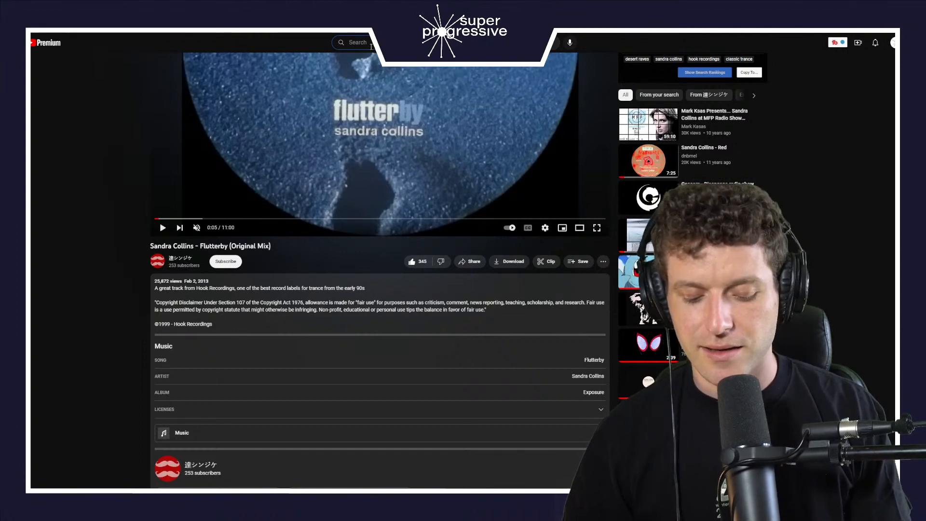
# - Search YouTube for echomen and look through the listed tracks down to the People also watched section
pyautogui.write('echomen')
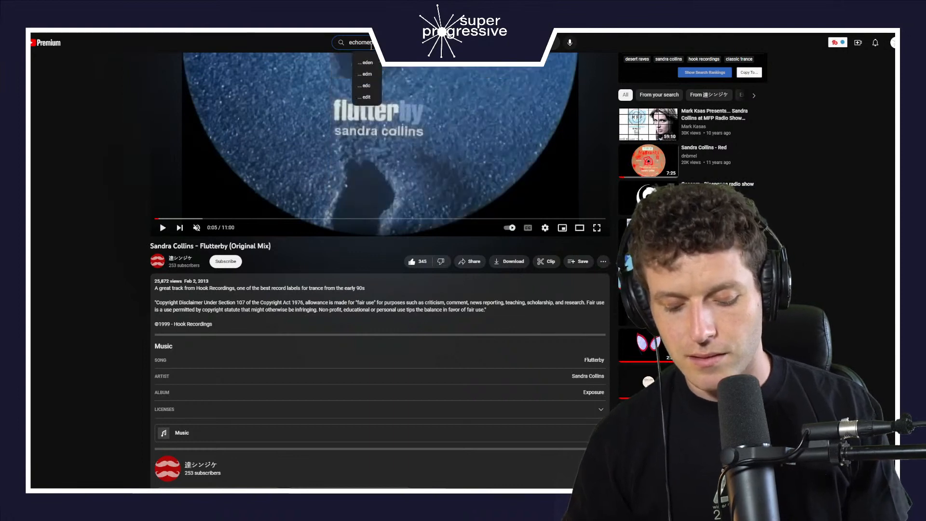
pyautogui.press('Return')
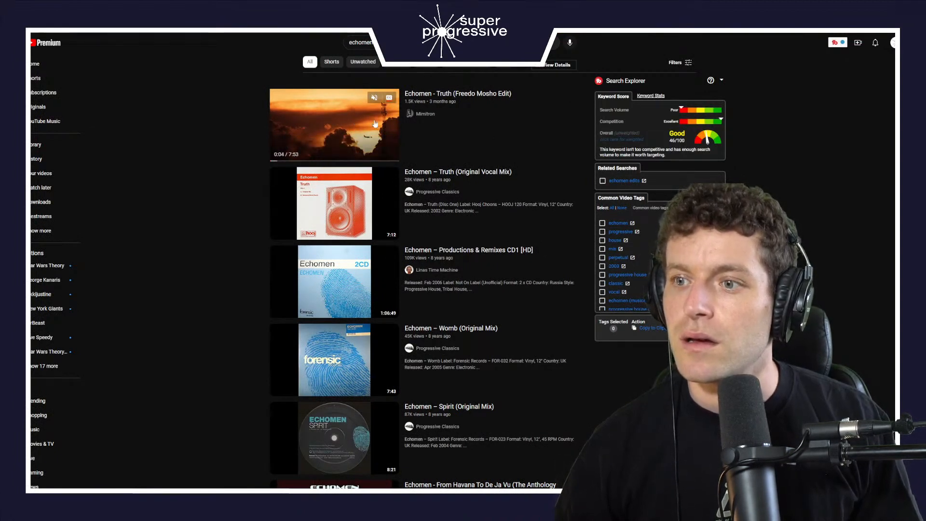
pyautogui.scroll(-4, 486, 146)
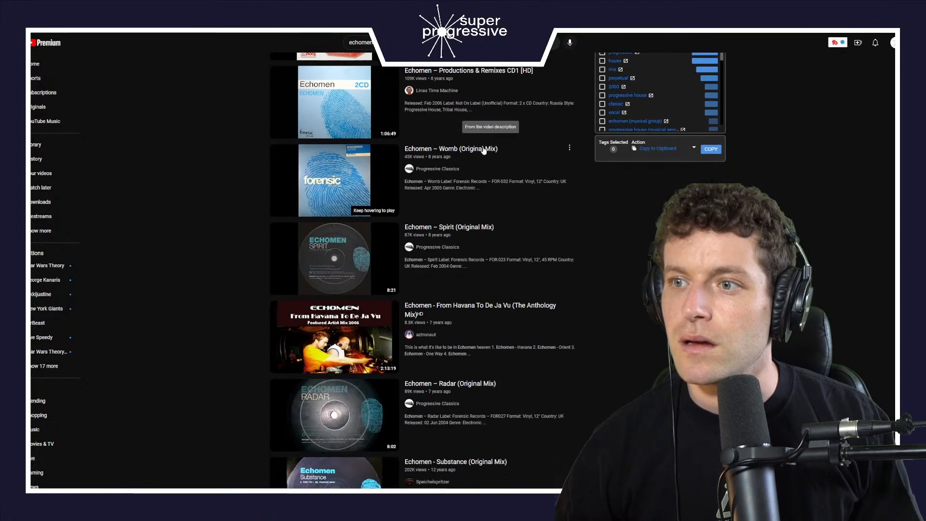
pyautogui.scroll(-5, 484, 151)
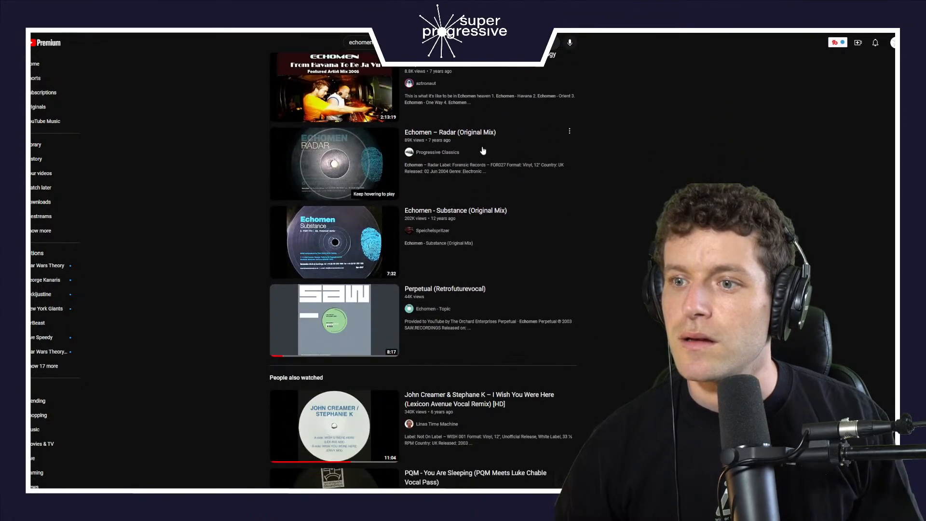
pyautogui.scroll(-4, 483, 150)
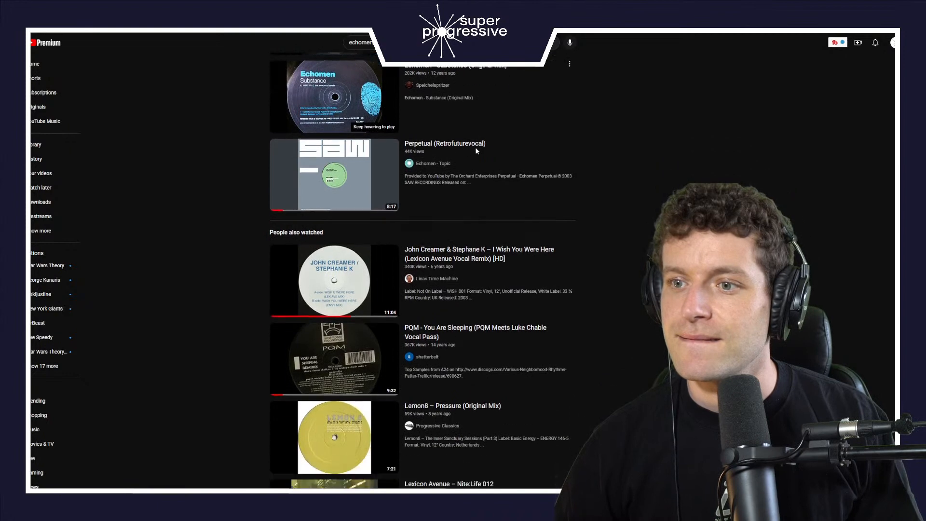
pyautogui.scroll(-2, 476, 151)
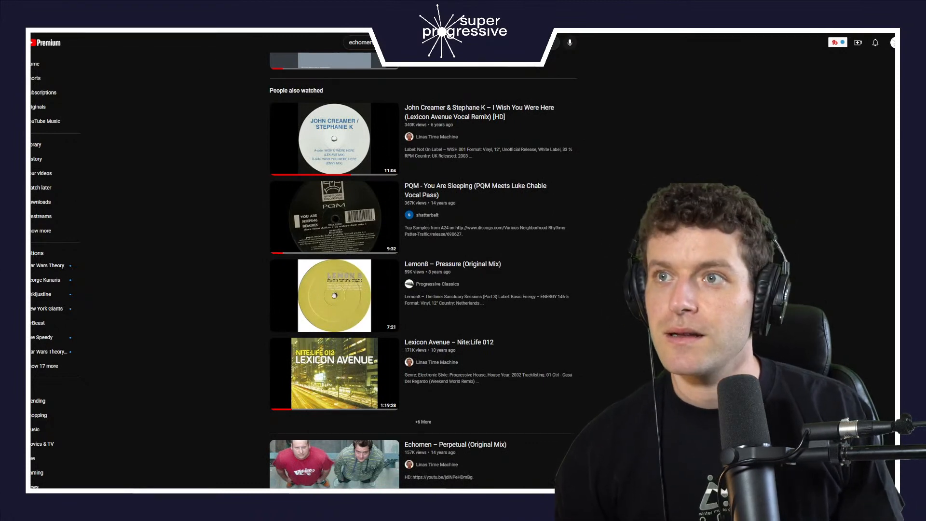
# - Search for the track Jakatta - One Fine Day (Cicada Mix)
pyautogui.hotkey('ctrl', 'v')
pyautogui.press('Return')
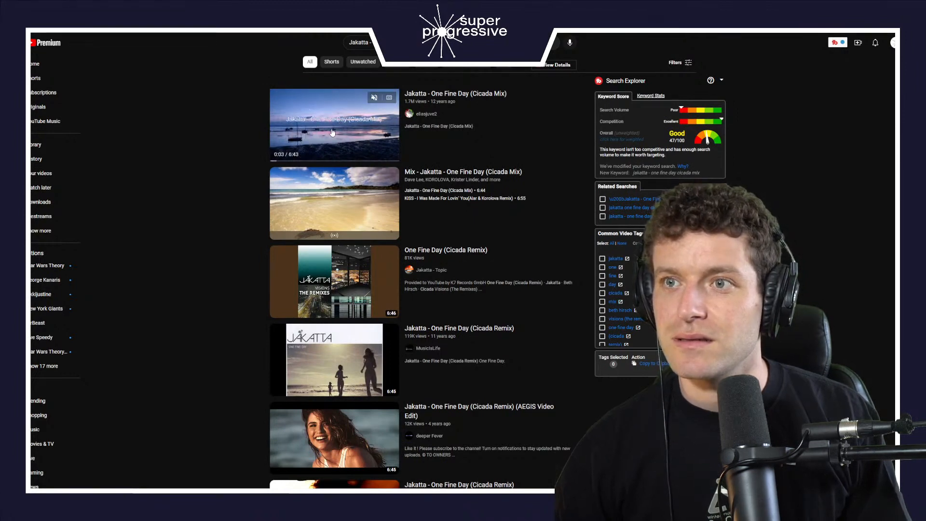
# - Search for breeder edit and look through the results for Breeder tracks
pyautogui.write('/breeder')
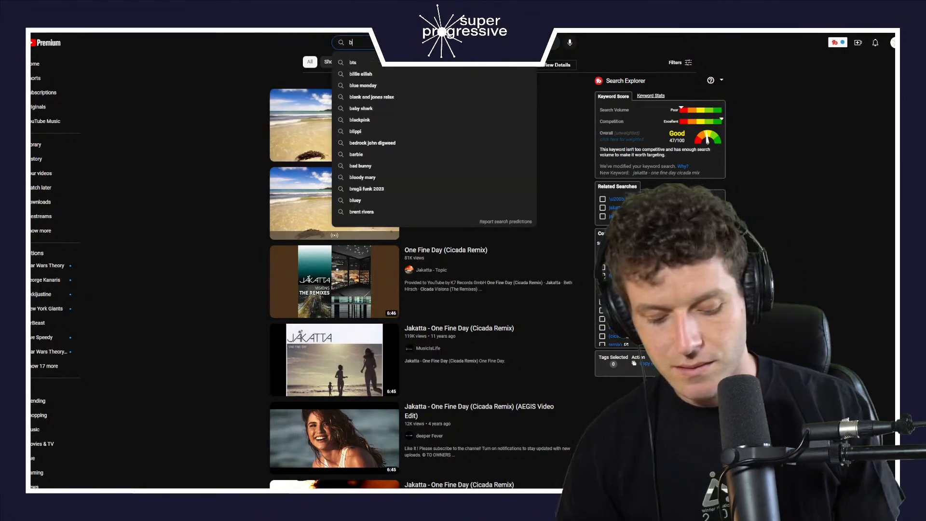
pyautogui.write(' edit')
pyautogui.press('Return')
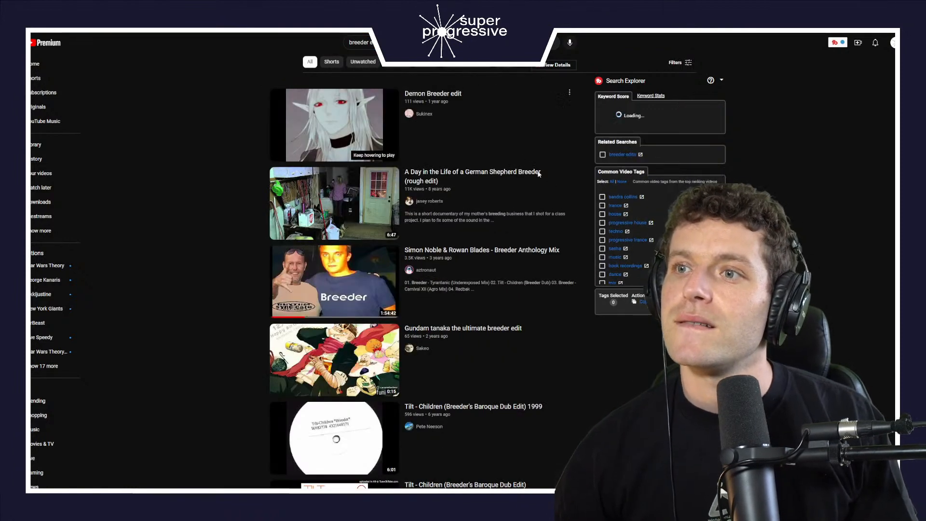
pyautogui.scroll(-1, 480, 204)
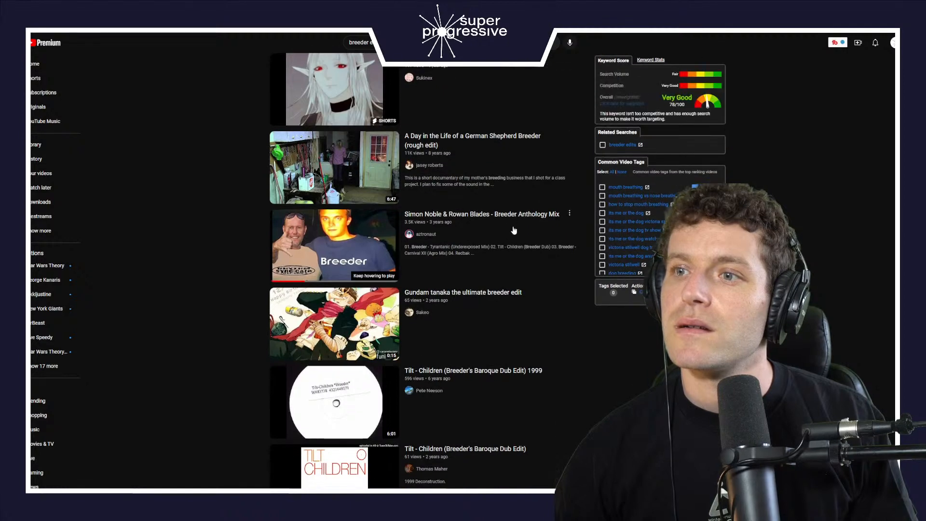
pyautogui.scroll(-2, 472, 241)
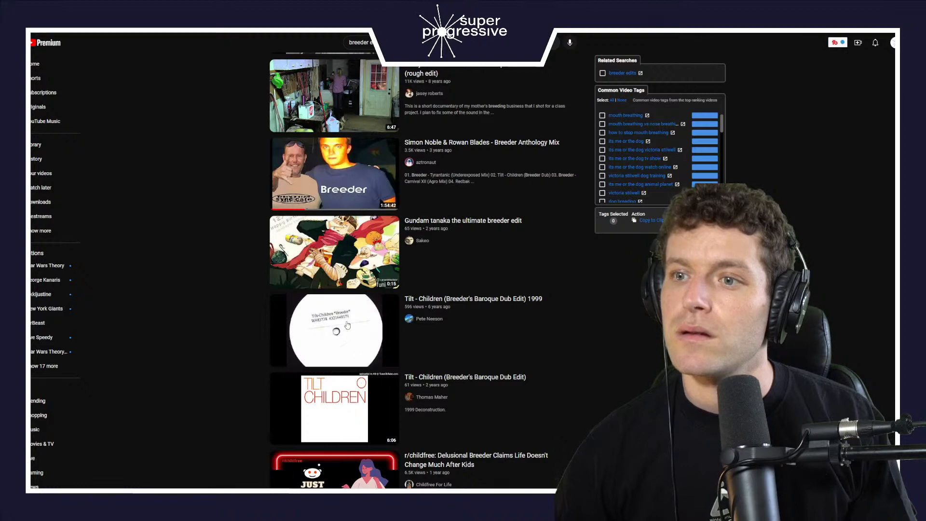
pyautogui.scroll(-1, 338, 309)
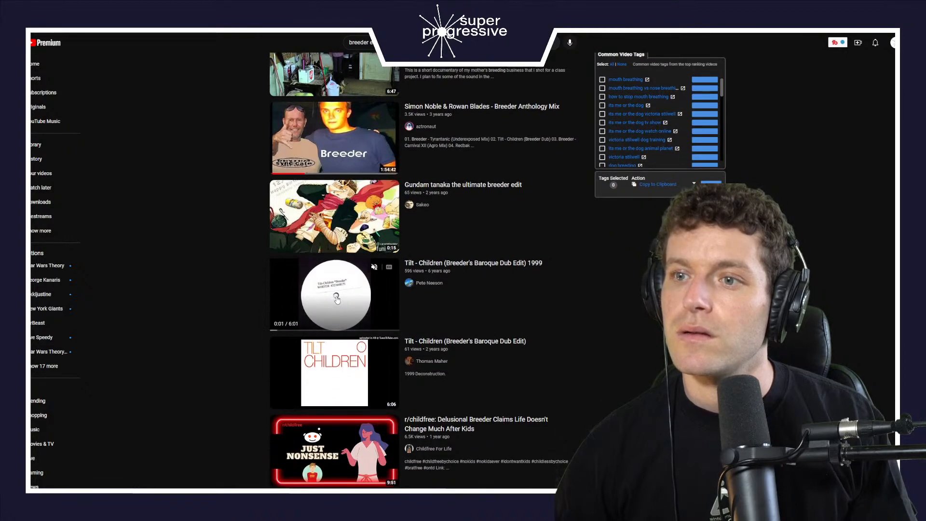
# - Open the 1999 upload of Tilt - Children (Breeder's Baroque Dub Edit) and expand its description to read the music credits
pyautogui.click(336, 297)
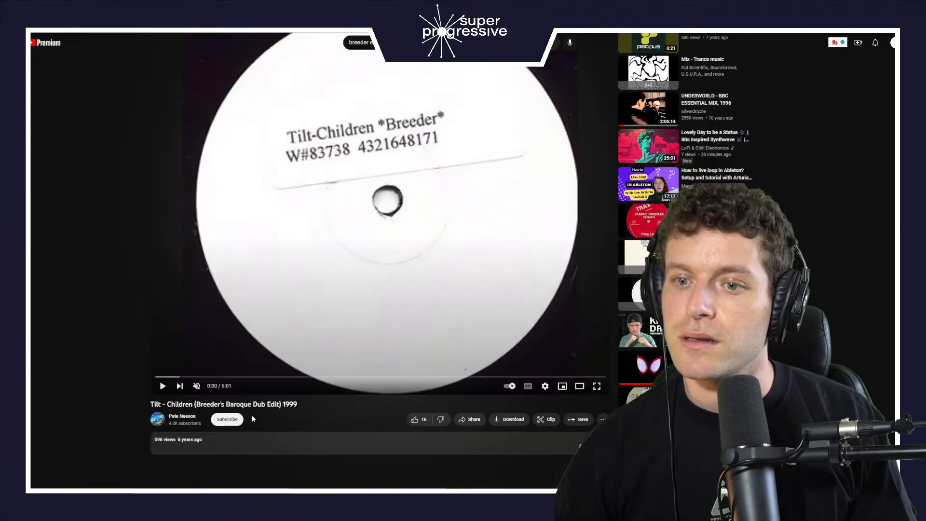
pyautogui.scroll(-1, 220, 403)
pyautogui.click(399, 404)
pyautogui.scroll(-3, 406, 399)
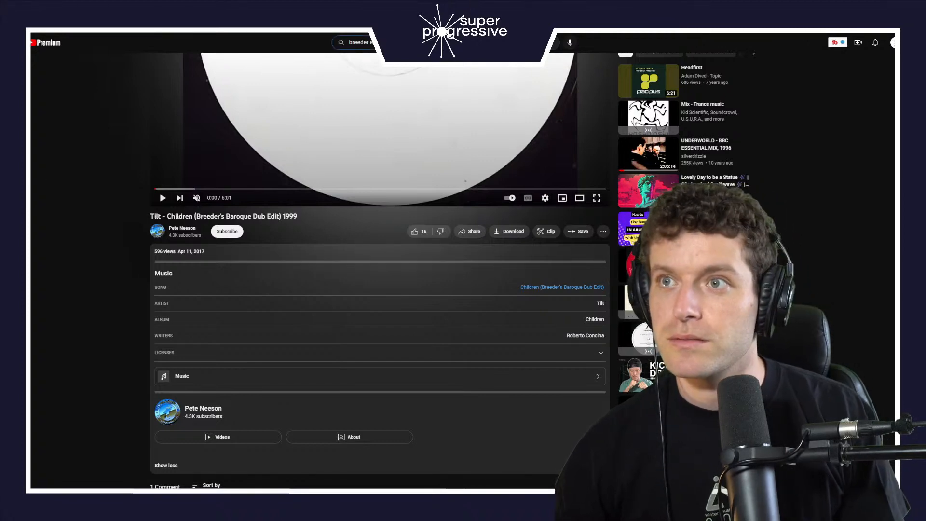
# - Search for Golan Globus Blazer, open the Blazer (Version Two) video and expand its description to read the release details
pyautogui.write('/Golan Globus Blazer')
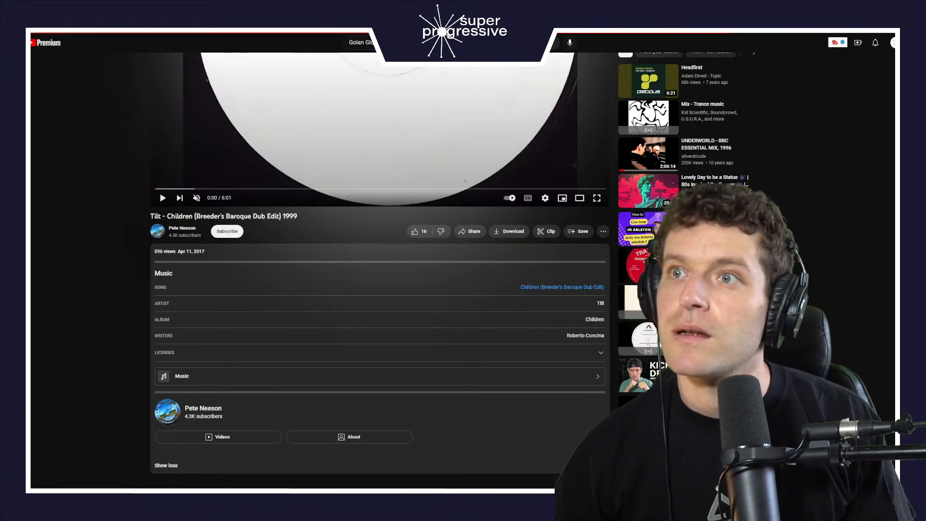
pyautogui.press('Return')
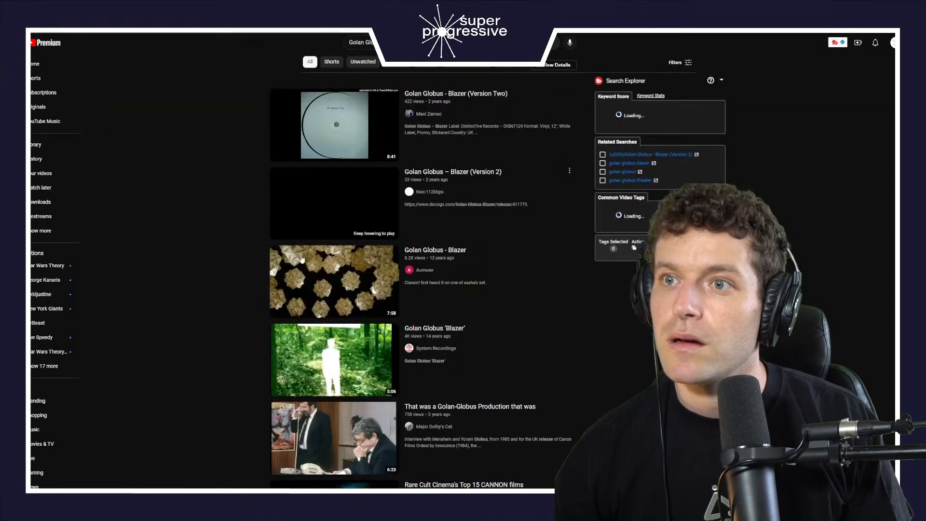
pyautogui.click(388, 150)
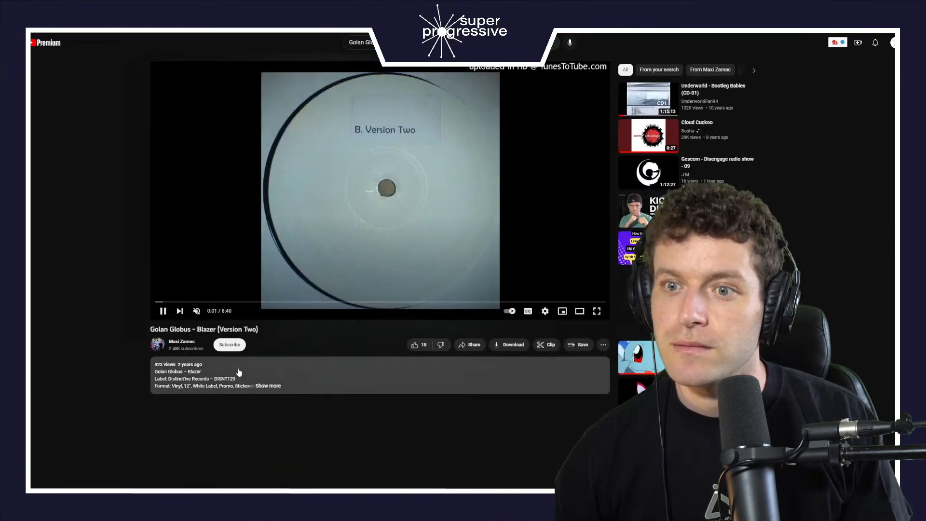
pyautogui.click(268, 385)
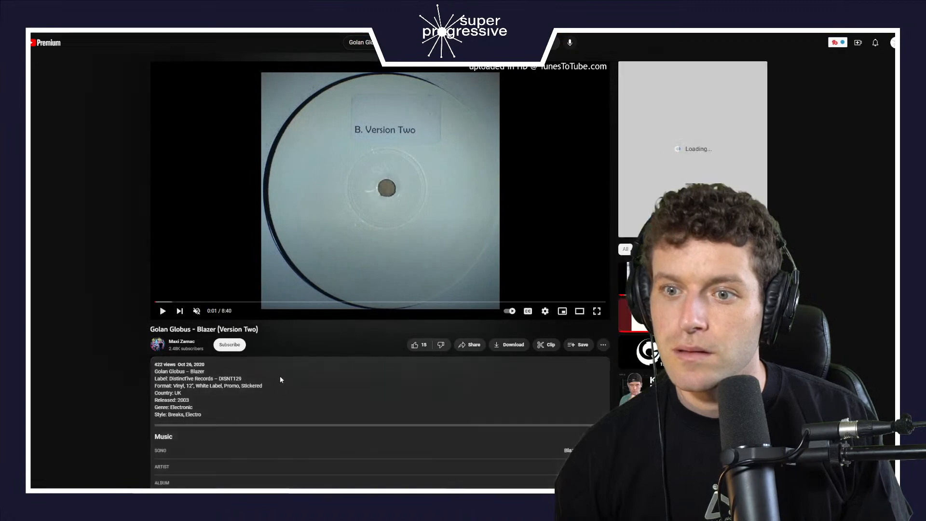
pyautogui.scroll(-1, 410, 388)
pyautogui.scroll(-1, 463, 405)
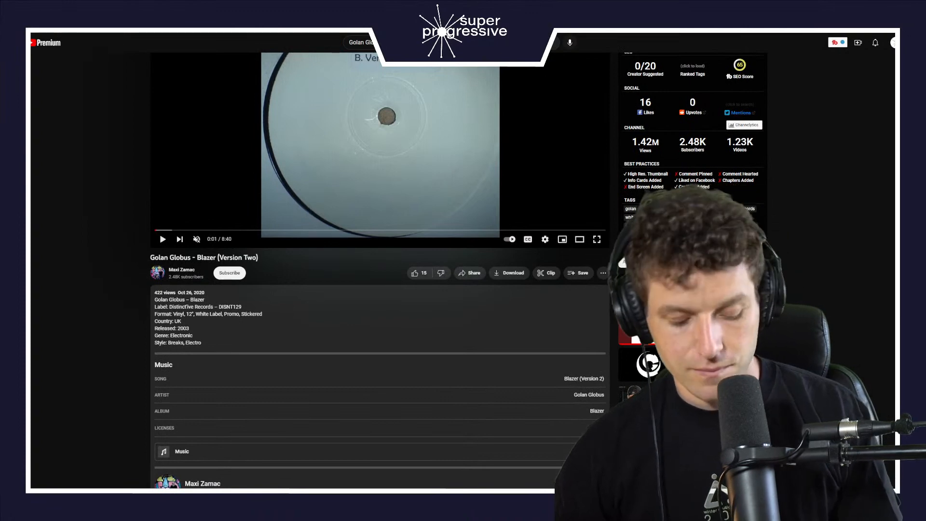
# - Search for Lexicon Avenue & Fordal - Push (Dabeat Remix), read the Forensic Records video's full description, and return to the search results
pyautogui.press('/')
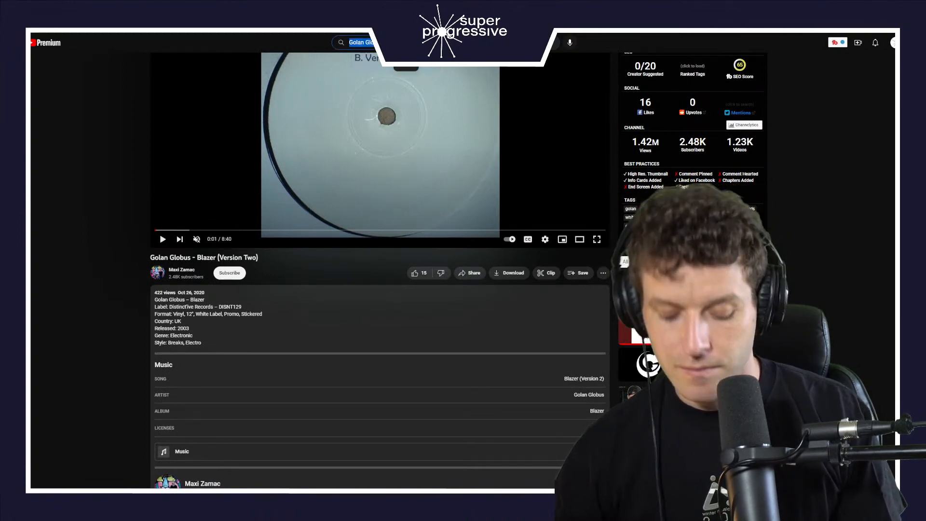
pyautogui.write('Lexicon a')
pyautogui.press('Return')
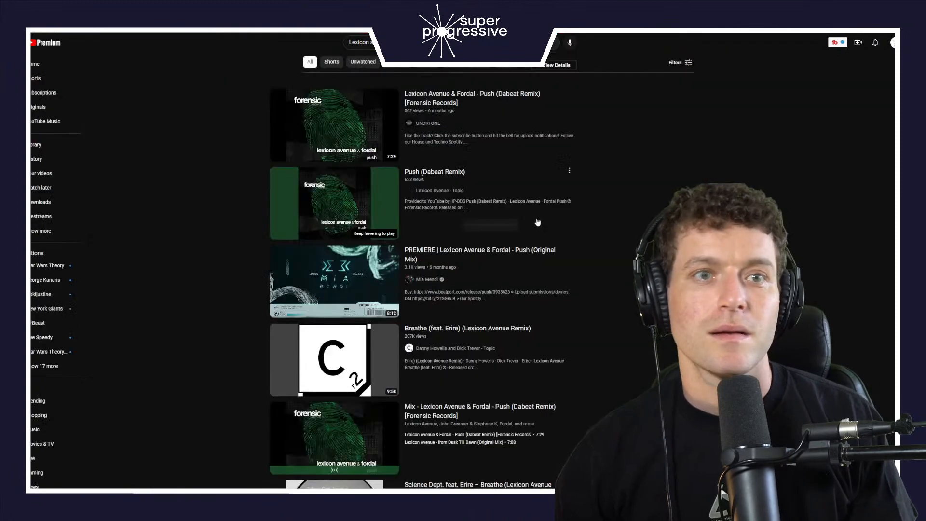
pyautogui.click(360, 128)
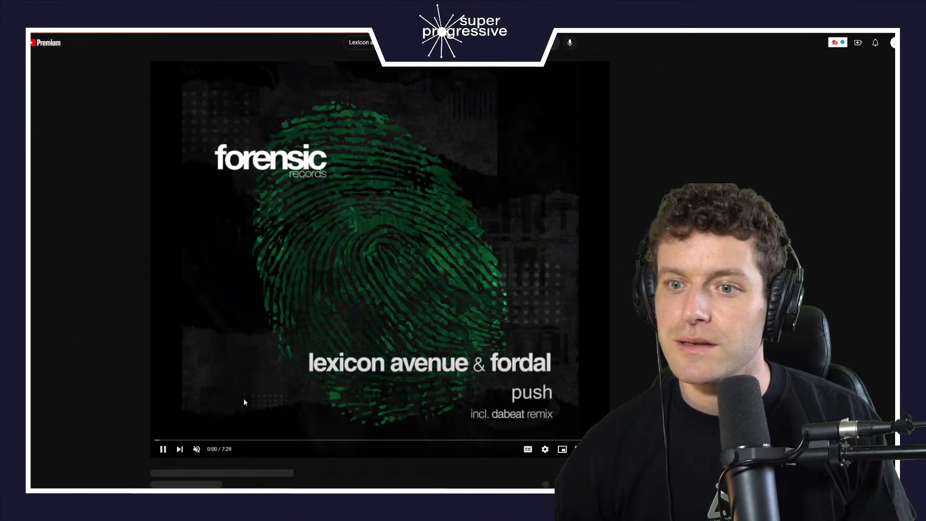
pyautogui.click(314, 380)
pyautogui.scroll(-5, 319, 378)
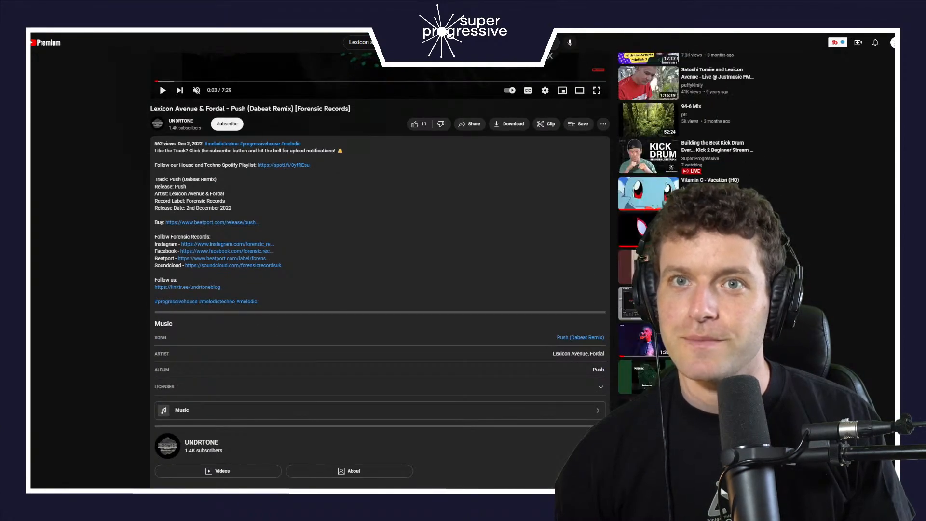
pyautogui.hotkey('alt', 'Left')
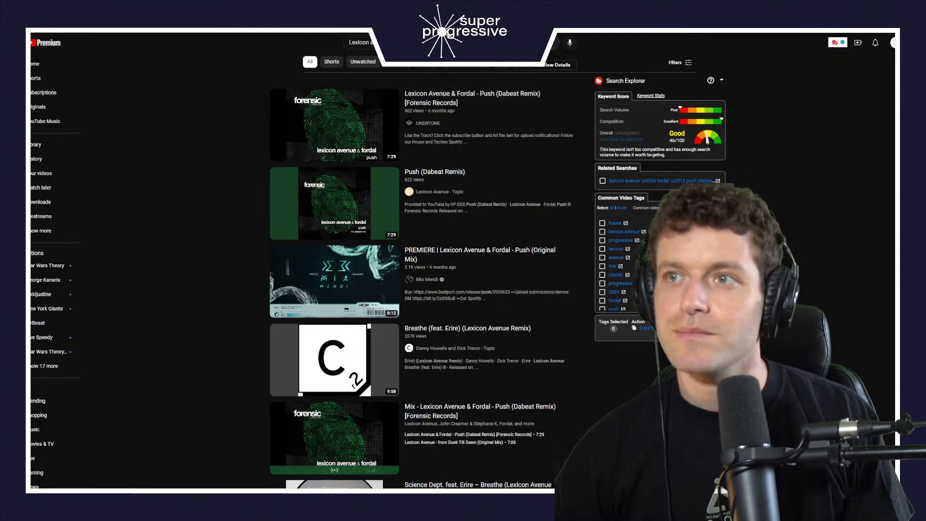
# - Launch Ableton Live 11 Trial and dismiss the message about saving and exporting being activated
pyautogui.click(360, 43)
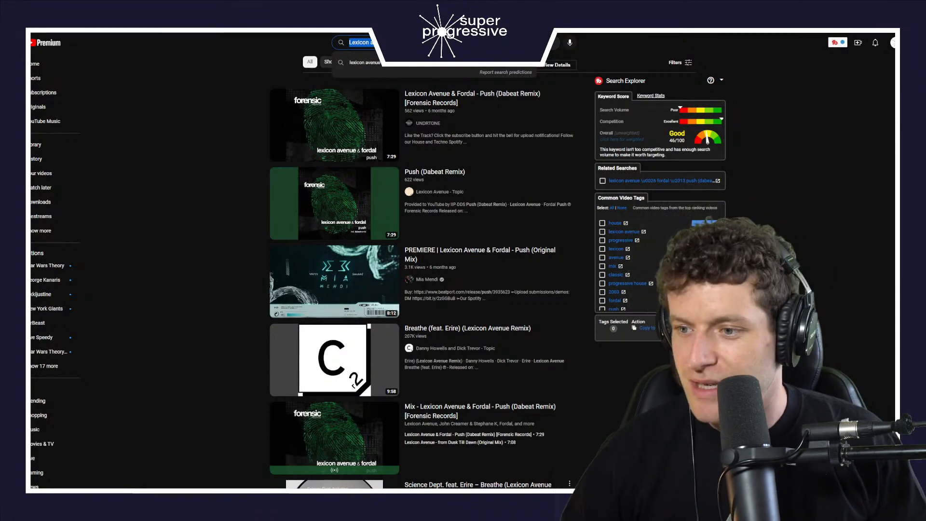
pyautogui.press('super')
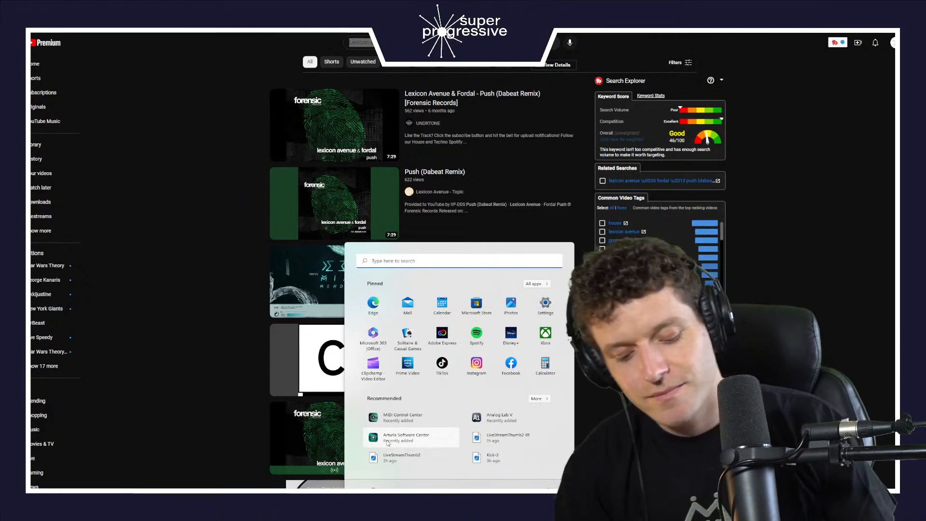
pyautogui.write('ableton')
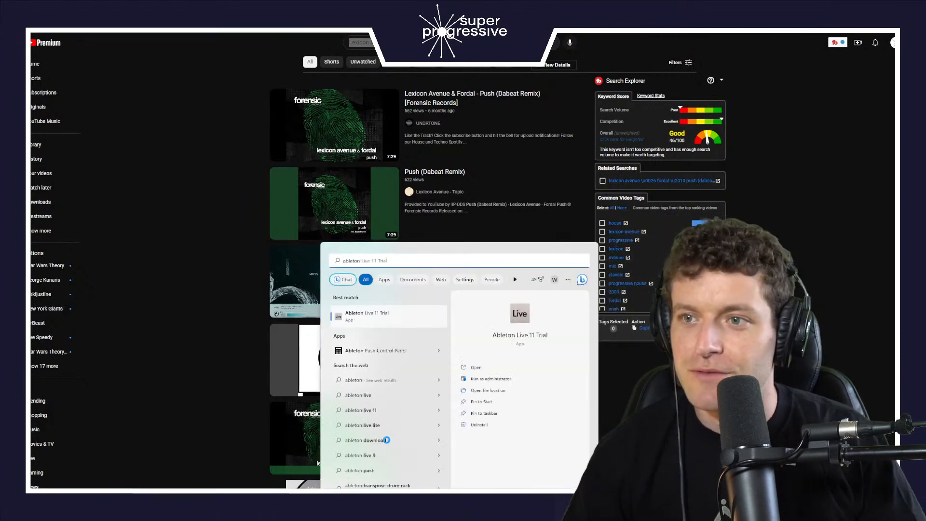
pyautogui.press('Escape')
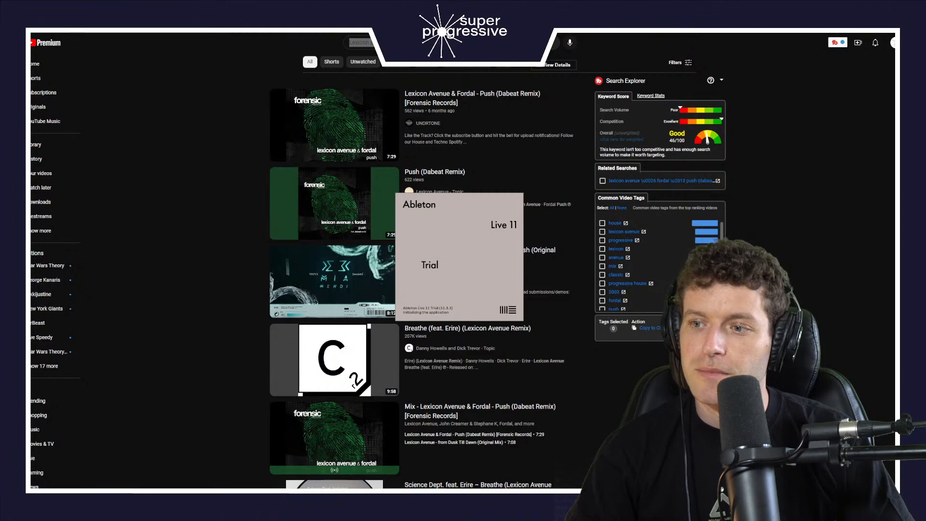
pyautogui.rightClick(541, 507)
pyautogui.click(541, 486)
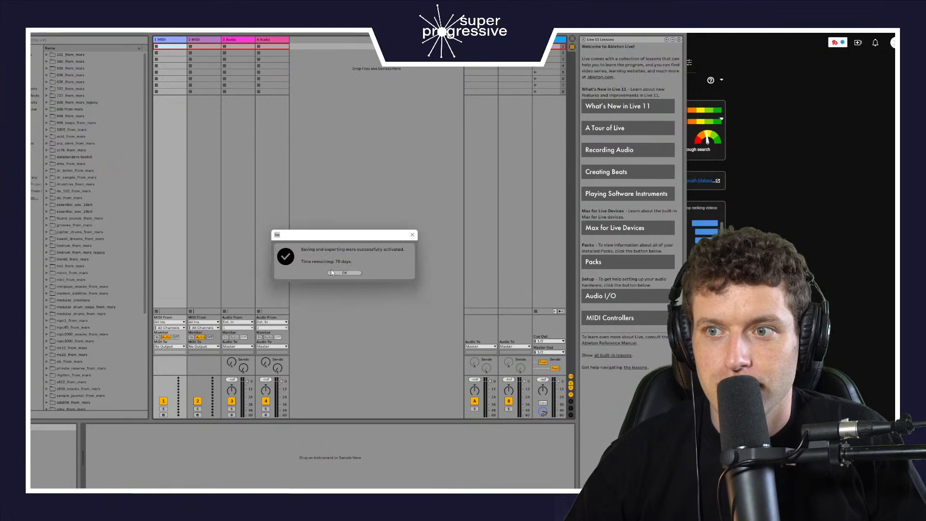
pyautogui.click(334, 276)
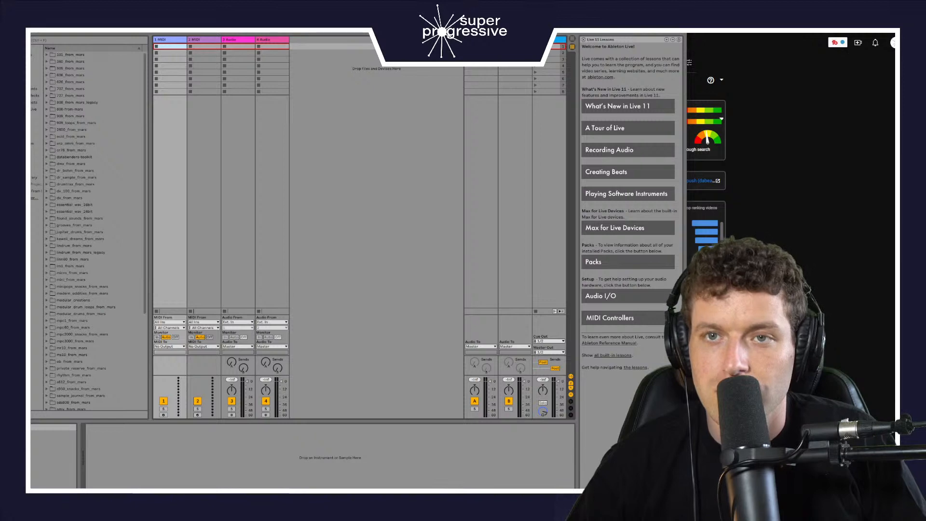
# - List the installed plug-ins in the browser and expand the Sonic Academy folder
pyautogui.click(36, 116)
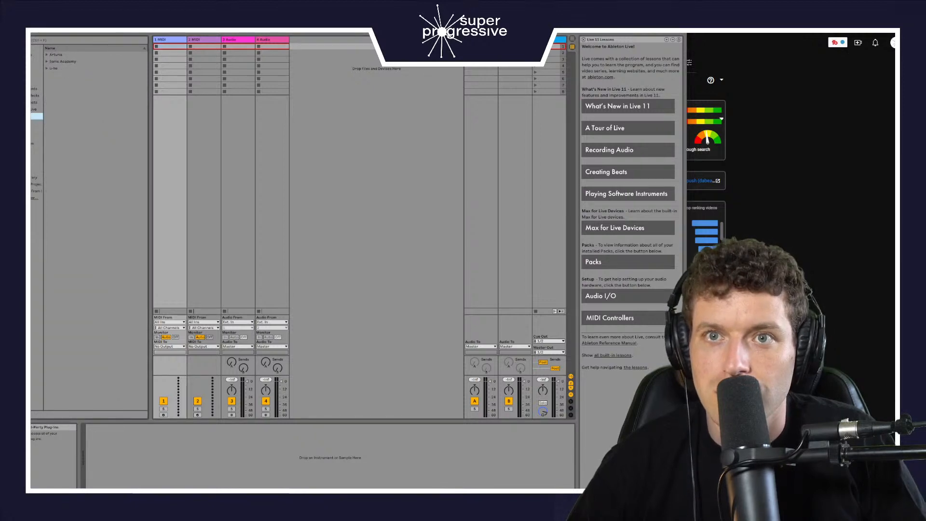
pyautogui.click(47, 61)
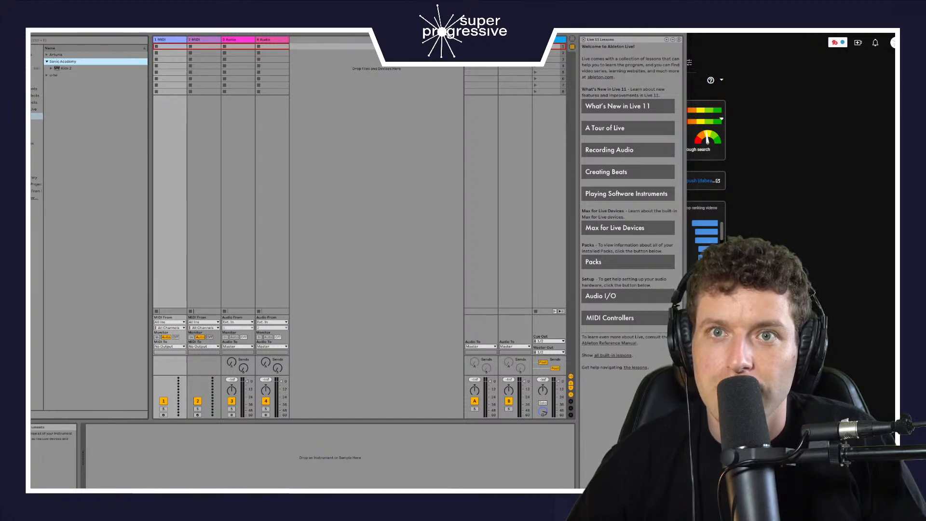
# - Search the browser for kicks and list the matching kick sample files
pyautogui.click(36, 41)
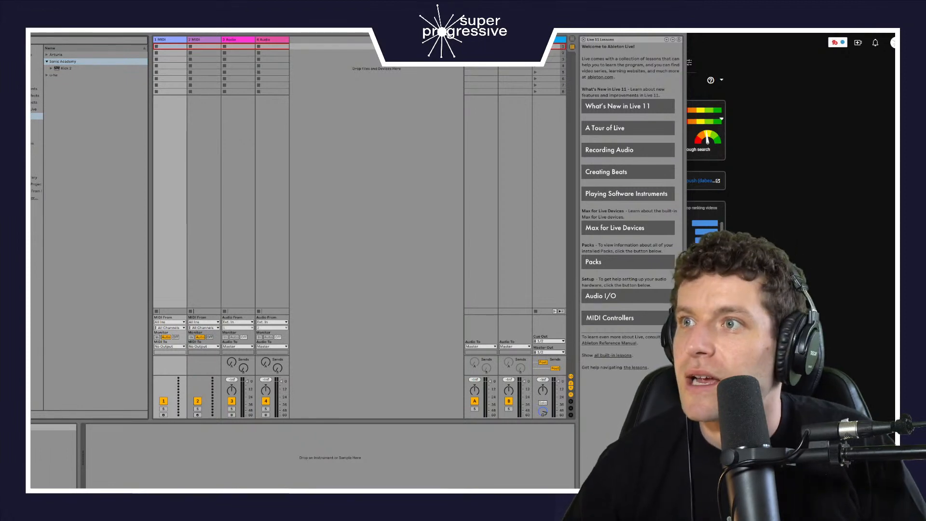
pyautogui.click(60, 41)
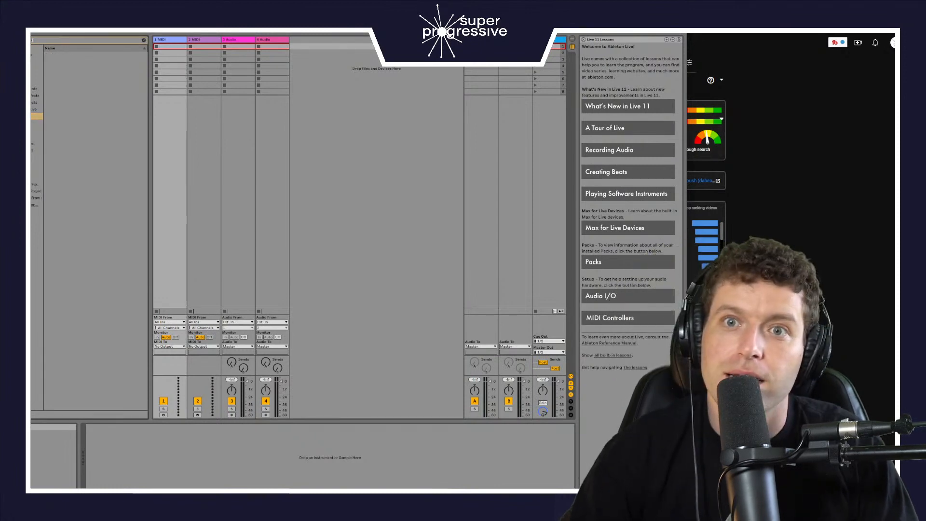
pyautogui.click(37, 150)
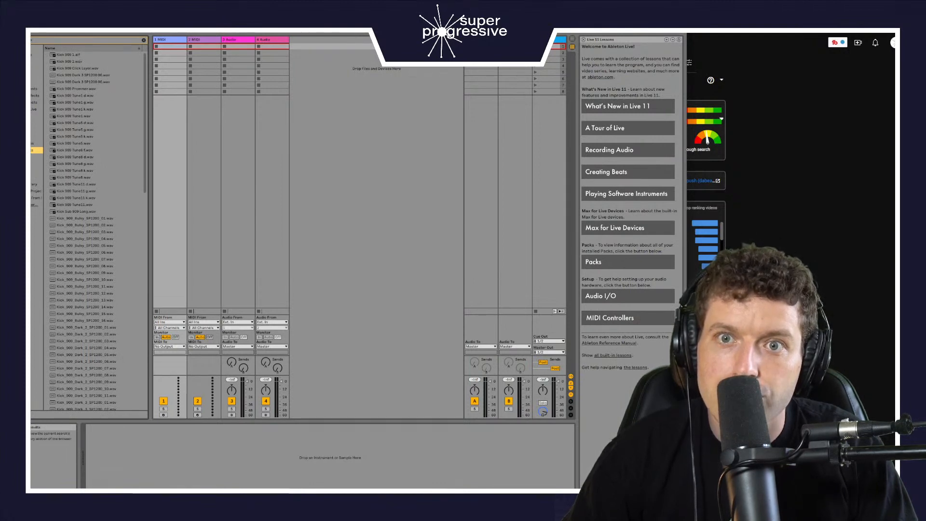
# - Expand sp_909_from_mars in the browser and check the Maschine and Ableton folders inside SP 909 From Mars
pyautogui.click(36, 197)
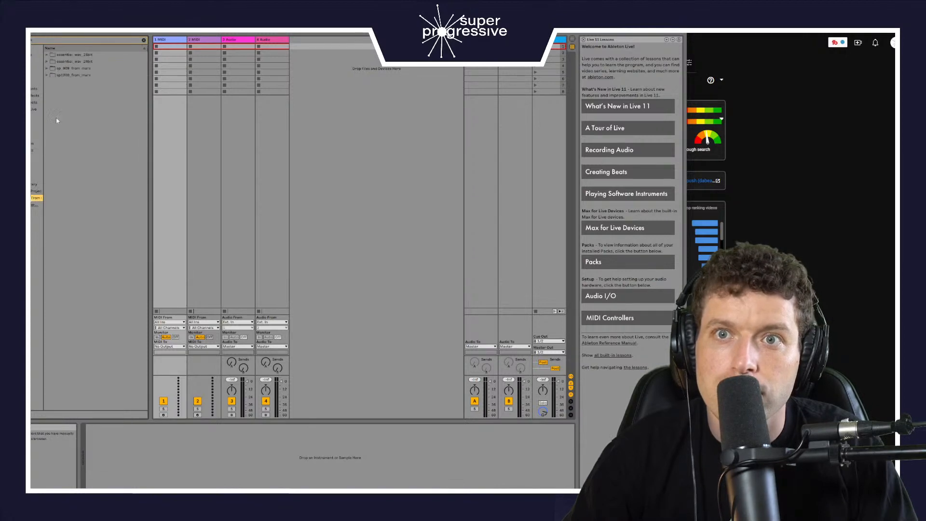
pyautogui.click(48, 69)
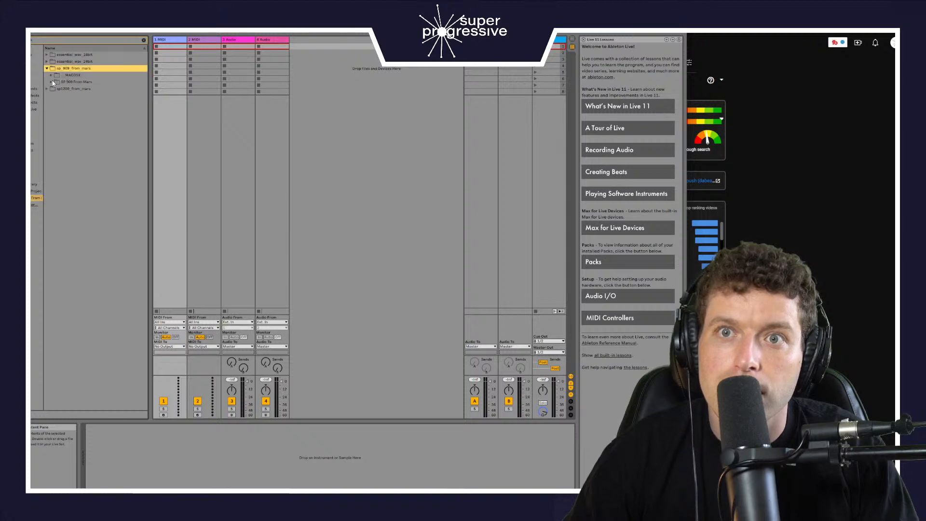
pyautogui.click(52, 82)
pyautogui.click(54, 110)
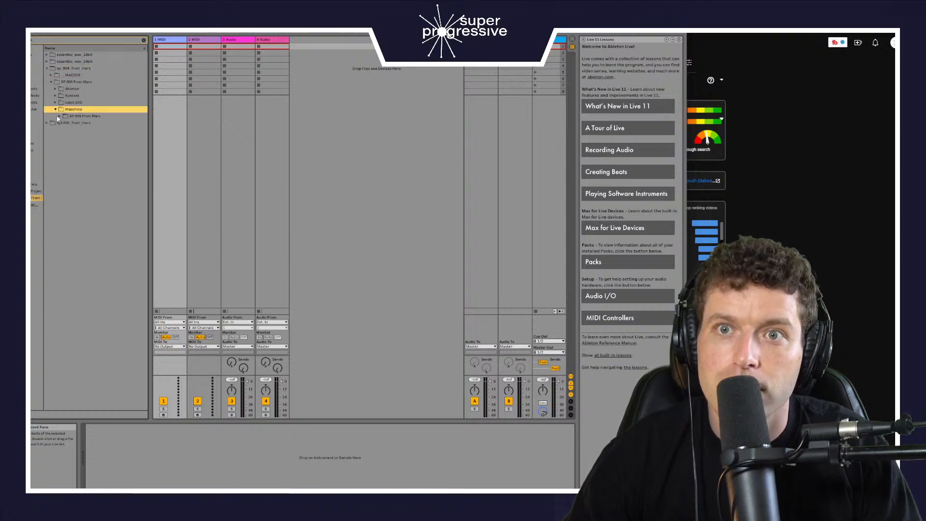
pyautogui.click(56, 89)
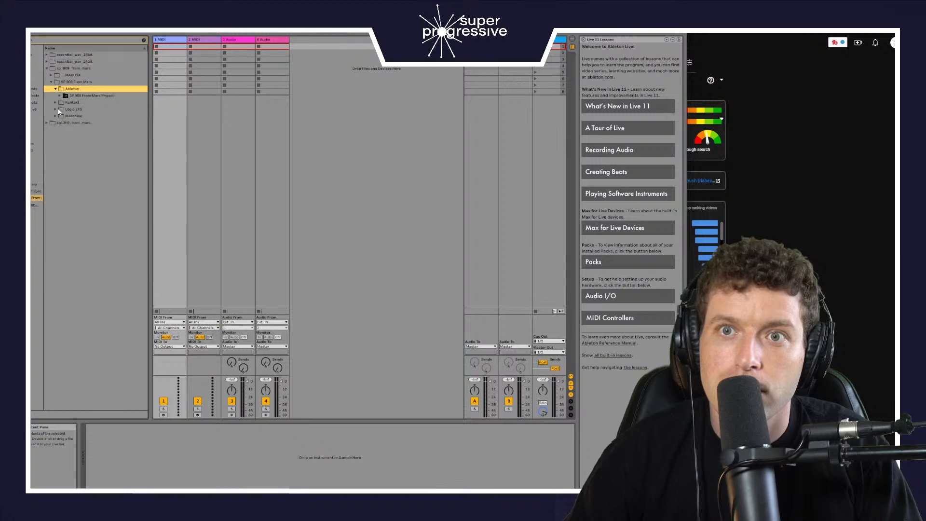
pyautogui.click(55, 89)
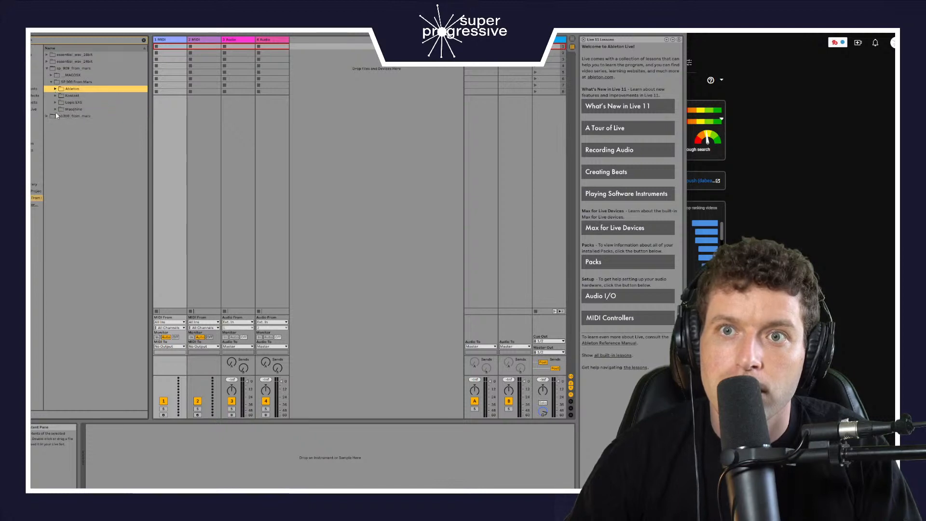
# - Inspect the Maschine folder's SP 909 From Mars kit samples, close that folder and list the SP 909 From Mars subfolders again
pyautogui.click(55, 110)
pyautogui.click(60, 116)
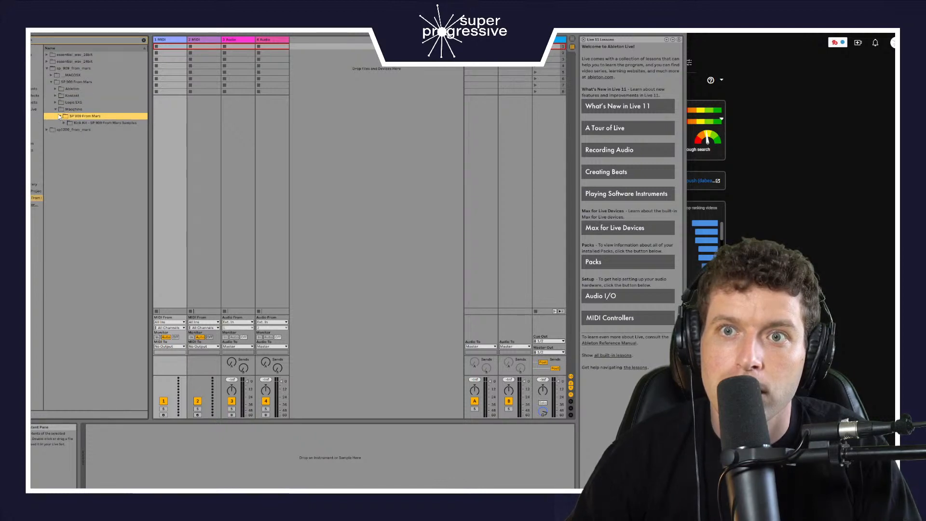
pyautogui.click(63, 123)
pyautogui.click(60, 117)
pyautogui.click(60, 117)
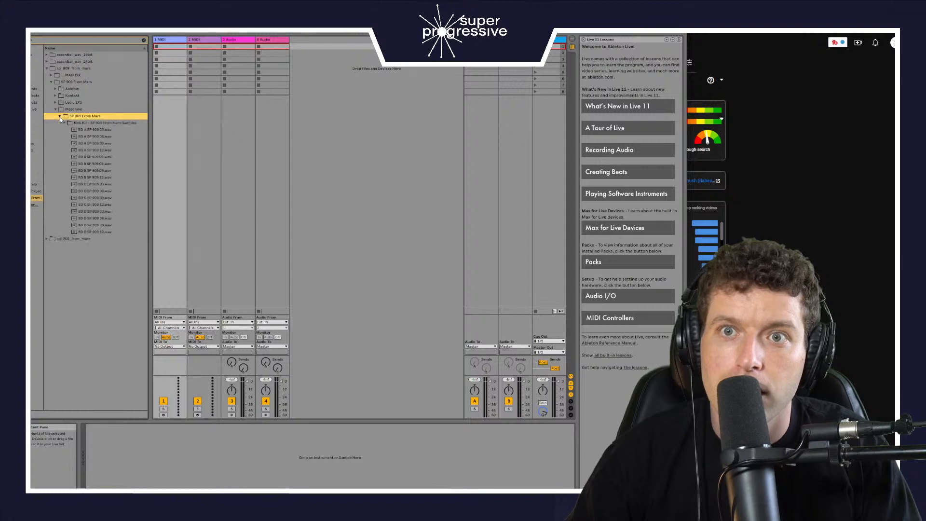
pyautogui.click(56, 110)
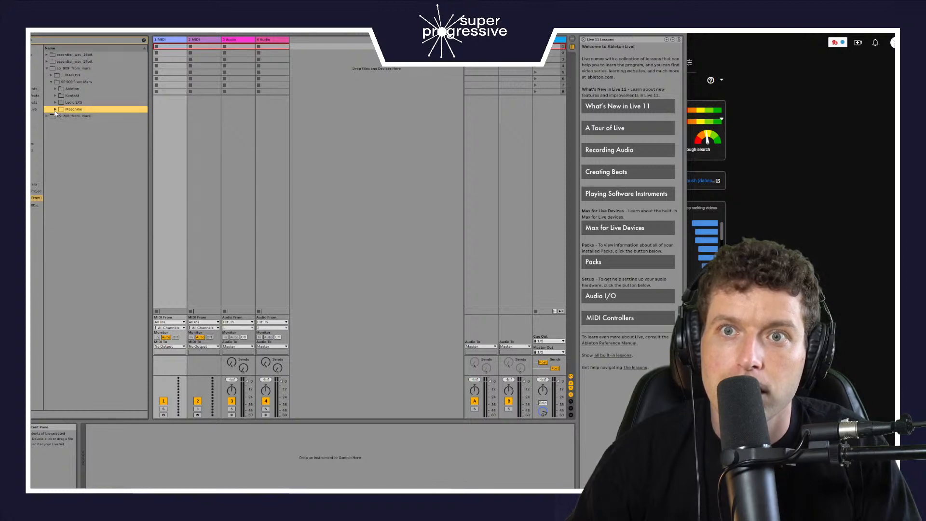
pyautogui.click(51, 81)
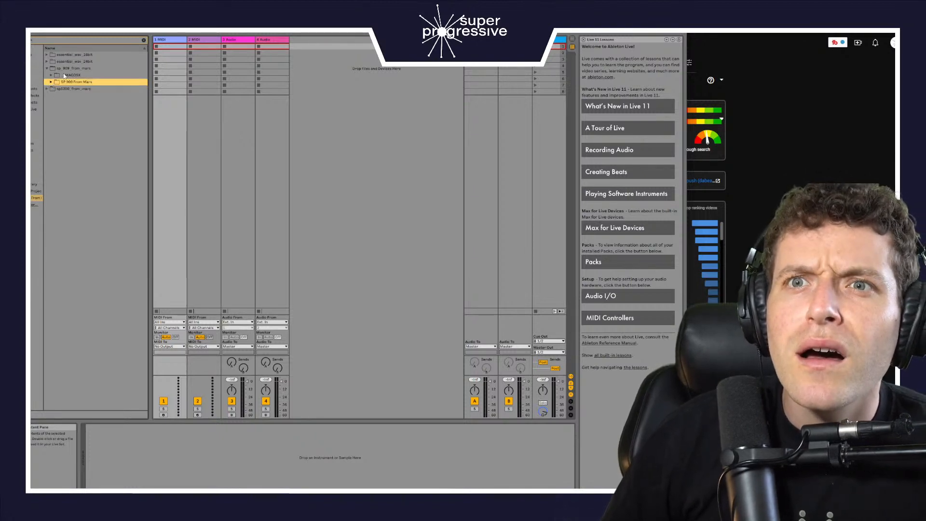
pyautogui.click(64, 68)
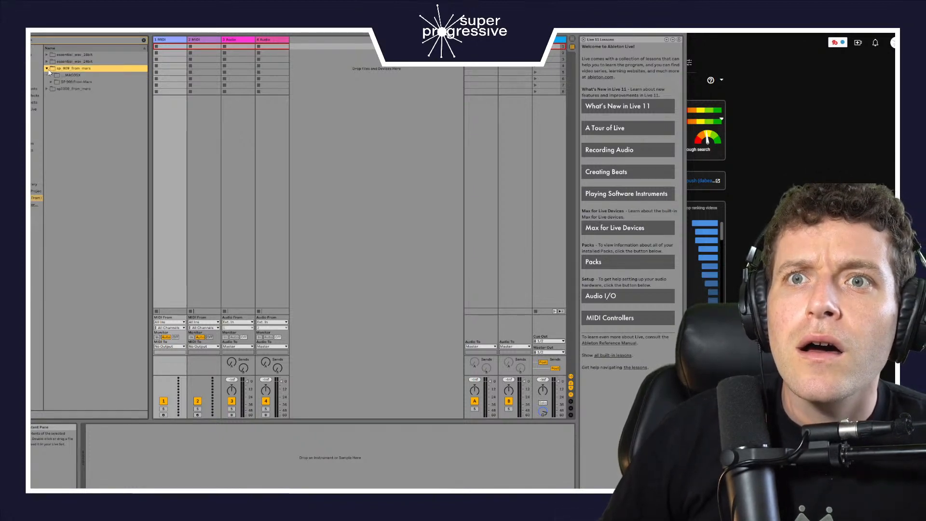
pyautogui.click(51, 81)
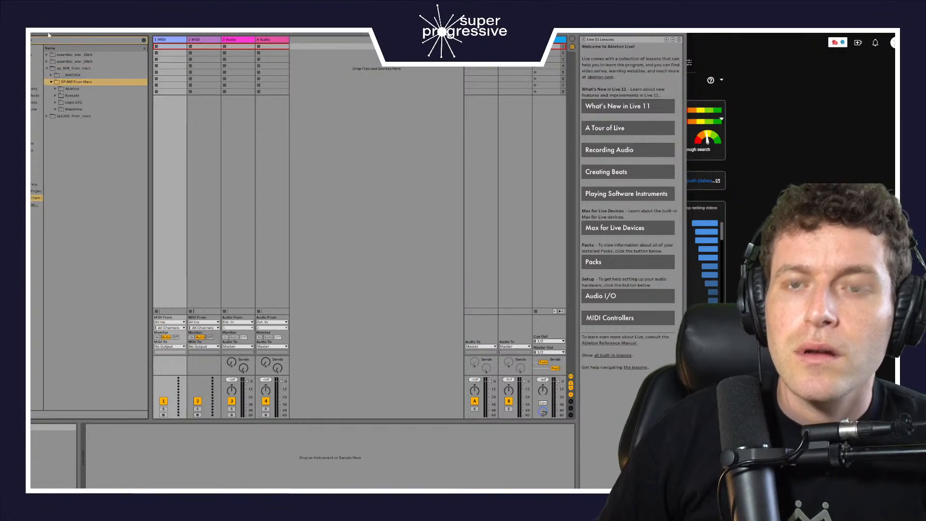
# - Browse 909_from_mars through its WAV individual hits to the medium-length clean bass drum samples
pyautogui.click(35, 191)
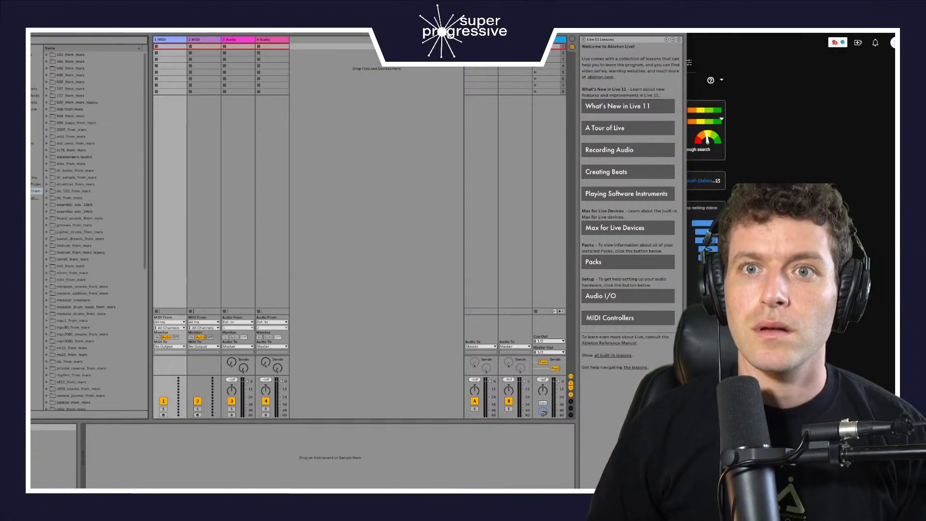
pyautogui.click(54, 116)
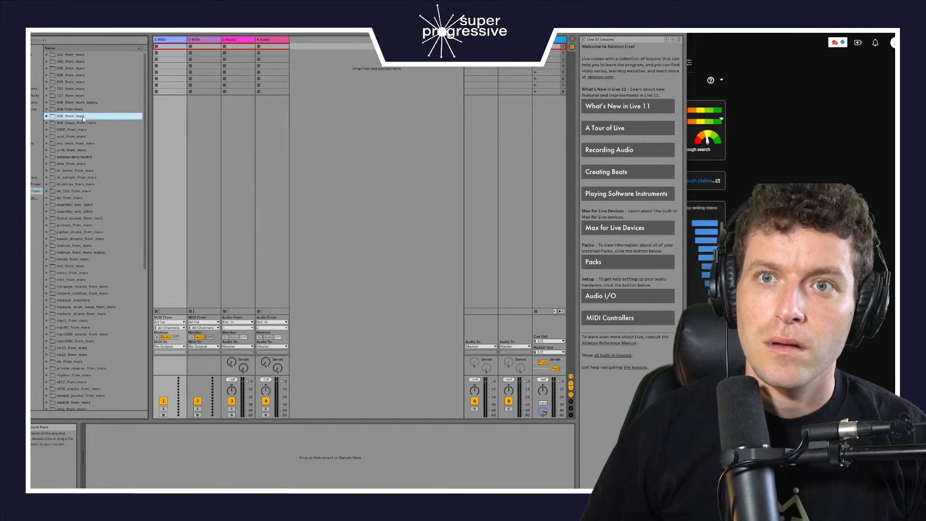
pyautogui.click(46, 116)
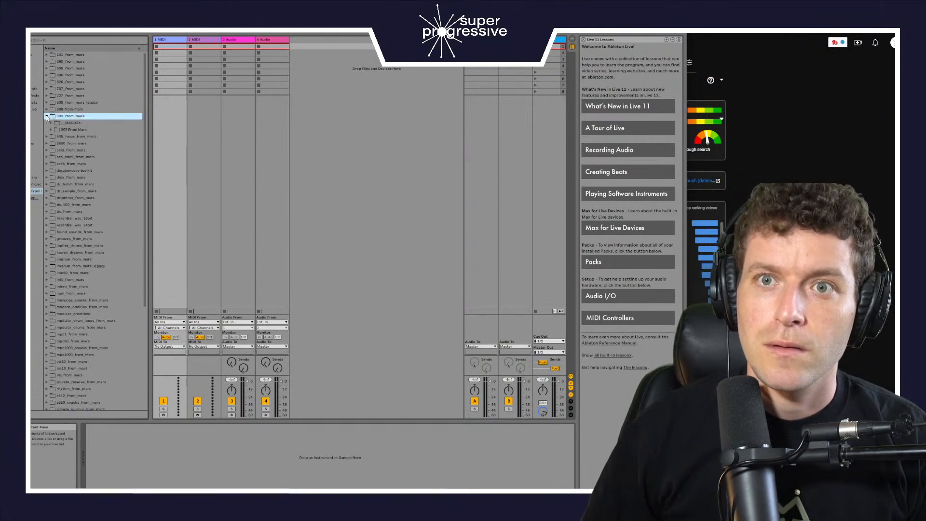
pyautogui.click(51, 129)
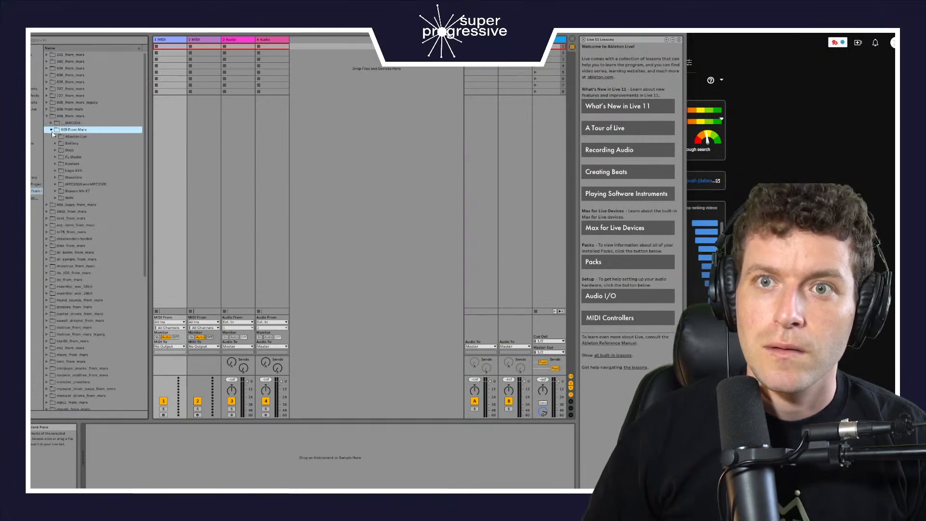
pyautogui.click(56, 197)
pyautogui.click(61, 212)
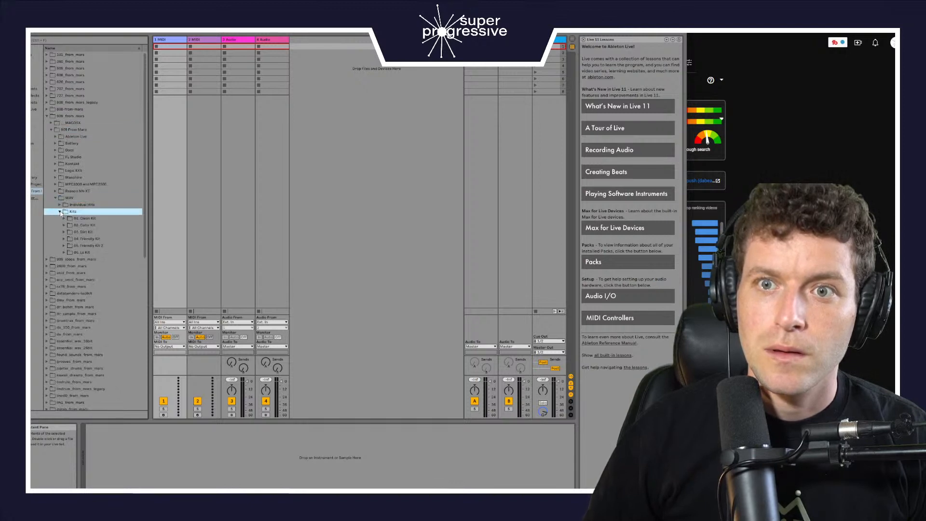
pyautogui.click(60, 206)
pyautogui.click(63, 211)
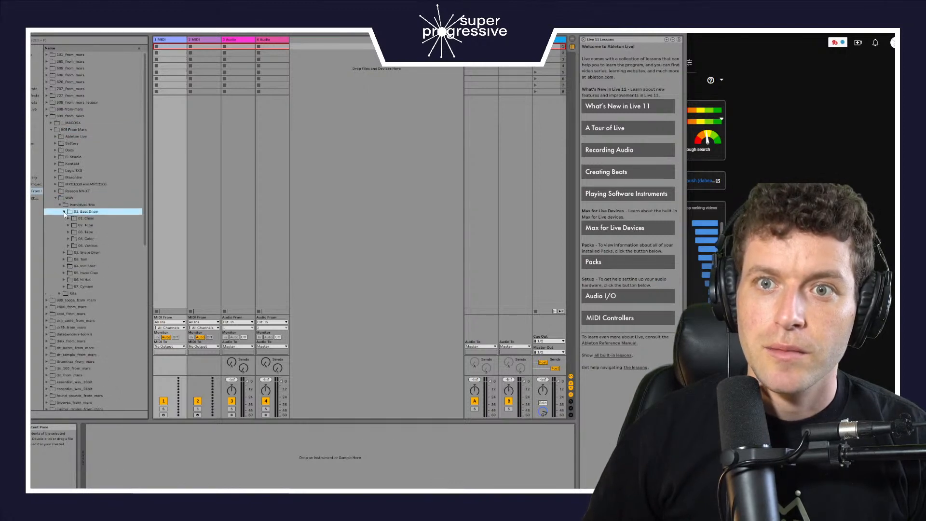
pyautogui.click(68, 218)
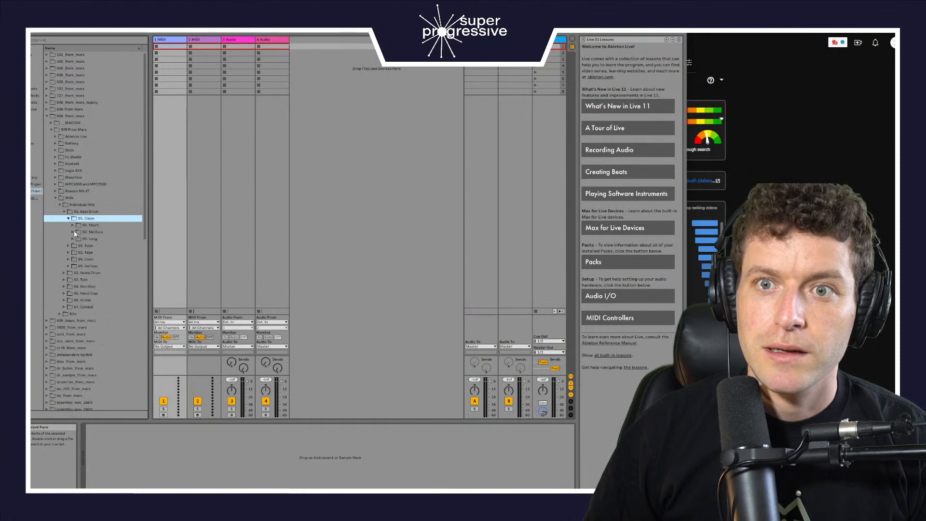
pyautogui.click(74, 232)
# - Audition the BD 909 Clean Medium kick samples one after another, moving back and forth to compare them
pyautogui.click(113, 320)
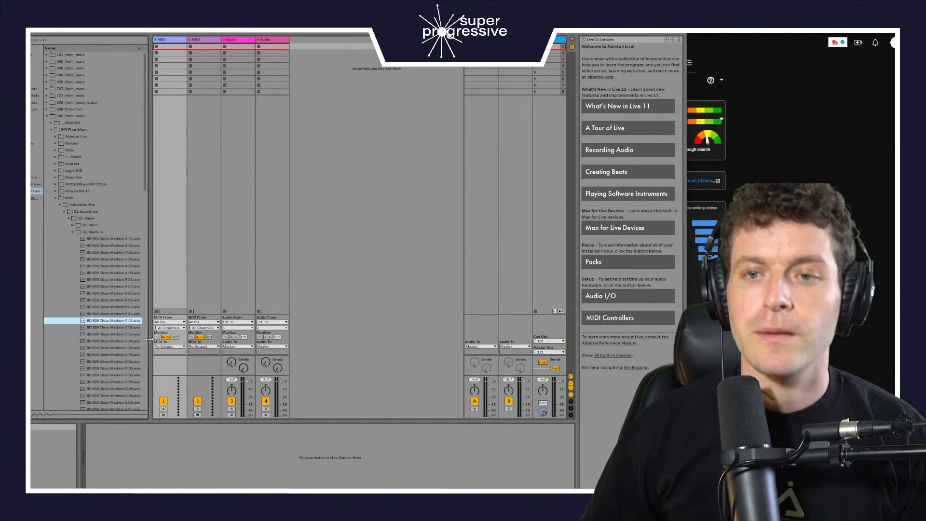
pyautogui.press('Down')
pyautogui.press('Down')
pyautogui.press('Down')
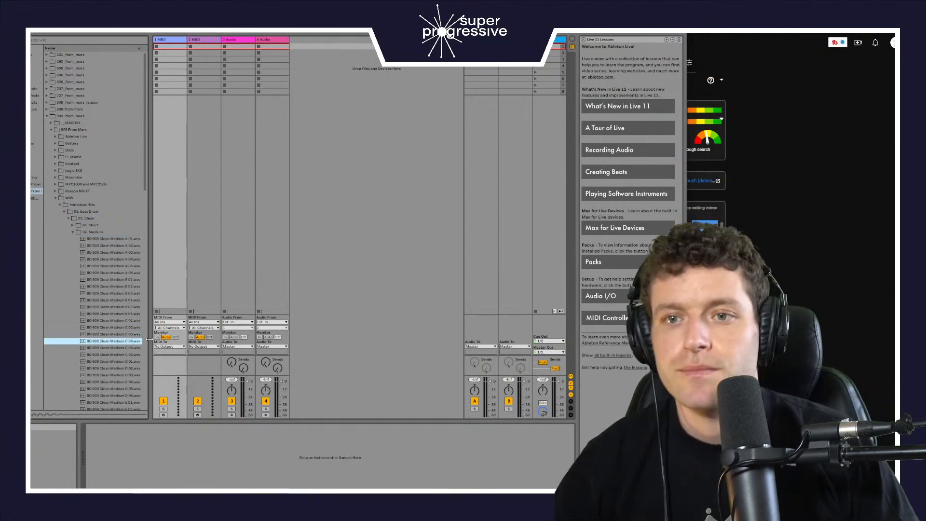
pyautogui.press('Up')
pyautogui.press('Down')
pyautogui.press('Down')
pyautogui.press('Down')
pyautogui.press('Down')
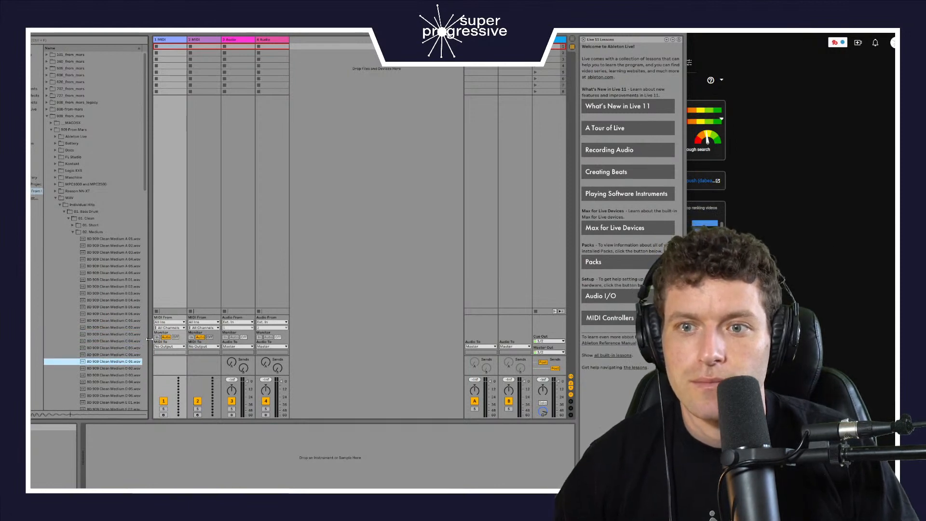
pyautogui.press('Down')
pyautogui.press('Down')
pyautogui.press('Down')
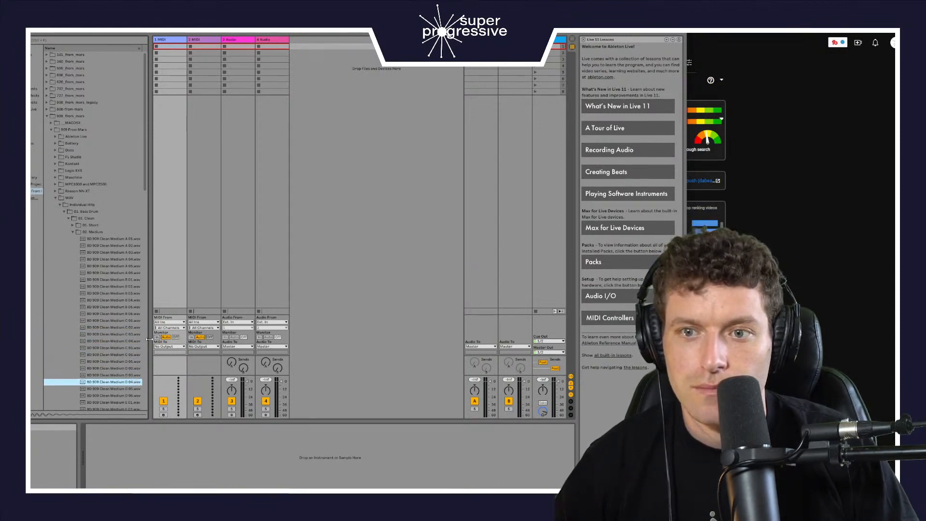
pyautogui.press('Up')
pyautogui.press('Down')
pyautogui.press('Up')
pyautogui.press('Up')
pyautogui.press('Up')
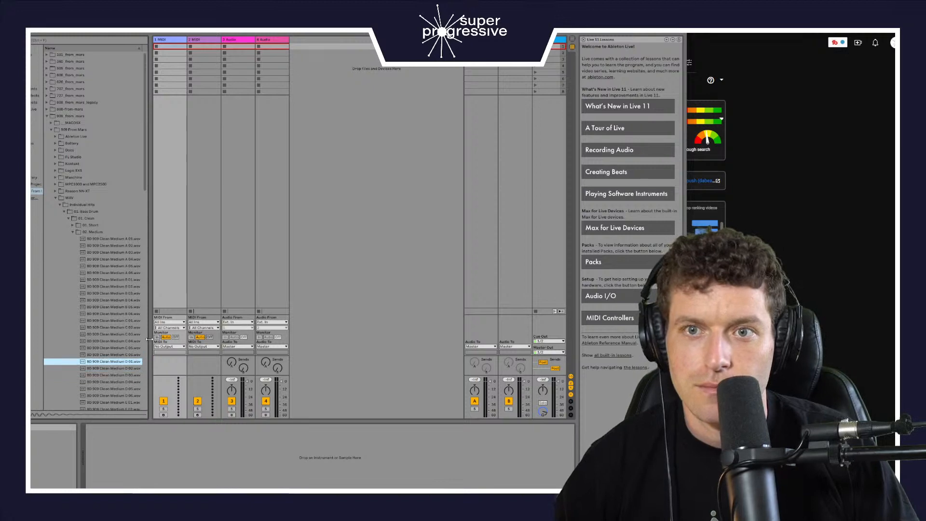
pyautogui.press('Up')
pyautogui.press('Up')
pyautogui.press('Up')
pyautogui.press('Up')
pyautogui.press('Up')
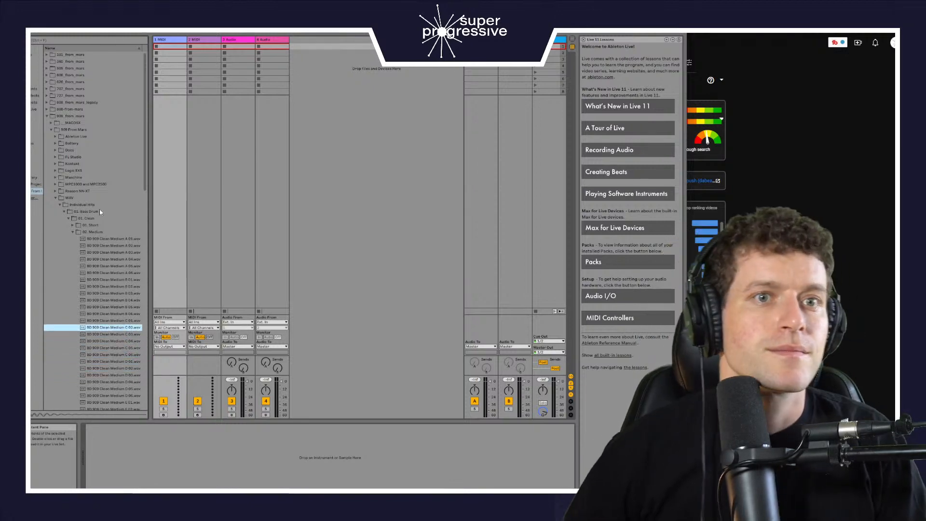
pyautogui.press('Up')
pyautogui.press('Up')
pyautogui.press('Up')
pyautogui.press('Up')
pyautogui.press('Up')
pyautogui.press('Up')
pyautogui.press('Down')
pyautogui.press('Down')
pyautogui.press('Down')
pyautogui.press('Down')
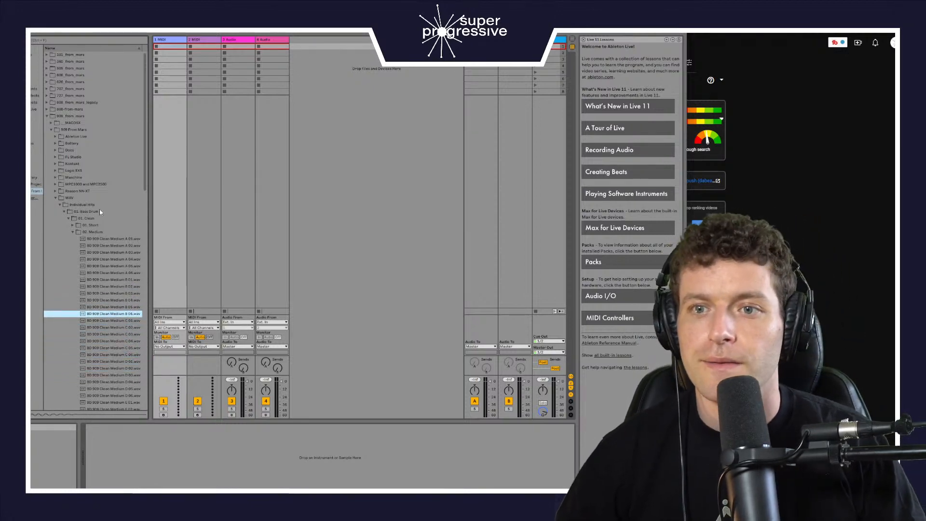
pyautogui.press('Down')
pyautogui.press('Down')
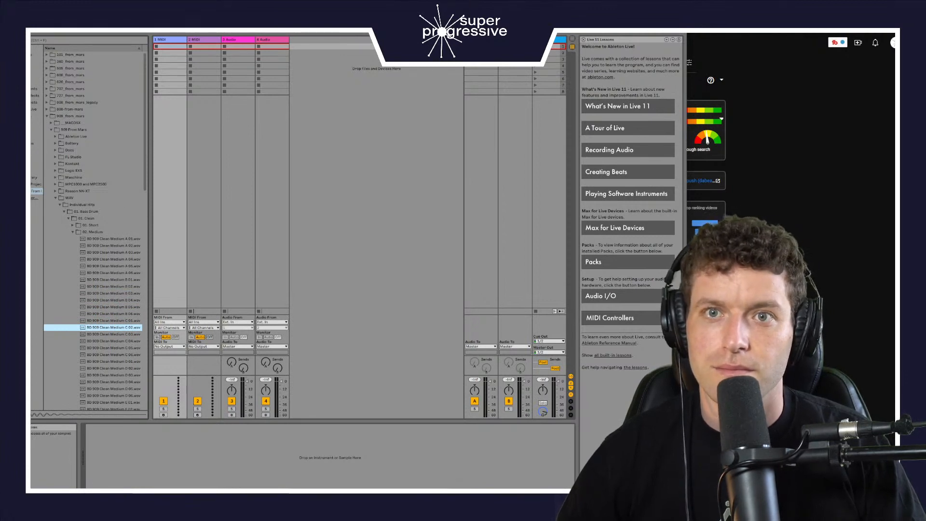
# - List the built-in instruments in the browser and add a second MIDI track in the Arrangement View
pyautogui.click(37, 89)
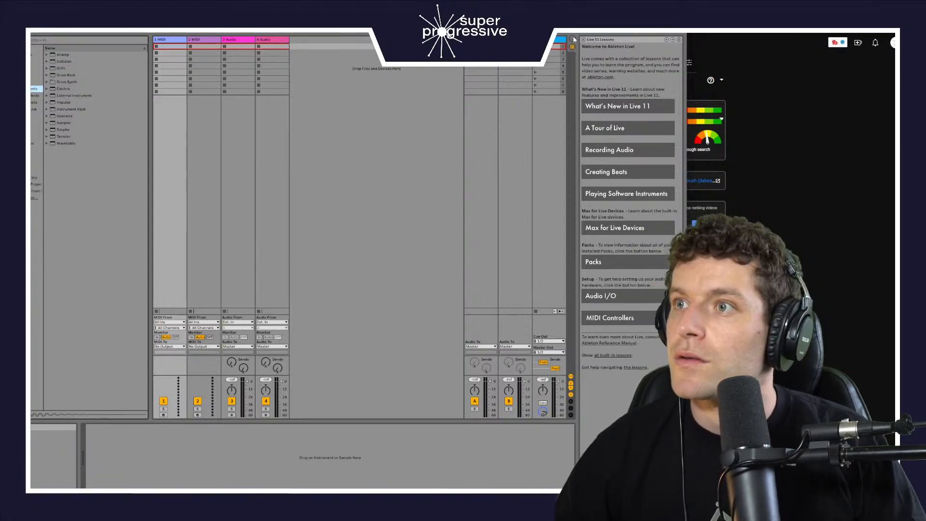
pyautogui.press('Tab')
pyautogui.hotkey('ctrl', 'shift', 't')
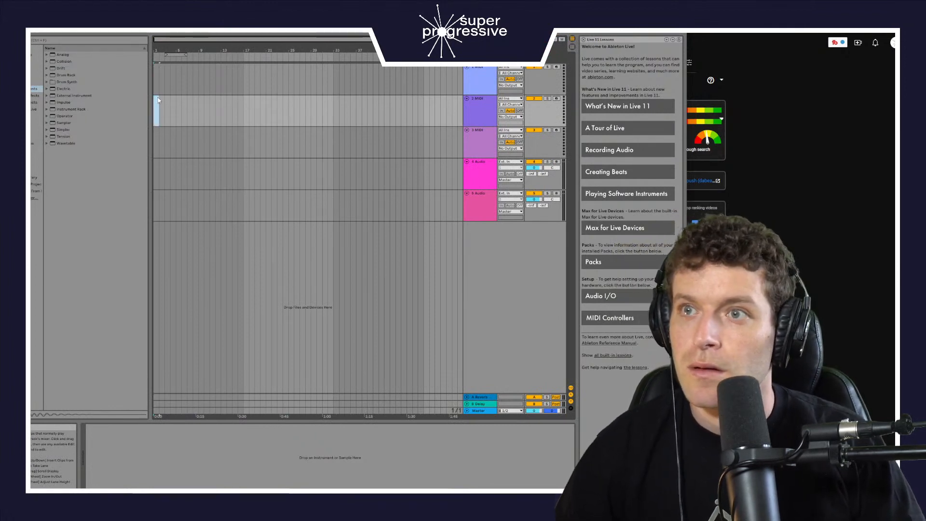
# - Create an empty one-bar MIDI clip at bar 17 on the second MIDI track
pyautogui.click(247, 105)
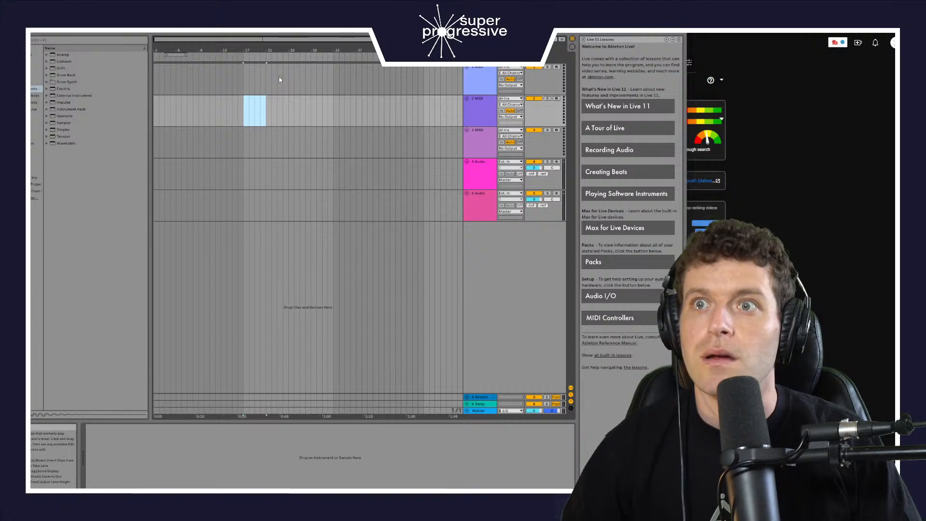
pyautogui.press('+')
pyautogui.press('+')
pyautogui.press('+')
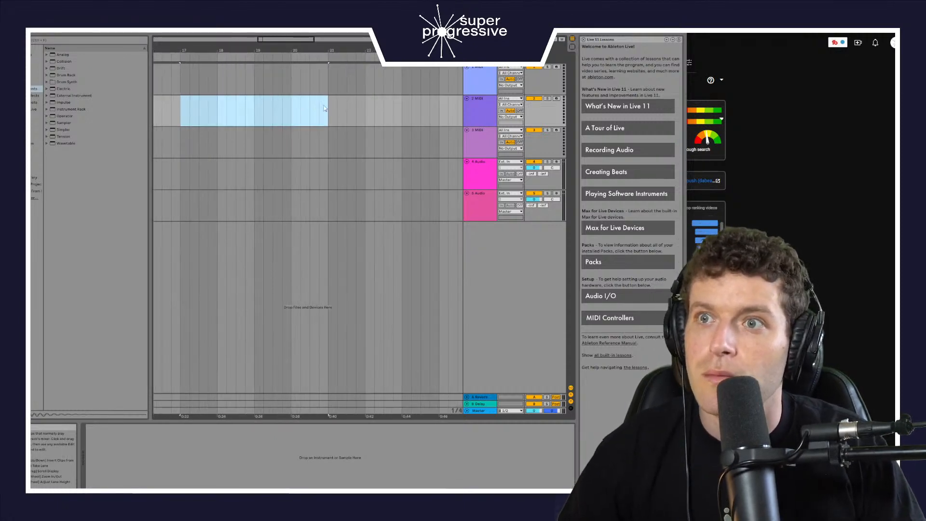
pyautogui.click(208, 110)
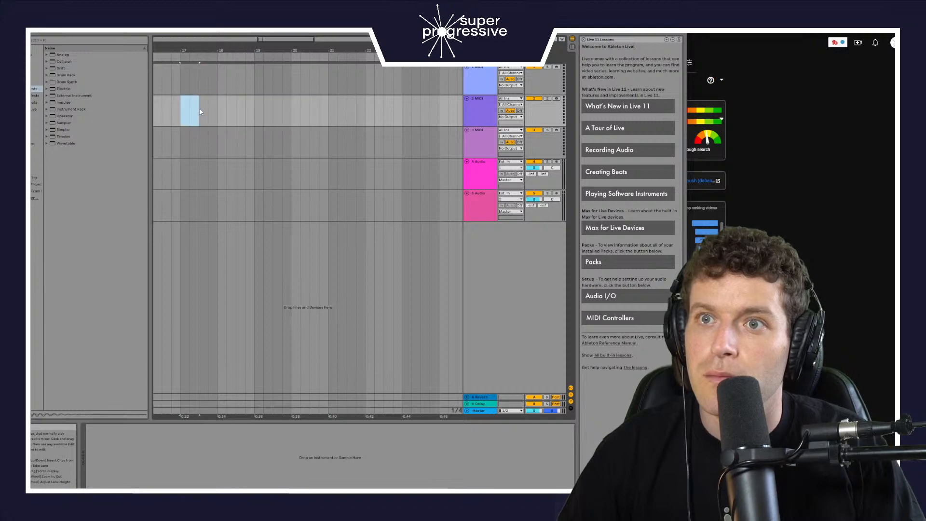
pyautogui.moveTo(201, 112); pyautogui.dragTo(218, 115)
pyautogui.hotkey('ctrl', 'shift', 'm')
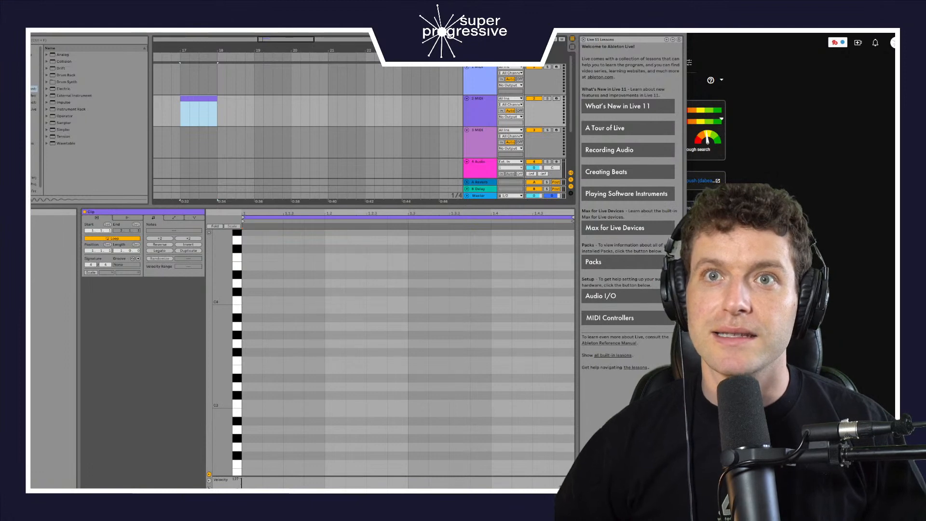
# - Open the Preferences and display the Link, Tempo and MIDI settings
pyautogui.click(67, 31)
pyautogui.click(115, 247)
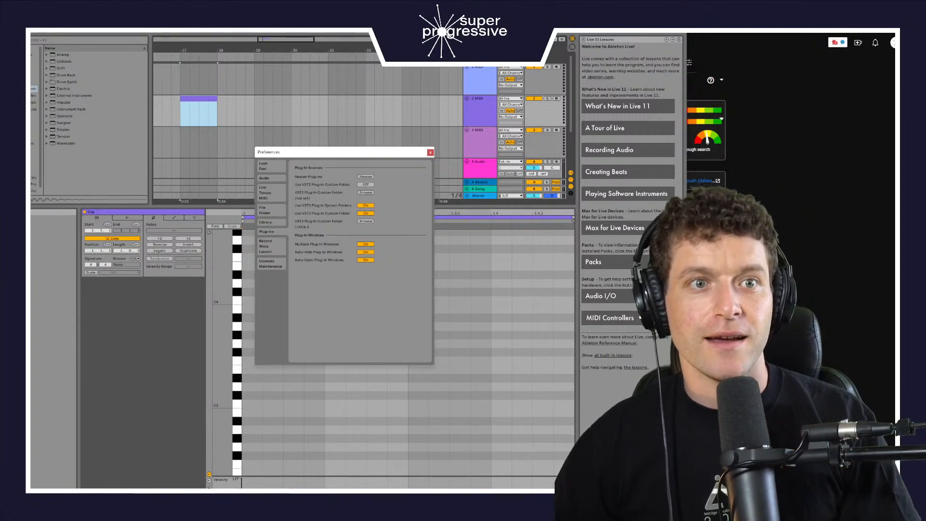
pyautogui.hotkey('alt', 'Tab')
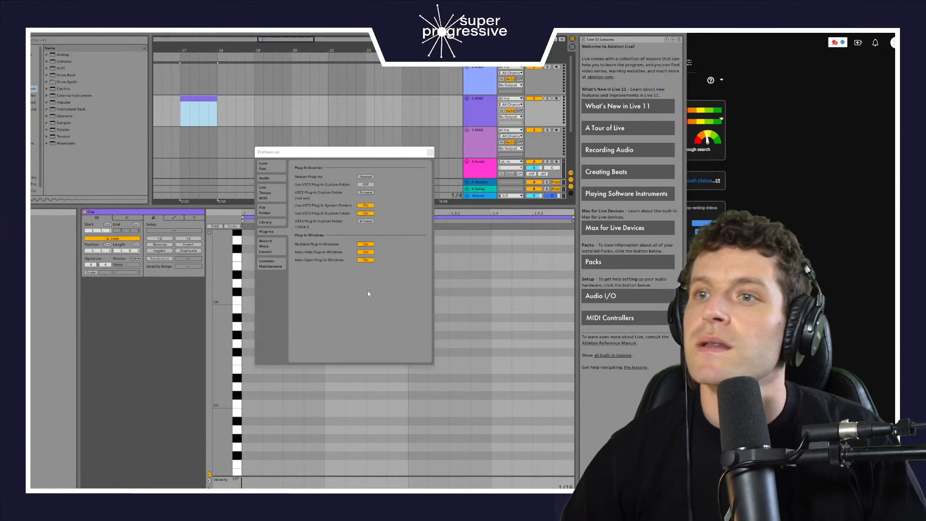
pyautogui.click(269, 195)
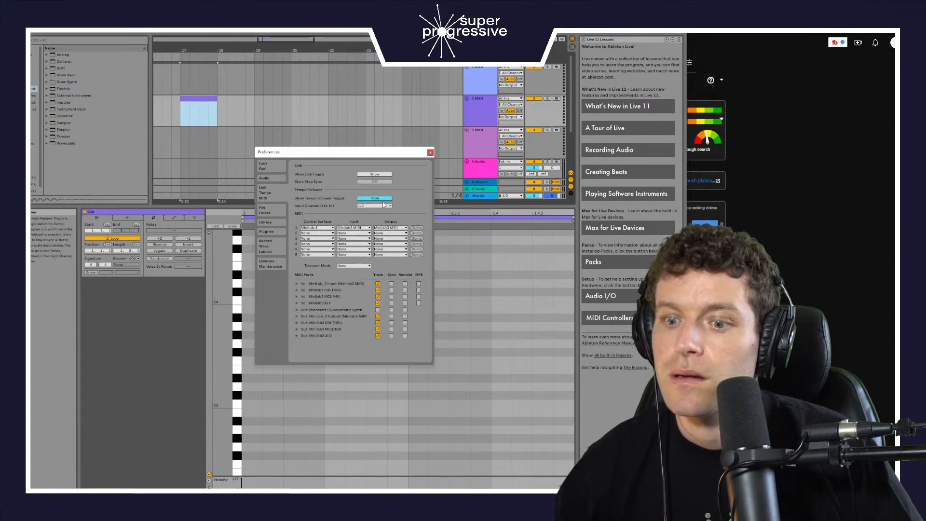
# - Close the Preferences, look through Simpler's bass presets and load an empty Simpler onto the second MIDI track
pyautogui.click(430, 153)
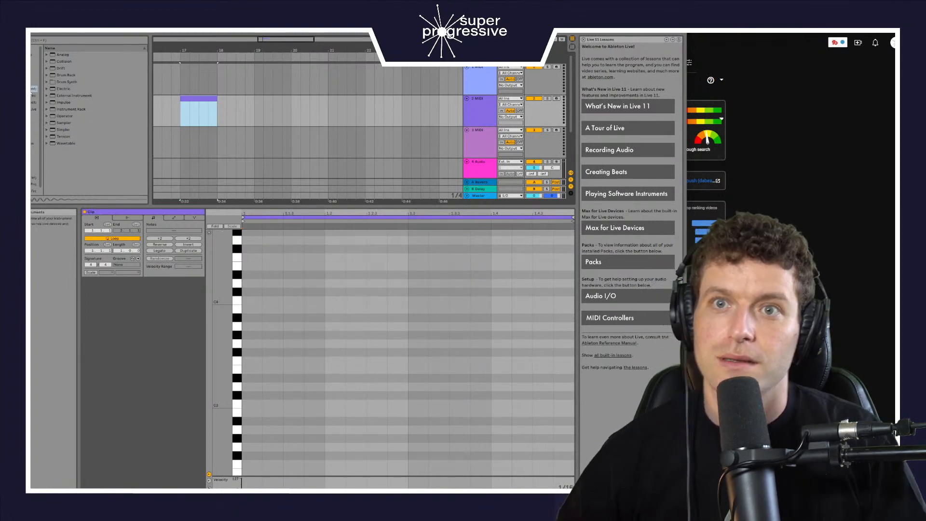
pyautogui.click(53, 129)
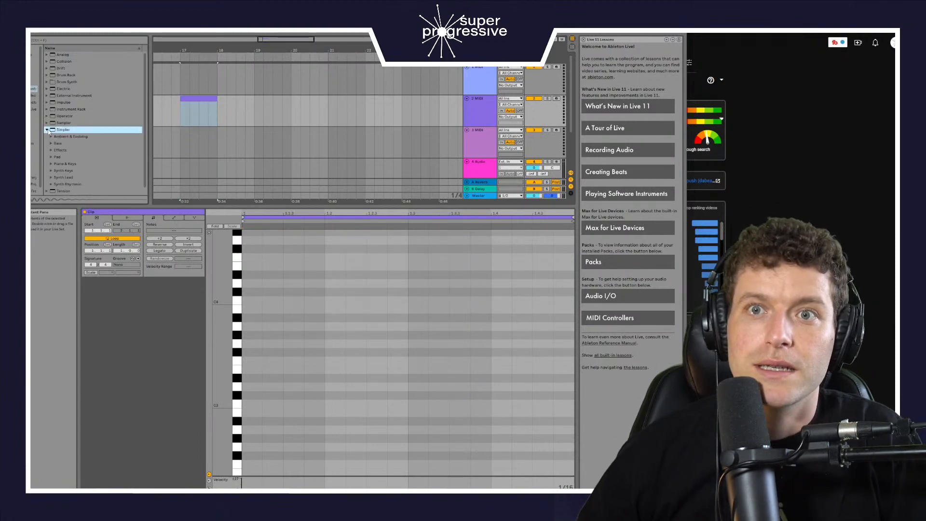
pyautogui.click(46, 129)
pyautogui.click(51, 143)
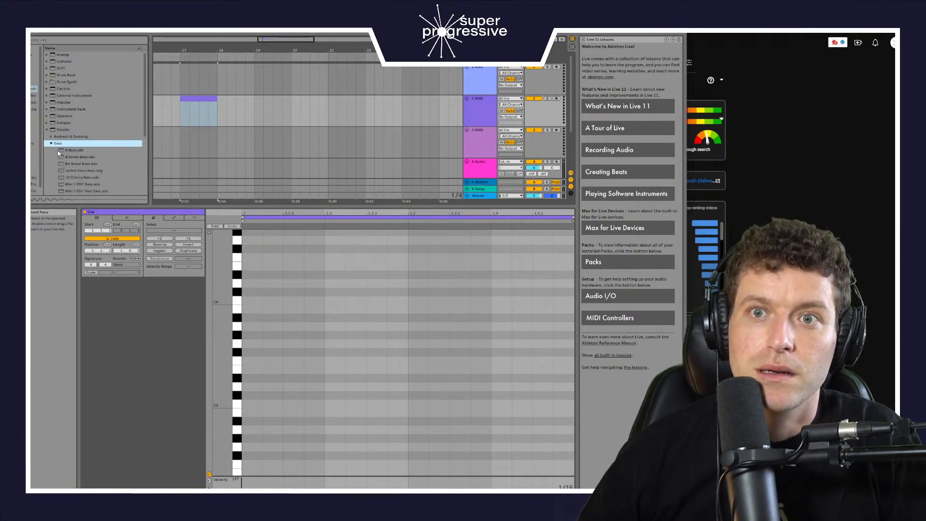
pyautogui.click(52, 144)
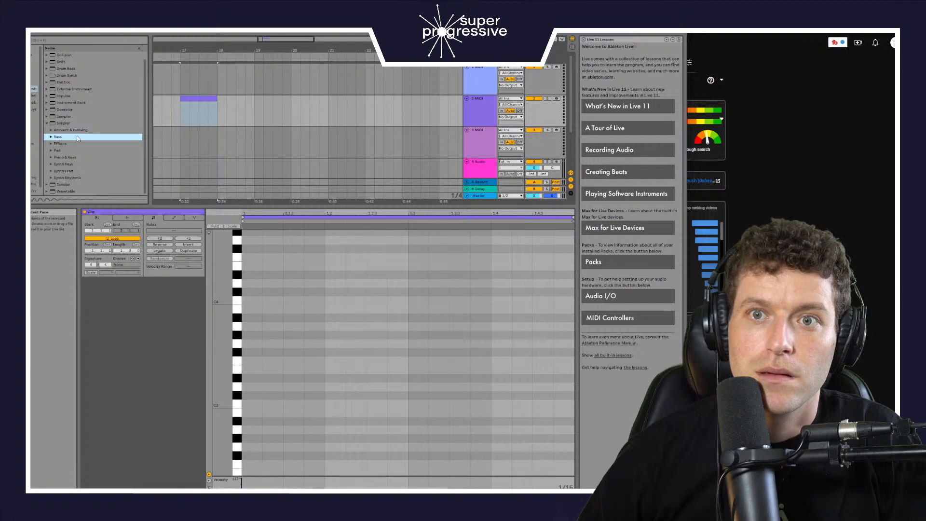
pyautogui.scroll(1, 50, 133)
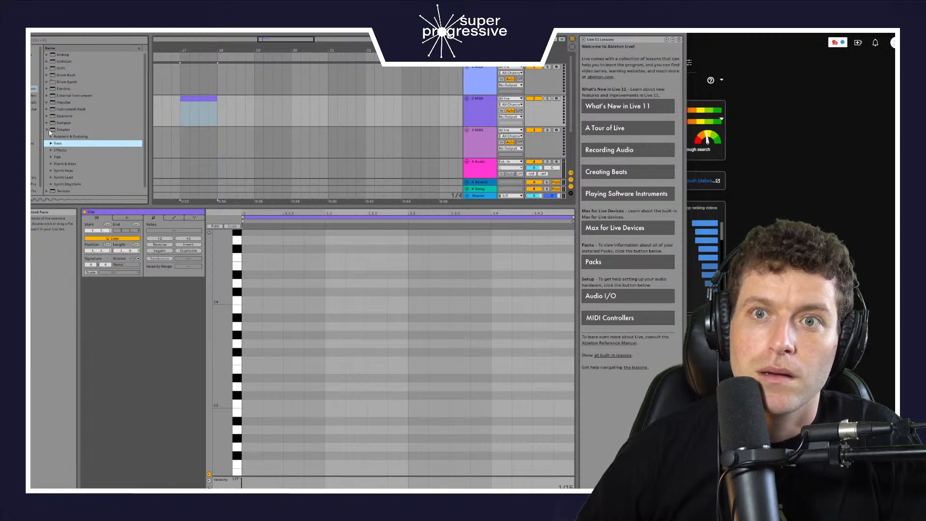
pyautogui.click(51, 130)
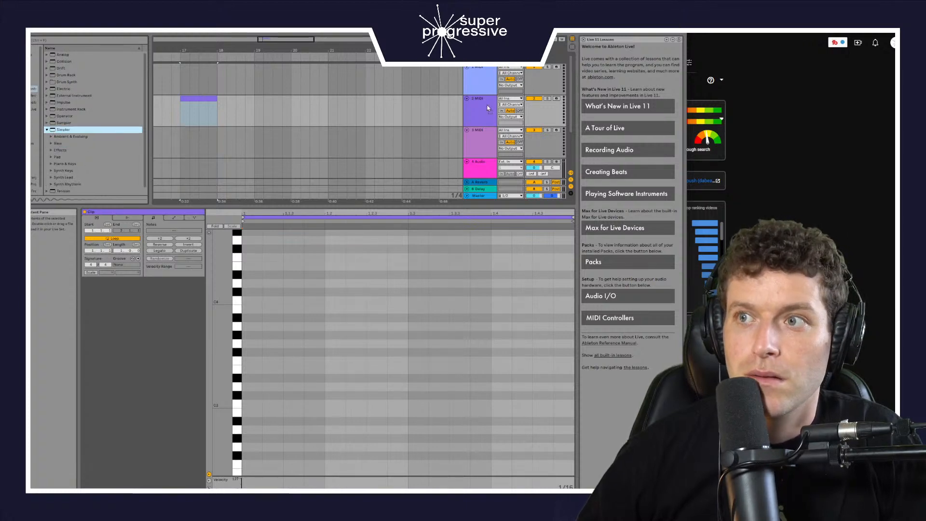
pyautogui.press('Return')
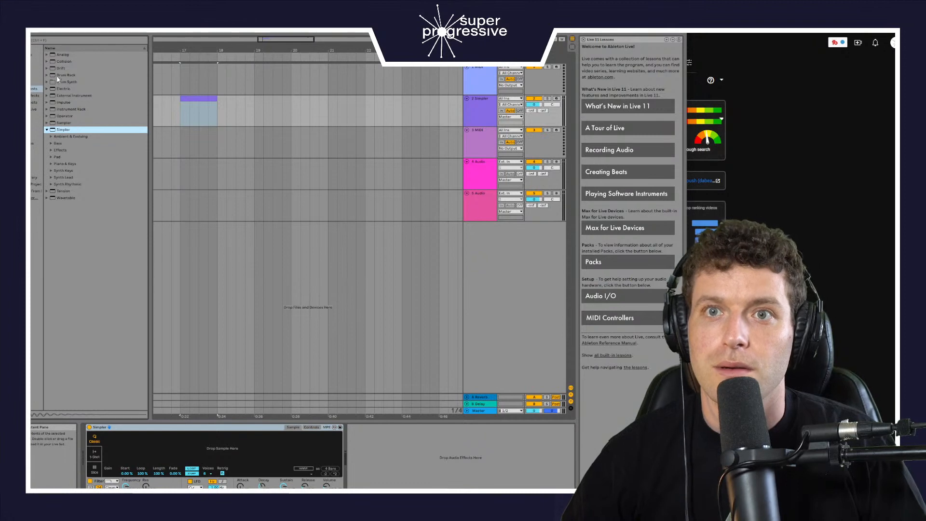
# - Browse the preset folders of Analog, Simpler and Sampler, including Simpler's bass presets
pyautogui.click(47, 55)
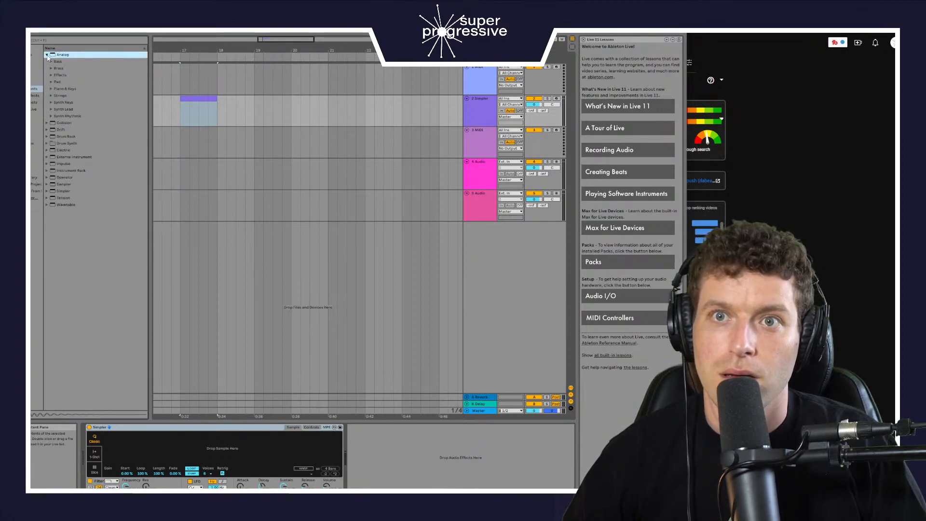
pyautogui.click(47, 55)
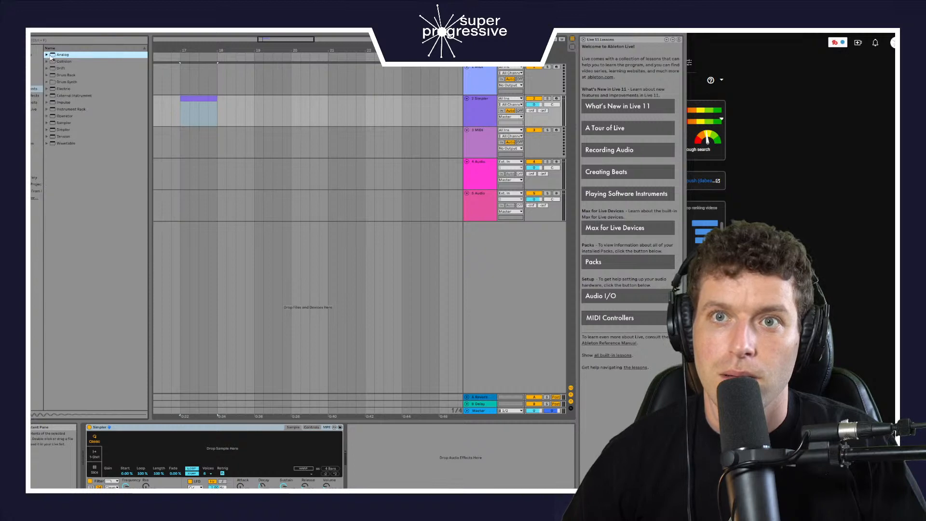
pyautogui.click(47, 55)
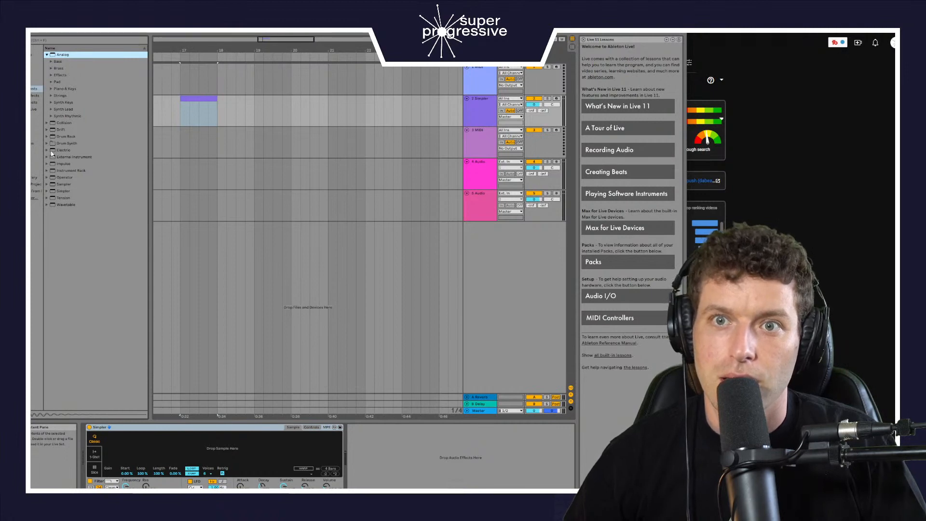
pyautogui.click(46, 191)
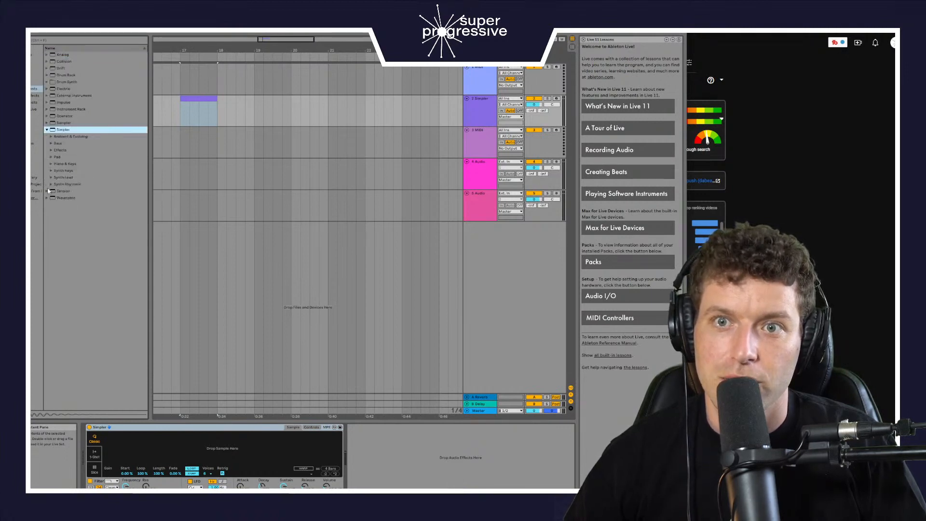
pyautogui.click(51, 144)
pyautogui.click(54, 149)
pyautogui.press('Down')
pyautogui.press('Down')
pyautogui.press('Down')
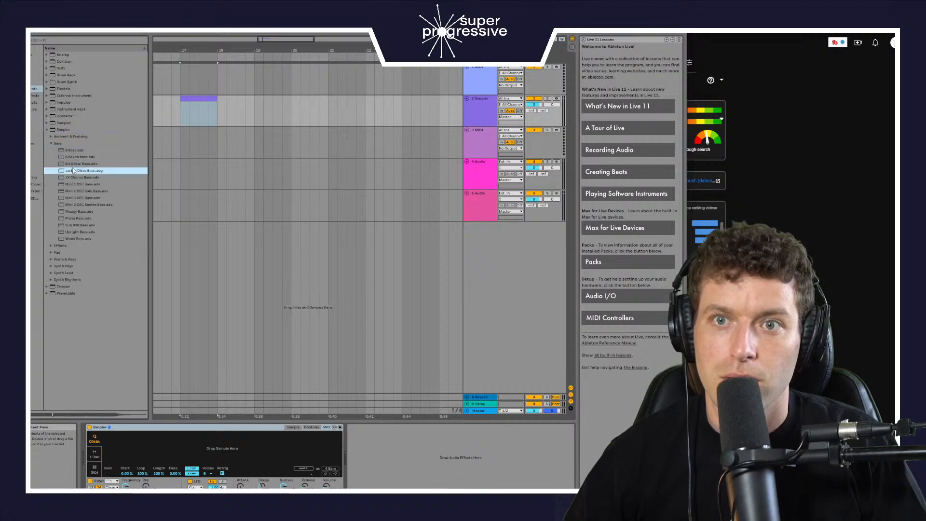
pyautogui.click(48, 130)
pyautogui.click(46, 123)
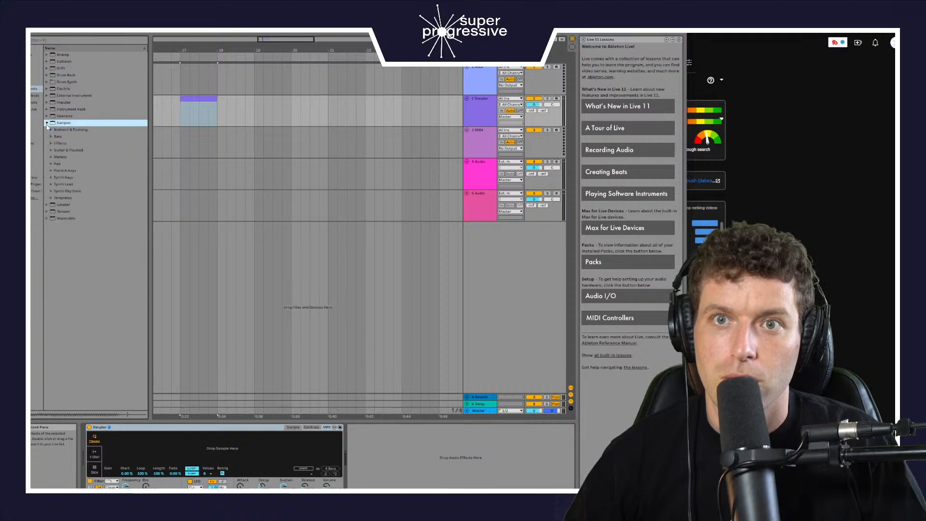
# - Search the drum library for 909 and list the kick samples under Drum Hits
pyautogui.click(36, 82)
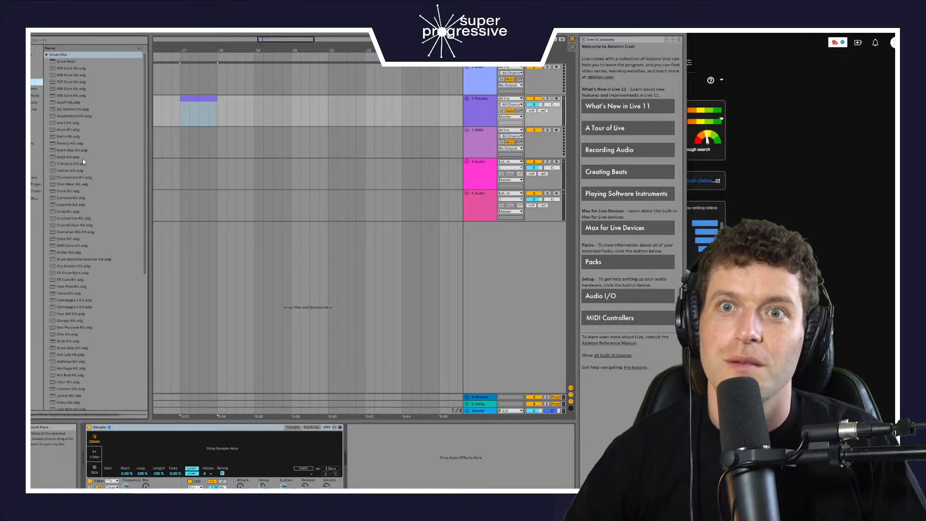
pyautogui.click(65, 96)
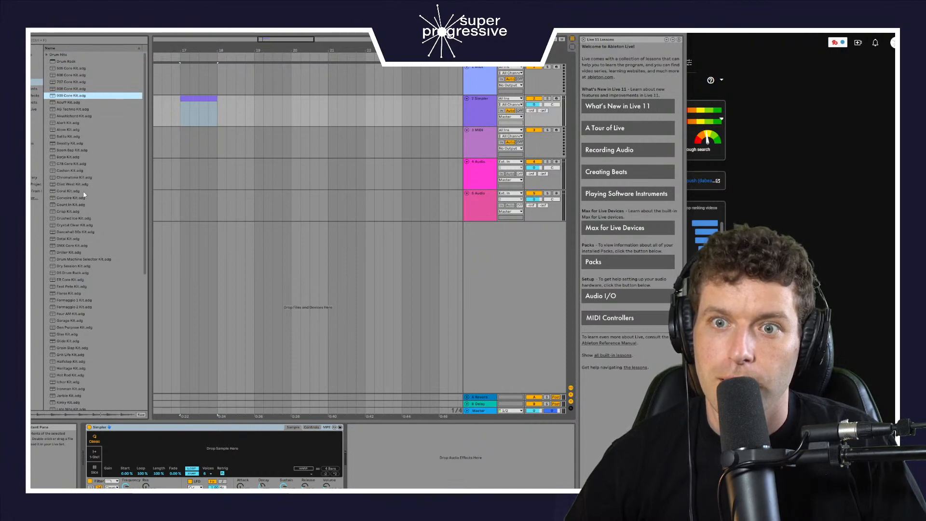
pyautogui.click(73, 41)
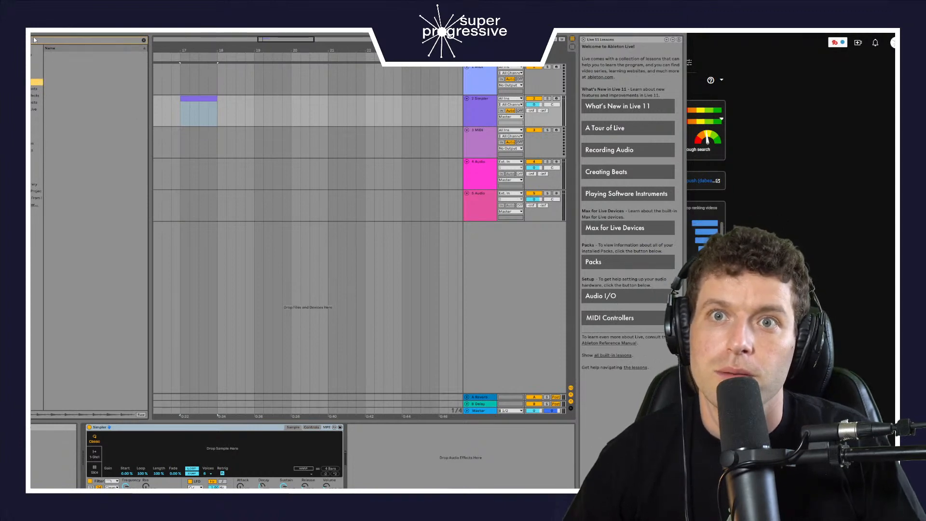
pyautogui.press('Escape')
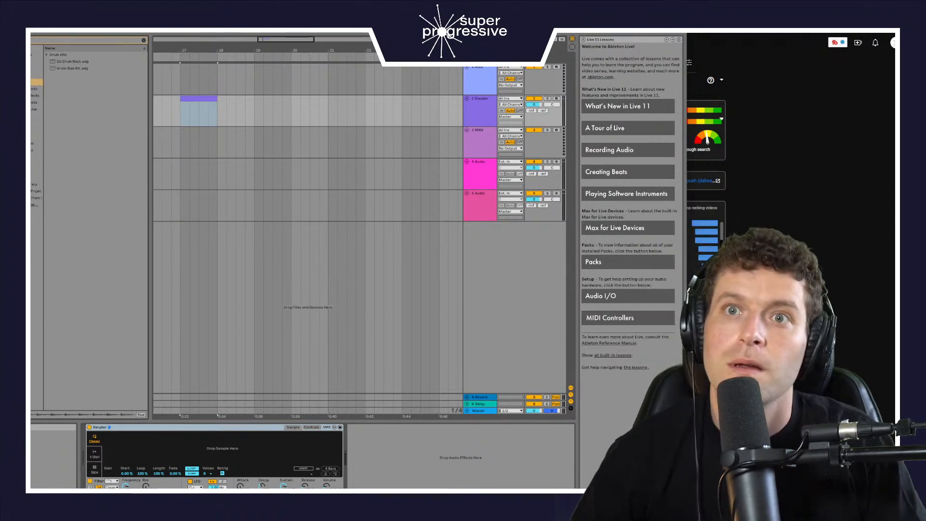
pyautogui.click(52, 57)
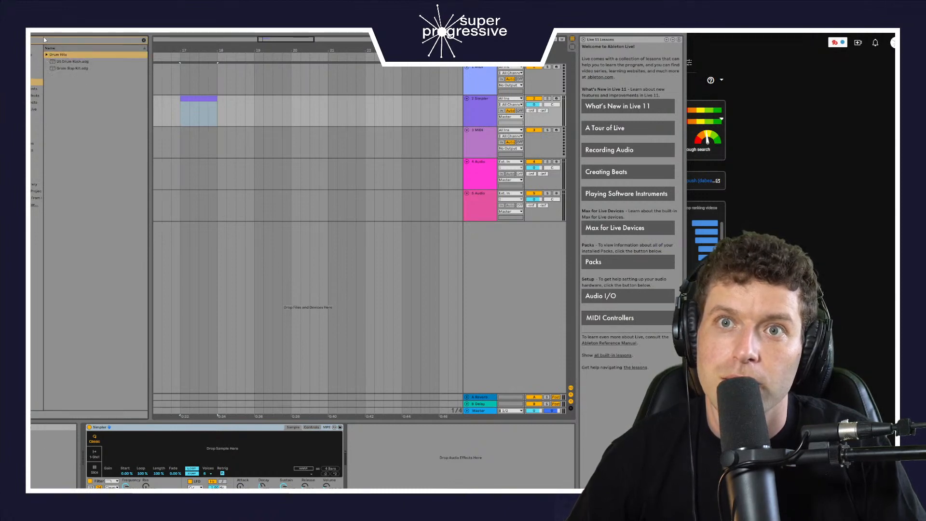
pyautogui.write('909')
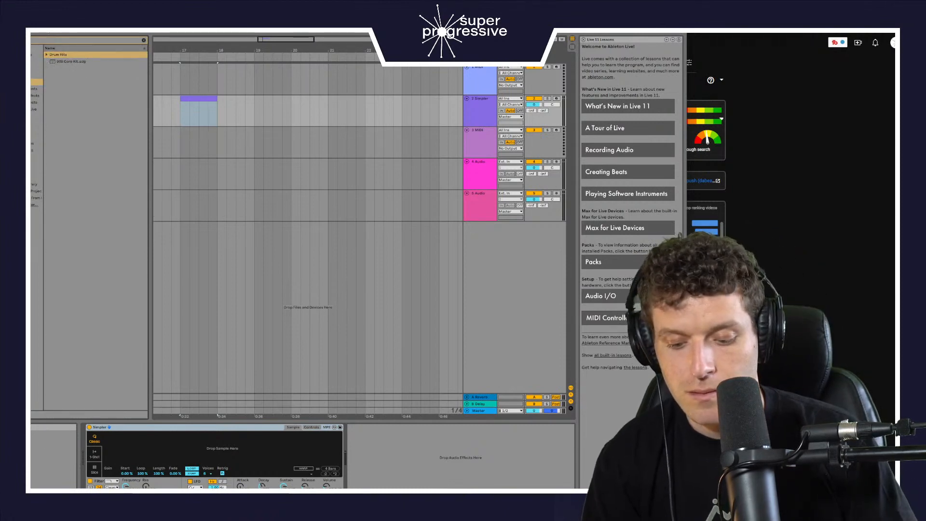
pyautogui.click(47, 57)
pyautogui.click(50, 62)
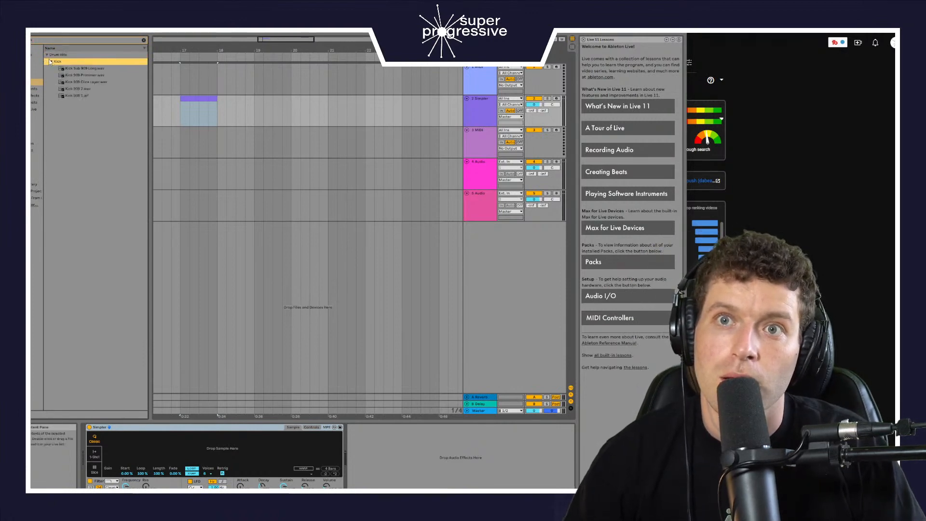
# - Audition several of the found 909 kick samples, starting with Kick Sub 909 Long.wav
pyautogui.click(86, 68)
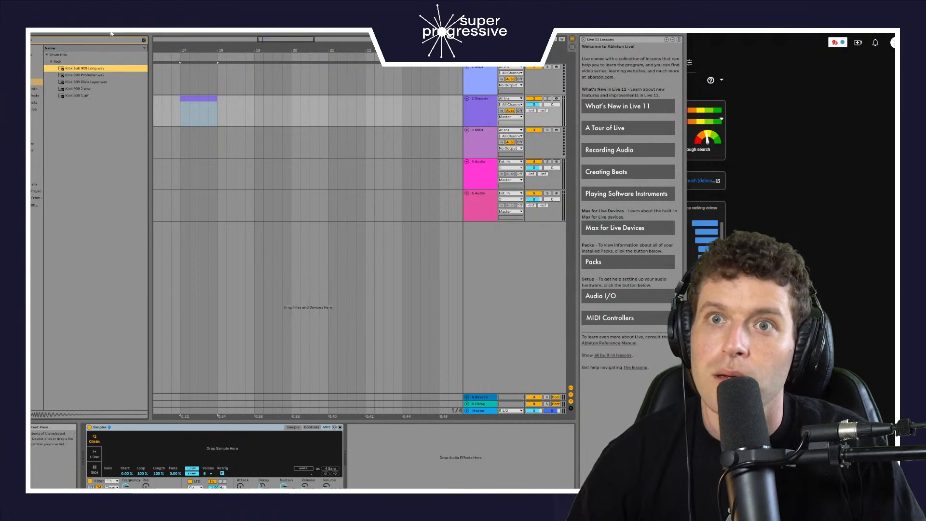
pyautogui.click(80, 89)
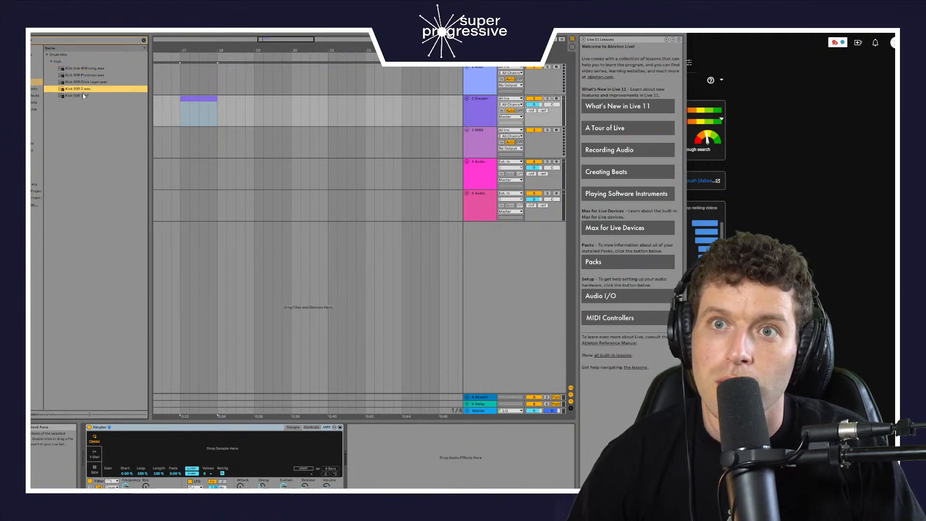
pyautogui.moveTo(80, 90); pyautogui.dragTo(51, 96)
pyautogui.click(78, 96)
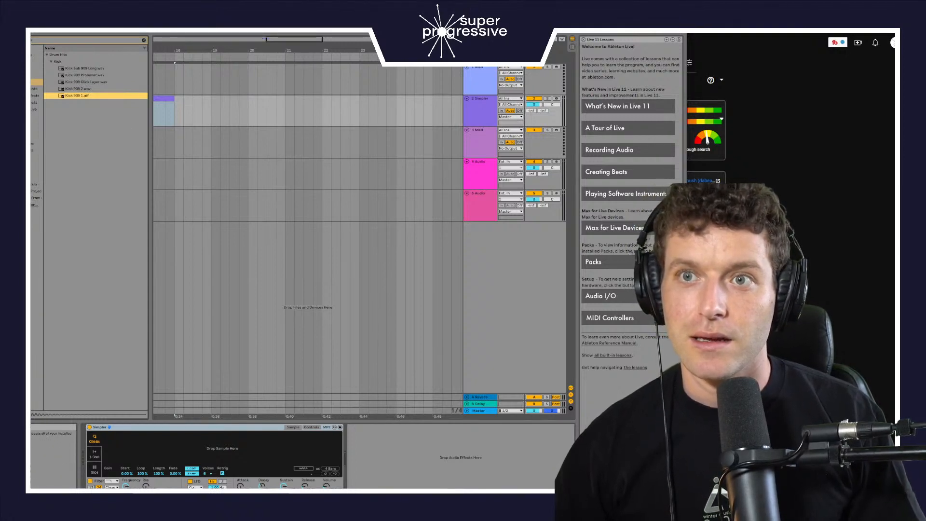
# - Display the empty MIDI clip's note editor and list the built-in instruments without the search filter
pyautogui.doubleClick(162, 100)
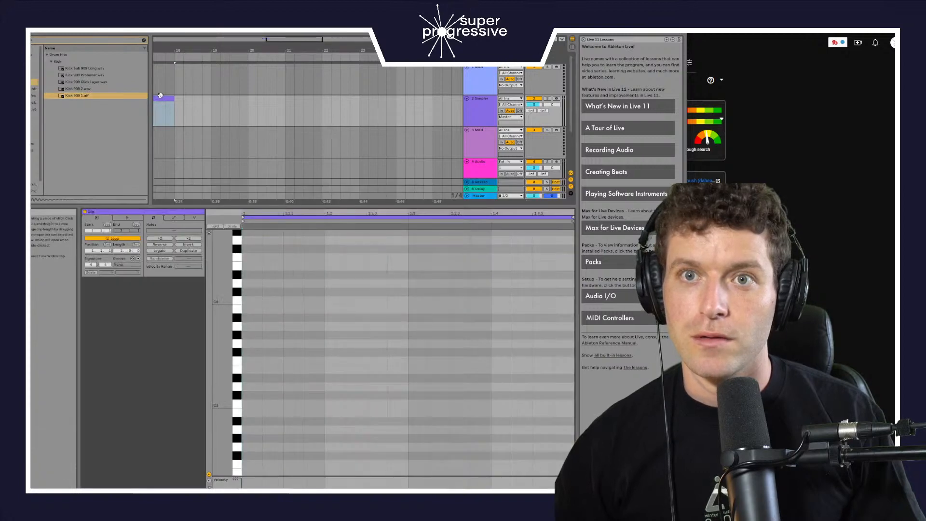
pyautogui.click(33, 89)
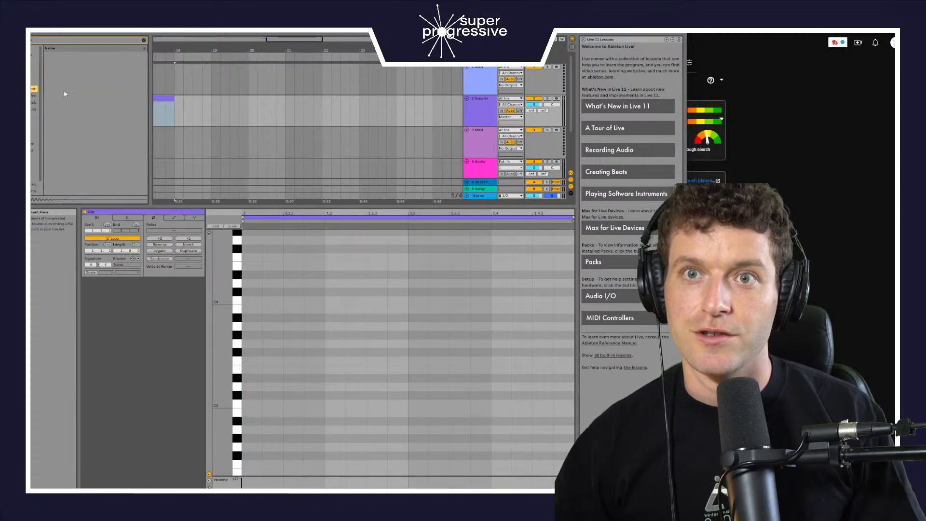
pyautogui.click(144, 40)
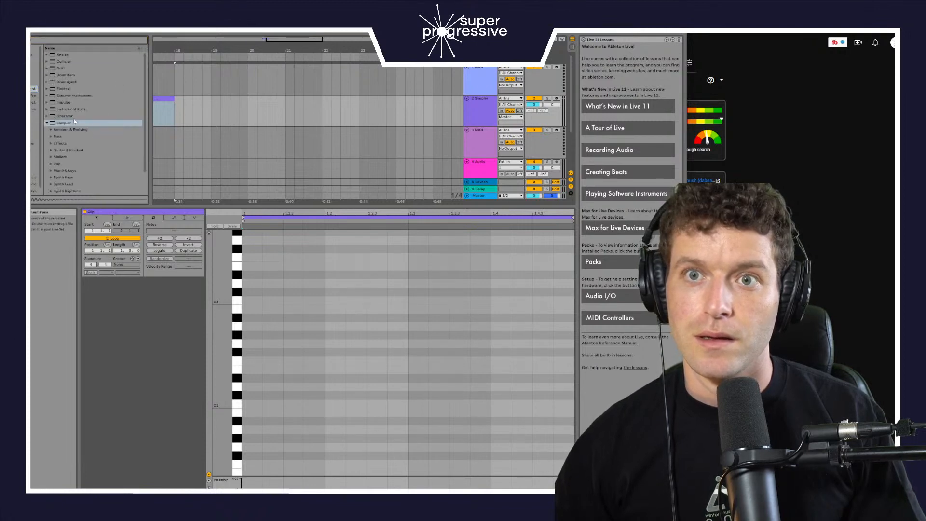
pyautogui.click(39, 29)
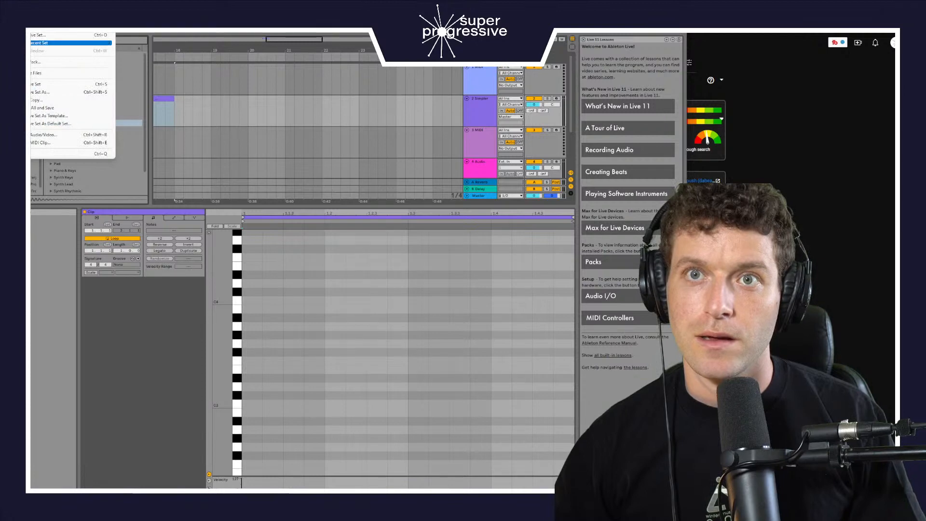
pyautogui.press('Escape')
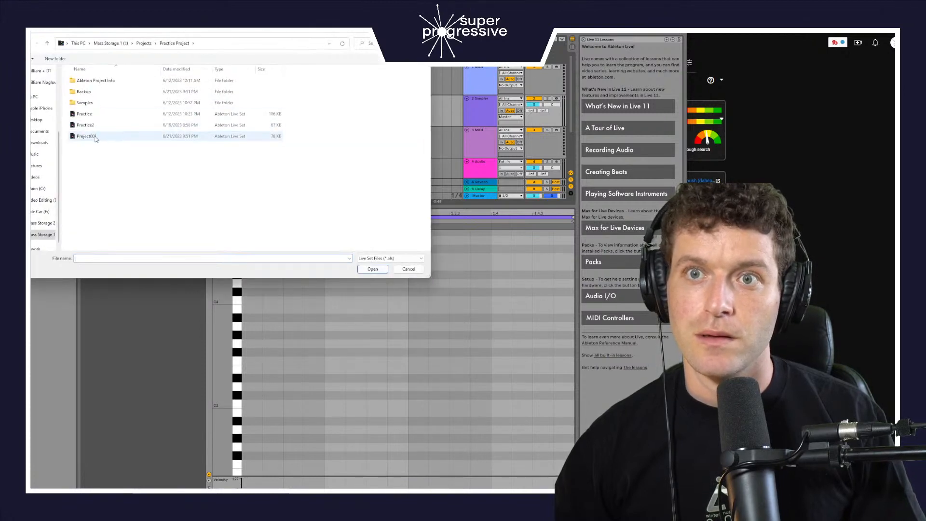
pyautogui.click(95, 137)
pyautogui.doubleClick(95, 137)
pyautogui.click(338, 269)
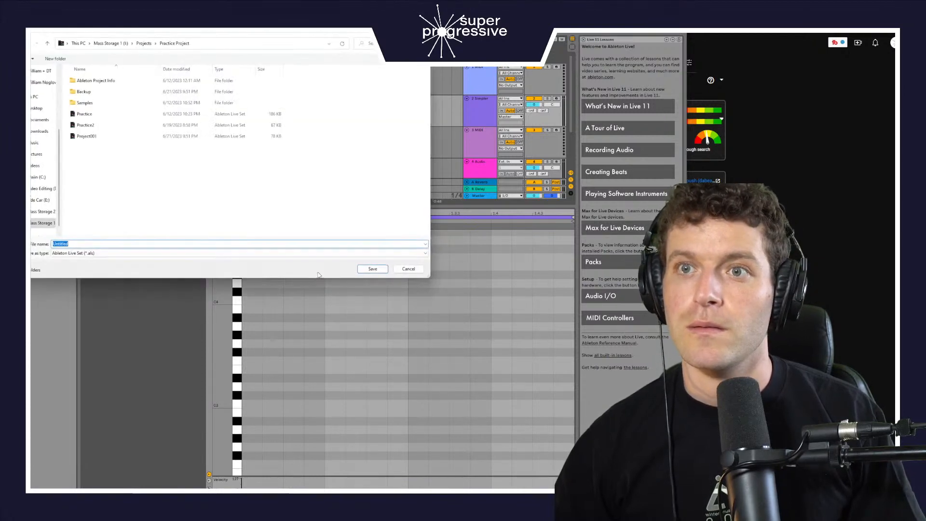
pyautogui.press('Escape')
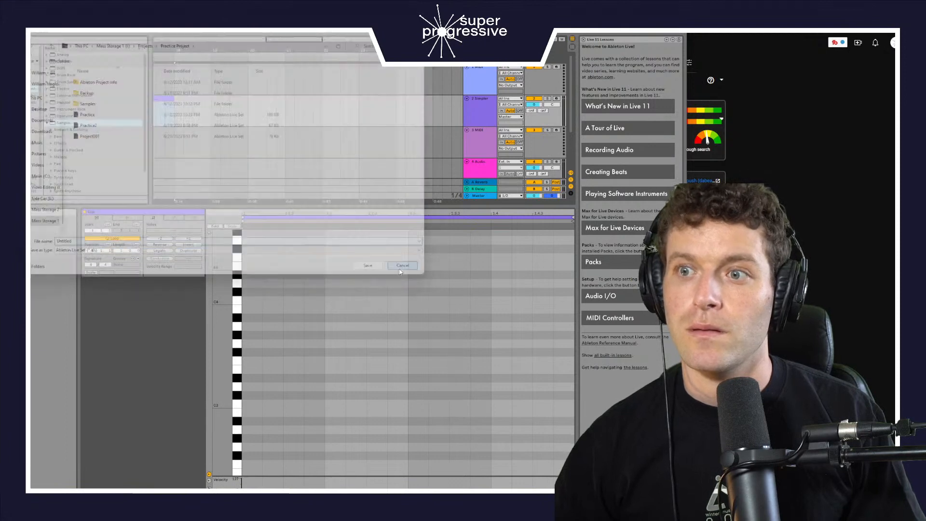
# - Open the Live Set Project001 from the Practice Project folder, discarding the changes to the untitled set
pyautogui.click(38, 29)
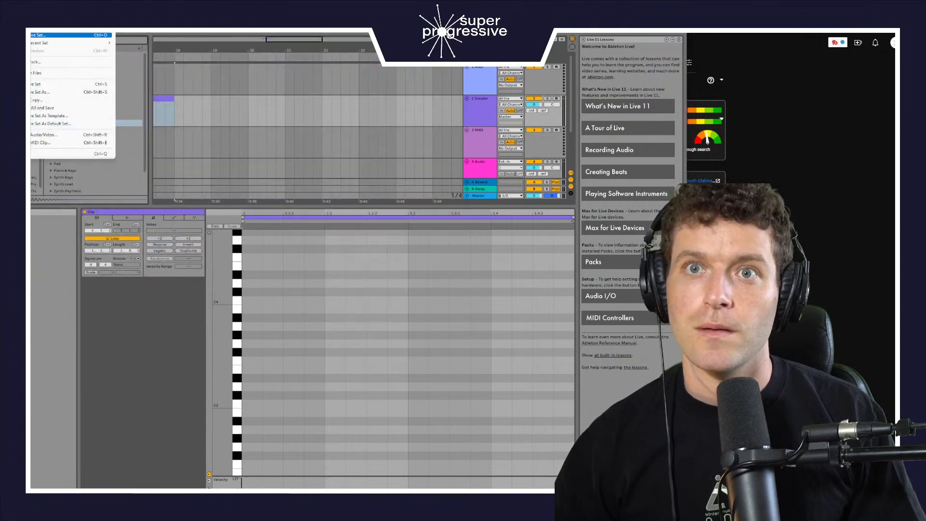
pyautogui.click(49, 35)
pyautogui.click(97, 136)
pyautogui.doubleClick(98, 137)
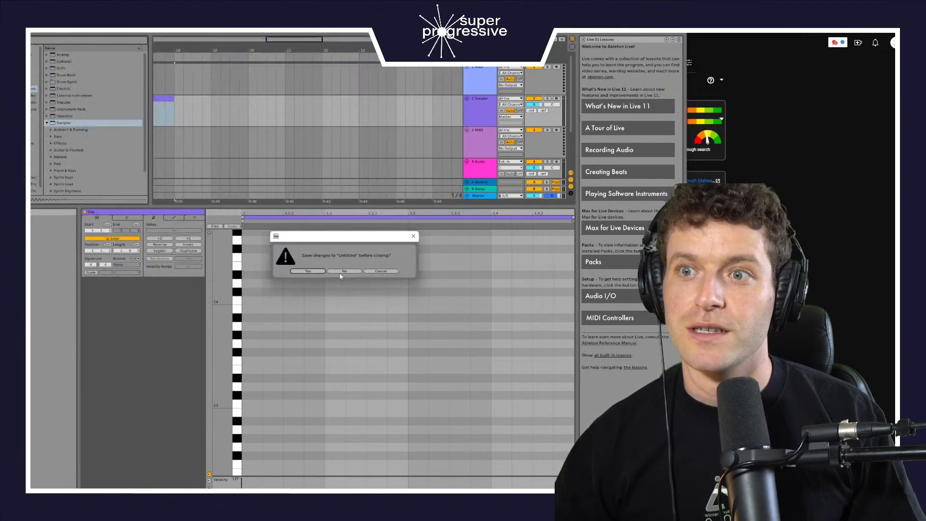
pyautogui.click(343, 271)
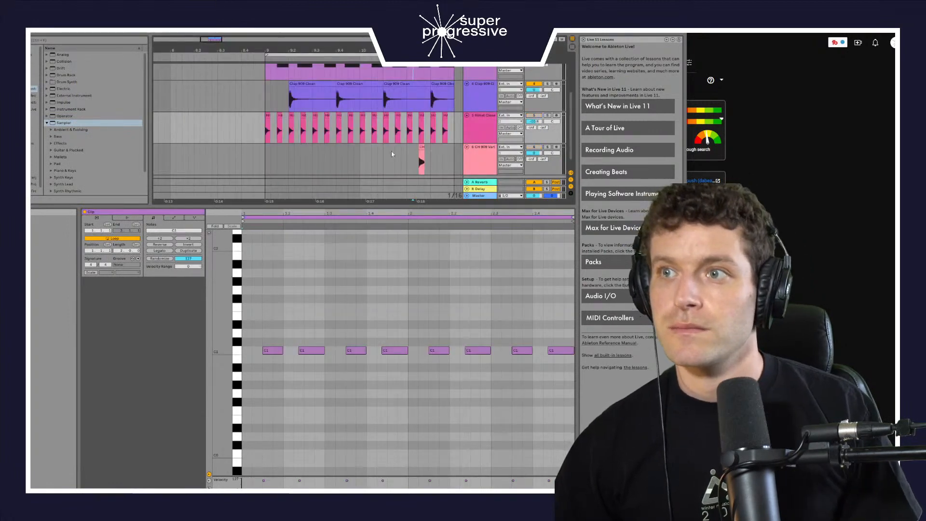
# - Display the notes of the first kick track's MIDI clip in the note editor
pyautogui.scroll(6, 392, 154)
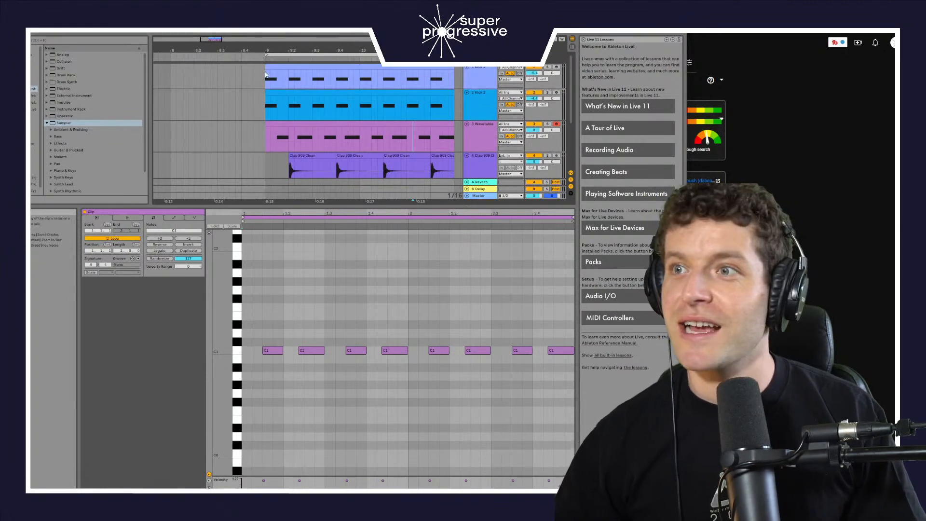
pyautogui.click(319, 77)
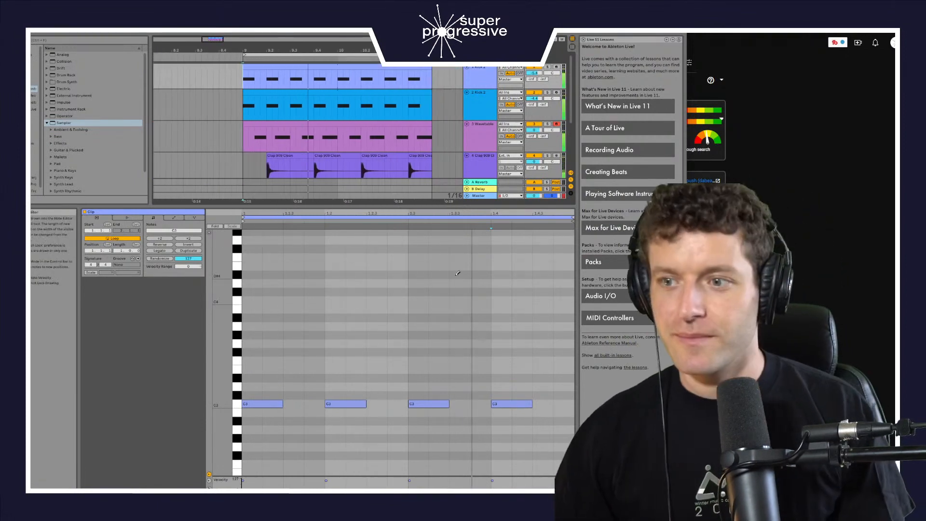
# - Switch to YouTube in Chrome, search for "bedrock emerald" and open the Official Audio video of the Original Mix
pyautogui.moveTo(496, 483)
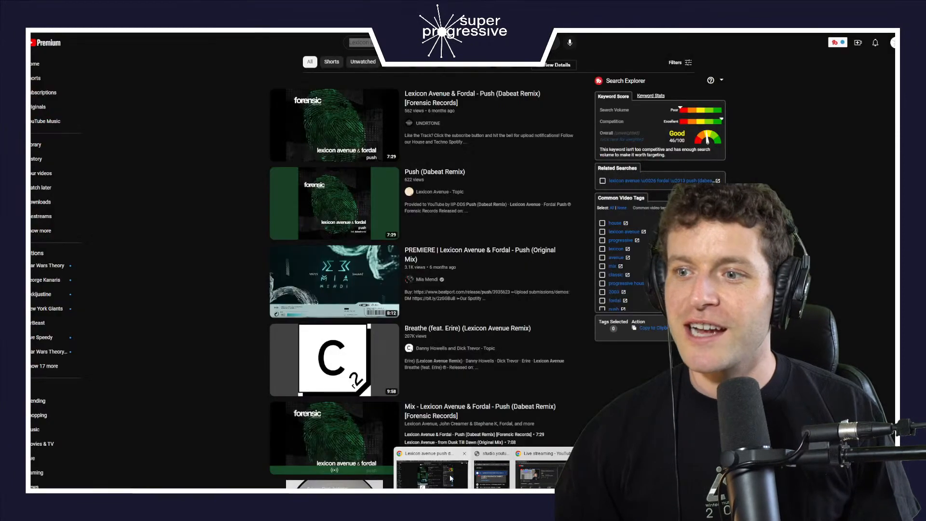
pyautogui.click(432, 474)
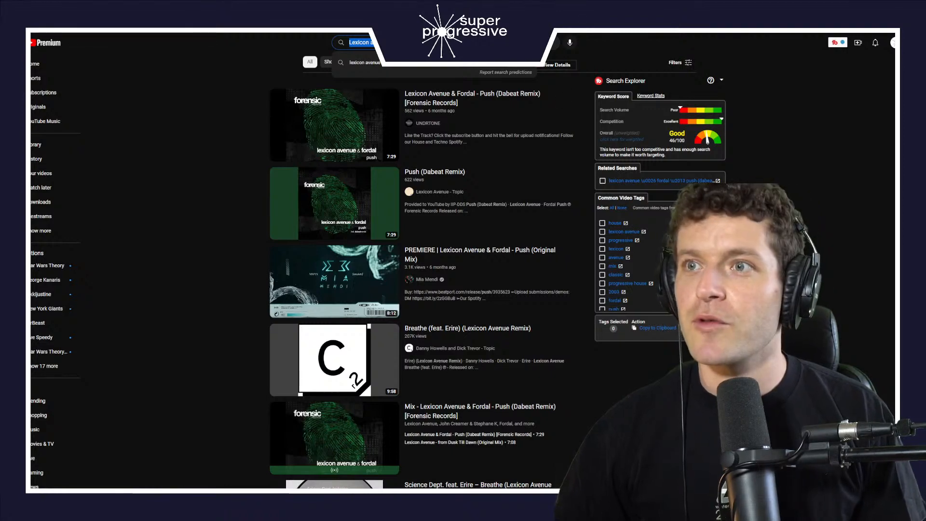
pyautogui.write('bedrock em')
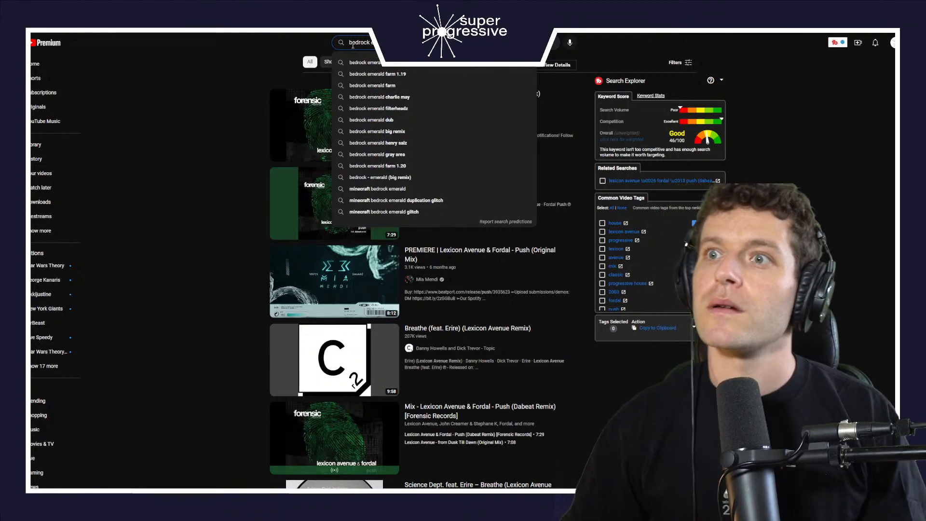
pyautogui.press('Return')
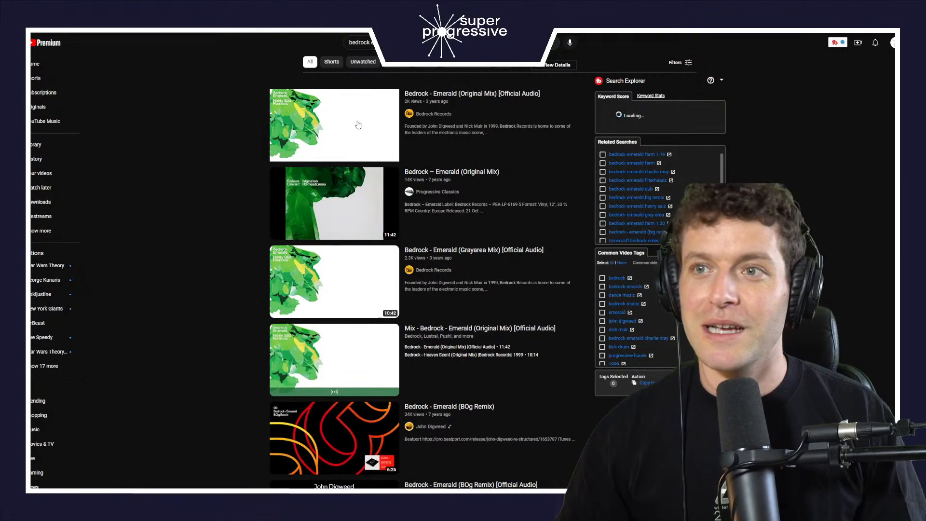
pyautogui.moveTo(355, 127)
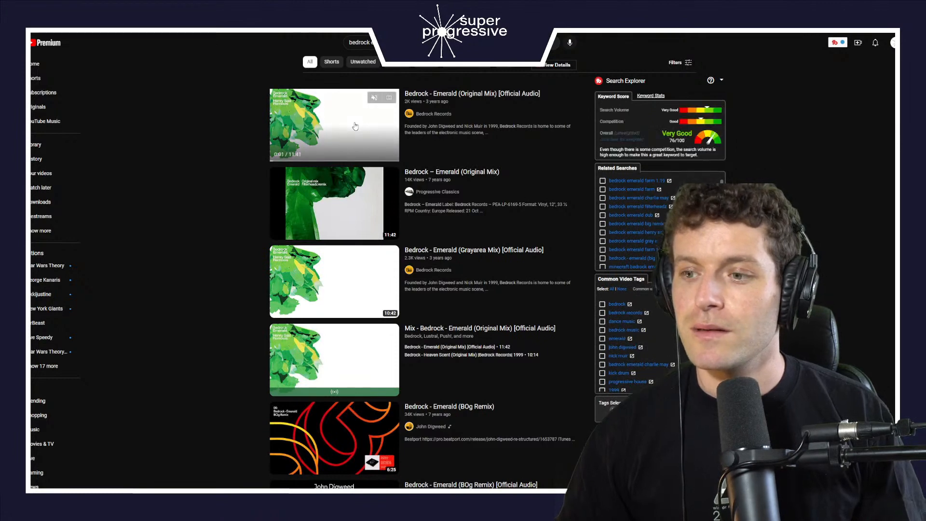
pyautogui.click(355, 127)
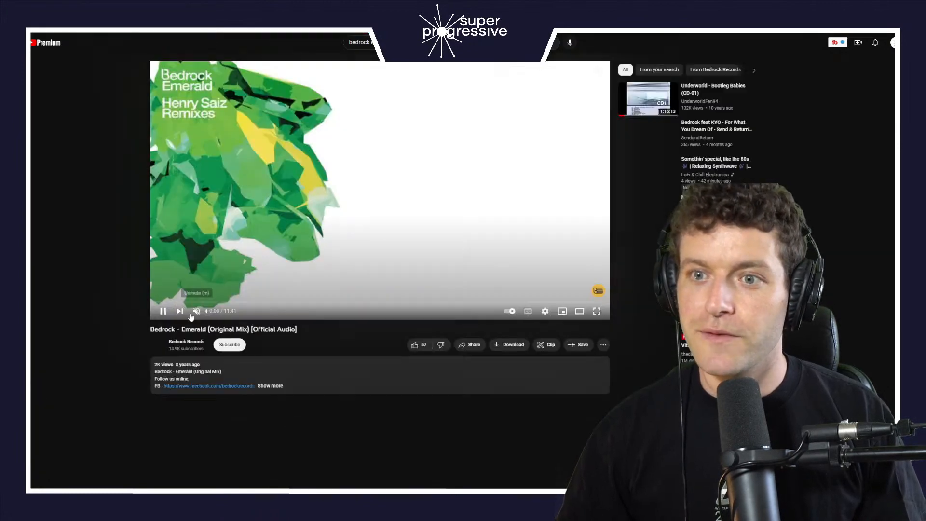
# - Unmute the Bedrock - Emerald video and listen to short passages around 0:36, 2:07 and just past one minute, pausing after each
pyautogui.press('m')
pyautogui.click(166, 311)
pyautogui.click(178, 302)
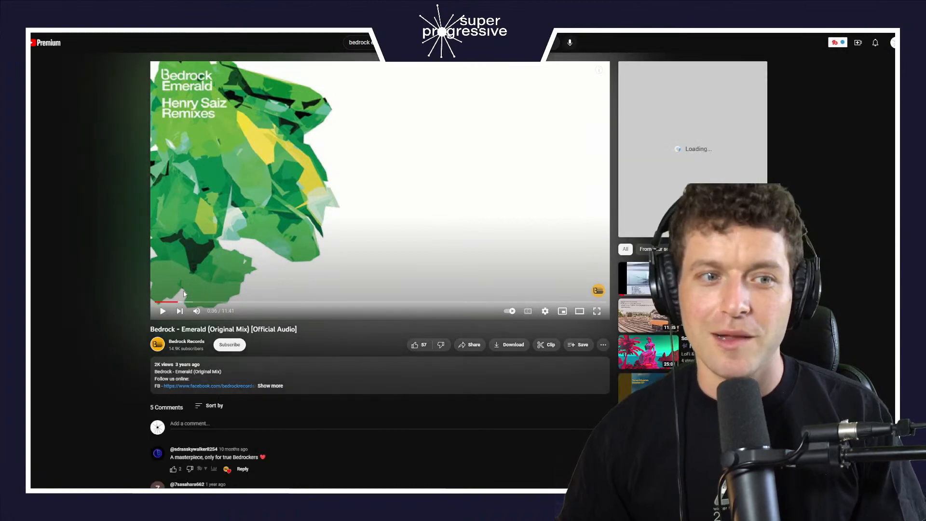
pyautogui.click(163, 311)
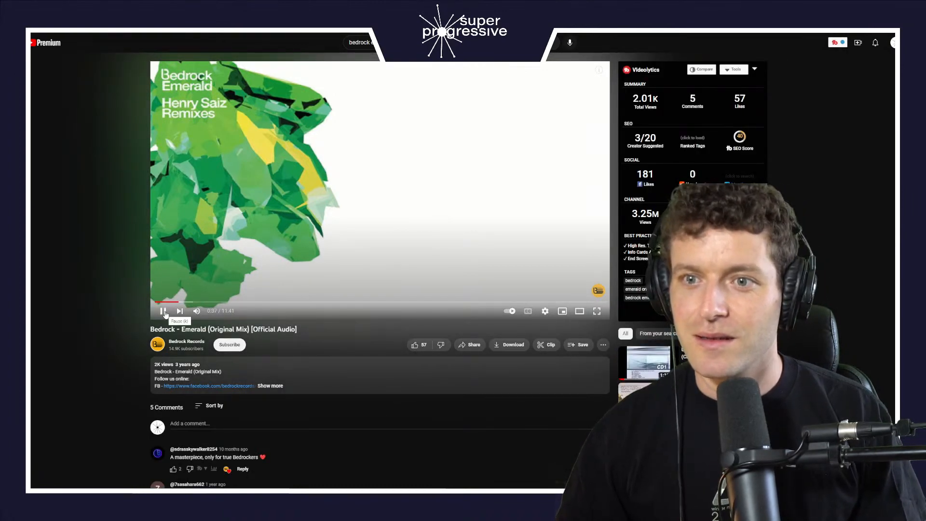
pyautogui.click(164, 312)
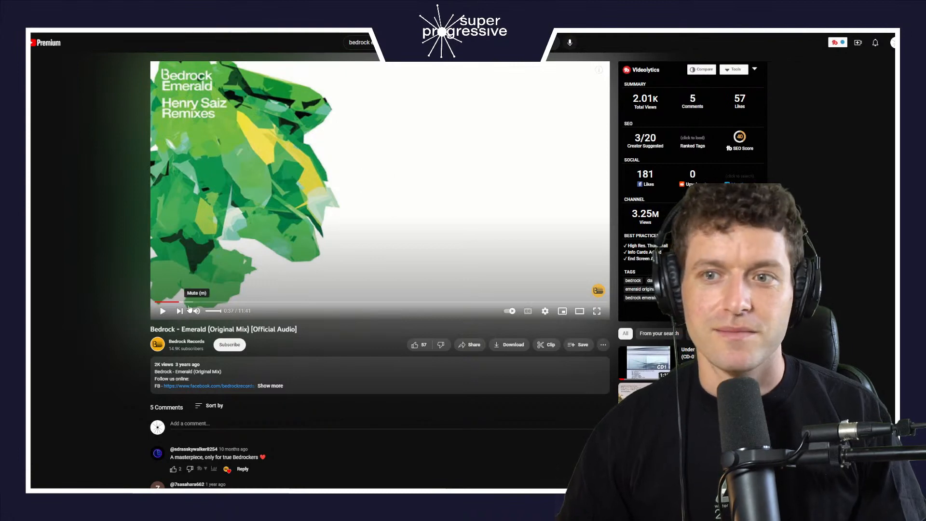
pyautogui.click(237, 303)
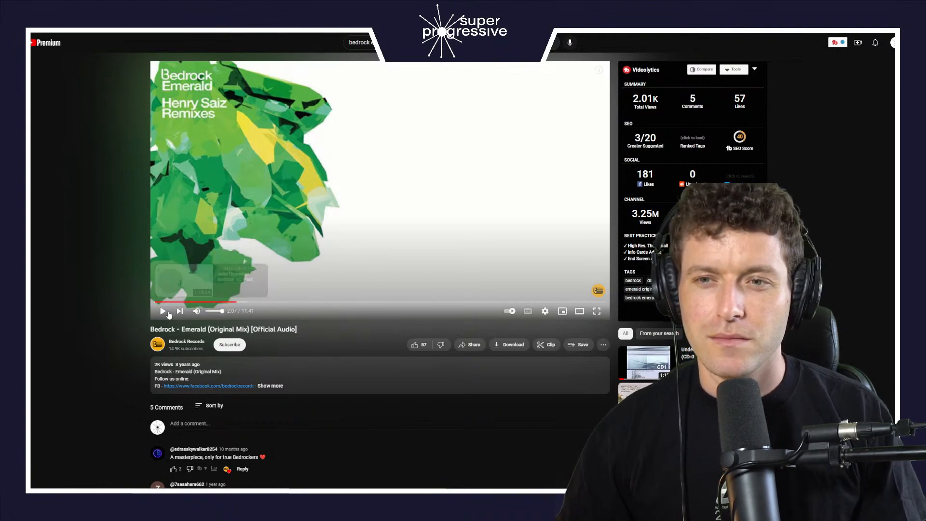
pyautogui.click(164, 311)
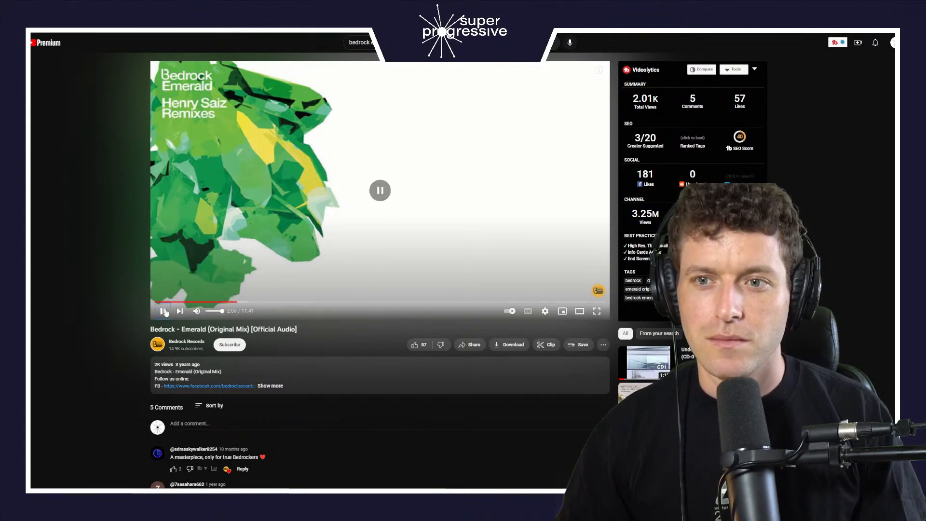
pyautogui.click(196, 302)
pyautogui.click(164, 312)
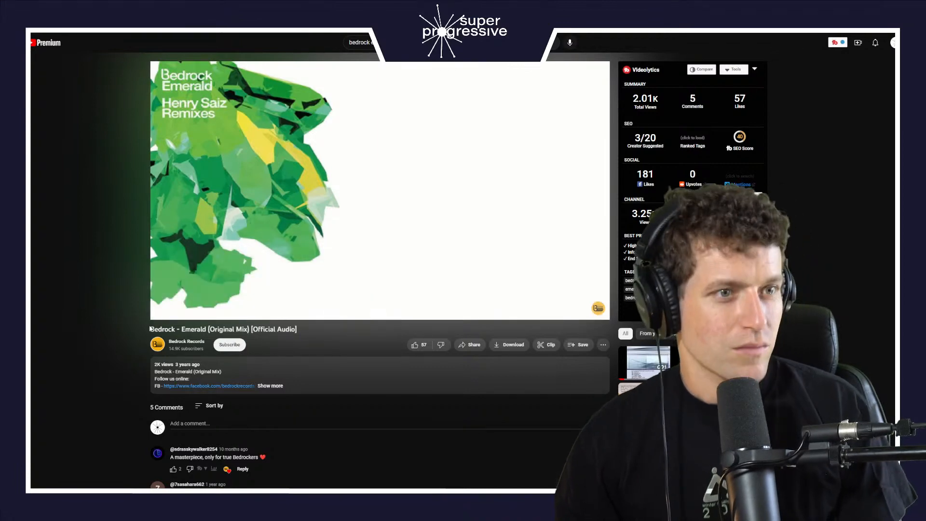
pyautogui.moveTo(165, 314)
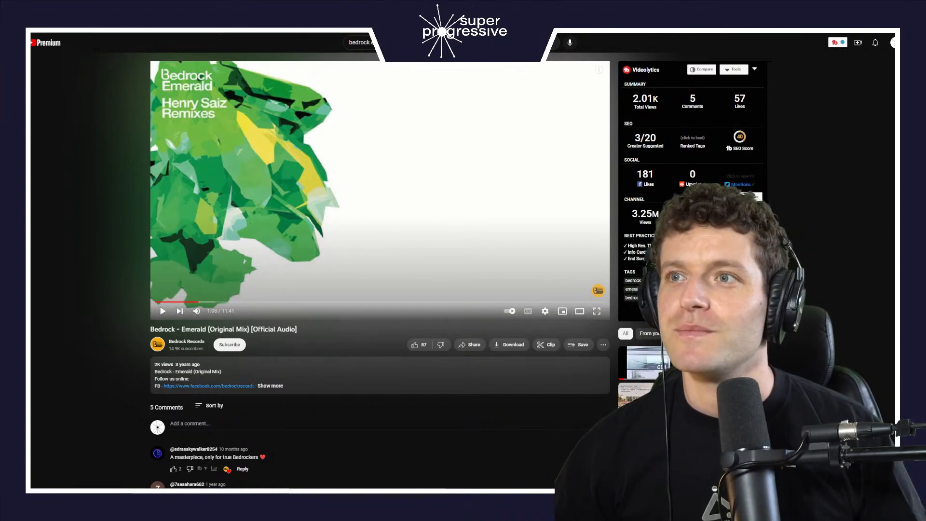
# - Search YouTube for "breeder the chain" and open the Babealicious Mix video uploaded 11 years ago
pyautogui.press('/')
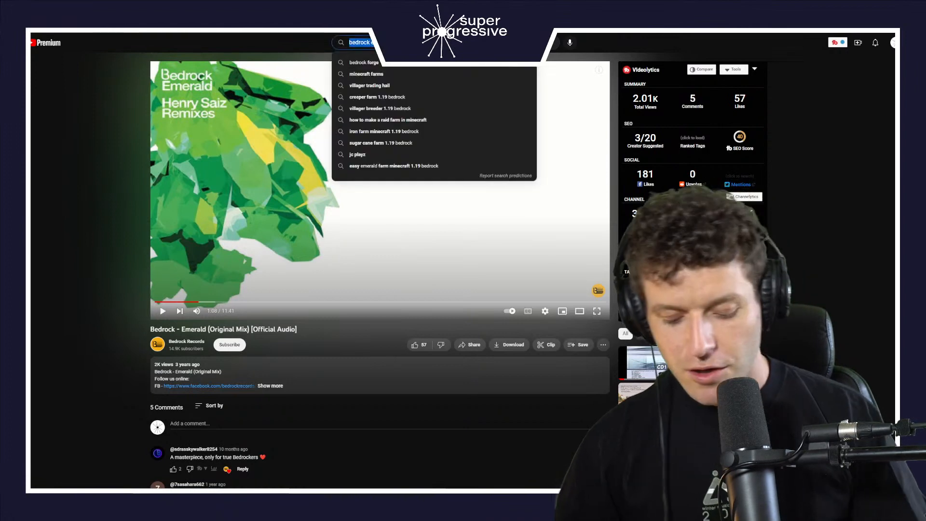
pyautogui.write('breede')
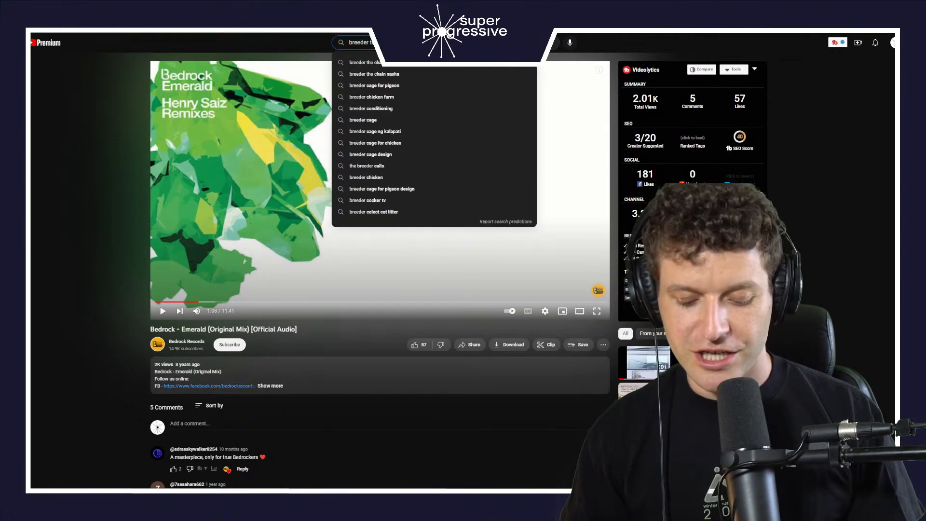
pyautogui.write('he chain')
pyautogui.press('Return')
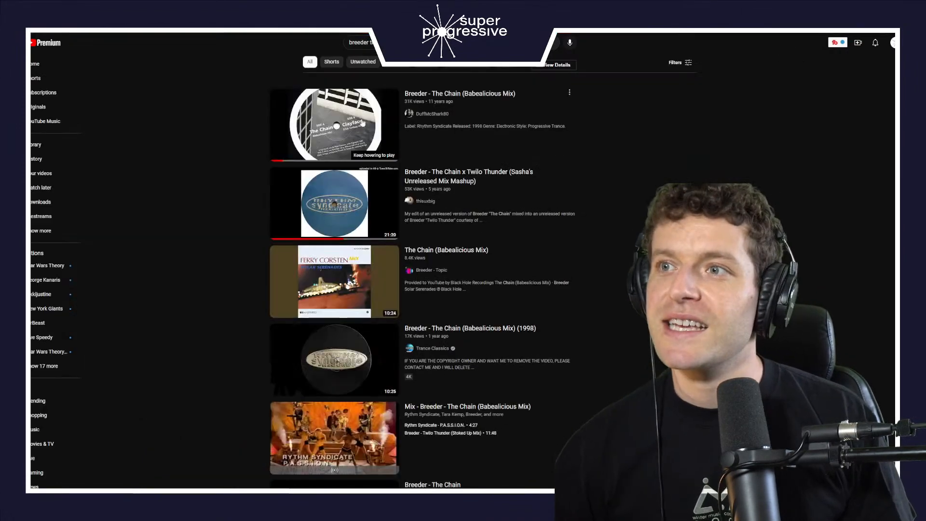
pyautogui.click(282, 336)
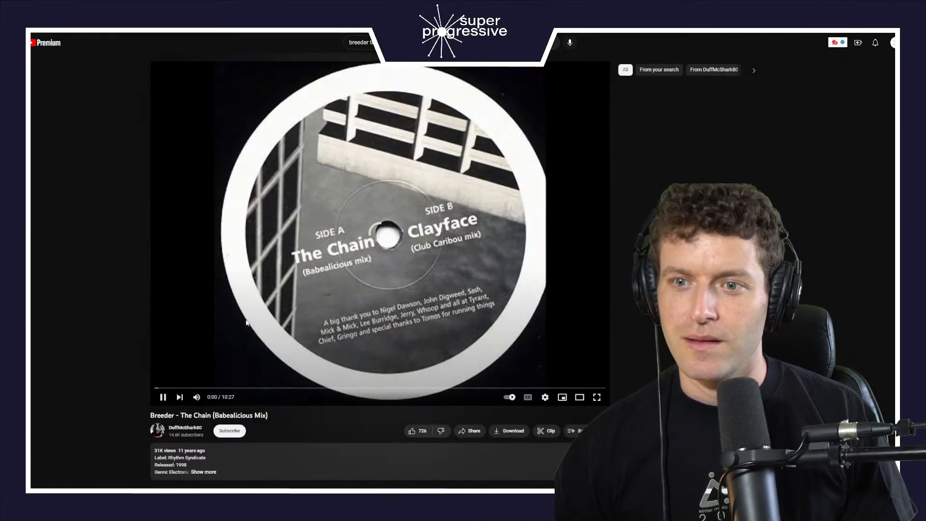
# - Sample Breeder - The Chain by skipping to about 2:03, 3:25 and 4:45, leaving it paused after the last passage
pyautogui.click(243, 387)
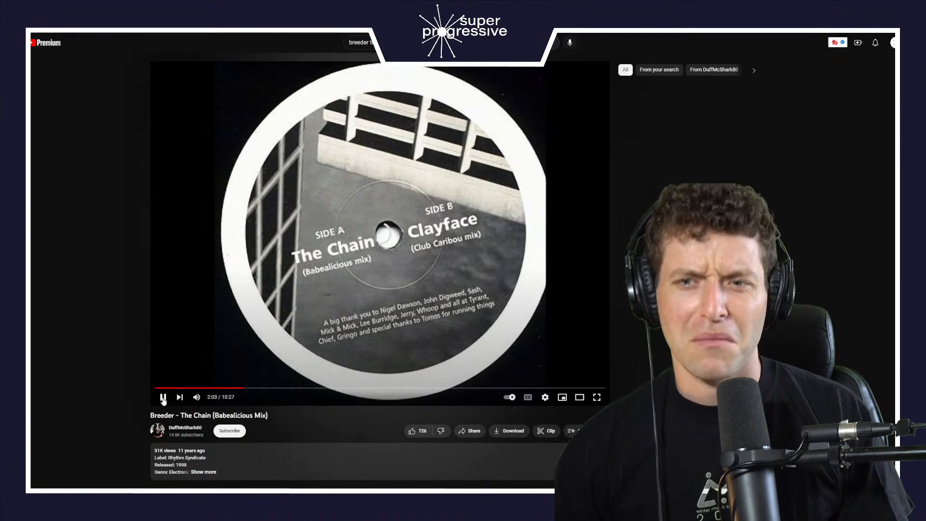
pyautogui.click(163, 397)
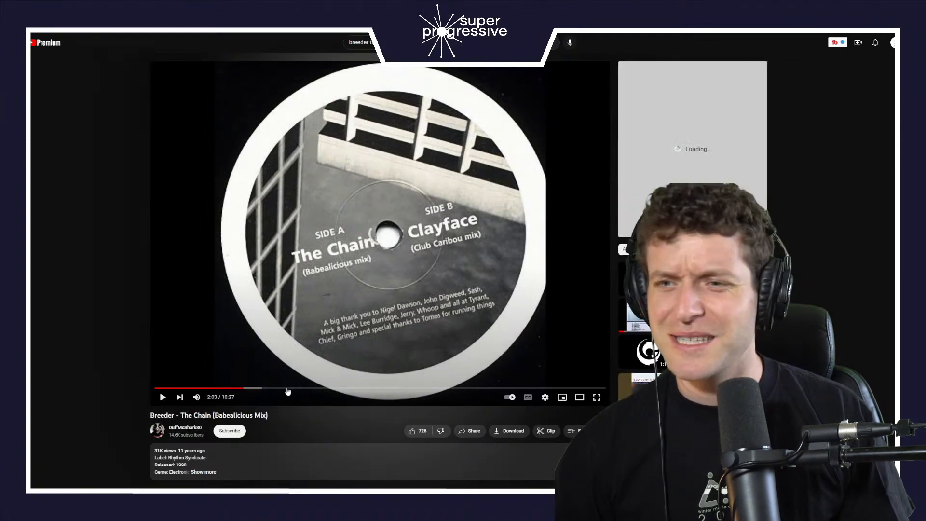
pyautogui.click(302, 388)
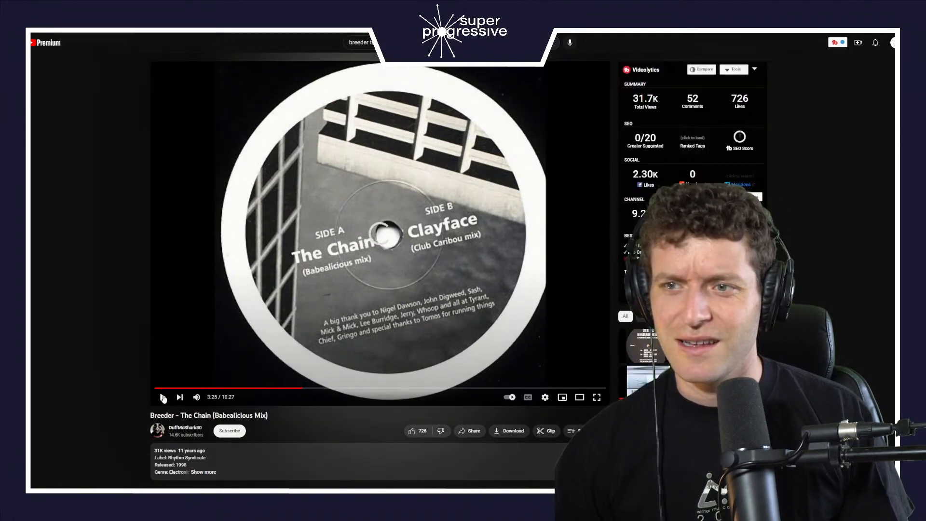
pyautogui.click(360, 388)
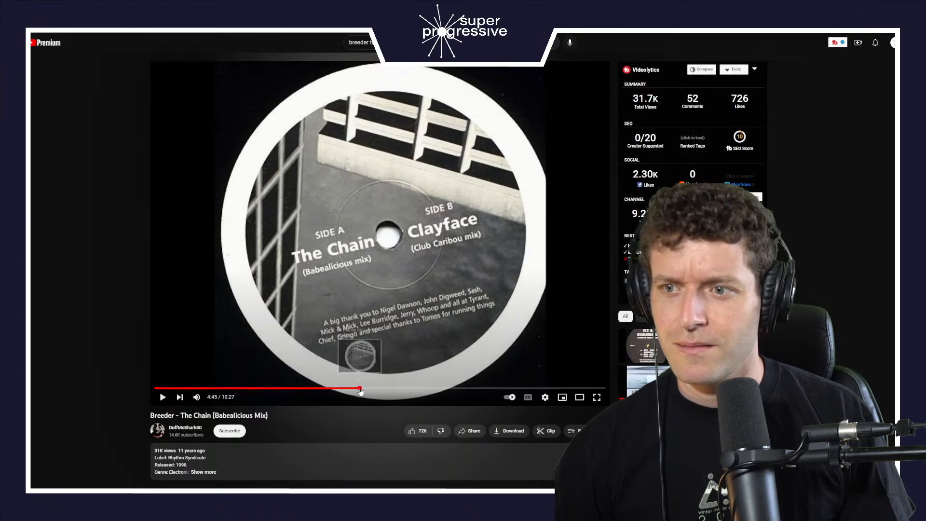
pyautogui.press('space')
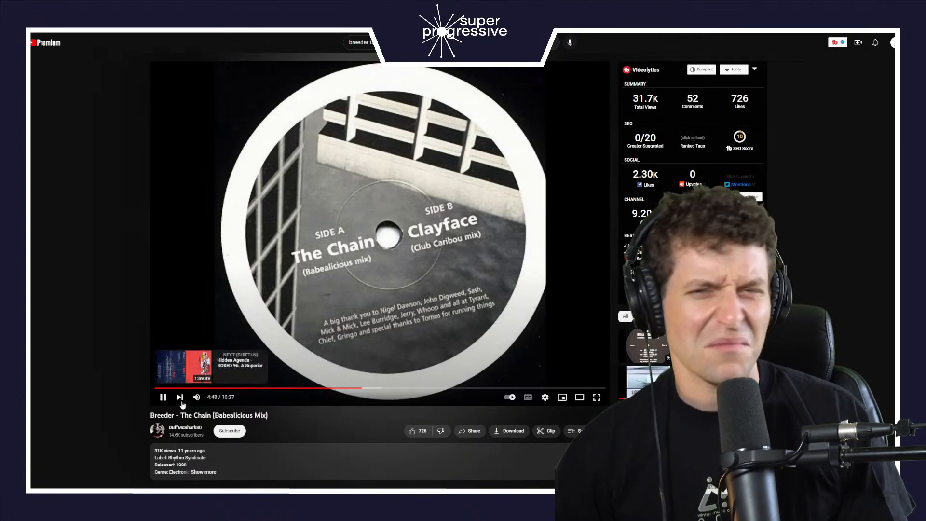
pyautogui.click(164, 397)
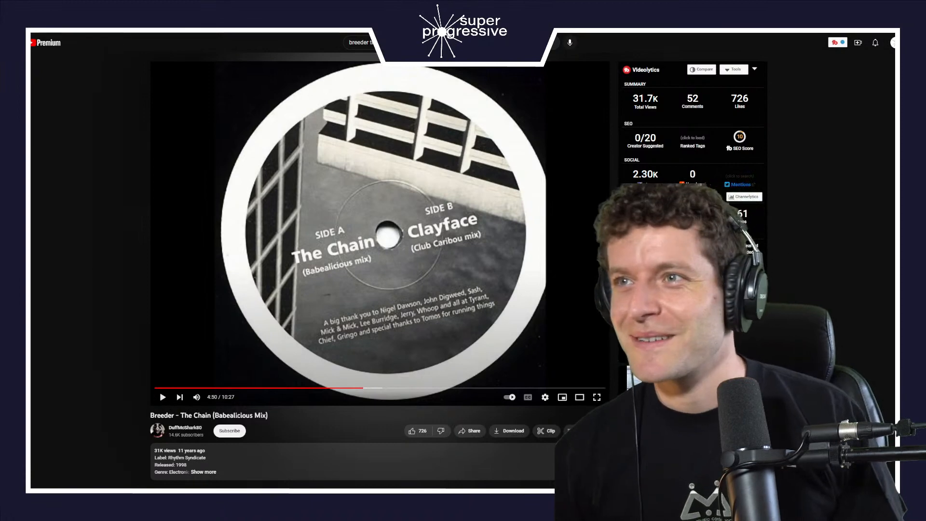
# - Search YouTube for "twilo thunder" and open the Breeder - Twilo Thunder (Stoked Up Mix) video uploaded 11 years ago
pyautogui.write('/')
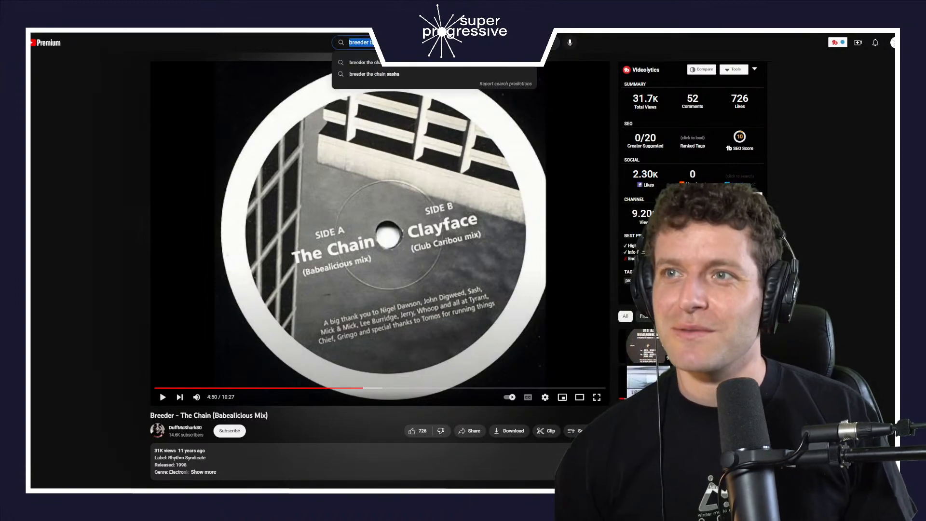
pyautogui.write('twilo thun')
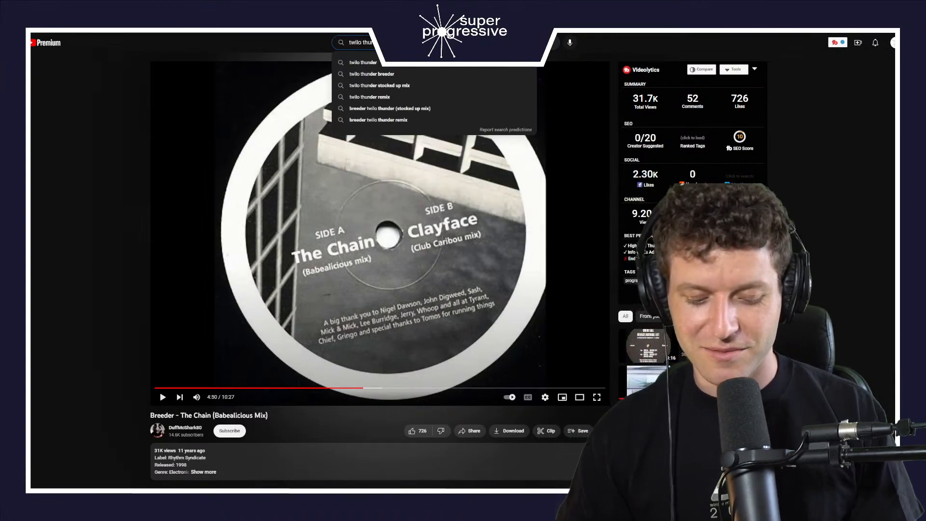
pyautogui.press('Return')
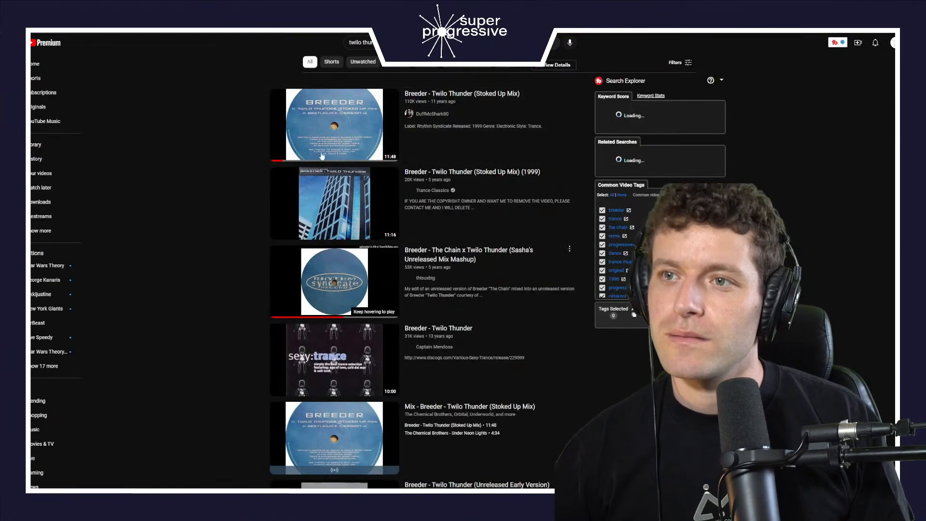
pyautogui.click(322, 156)
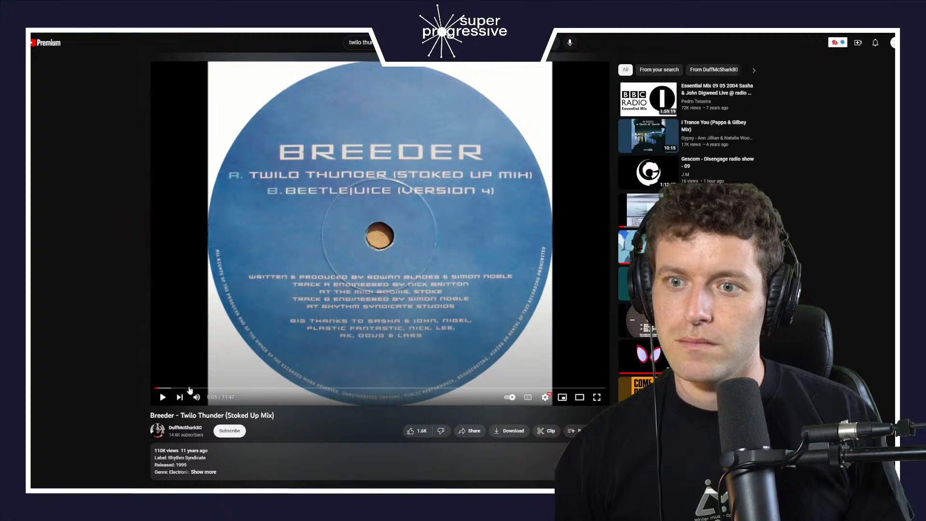
# - Listen briefly to Twilo Thunder from about a minute and a half in and pause it
pyautogui.click(216, 388)
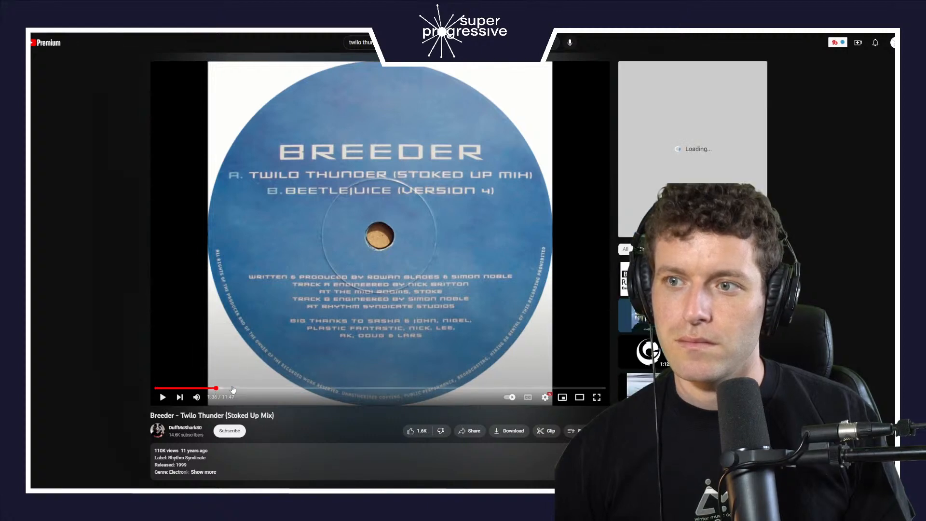
pyautogui.click(163, 397)
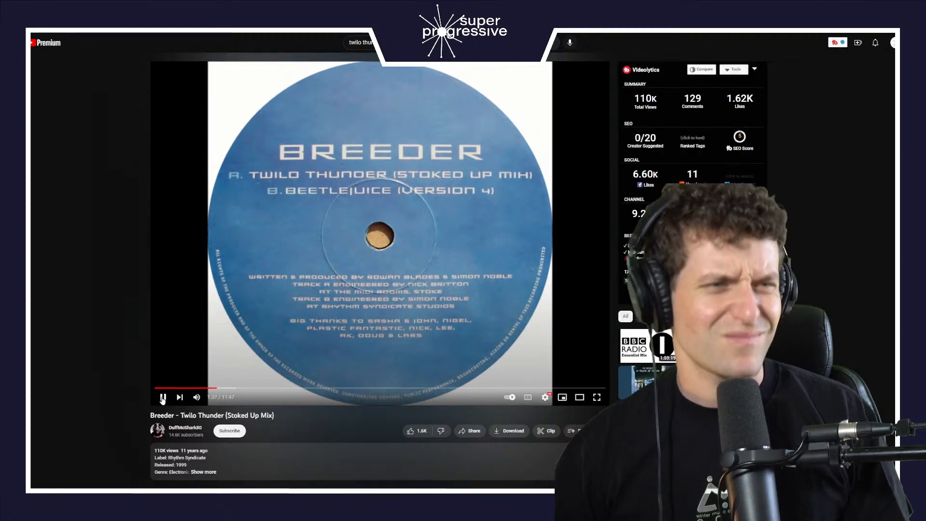
pyautogui.click(163, 398)
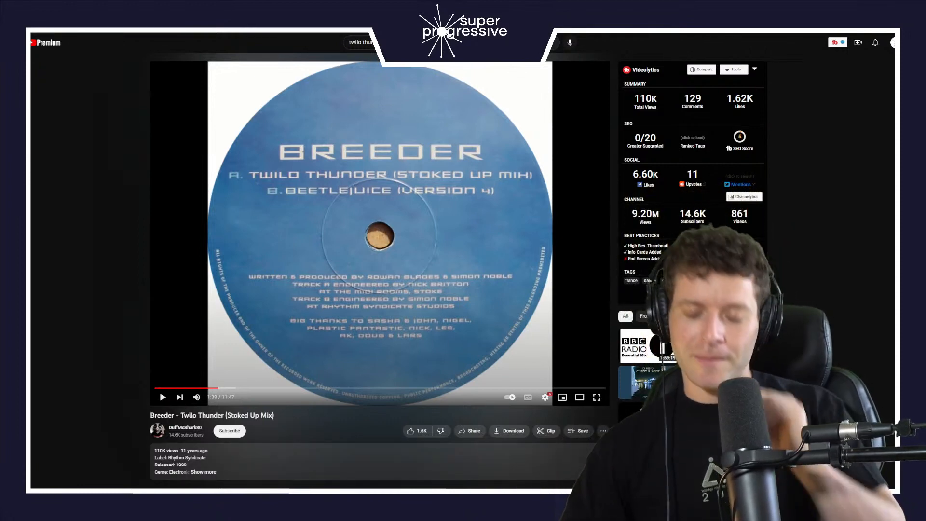
# - Search YouTube for "kick 2 tutorial" and look through the listed tutorial videos
pyautogui.doubleClick(369, 42)
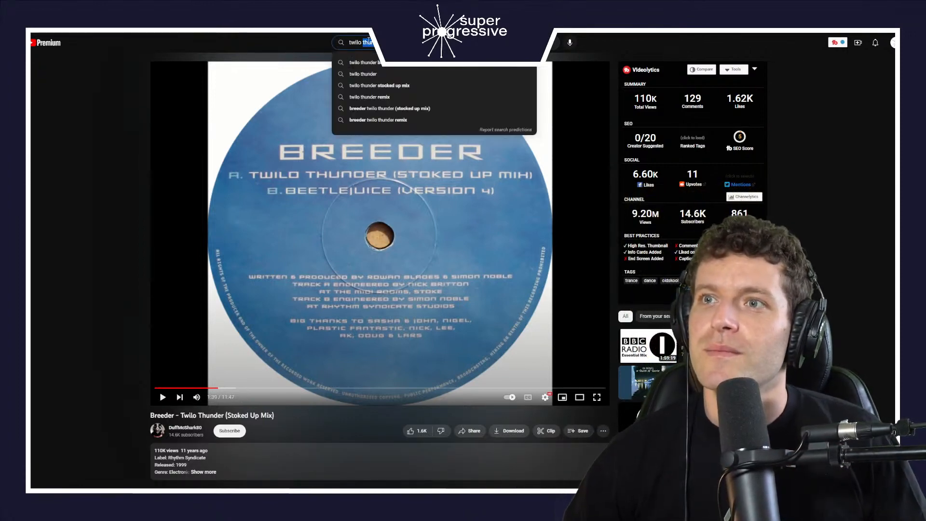
pyautogui.hotkey('ctrl', 'a')
pyautogui.write('ki')
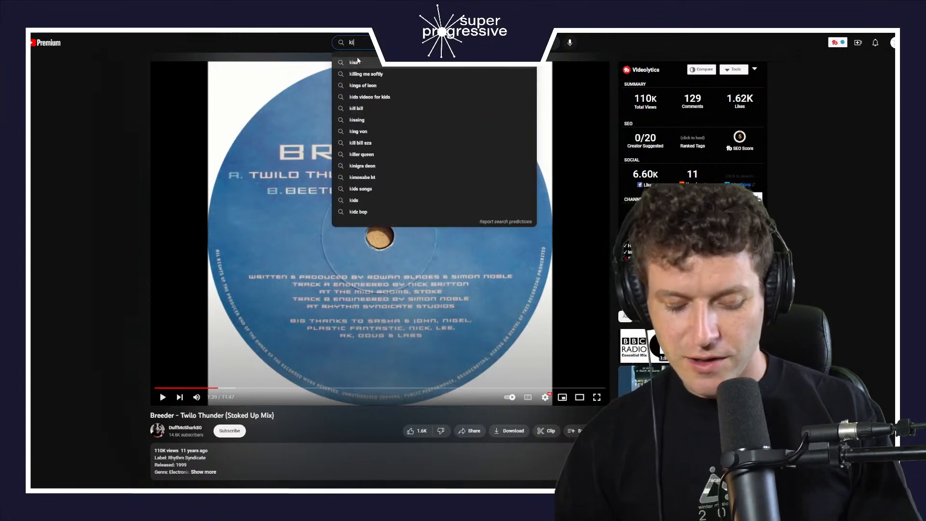
pyautogui.write('ck 2')
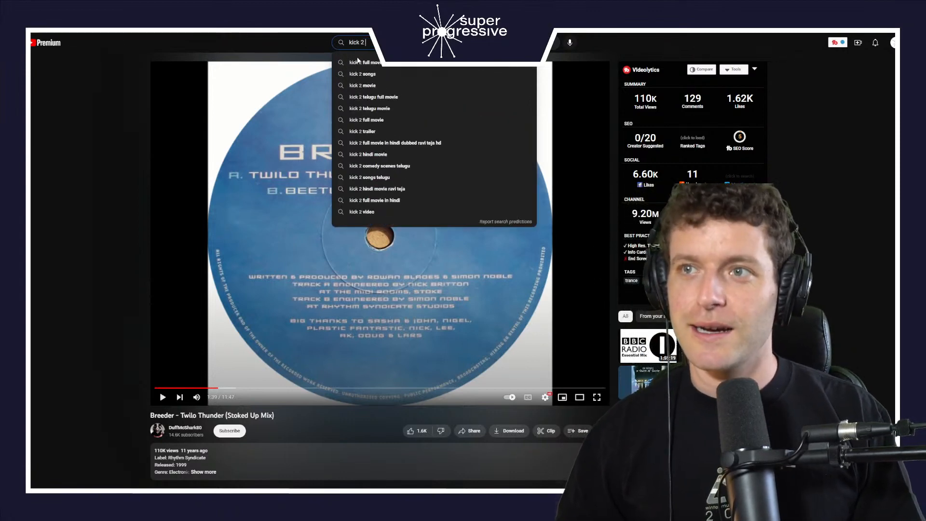
pyautogui.write('tutorial')
pyautogui.press('Return')
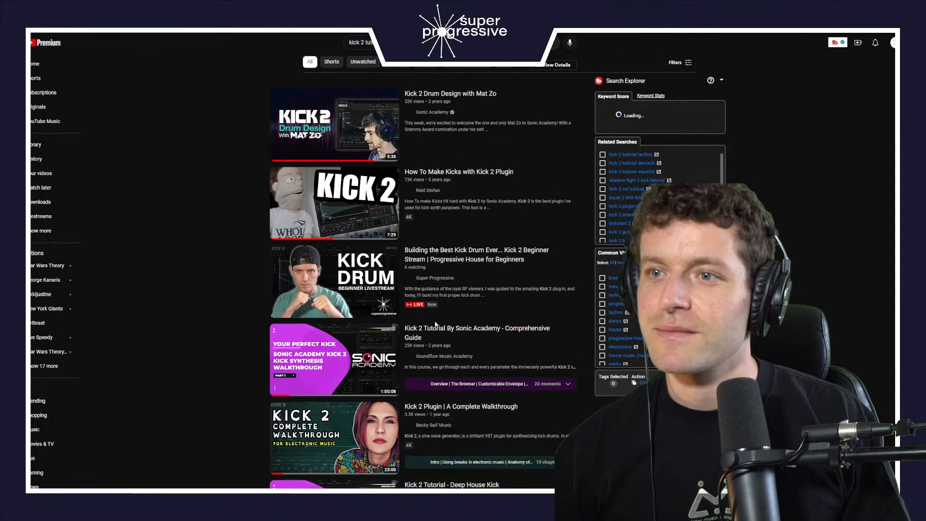
pyautogui.scroll(-5, 397, 256)
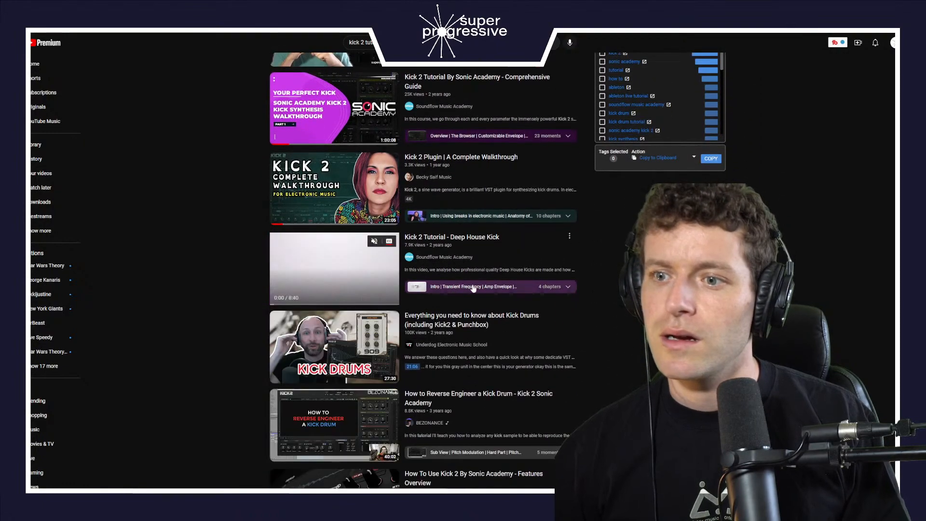
# - Look through the remaining tutorial results and search YouTube for "kick 2 progressive house", checking the listed videos
pyautogui.scroll(-2, 476, 288)
pyautogui.scroll(-6, 476, 289)
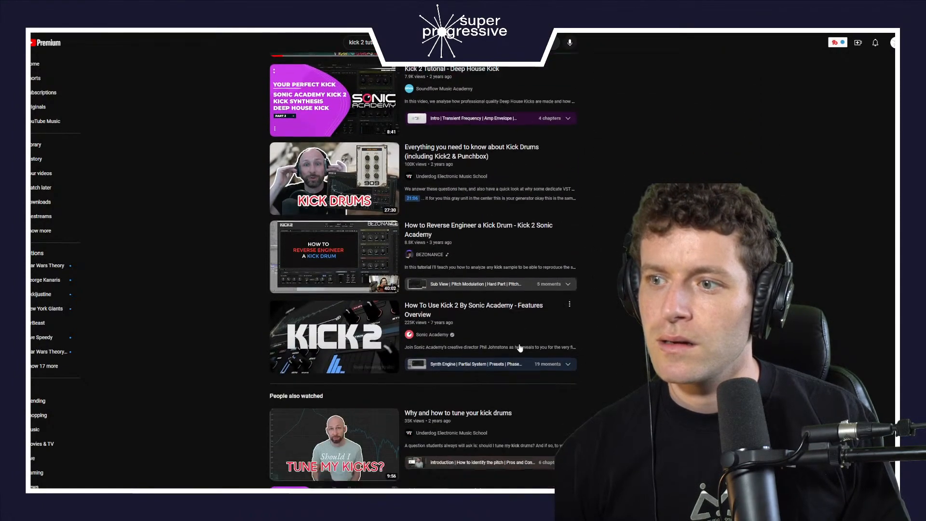
pyautogui.scroll(-5, 507, 318)
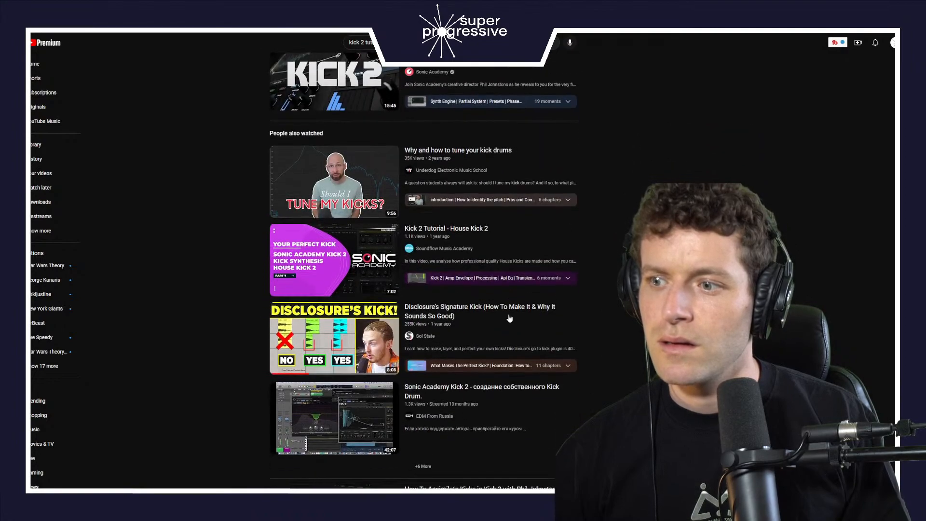
pyautogui.scroll(15, 499, 307)
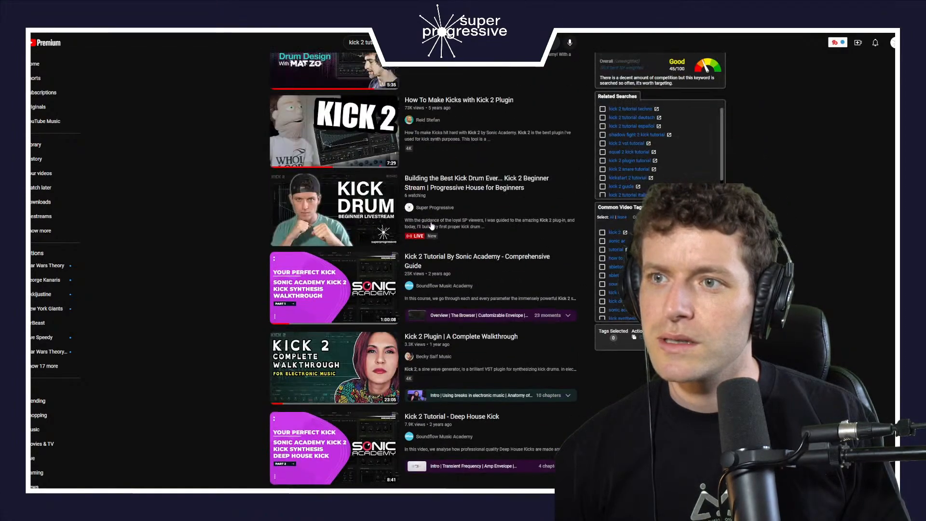
pyautogui.press('/')
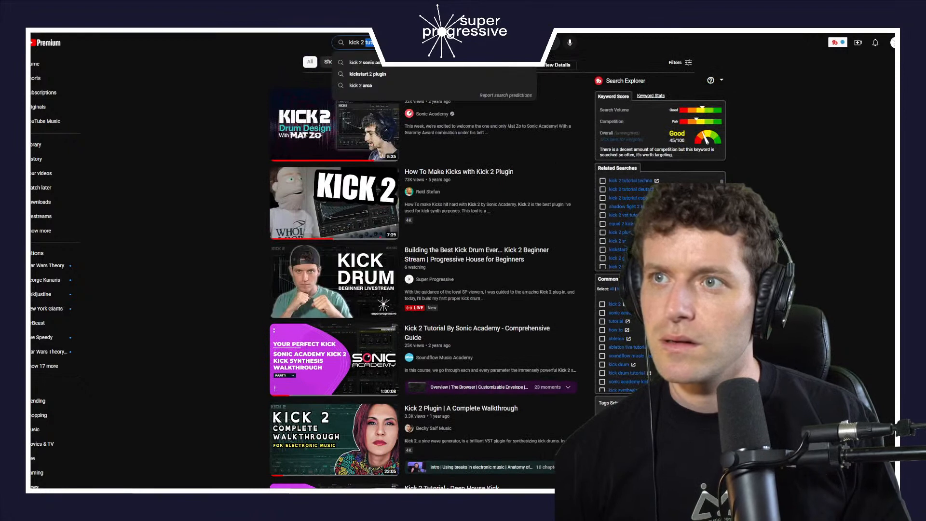
pyautogui.hotkey('ctrl', 'BackSpace')
pyautogui.write('progressive')
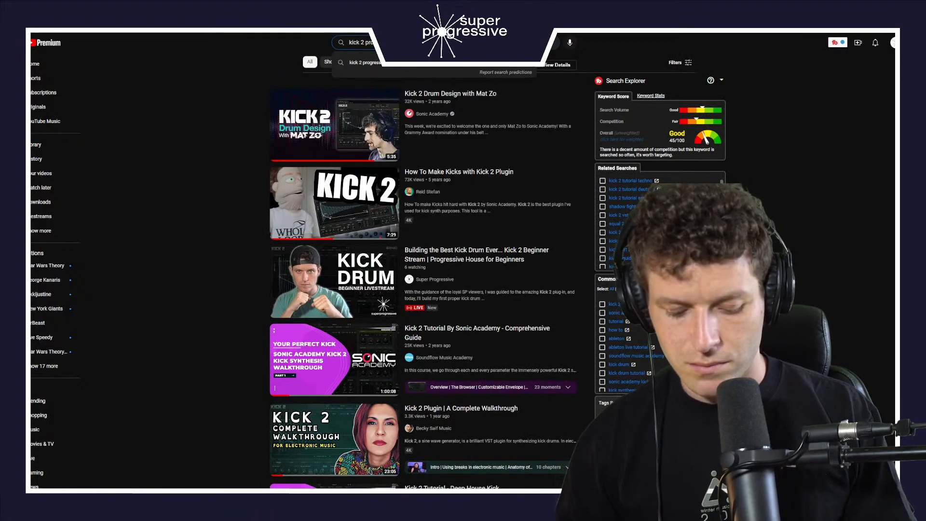
pyautogui.press('Return')
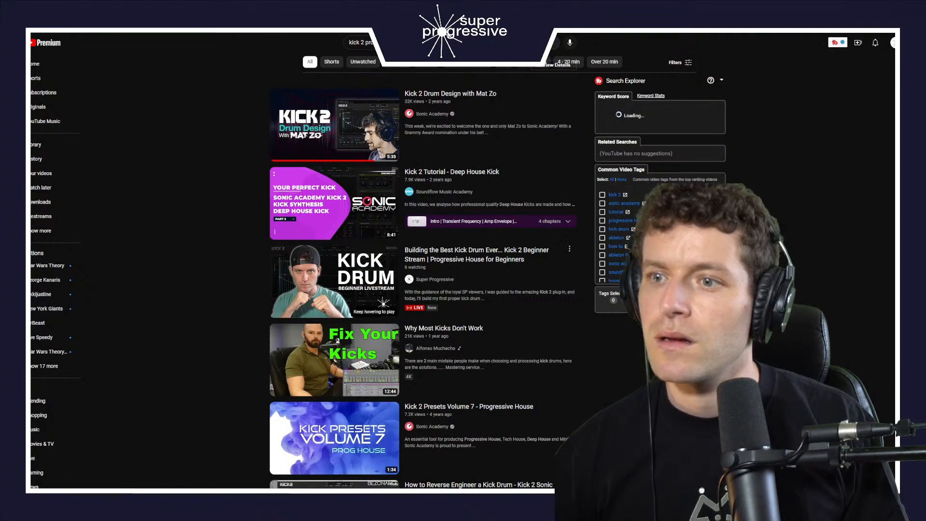
pyautogui.scroll(-6, 636, 363)
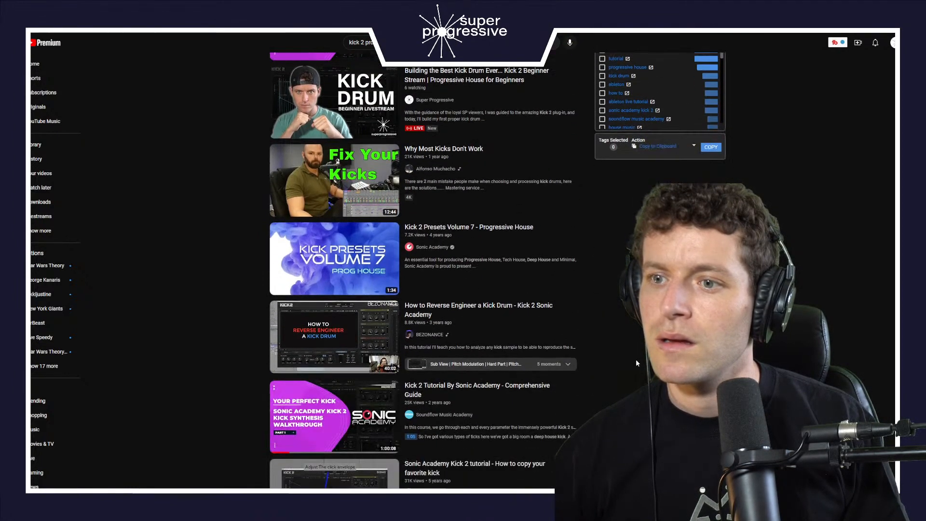
pyautogui.scroll(5, 626, 355)
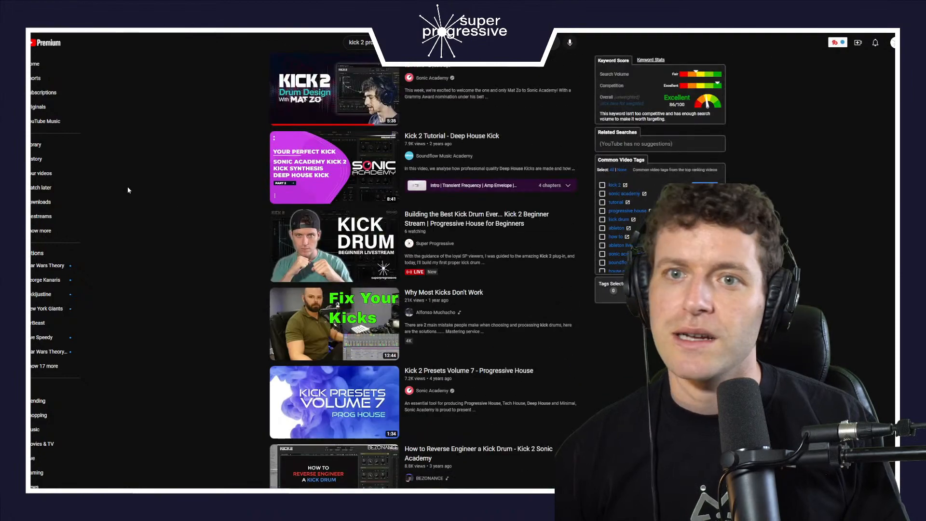
# - Find the Kick 2 Tutorial By Sonic Academy - Comprehensive Guide among yesterday's videos in the YouTube watch history and play it
pyautogui.click(41, 166)
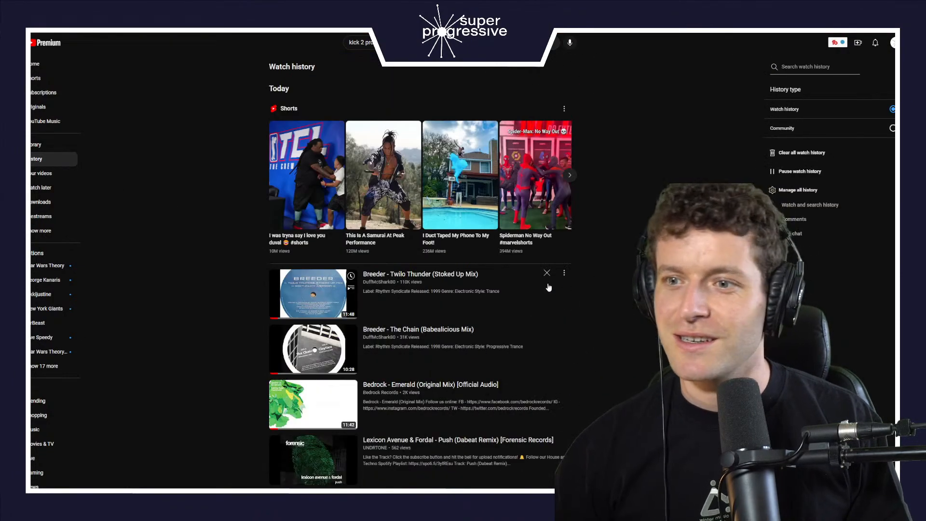
pyautogui.scroll(-4, 548, 286)
pyautogui.scroll(-5, 548, 286)
pyautogui.scroll(-4, 548, 286)
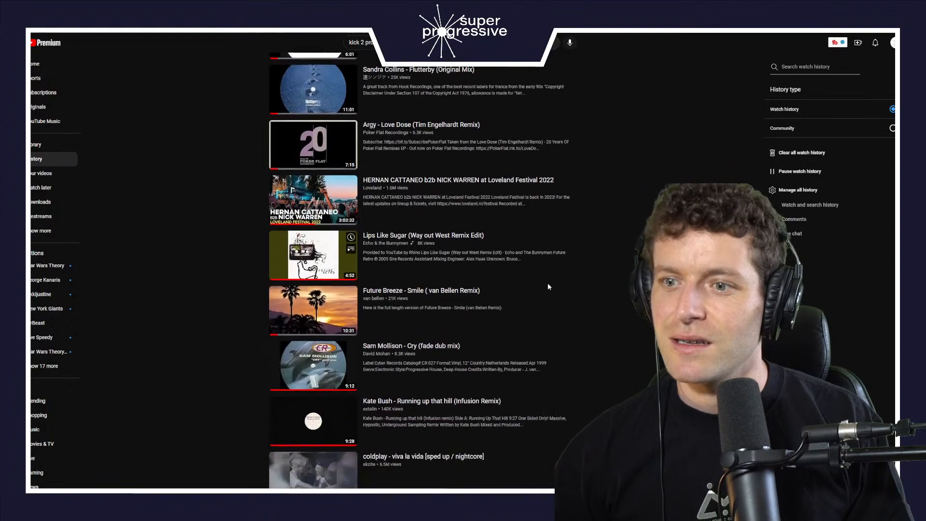
pyautogui.scroll(-10, 548, 287)
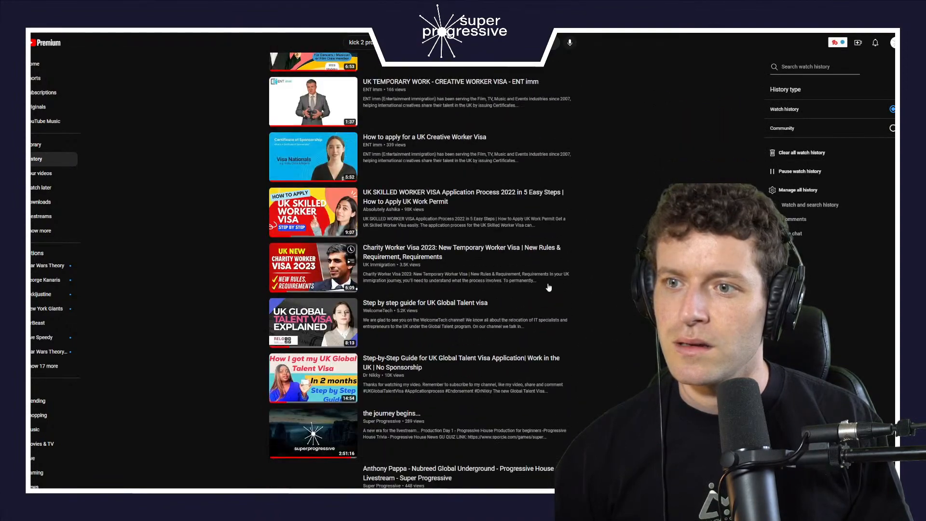
pyautogui.scroll(-2, 548, 287)
pyautogui.scroll(-6, 564, 280)
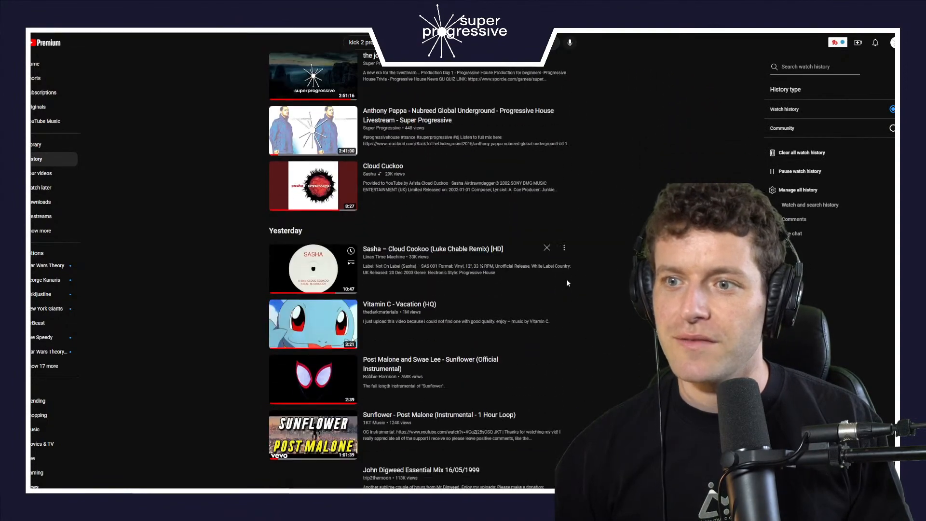
pyautogui.scroll(-1, 564, 279)
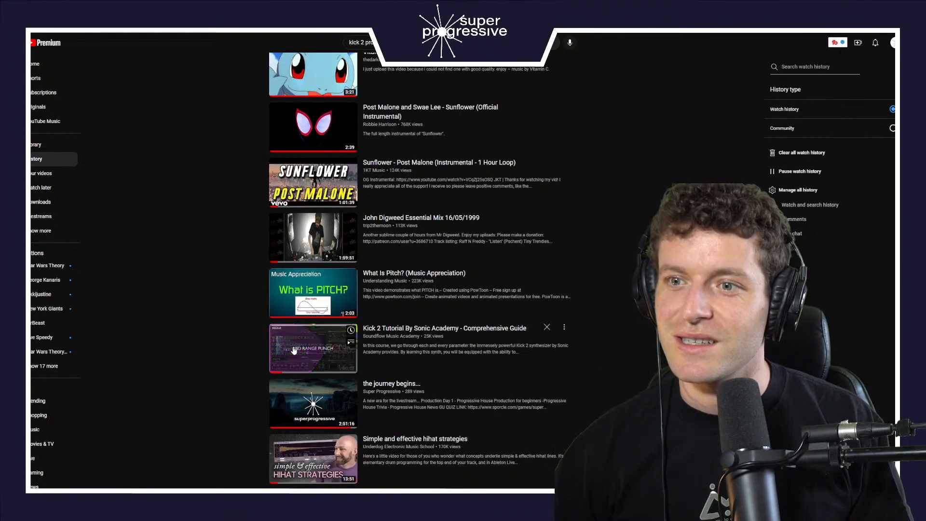
pyautogui.click(359, 351)
pyautogui.click(163, 311)
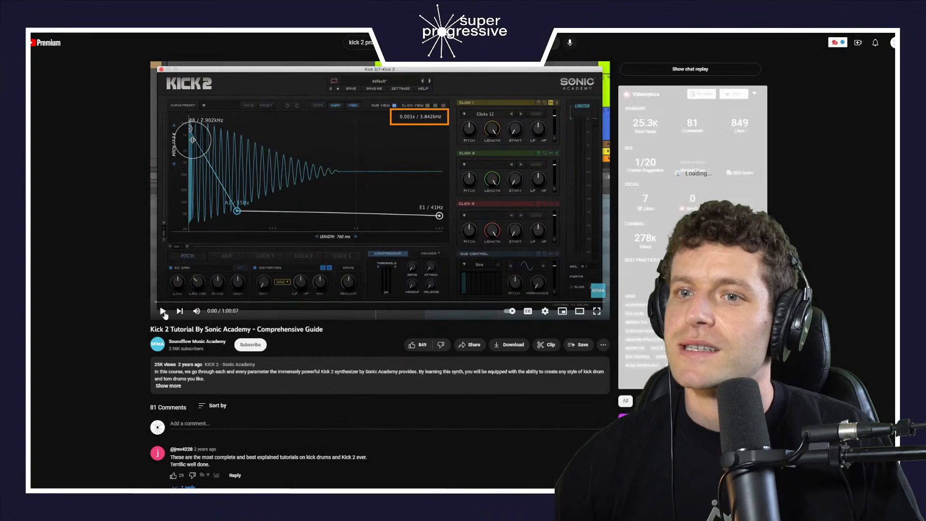
pyautogui.click(164, 284)
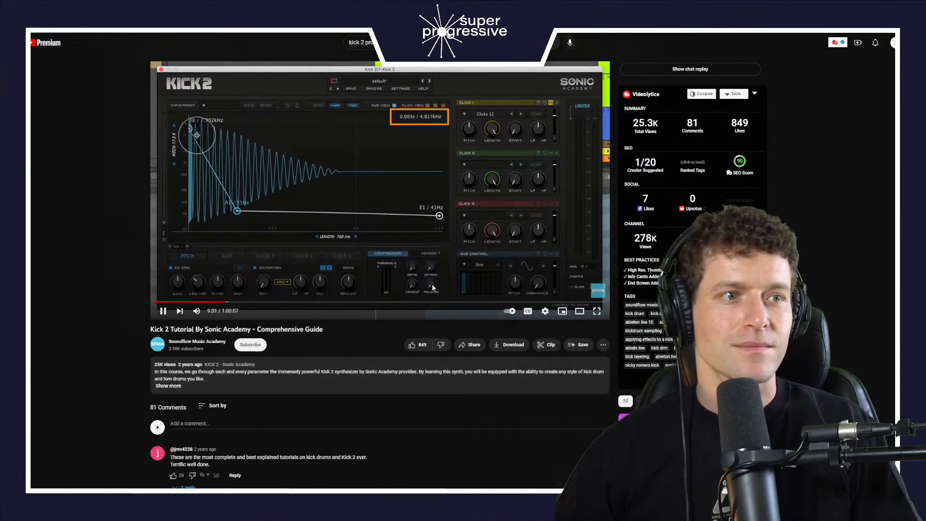
# - Bring the Chrome window with the Kick 2 tutorial to the front and close all its other tabs
pyautogui.hotkey('alt', 'Tab')
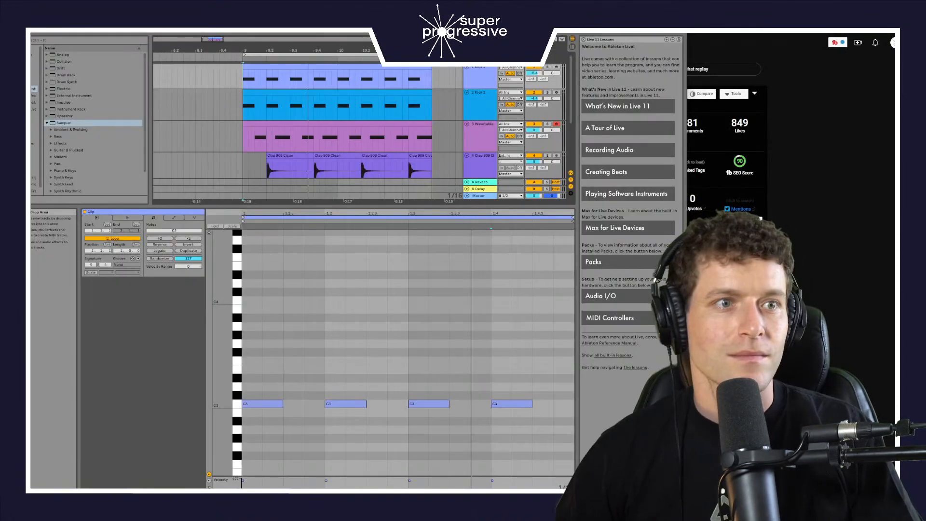
pyautogui.moveTo(77, 370)
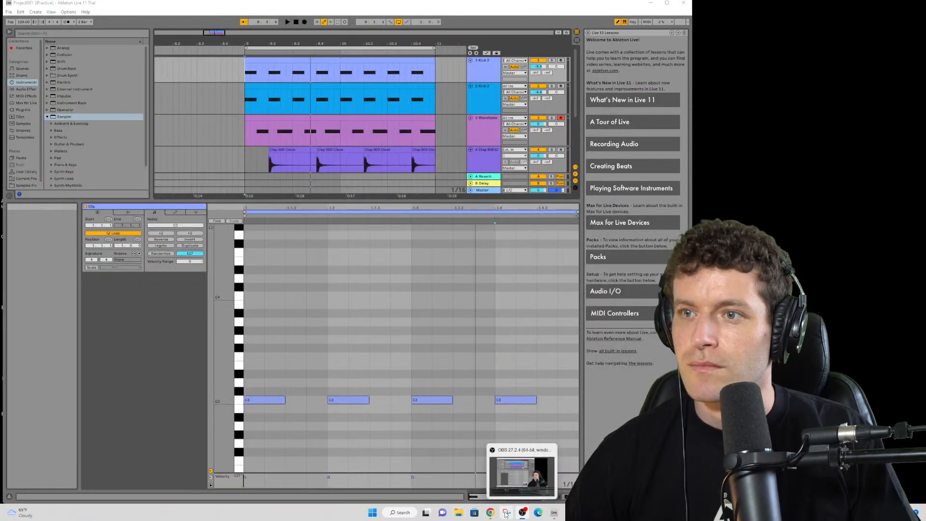
pyautogui.moveTo(491, 514)
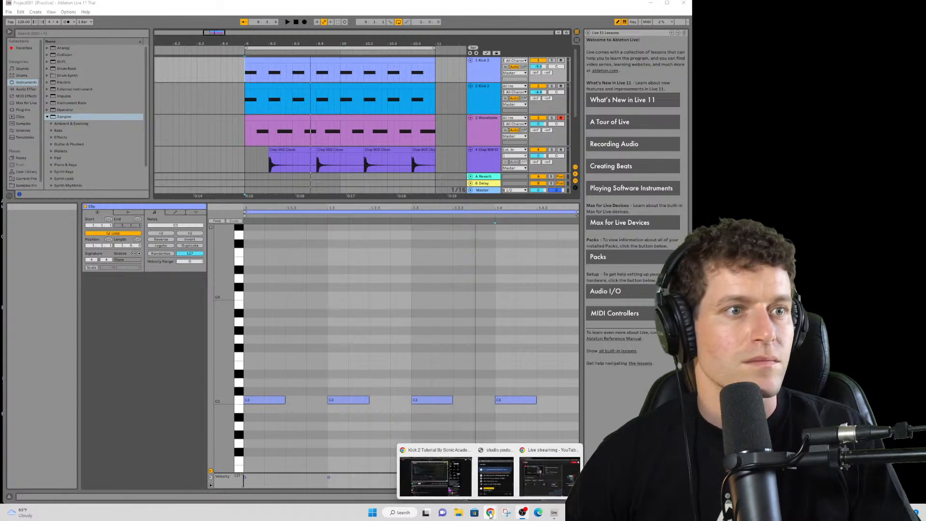
pyautogui.click(440, 484)
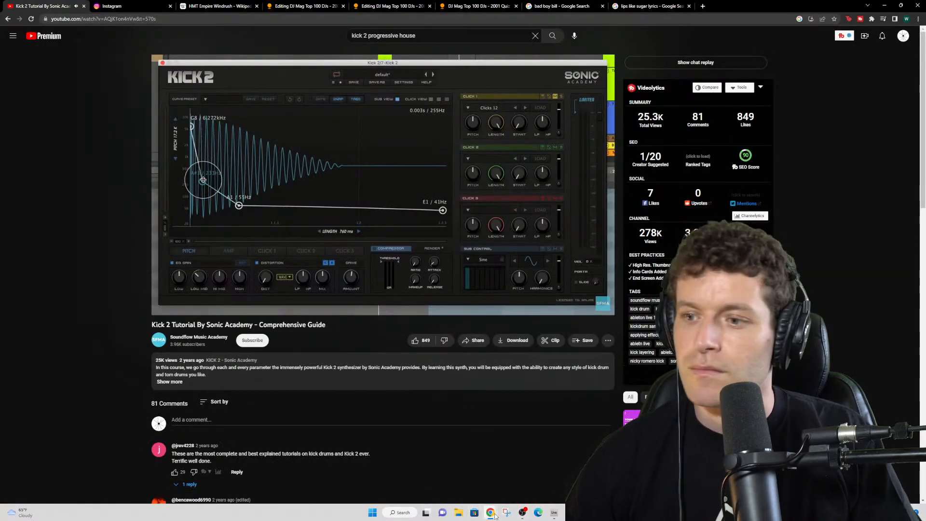
pyautogui.moveTo(493, 516)
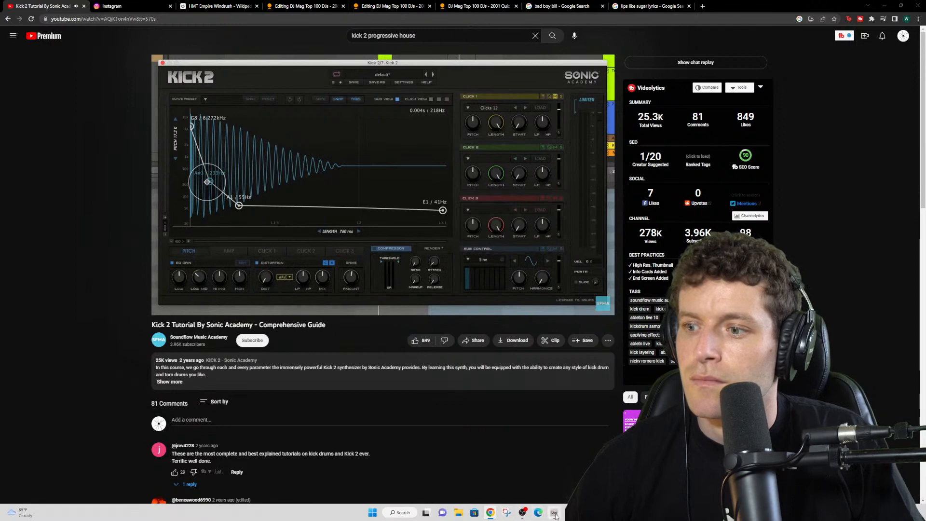
pyautogui.click(169, 6)
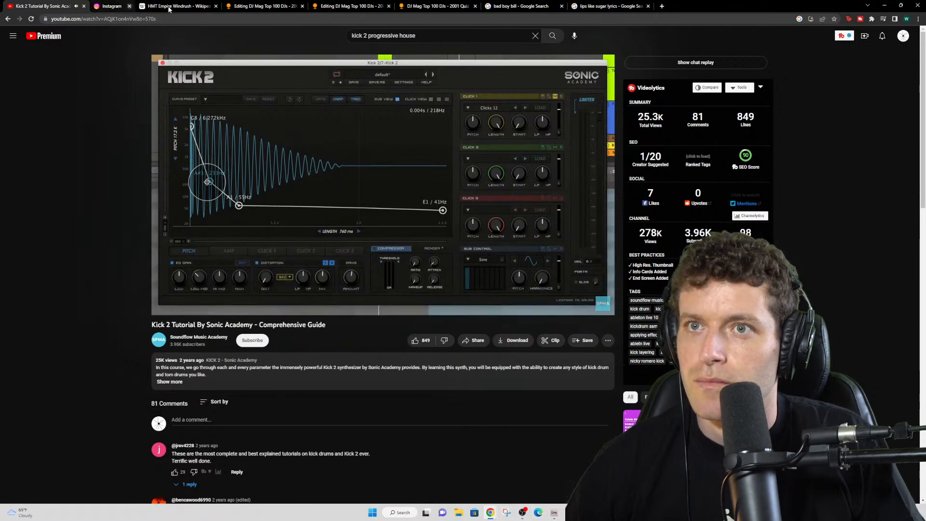
pyautogui.click(169, 7)
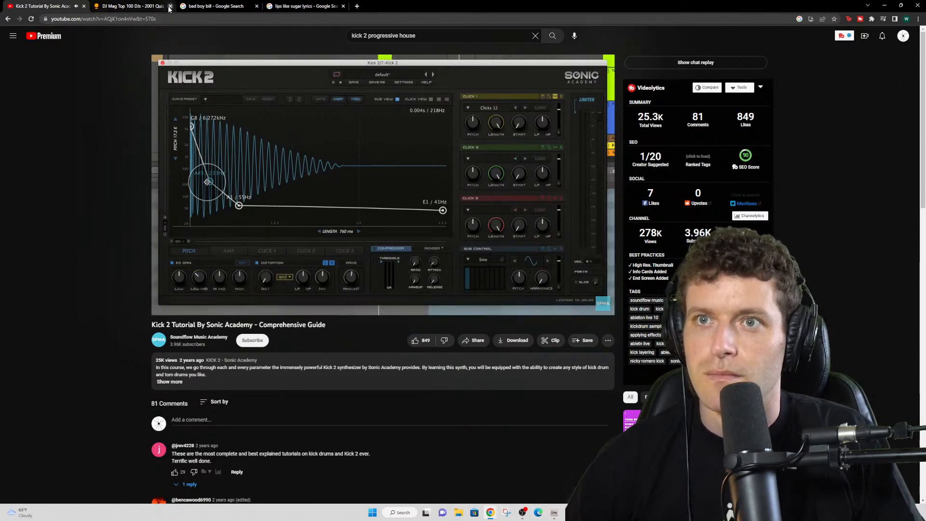
pyautogui.click(169, 6)
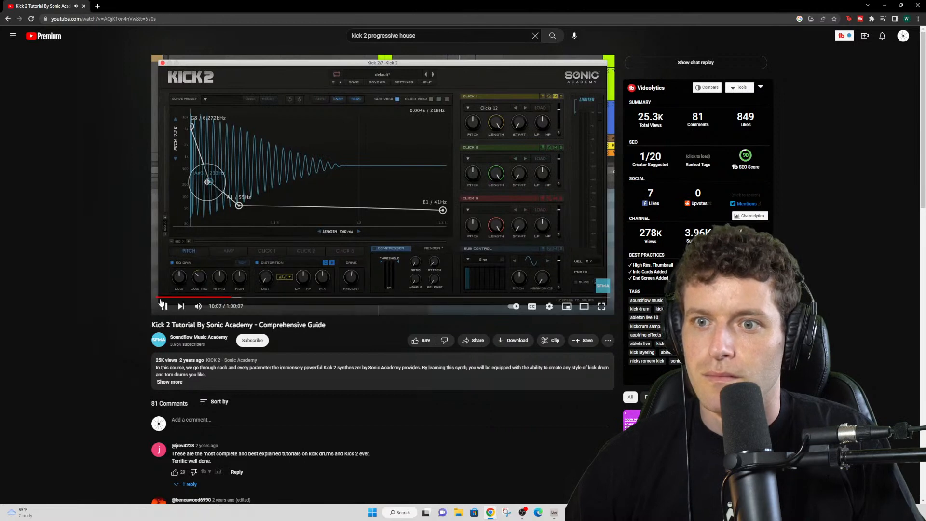
# - Rewind the Kick 2 tutorial to the beginning and place its browser window at reduced size beside Ableton Live
pyautogui.moveTo(161, 299); pyautogui.dragTo(133, 299)
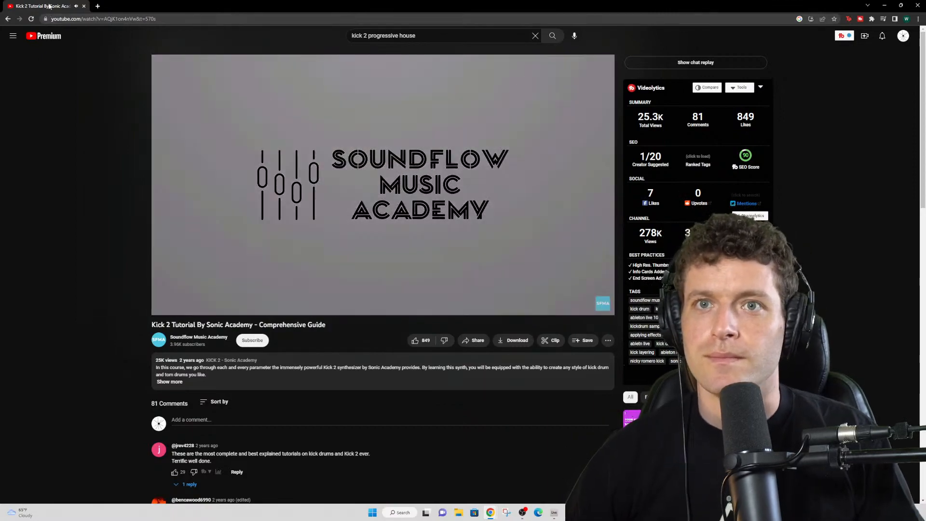
pyautogui.moveTo(50, 6); pyautogui.dragTo(582, 26)
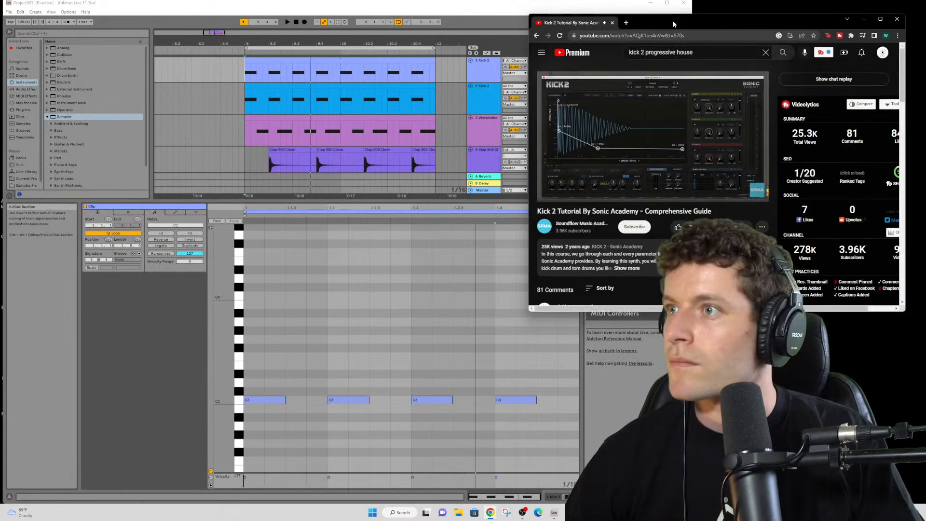
pyautogui.moveTo(675, 24); pyautogui.dragTo(792, 10)
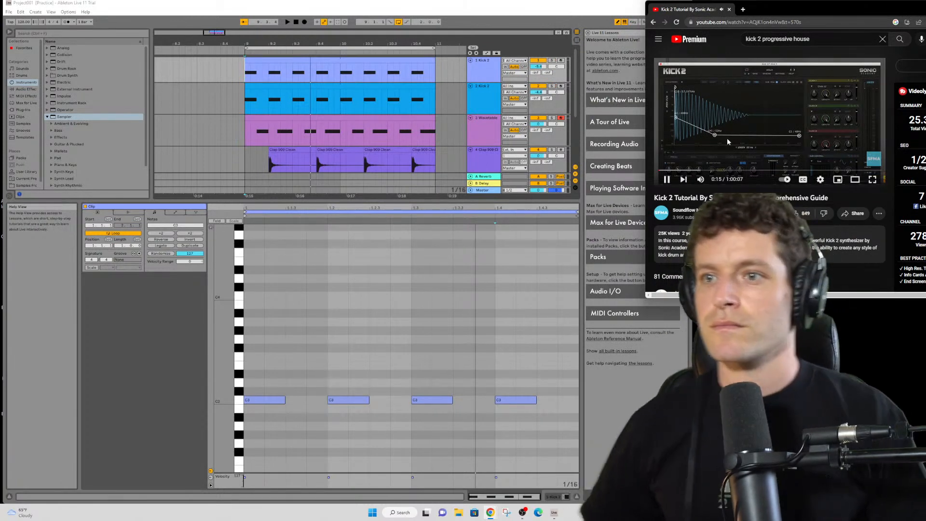
# - Create a new Live Set in Arrangement View and bring the tutorial window back to the front
pyautogui.click(9, 12)
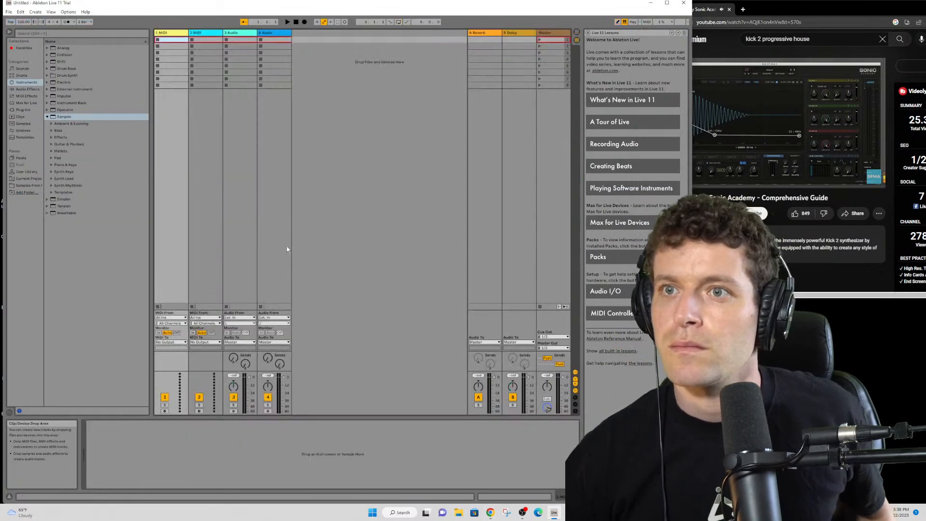
pyautogui.press('Tab')
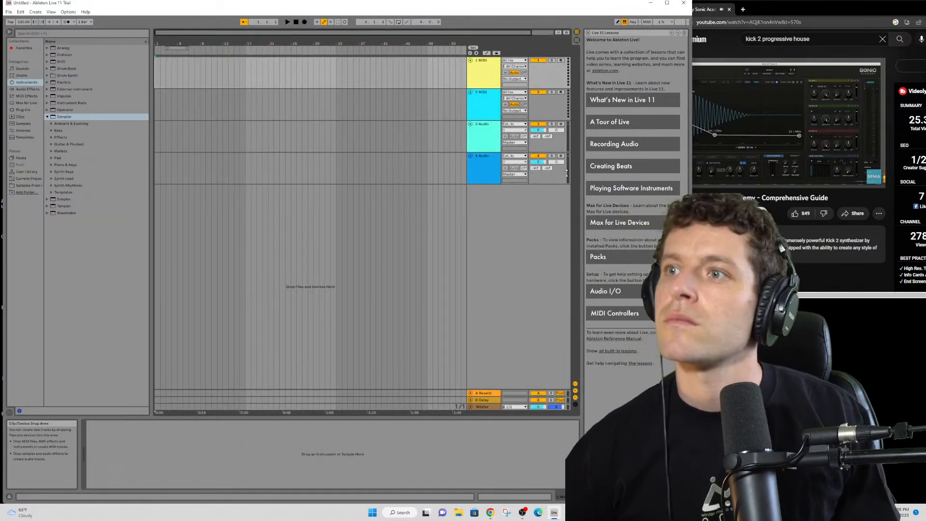
pyautogui.click(795, 11)
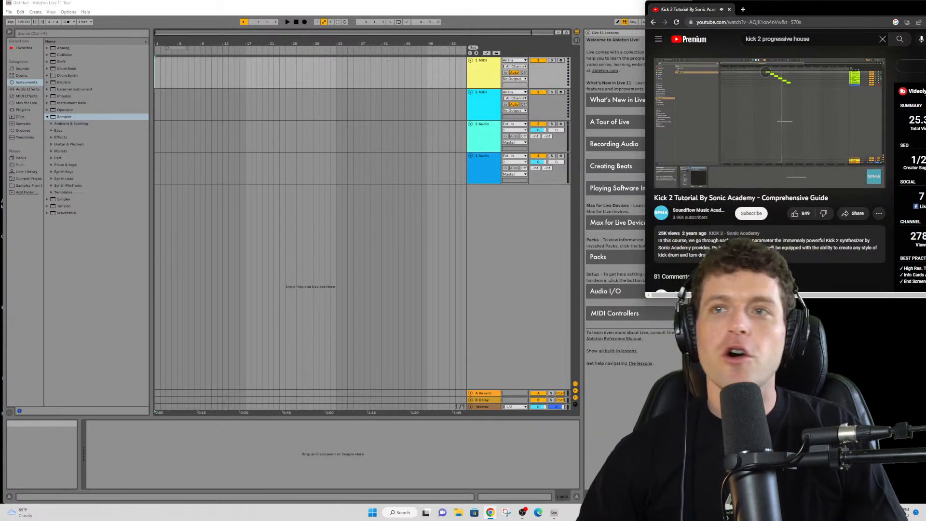
# - Load the Sonic Academy Kick 2 plug-in onto the first MIDI track and reposition its window over the arrangement
pyautogui.moveTo(819, 133)
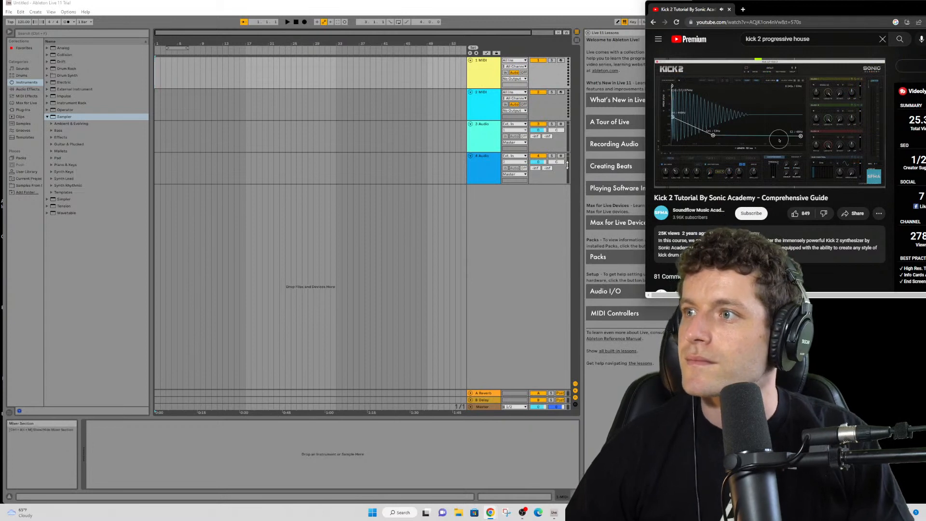
pyautogui.moveTo(738, 143)
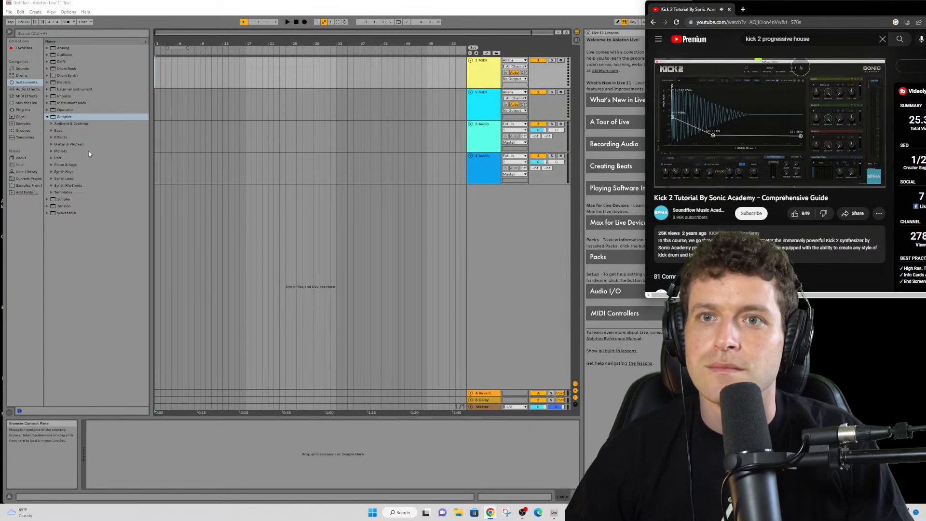
pyautogui.click(23, 109)
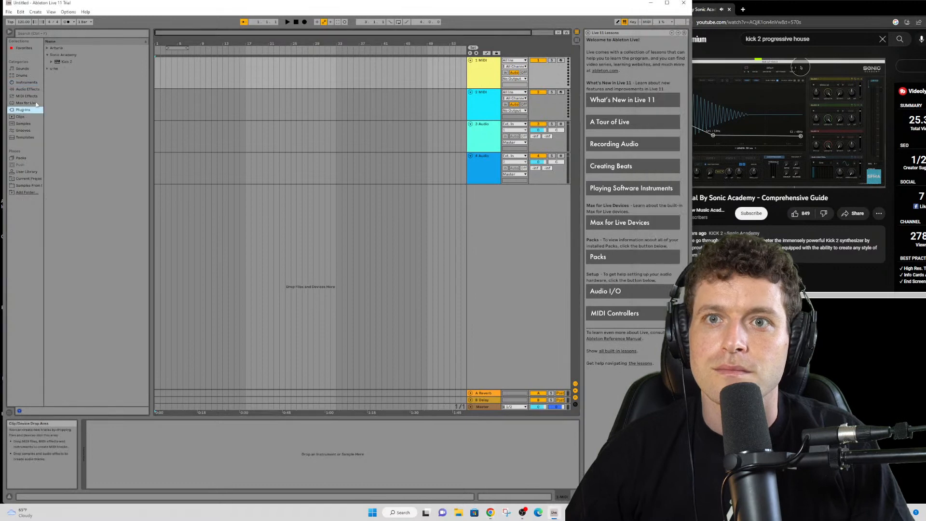
pyautogui.click(65, 62)
pyautogui.doubleClick(65, 62)
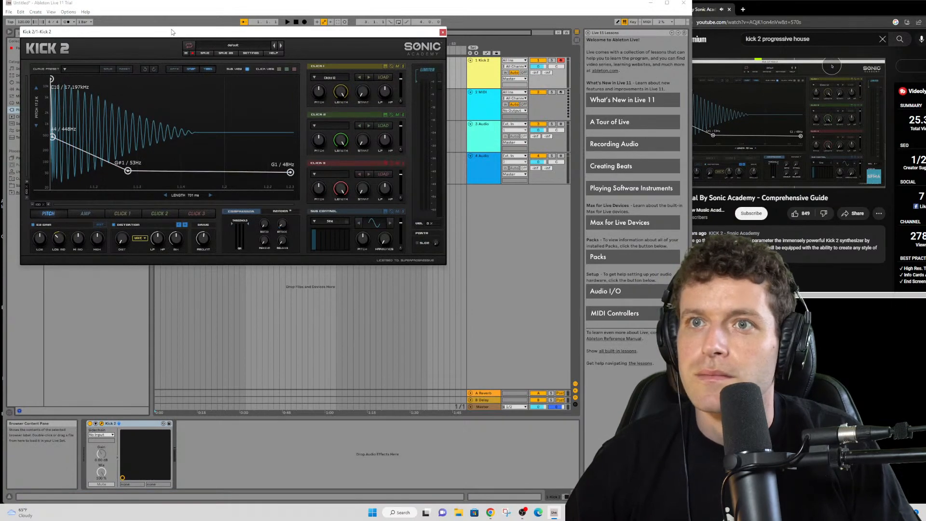
pyautogui.moveTo(171, 32); pyautogui.dragTo(207, 54)
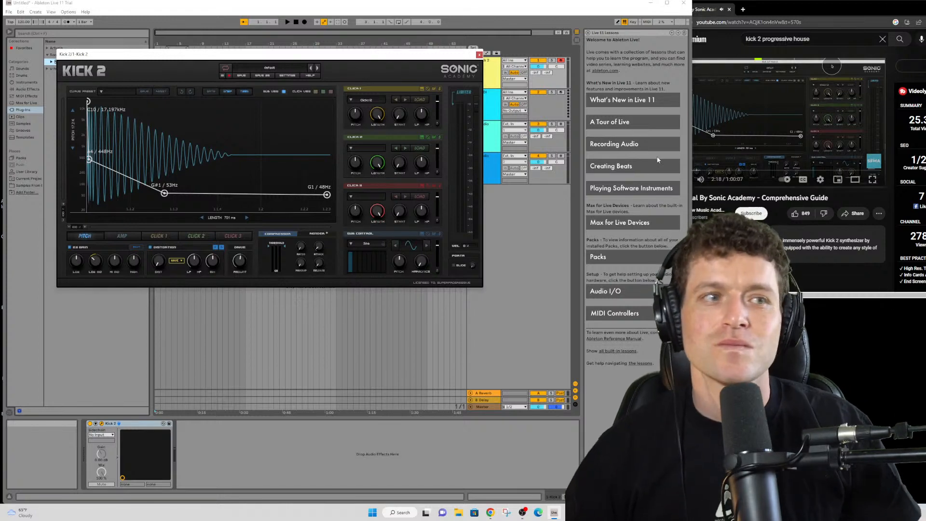
pyautogui.moveTo(789, 130)
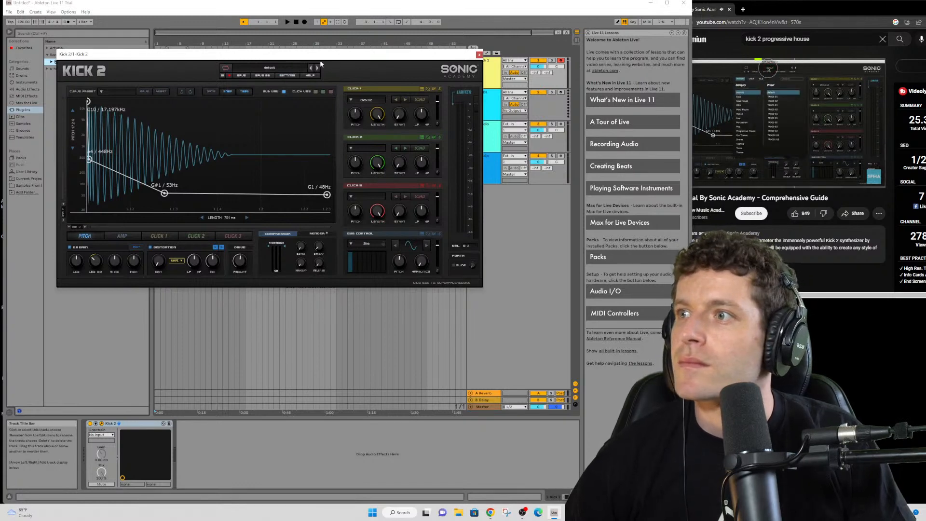
# - Load the first factory preset in Kick 2's Progressive House category and reposition the plug-in window below the first track's lane
pyautogui.click(296, 67)
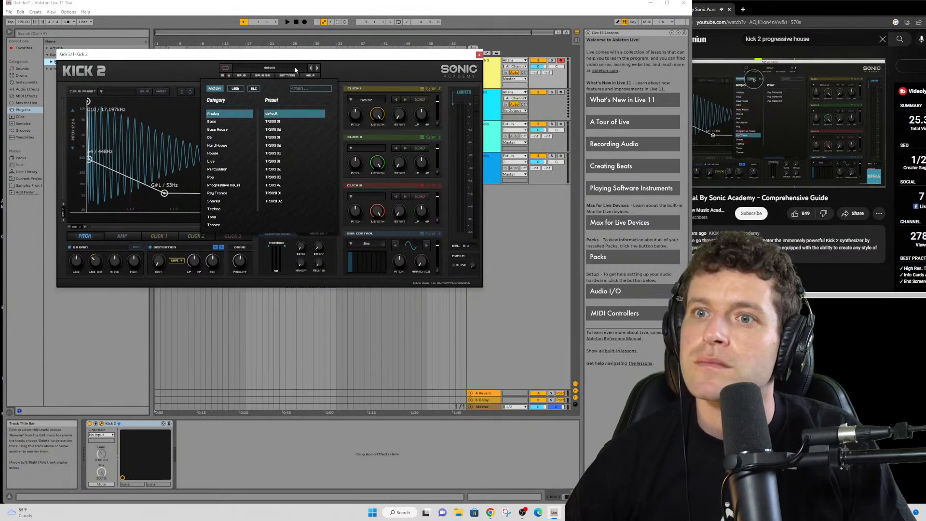
pyautogui.click(231, 186)
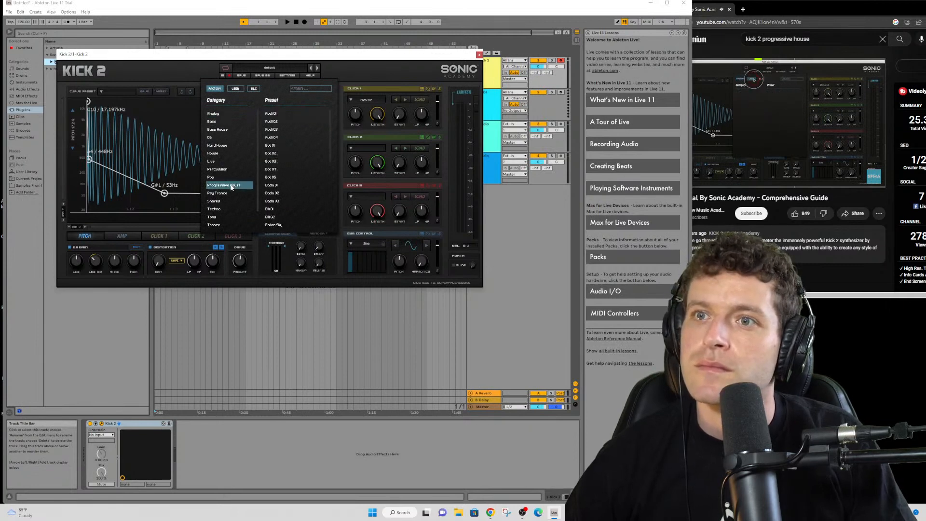
pyautogui.click(276, 114)
pyautogui.click(355, 68)
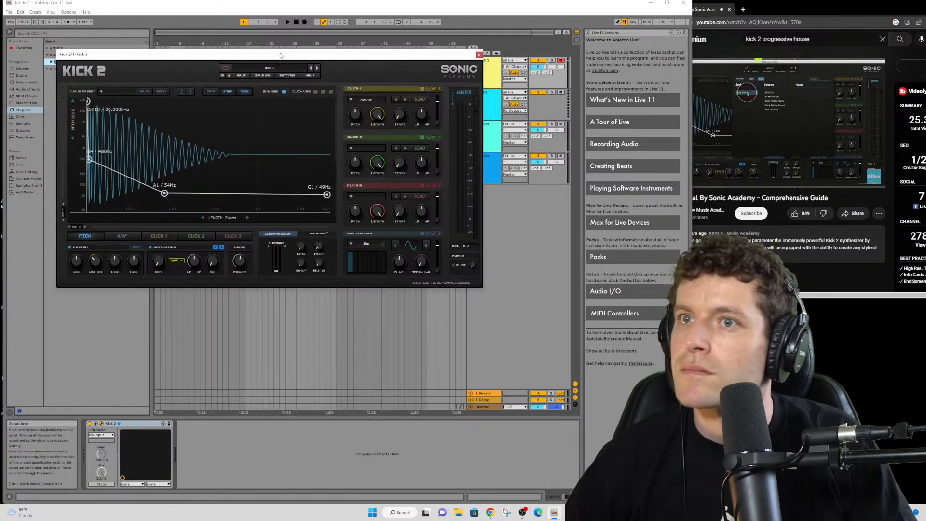
pyautogui.moveTo(279, 58); pyautogui.dragTo(287, 119)
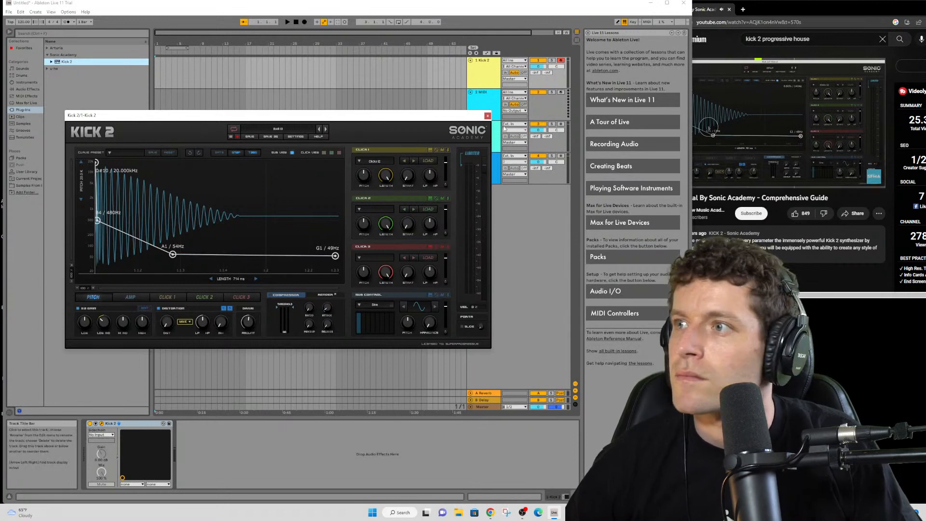
# - Watch the Kick 2 tutorial up to 3:59 and pause it there
pyautogui.moveTo(722, 123)
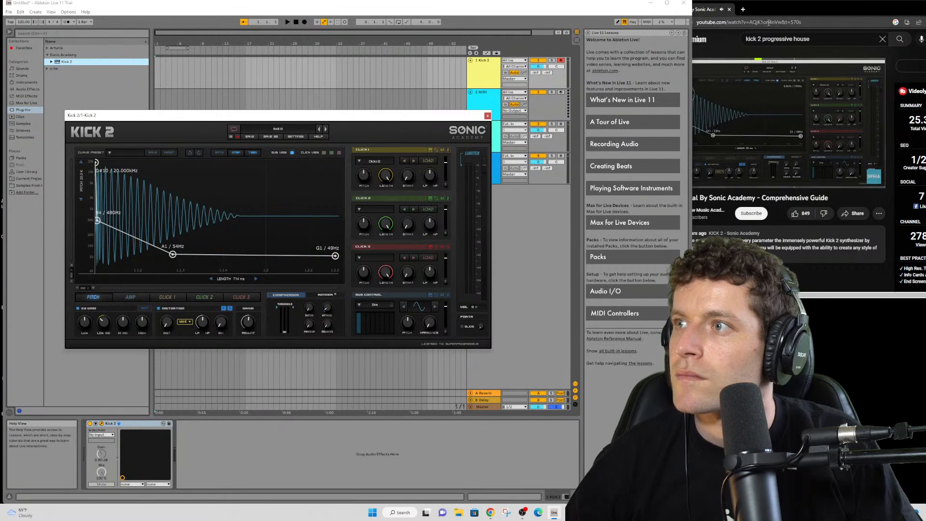
pyautogui.click(761, 151)
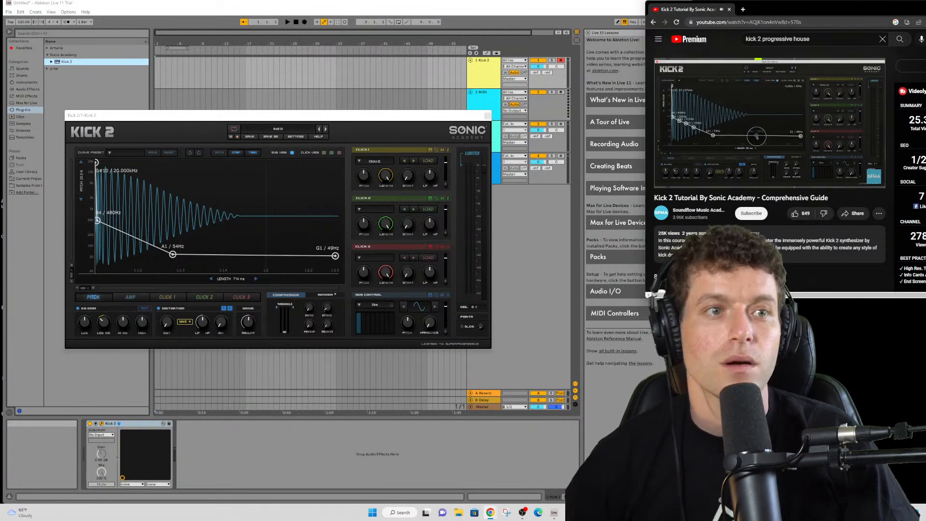
pyautogui.moveTo(768, 175)
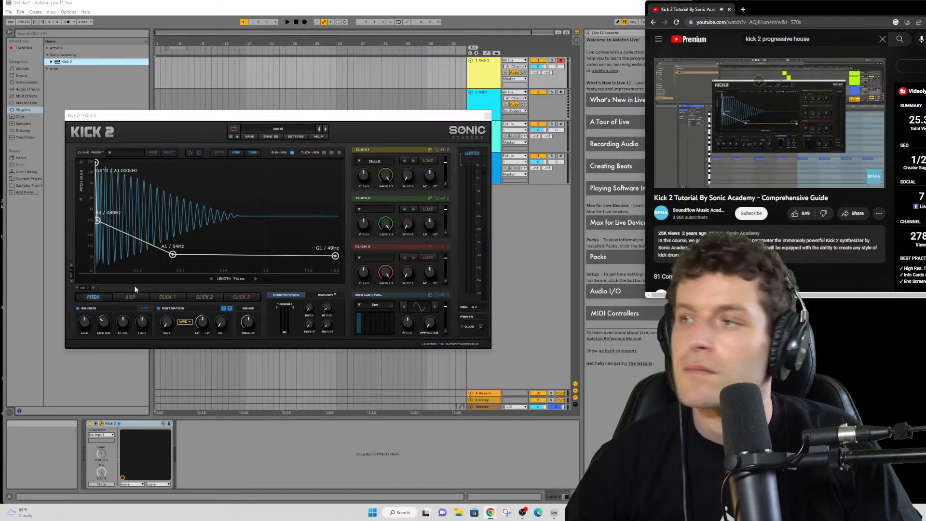
pyautogui.moveTo(743, 154)
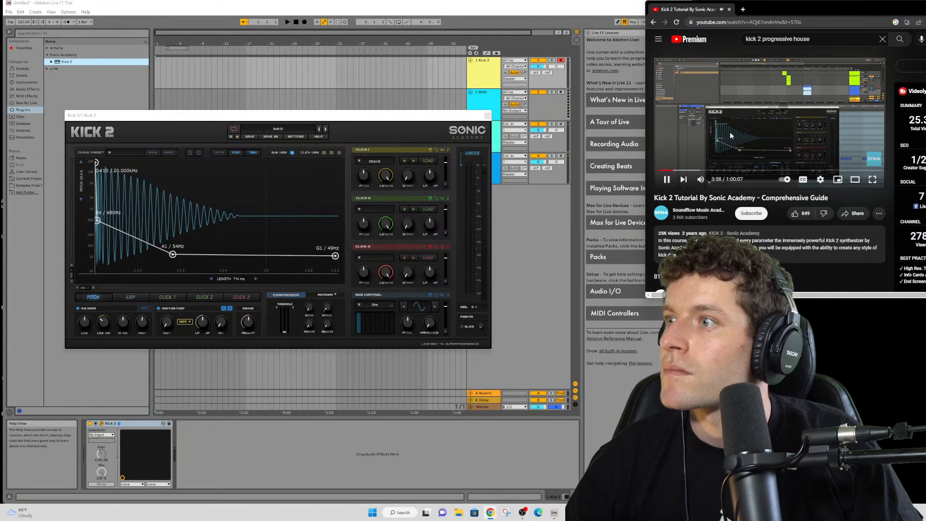
pyautogui.click(713, 151)
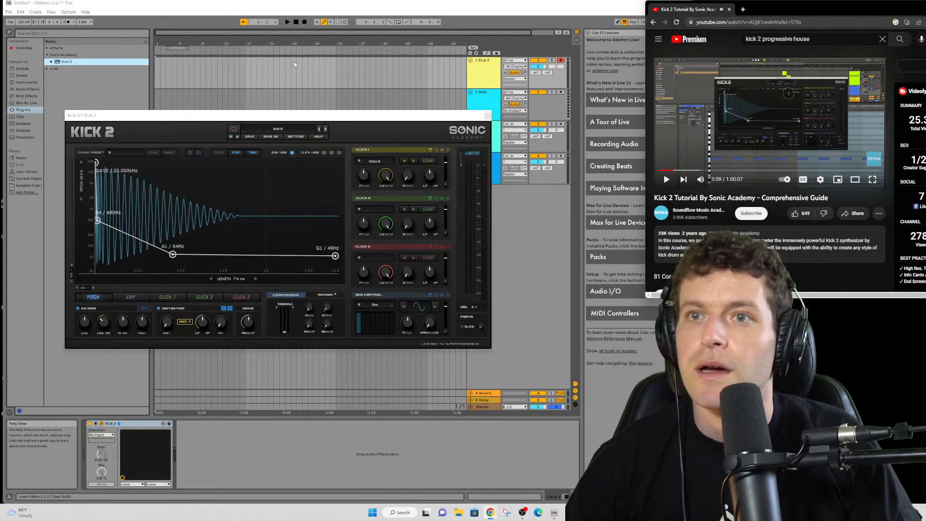
# - Create a one-bar empty MIDI clip at bar 17 on the Kick 2 track in Ableton Live
pyautogui.click(352, 11)
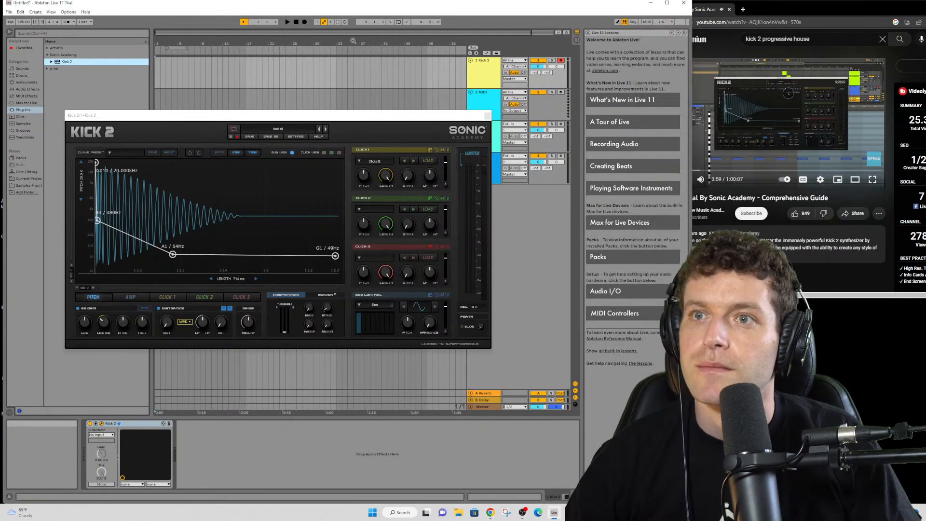
pyautogui.click(235, 99)
pyautogui.click(232, 71)
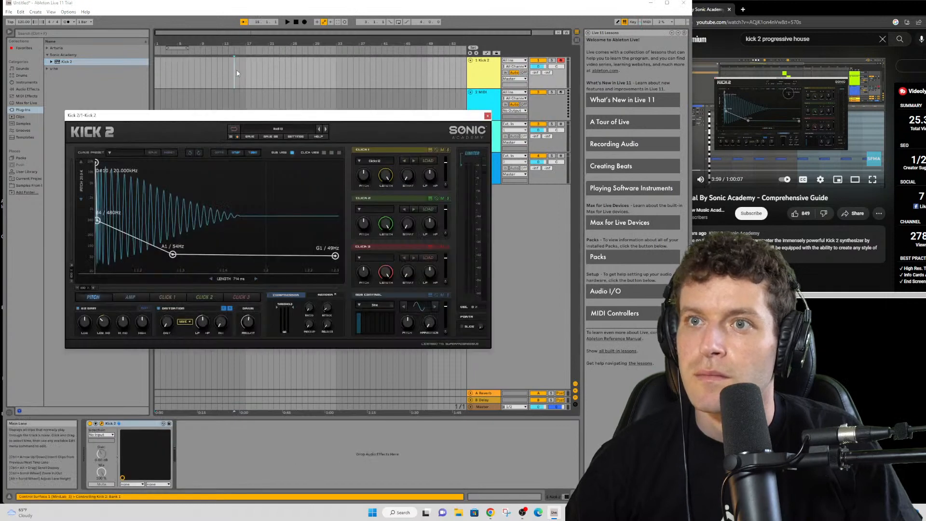
pyautogui.click(246, 68)
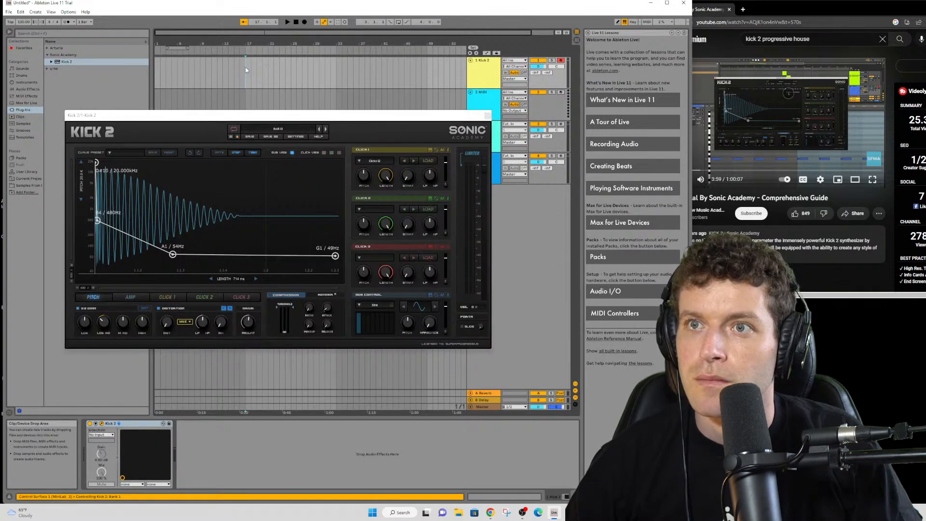
pyautogui.scroll(5, 253, 60)
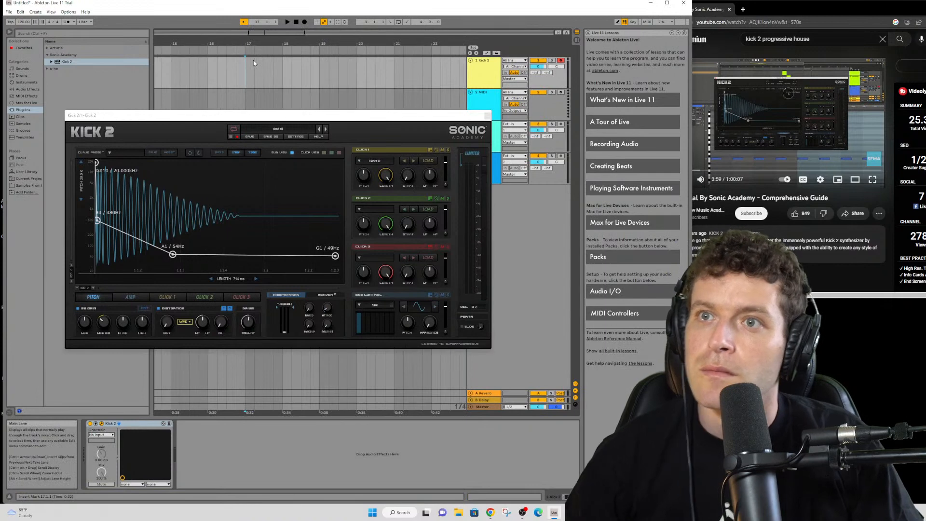
pyautogui.moveTo(253, 60); pyautogui.dragTo(283, 62)
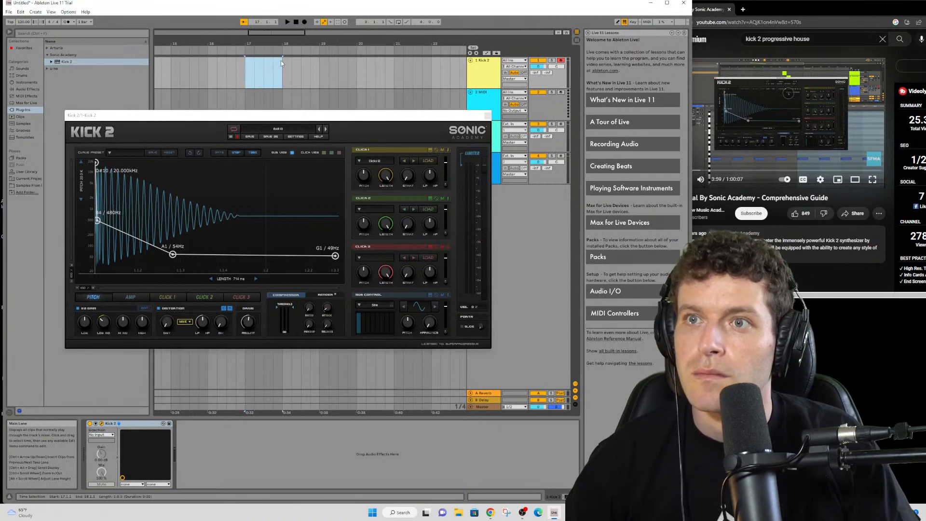
pyautogui.doubleClick(274, 62)
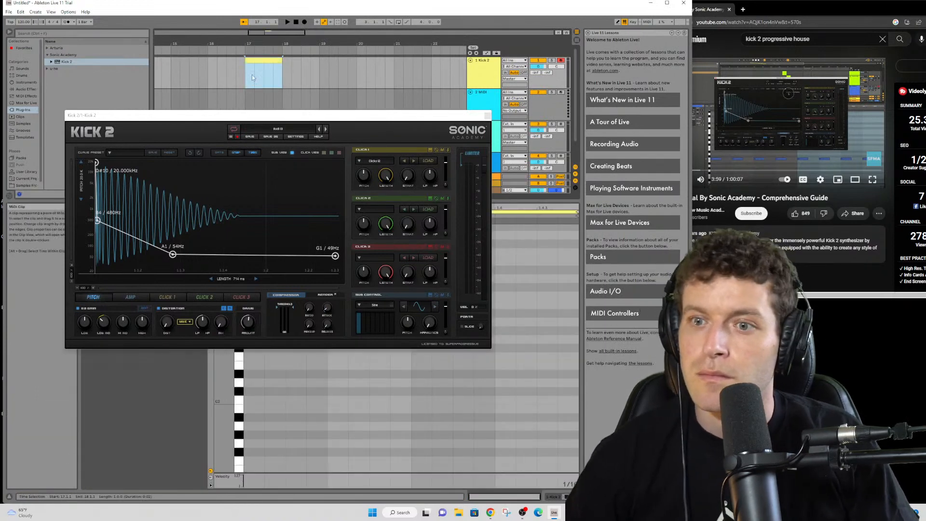
# - Add four eighth-note C3 notes to the MIDI clip, one on each beat of the bar
pyautogui.doubleClick(261, 400)
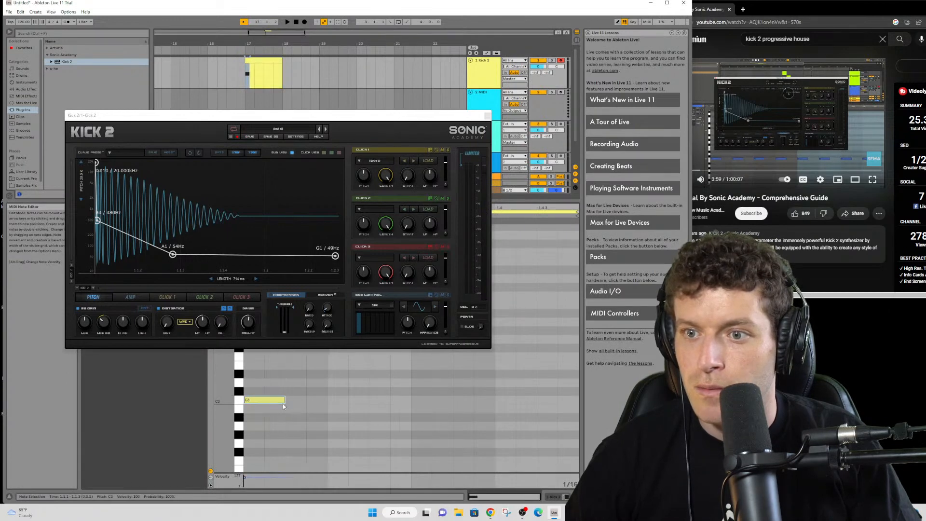
pyautogui.doubleClick(339, 401)
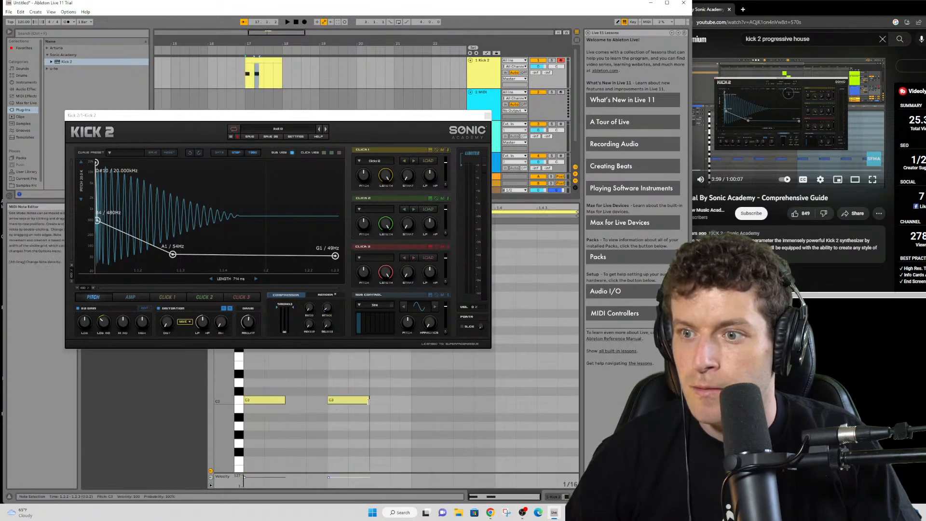
pyautogui.doubleClick(418, 401)
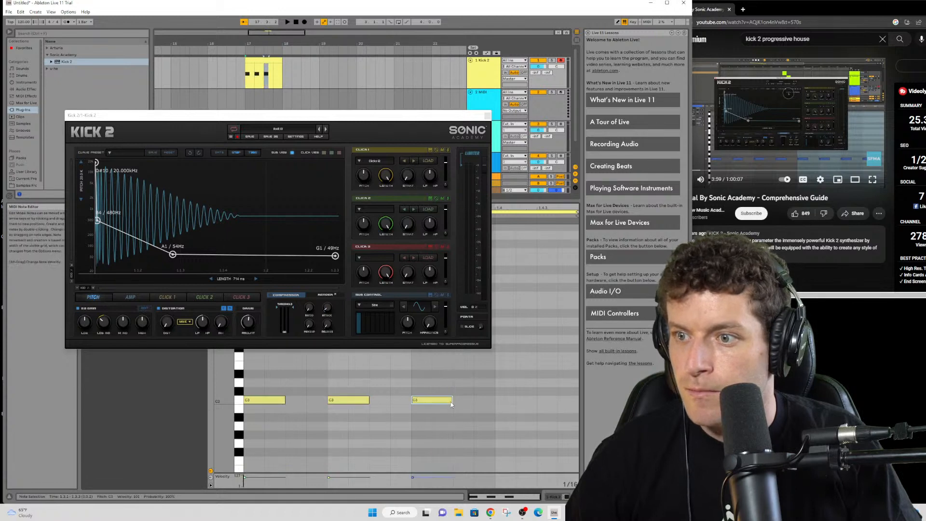
pyautogui.doubleClick(506, 401)
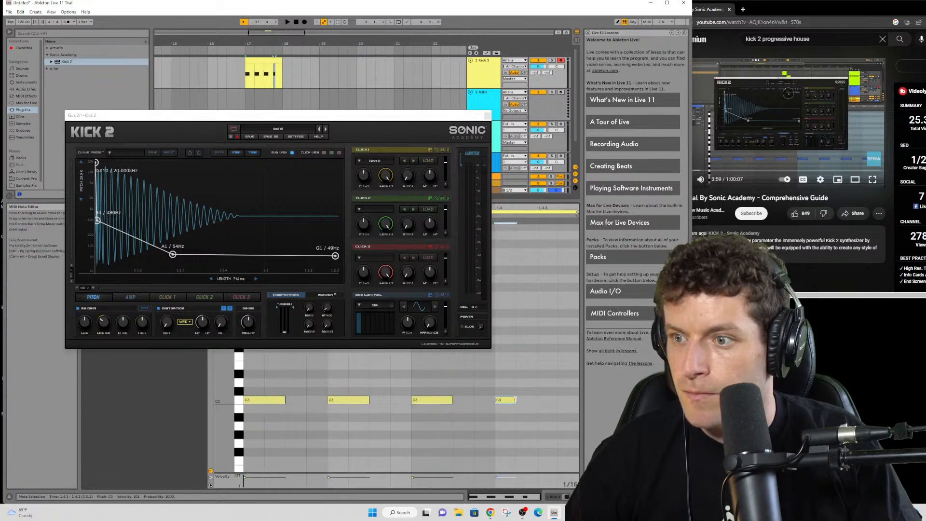
pyautogui.moveTo(532, 400); pyautogui.dragTo(536, 400)
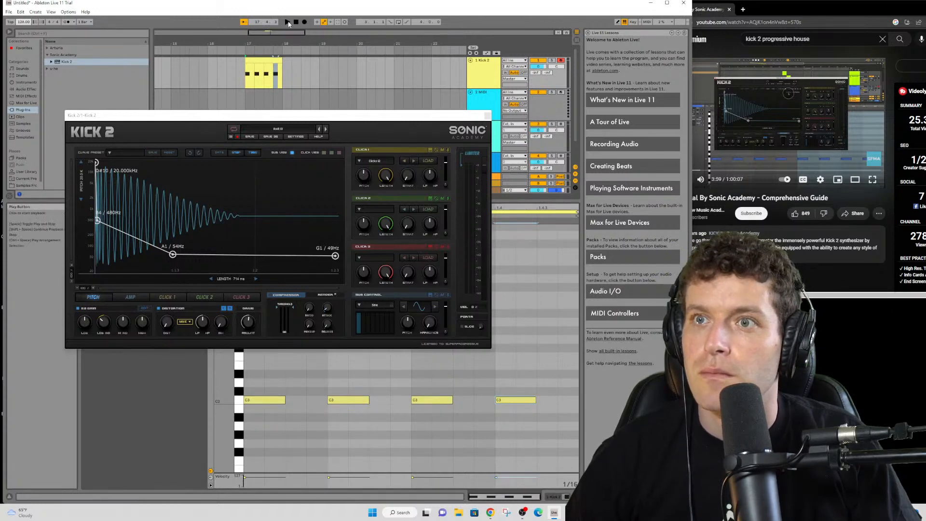
# - Set the arrangement loop to the one-bar kick clip at bar 17, play it to audition the kick, and stop playback
pyautogui.click(245, 71)
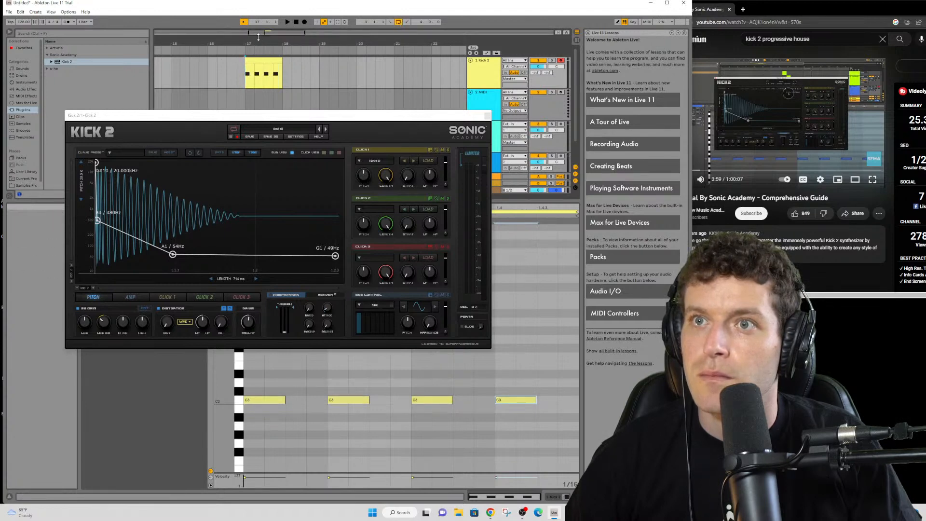
pyautogui.moveTo(263, 34); pyautogui.dragTo(263, 21)
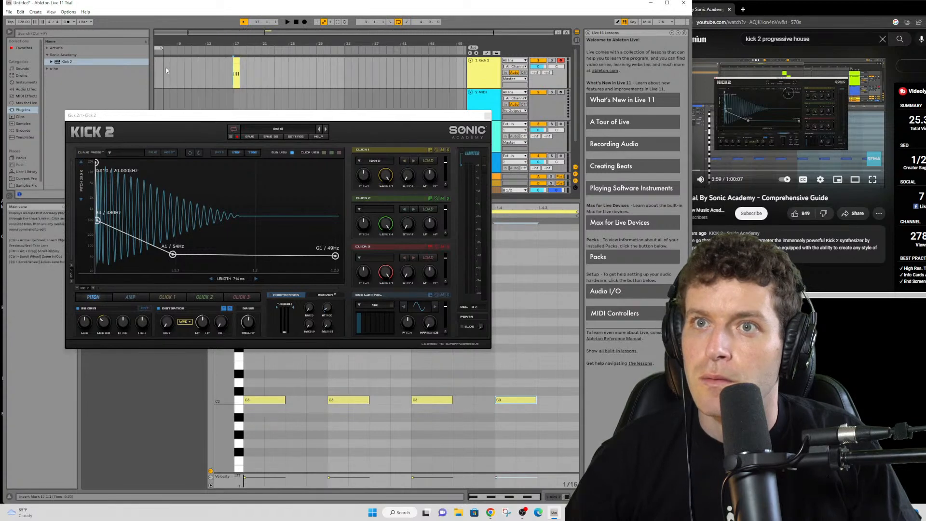
pyautogui.moveTo(228, 49); pyautogui.dragTo(249, 51)
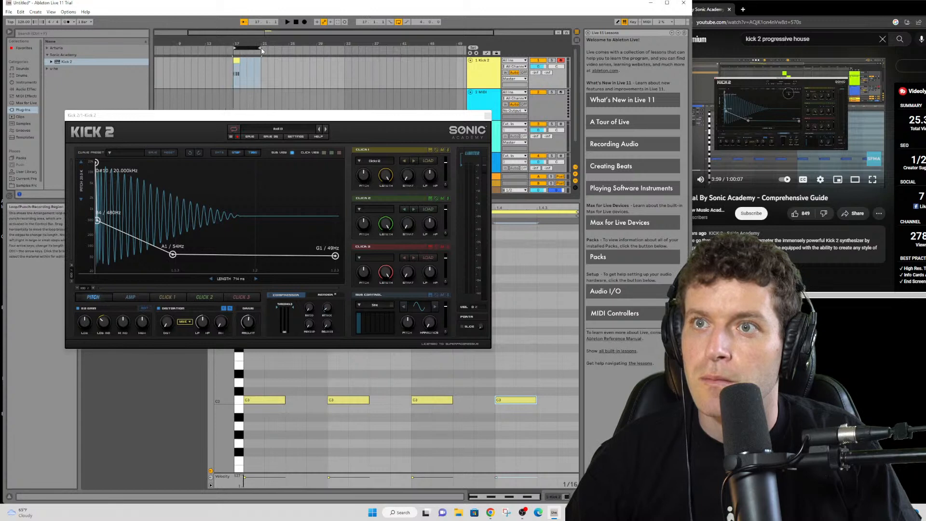
pyautogui.moveTo(241, 51); pyautogui.dragTo(250, 59)
pyautogui.press('space')
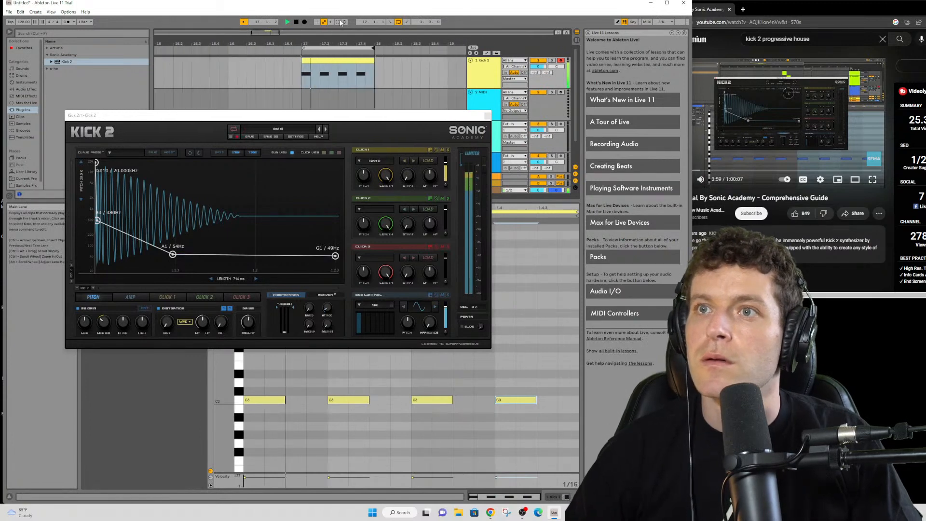
pyautogui.click(297, 23)
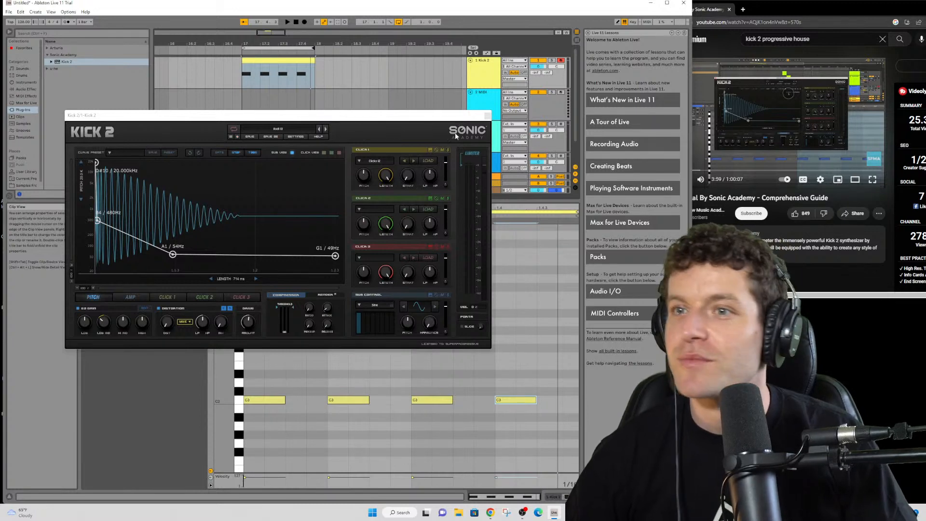
# - Play the tutorial on to 4:19 and pause it, meanwhile moving Kick 2's second pitch-envelope point to about 247 Hz
pyautogui.click(733, 144)
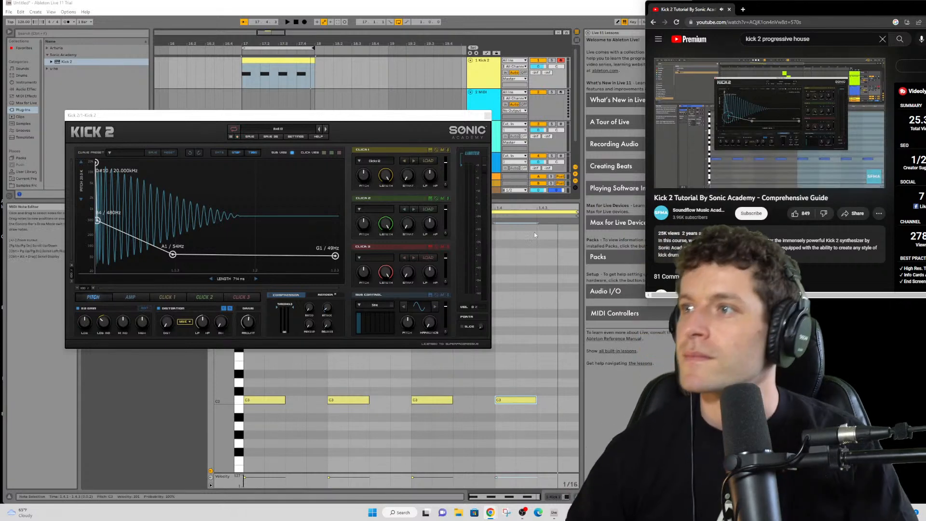
pyautogui.moveTo(98, 222); pyautogui.dragTo(112, 233)
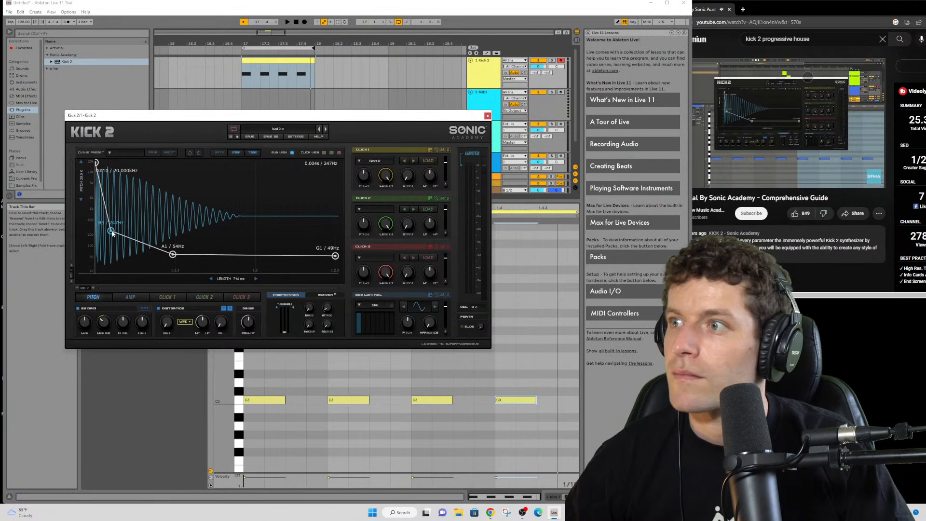
pyautogui.moveTo(700, 181)
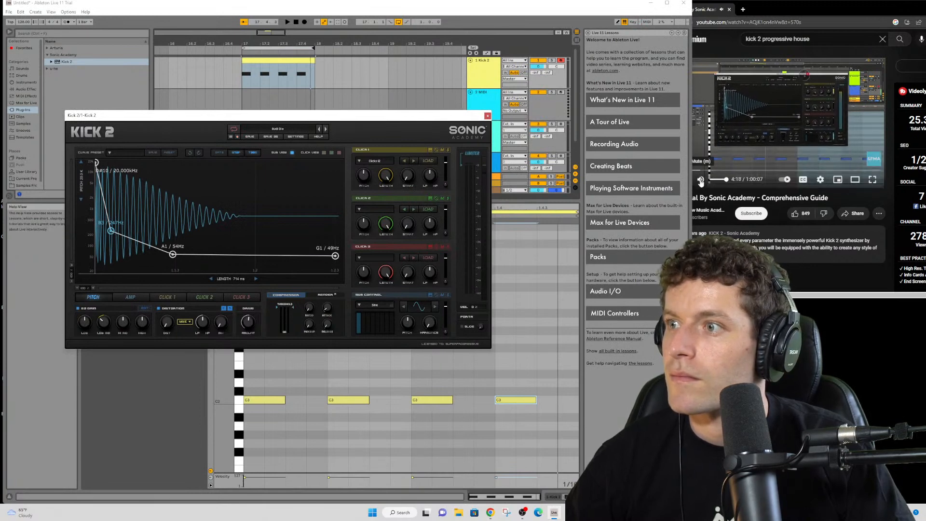
pyautogui.click(749, 139)
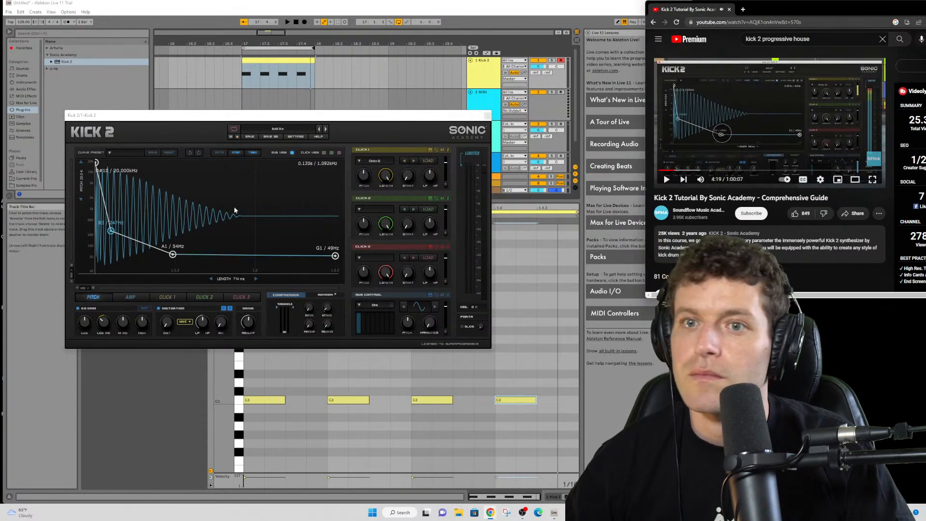
# - Reshape the pitch envelope during loop playback, setting the second point to about 349 Hz and the third to about 55 Hz, and stop playback
pyautogui.click(284, 29)
pyautogui.click(288, 22)
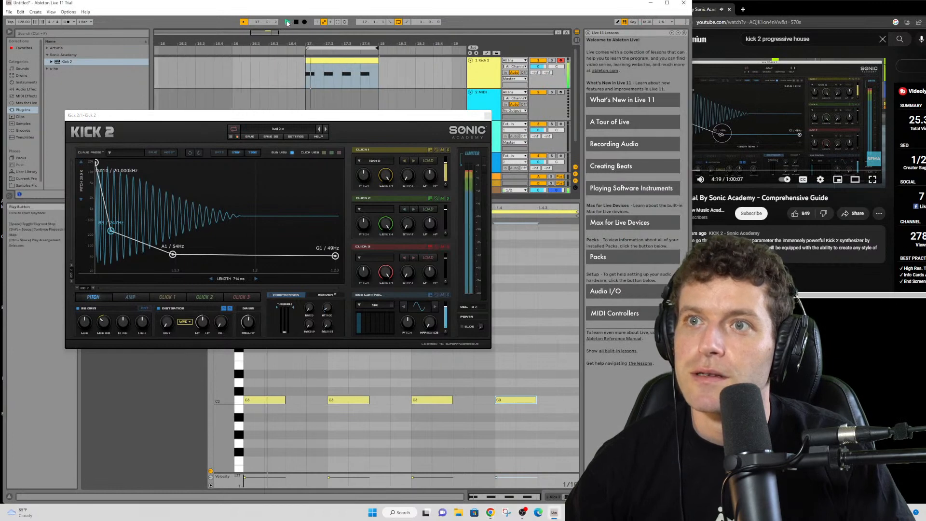
pyautogui.moveTo(112, 233)
pyautogui.mouseDown()
pyautogui.moveTo(107, 223)
pyautogui.moveTo(103, 237)
pyautogui.mouseUp()
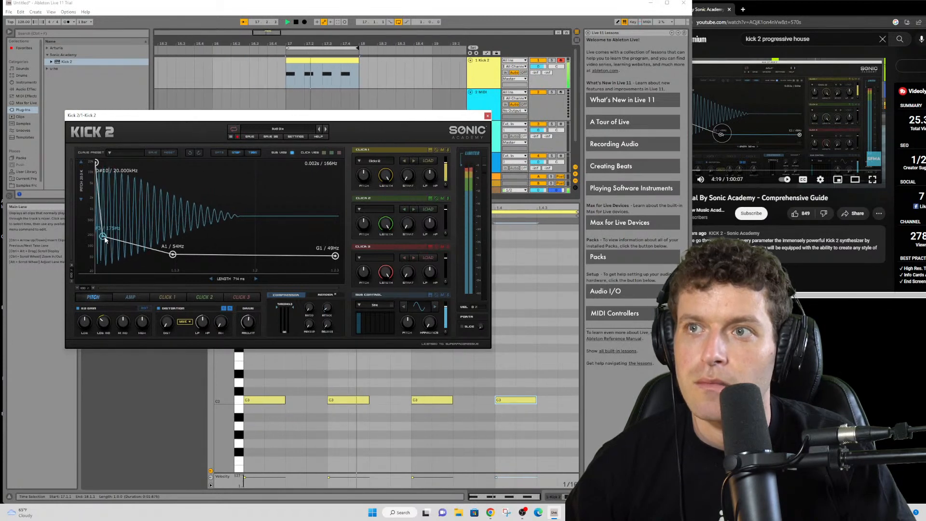
pyautogui.moveTo(175, 256); pyautogui.dragTo(173, 257)
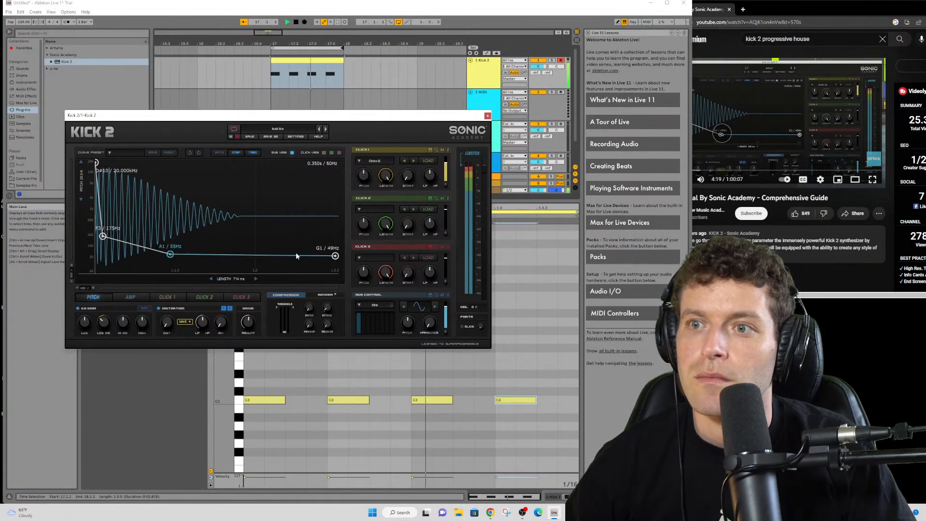
pyautogui.moveTo(137, 248); pyautogui.dragTo(105, 225)
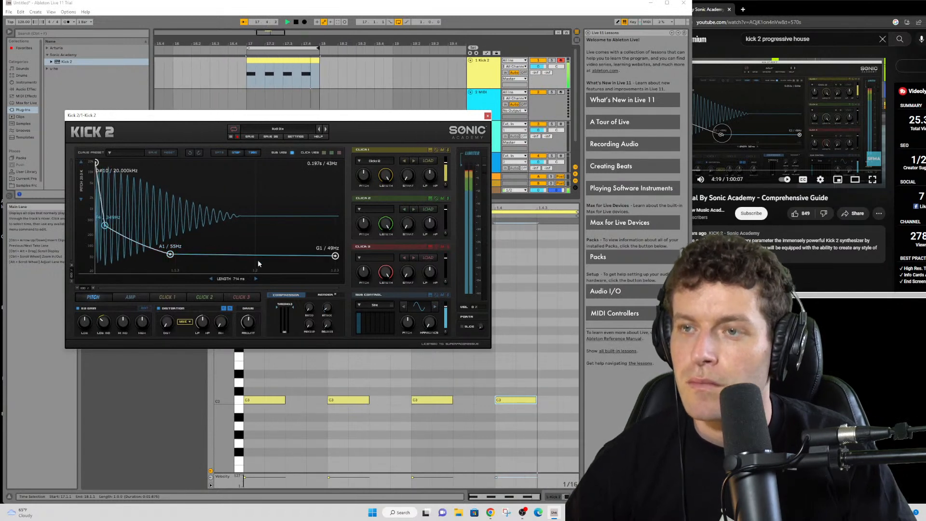
pyautogui.moveTo(172, 256); pyautogui.dragTo(178, 256)
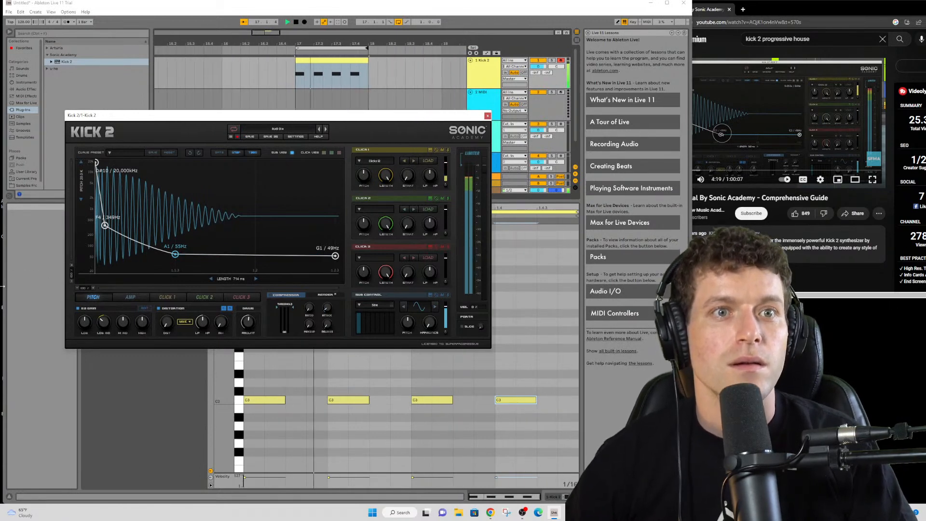
pyautogui.click(297, 22)
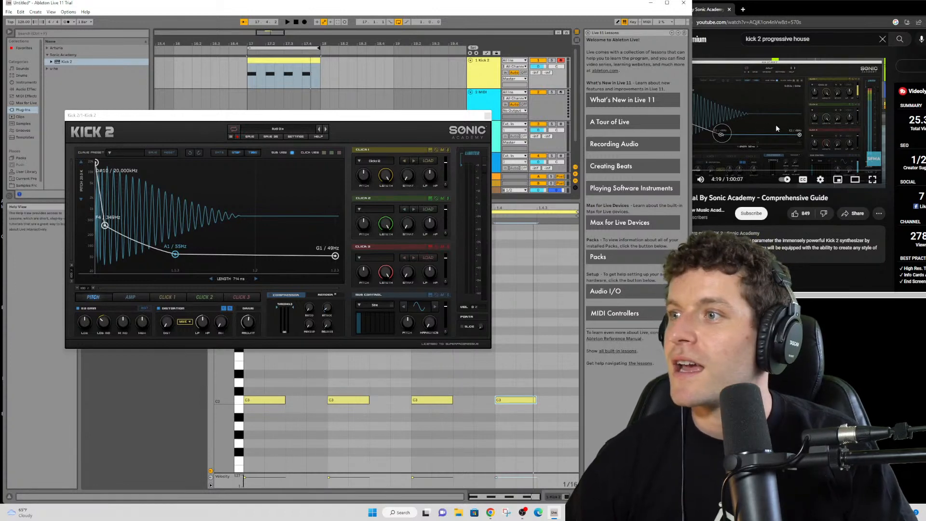
# - Play the tutorial on to 4:30, pause it, and move the third pitch-envelope point to about 49 Hz while auditioning the loop
pyautogui.click(774, 123)
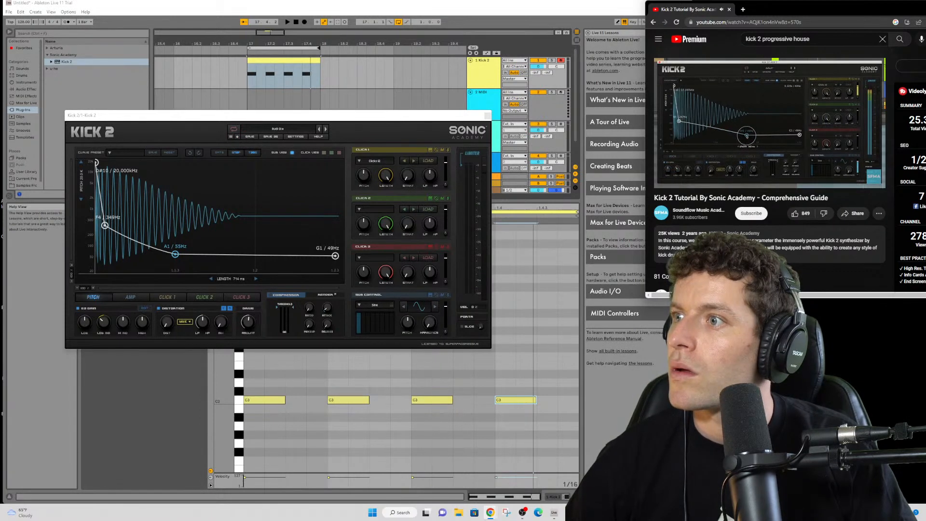
pyautogui.moveTo(780, 118)
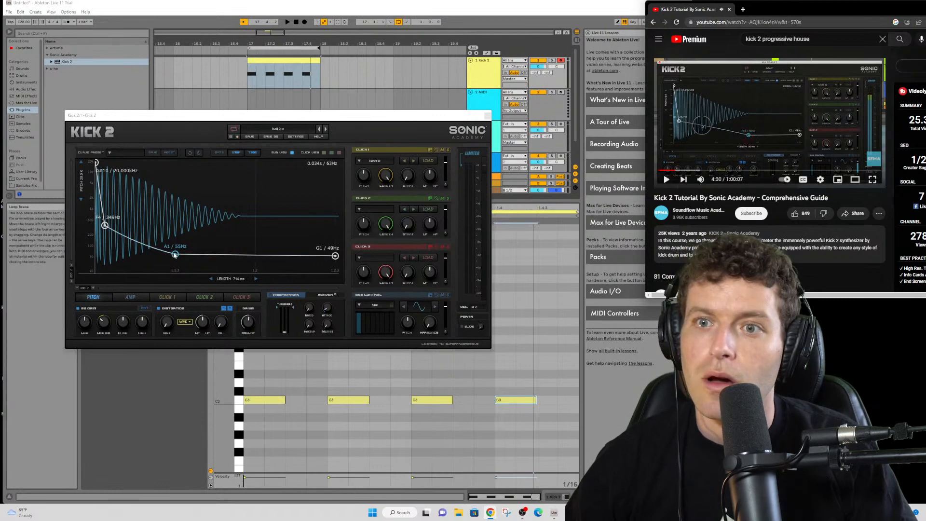
pyautogui.moveTo(175, 254); pyautogui.dragTo(219, 255)
pyautogui.press('space')
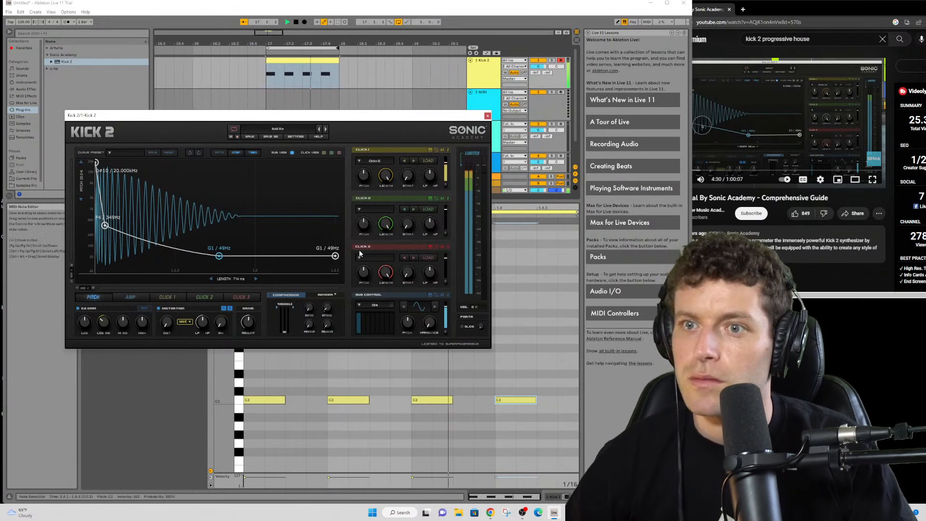
pyautogui.click(296, 21)
# - Resume the tutorial from 4:30, toggle its sound, and compare its pitch-envelope curve with the one in Kick 2
pyautogui.hotkey('alt', 'Tab')
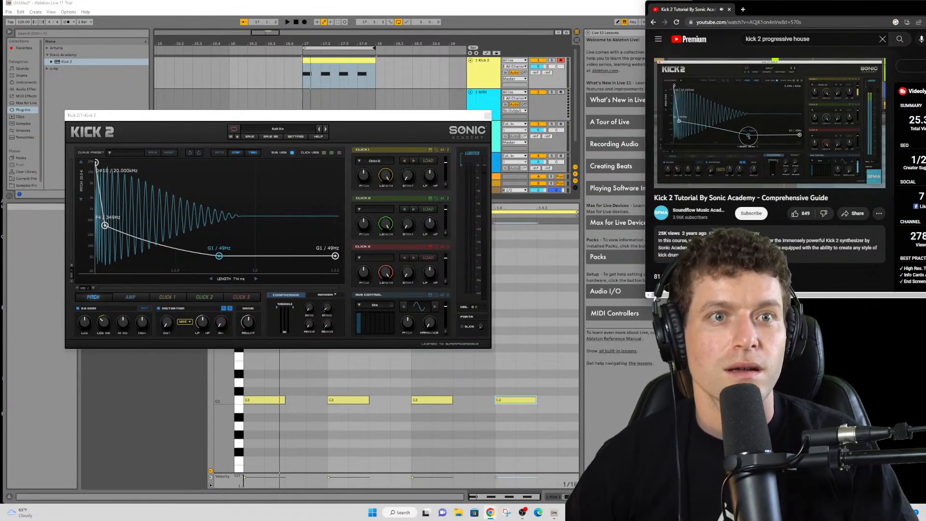
pyautogui.moveTo(742, 184)
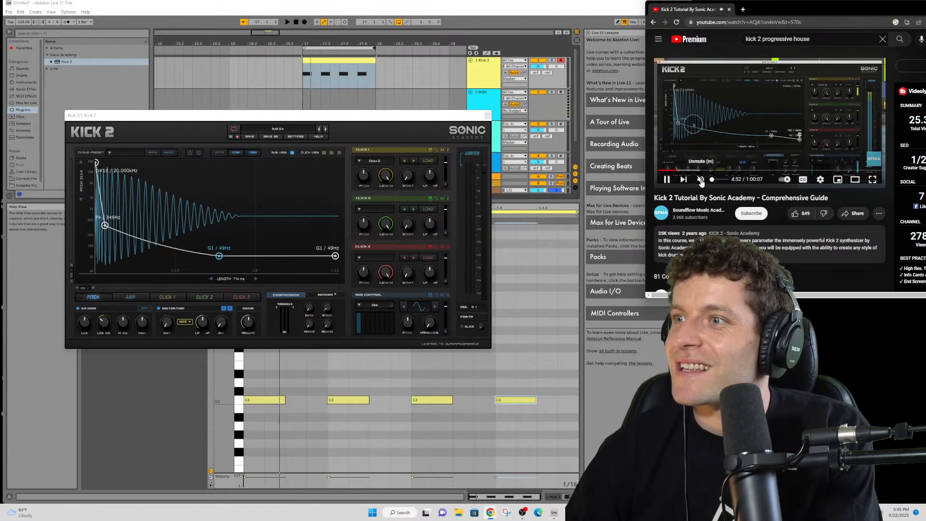
pyautogui.click(700, 179)
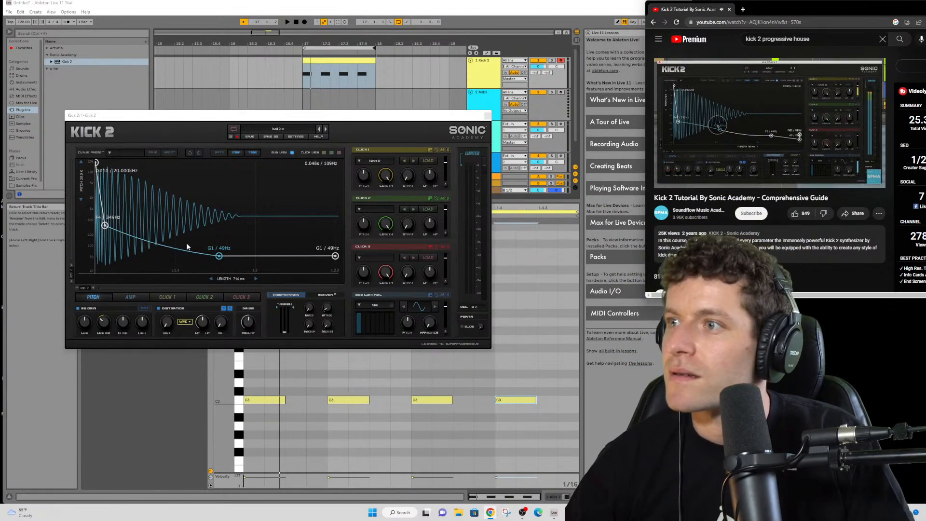
pyautogui.click(159, 246)
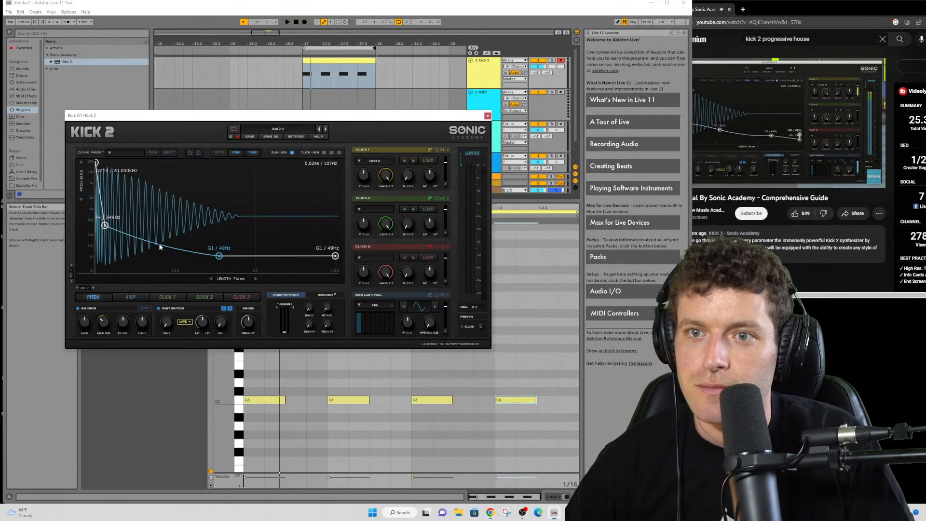
pyautogui.click(743, 128)
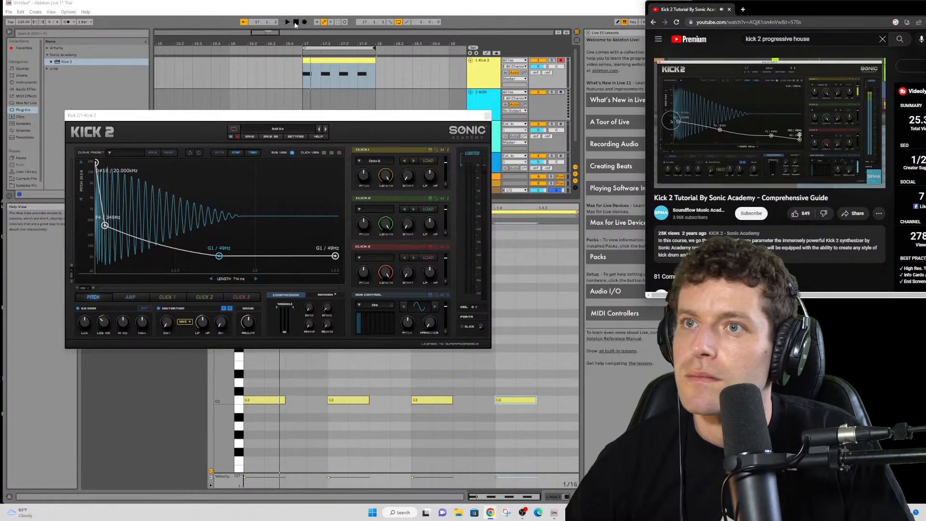
# - Straighten the pitch-envelope curve between the second and third points during loop playback, and stop playback
pyautogui.click(129, 238)
pyautogui.press('space')
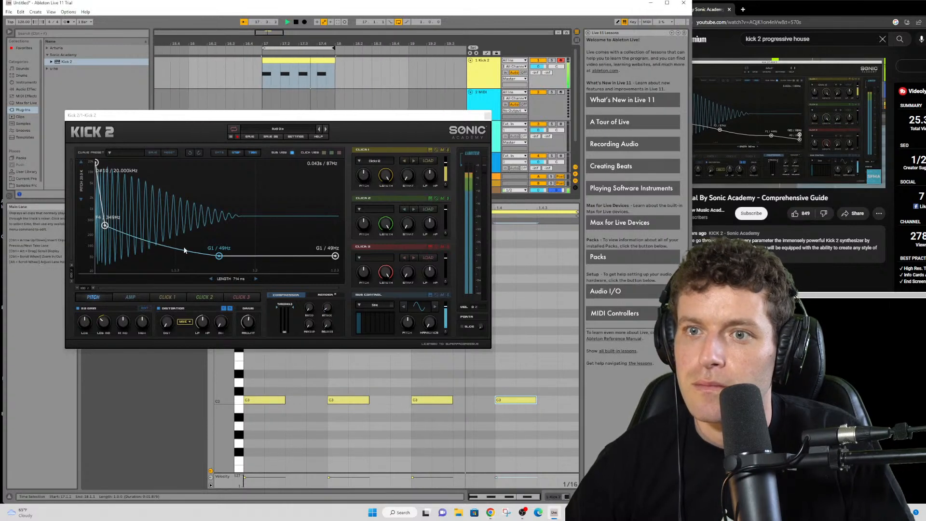
pyautogui.moveTo(172, 245); pyautogui.dragTo(180, 239)
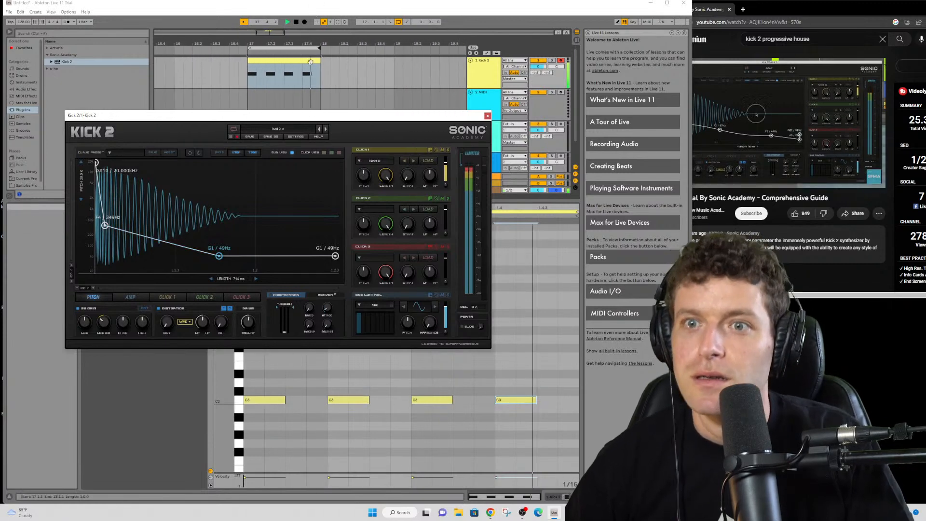
pyautogui.click(306, 31)
pyautogui.press('space')
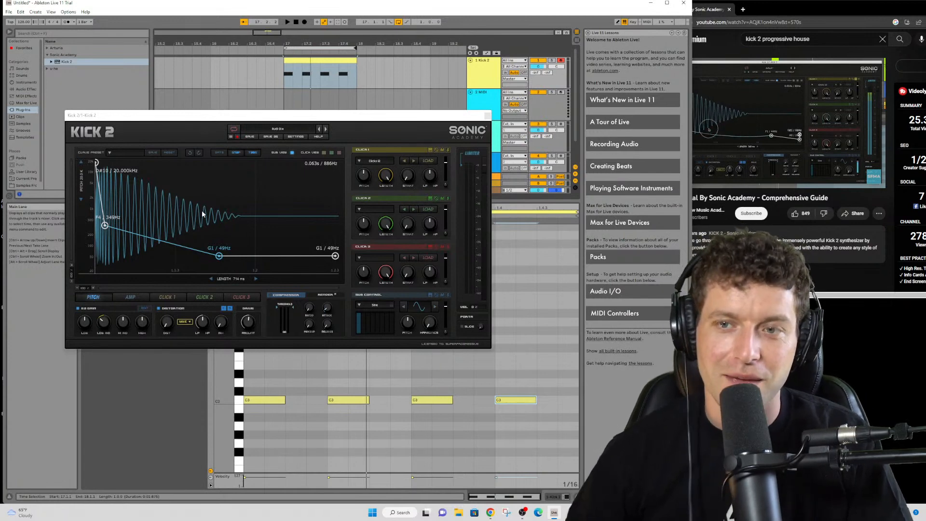
# - Resume the tutorial from 5:32 with sound and set its playback speed to 1.25
pyautogui.click(700, 179)
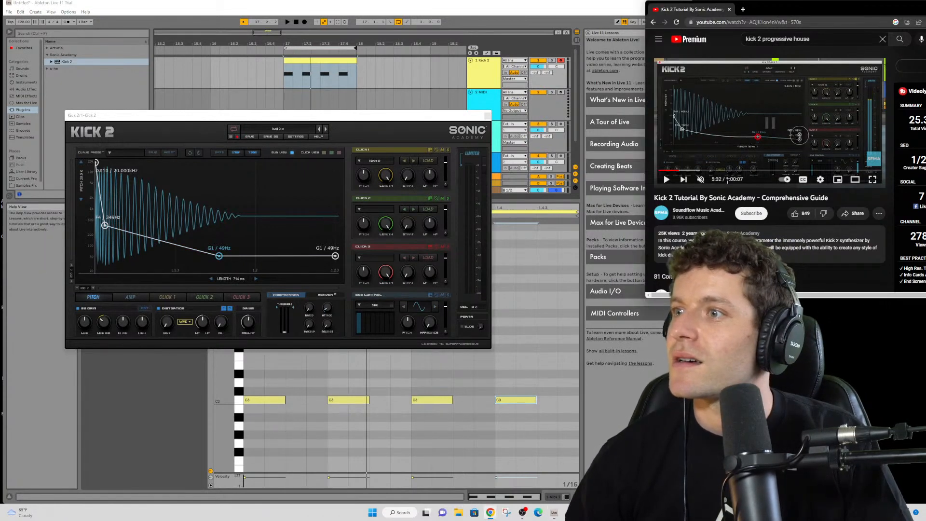
pyautogui.click(729, 143)
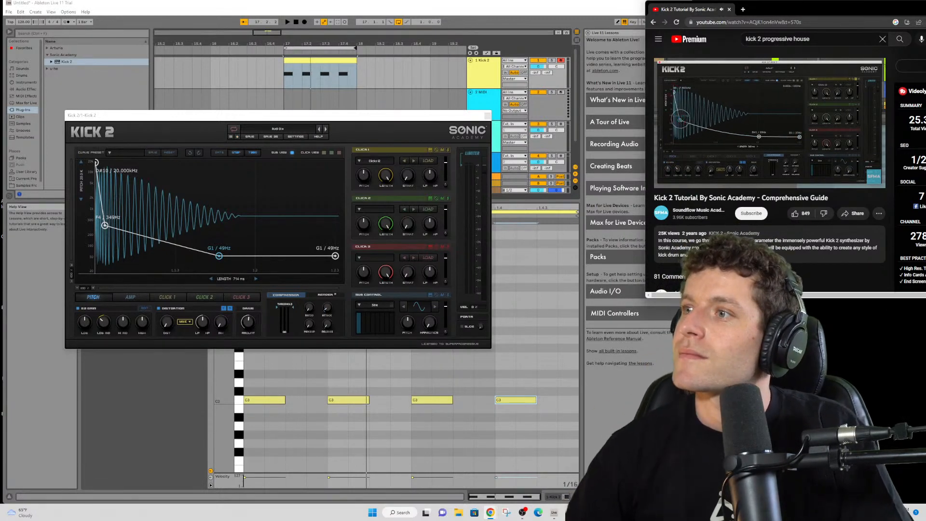
pyautogui.click(820, 180)
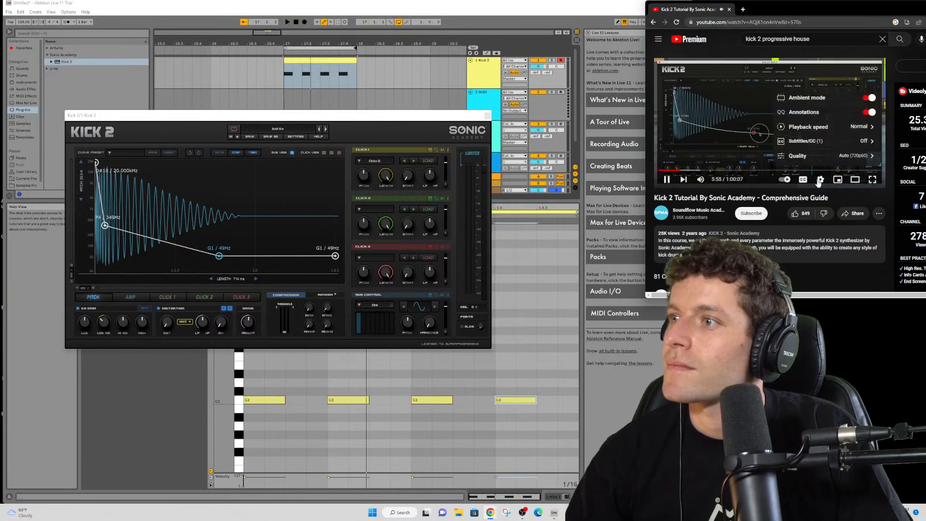
pyautogui.click(815, 127)
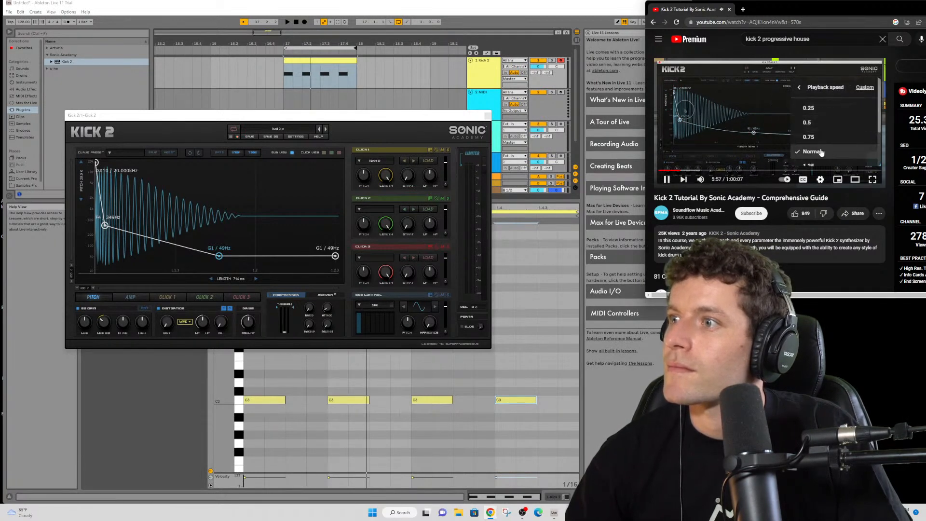
pyautogui.click(810, 165)
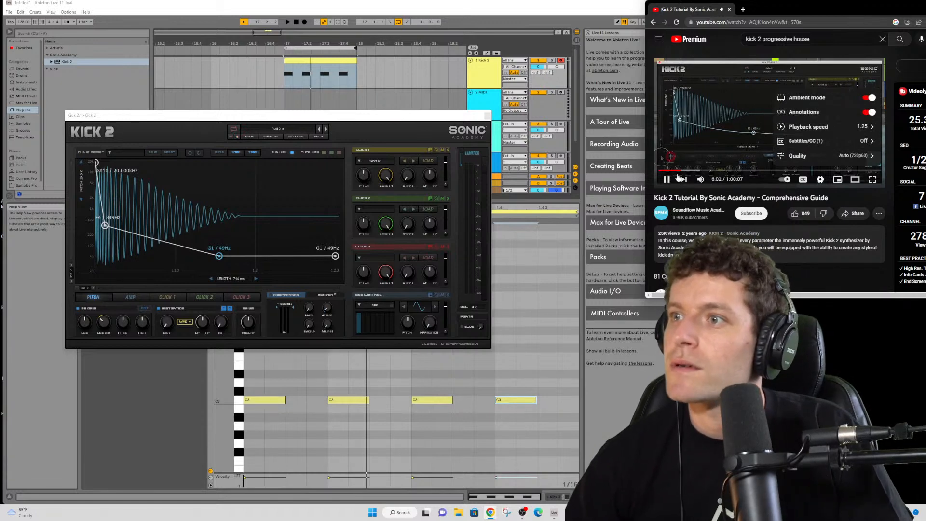
# - Examine Kick 2's amp envelope alongside the playing tutorial, and return to the pitch envelope
pyautogui.click(137, 297)
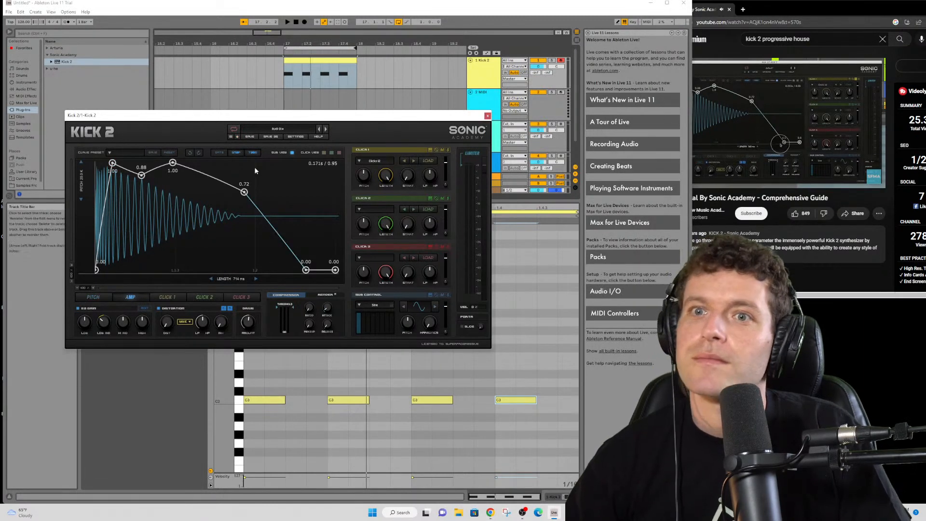
pyautogui.moveTo(744, 113)
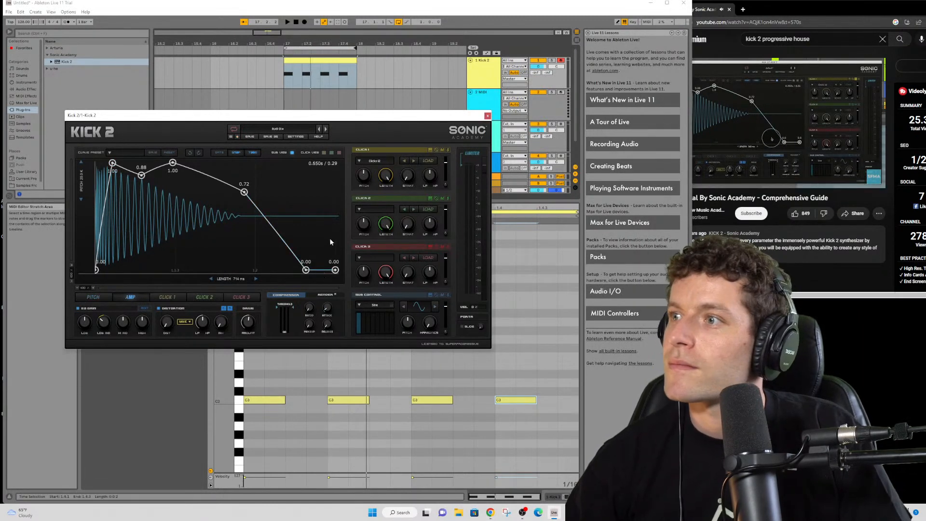
pyautogui.click(775, 11)
pyautogui.click(94, 296)
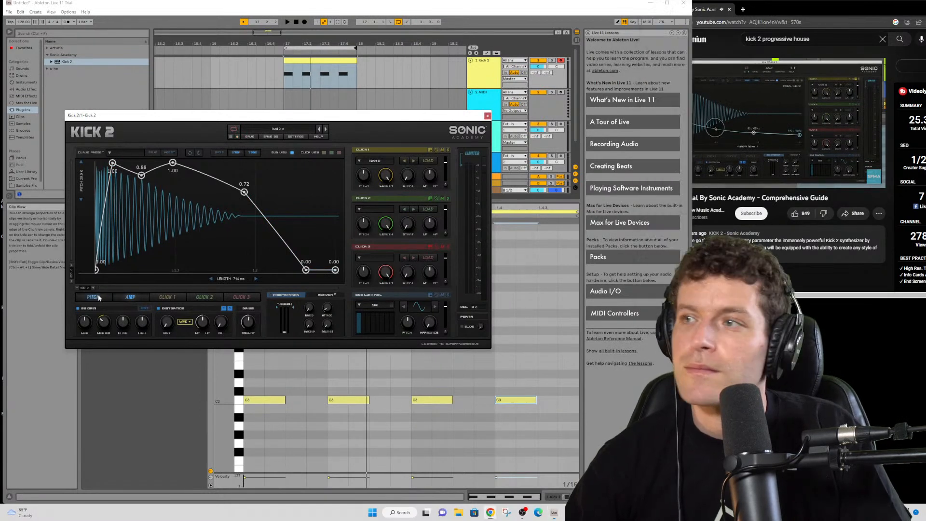
pyautogui.click(805, 5)
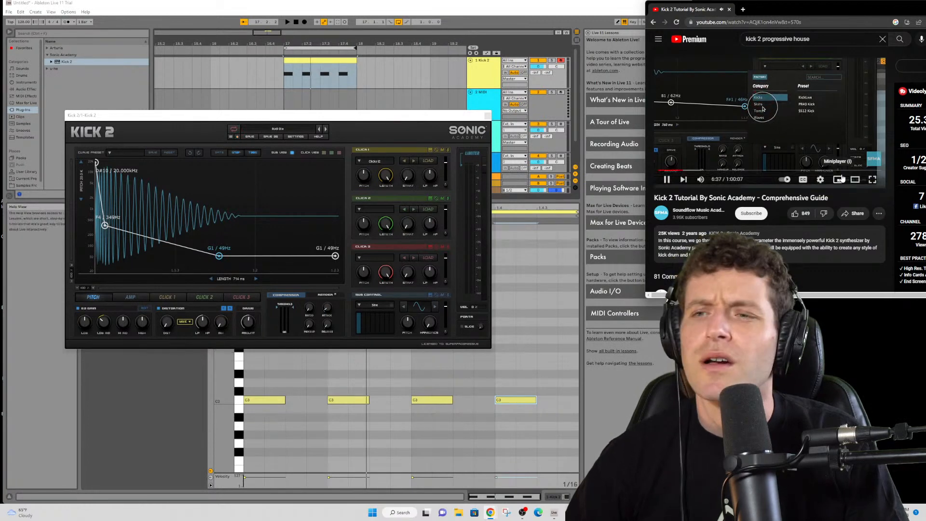
# - Skip the tutorial forward in five-second jumps, play it on to the transient explanation at 9:16, and pause it
pyautogui.moveTo(739, 110)
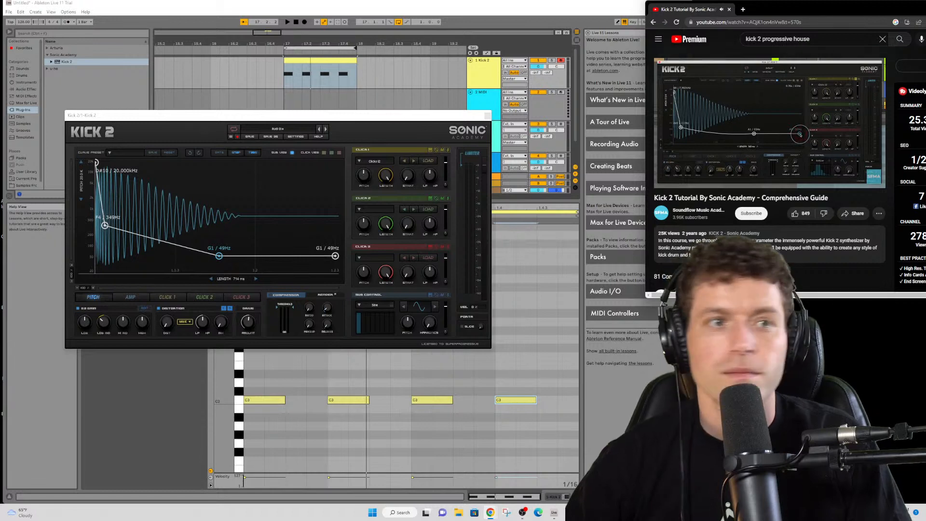
pyautogui.press('Right')
pyautogui.press('Right')
pyautogui.press('Right')
pyautogui.press('Right')
pyautogui.press('Right')
pyautogui.press('Right')
pyautogui.press('Right')
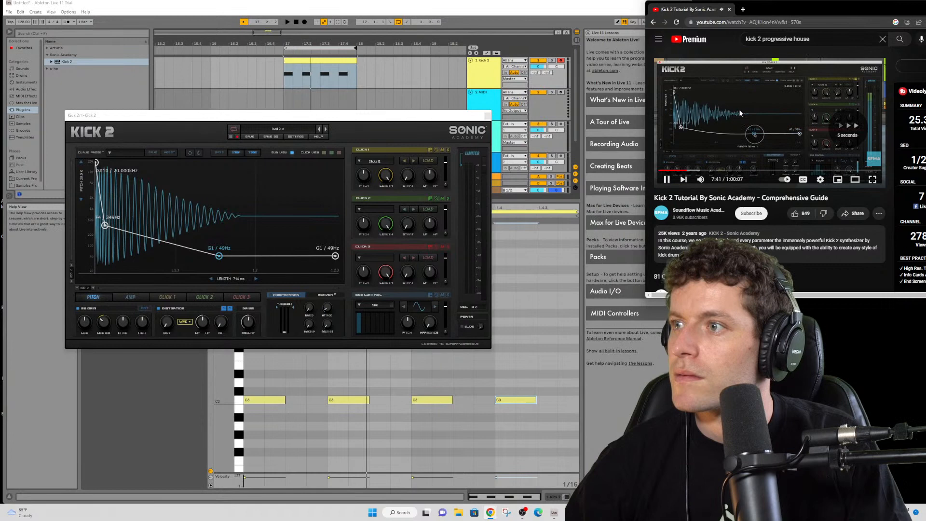
pyautogui.press('Right')
pyautogui.press('Right')
pyautogui.press('Right')
pyautogui.press('Right')
pyautogui.press('Right')
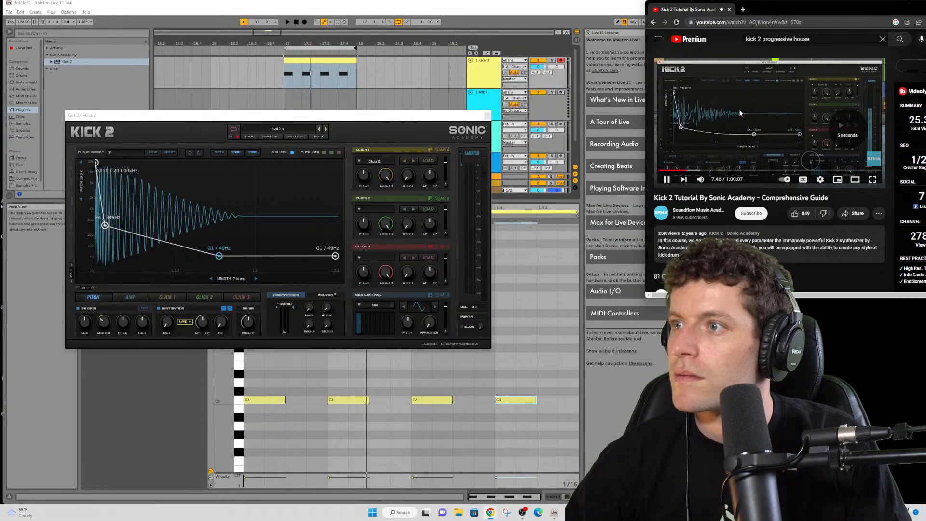
pyautogui.press('Right')
pyautogui.press('Right')
pyautogui.press('Right')
pyautogui.press('Right')
pyautogui.press('Right')
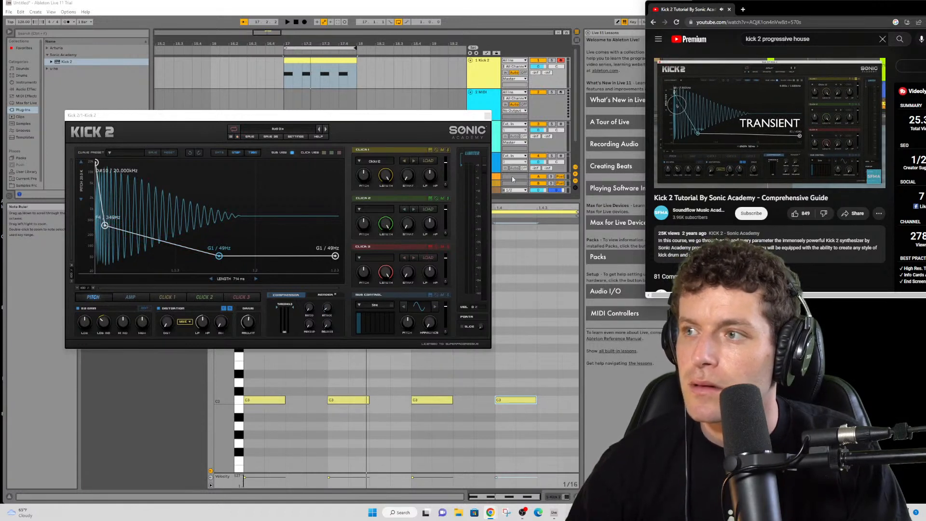
pyautogui.click(777, 109)
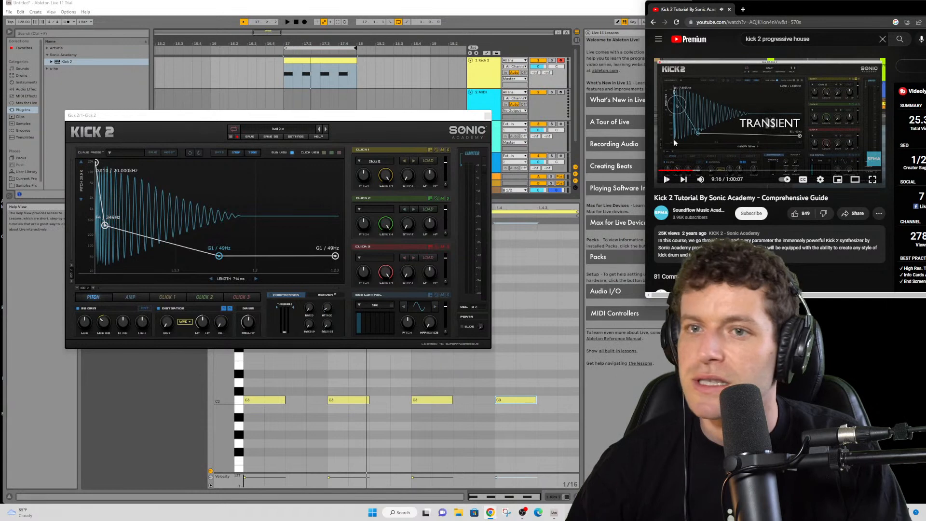
# - Select the second pitch-envelope point, play the kick loop to hear the transient, and stop playback
pyautogui.click(107, 228)
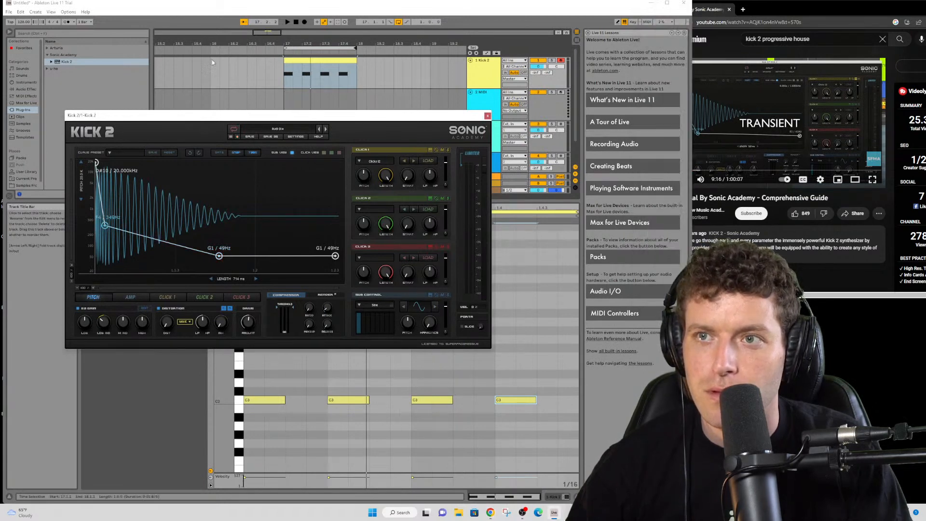
pyautogui.click(287, 23)
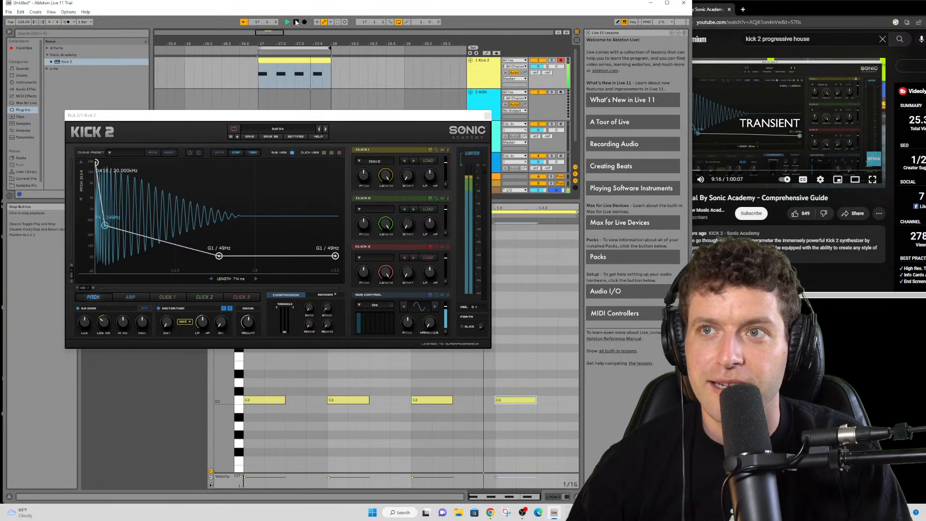
pyautogui.click(296, 23)
# - Resume the tutorial from 9:16 and watch it to 11:44, checking Kick 2's amp envelope and returning to the pitch envelope
pyautogui.click(784, 125)
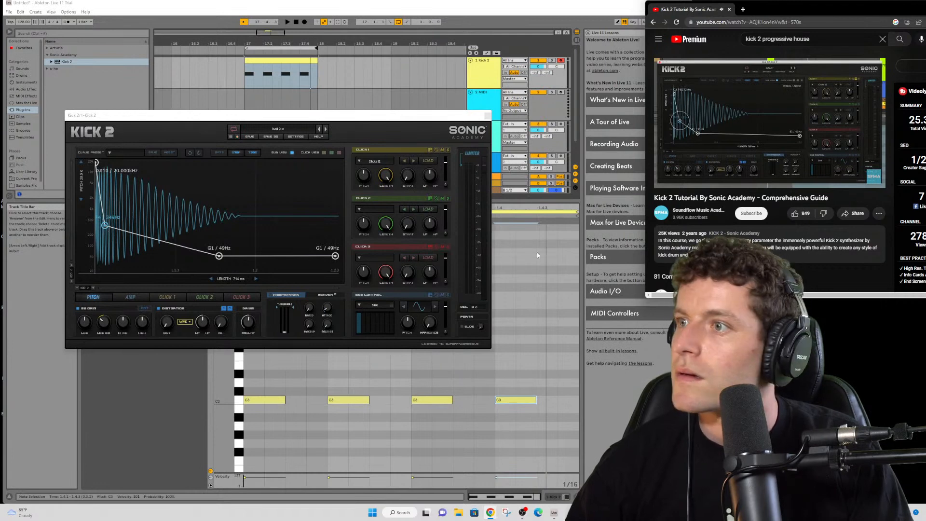
pyautogui.moveTo(656, 131)
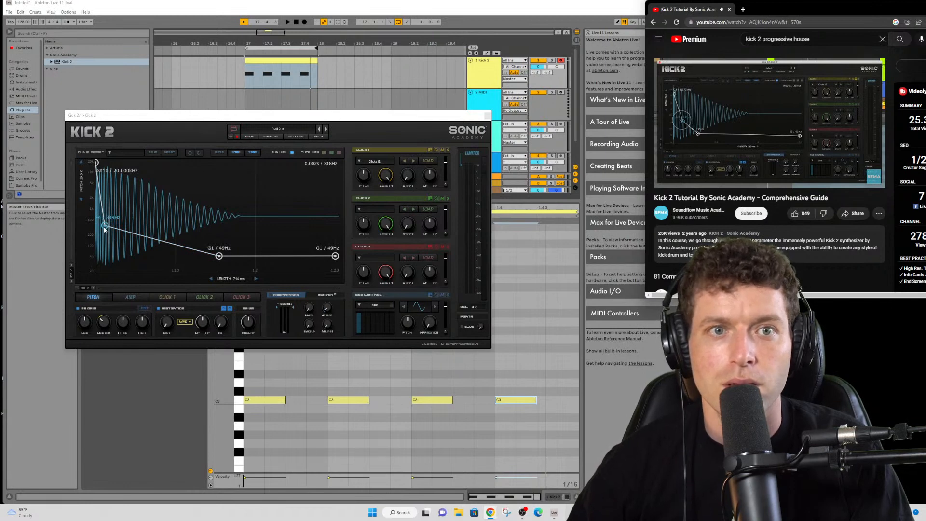
pyautogui.moveTo(743, 111)
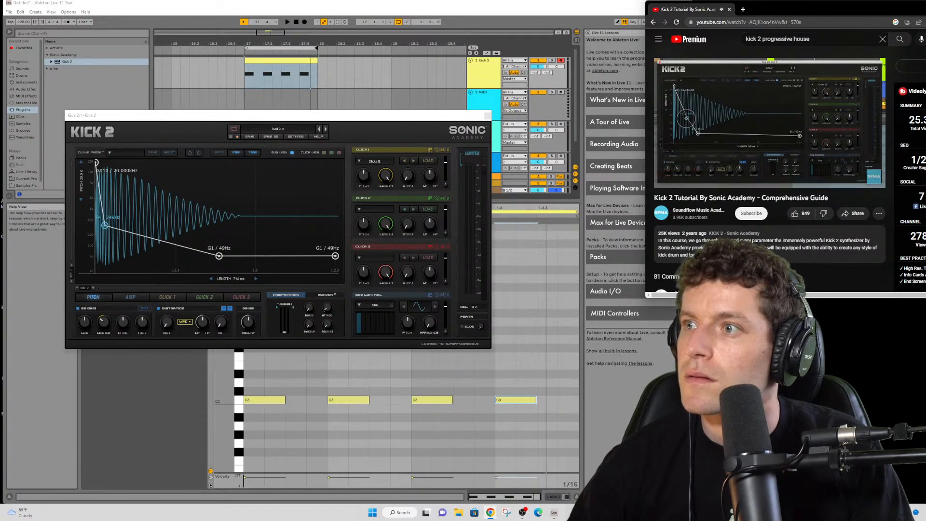
pyautogui.moveTo(698, 141)
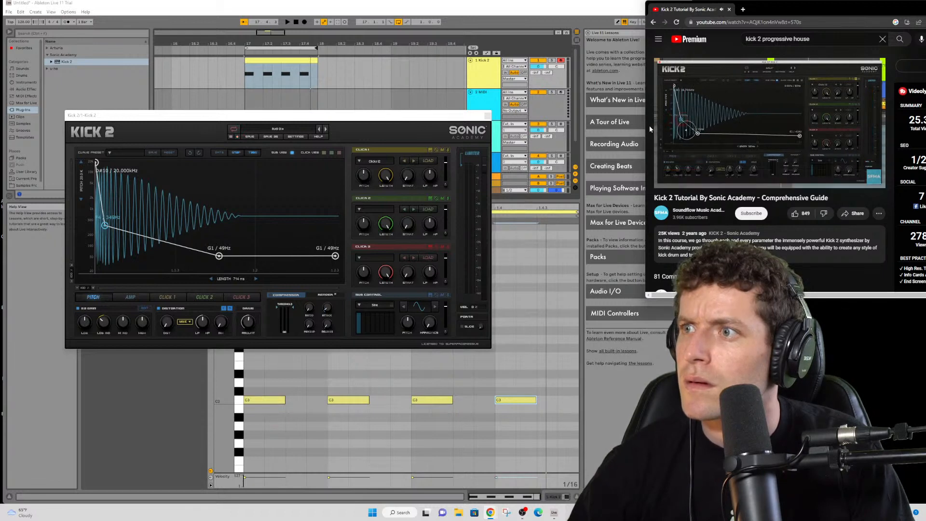
pyautogui.click(132, 298)
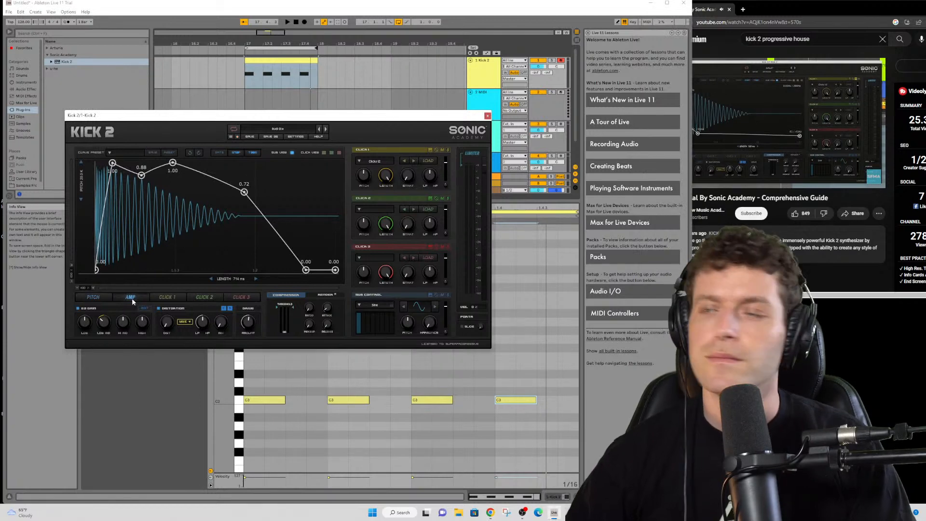
pyautogui.click(727, 41)
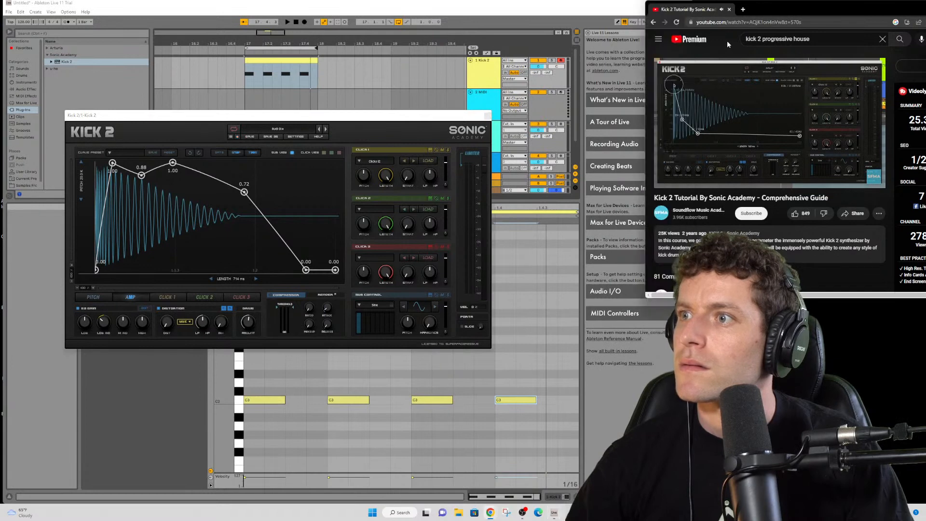
pyautogui.click(93, 297)
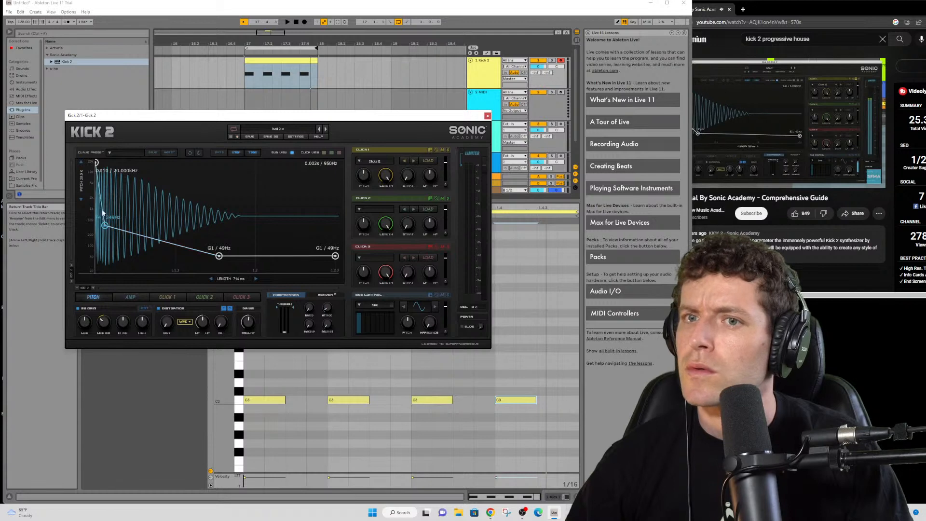
pyautogui.moveTo(745, 130)
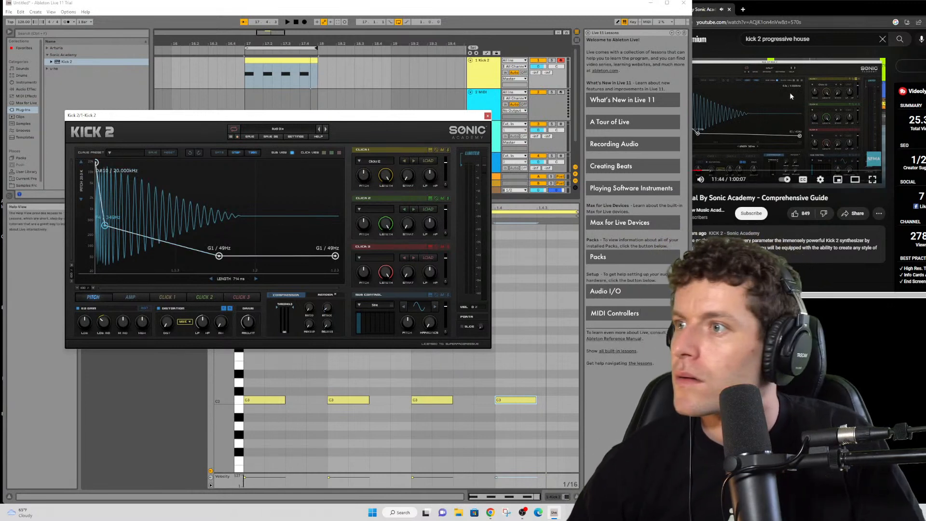
# - Play the tutorial on to 11:55, then lower the first pitch-envelope point to C10 / 16.744kHz and audition the kick loop
pyautogui.click(777, 94)
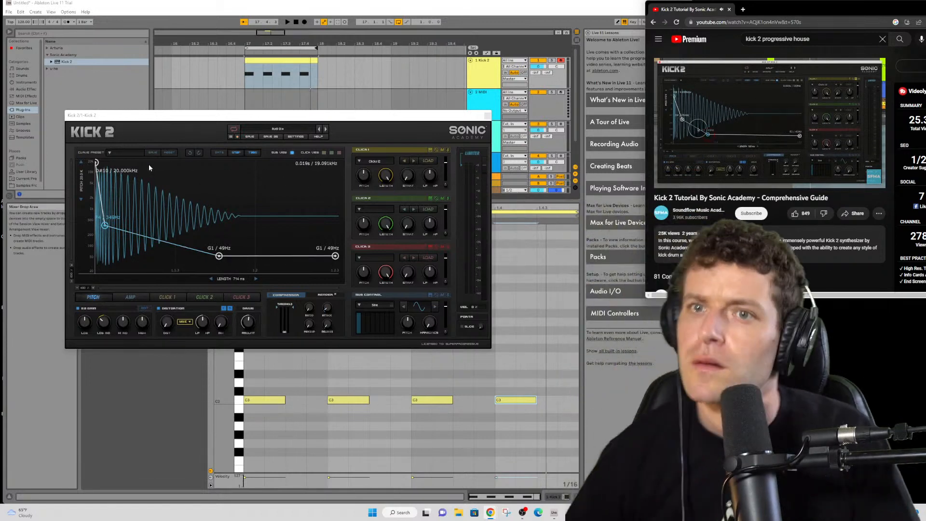
pyautogui.click(761, 123)
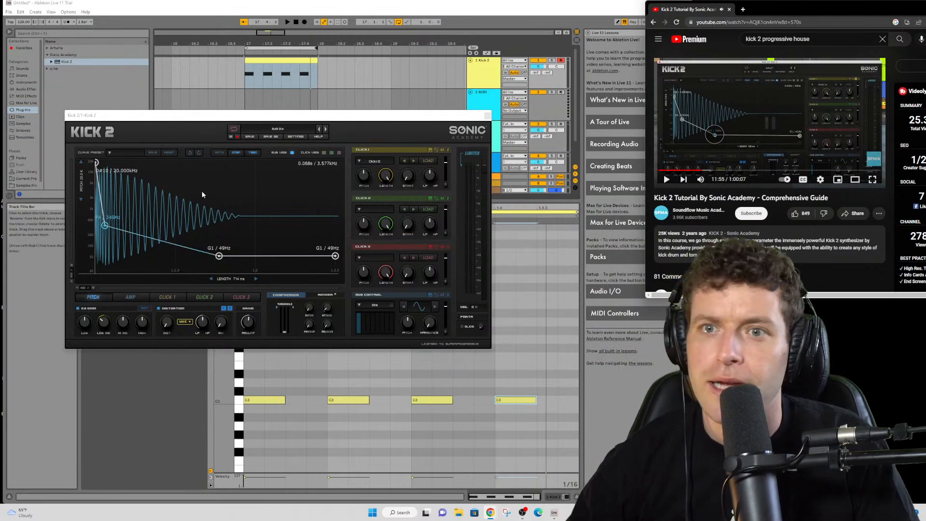
pyautogui.click(95, 166)
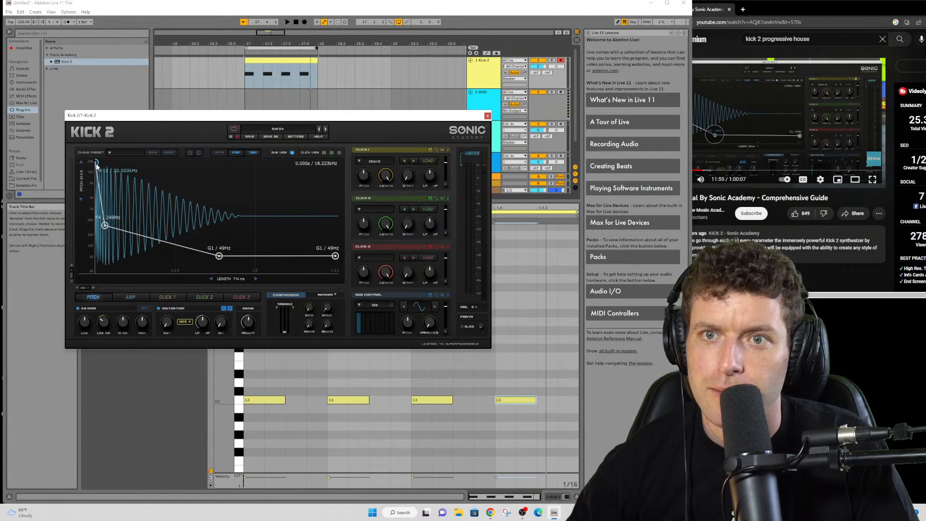
pyautogui.moveTo(96, 166)
pyautogui.mouseDown()
pyautogui.moveTo(96, 191)
pyautogui.moveTo(92, 164)
pyautogui.mouseUp()
pyautogui.press('space')
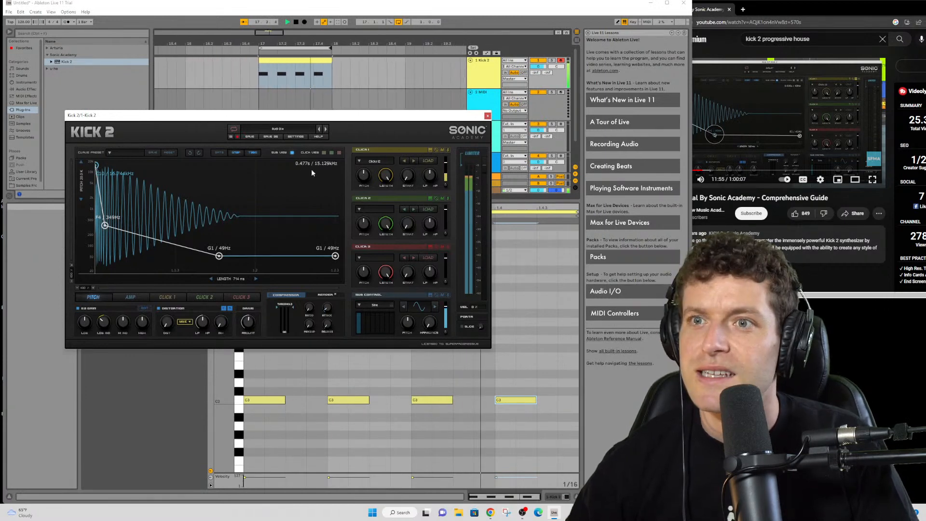
pyautogui.click(297, 22)
# - Resume the tutorial from 11:55 and watch the pitch-envelope explanation past 12:41
pyautogui.click(766, 123)
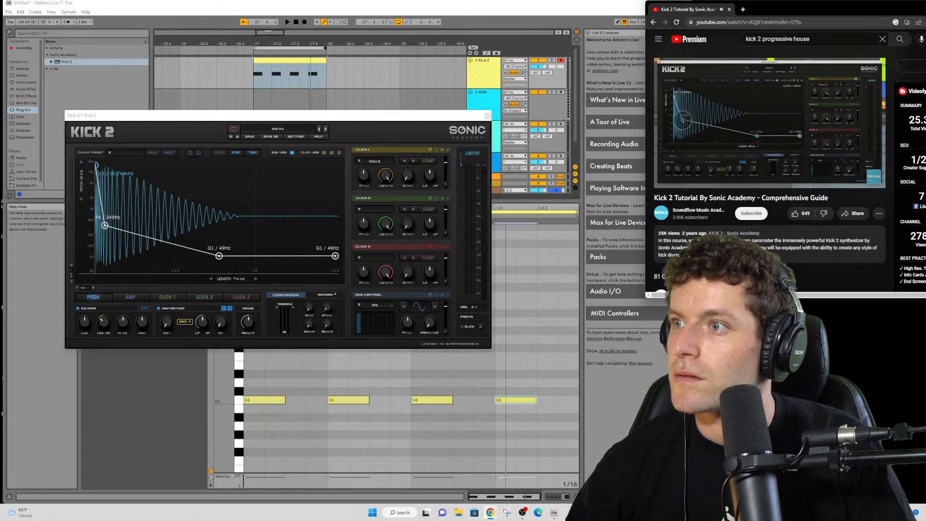
pyautogui.moveTo(684, 121)
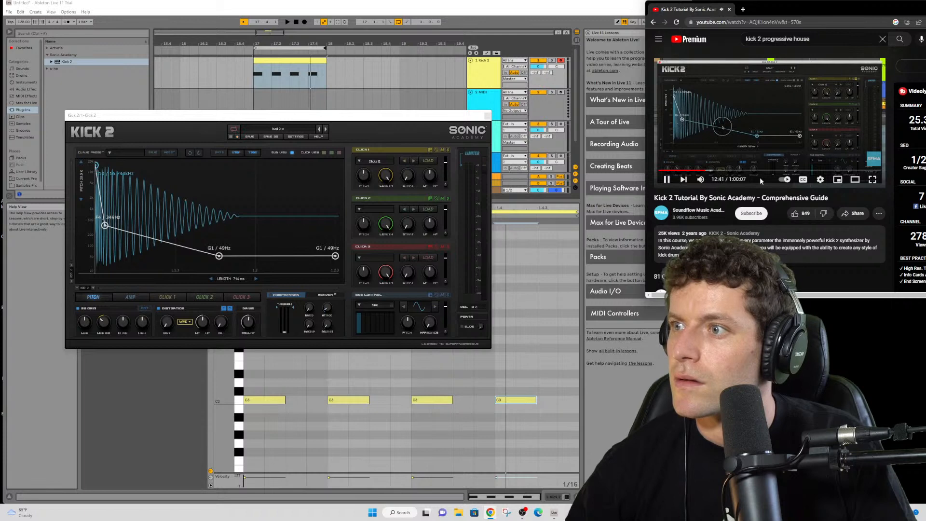
pyautogui.click(701, 144)
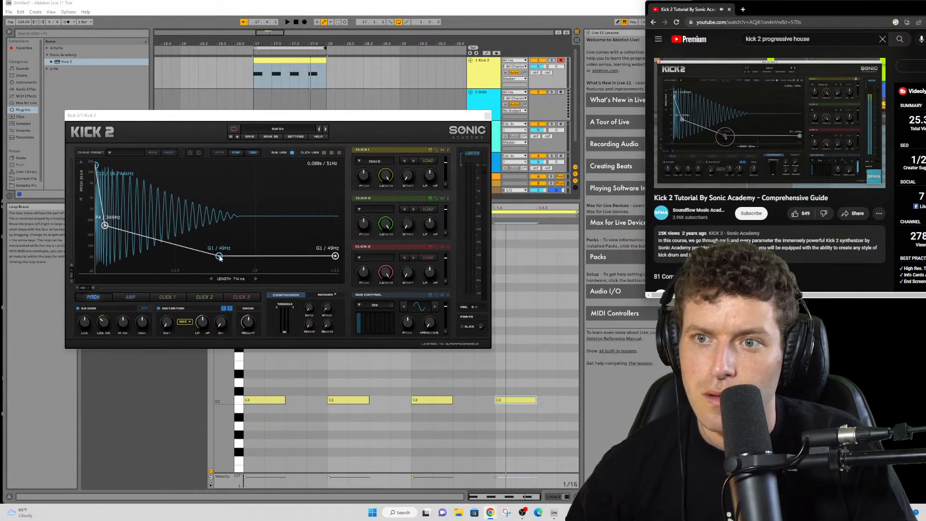
# - Move the third pitch-envelope point to about 0.145 s at G1 / 49Hz and audition the kick loop, pausing the tutorial at 13:00
pyautogui.moveTo(220, 258); pyautogui.dragTo(241, 256)
pyautogui.press('space')
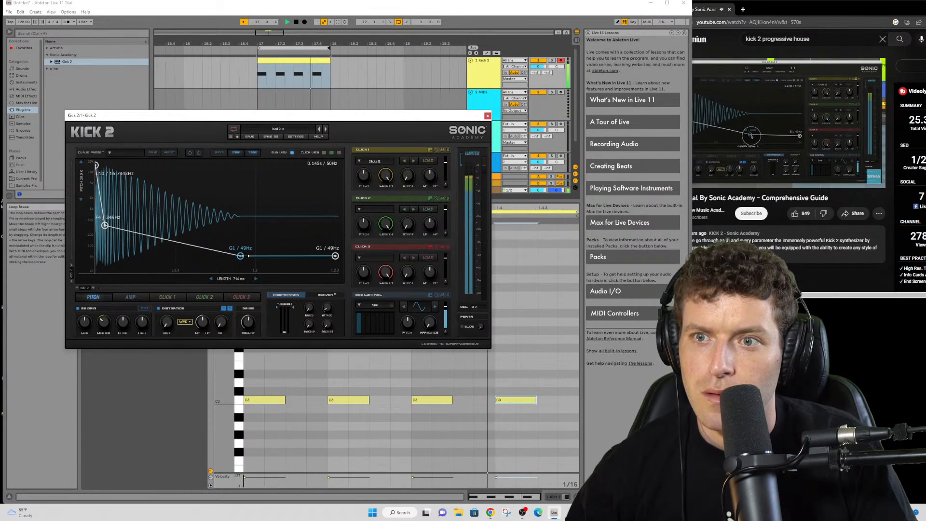
pyautogui.press('space')
pyautogui.click(719, 108)
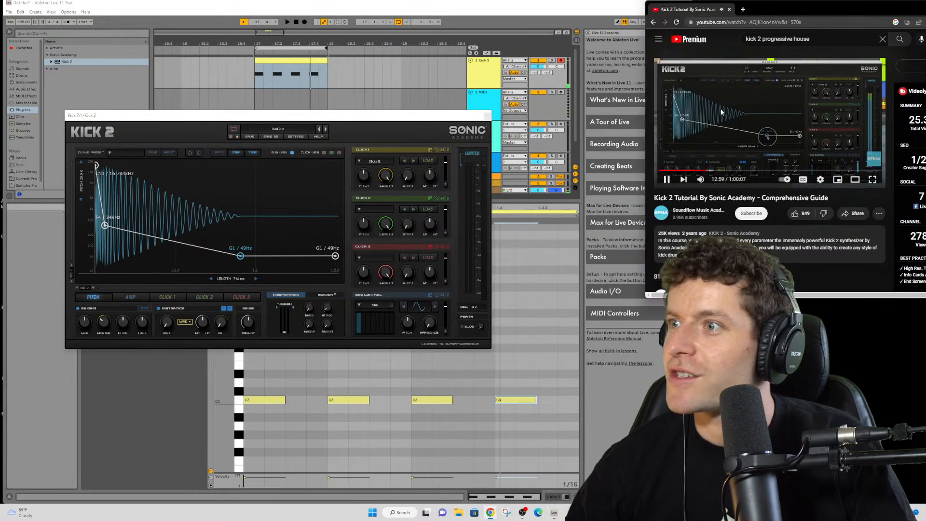
pyautogui.click(287, 23)
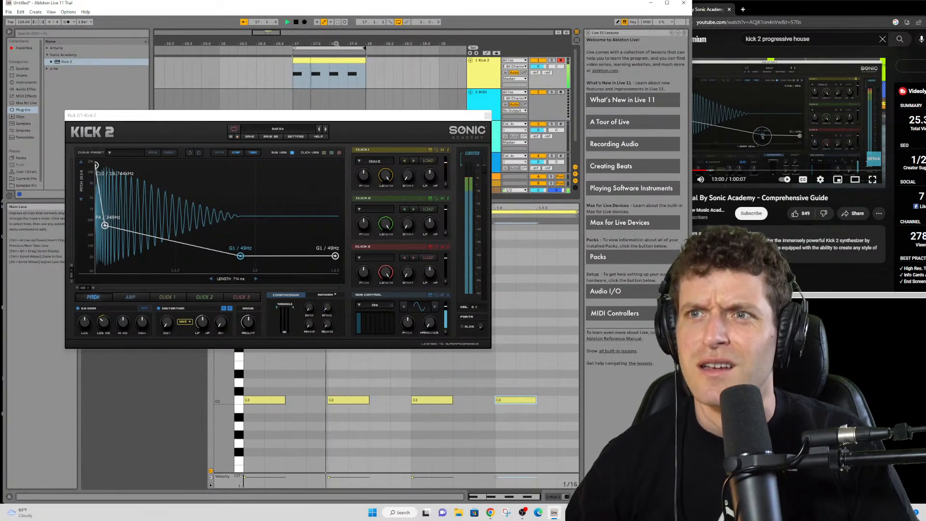
pyautogui.click(296, 22)
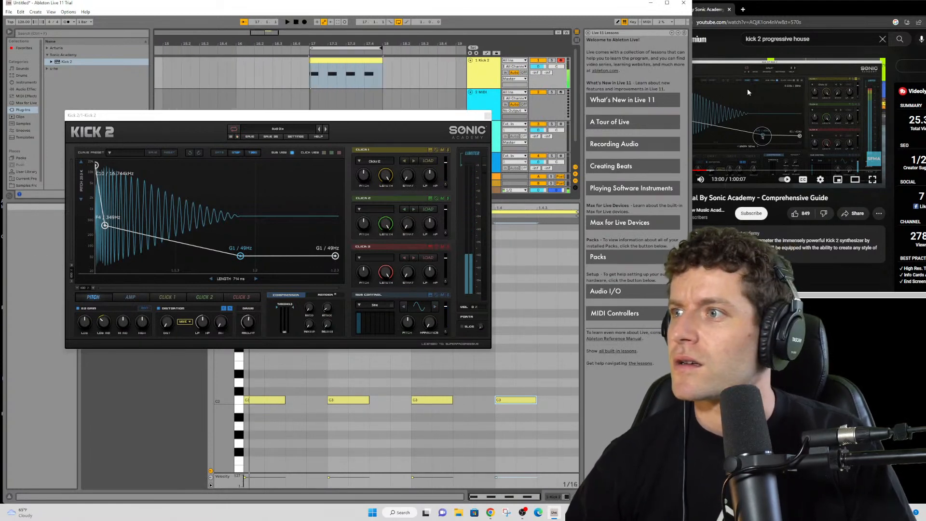
# - Watch the tutorial from 13:00 to 13:36 and pause it there
pyautogui.click(775, 135)
pyautogui.click(774, 135)
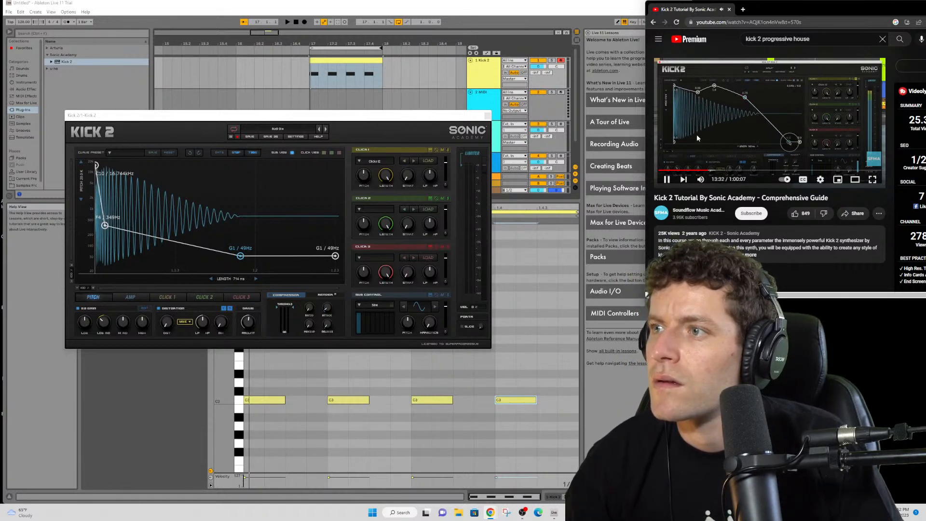
pyautogui.click(781, 121)
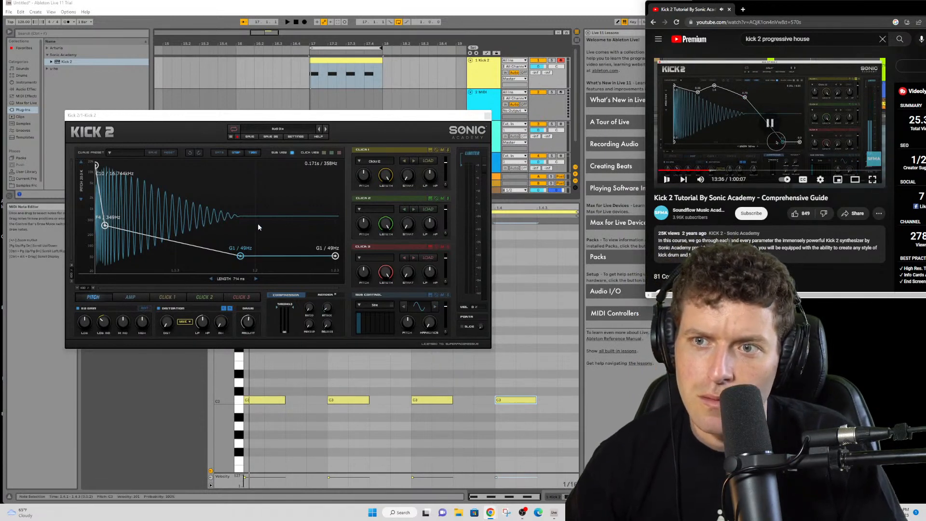
# - Shift the third pitch-envelope point back and forth while the kick loop plays, leaving it at about 0.18 s on F#1 / 46Hz
pyautogui.click(218, 211)
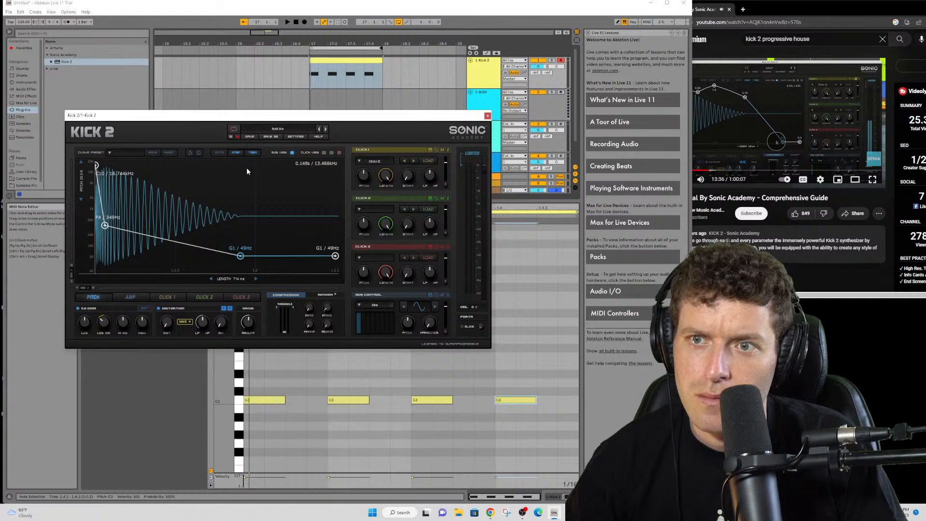
pyautogui.click(288, 22)
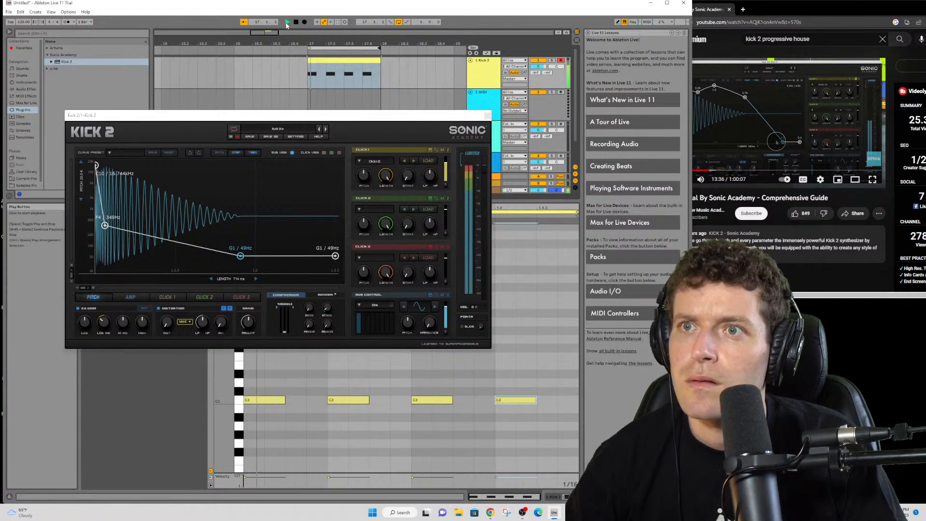
pyautogui.moveTo(241, 258)
pyautogui.mouseDown()
pyautogui.moveTo(270, 256)
pyautogui.moveTo(260, 257)
pyautogui.mouseUp()
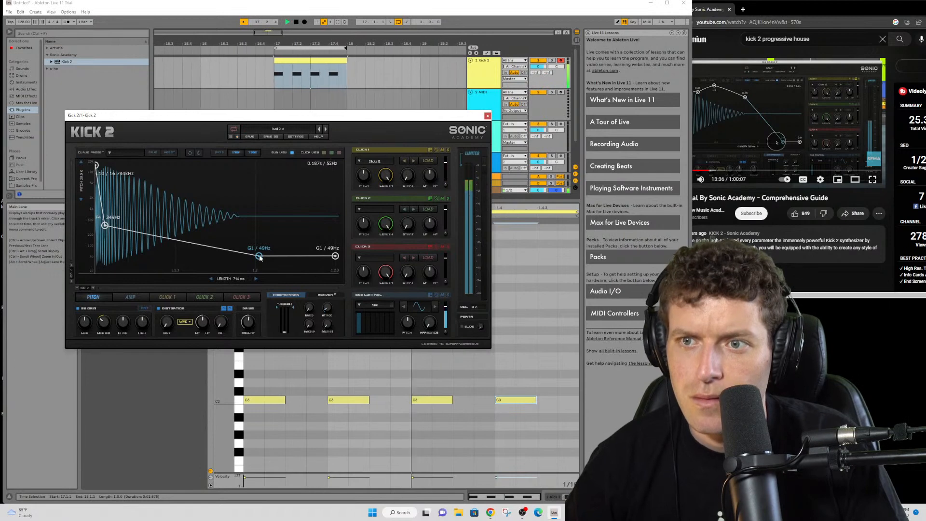
pyautogui.moveTo(260, 257)
pyautogui.mouseDown()
pyautogui.moveTo(236, 257)
pyautogui.moveTo(260, 257)
pyautogui.mouseUp()
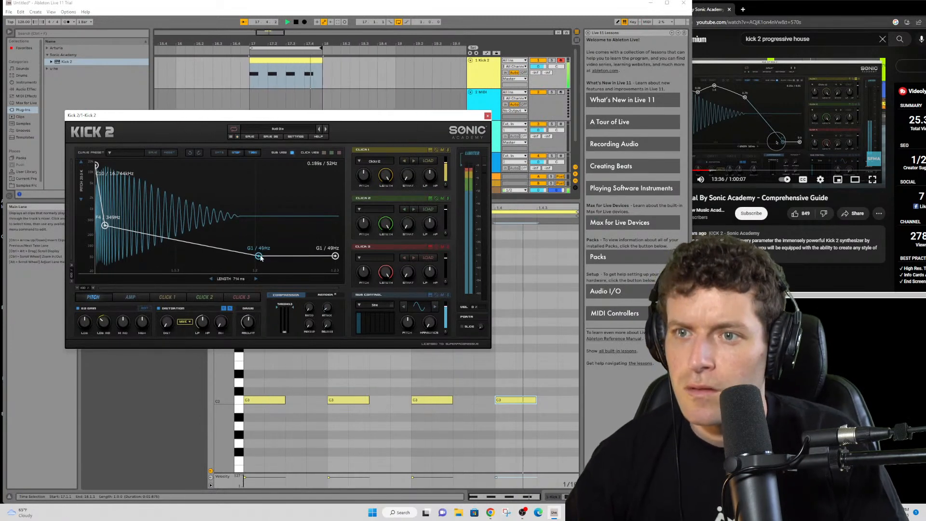
pyautogui.moveTo(261, 258); pyautogui.dragTo(229, 259)
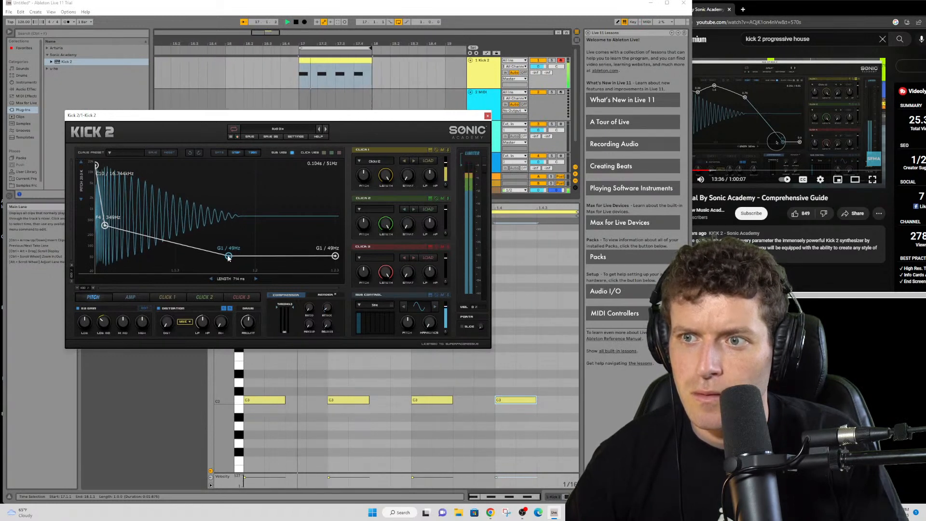
pyautogui.moveTo(229, 259); pyautogui.dragTo(257, 259)
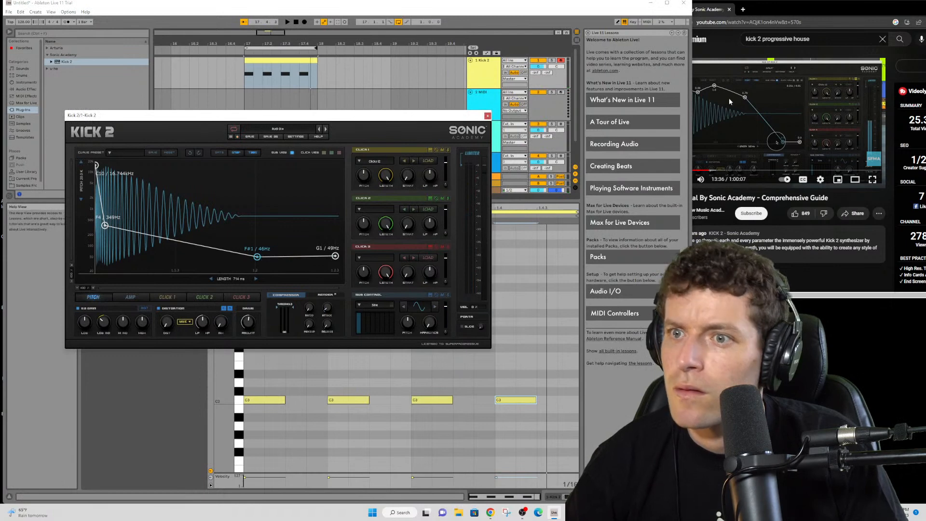
# - Play the tutorial to 13:38, and set the fifth point of Kick 2's amp envelope to 0.81
pyautogui.click(746, 120)
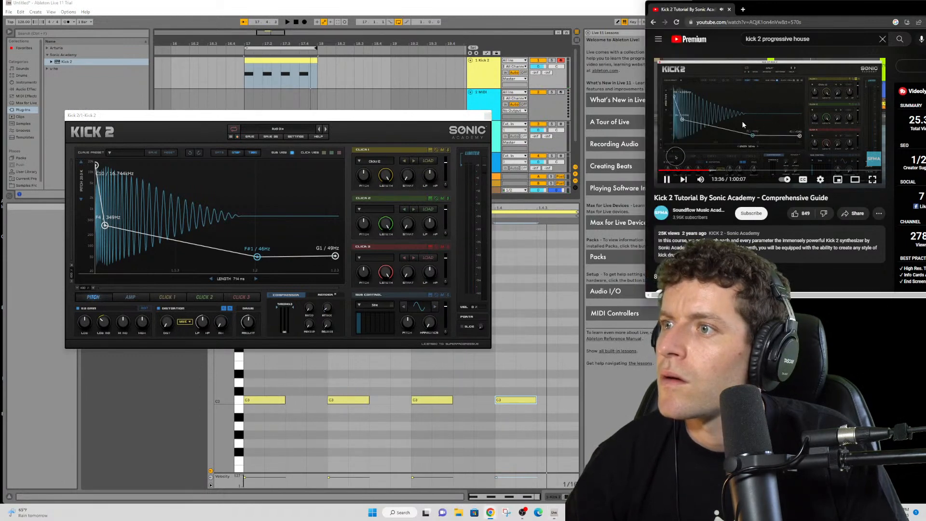
pyautogui.click(734, 120)
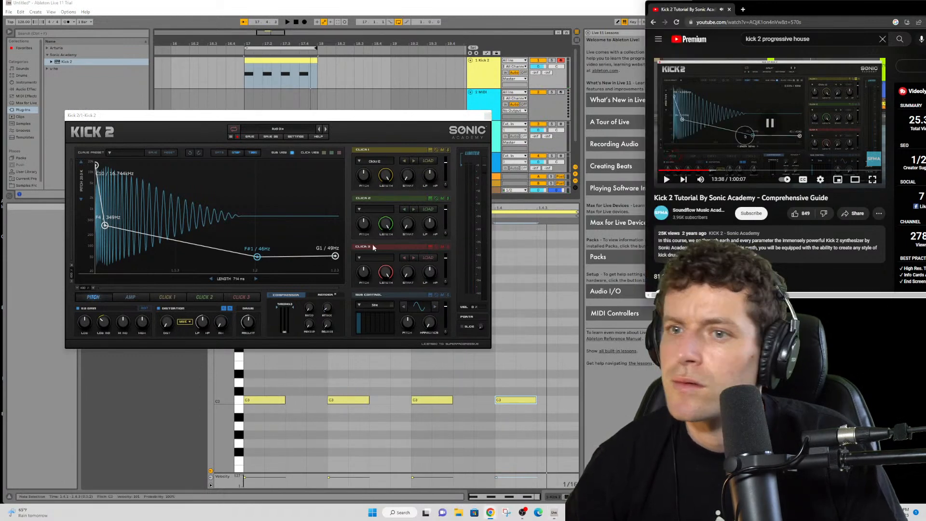
pyautogui.click(123, 297)
pyautogui.moveTo(234, 194); pyautogui.dragTo(225, 195)
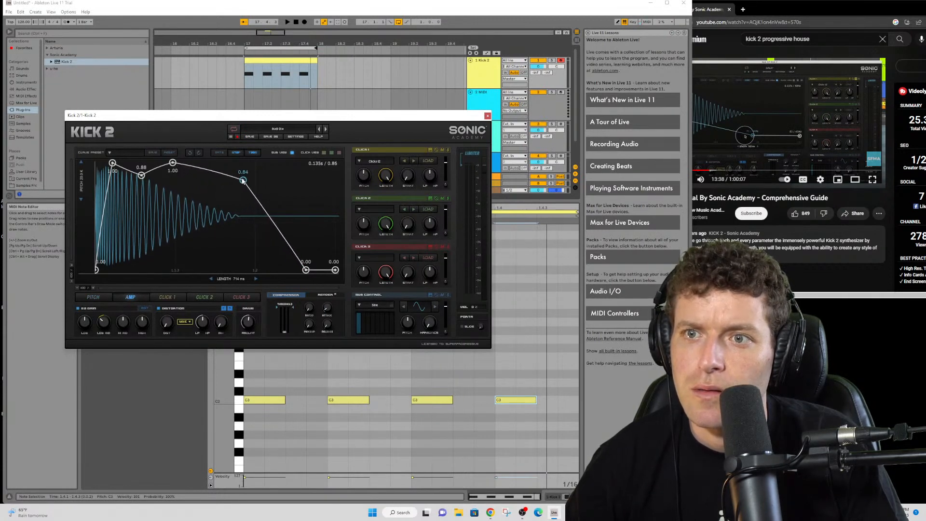
pyautogui.moveTo(229, 185); pyautogui.dragTo(223, 187)
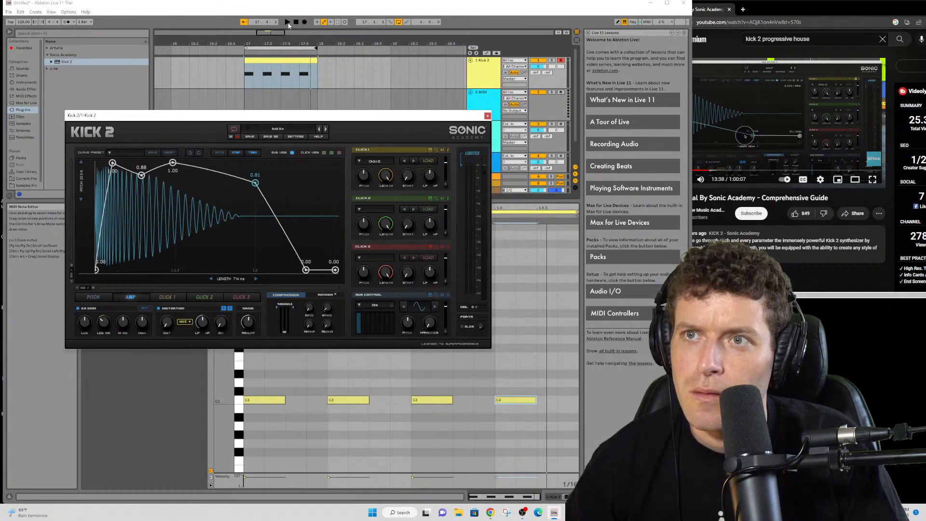
# - Reshape the amp-envelope tail while the loop plays, setting the fifth point to 0.78 and the sixth to 0.00 at about 0.21 s
pyautogui.click(287, 22)
pyautogui.moveTo(255, 182)
pyautogui.mouseDown()
pyautogui.moveTo(198, 195)
pyautogui.moveTo(245, 188)
pyautogui.mouseUp()
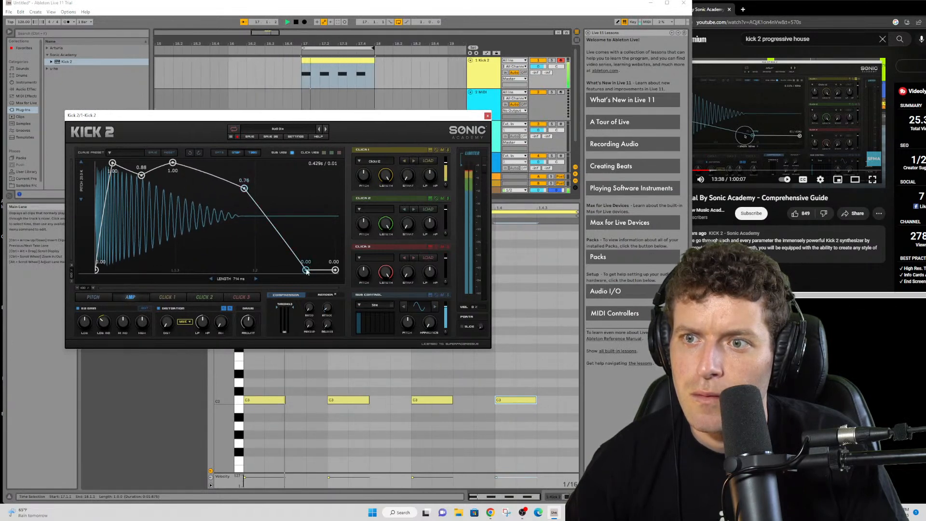
pyautogui.moveTo(307, 271); pyautogui.dragTo(267, 273)
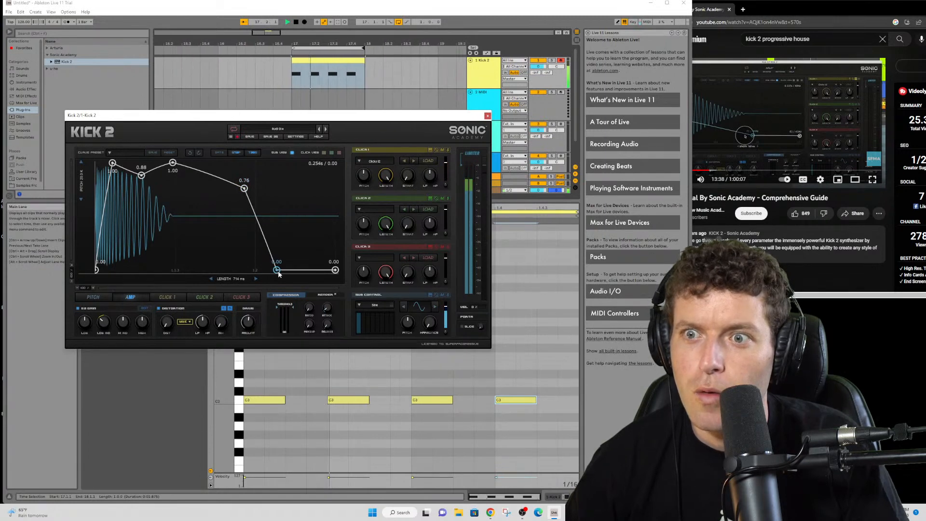
pyautogui.moveTo(268, 273); pyautogui.dragTo(318, 273)
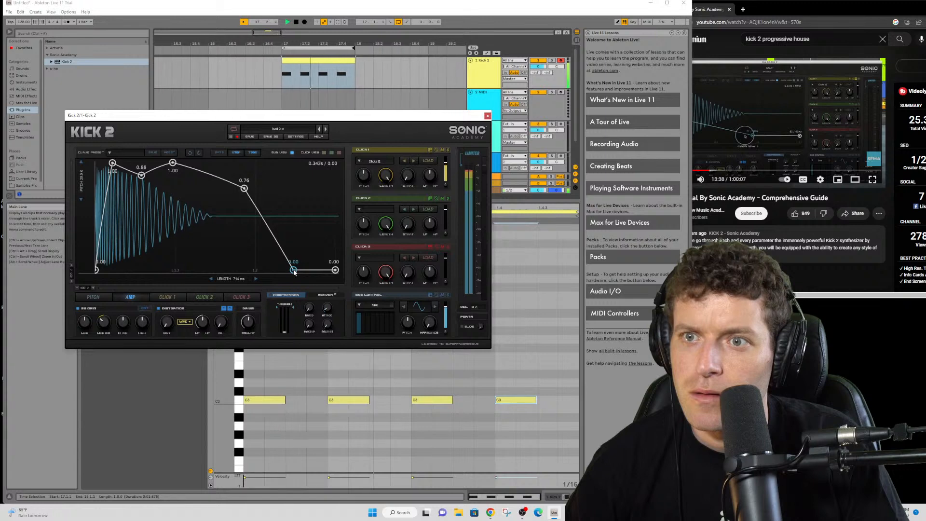
pyautogui.moveTo(295, 273); pyautogui.dragTo(268, 273)
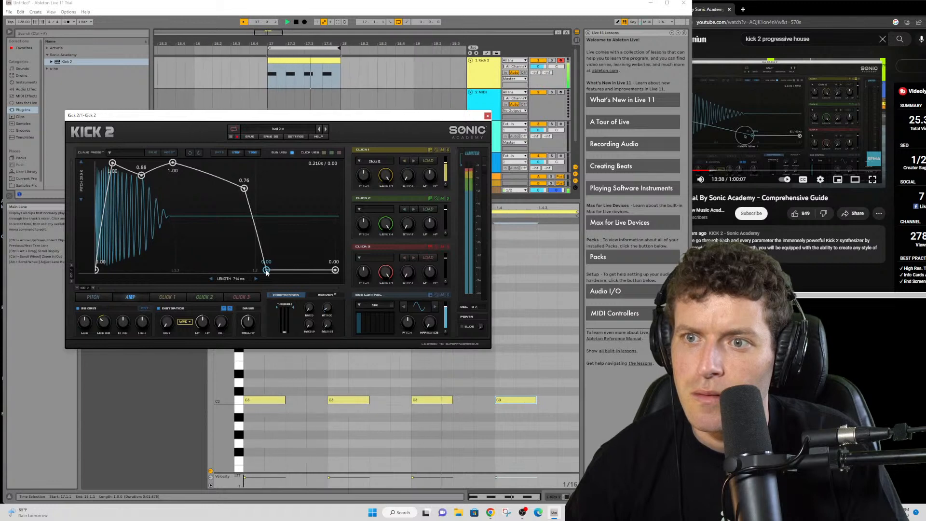
pyautogui.moveTo(244, 188)
pyautogui.mouseDown()
pyautogui.moveTo(239, 194)
pyautogui.moveTo(246, 186)
pyautogui.mouseUp()
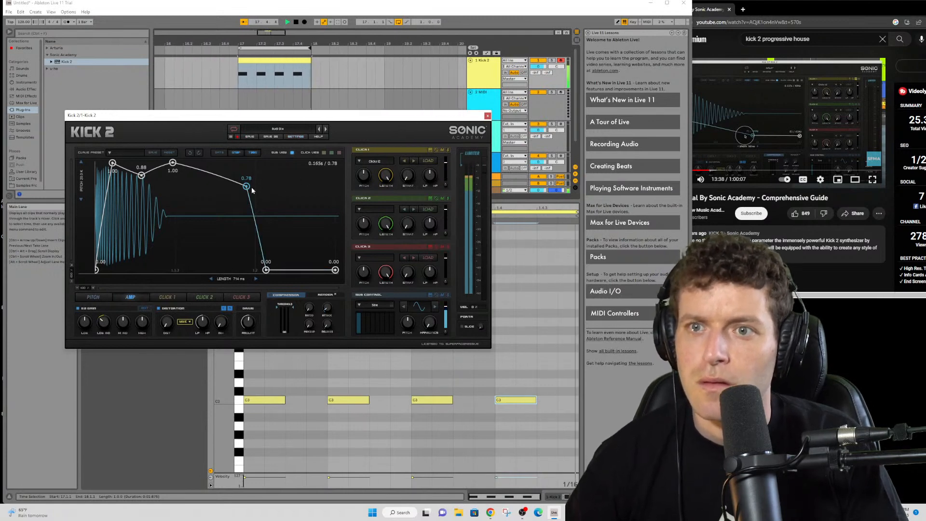
pyautogui.moveTo(246, 187)
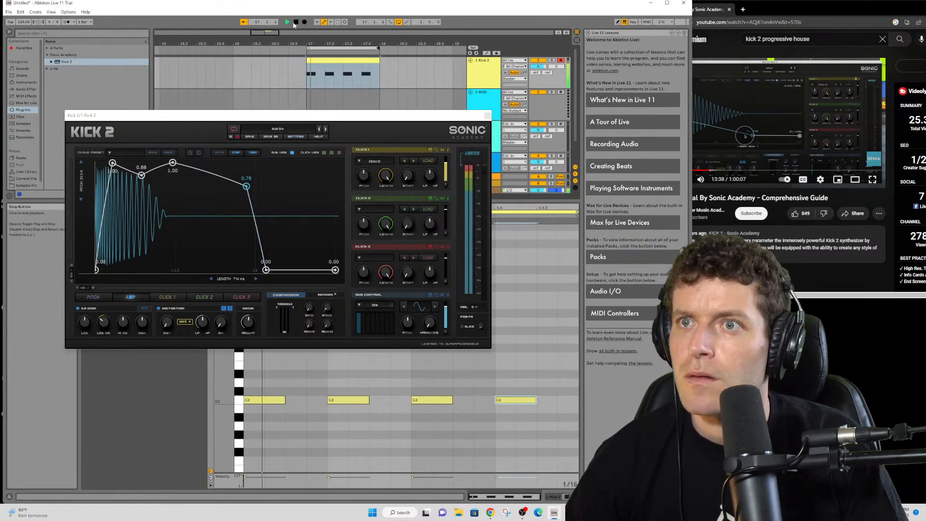
# - Play the tutorial on to 14:28 while setting the third pitch-envelope point to G1 / 49Hz and the amp envelope's fifth and sixth points to 0.77 and 0.04
pyautogui.click(732, 132)
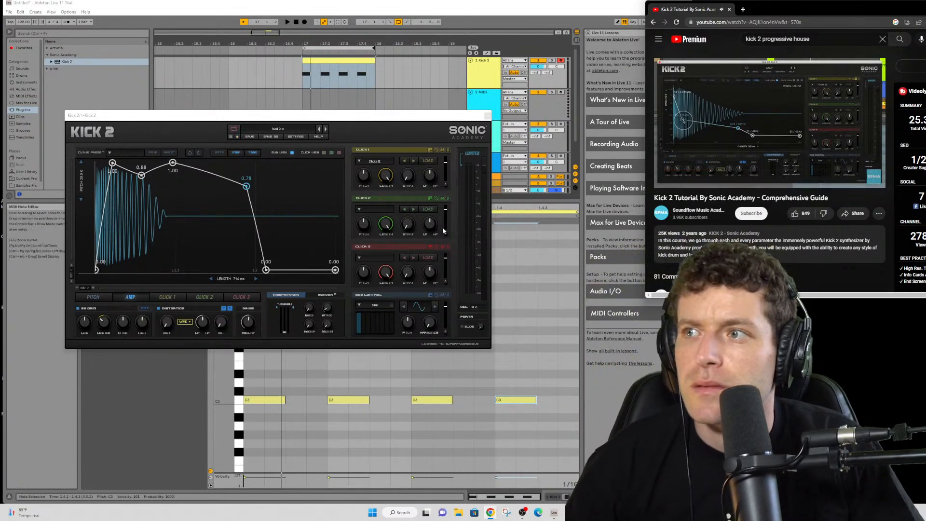
pyautogui.click(102, 299)
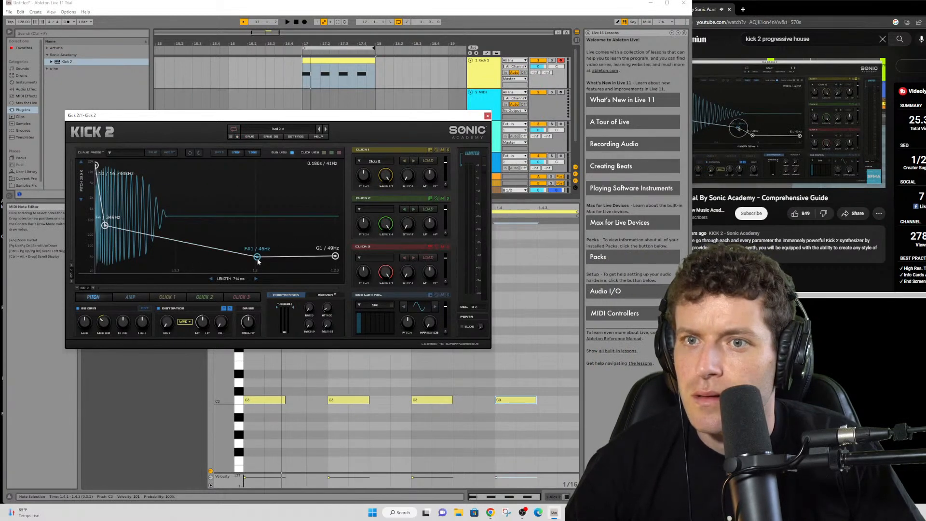
pyautogui.moveTo(258, 259); pyautogui.dragTo(256, 260)
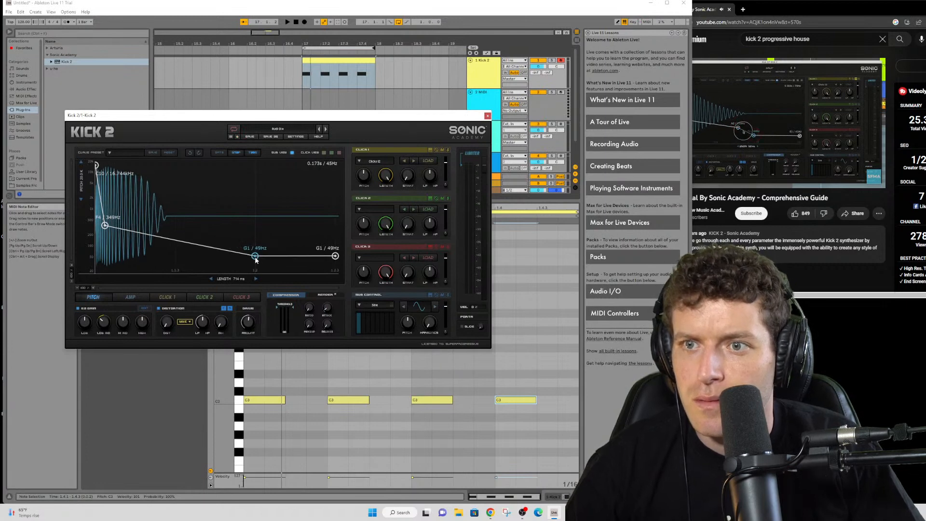
pyautogui.click(130, 297)
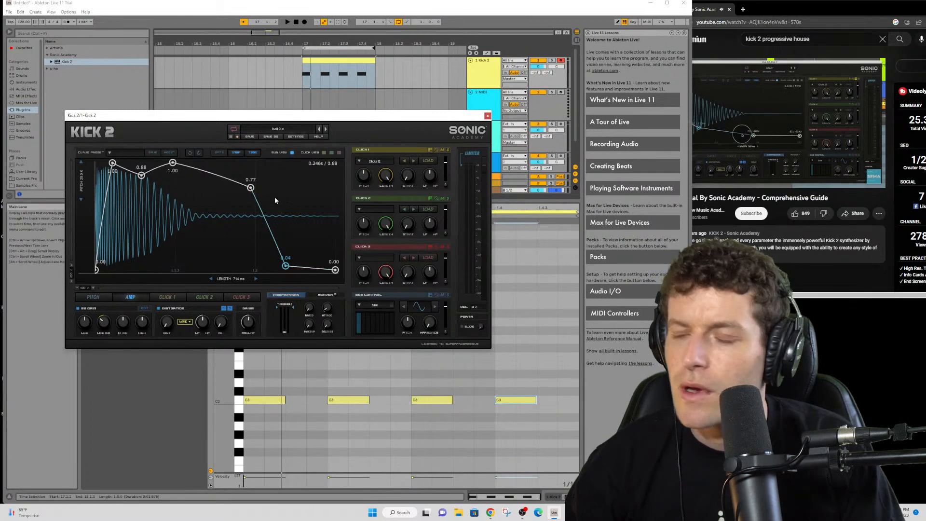
pyautogui.click(745, 147)
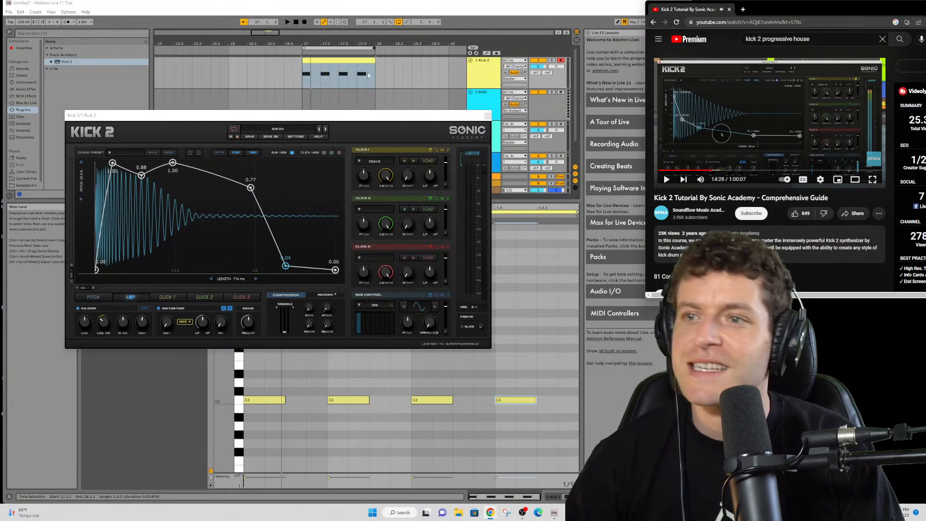
# - Search Google for "sub fundamental" in the new browser tab, and open Wikipedia's Undertone series article at a smaller zoom
pyautogui.click(742, 9)
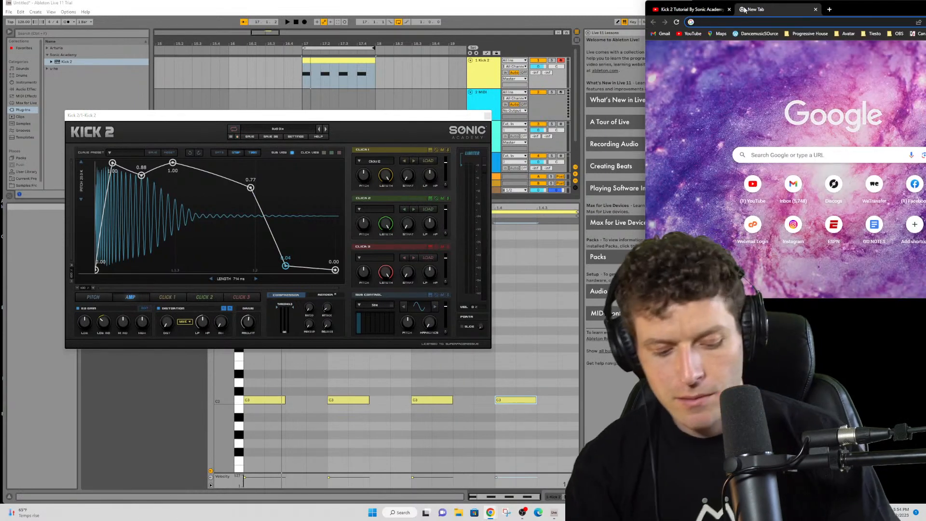
pyautogui.write('sub fundamental')
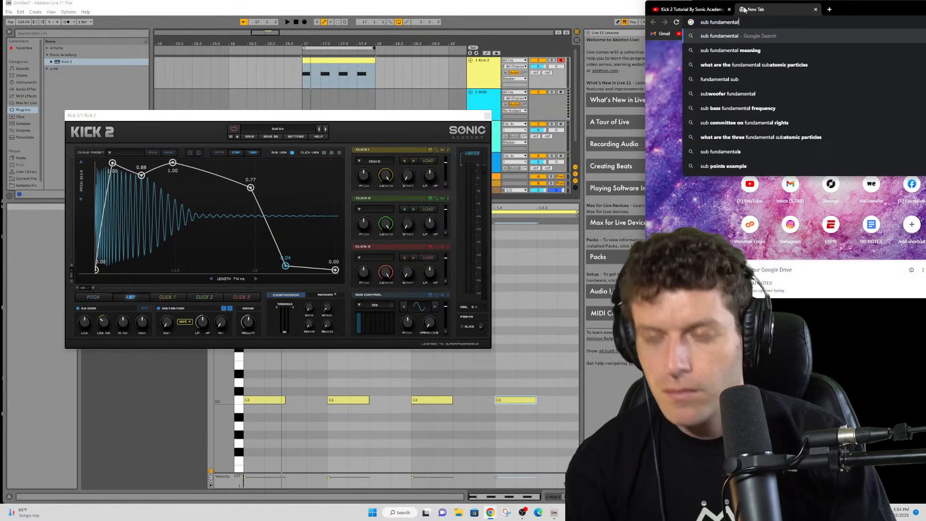
pyautogui.press('Return')
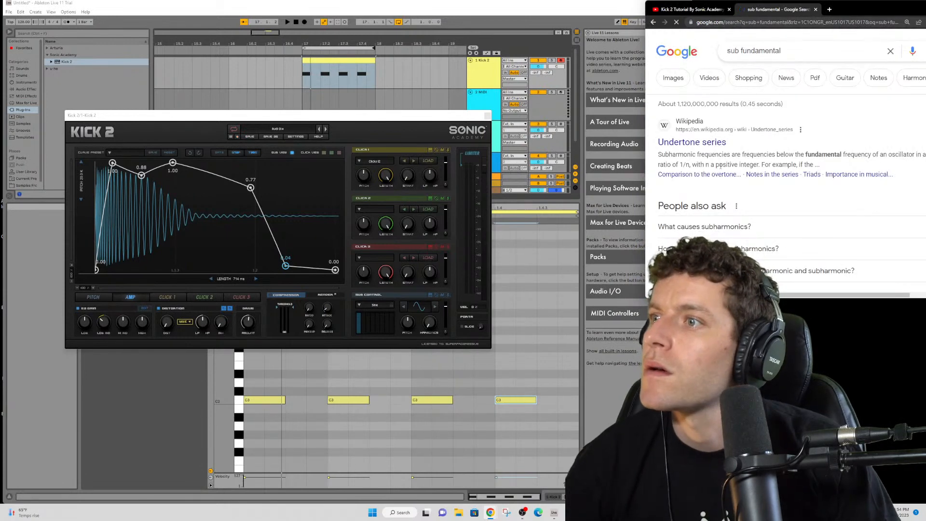
pyautogui.click(713, 141)
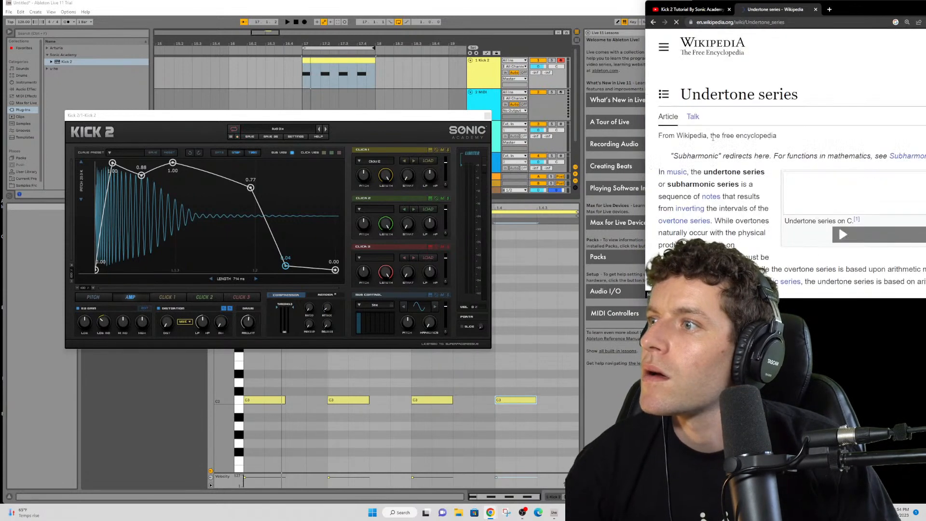
pyautogui.hotkey('ctrl', '-')
pyautogui.hotkey('ctrl', '-')
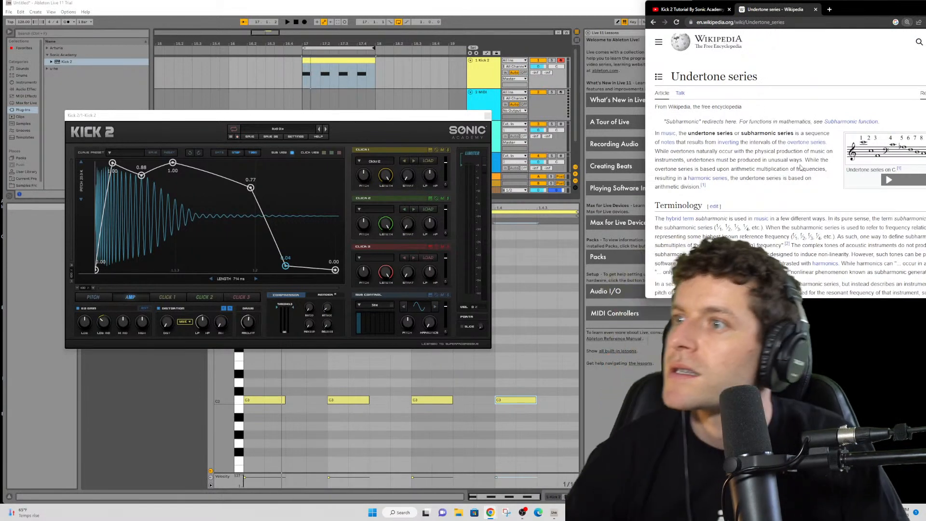
# - Return to the "sub fundamental" search results and look through the related questions on subharmonics
pyautogui.click(653, 22)
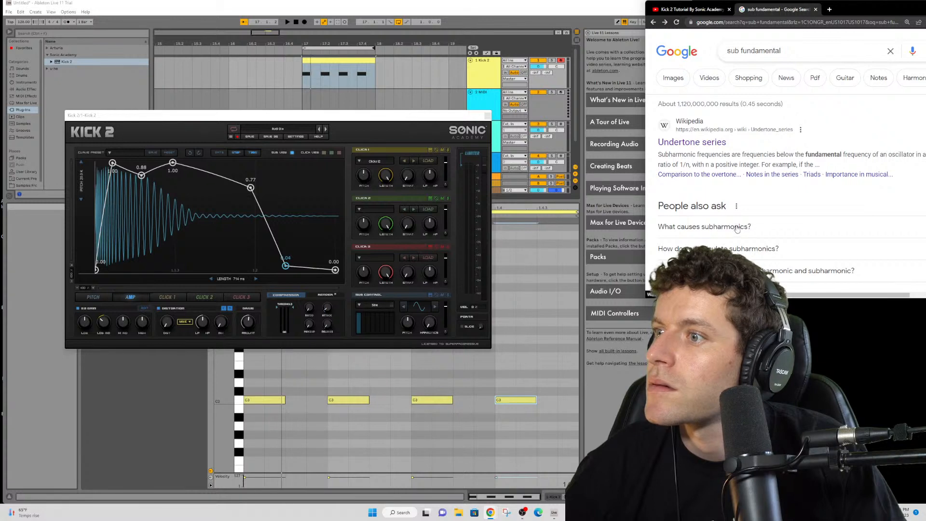
pyautogui.scroll(-1, 744, 215)
pyautogui.scroll(-2, 743, 207)
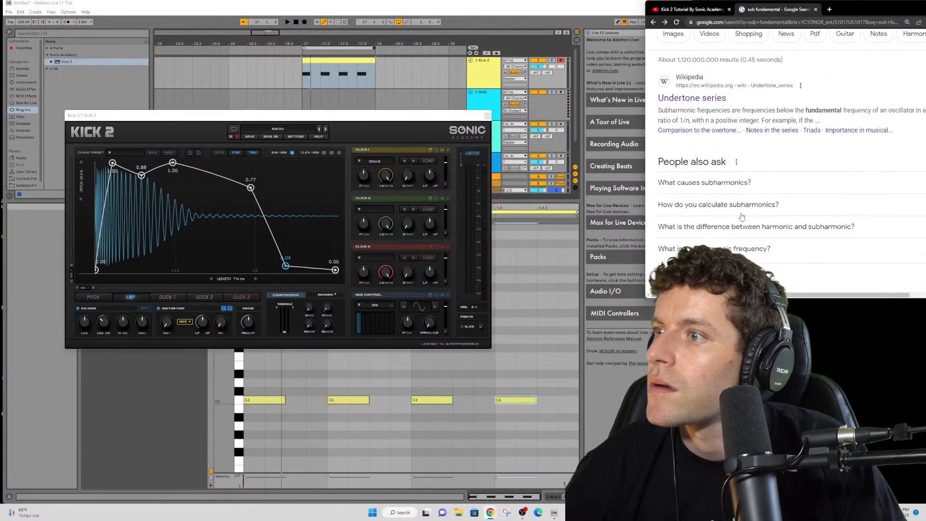
pyautogui.scroll(3, 735, 122)
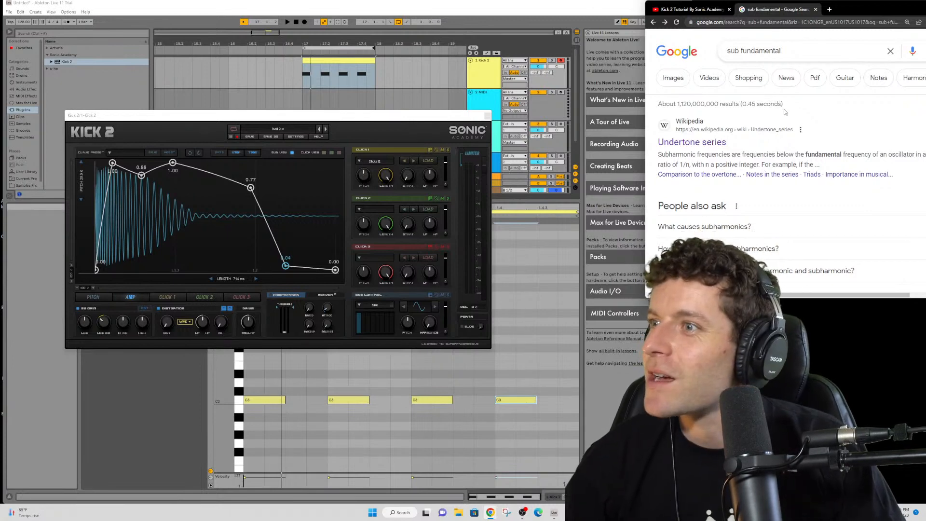
pyautogui.scroll(-1, 746, 207)
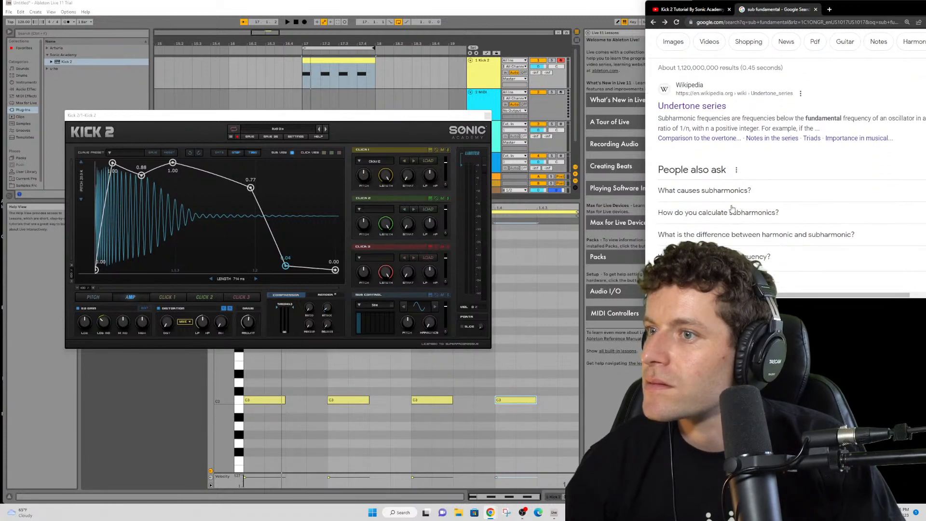
# - Set the pitch envelope's second point to G4 / 392Hz and its first to G9 / 12.544kHz, and audition the kick loop
pyautogui.click(155, 279)
pyautogui.click(93, 297)
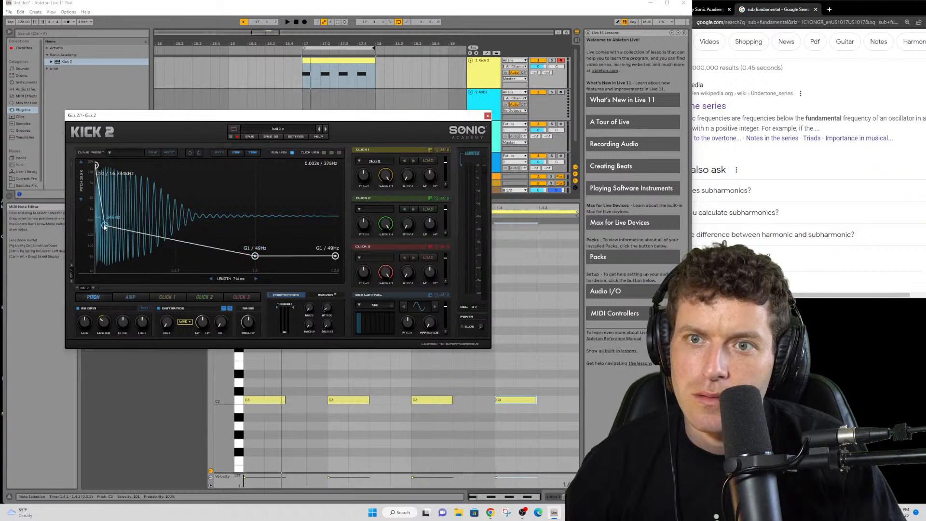
pyautogui.moveTo(105, 228); pyautogui.dragTo(104, 225)
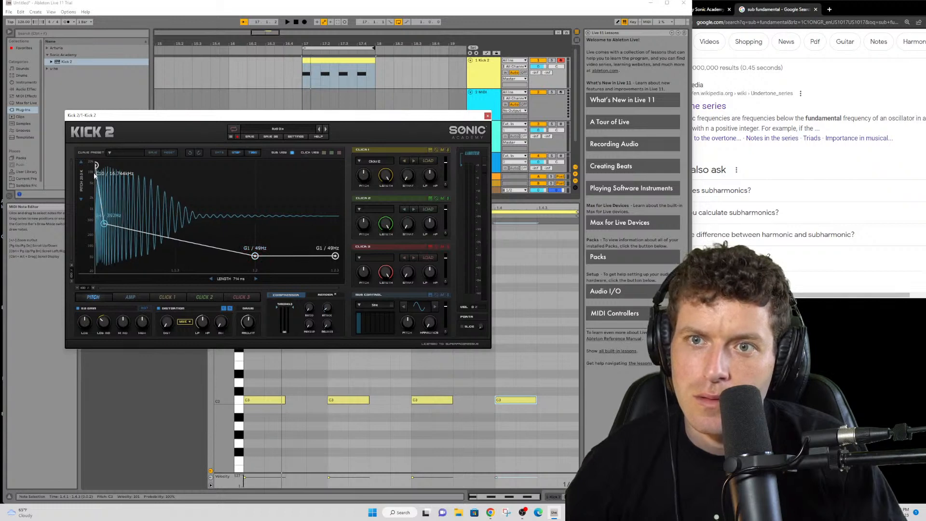
pyautogui.moveTo(96, 167); pyautogui.dragTo(98, 172)
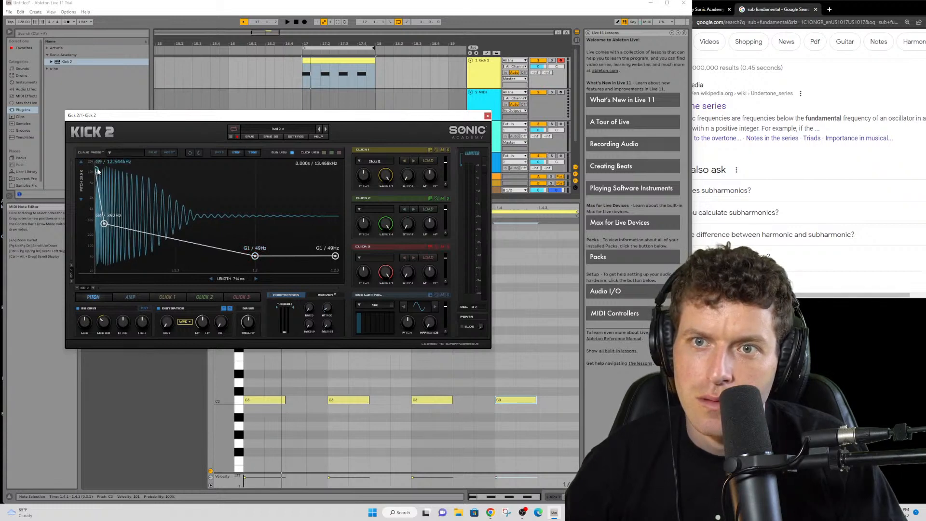
pyautogui.press('space')
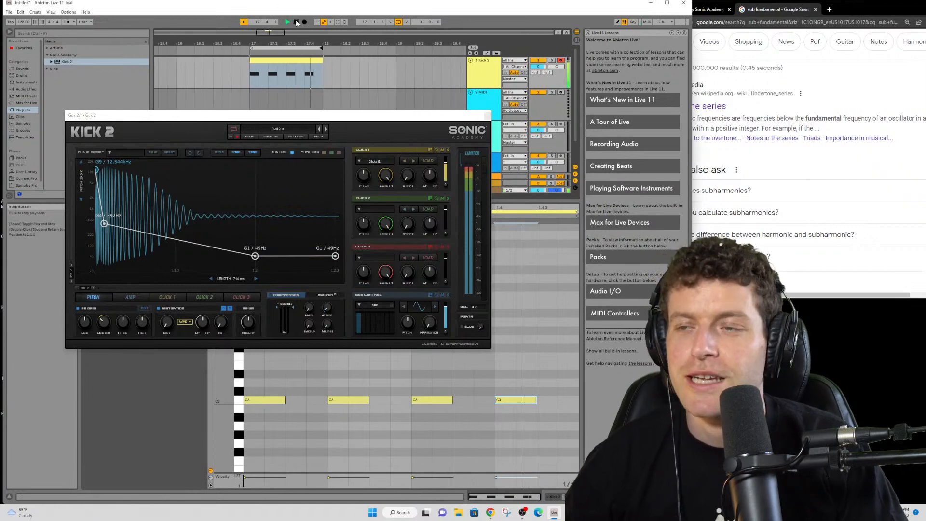
pyautogui.press('space')
# - Switch back to the Kick 2 tutorial in the browser and watch the mid-range punch section to 15:11
pyautogui.click(724, 85)
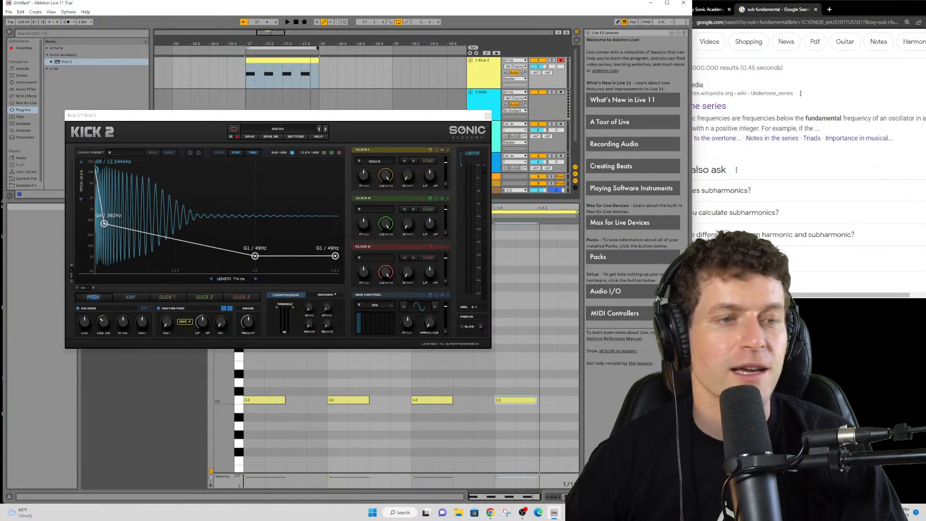
pyautogui.click(848, 81)
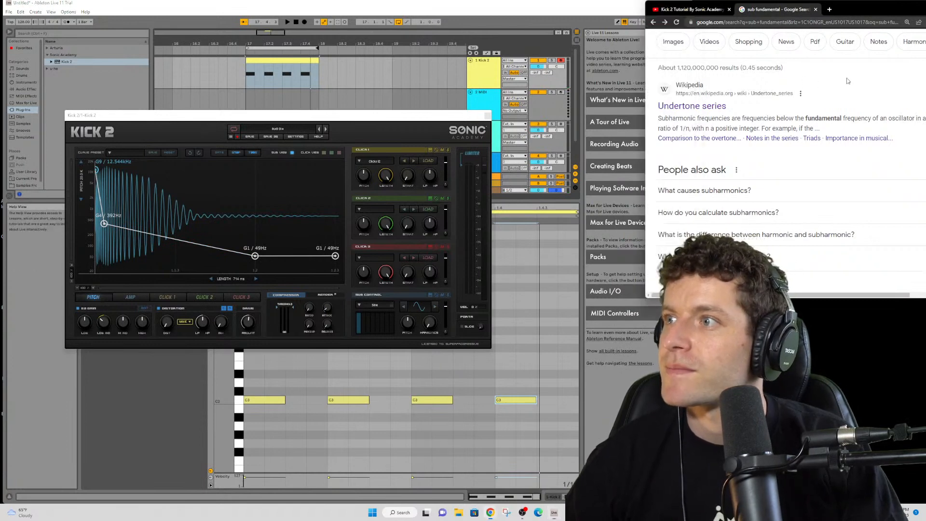
pyautogui.click(690, 9)
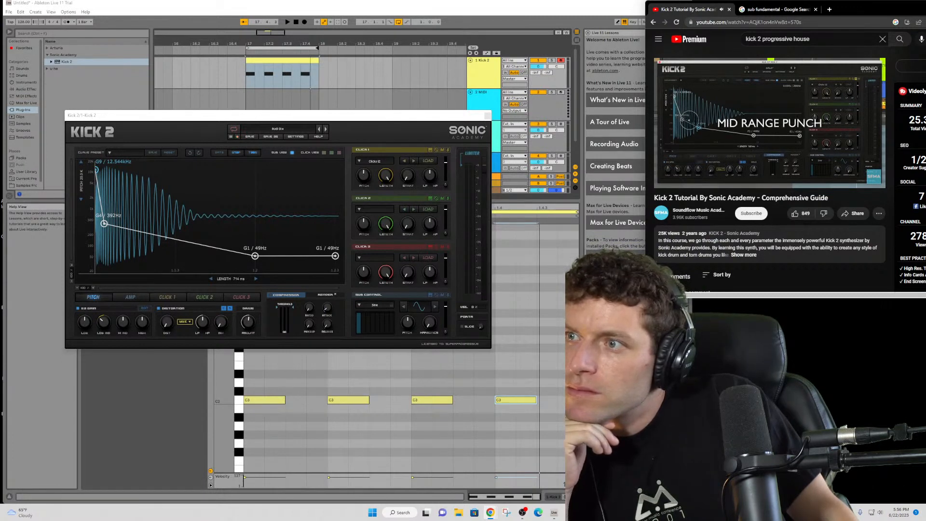
pyautogui.moveTo(743, 123)
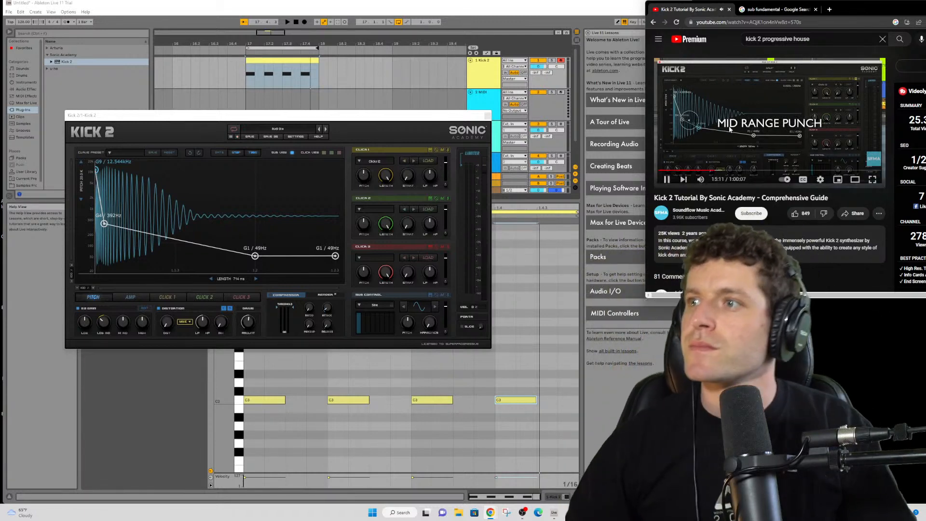
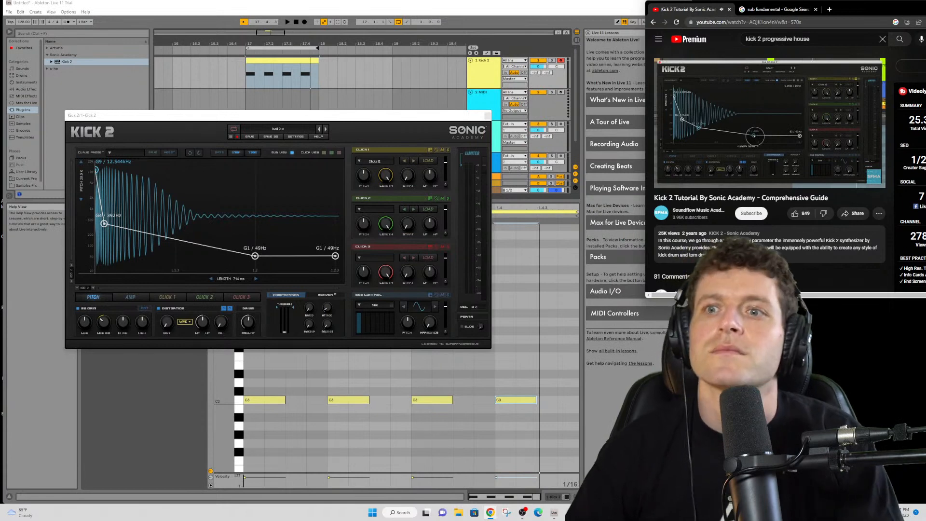
# - Show Kick 2's amp envelope and play the kick loop to compare it with the tutorial
pyautogui.click(126, 298)
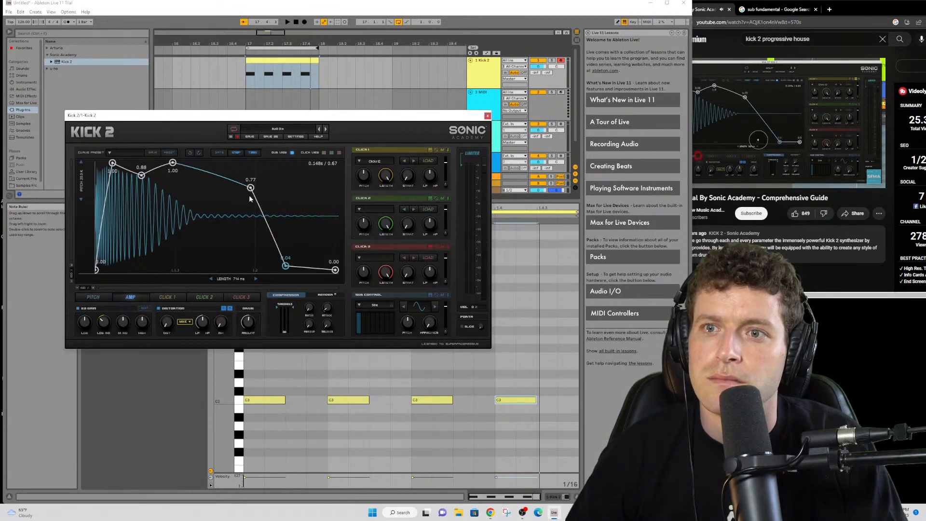
pyautogui.click(289, 23)
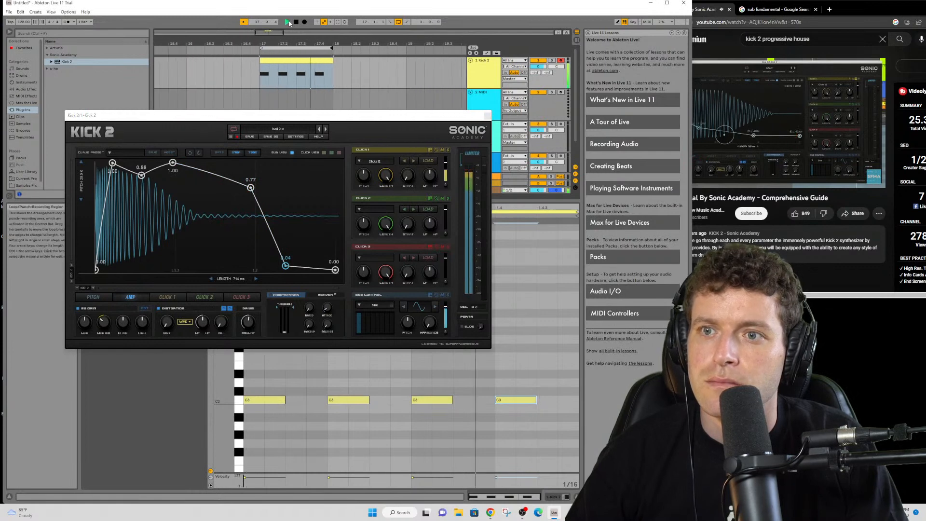
pyautogui.click(295, 22)
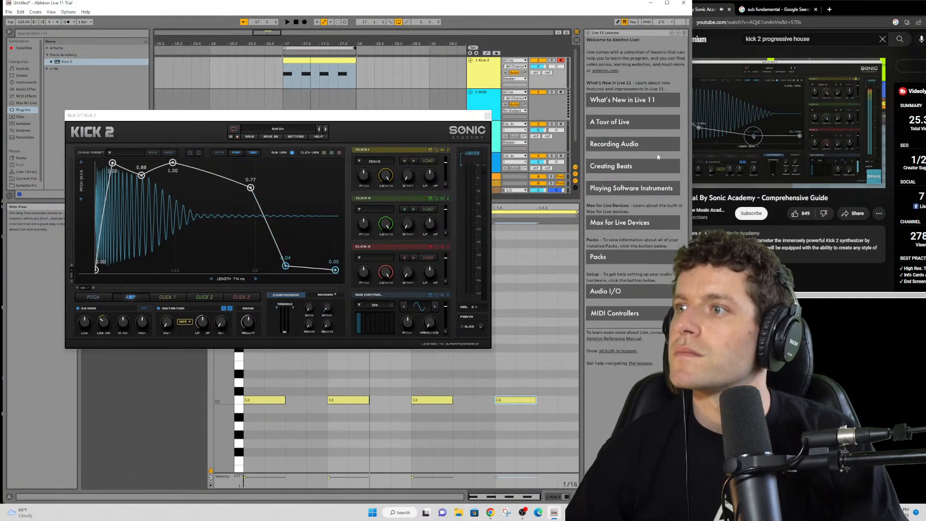
pyautogui.moveTo(791, 133)
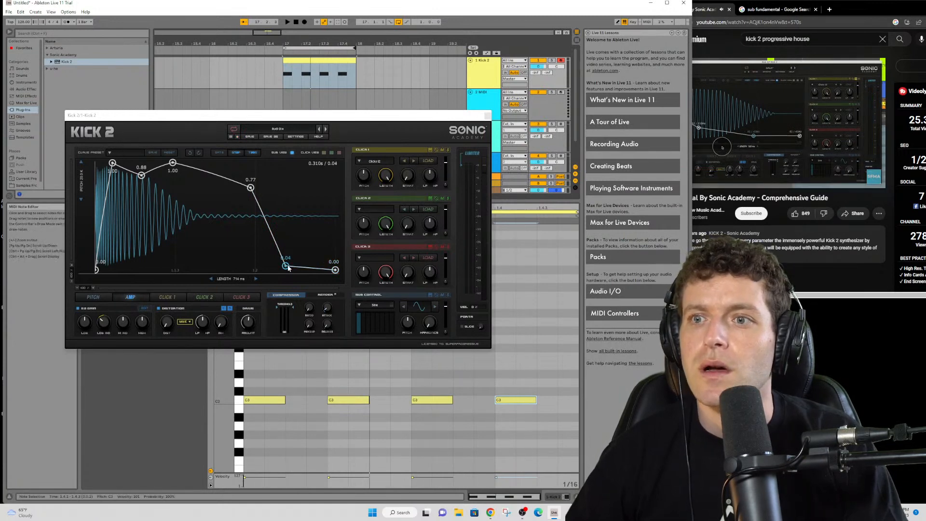
# - Show Kick 2's pitch envelope and follow the tutorial's pitch-shaping section to 19:31
pyautogui.click(93, 297)
pyautogui.moveTo(787, 84)
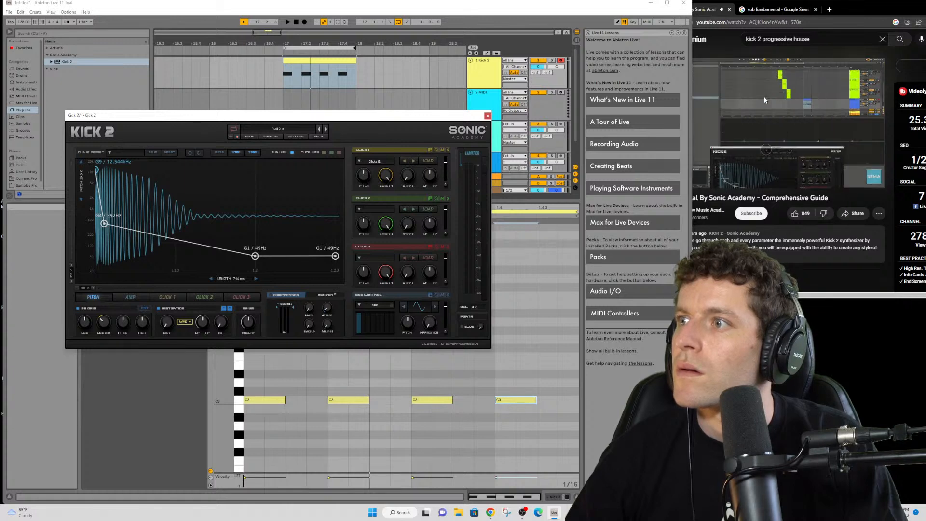
pyautogui.moveTo(757, 97)
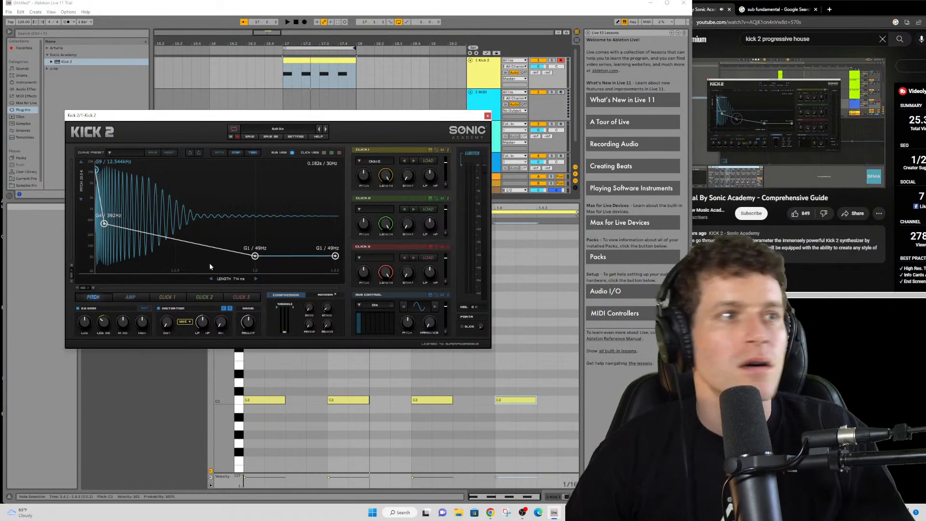
pyautogui.hotkey('shift', '?')
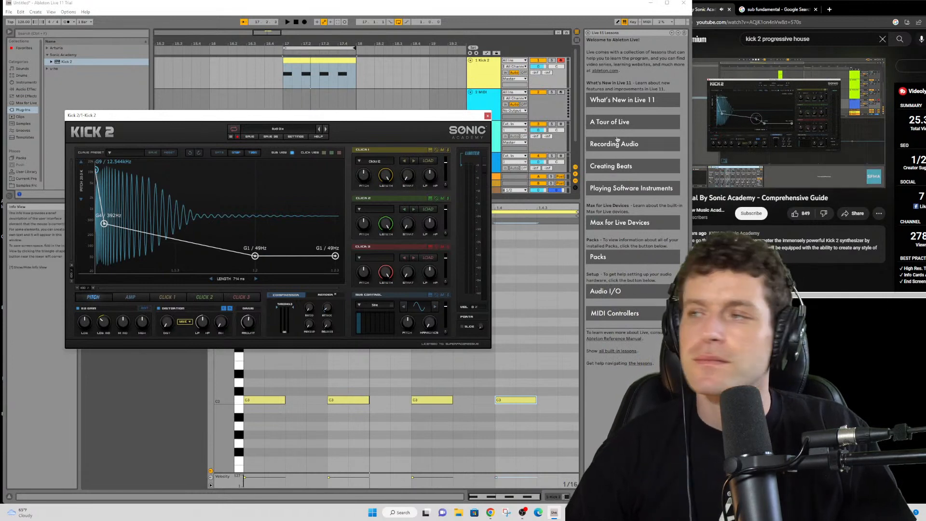
pyautogui.hotkey('shift', '?')
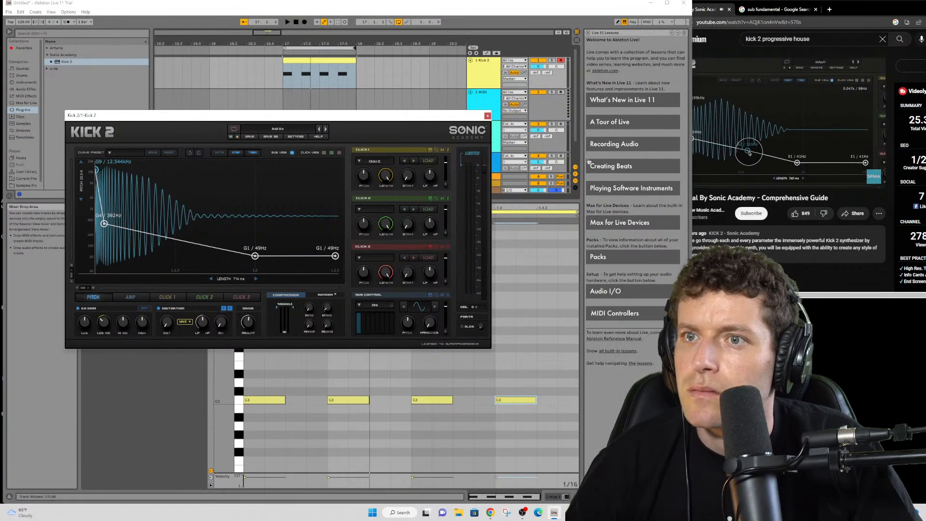
pyautogui.moveTo(821, 139)
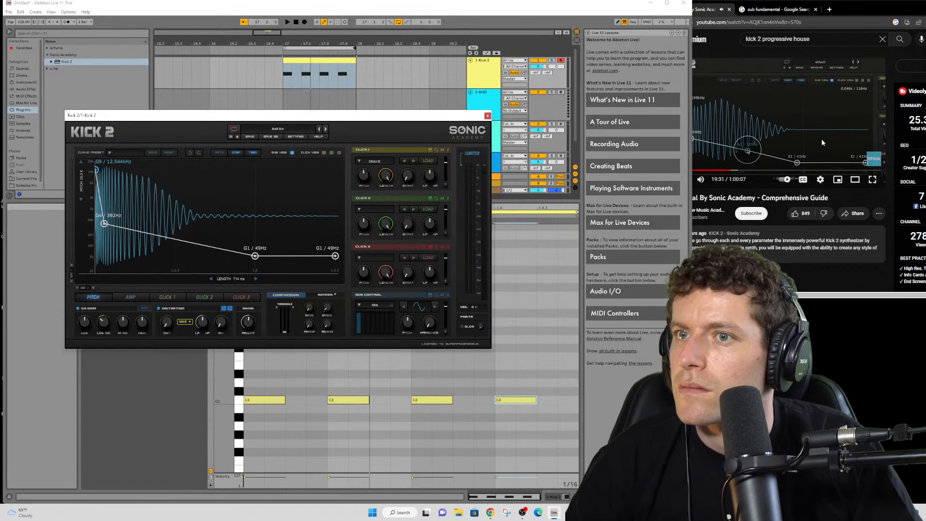
# - Skip through the tutorial in five-second jumps from 19:33 to just past 22:03, watching in between
pyautogui.click(822, 138)
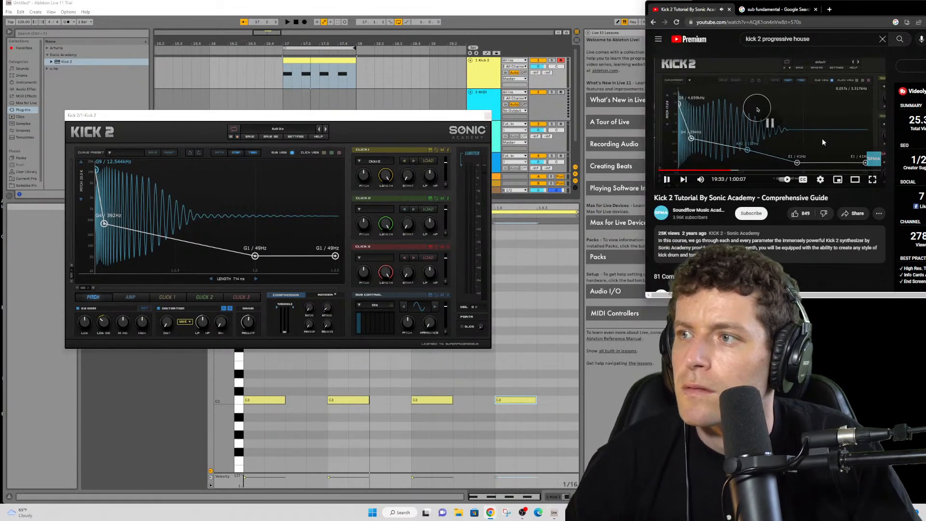
pyautogui.press('space')
pyautogui.press('Right')
pyautogui.press('Right')
pyautogui.press('Right')
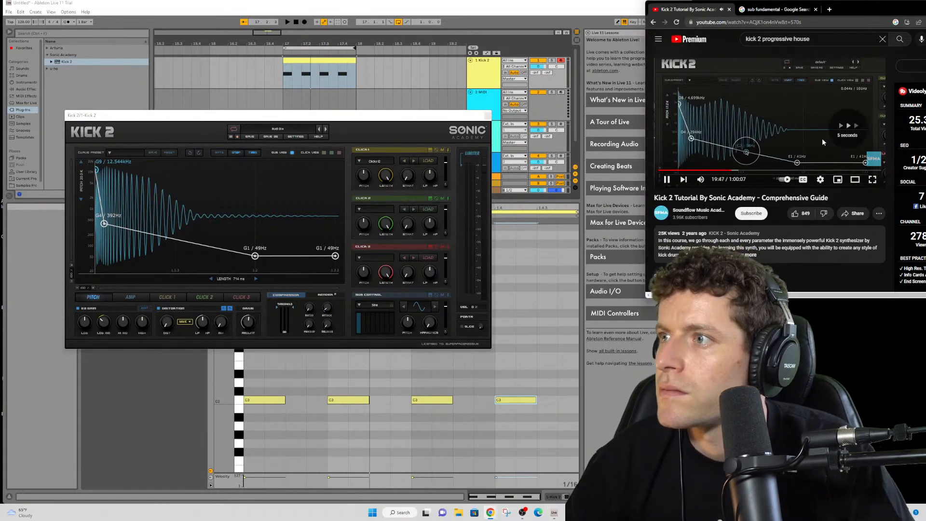
pyautogui.press('Right')
pyautogui.press('Right')
pyautogui.press('Right')
pyautogui.press('Right')
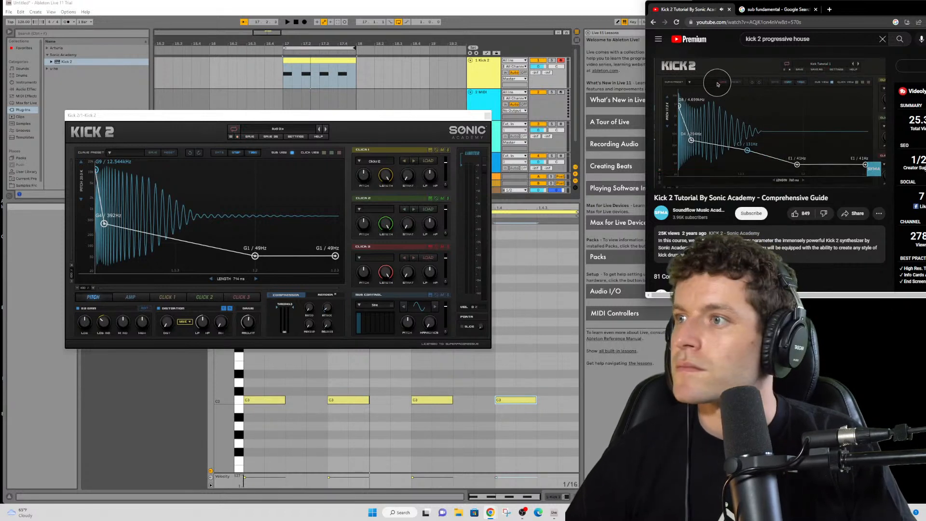
pyautogui.moveTo(775, 127)
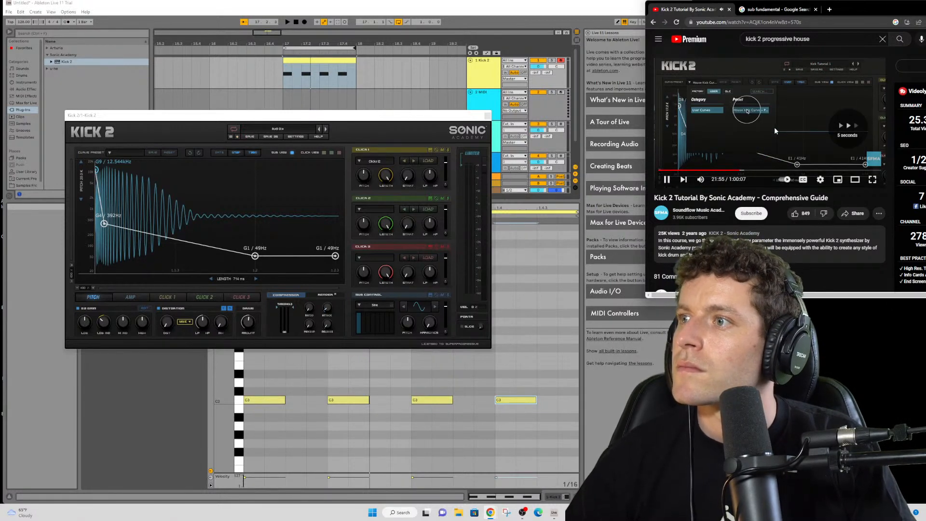
pyautogui.press('Right')
pyautogui.press('Right')
pyautogui.press('Right')
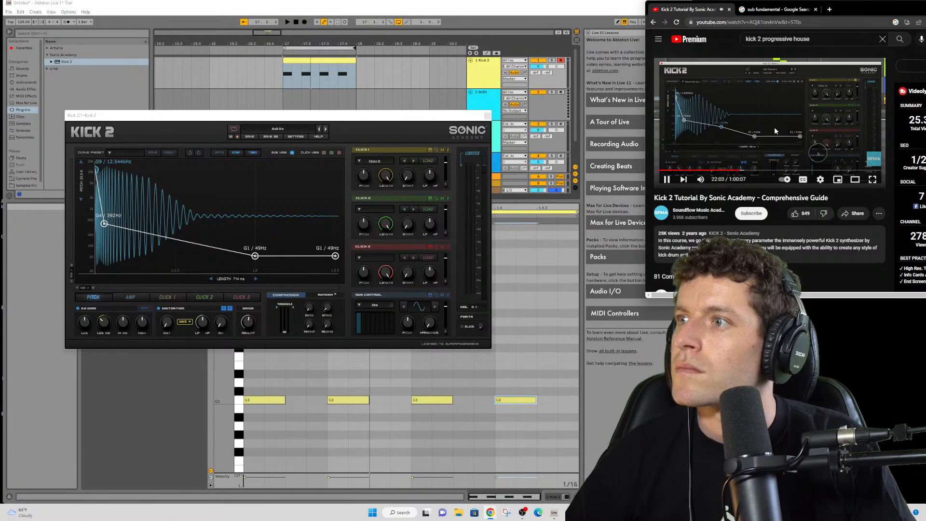
pyautogui.press('Right')
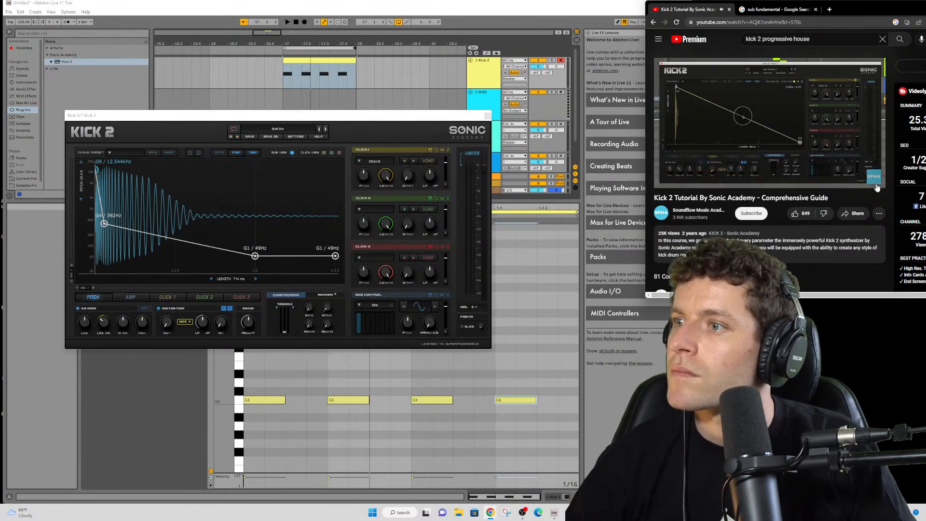
# - Expand the tutorial video's description, read through it, and return to the video
pyautogui.click(753, 260)
pyautogui.scroll(-5, 745, 240)
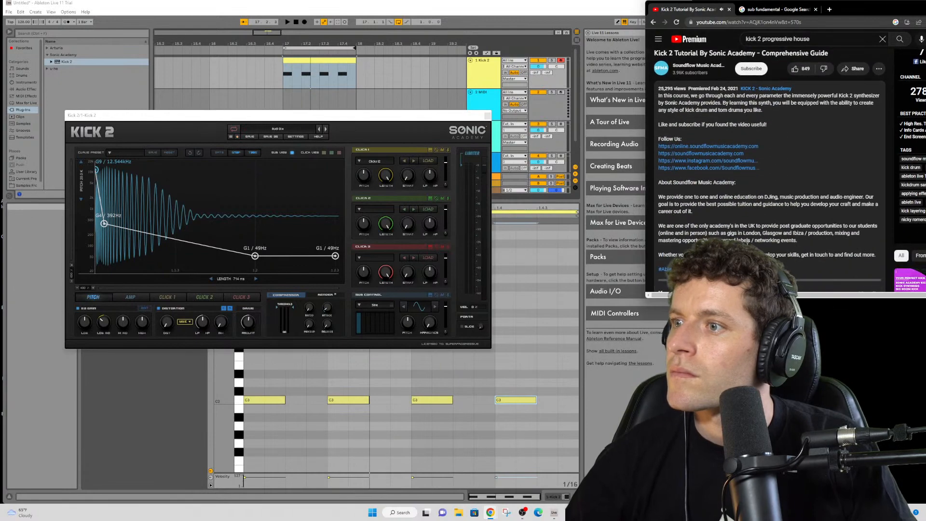
pyautogui.scroll(5, 745, 241)
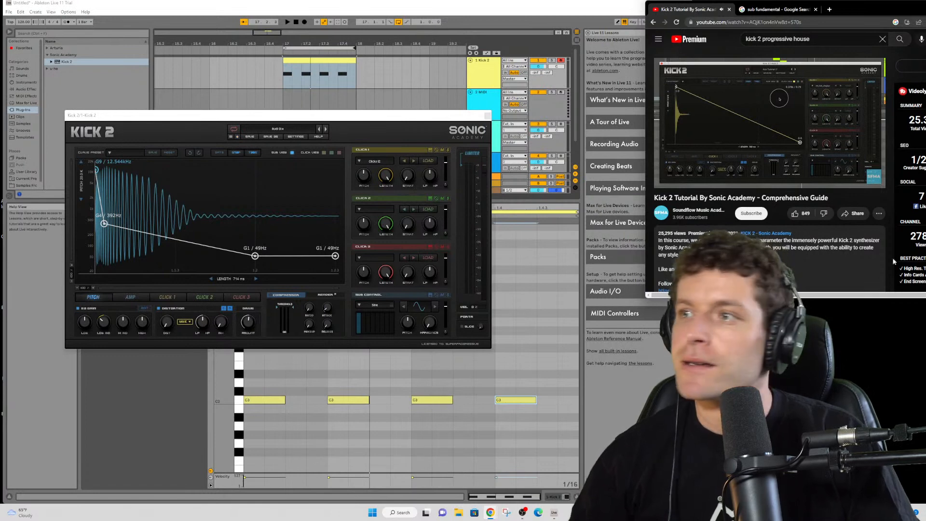
# - Watch the tutorial's click section, pausing at 23:43 before resuming, and skip ahead ten seconds near the end
pyautogui.moveTo(815, 162)
pyautogui.moveTo(818, 170); pyautogui.dragTo(819, 170)
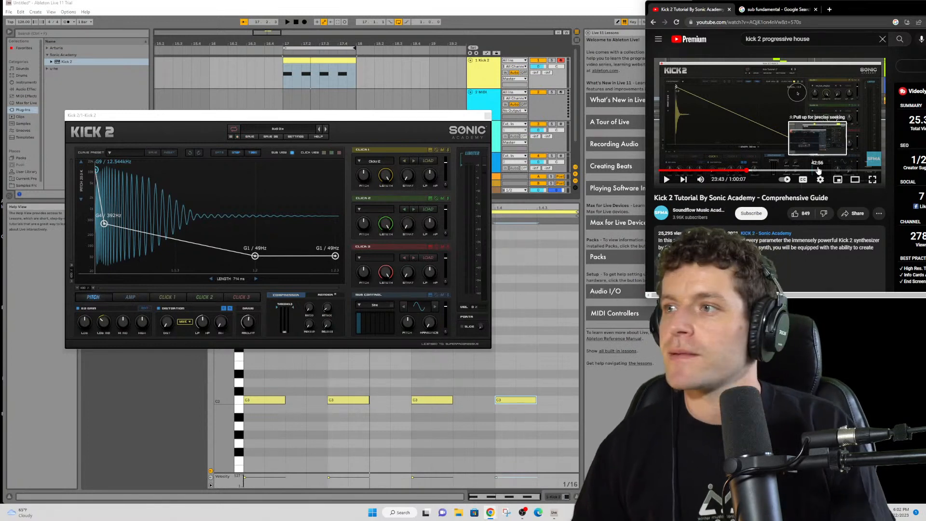
pyautogui.click(789, 108)
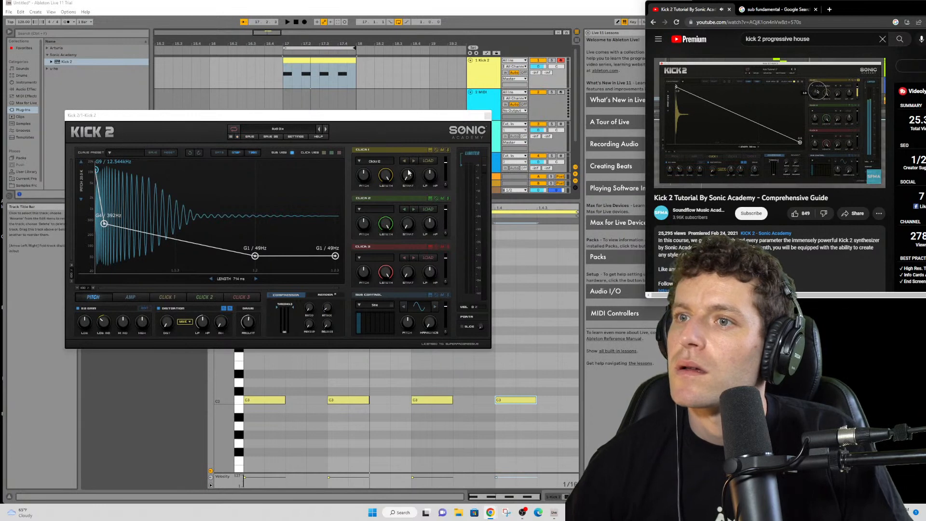
pyautogui.moveTo(678, 149)
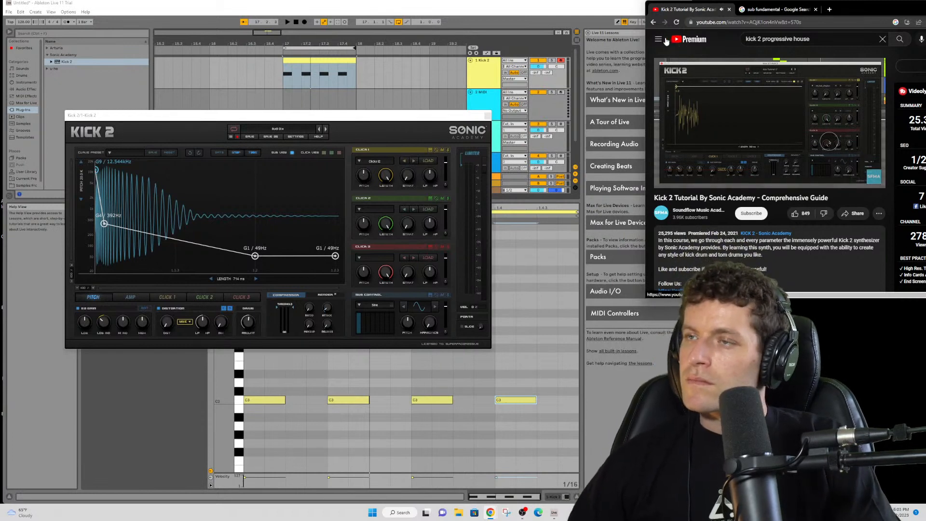
pyautogui.moveTo(763, 78)
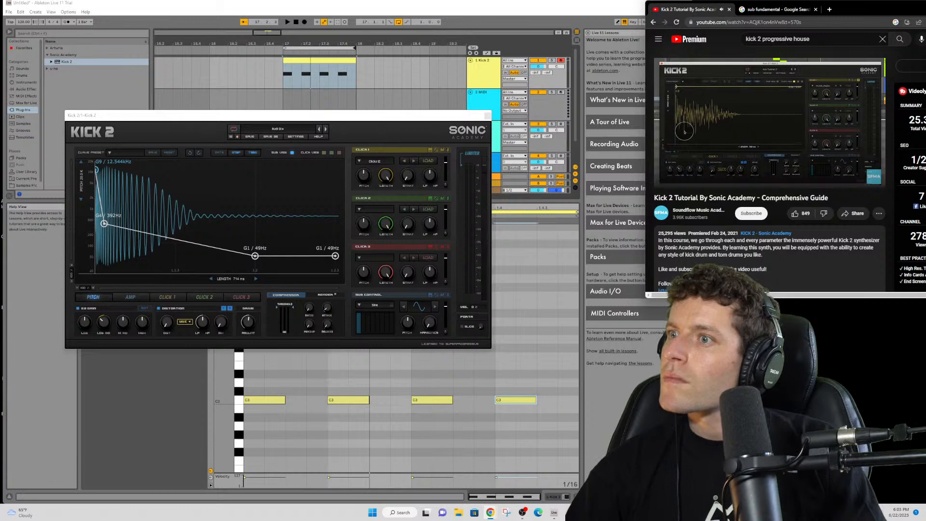
pyautogui.press('Right')
pyautogui.press('Right')
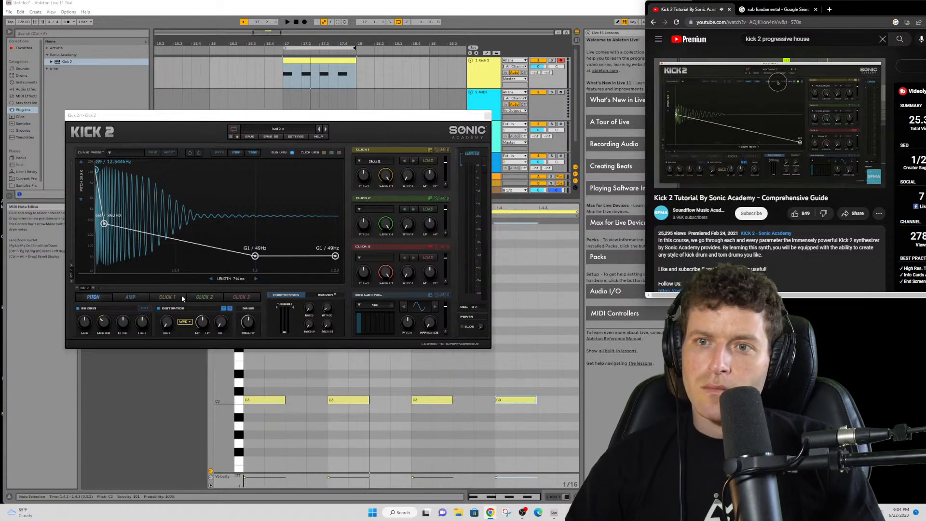
# - Show Kick 2's Click 2 envelope with the sub waveform displayed and bend its curve upward
pyautogui.click(199, 298)
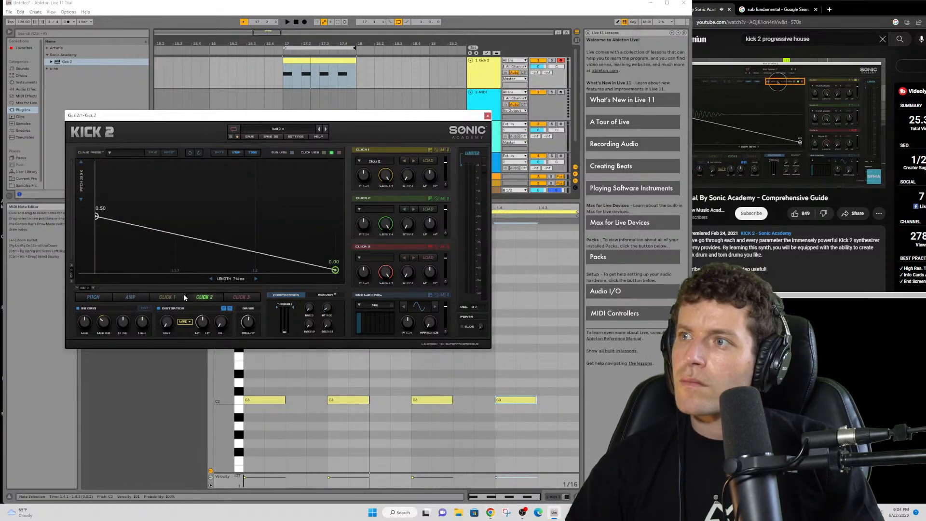
pyautogui.click(291, 152)
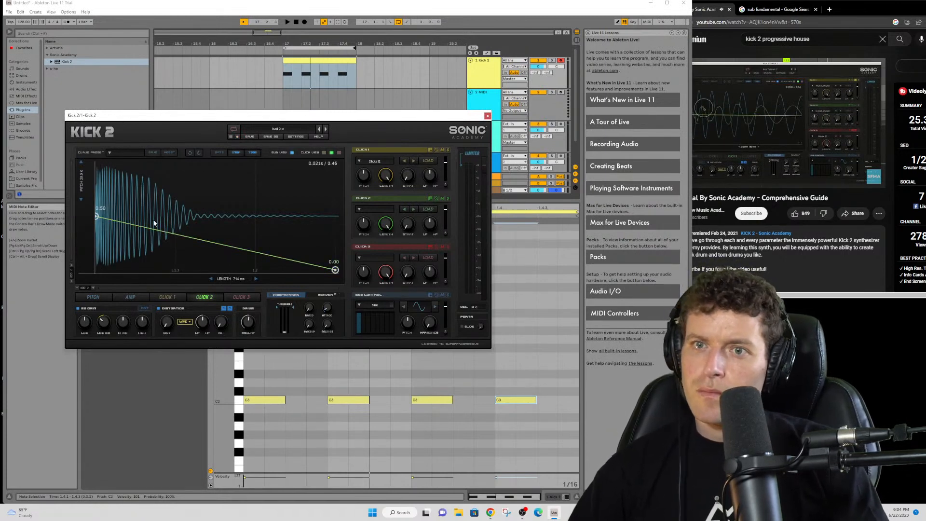
pyautogui.moveTo(153, 219); pyautogui.dragTo(153, 188)
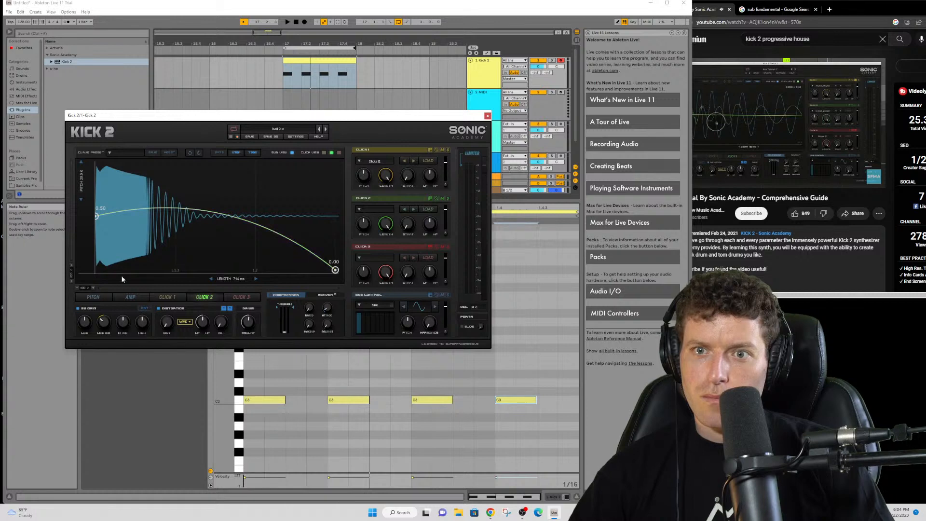
# - Raise the pitch envelope's starting node to about 11.84 kHz and move its second node up close to the start of the kick
pyautogui.click(109, 295)
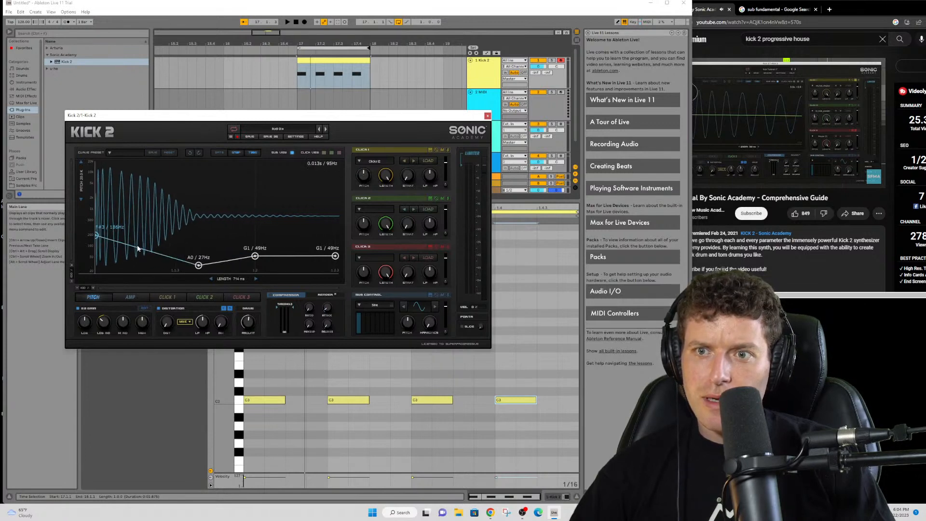
pyautogui.moveTo(96, 235); pyautogui.dragTo(114, 165)
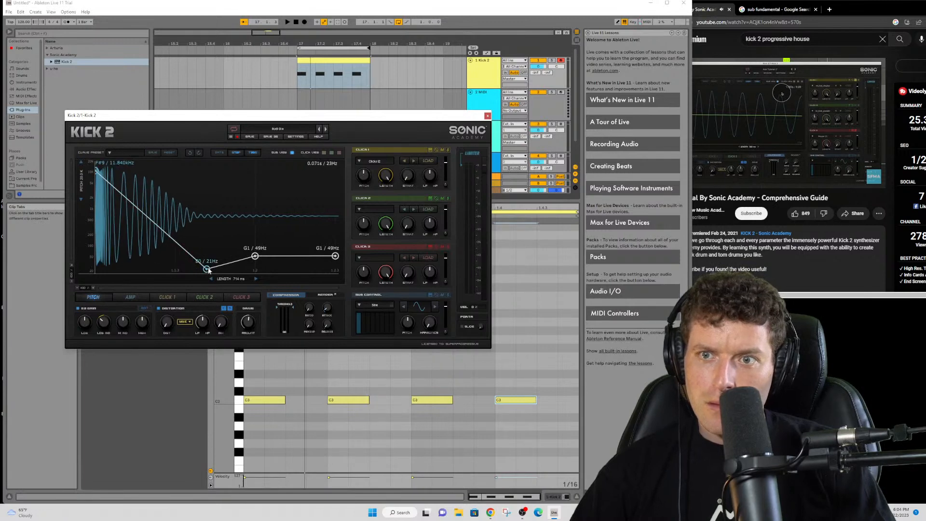
pyautogui.moveTo(206, 268); pyautogui.dragTo(111, 234)
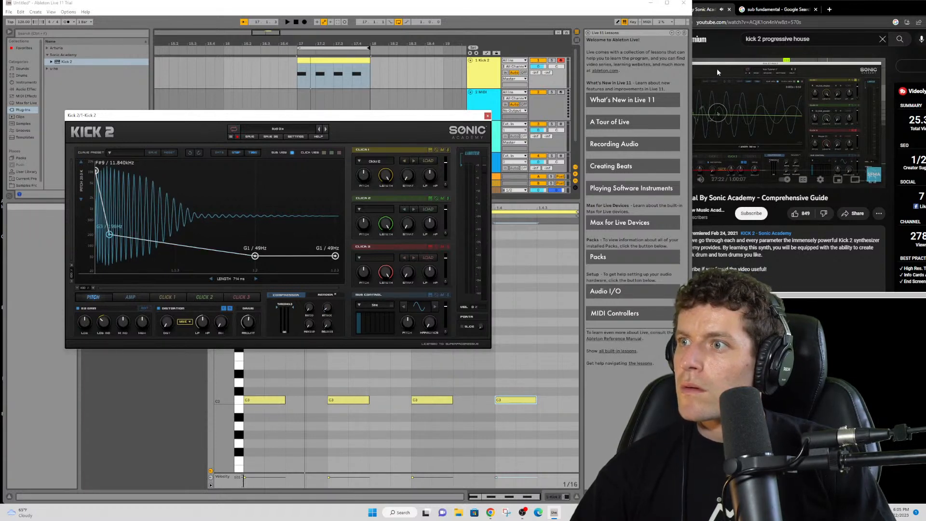
# - Pause the tutorial at 27:23 and play the kick loop briefly to hear the reshaped pitch envelope
pyautogui.click(745, 121)
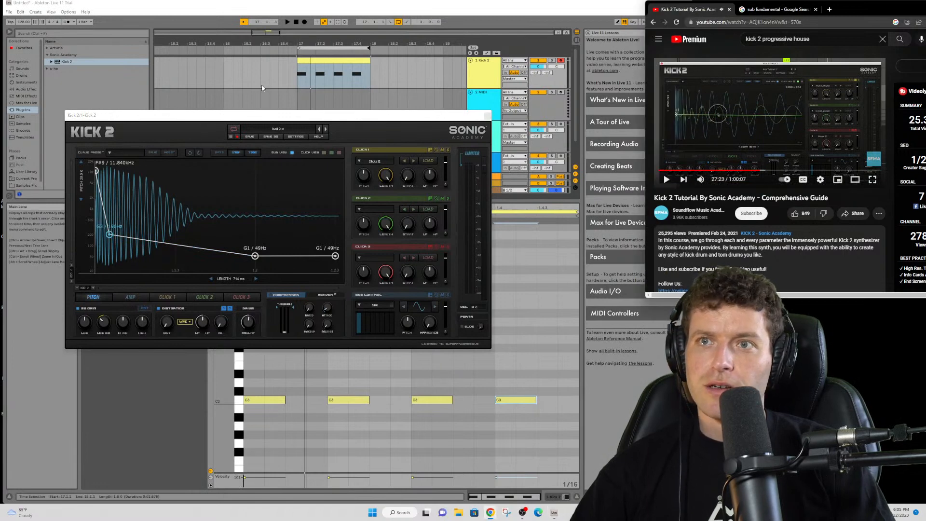
pyautogui.click(288, 22)
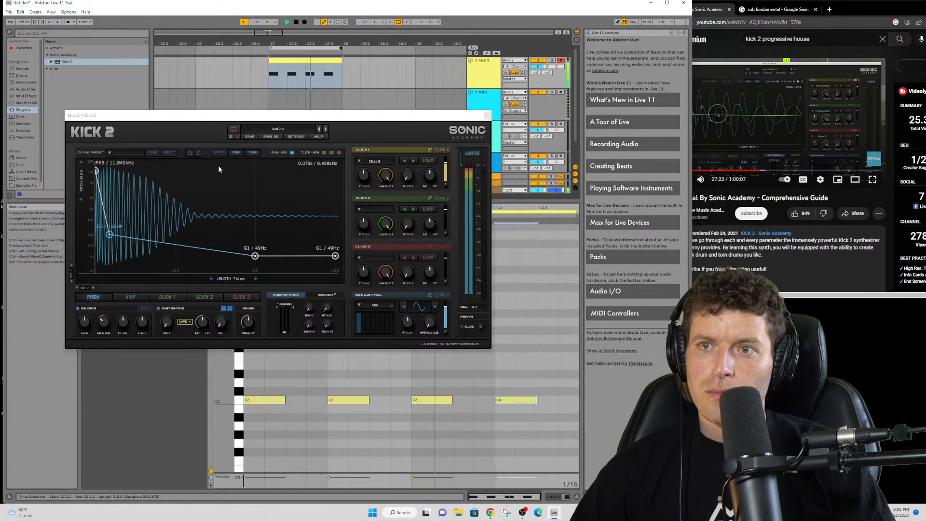
pyautogui.press('space')
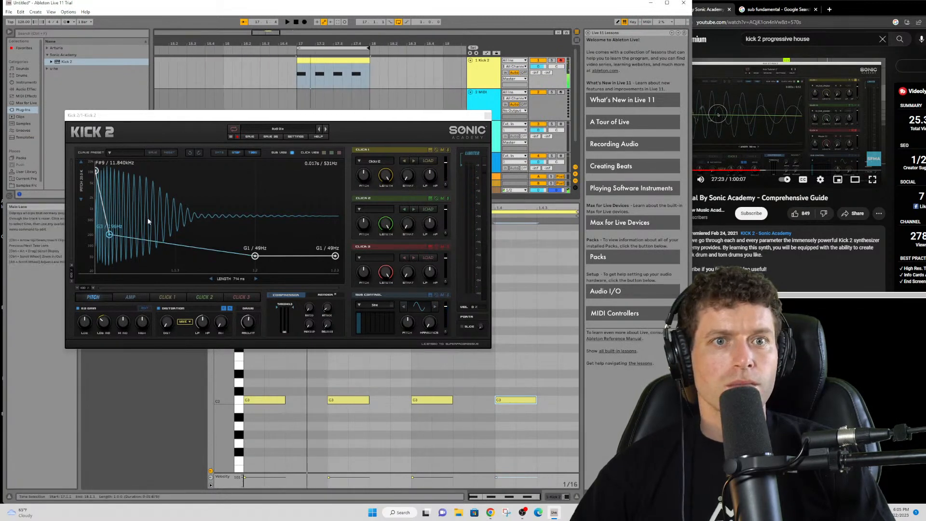
# - Resume the tutorial, skip forward in five-second jumps to about 28:33, and go back five seconds
pyautogui.click(756, 114)
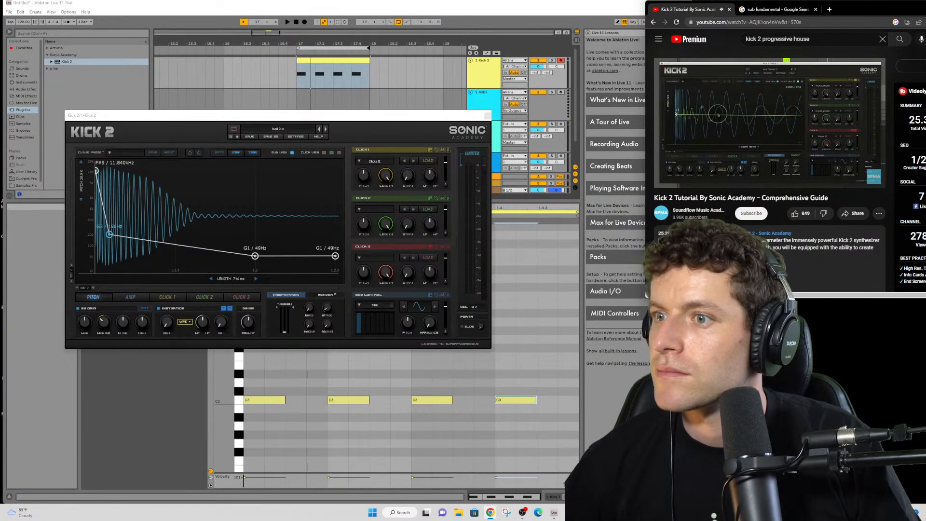
pyautogui.press('Right')
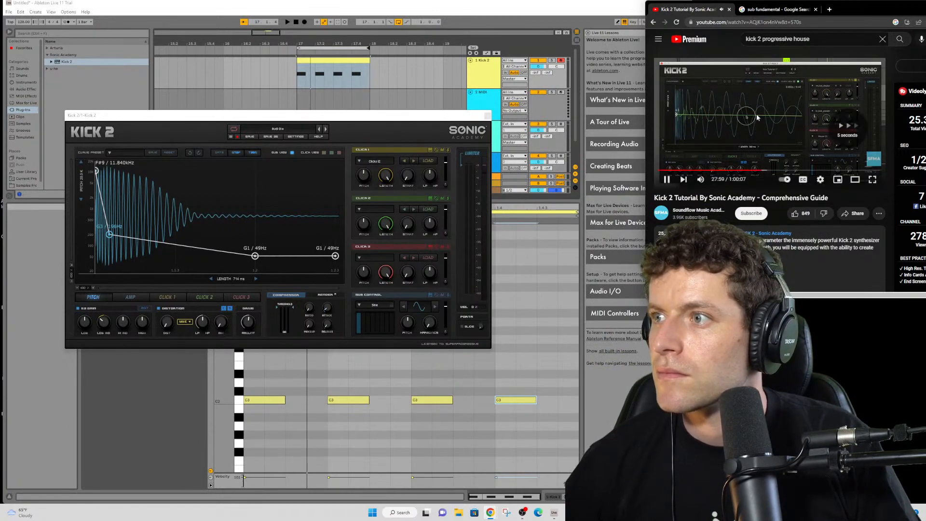
pyautogui.press('Right')
pyautogui.press('Right')
pyautogui.press('Right')
pyautogui.press('Right')
pyautogui.press('Right')
pyautogui.press('Right')
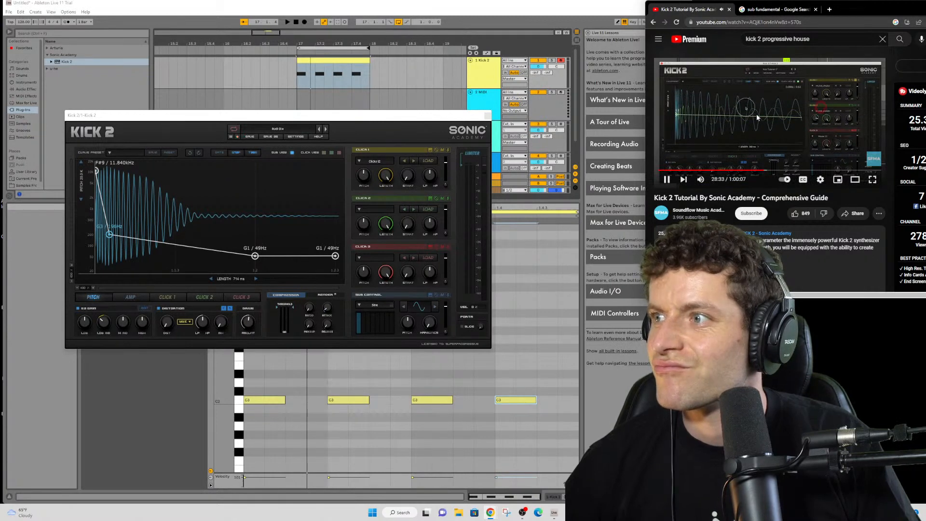
pyautogui.press('Left')
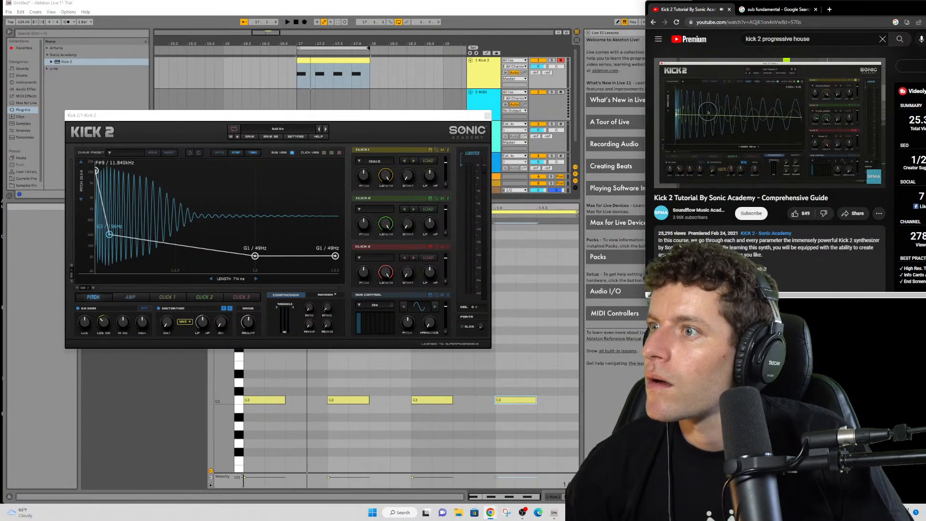
# - Skip through the tutorial's waveform and click section in five-second jumps to about 33:27
pyautogui.press('Right')
pyautogui.press('Right')
pyautogui.press('Right')
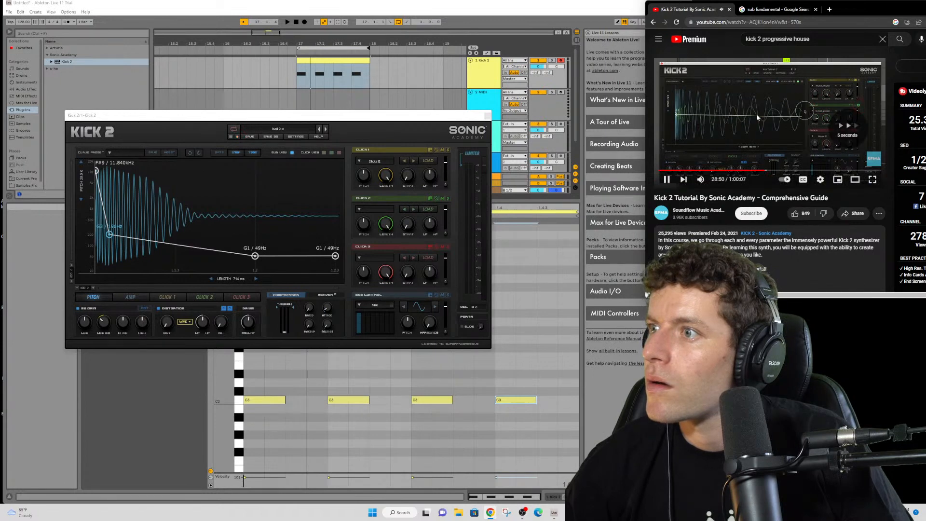
pyautogui.press('Right')
pyautogui.press('Right')
pyautogui.press('Right')
pyautogui.press('Right')
pyautogui.press('Right')
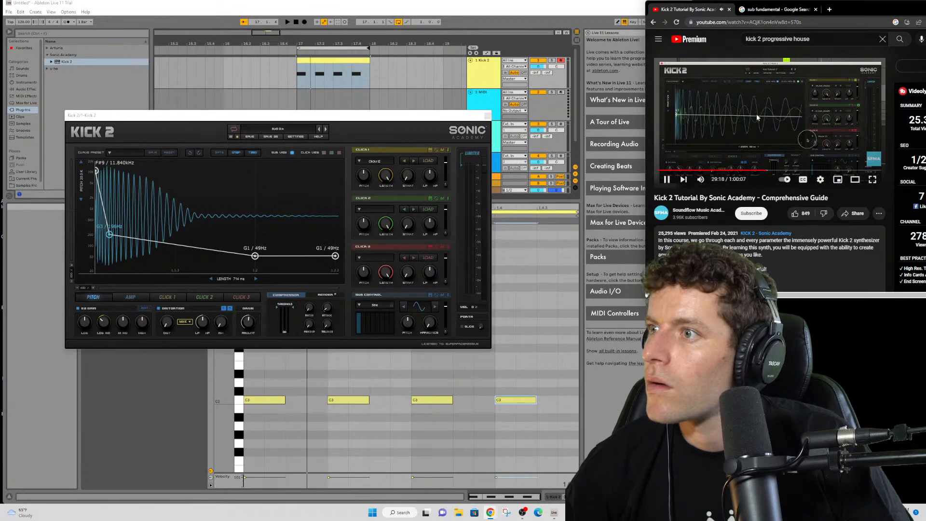
pyautogui.press('Right')
pyautogui.press('Right')
pyautogui.press('Right')
pyautogui.press('Right')
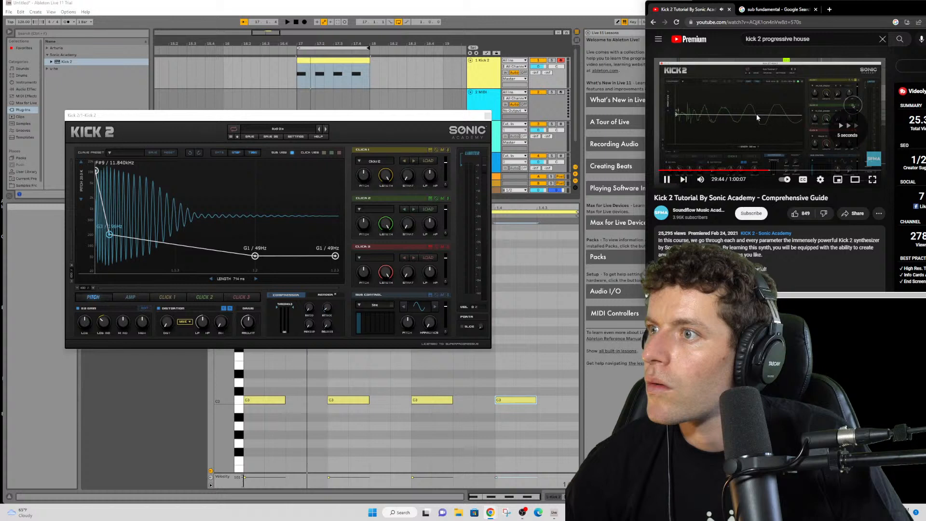
pyautogui.press('Right')
pyautogui.press('Right')
pyautogui.press('Right')
pyautogui.press('Right')
pyautogui.press('Right')
pyautogui.press('Right')
pyautogui.press('Right')
pyautogui.press('Right')
pyautogui.press('Right')
pyautogui.press('Right')
pyautogui.press('Right')
pyautogui.press('Right')
pyautogui.press('Right')
pyautogui.press('Right')
pyautogui.press('Right')
pyautogui.press('Right')
pyautogui.press('Right')
pyautogui.press('Right')
pyautogui.press('Right')
pyautogui.press('Right')
pyautogui.press('Right')
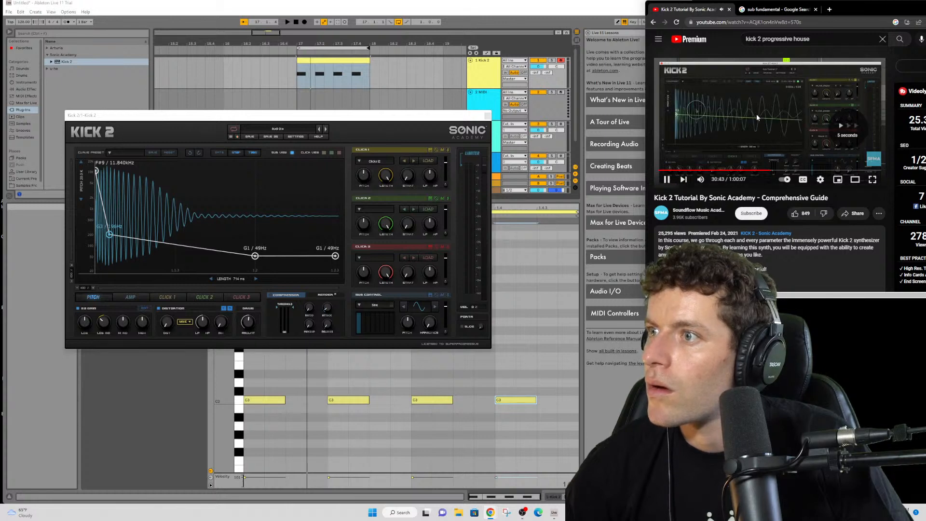
pyautogui.press('Right')
pyautogui.press('Right')
pyautogui.press('Right')
pyautogui.press('Right')
pyautogui.press('Right')
pyautogui.press('Right')
pyautogui.press('Right')
pyautogui.press('Right')
pyautogui.press('Right')
pyautogui.press('Right')
pyautogui.press('Right')
pyautogui.press('Right')
pyautogui.press('Right')
pyautogui.press('Right')
pyautogui.press('Right')
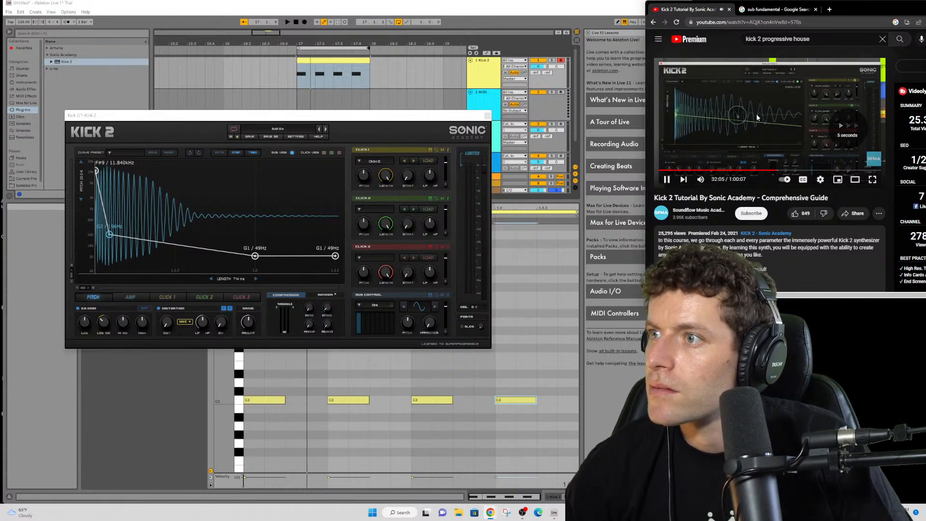
pyautogui.press('Right')
pyautogui.press('Right')
pyautogui.press('Right')
pyautogui.press('Right')
pyautogui.press('Right')
pyautogui.press('Right')
pyautogui.press('Right')
pyautogui.press('Right')
pyautogui.press('Right')
pyautogui.press('Right')
pyautogui.press('Right')
pyautogui.press('Right')
pyautogui.press('Right')
pyautogui.press('Right')
pyautogui.press('Right')
pyautogui.press('Right')
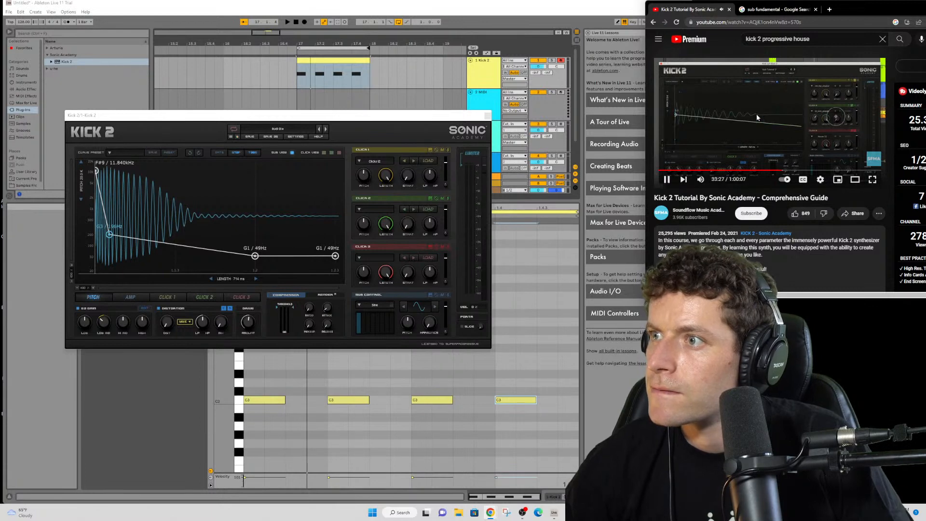
# - Continue skipping through the tutorial in five-second jumps from the full kick demonstration to 41:40
pyautogui.press('Right')
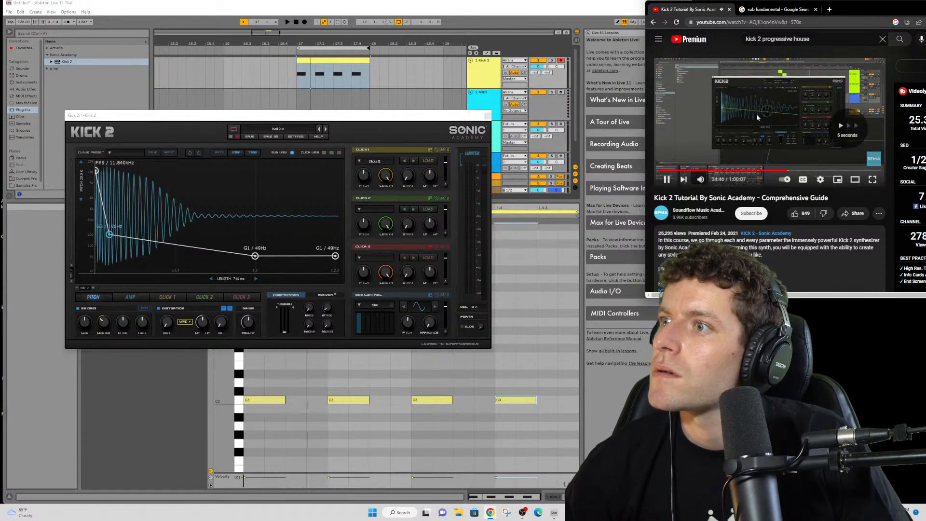
pyautogui.press('Right')
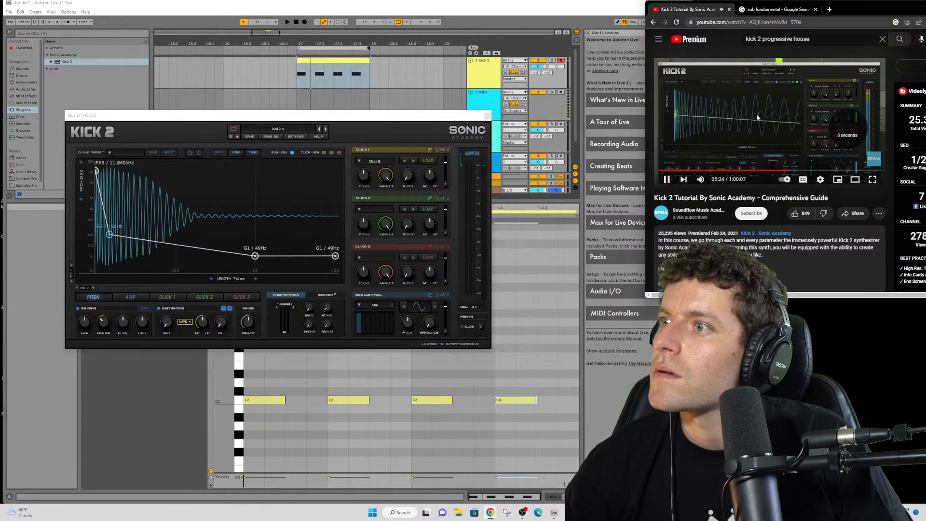
pyautogui.press('Right')
pyautogui.press('Right')
pyautogui.press('Right')
pyautogui.press('Right')
pyautogui.press('Right')
pyautogui.press('Right')
pyautogui.press('Right')
pyautogui.press('Right')
pyautogui.press('Right')
pyautogui.press('Right')
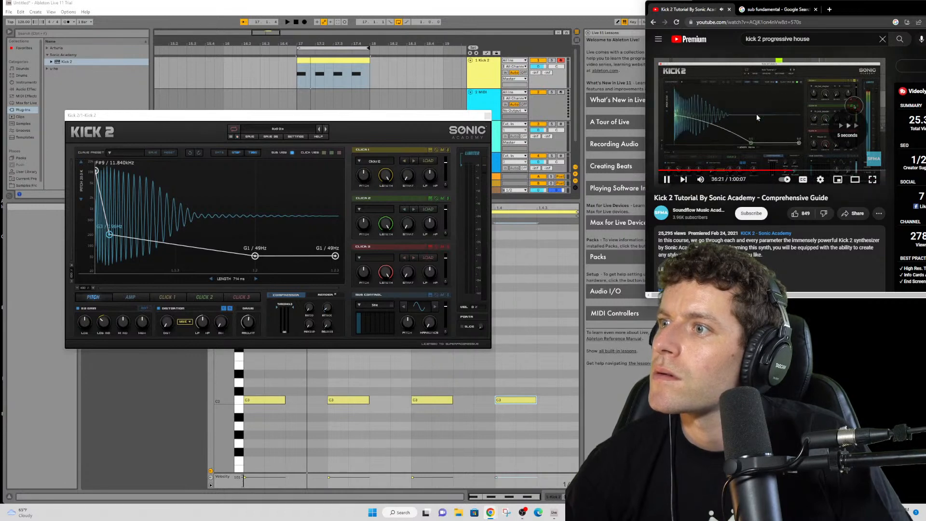
pyautogui.press('Right')
pyautogui.press('Right')
pyautogui.press('Right')
pyautogui.press('Right')
pyautogui.press('Right')
pyautogui.press('Right')
pyautogui.press('Right')
pyautogui.press('Right')
pyautogui.press('Right')
pyautogui.press('Right')
pyautogui.press('Right')
pyautogui.press('Right')
pyautogui.press('Right')
pyautogui.press('Right')
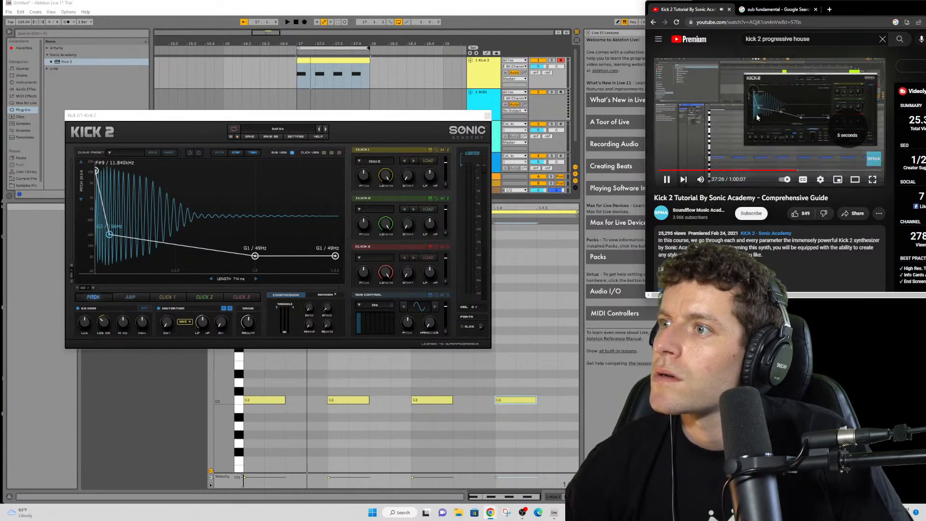
pyautogui.press('Right')
pyautogui.press('Right')
pyautogui.press('Right')
pyautogui.press('Right')
pyautogui.press('Right')
pyautogui.press('Right')
pyautogui.press('Right')
pyautogui.press('Right')
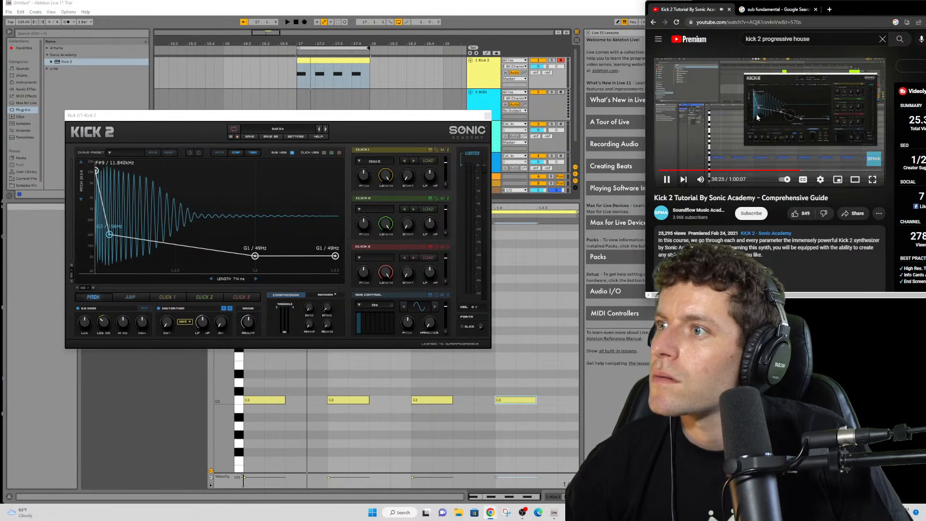
pyautogui.press('Right')
pyautogui.press('Right')
pyautogui.press('Right')
pyautogui.press('Right')
pyautogui.press('Right')
pyautogui.press('Right')
pyautogui.press('Right')
pyautogui.press('Right')
pyautogui.press('Right')
pyautogui.press('Right')
pyautogui.press('Right')
pyautogui.press('Right')
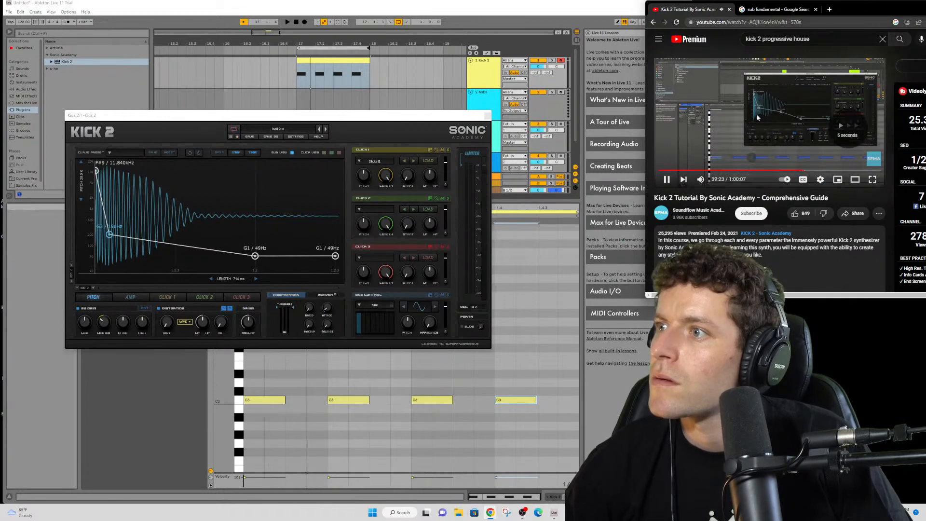
pyautogui.press('Right')
pyautogui.press('Right')
pyautogui.press('Right')
pyautogui.press('Right')
pyautogui.press('Right')
pyautogui.press('Right')
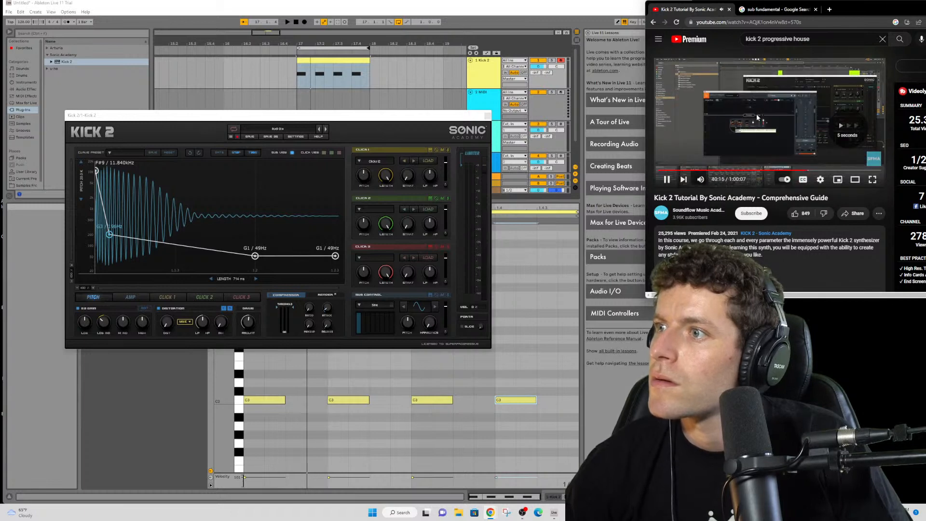
pyautogui.press('Right')
pyautogui.press('Right')
pyautogui.press('Right')
pyautogui.press('Right')
pyautogui.press('Right')
pyautogui.press('Right')
pyautogui.press('Right')
pyautogui.press('Right')
pyautogui.press('Right')
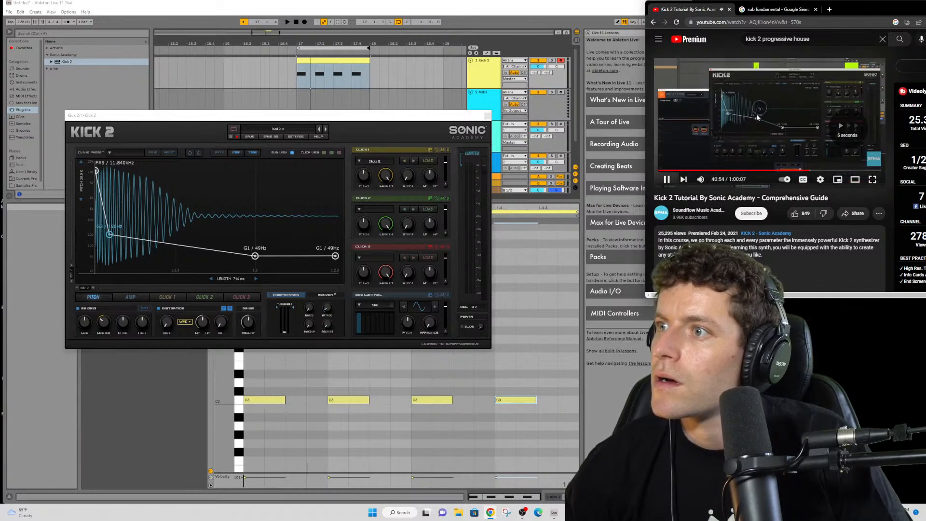
pyautogui.press('Right')
pyautogui.press('Right')
pyautogui.press('Right')
pyautogui.press('Right')
pyautogui.press('Right')
pyautogui.press('Right')
pyautogui.press('Right')
pyautogui.press('Right')
pyautogui.press('Right')
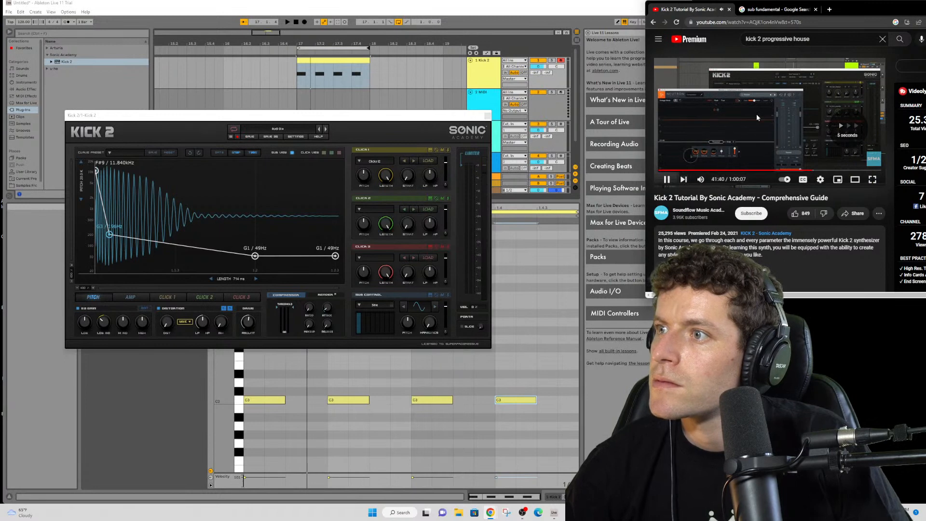
# - Skip through the tutorial in five-second jumps from 41:40 to about 42:46
pyautogui.press('Right')
pyautogui.press('Right')
pyautogui.press('Right')
pyautogui.press('Right')
pyautogui.press('Right')
pyautogui.press('Right')
pyautogui.press('Right')
pyautogui.press('Right')
pyautogui.press('Right')
pyautogui.press('Right')
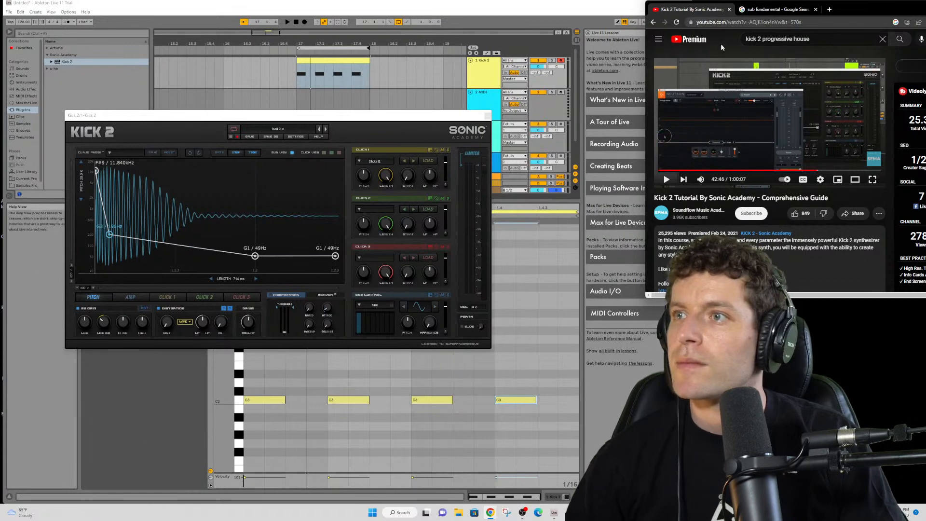
# - Select the existing "kick 2 progressive house" query in YouTube's search field for editing
pyautogui.click(776, 38)
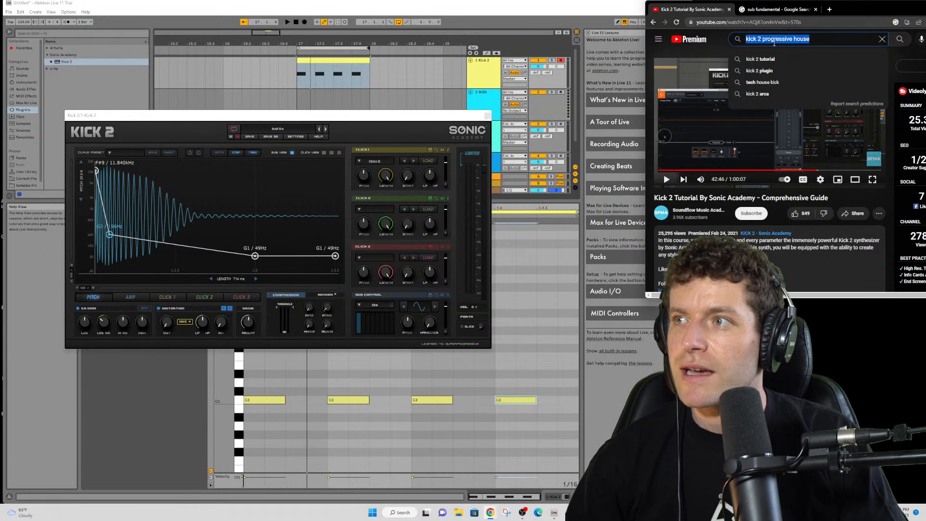
# - Search YouTube for "loayering kick samples"
pyautogui.write('loayering')
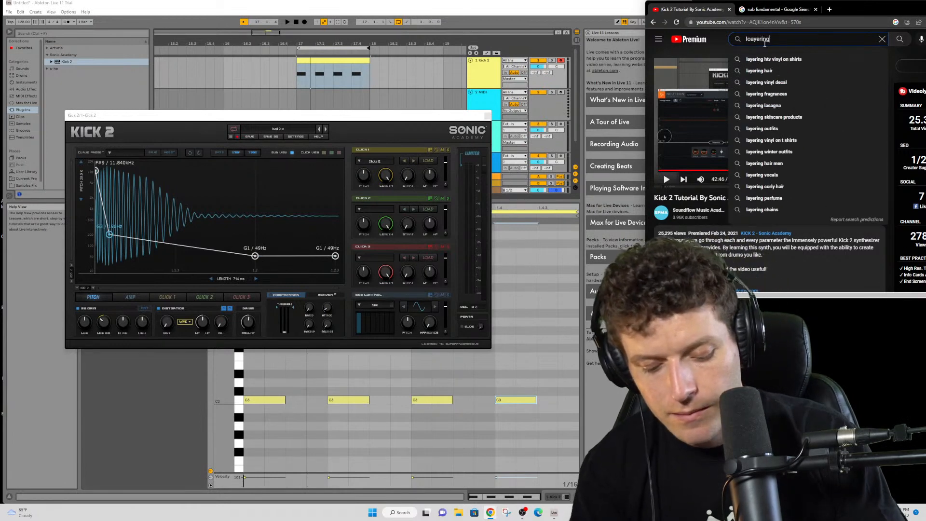
pyautogui.write(' kick samplers')
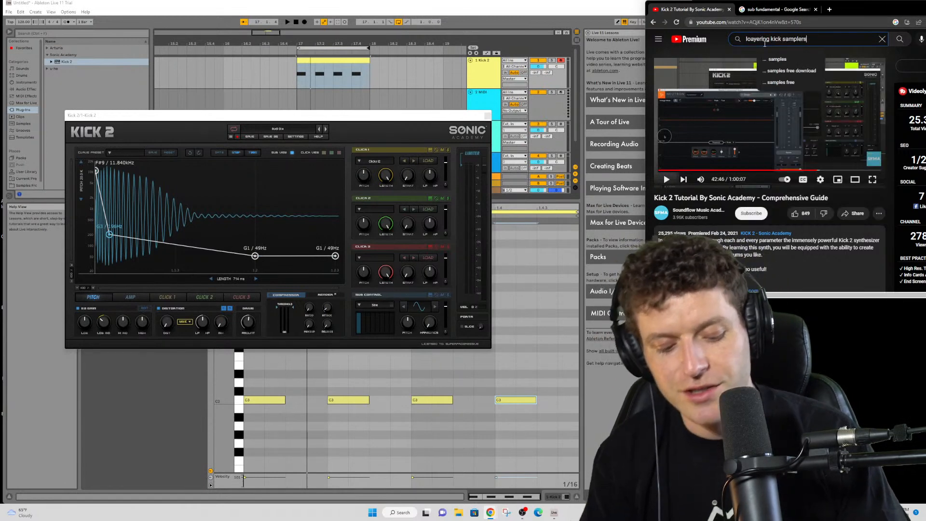
pyautogui.press('BackSpace')
pyautogui.press('Return')
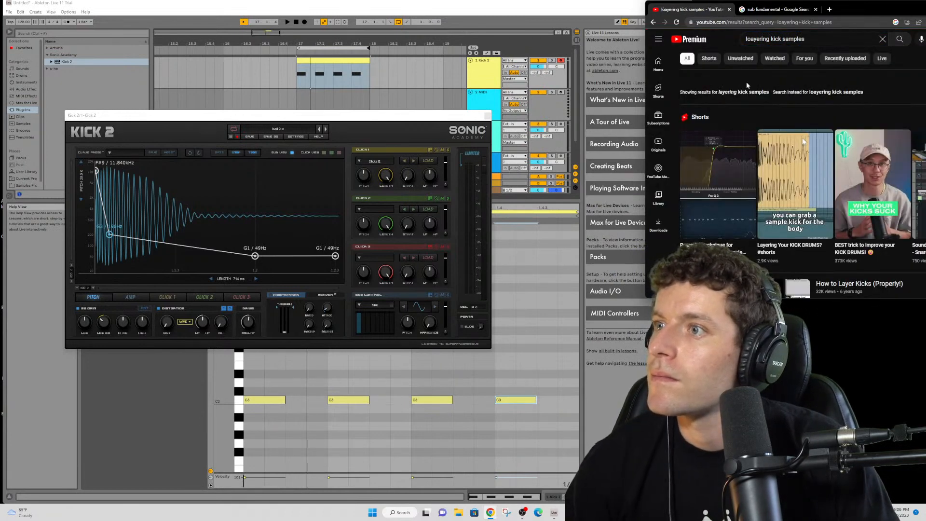
# - Browse the search results and open the video "Deconstructed: Kick Drum Layering"
pyautogui.scroll(-2, 852, 236)
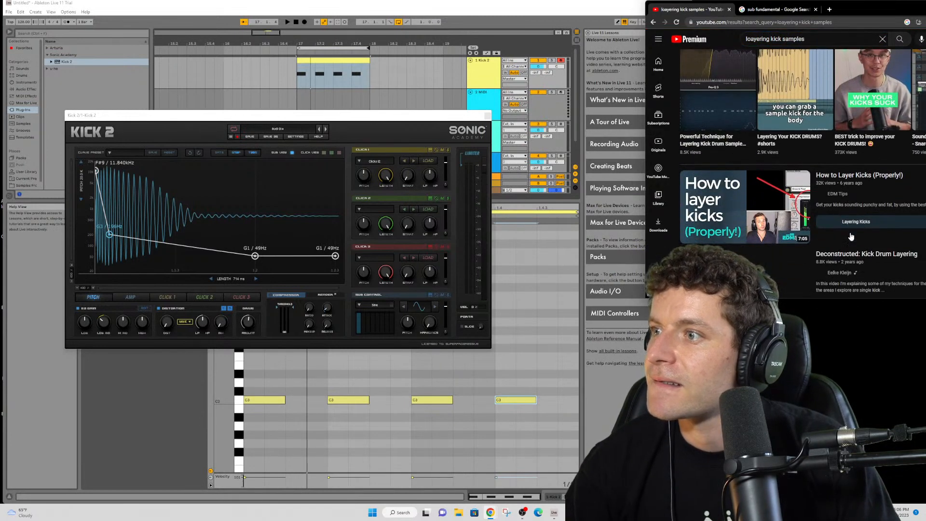
pyautogui.scroll(-1, 852, 237)
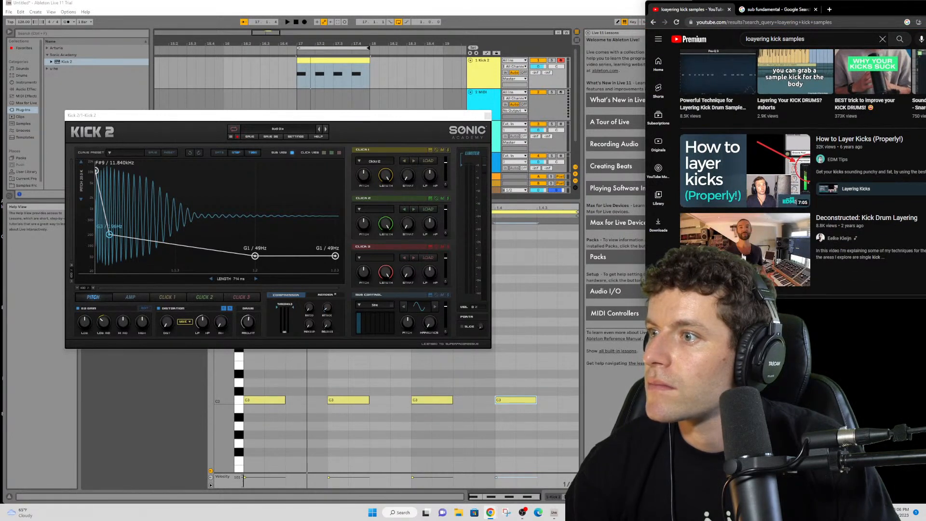
pyautogui.moveTo(746, 255)
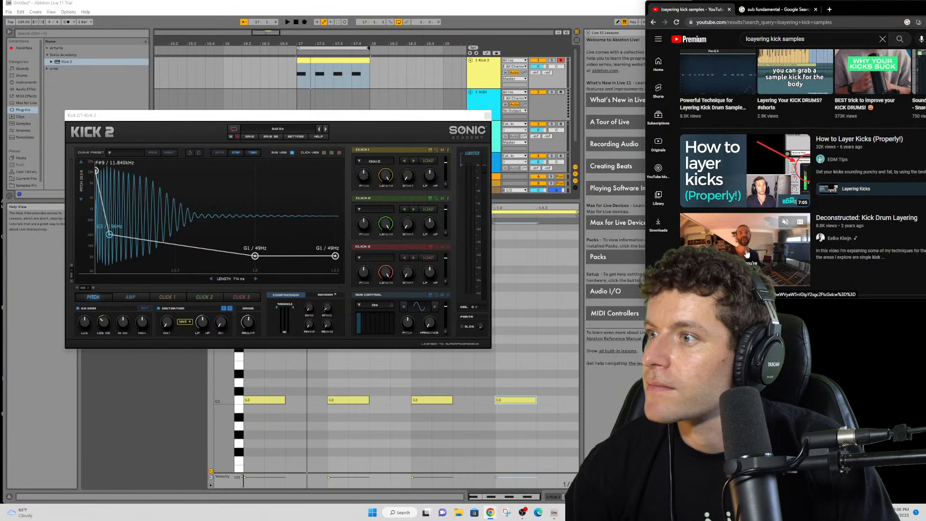
pyautogui.click(746, 255)
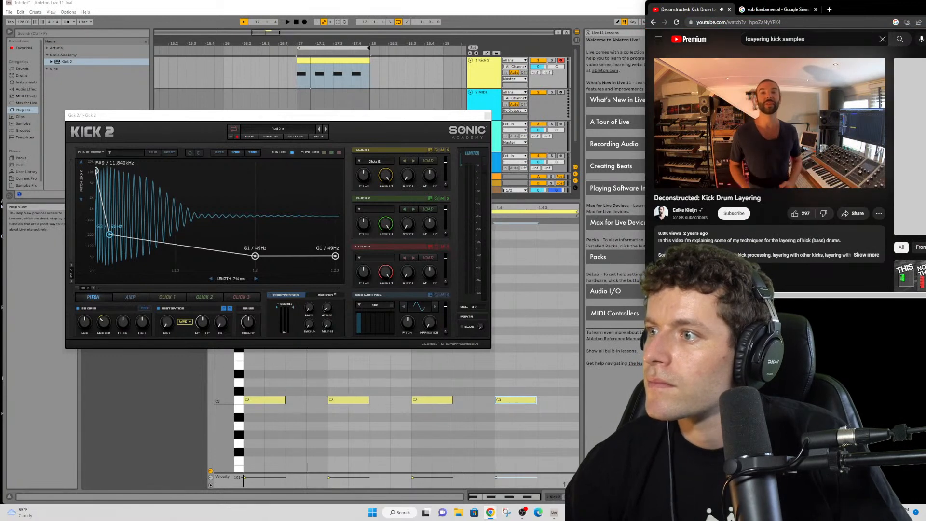
# - Skip forward through the kick drum layering video to 2:02 and pause it
pyautogui.press('Right')
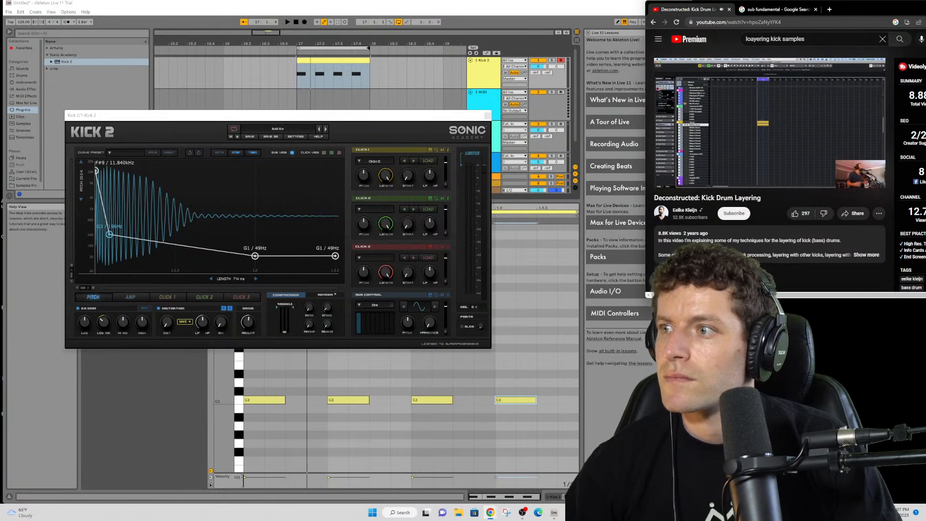
pyautogui.press('Right')
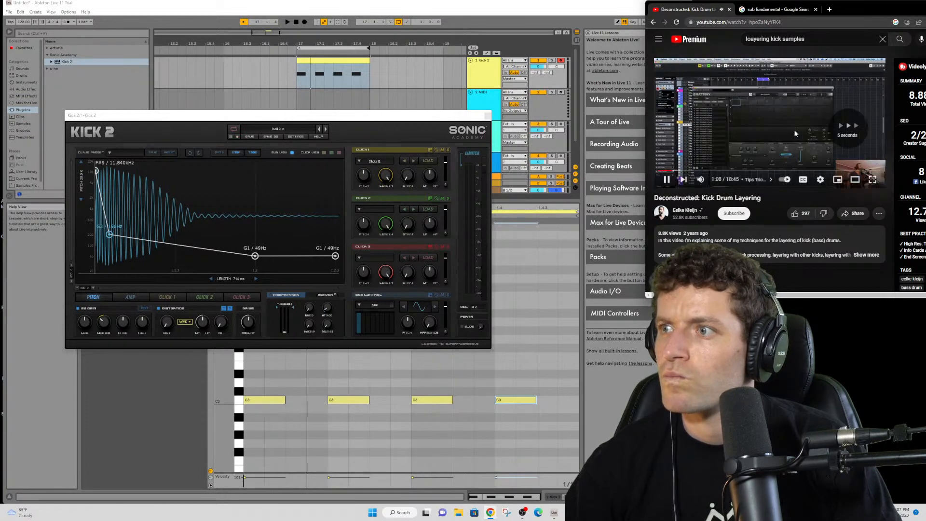
pyautogui.press('Right')
pyautogui.press('Right')
pyautogui.press('Right')
pyautogui.press('Right')
pyautogui.press('Right')
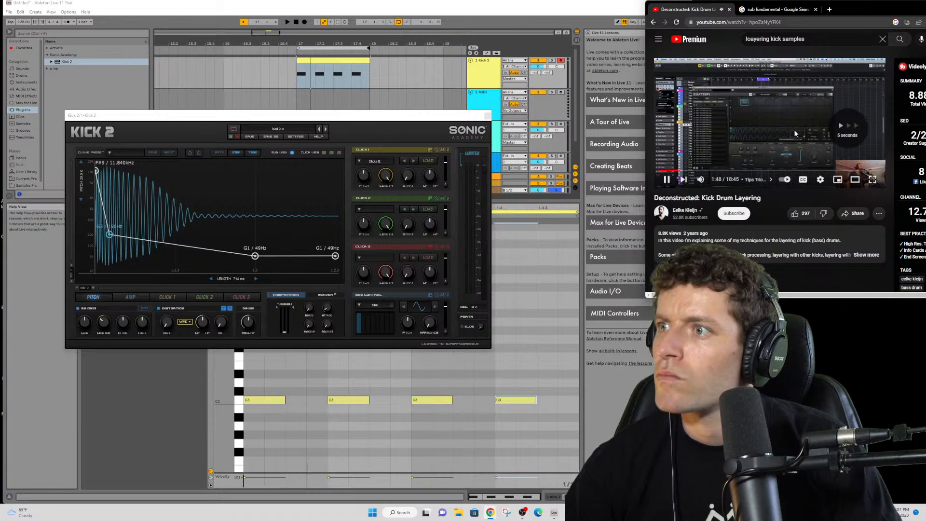
pyautogui.press('Right')
pyautogui.press('Right')
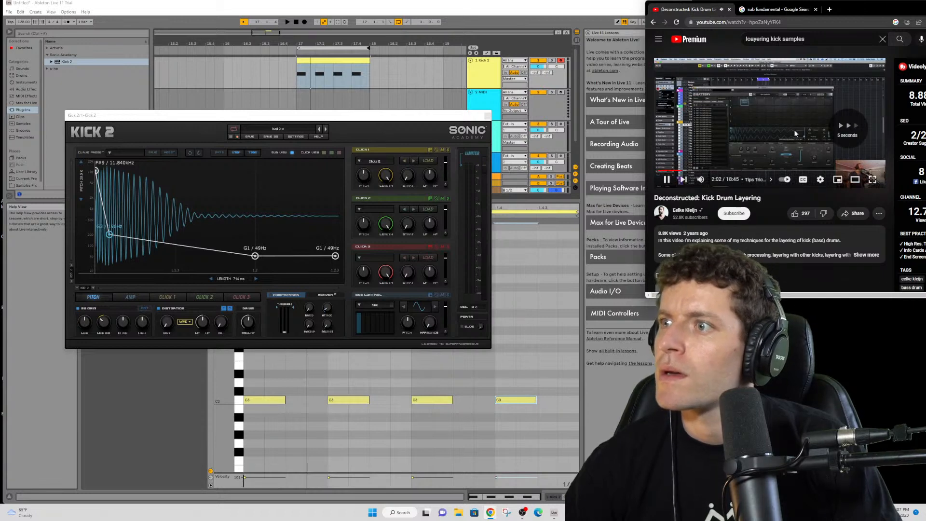
pyautogui.press('space')
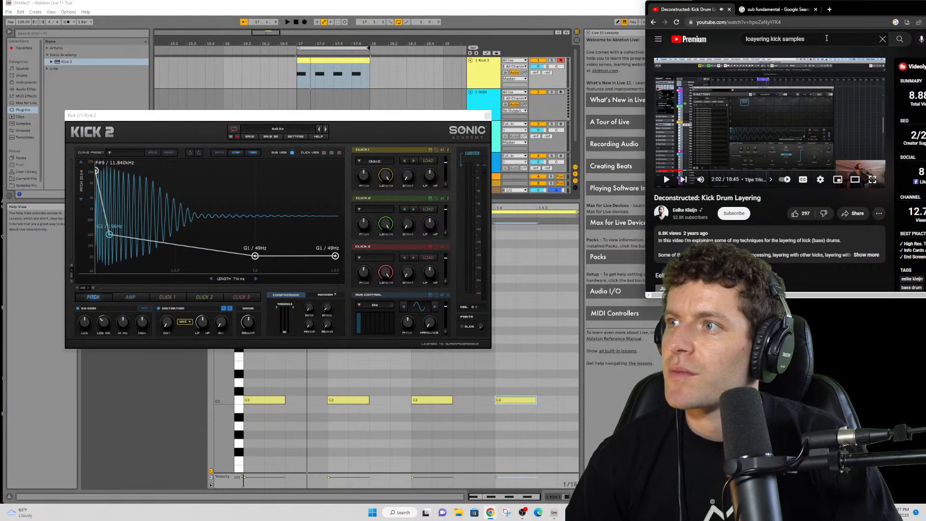
# - Extend the YouTube search to "loayering kick samples ableton" and run it
pyautogui.click(826, 38)
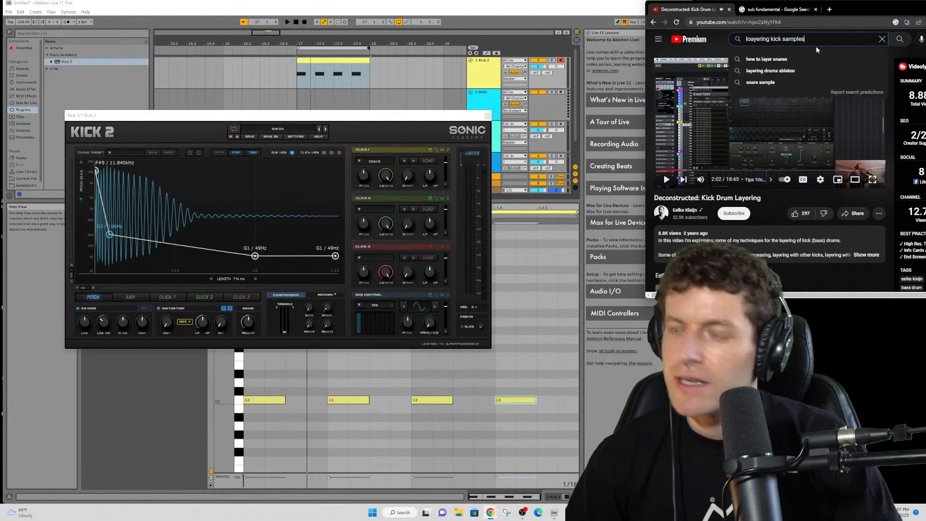
pyautogui.write('ableton')
pyautogui.press('Return')
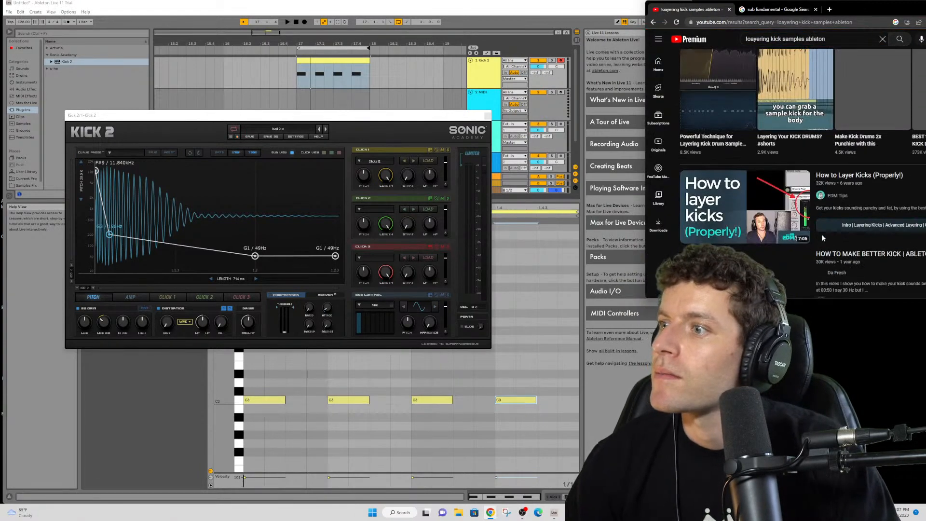
# - Look through the new results and open the video "How to Layer Kicks (Properly!)"
pyautogui.scroll(-3, 821, 234)
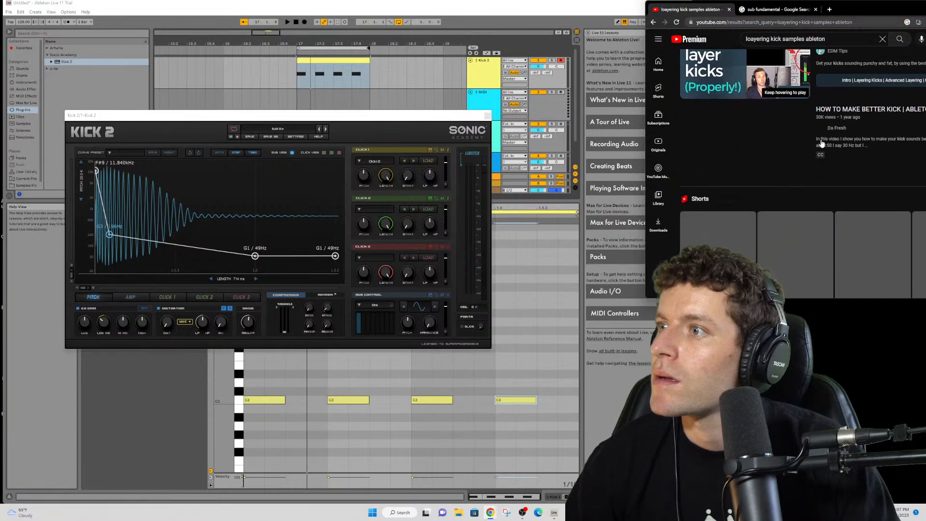
pyautogui.scroll(1, 821, 143)
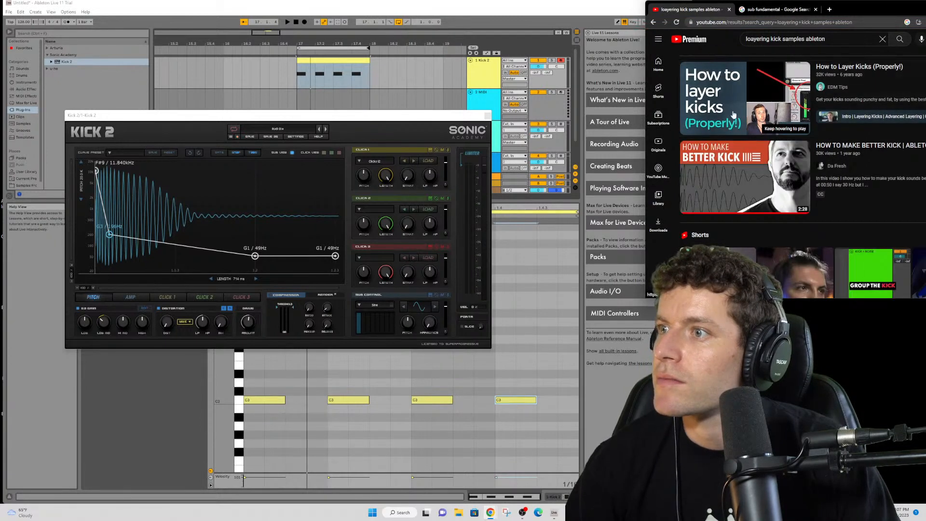
pyautogui.moveTo(726, 111)
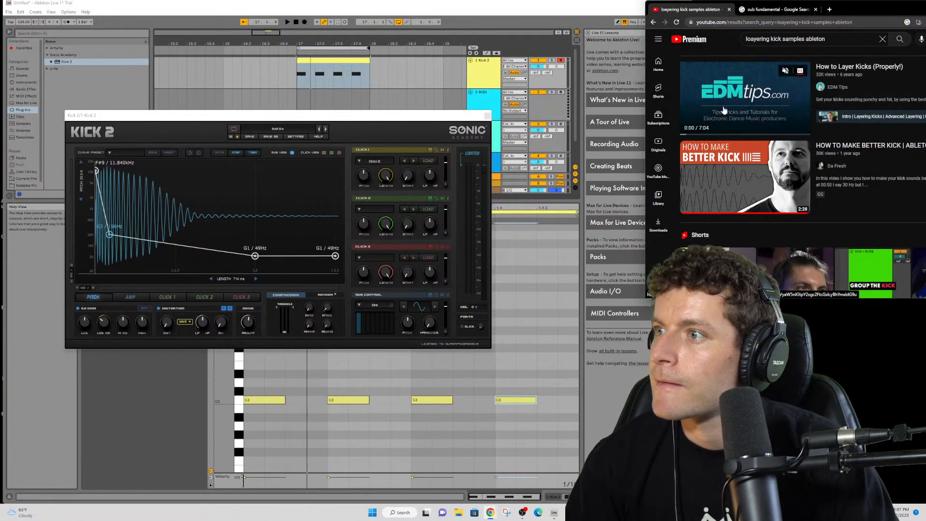
pyautogui.click(721, 64)
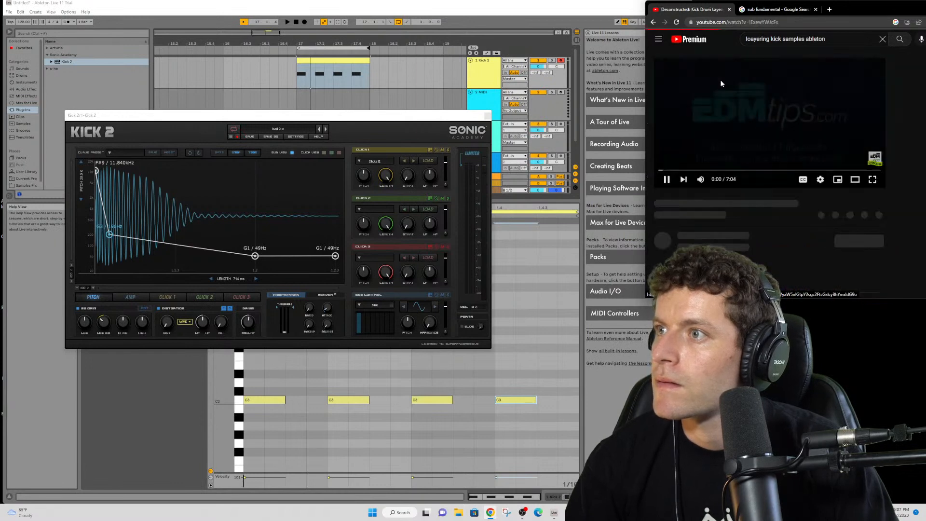
# - Set the video's playback speed to Normal and close the playback settings
pyautogui.moveTo(697, 186)
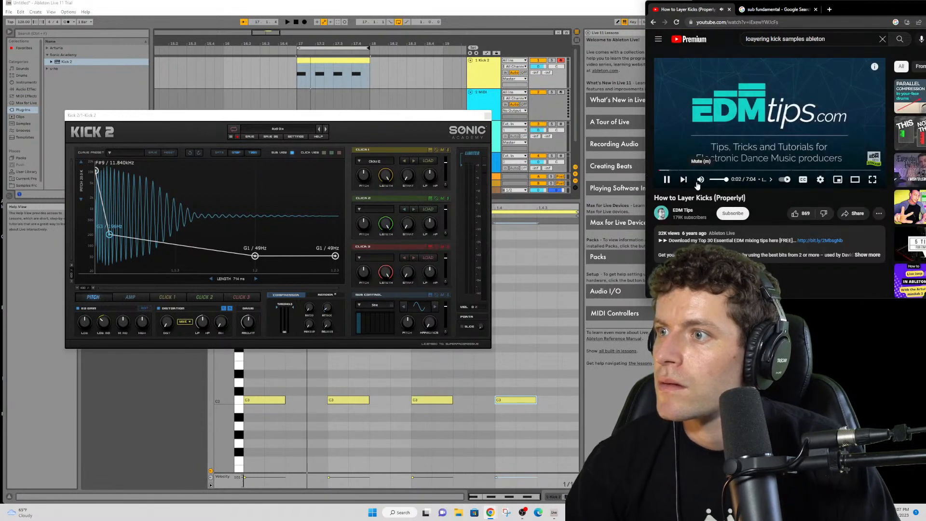
pyautogui.click(820, 179)
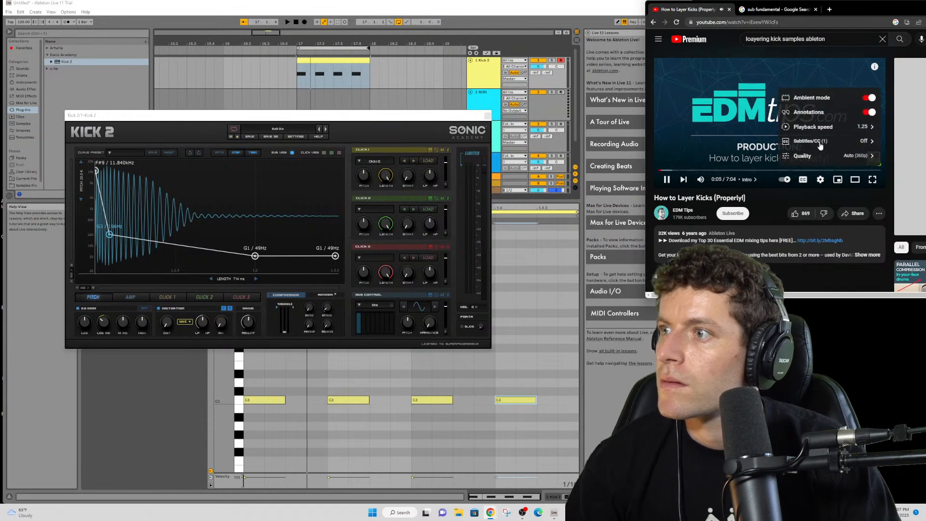
pyautogui.click(844, 127)
pyautogui.click(862, 130)
pyautogui.click(854, 130)
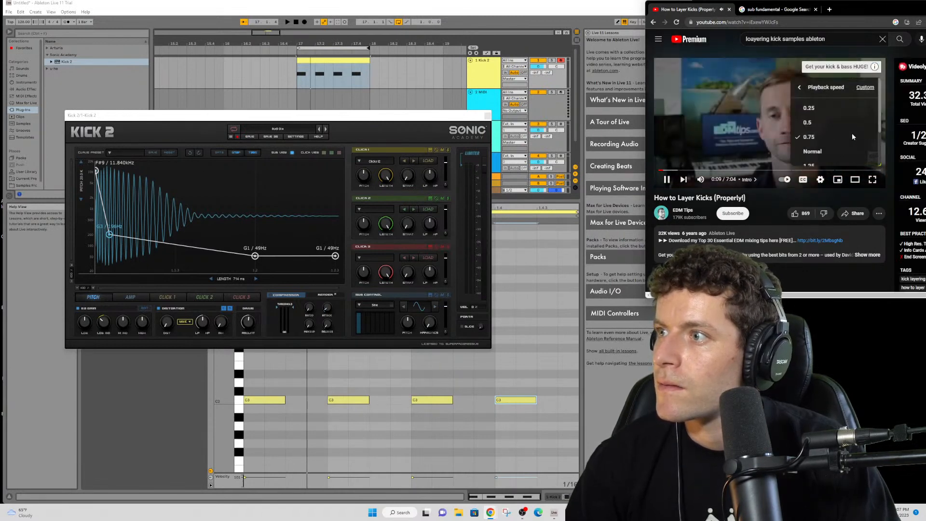
pyautogui.click(820, 151)
pyautogui.click(721, 145)
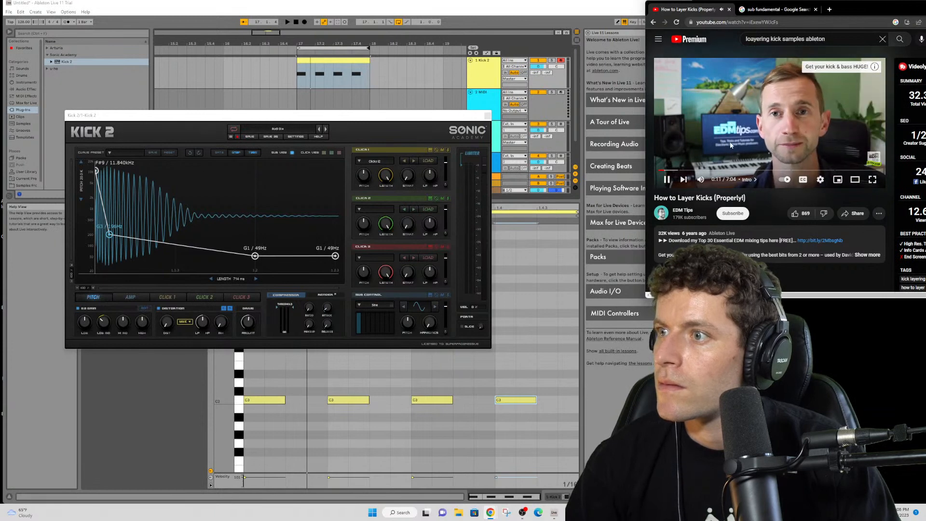
# - Skip ahead through the kick layering tutorial, watch the Ableton session demonstration, and pause at 1:38
pyautogui.press('Right')
pyautogui.press('Right')
pyautogui.press('Right')
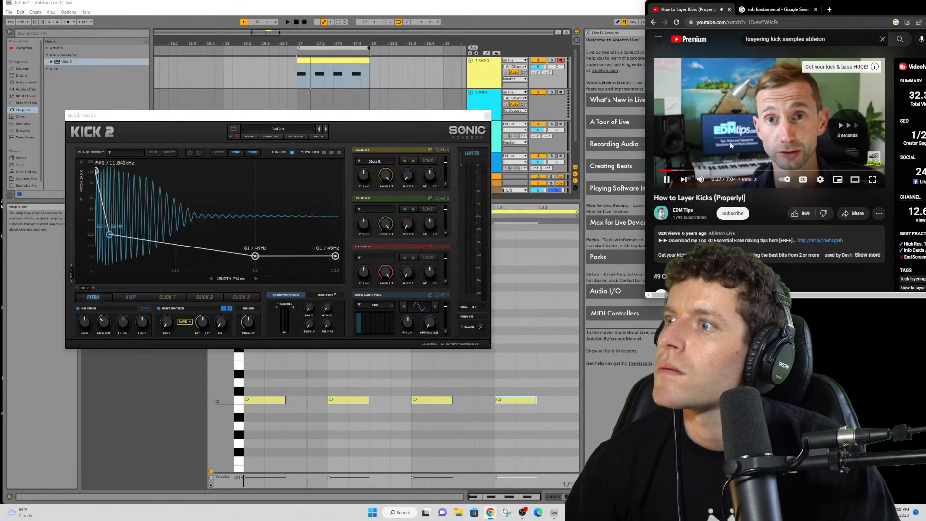
pyautogui.press('Right')
pyautogui.press('Right')
pyautogui.press('Right')
pyautogui.press('Right')
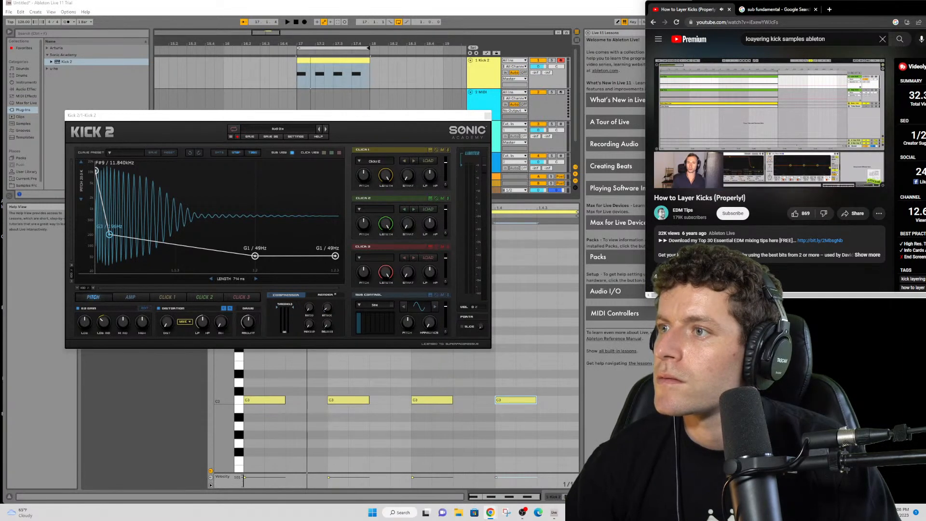
pyautogui.moveTo(731, 144)
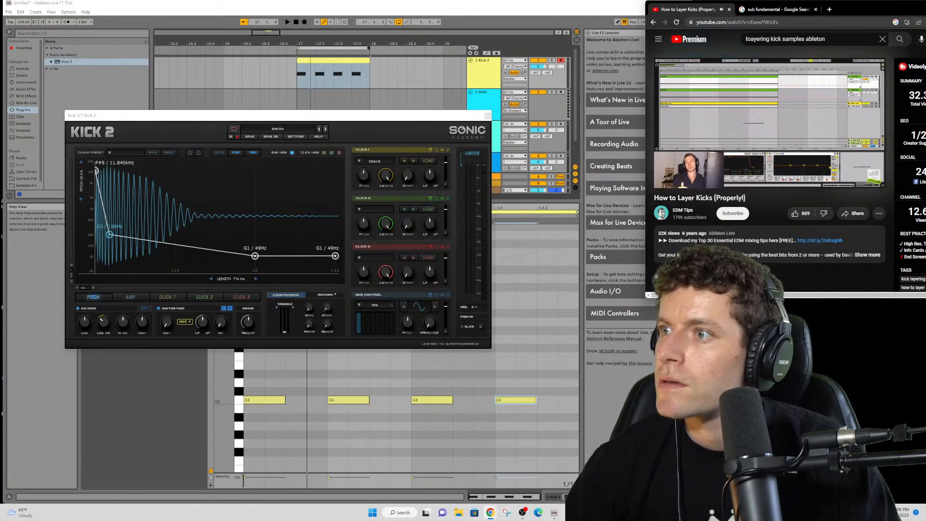
pyautogui.press('Right')
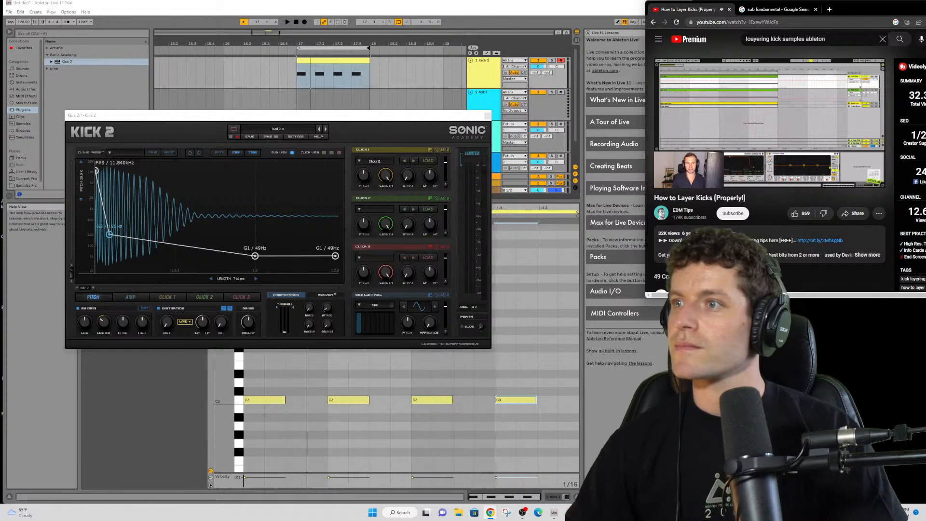
pyautogui.press('space')
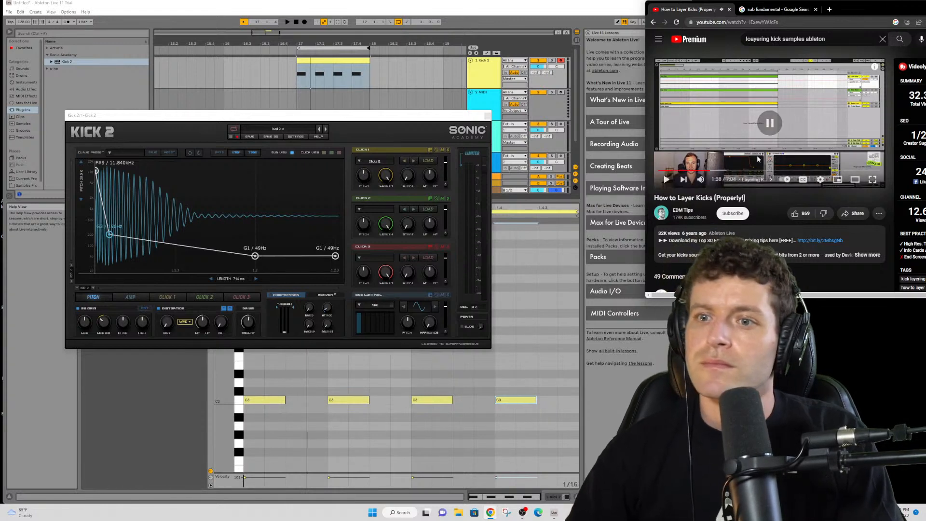
# - Switch to Ableton Live, close the Kick 2 plug-in window and delete the Kick 2 track
pyautogui.click(493, 142)
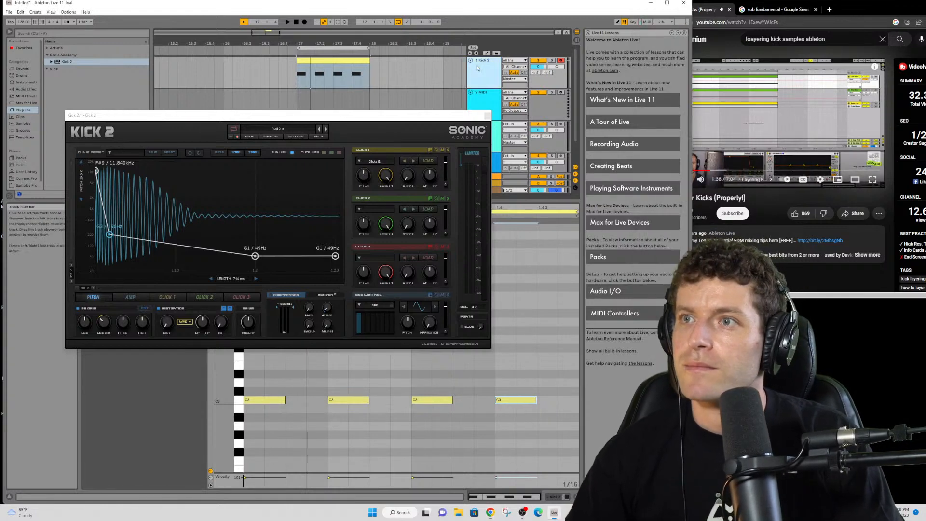
pyautogui.click(487, 116)
pyautogui.press('Delete')
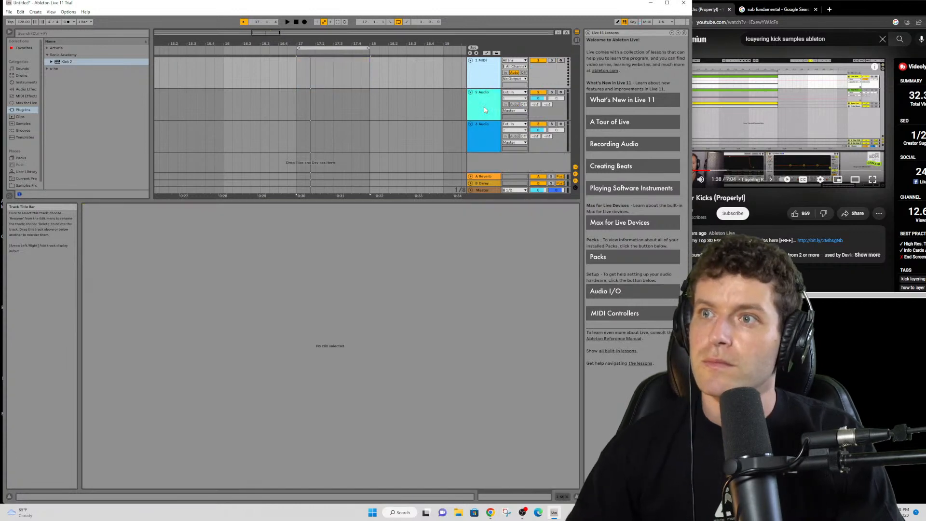
# - Load the Sampler instrument onto the empty MIDI track and show its device view
pyautogui.click(21, 117)
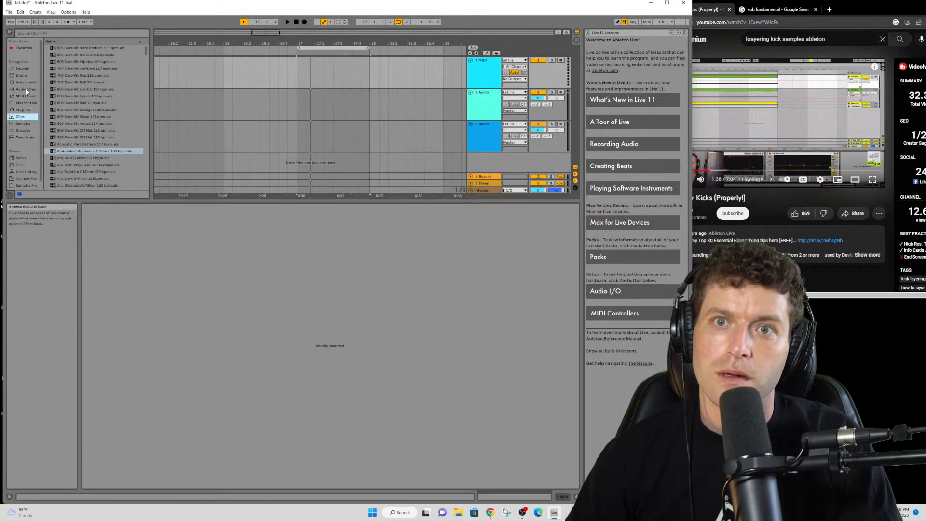
pyautogui.click(27, 82)
pyautogui.click(47, 117)
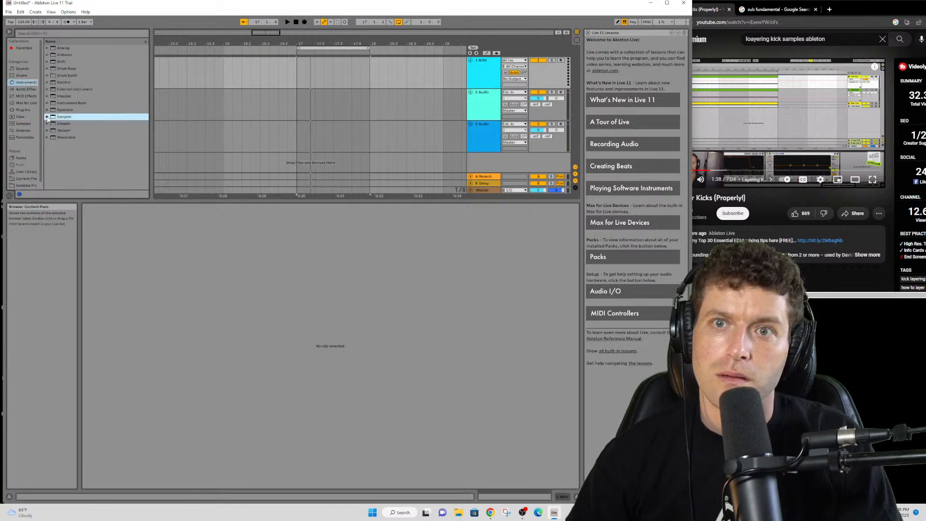
pyautogui.moveTo(487, 77); pyautogui.dragTo(487, 78)
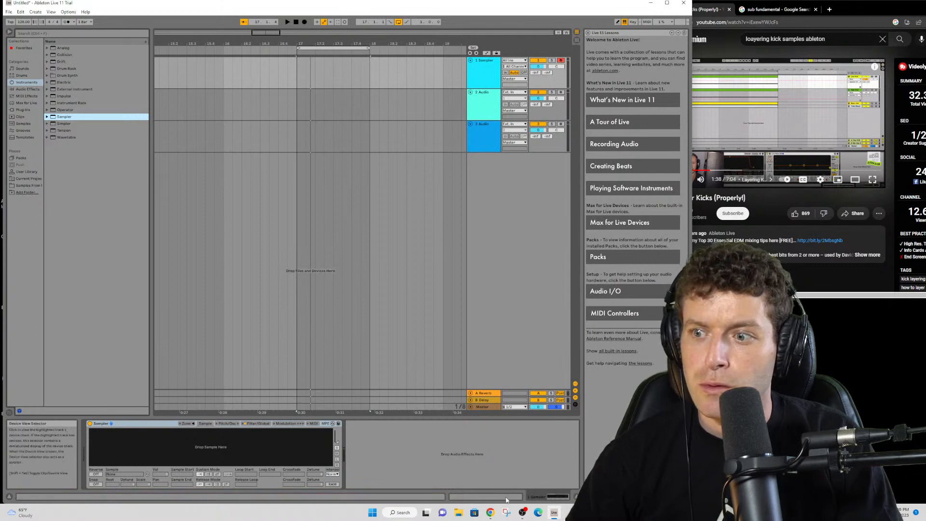
pyautogui.click(558, 497)
pyautogui.click(558, 496)
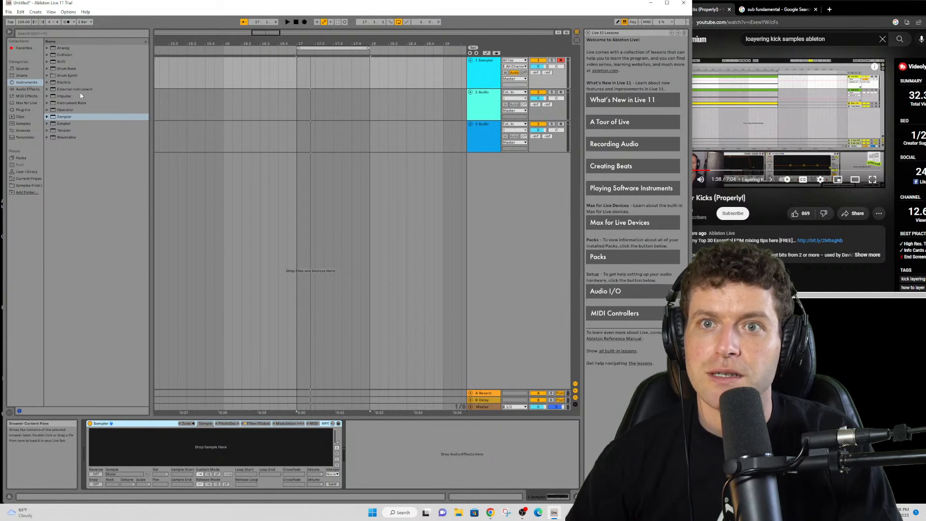
# - Search the Live browser for "808 kick"
pyautogui.click(38, 33)
pyautogui.write('808')
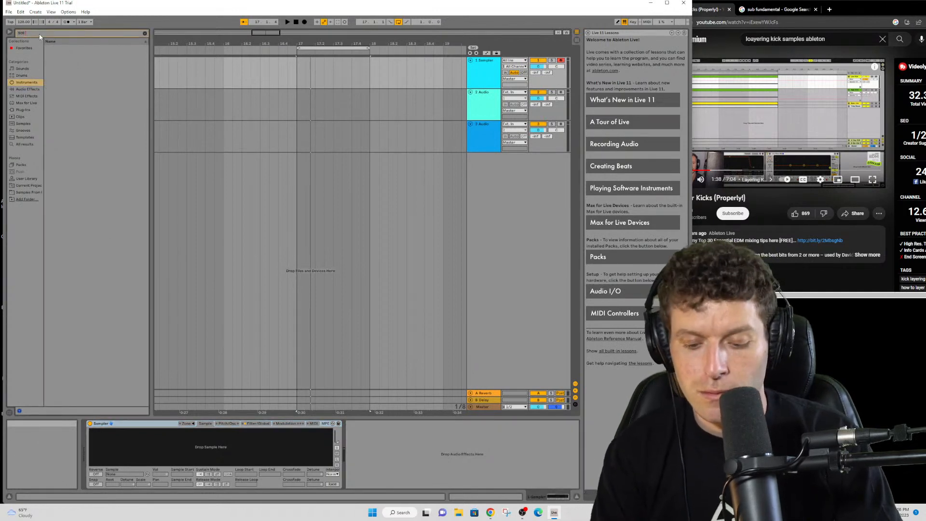
pyautogui.write(' kick')
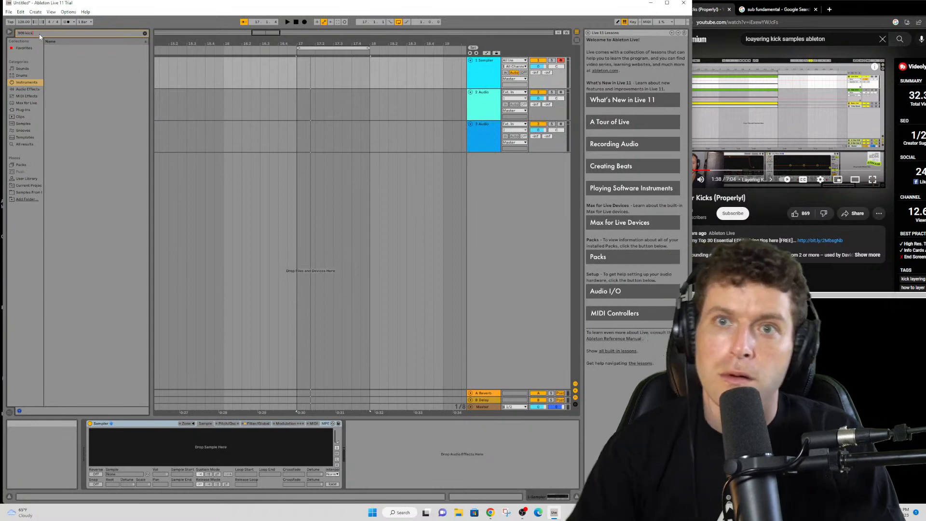
# - Browse the kick search results across all results and inside the Samples From Mars place, inspecting the sp_909_from_mars folder
pyautogui.click(25, 144)
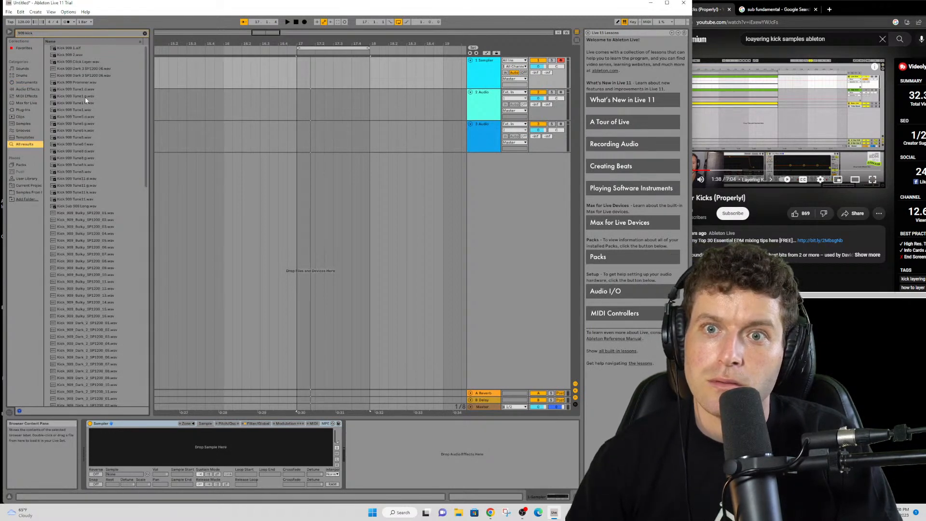
pyautogui.click(77, 48)
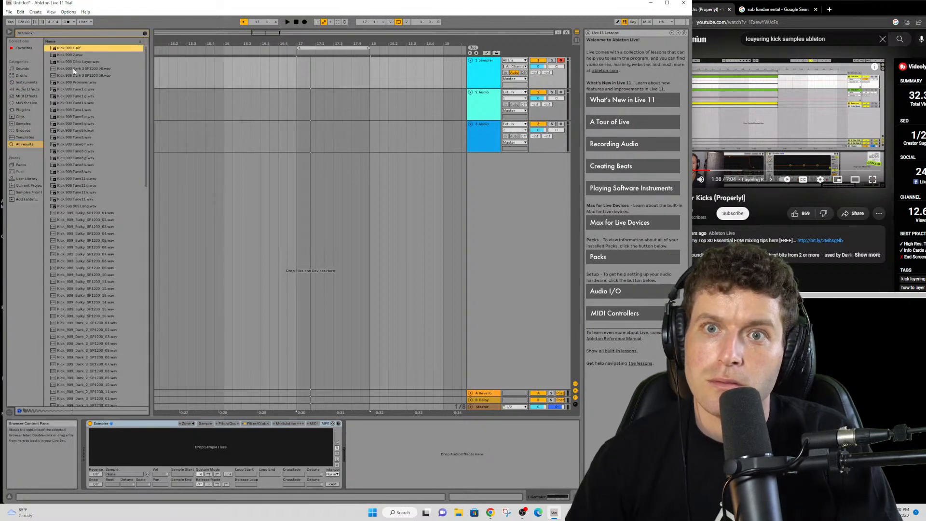
pyautogui.click(30, 192)
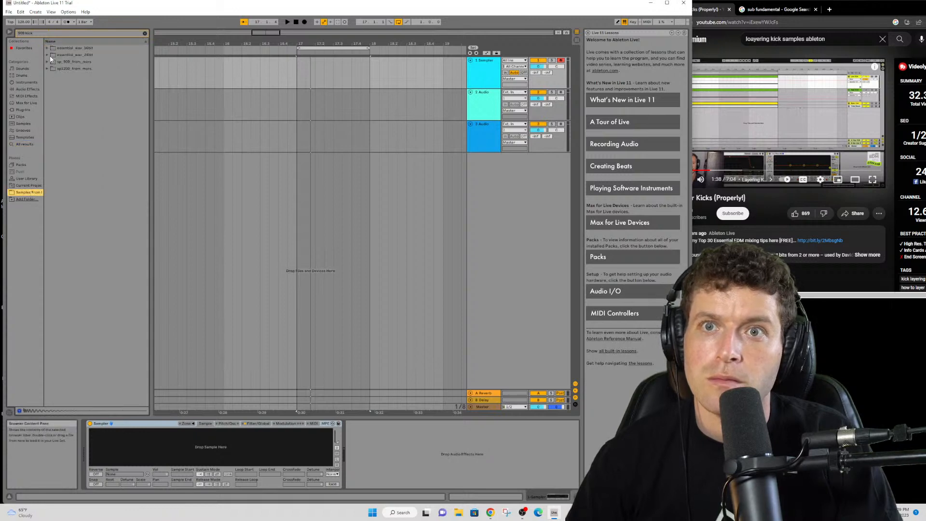
pyautogui.click(47, 63)
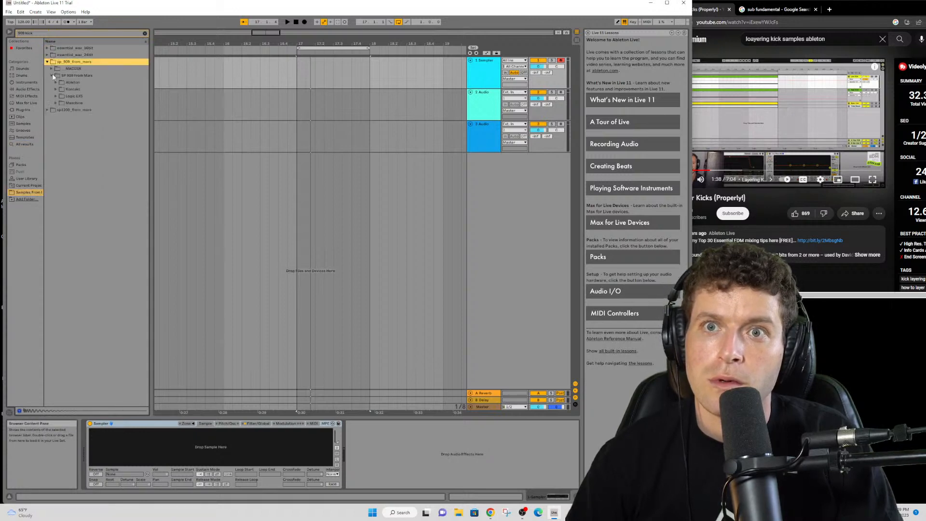
pyautogui.click(51, 76)
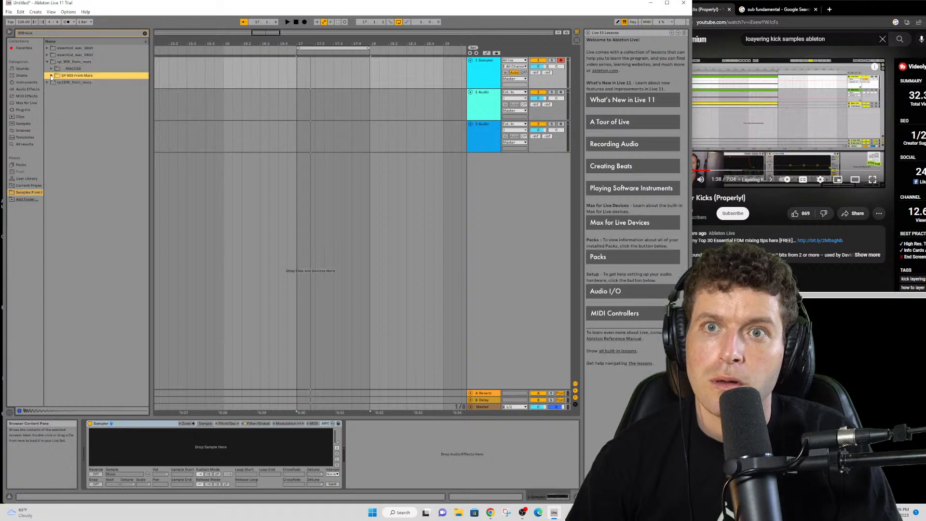
# - Shorten the browser search within the Samples From Mars place to "kick"
pyautogui.doubleClick(21, 33)
pyautogui.press('BackSpace')
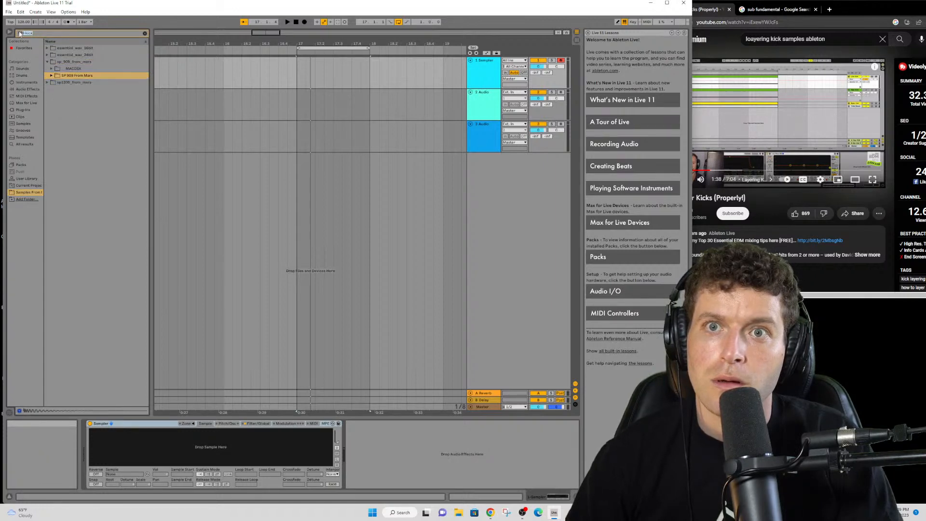
pyautogui.press('Delete')
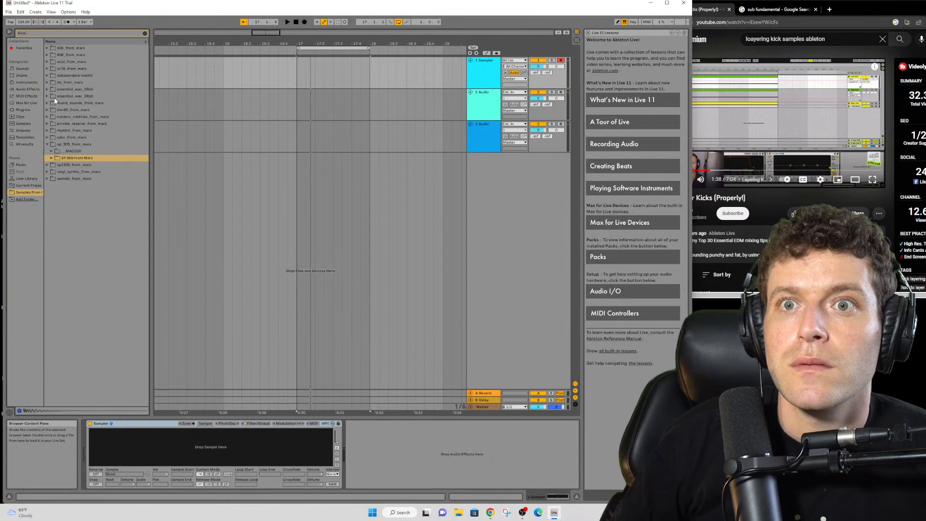
# - Expand the SP 909 From Mars folder through its Ableton project presets down to the Kicks Kit preset and select it
pyautogui.click(52, 158)
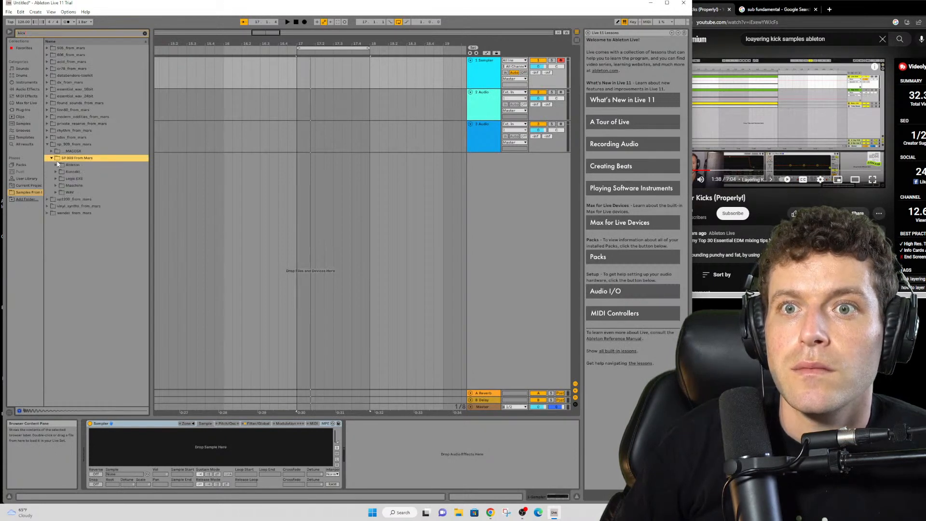
pyautogui.click(56, 165)
pyautogui.click(59, 172)
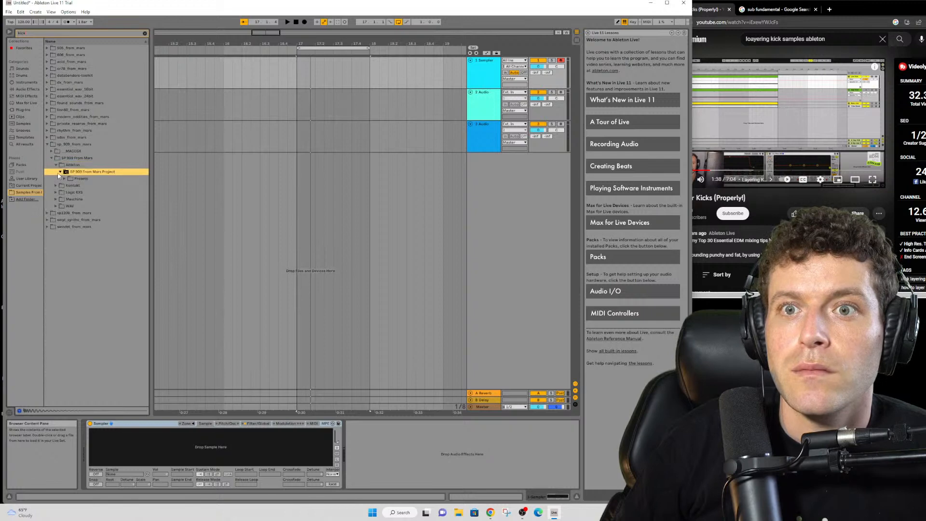
pyautogui.click(65, 179)
pyautogui.click(73, 186)
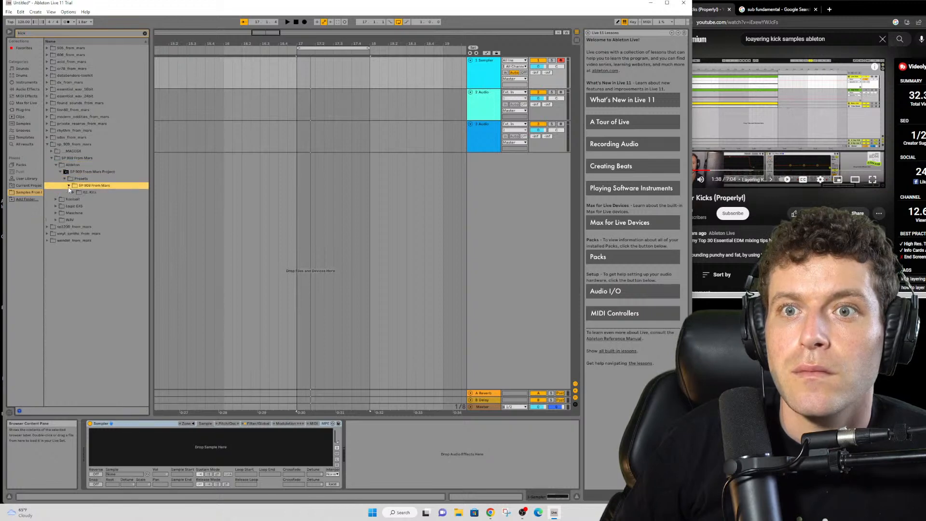
pyautogui.click(73, 193)
pyautogui.click(94, 201)
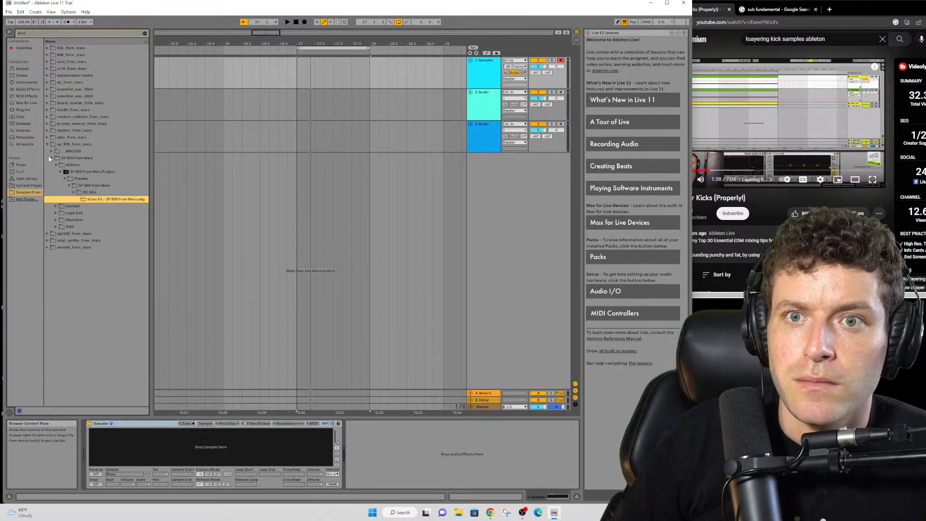
# - Search the Samples From Mars place for "909" and audition several of the BD 909 Clean Medium samples
pyautogui.click(144, 34)
pyautogui.write('909')
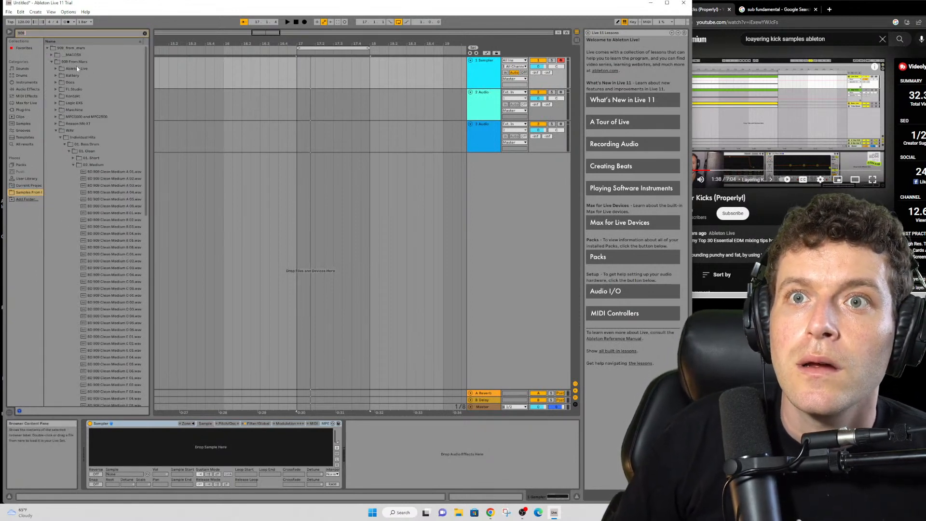
pyautogui.click(96, 171)
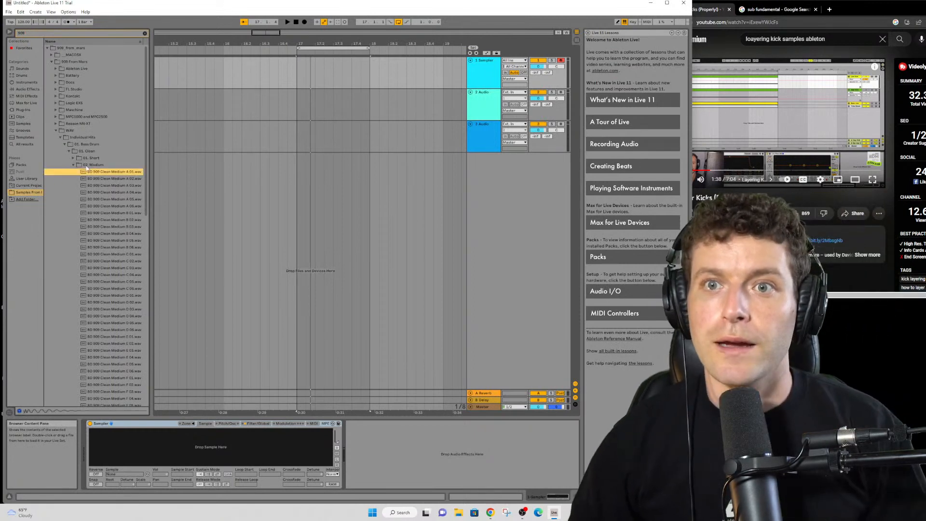
pyautogui.click(125, 261)
pyautogui.keyDown('shift'); pyautogui.click(124, 267); pyautogui.keyUp('shift')
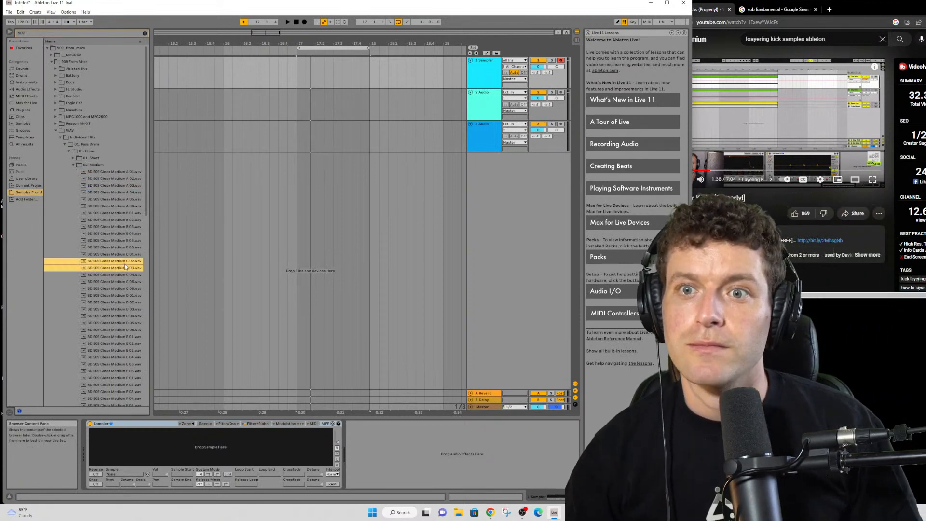
pyautogui.click(125, 253)
pyautogui.click(125, 246)
pyautogui.click(126, 240)
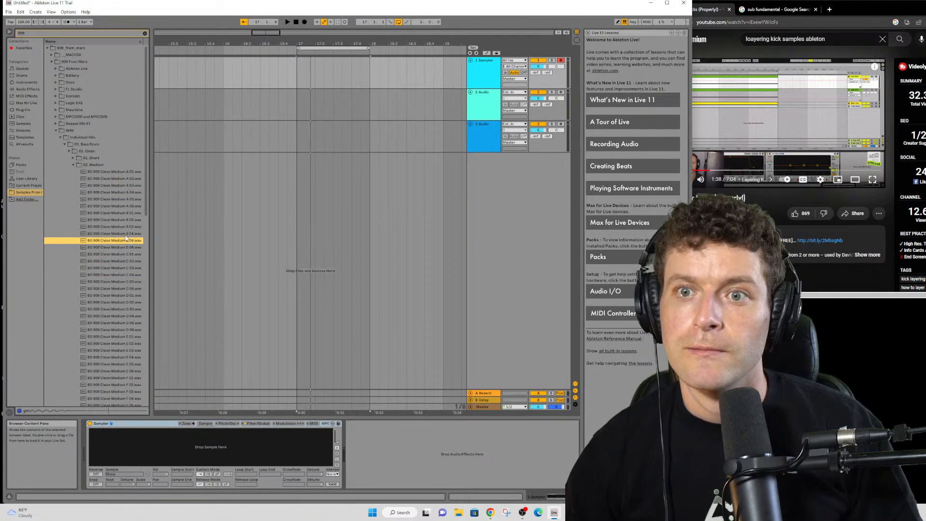
# - Compare a few neighbouring 909 kicks and load BD 909 Clean Medium C 03.wav into Sampler
pyautogui.click(121, 273)
pyautogui.click(121, 268)
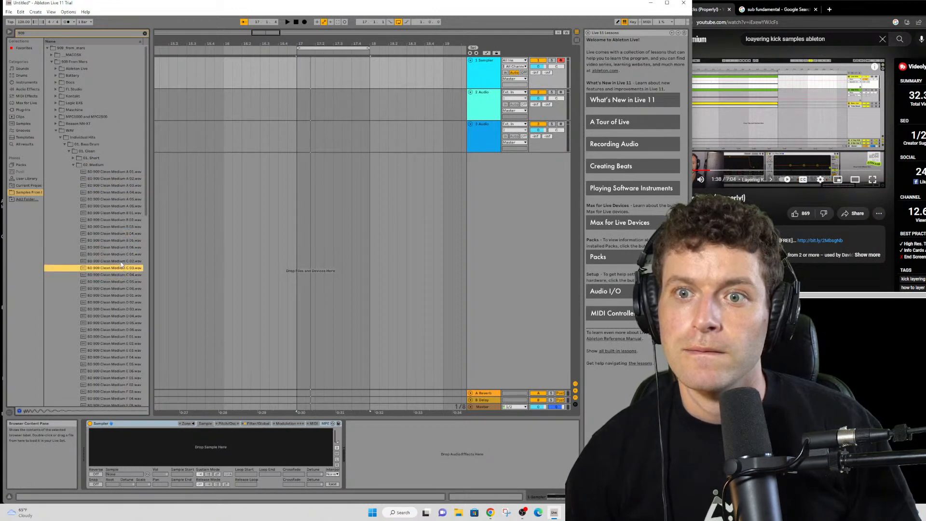
pyautogui.click(123, 262)
pyautogui.click(123, 268)
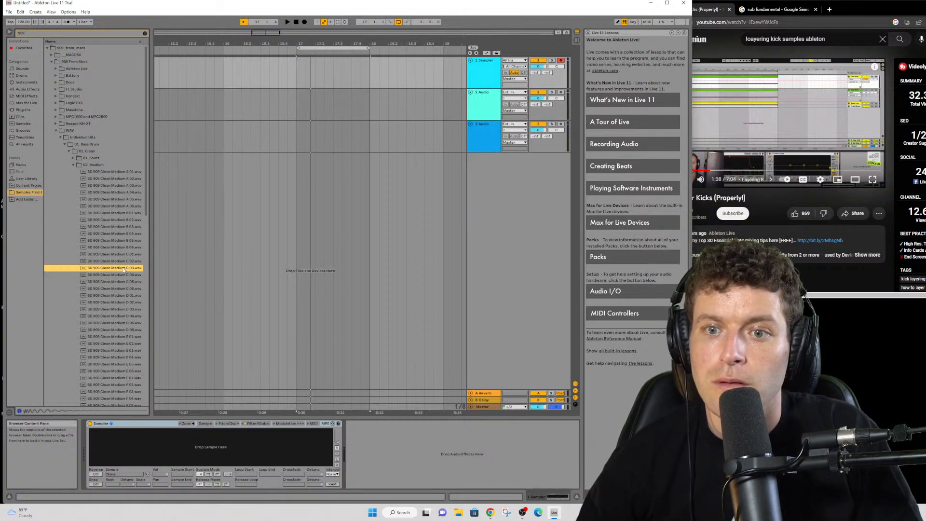
pyautogui.moveTo(123, 269); pyautogui.dragTo(198, 446)
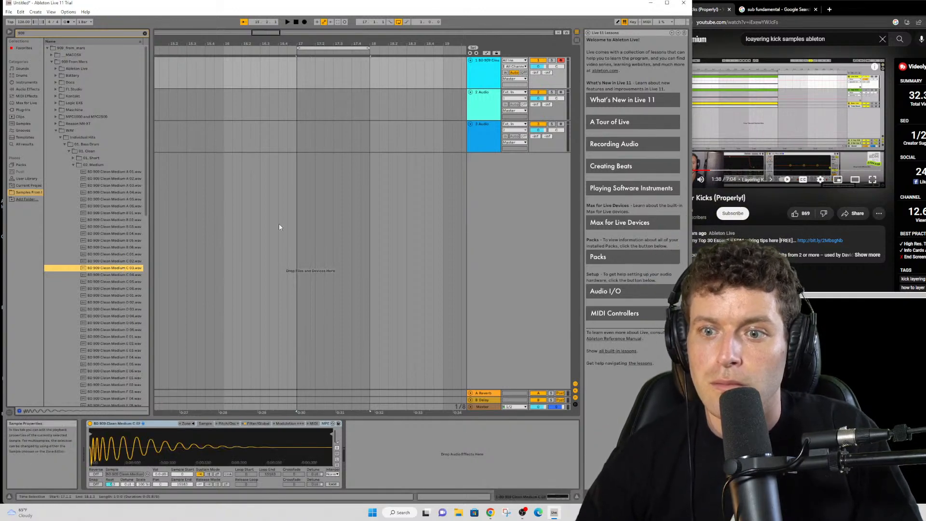
# - Play the kick layering tutorial in the browser until 1:56, then check Sampler's zone editor in Ableton Live and close it
pyautogui.click(803, 126)
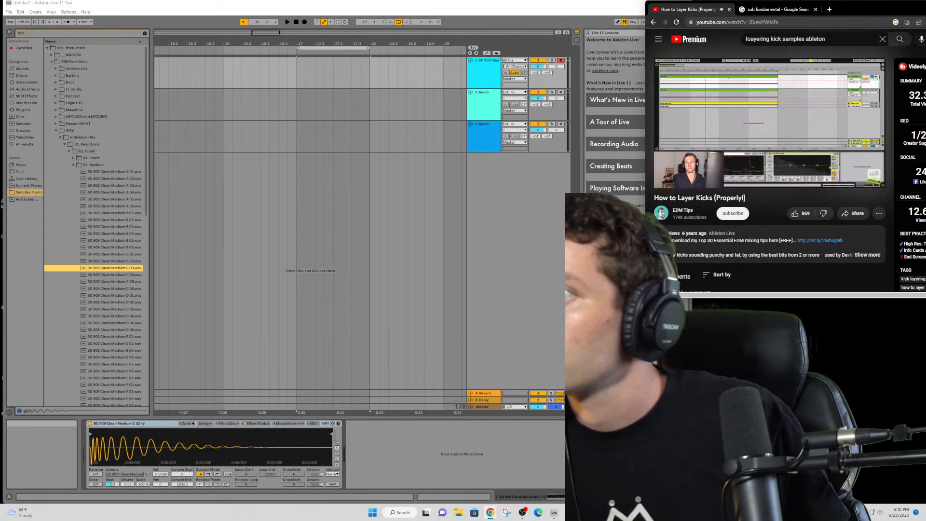
pyautogui.press('XF86AudioPlay')
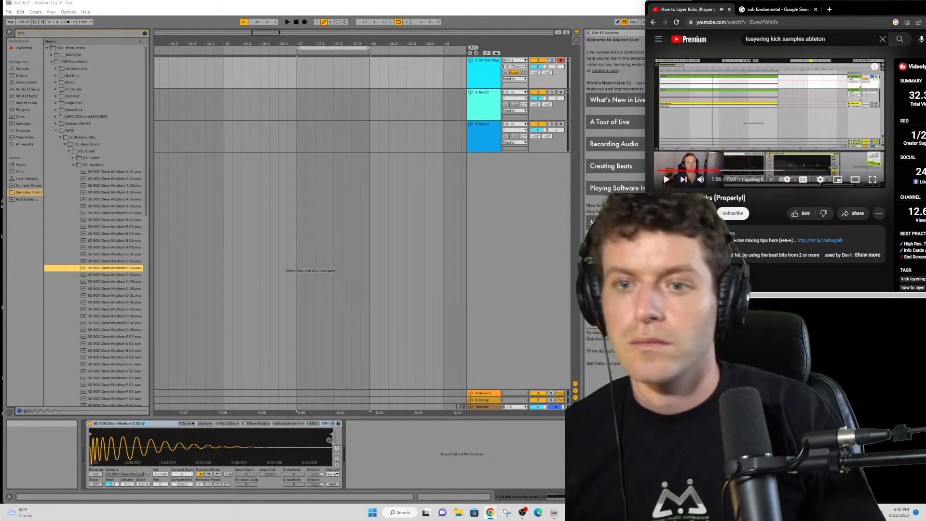
pyautogui.click(205, 424)
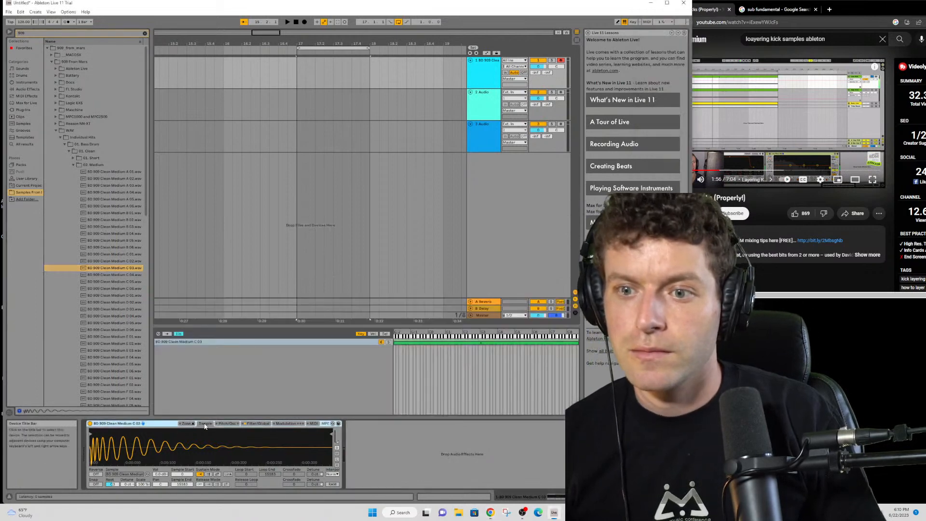
pyautogui.click(188, 424)
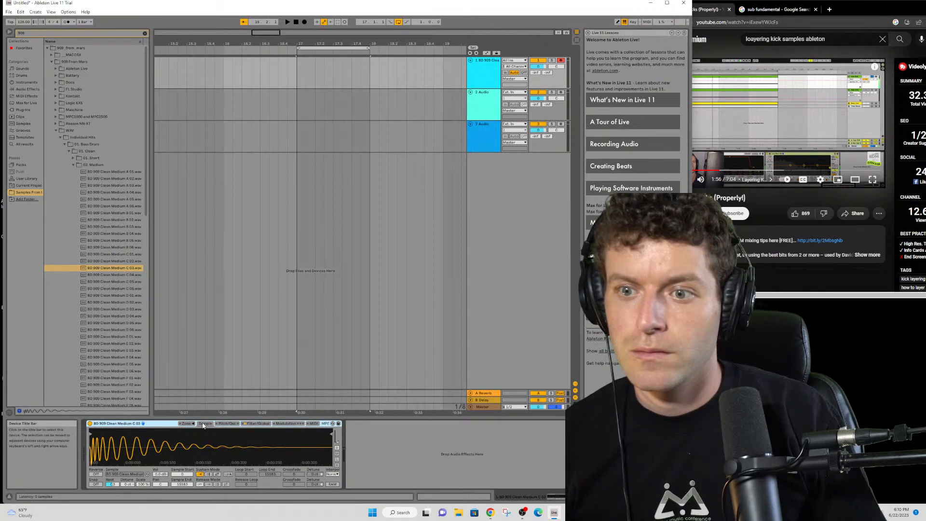
# - Return to the YouTube tutorial, rewind and pause it at 1:37, and widen the browser window
pyautogui.click(784, 151)
pyautogui.press('Left')
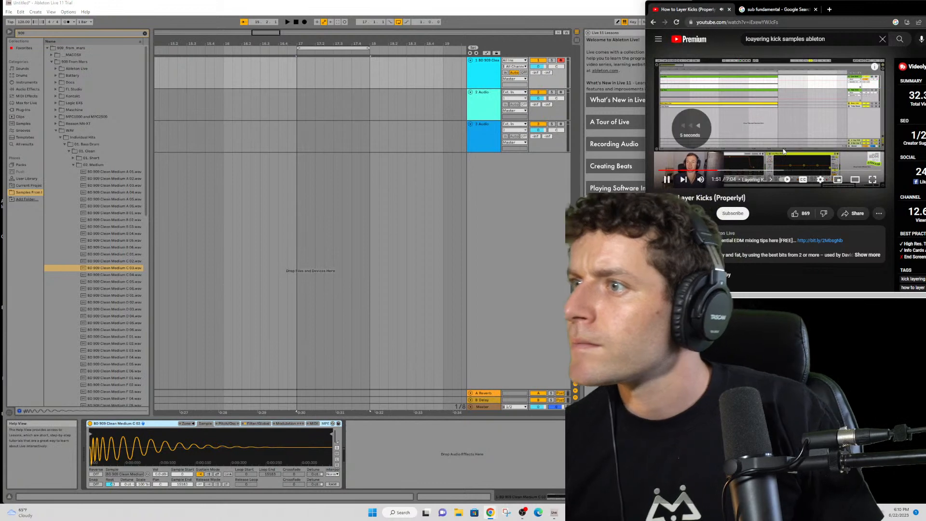
pyautogui.press('Left')
pyautogui.press('Left')
pyautogui.press('Left')
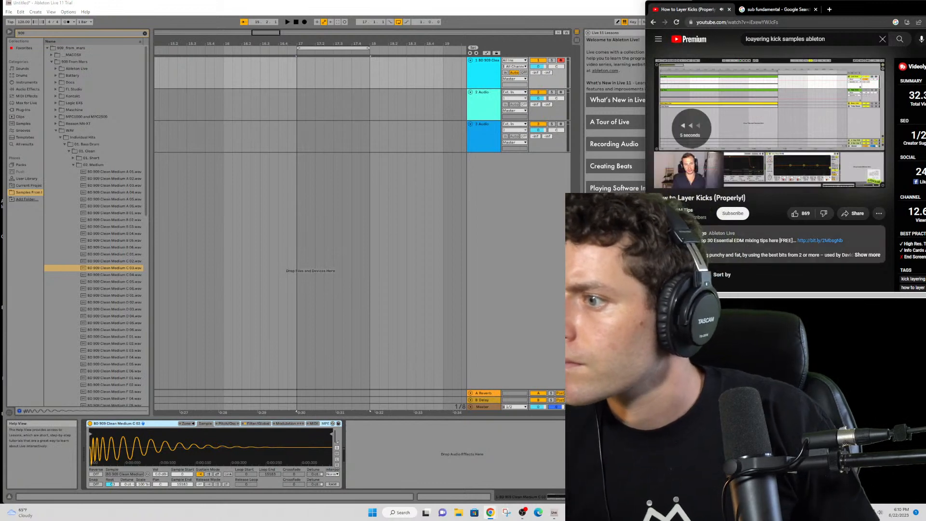
pyautogui.press('space')
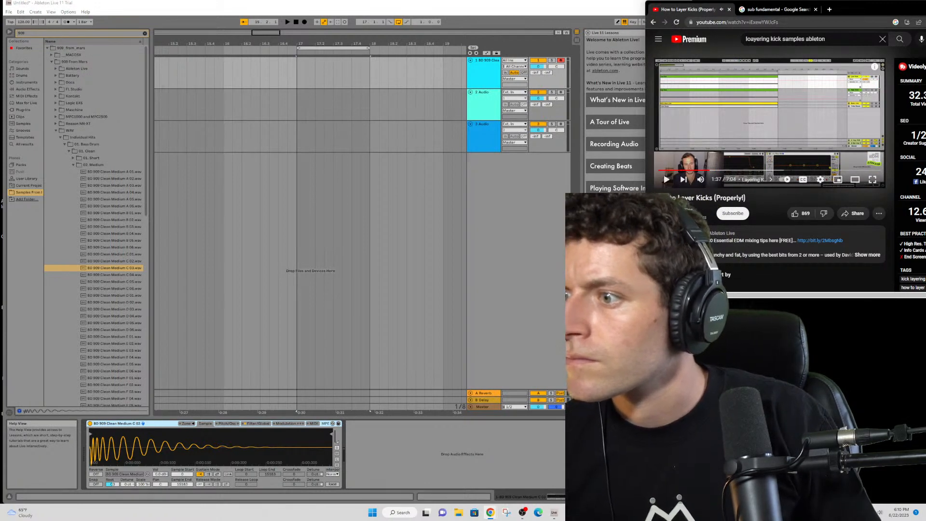
pyautogui.moveTo(646, 144); pyautogui.dragTo(448, 145)
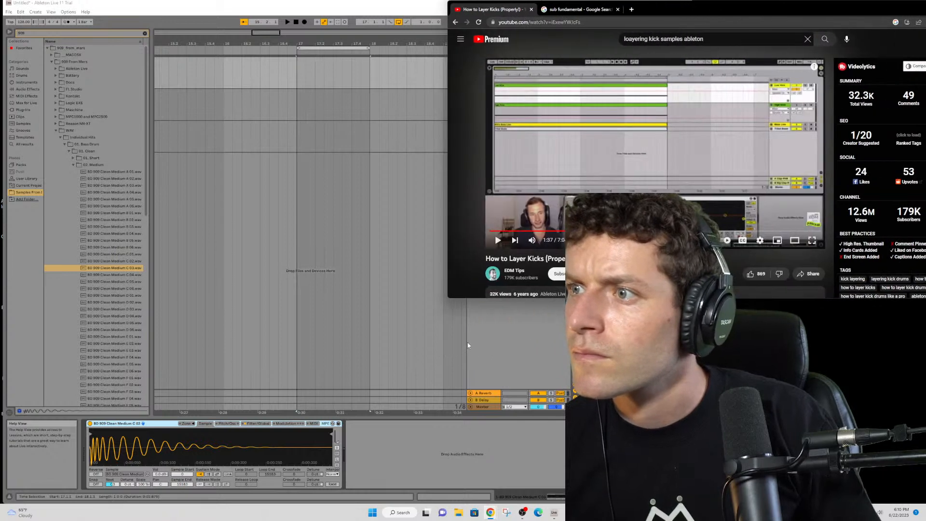
# - Resume the tutorial and rewind it in five-second jumps to the presenter's introduction before the Ableton demonstration
pyautogui.press('space')
pyautogui.press('Left')
pyautogui.press('Left')
pyautogui.press('Left')
pyautogui.press('Left')
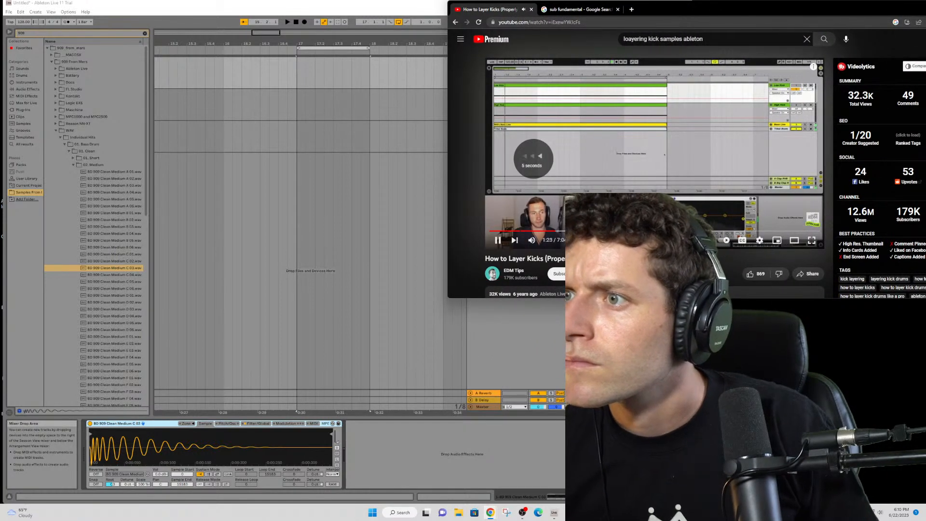
pyautogui.press('Left')
pyautogui.press('Left')
pyautogui.press('Left')
pyautogui.press('Left')
pyautogui.press('Left')
pyautogui.press('Left')
pyautogui.press('Left')
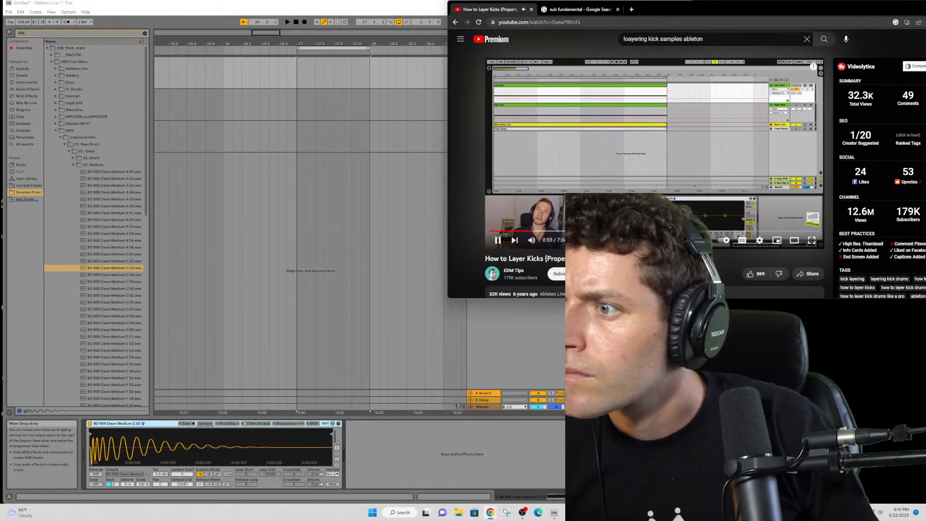
pyautogui.press('Left')
pyautogui.press('Left')
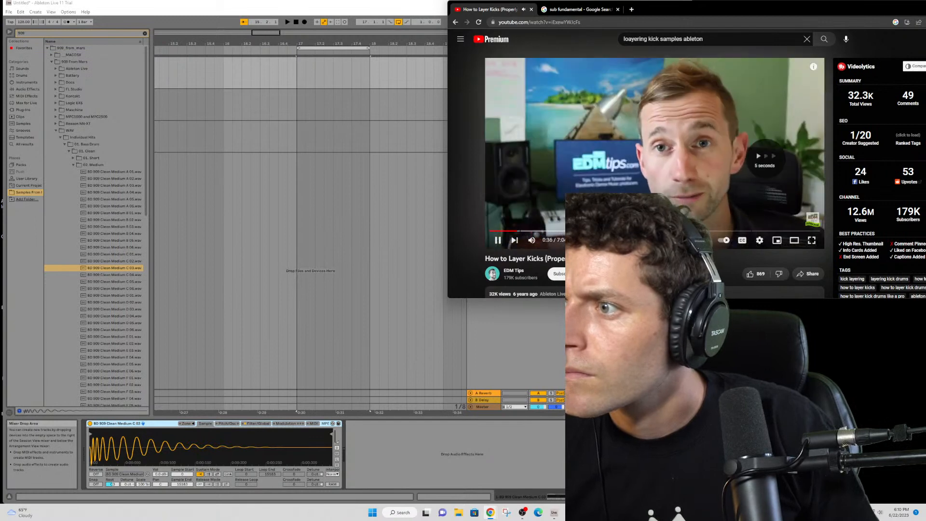
# - Skip the tutorial forward into the Ableton session demonstration and pause it at 1:22
pyautogui.press('Right')
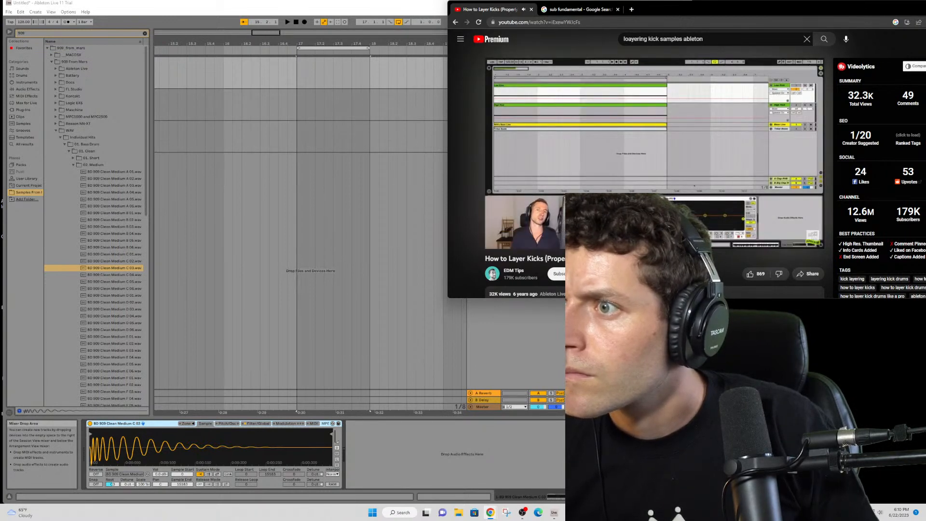
pyautogui.press('Right')
pyautogui.press('Right')
pyautogui.press('Right')
pyautogui.press('Right')
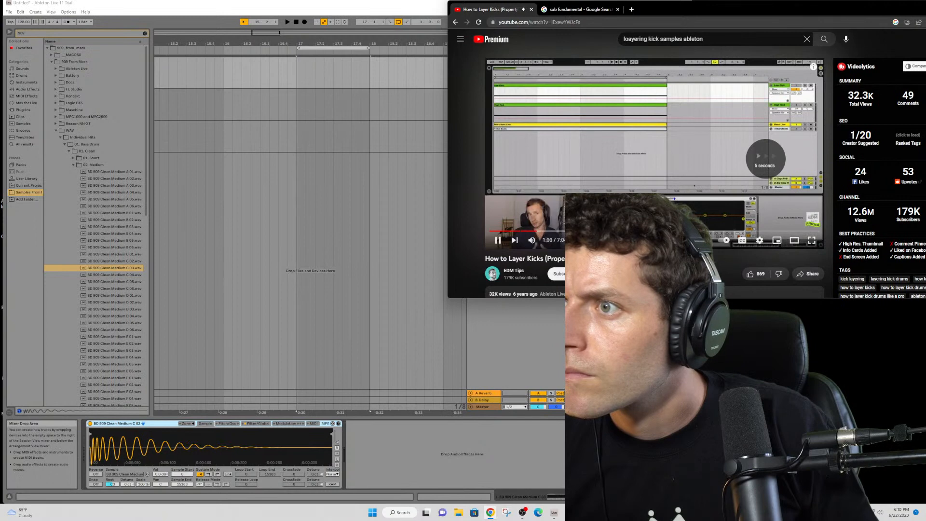
pyautogui.press('Right')
pyautogui.press('Right')
pyautogui.press('Right')
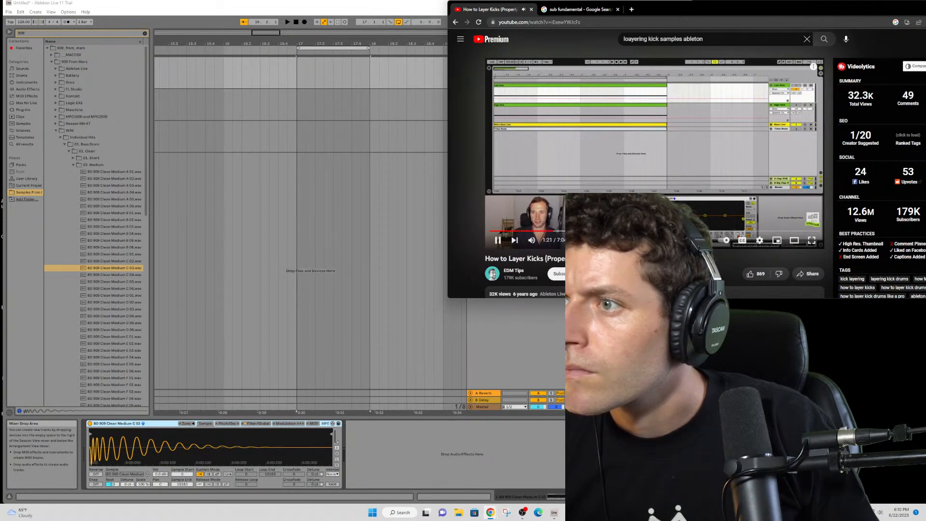
pyautogui.press('space')
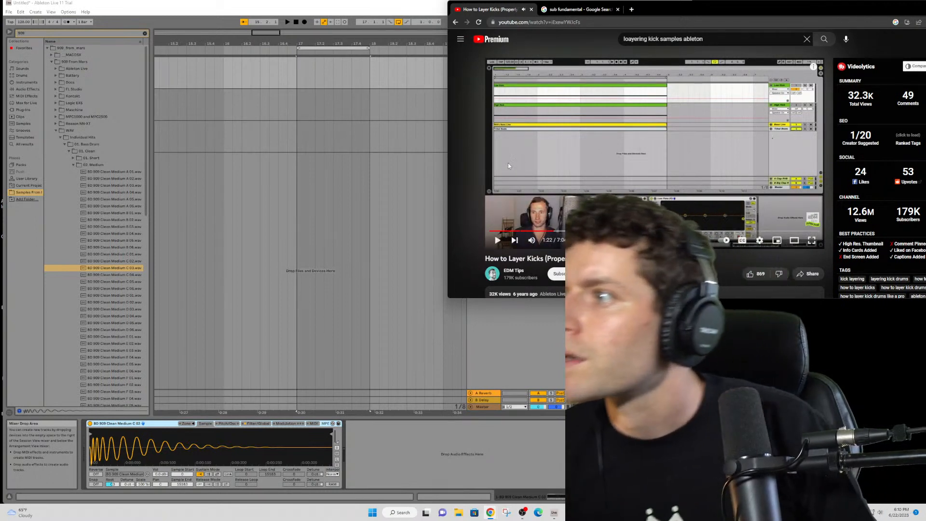
# - Switch to Ableton Live and delete the Sampler track holding the 909 kick
pyautogui.hotkey('alt', 'Tab')
pyautogui.click(481, 74)
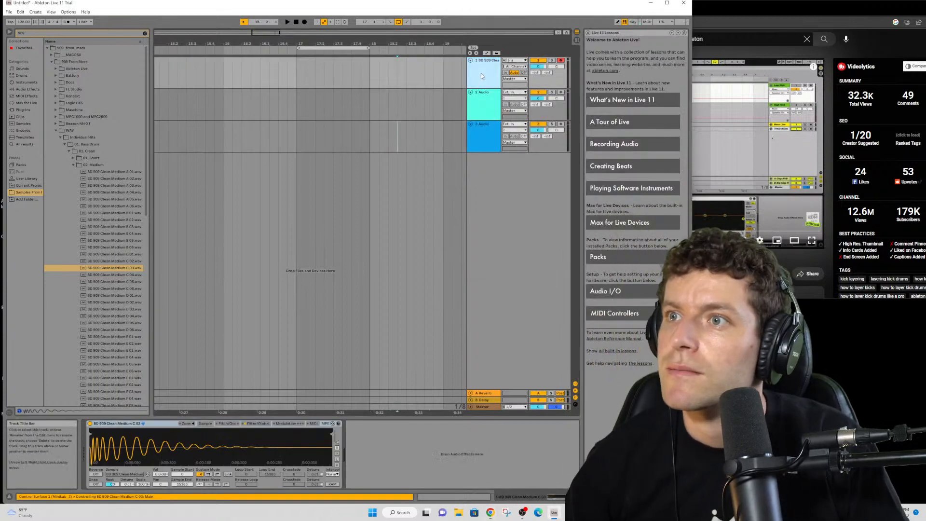
pyautogui.press('Delete')
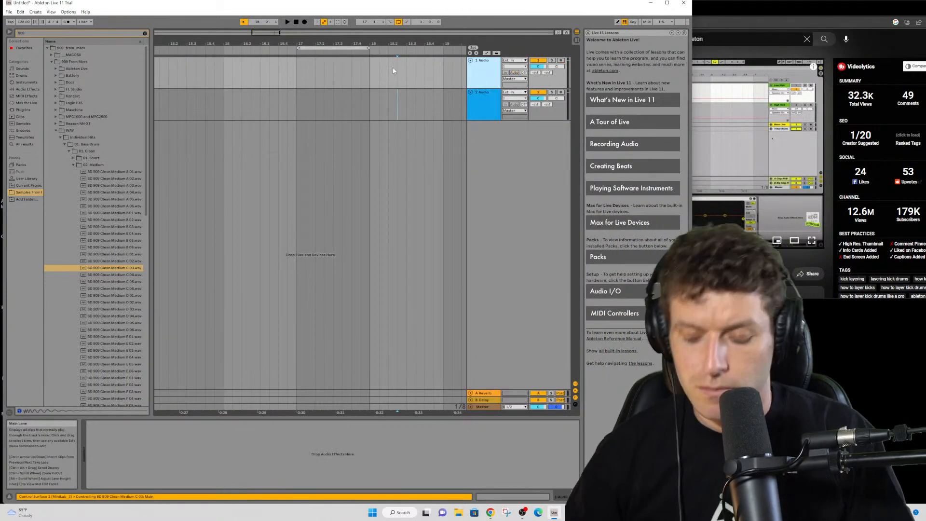
pyautogui.hotkey('ctrl', 'm')
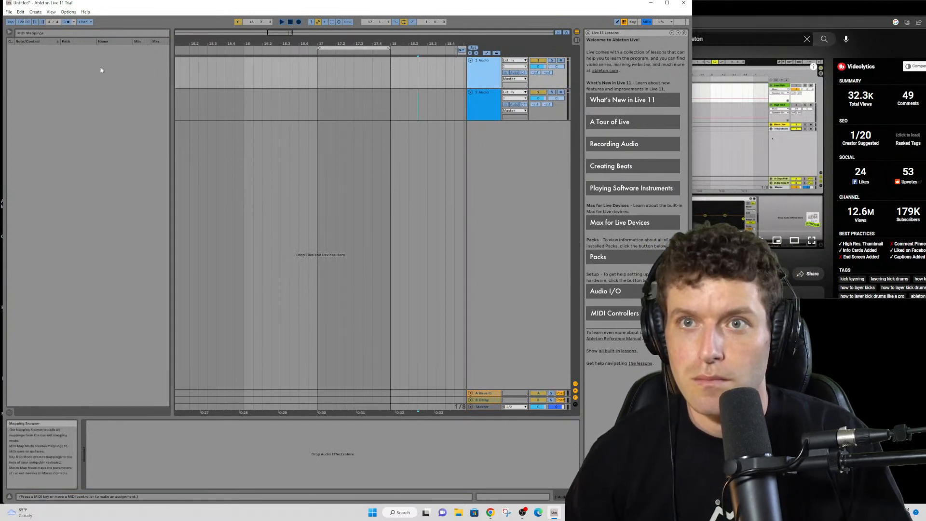
pyautogui.hotkey('ctrl', 'm')
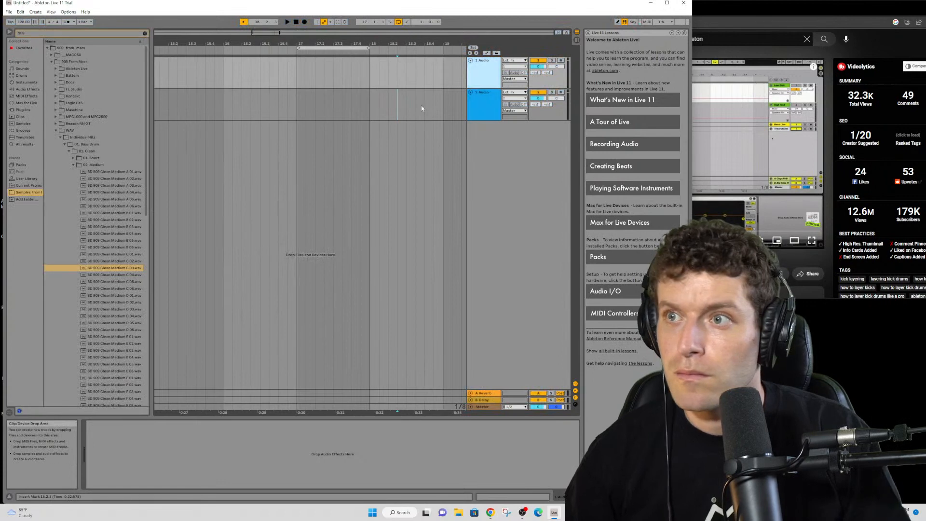
pyautogui.click(453, 138)
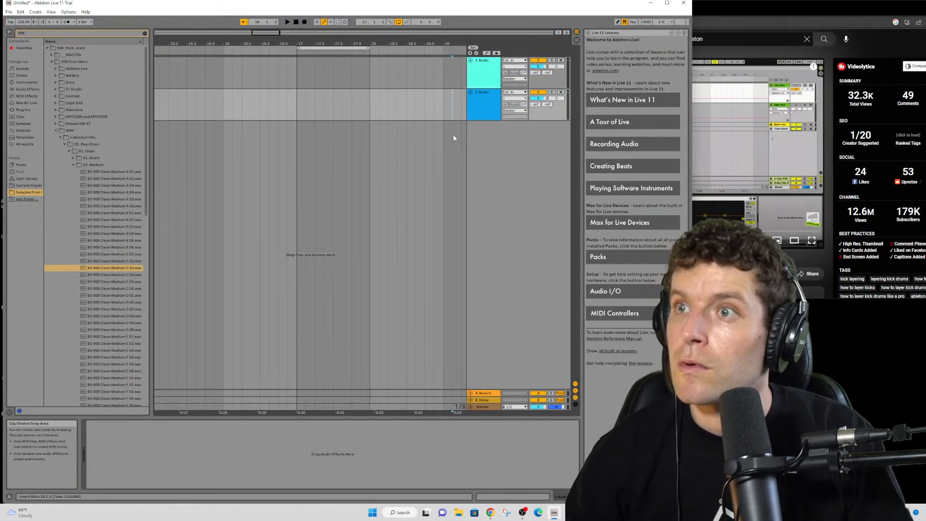
pyautogui.click(480, 67)
pyautogui.hotkey('ctrl', 'm')
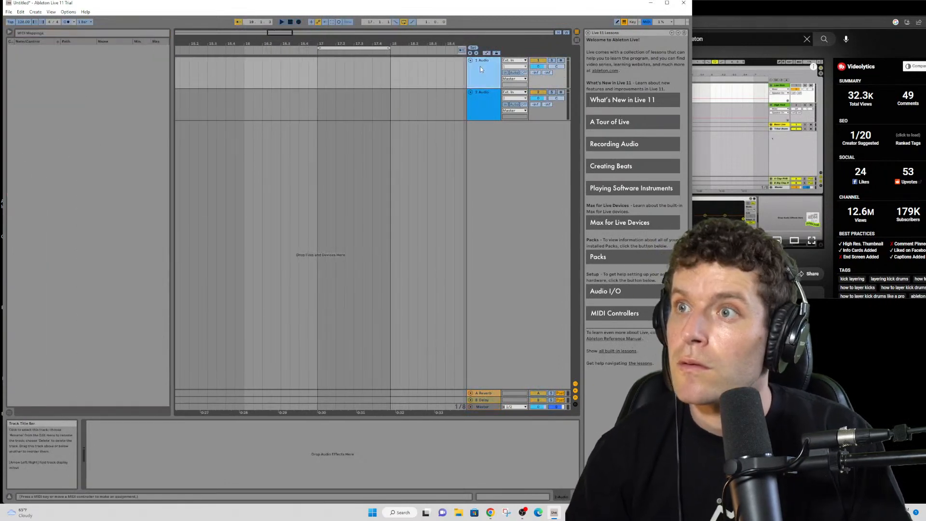
pyautogui.hotkey('ctrl', 'm')
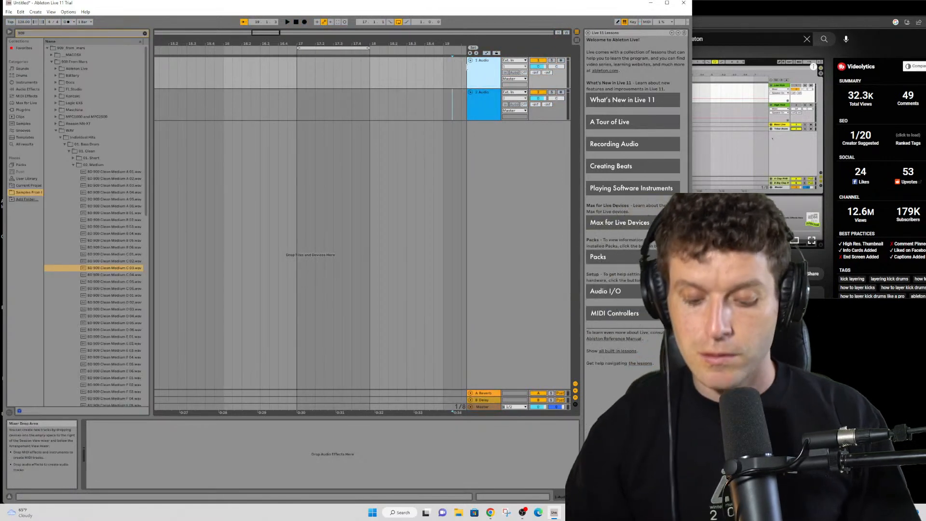
# - Insert a MIDI track below the first audio track and load the Sampler instrument onto it
pyautogui.hotkey('ctrl', 'shift', 't')
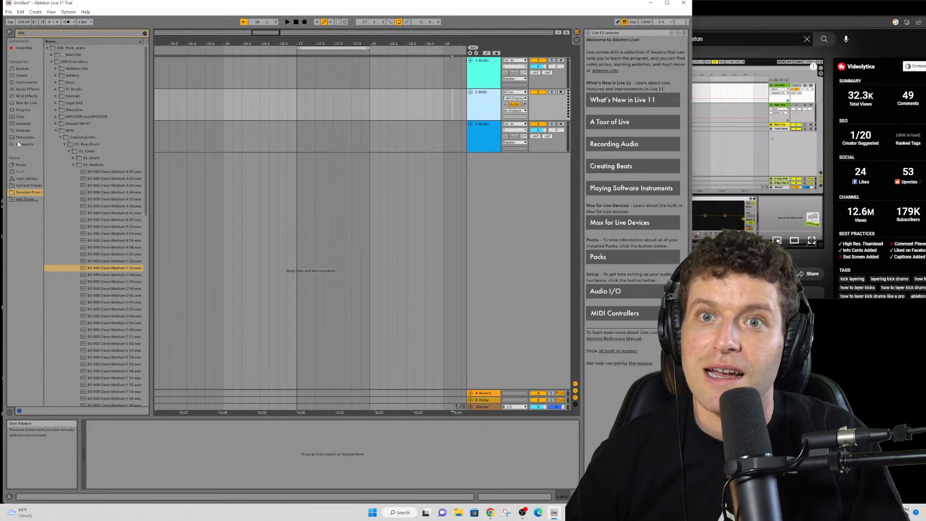
pyautogui.click(24, 124)
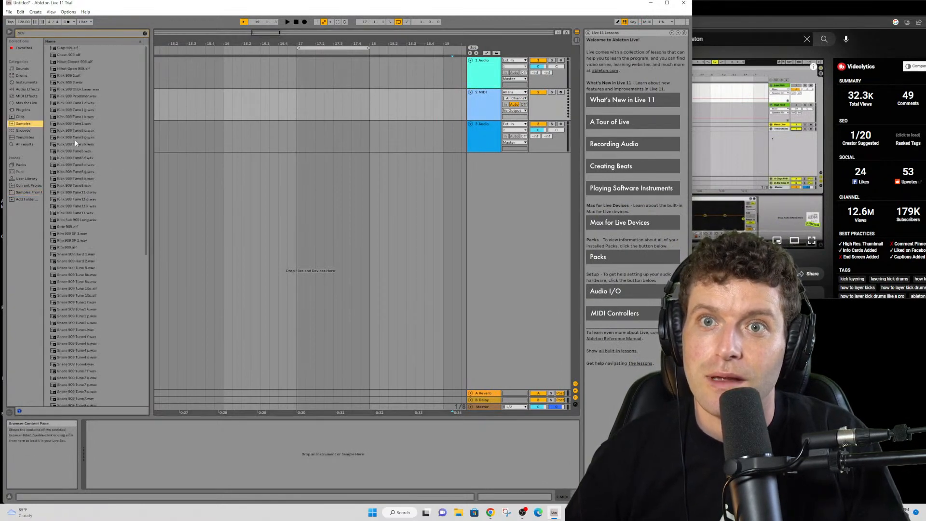
pyautogui.click(28, 84)
pyautogui.click(145, 33)
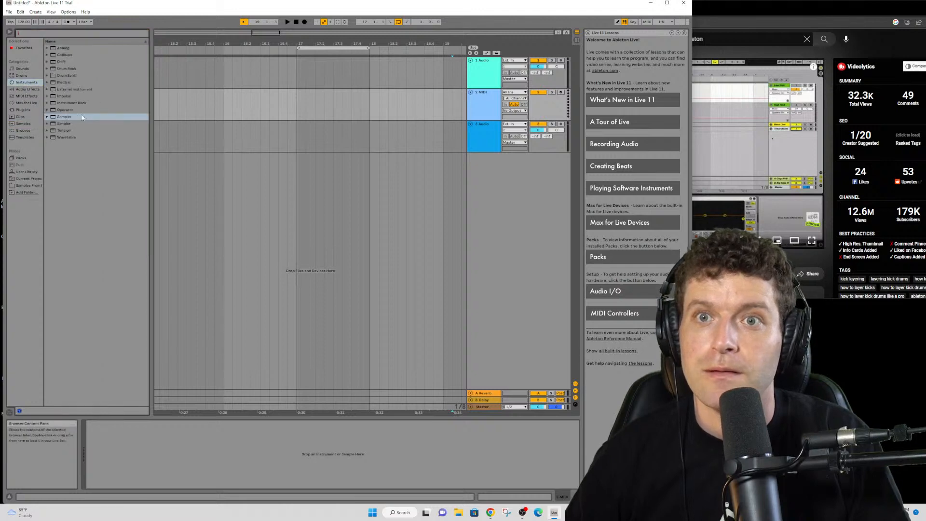
pyautogui.click(64, 116)
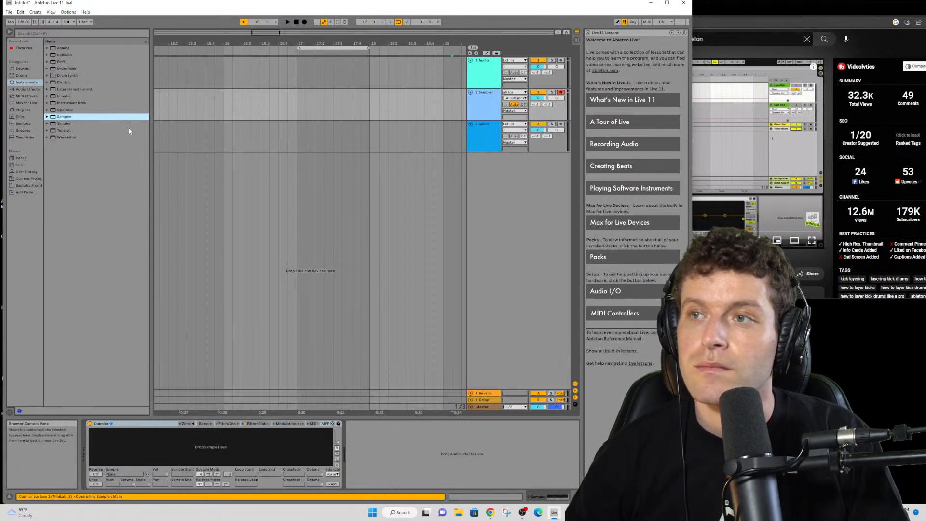
# - Create an empty one-bar MIDI clip on the Sampler track from bar 17 to bar 18
pyautogui.click(489, 98)
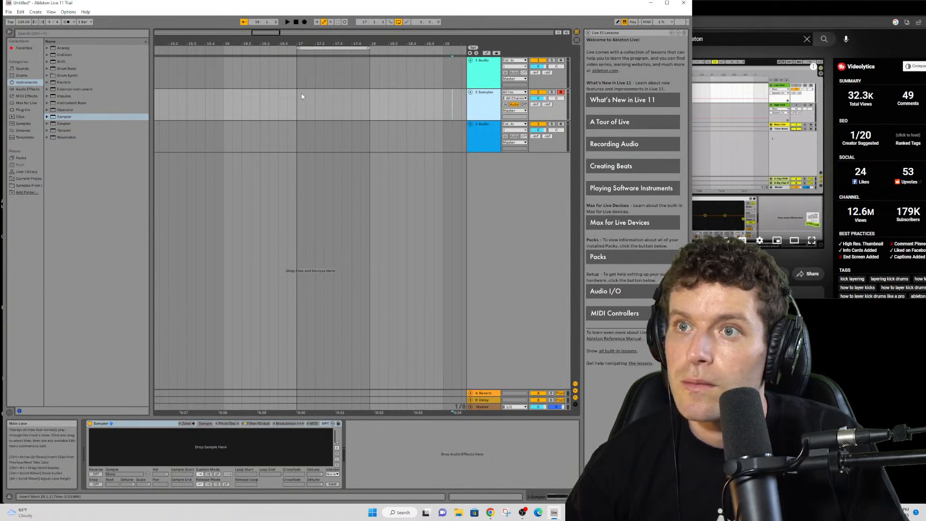
pyautogui.moveTo(299, 92); pyautogui.dragTo(371, 95)
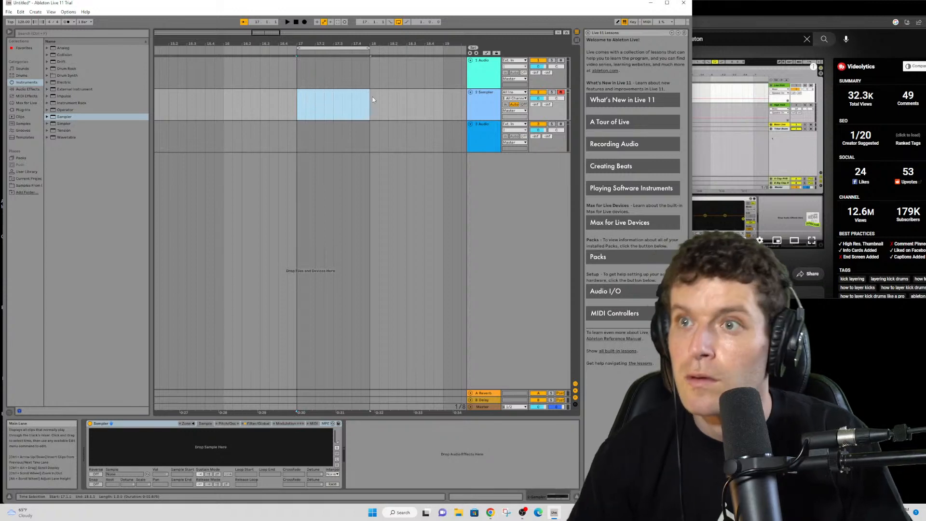
pyautogui.hotkey('ctrl', 'shift', 'm')
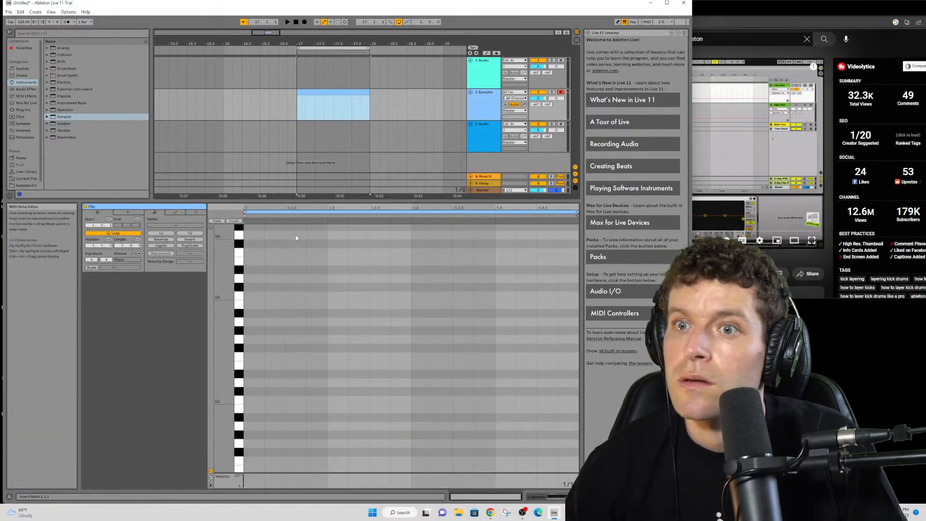
# - Switch to the YouTube tutorial, skip forward in five-second jumps to the Low Pass EQ section, and play it from 2:49
pyautogui.click(738, 127)
pyautogui.click(725, 160)
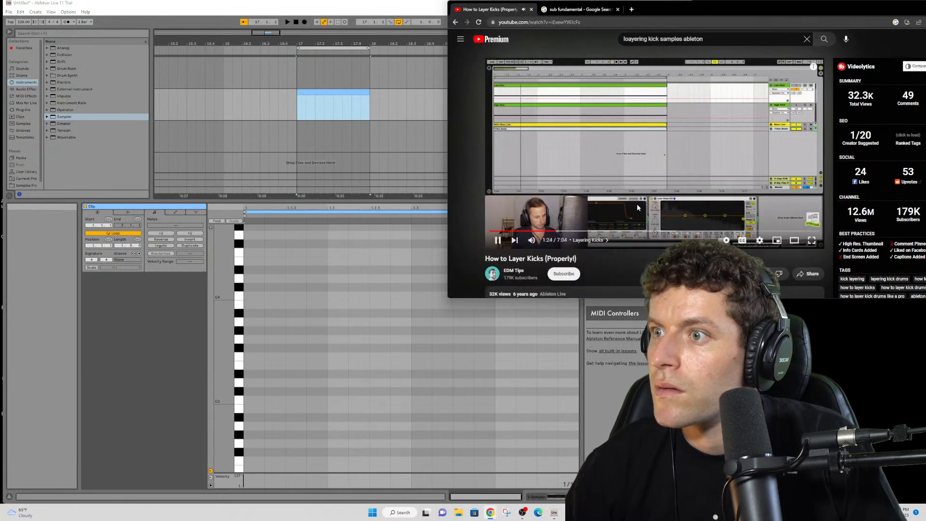
pyautogui.click(624, 138)
pyautogui.press('Right')
pyautogui.press('Right')
pyautogui.press('Right')
pyautogui.press('Right')
pyautogui.press('Right')
pyautogui.press('Right')
pyautogui.press('Right')
pyautogui.press('Right')
pyautogui.press('Right')
pyautogui.press('Right')
pyautogui.press('Right')
pyautogui.press('Right')
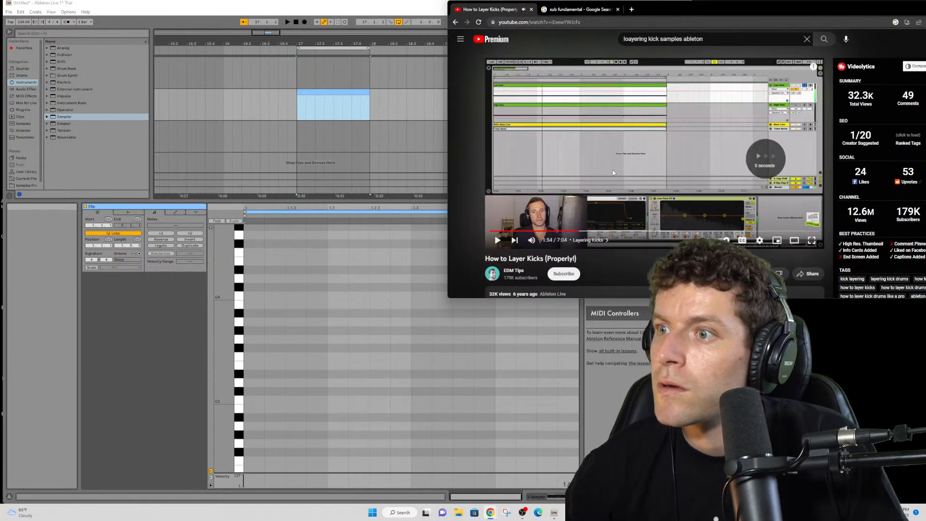
pyautogui.press('Right')
pyautogui.press('Right')
pyautogui.press('Right')
pyautogui.press('Right')
pyautogui.press('Right')
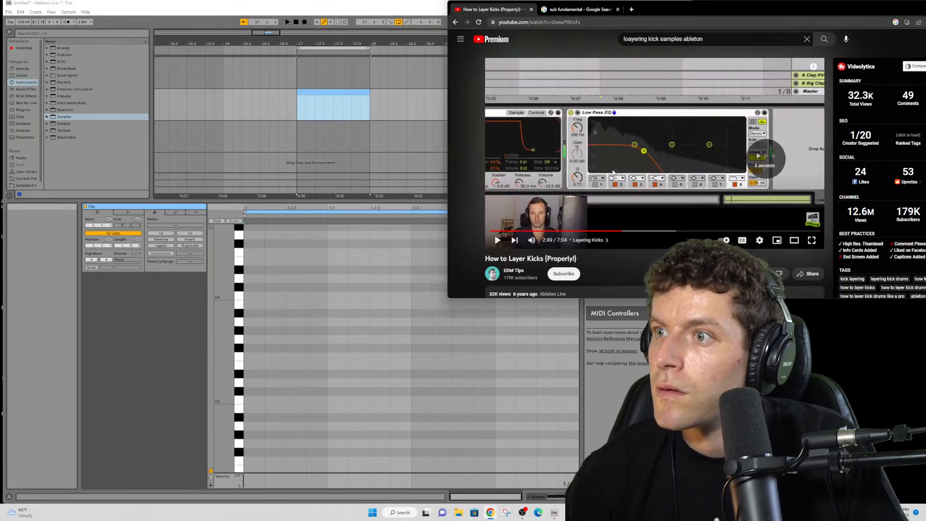
pyautogui.click(613, 173)
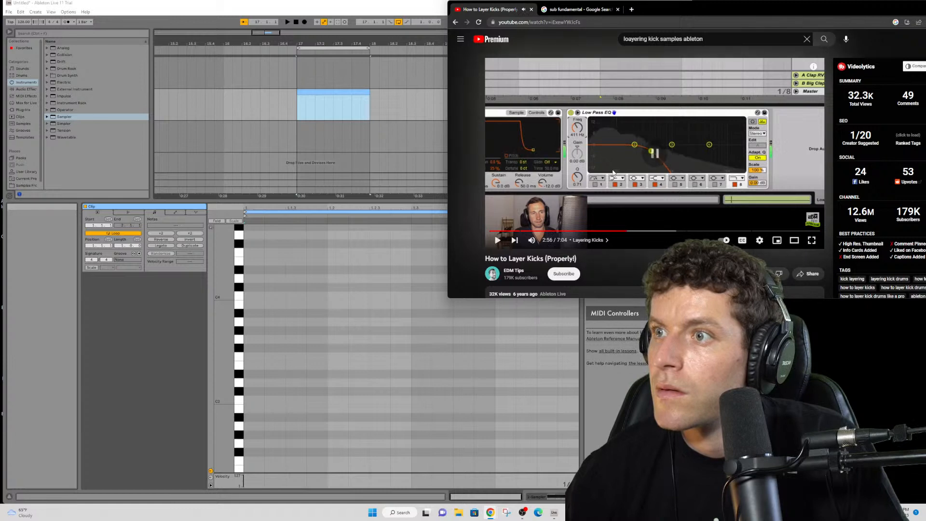
# - Pause the tutorial and rewind it in five-second jumps to 2:11
pyautogui.click(613, 172)
pyautogui.press('Left')
pyautogui.press('Left')
pyautogui.press('Left')
pyautogui.press('Left')
pyautogui.press('Left')
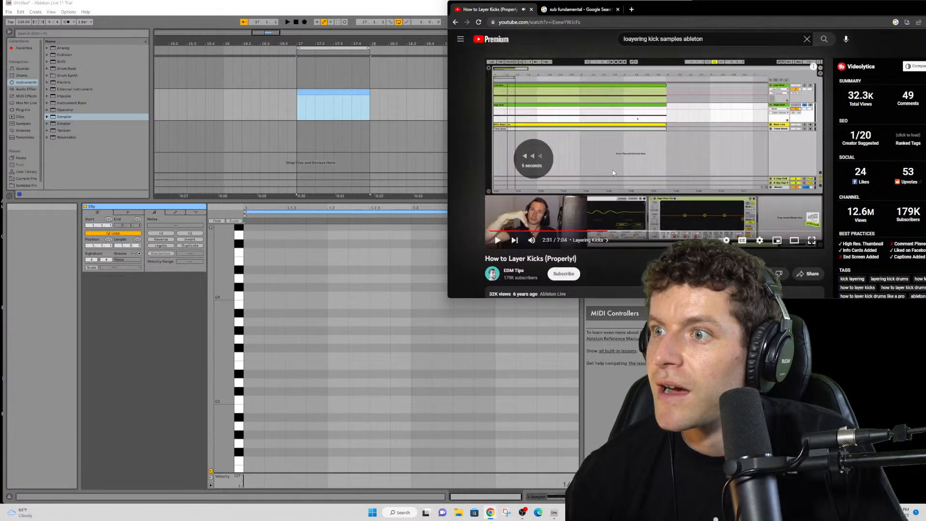
pyautogui.press('Left')
pyautogui.press('Left')
pyautogui.press('Left')
pyautogui.press('Left')
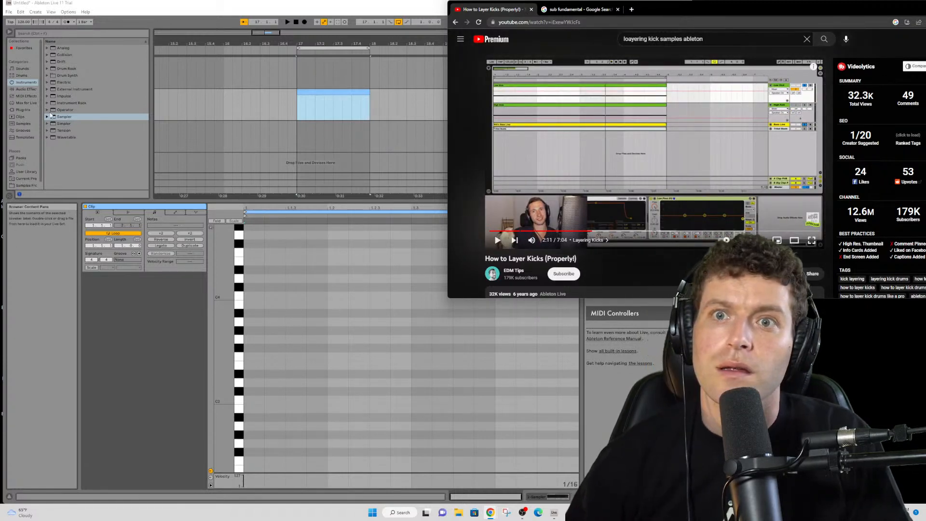
# - Switch to Ableton Live and browse the drum content to the Kick folder under Drum Hits
pyautogui.click(46, 117)
pyautogui.click(52, 130)
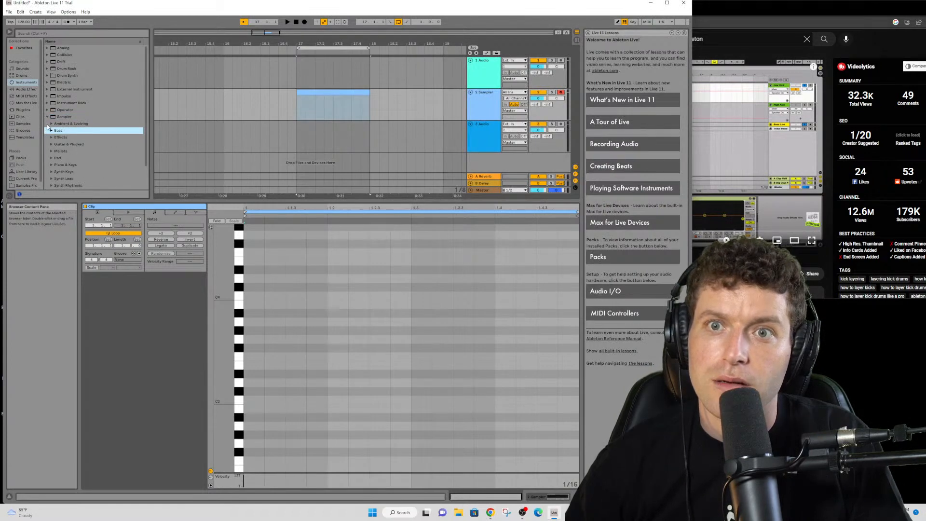
pyautogui.click(22, 75)
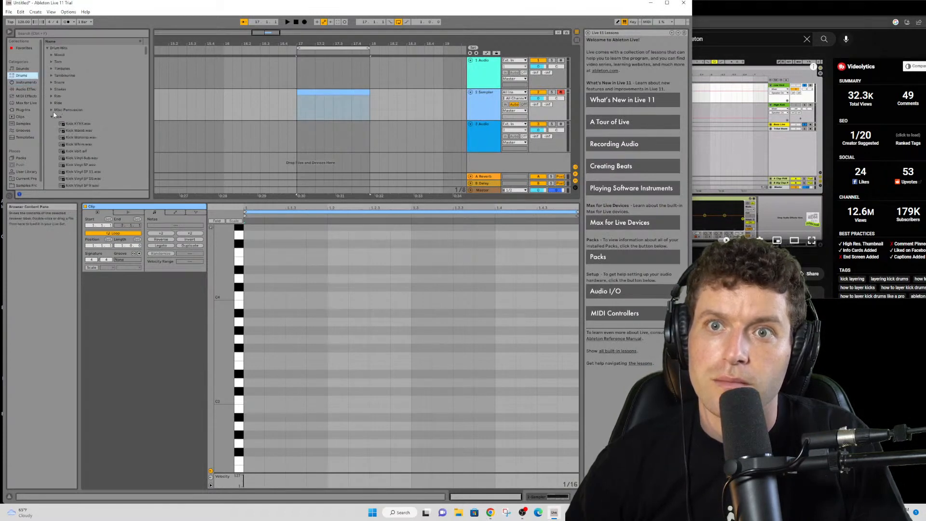
pyautogui.click(53, 116)
pyautogui.click(47, 48)
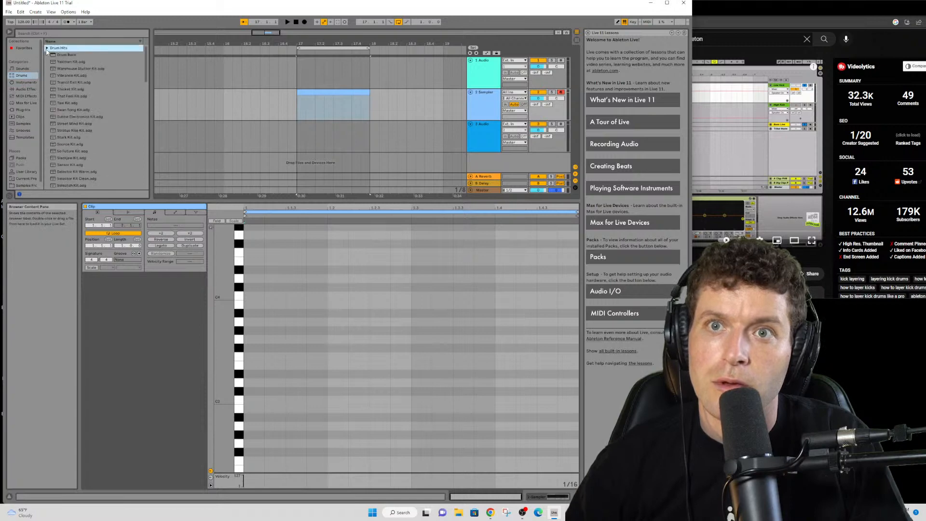
pyautogui.click(47, 48)
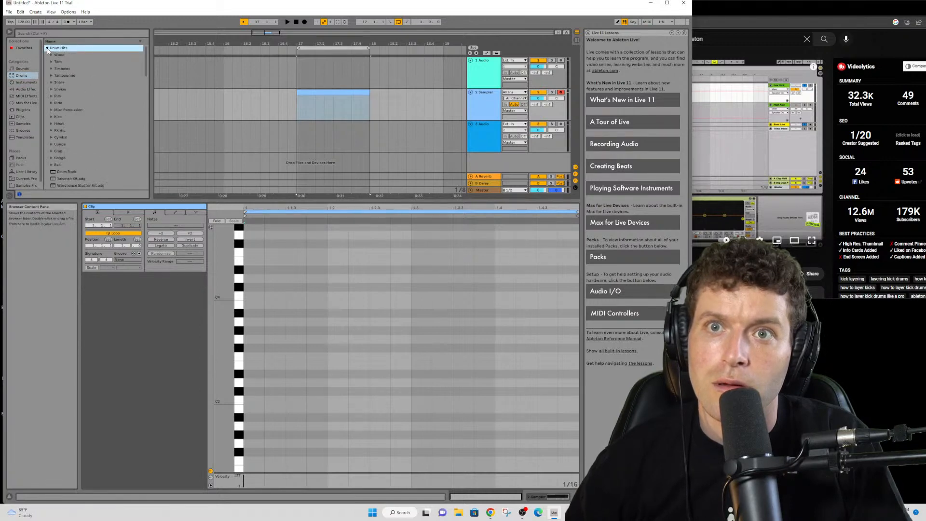
pyautogui.click(21, 75)
pyautogui.scroll(-1, 83, 158)
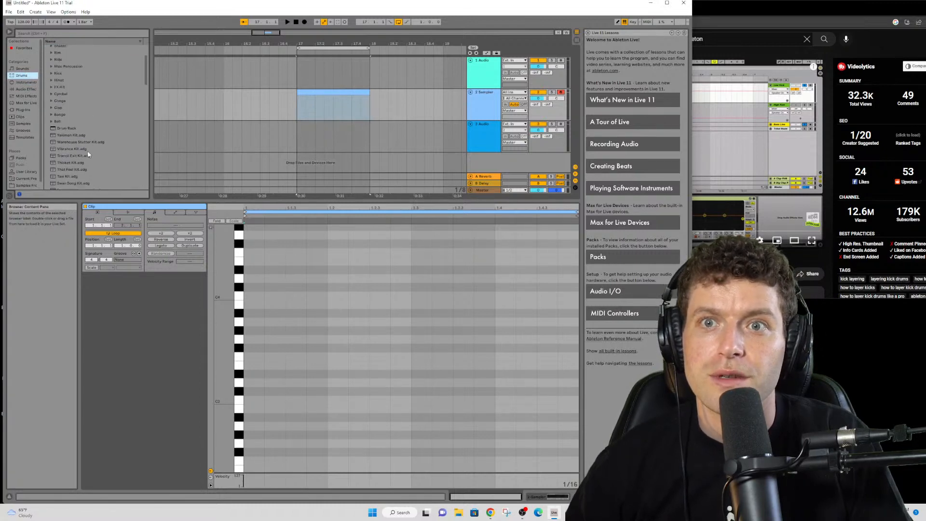
pyautogui.scroll(-1, 89, 157)
pyautogui.scroll(-5, 73, 153)
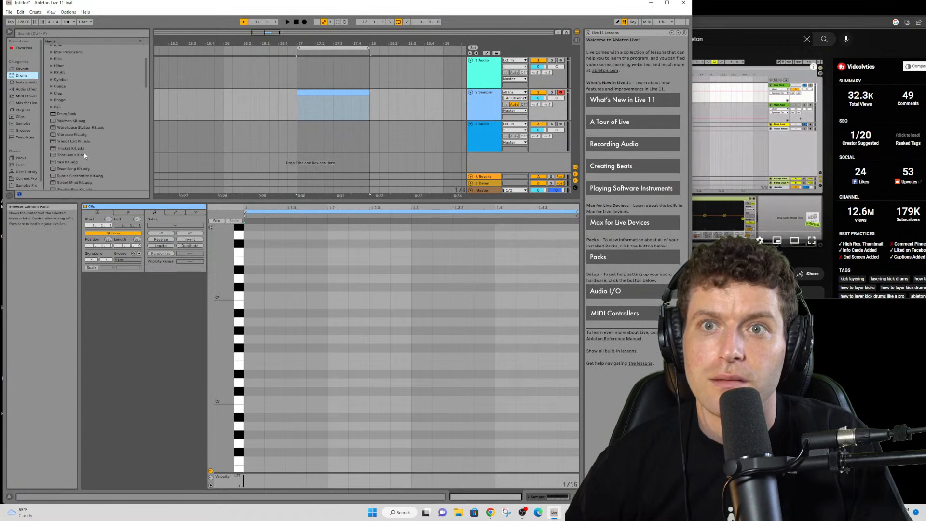
pyautogui.scroll(8, 79, 124)
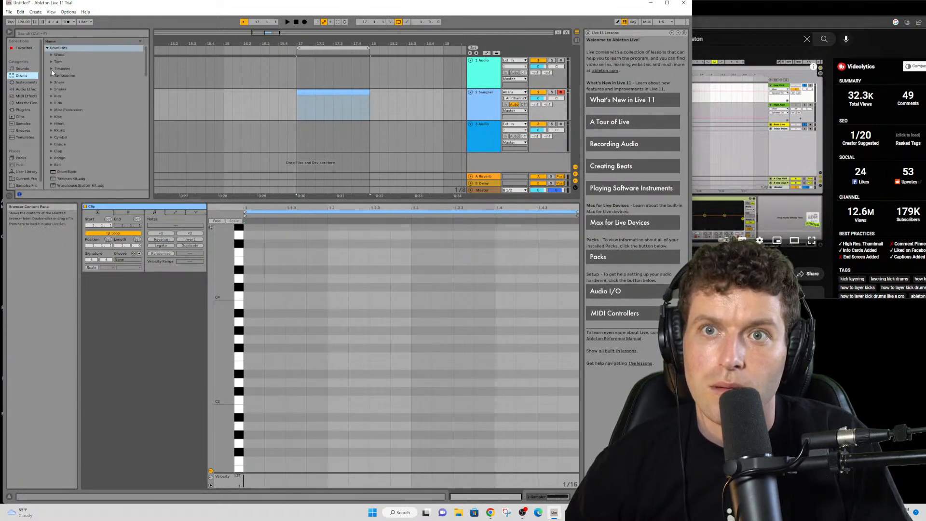
pyautogui.click(51, 117)
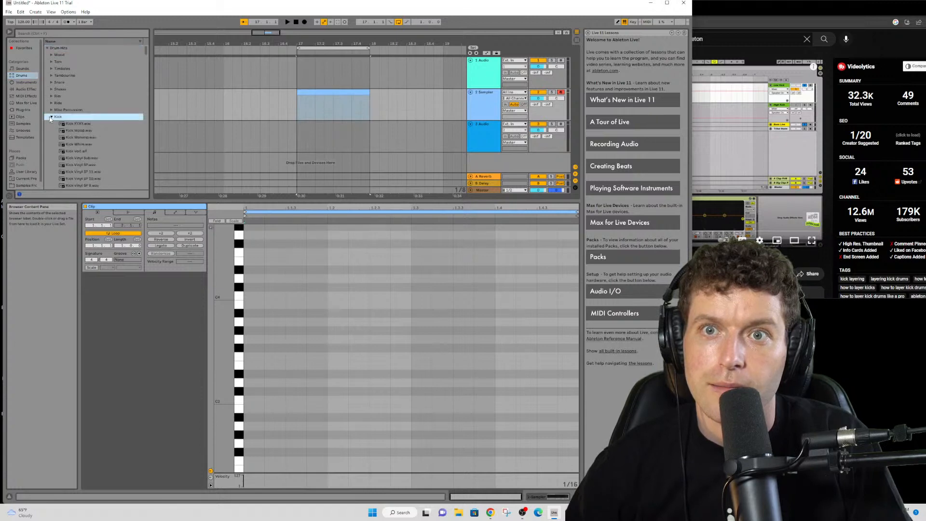
# - Audition the Kick Vinyl SP samples in the Kick folder one after another
pyautogui.click(86, 144)
pyautogui.scroll(-1, 104, 177)
pyautogui.click(93, 159)
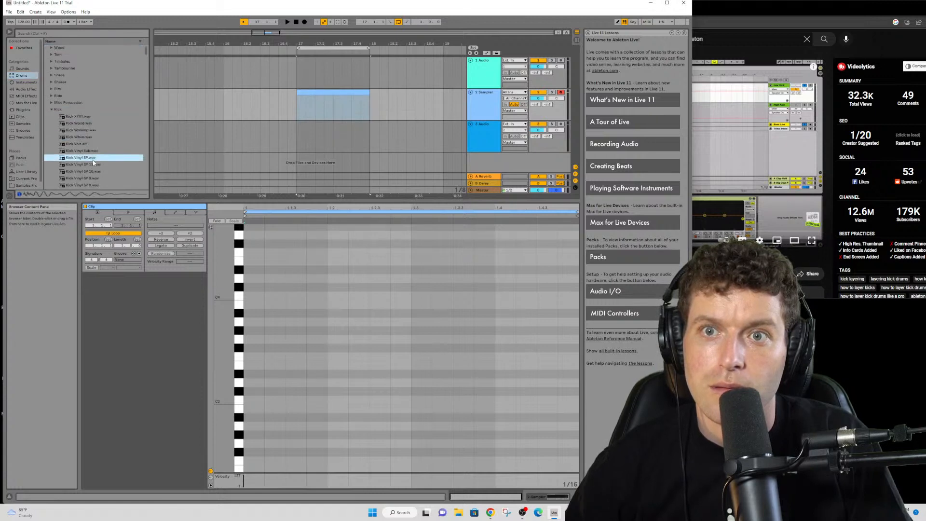
pyautogui.scroll(-1, 96, 165)
pyautogui.click(90, 171)
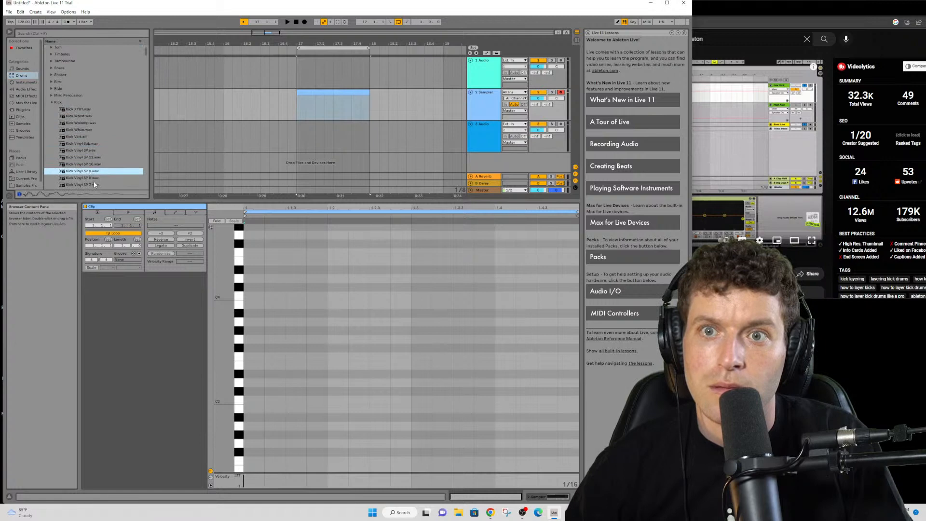
pyautogui.scroll(-1, 90, 172)
pyautogui.click(90, 172)
pyautogui.scroll(-1, 90, 172)
pyautogui.click(90, 172)
pyautogui.scroll(-1, 96, 176)
pyautogui.click(99, 178)
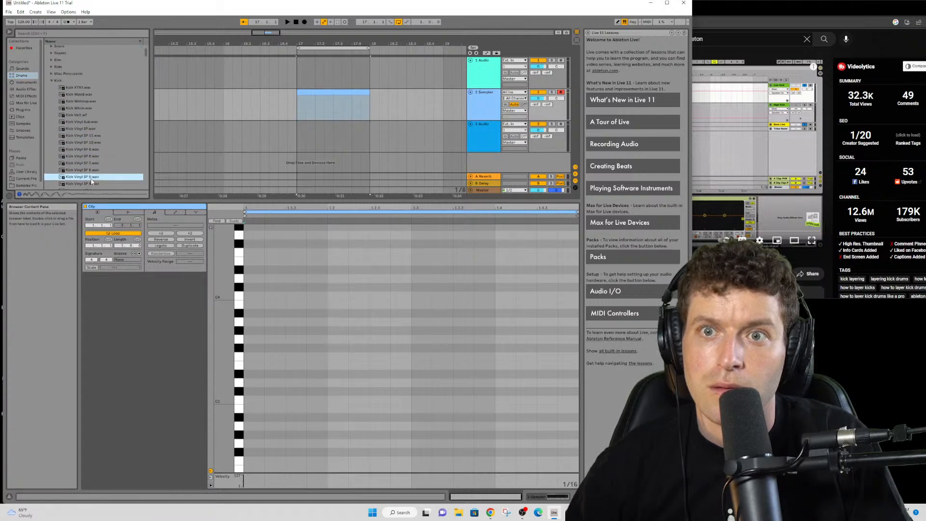
pyautogui.scroll(-1, 94, 180)
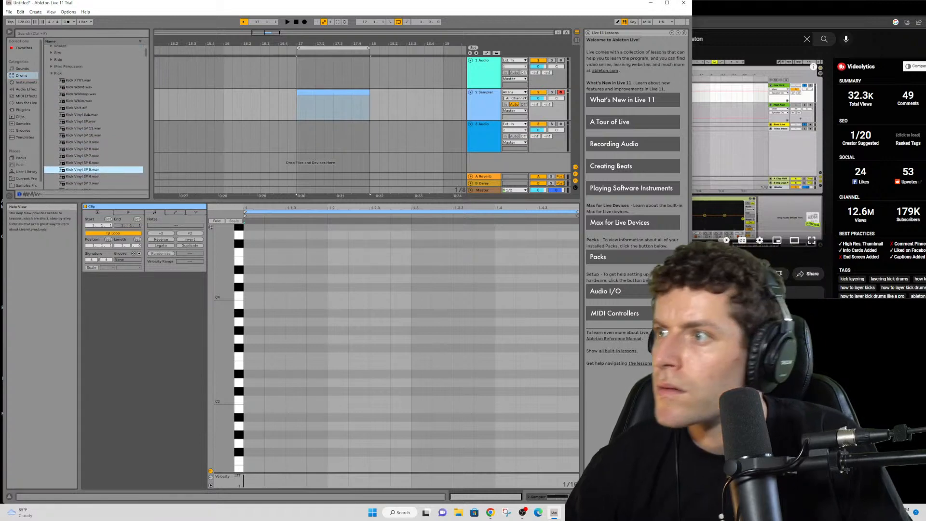
# - Return to the YouTube tutorial, resume it from 2:12, and skip forward through the Low Pass EQ explanation to 3:26
pyautogui.click(746, 118)
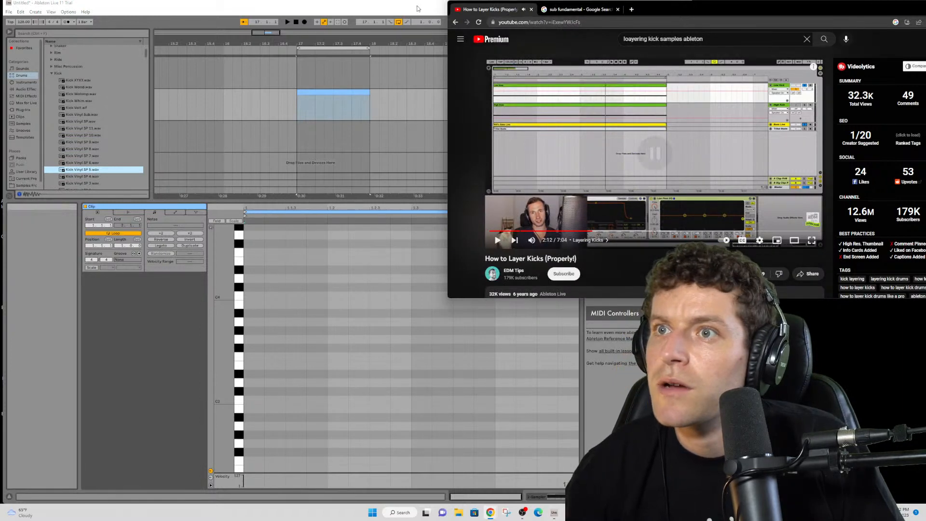
pyautogui.hotkey('alt', 'Tab')
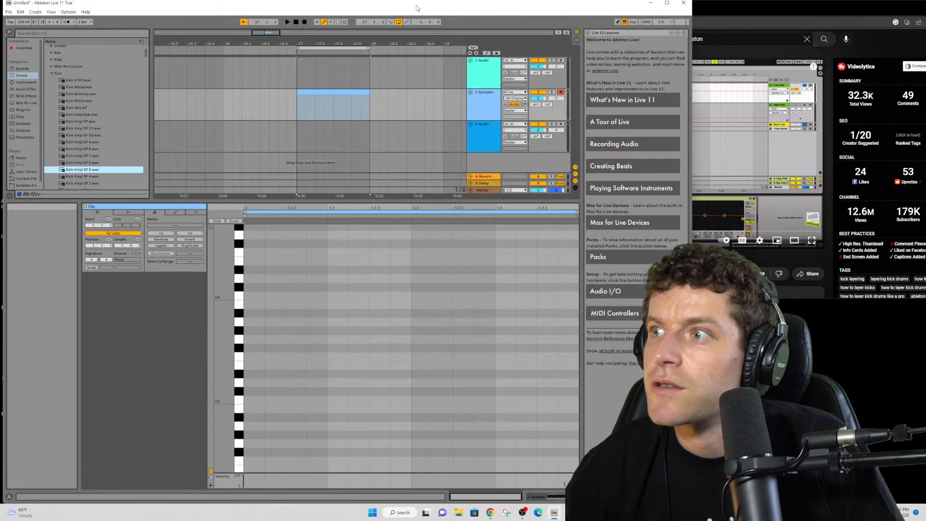
pyautogui.click(742, 140)
pyautogui.press('Right')
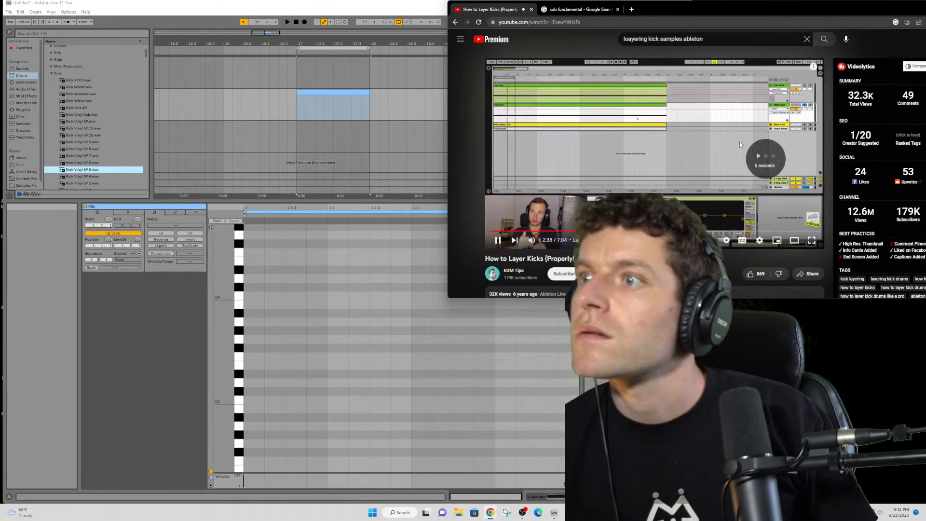
pyautogui.press('Right')
pyautogui.press('Right')
pyautogui.press('Right')
pyautogui.press('Right')
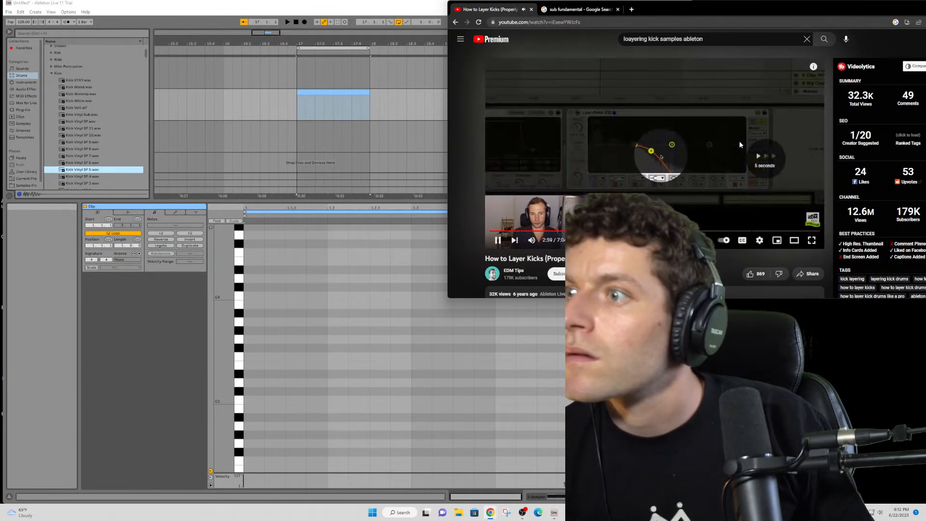
pyautogui.press('Right')
pyautogui.press('Right')
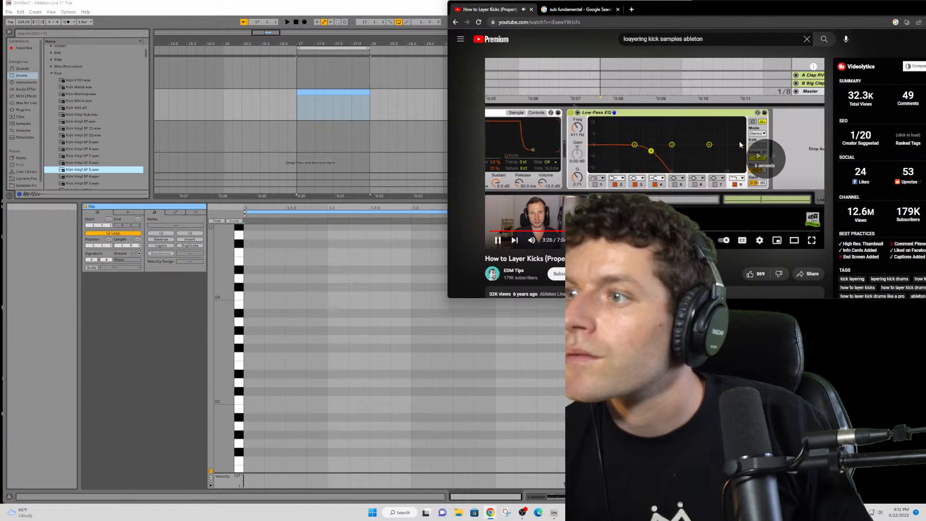
# - Skip through the tutorial's Advanced Layering section in five-second jumps and pause it at 4:27
pyautogui.press('Right')
pyautogui.press('Right')
pyautogui.press('Right')
pyautogui.press('Right')
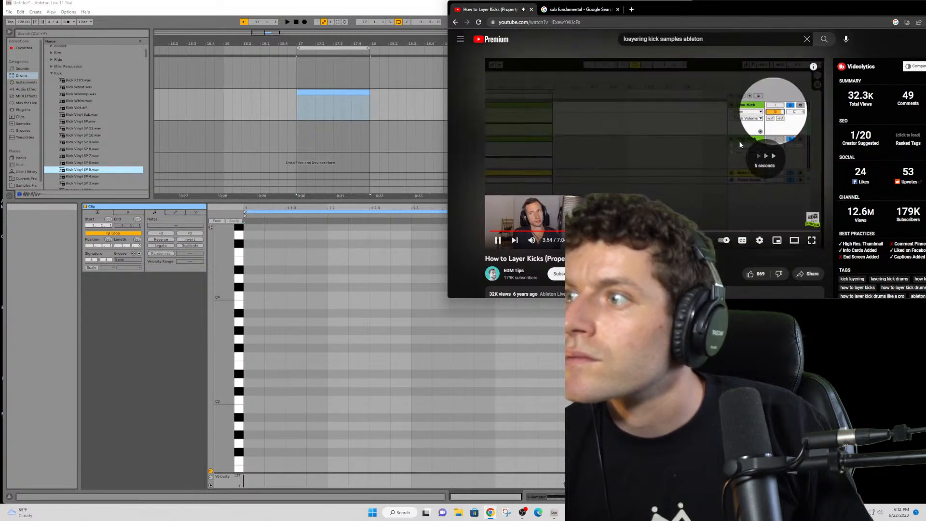
pyautogui.press('Left')
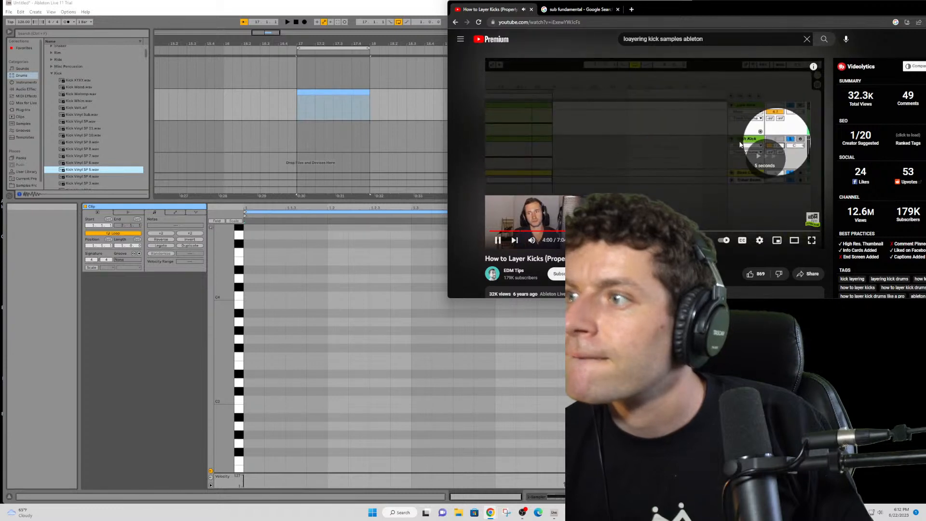
pyautogui.press('Right')
pyautogui.press('Right')
pyautogui.press('Right')
pyautogui.press('Right')
pyautogui.press('Right')
pyautogui.press('Right')
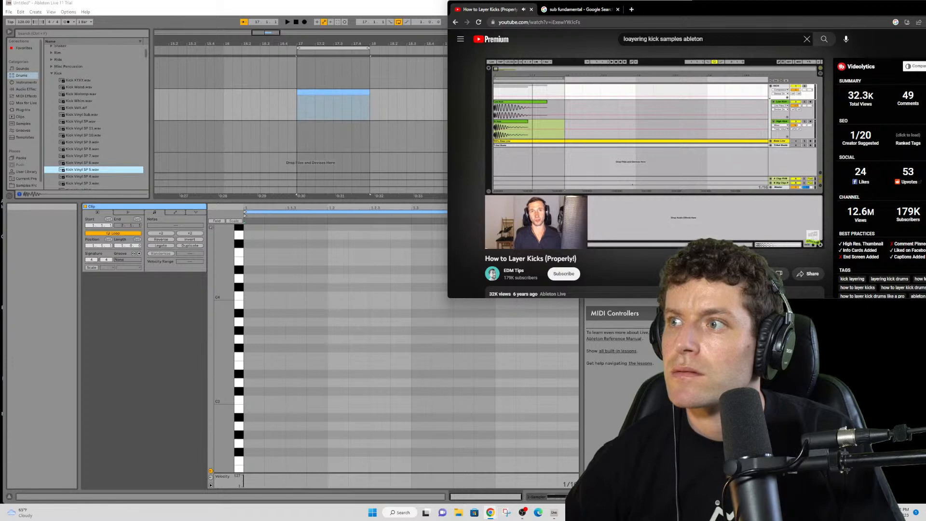
pyautogui.click(568, 124)
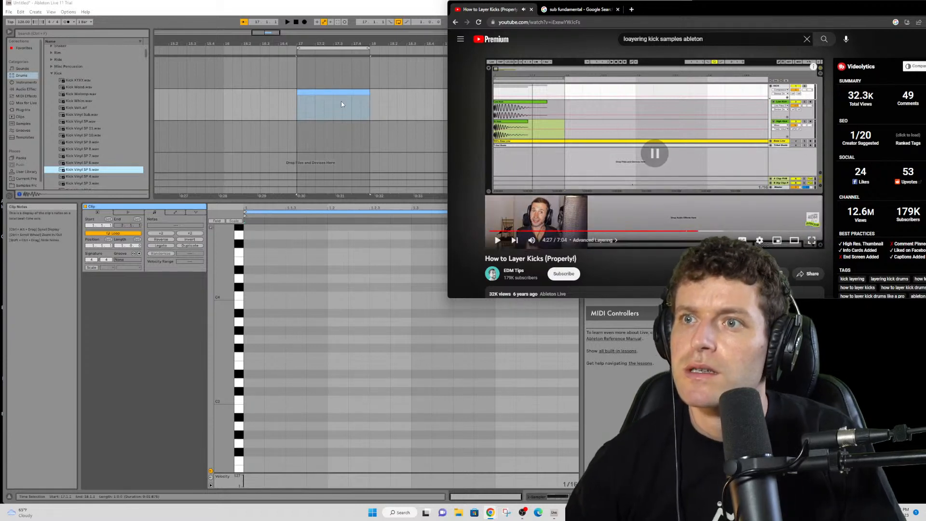
# - Switch to Ableton Live, delete the MIDI track holding the empty clip, and play the tutorial briefly up to 4:28
pyautogui.hotkey('alt', 'Tab')
pyautogui.click(483, 91)
pyautogui.press('Delete')
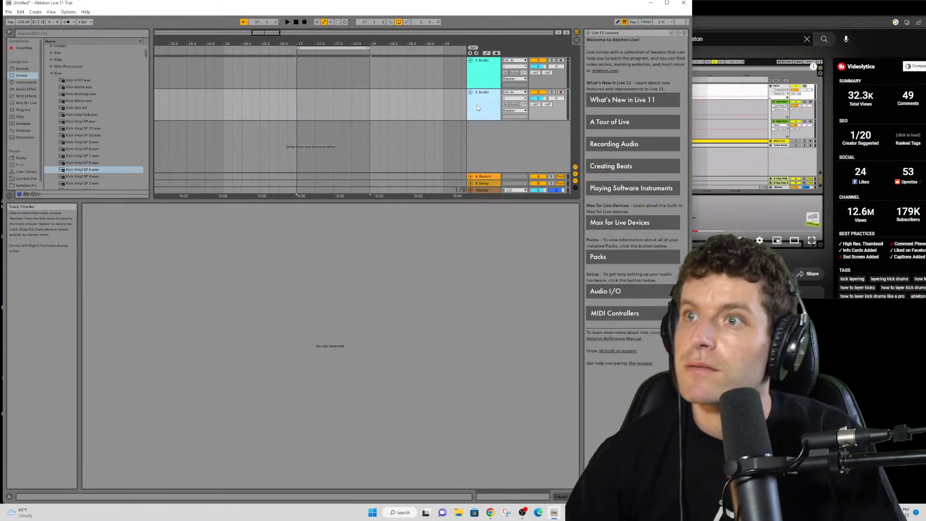
pyautogui.click(728, 96)
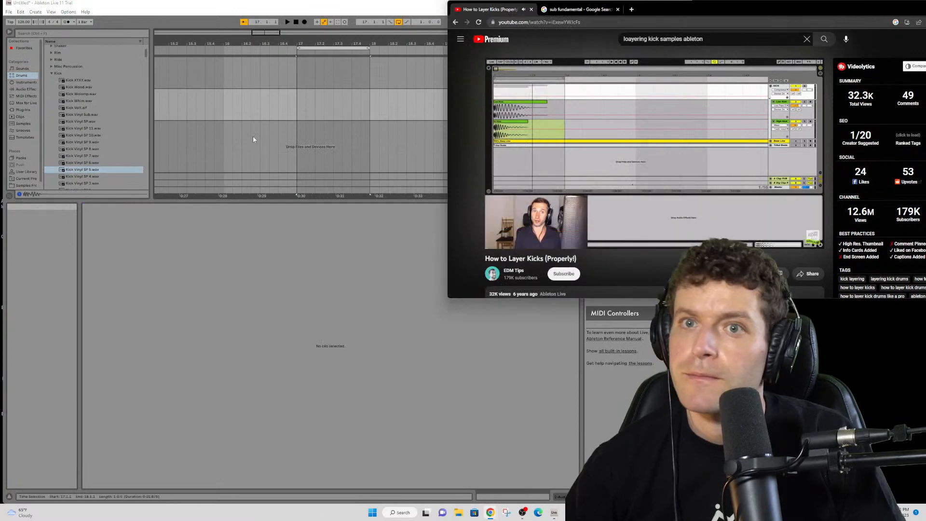
pyautogui.press('space')
# - In Ableton Live, browse Samples From Mars to the 909 Bass Drum Clean Medium folder and audition its BD 909 Clean Medium C kicks
pyautogui.scroll(-1, 28, 177)
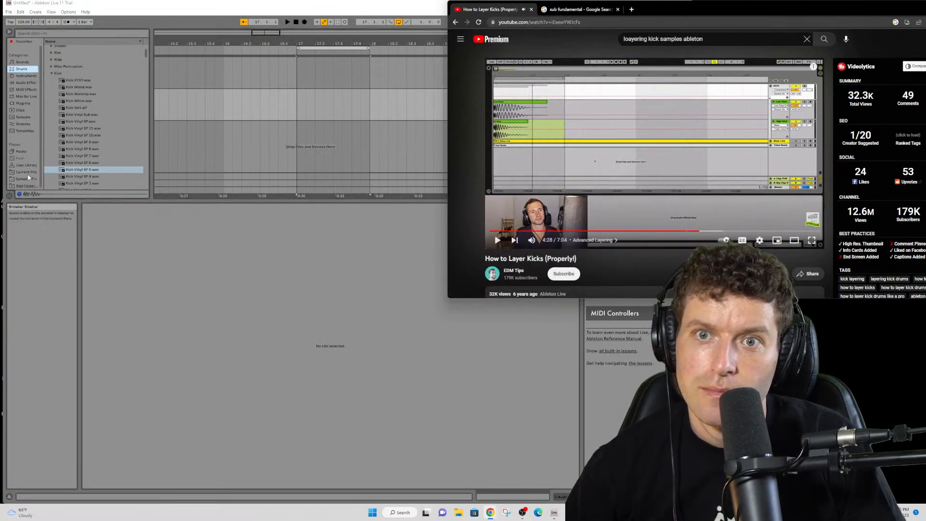
pyautogui.click(24, 180)
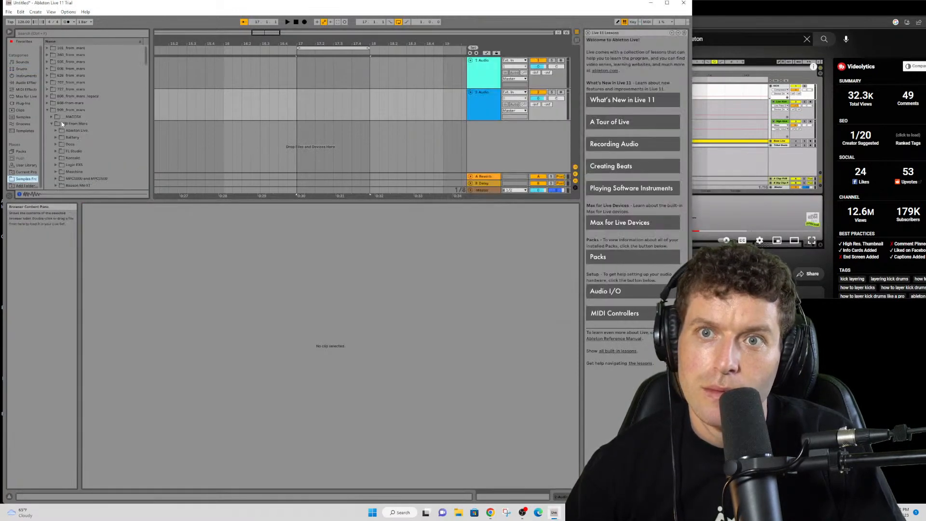
pyautogui.scroll(-1, 83, 140)
pyautogui.scroll(-1, 80, 128)
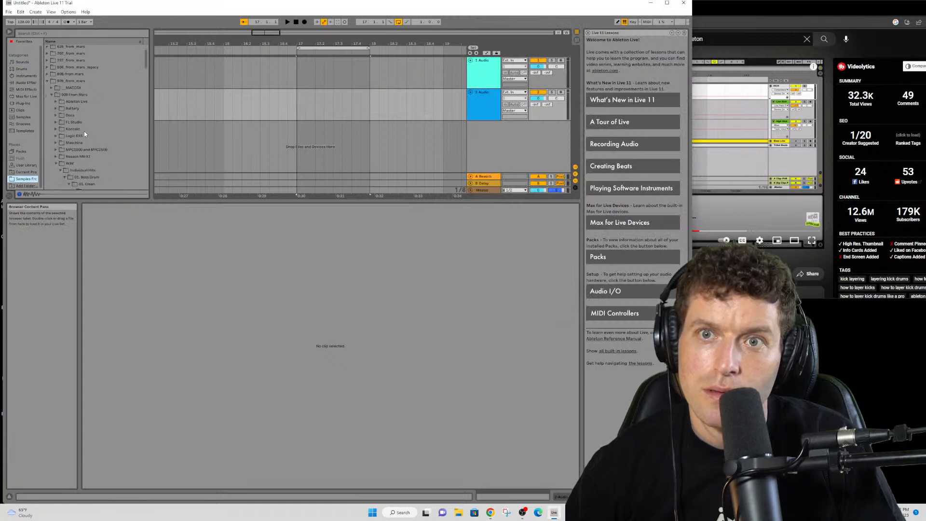
pyautogui.scroll(-3, 85, 163)
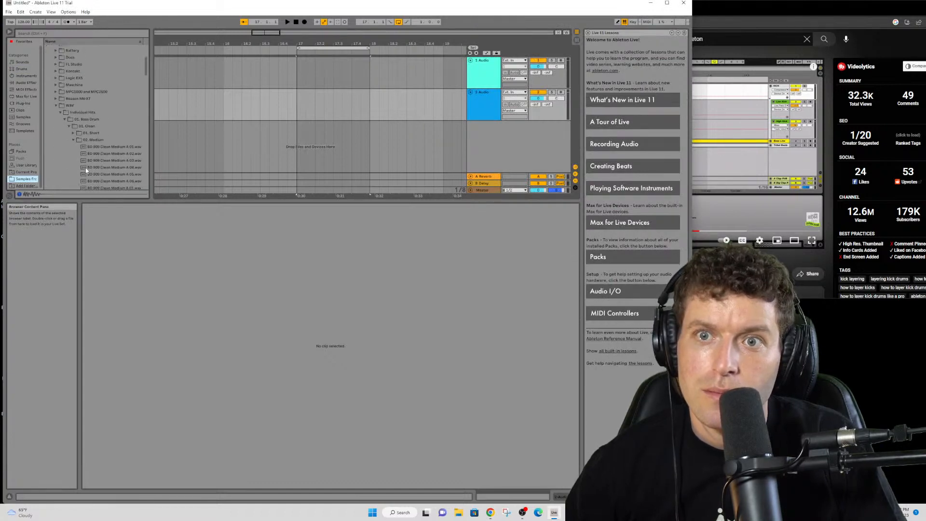
pyautogui.scroll(-3, 92, 162)
pyautogui.click(96, 158)
pyautogui.scroll(-3, 97, 161)
pyautogui.click(107, 160)
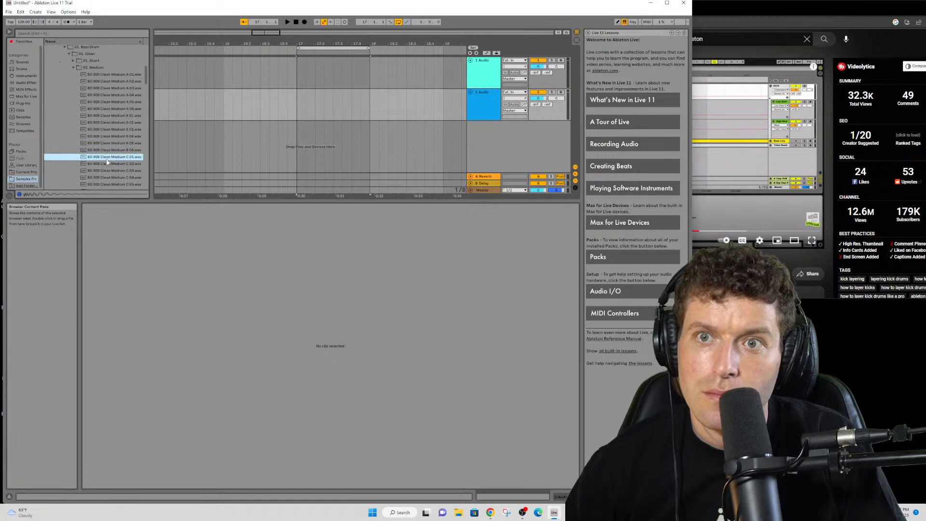
pyautogui.click(110, 165)
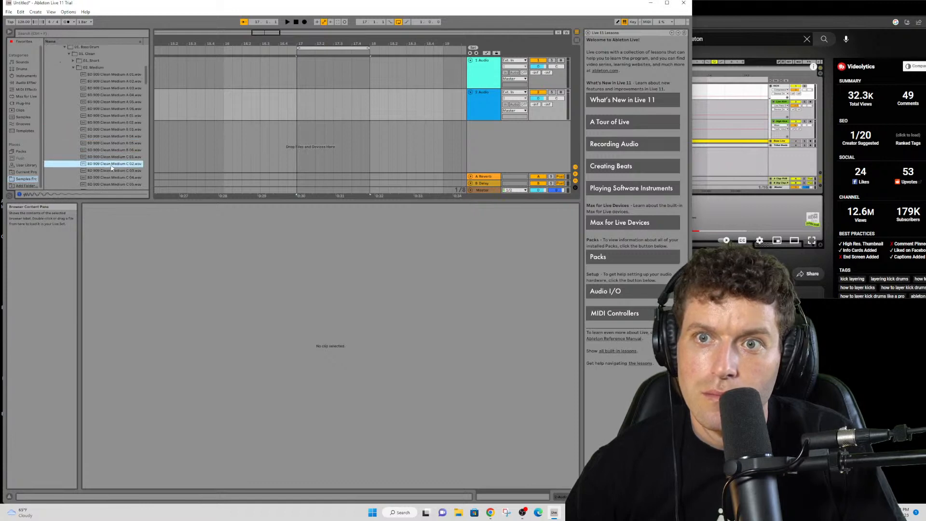
# - Place BD 909 Clean Medium C 01 on the second audio track at bar 17, shorten the clip, and repeat it on beats two to four
pyautogui.moveTo(112, 168)
pyautogui.mouseDown()
pyautogui.moveTo(186, 151)
pyautogui.moveTo(202, 107)
pyautogui.moveTo(149, 101)
pyautogui.moveTo(330, 105)
pyautogui.mouseUp()
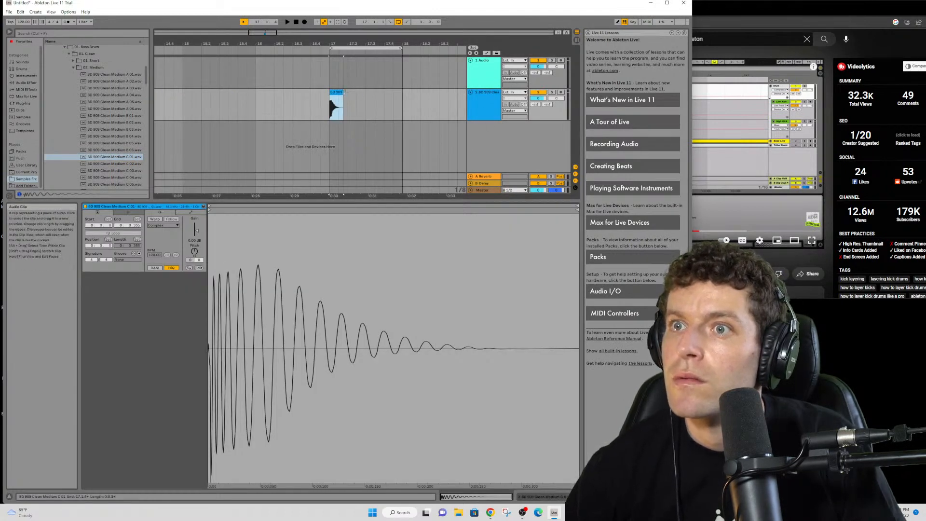
pyautogui.moveTo(350, 92); pyautogui.dragTo(338, 92)
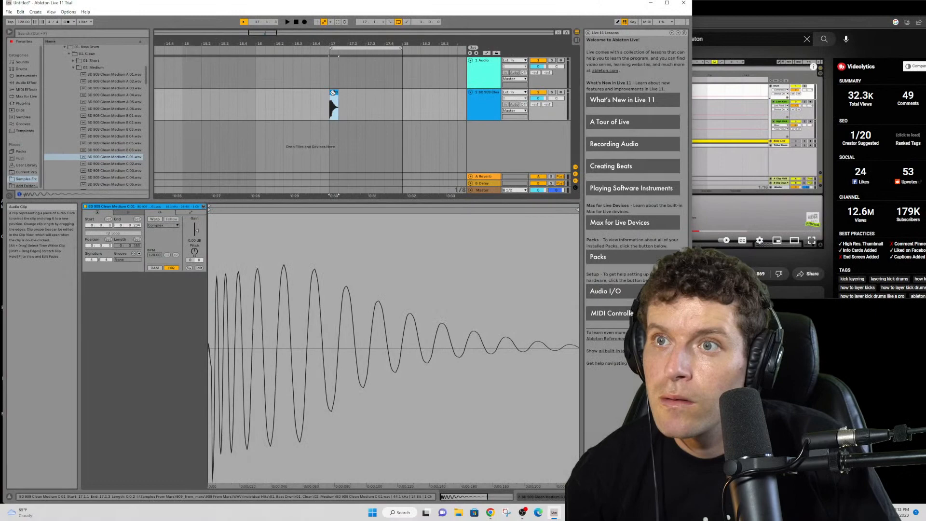
pyautogui.moveTo(333, 92); pyautogui.dragTo(385, 96)
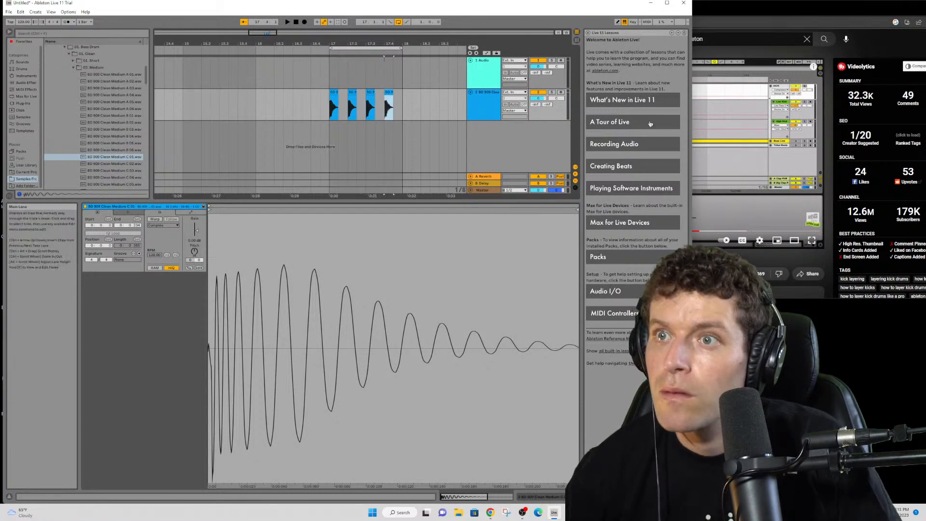
# - Play the tutorial to 4:38 and shorten Ableton's loop to the first beat of bar 17
pyautogui.click(751, 127)
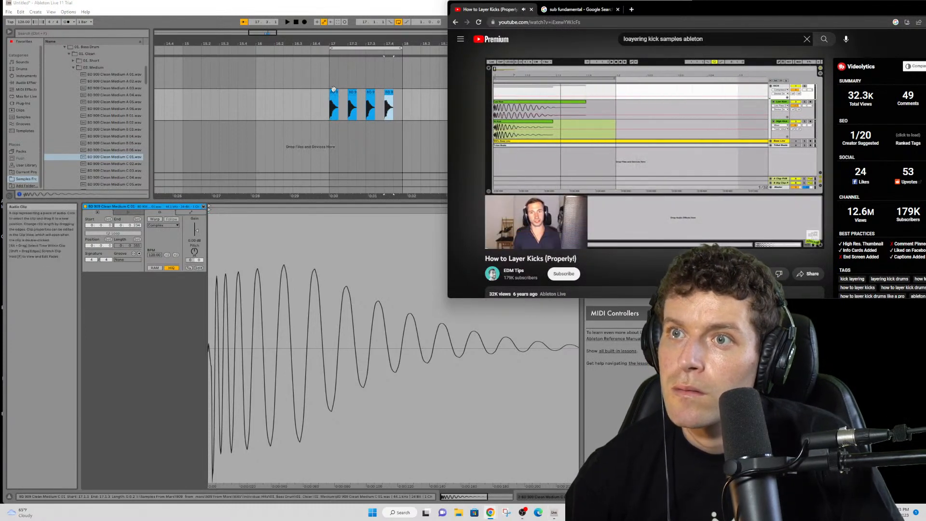
pyautogui.moveTo(401, 48); pyautogui.dragTo(353, 47)
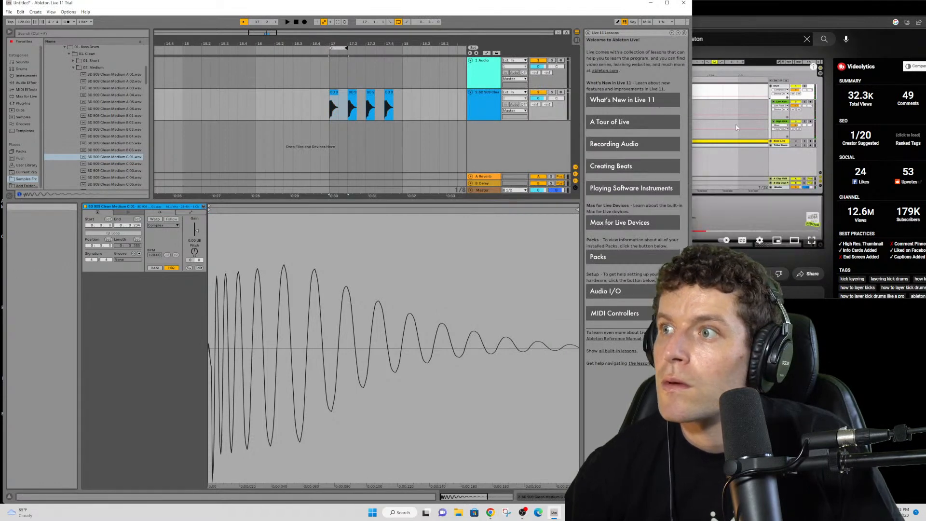
pyautogui.hotkey('alt', 'Tab')
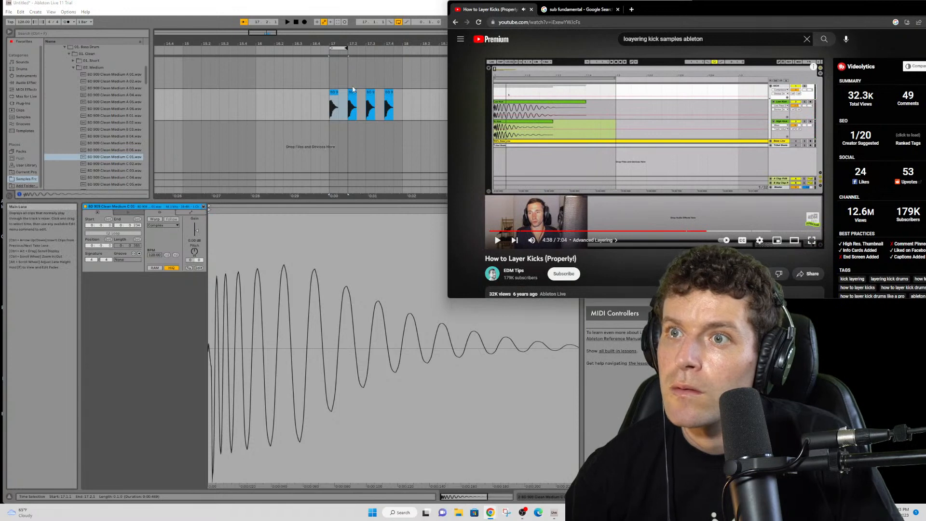
# - Copy the bar 17 kick clip onto the first audio track and delete the three repeats on the second track
pyautogui.click(343, 108)
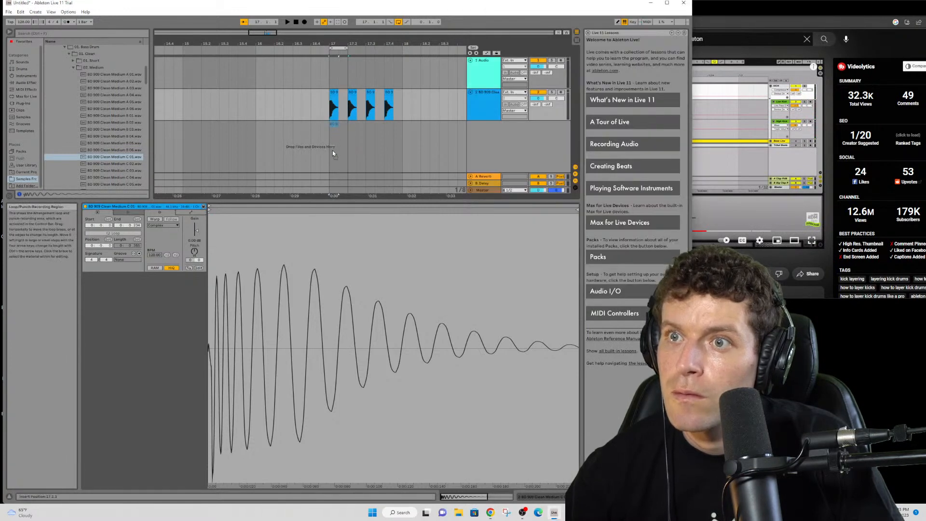
pyautogui.moveTo(339, 88); pyautogui.dragTo(339, 87)
pyautogui.press('Delete')
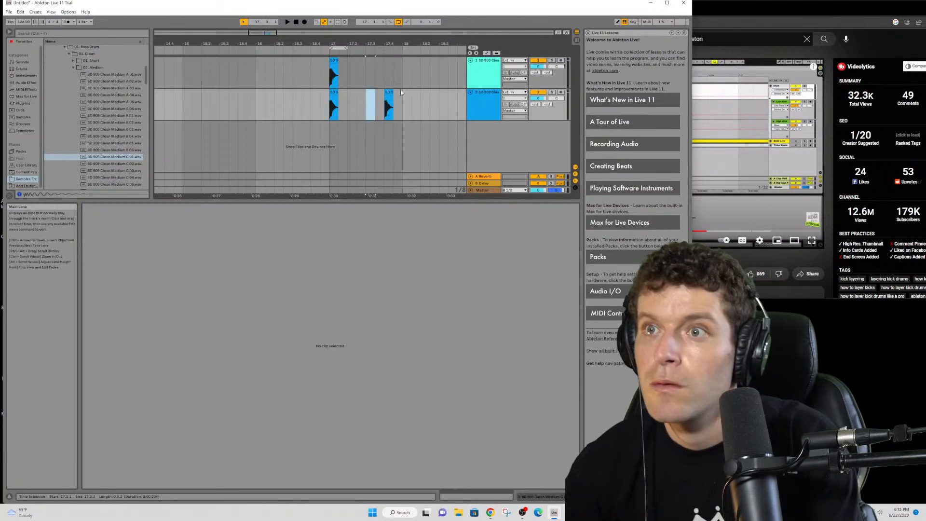
pyautogui.click(389, 103)
pyautogui.press('Delete')
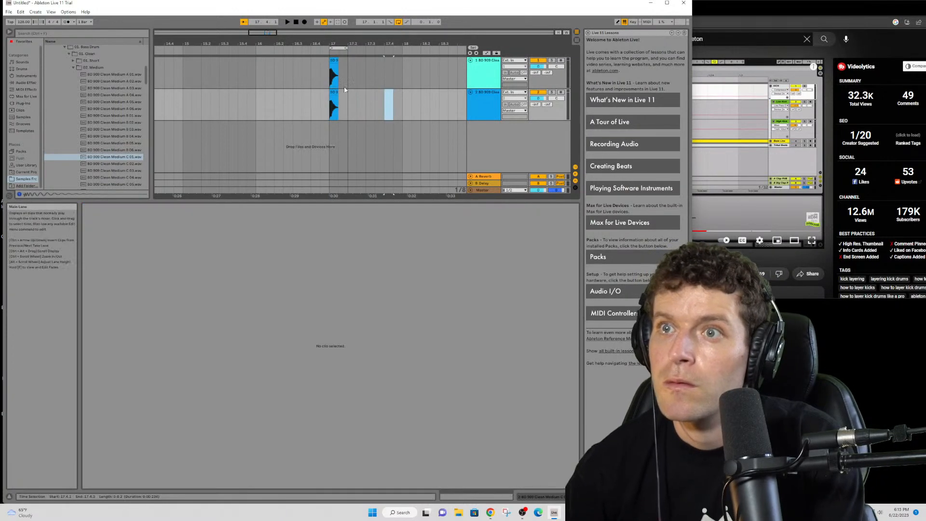
# - Select and play both stacked kick clips, and extend their ends to about 17.1.4
pyautogui.hotkey('ctrl', 'a')
pyautogui.click(330, 53)
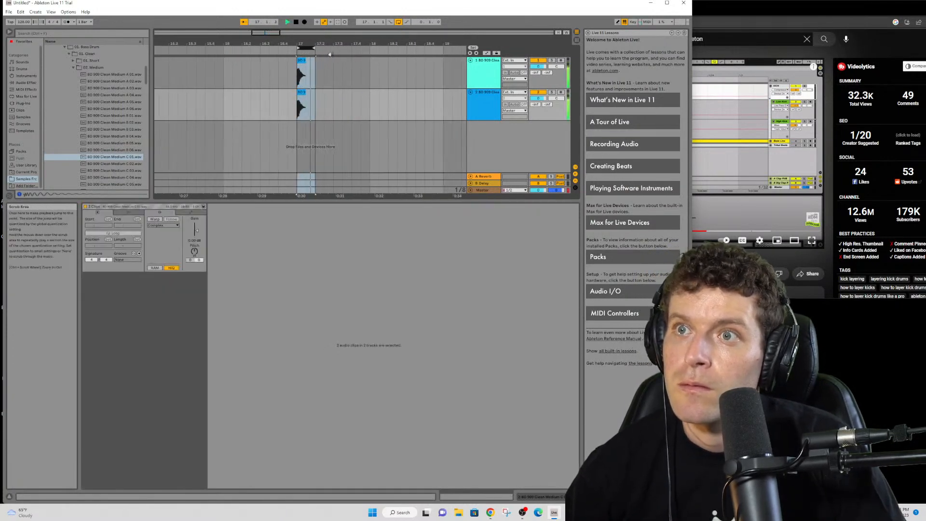
pyautogui.scroll(10, 326, 54)
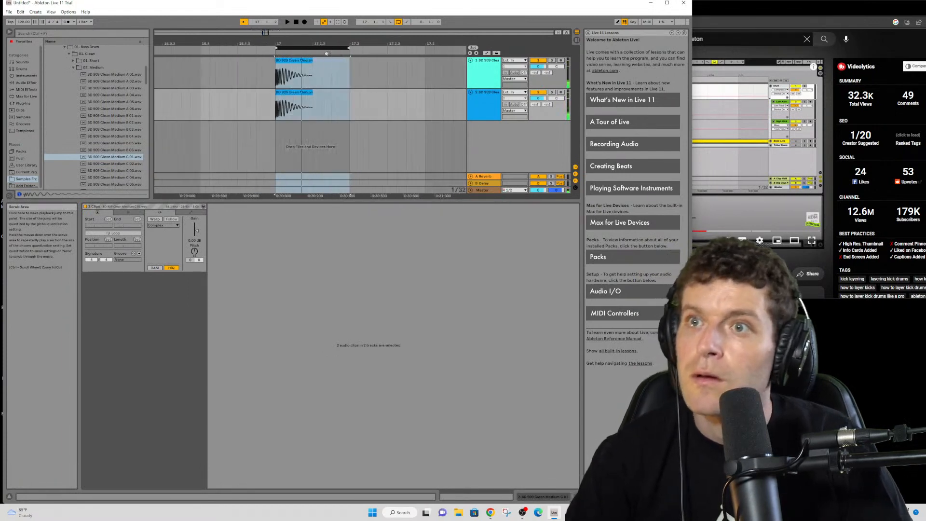
pyautogui.press('Down')
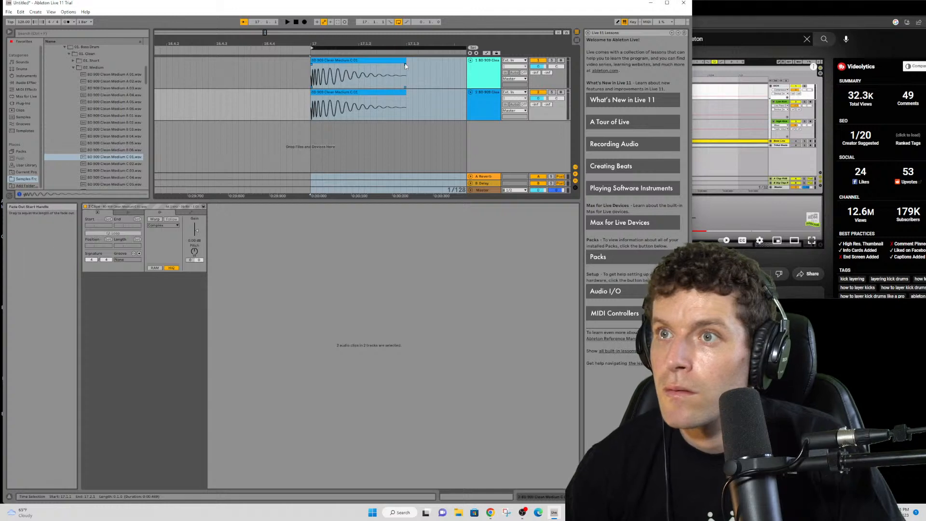
pyautogui.scroll(-2, 418, 63)
pyautogui.moveTo(419, 62); pyautogui.dragTo(438, 69)
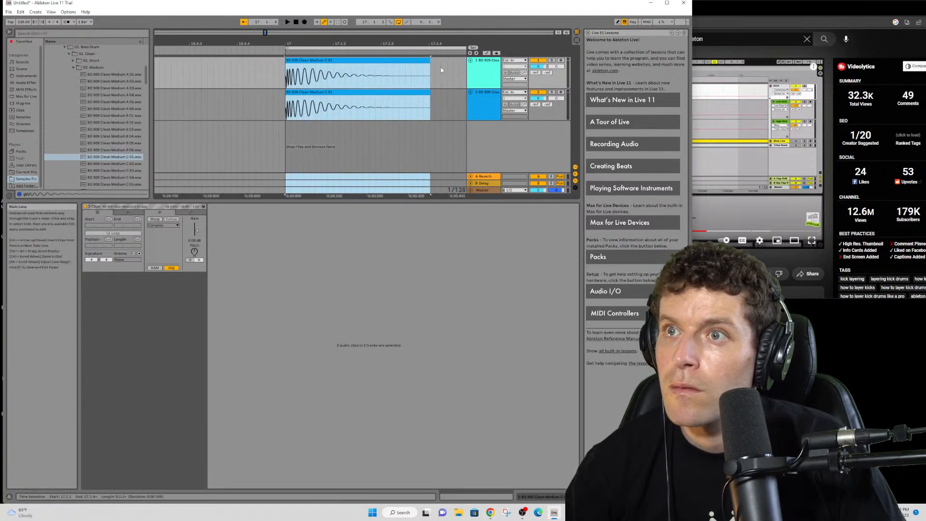
pyautogui.press('space')
# - Return to the YouTube tutorial and watch the looped kick layering demonstration, pausing at 4:52 and 5:07
pyautogui.click(748, 164)
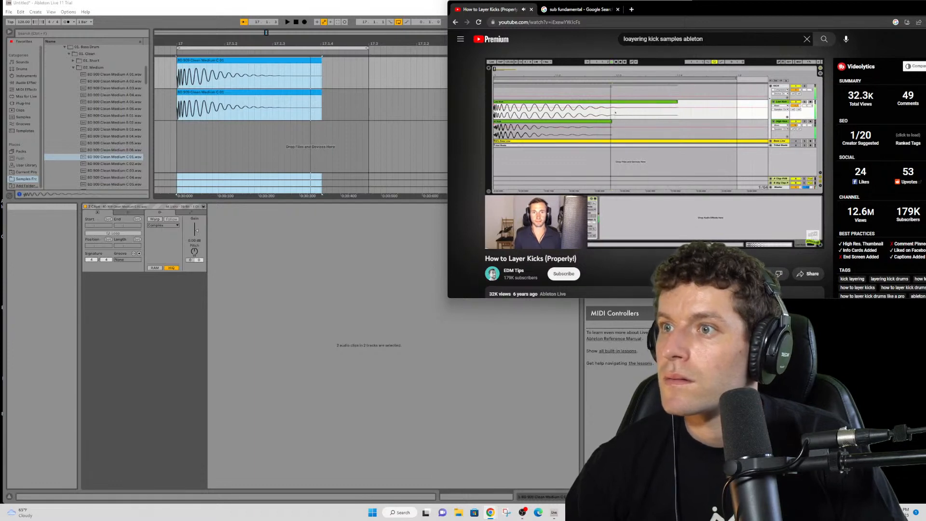
pyautogui.click(748, 163)
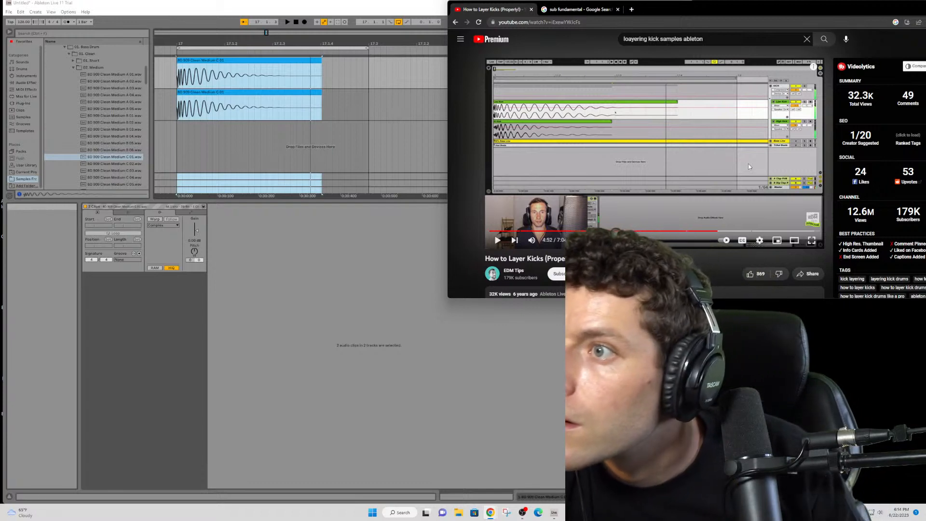
pyautogui.click(748, 163)
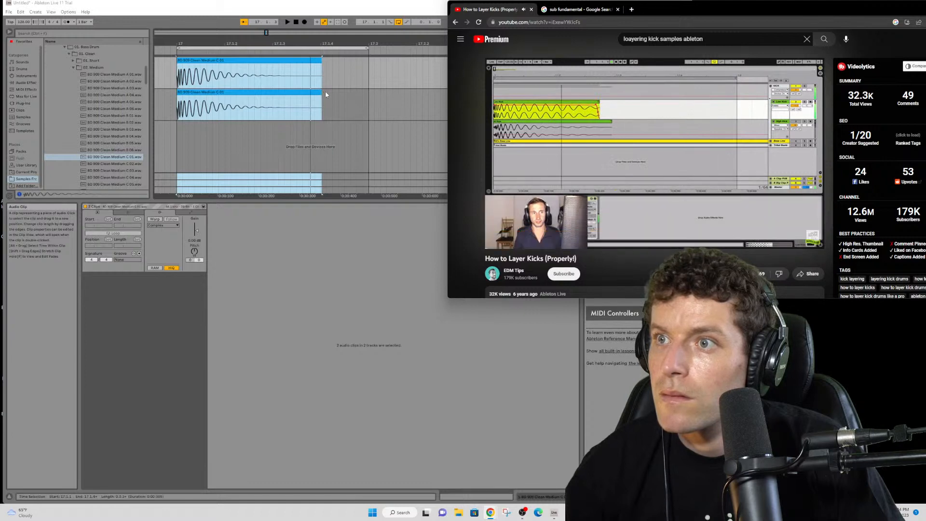
pyautogui.press('XF86AudioPlay')
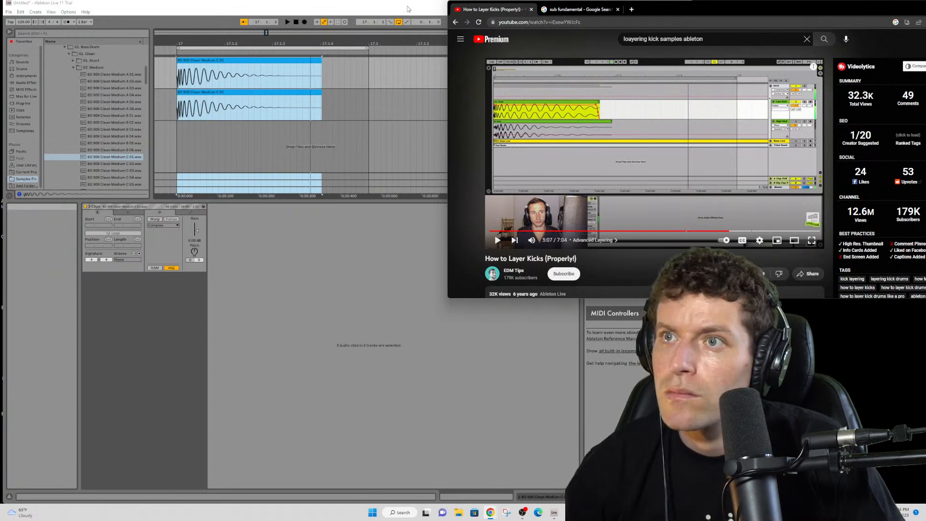
pyautogui.click(368, 101)
pyautogui.click(864, 58)
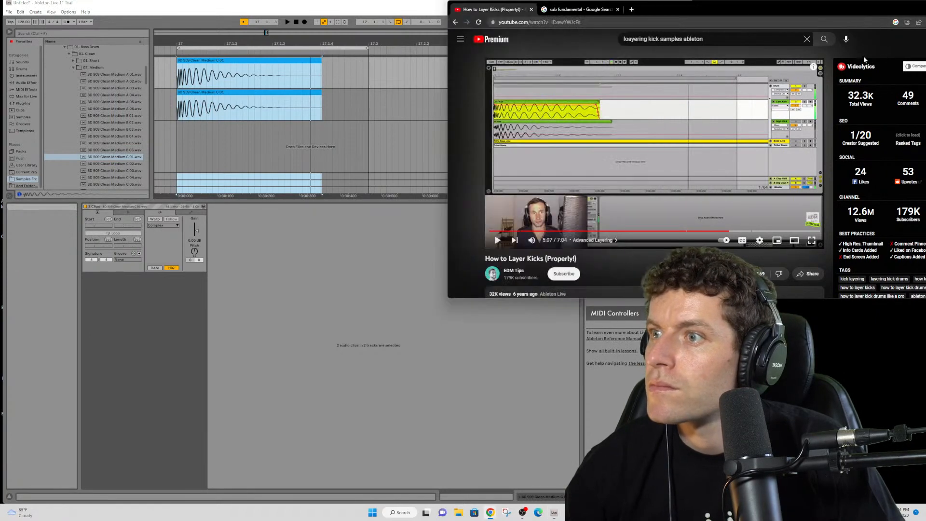
# - Narrow the browser window to uncover Ableton's track controls, and play the tutorial on to 5:09
pyautogui.moveTo(446, 211); pyautogui.dragTo(638, 198)
pyautogui.click(690, 159)
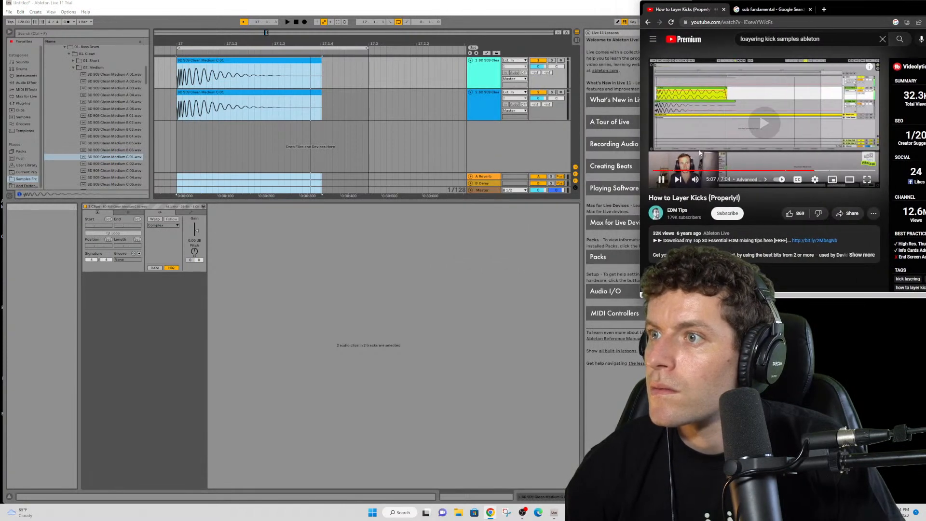
pyautogui.click(662, 160)
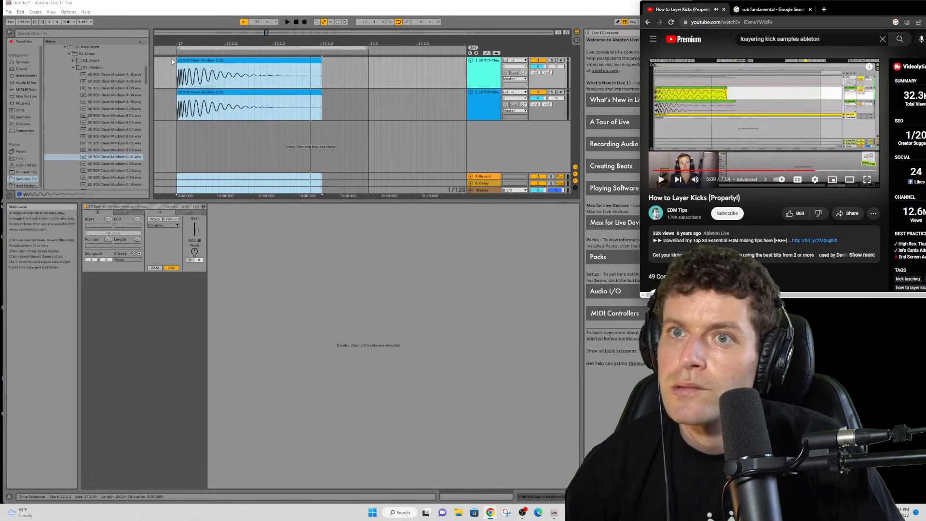
# - Look through the clean 909 bass drum folders and audition kicks in the Medium folder
pyautogui.click(189, 94)
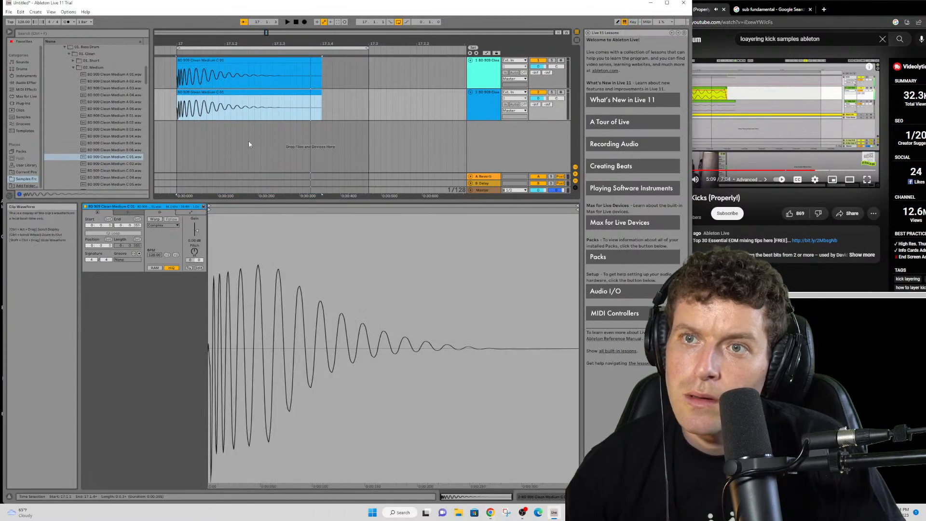
pyautogui.scroll(-5, 111, 169)
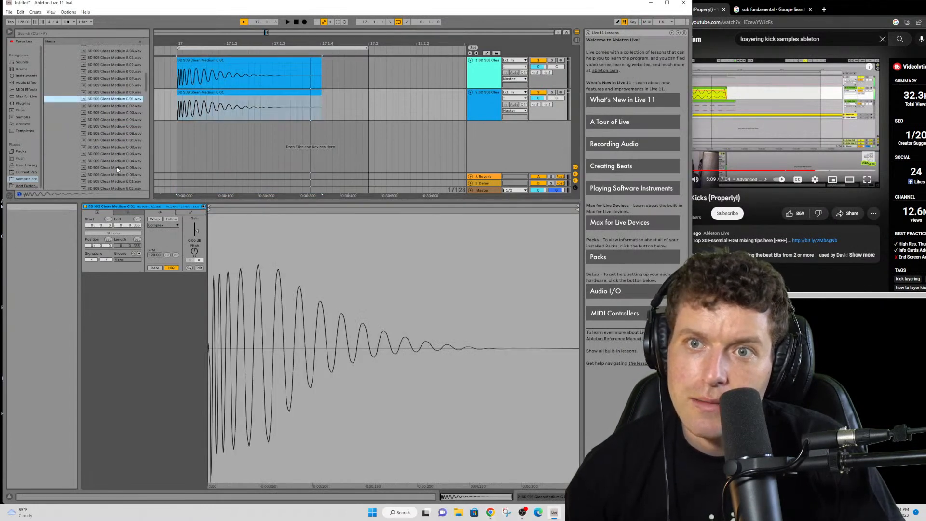
pyautogui.scroll(6, 90, 108)
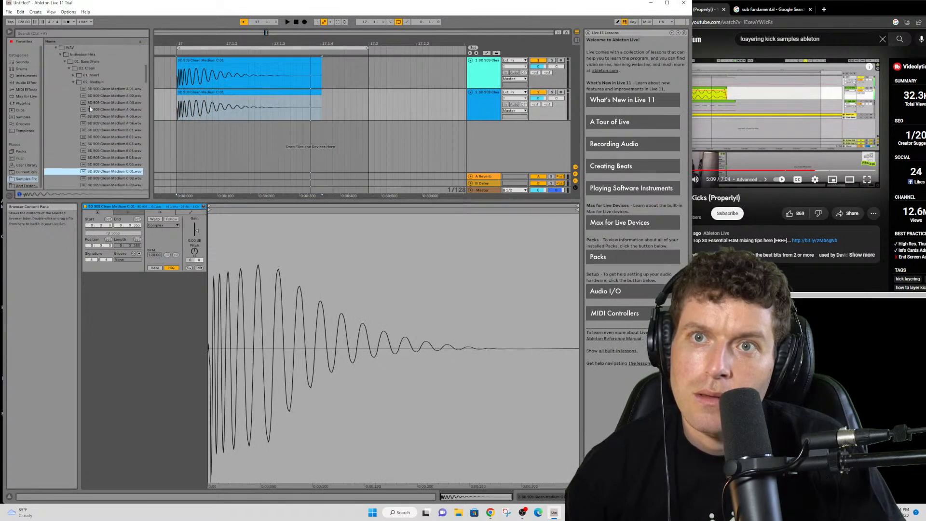
pyautogui.click(75, 119)
pyautogui.click(73, 118)
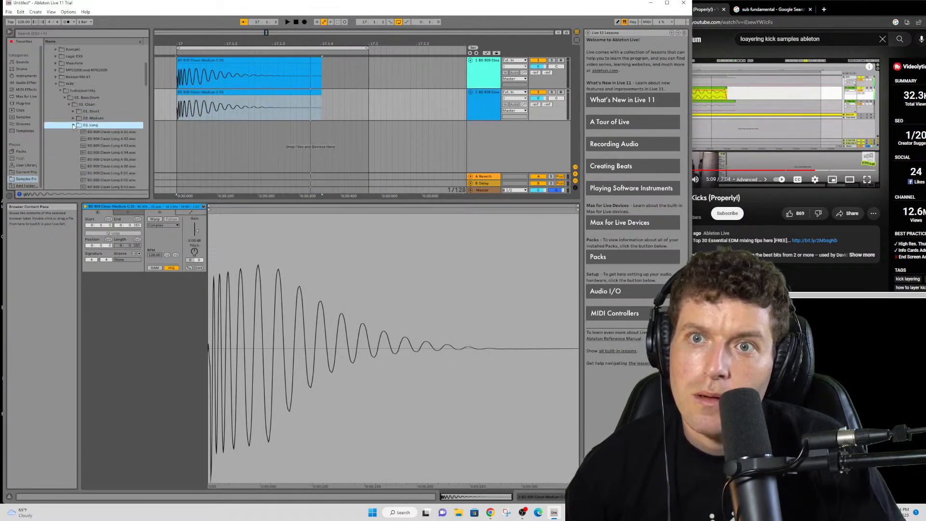
pyautogui.scroll(-10, 129, 150)
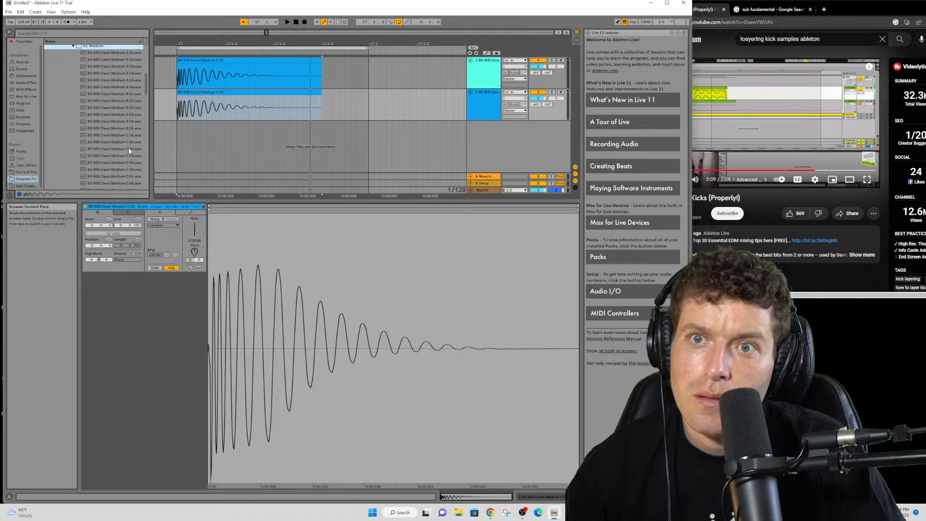
pyautogui.click(108, 107)
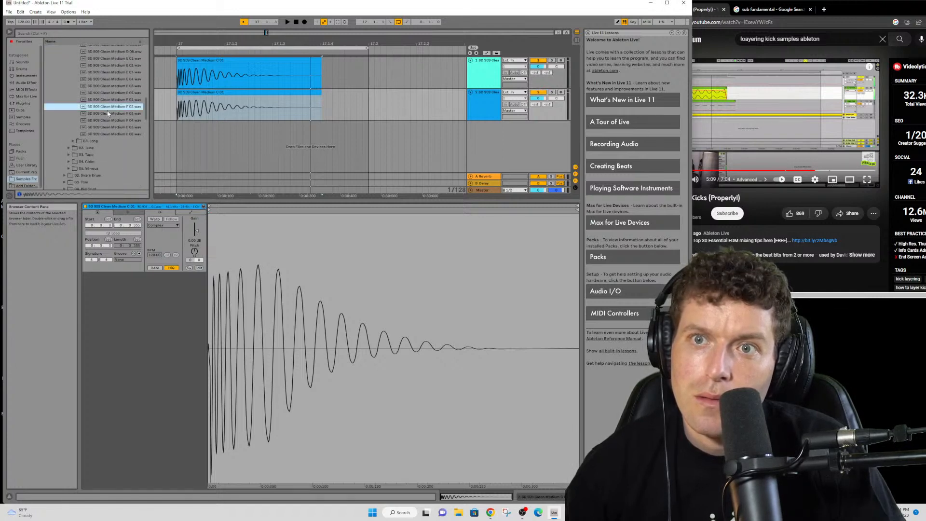
# - Open the clean Long kick folder and audition its Long C samples, ending on BD 909 Clean Long C 01
pyautogui.click(73, 141)
pyautogui.scroll(-3, 92, 141)
pyautogui.click(109, 144)
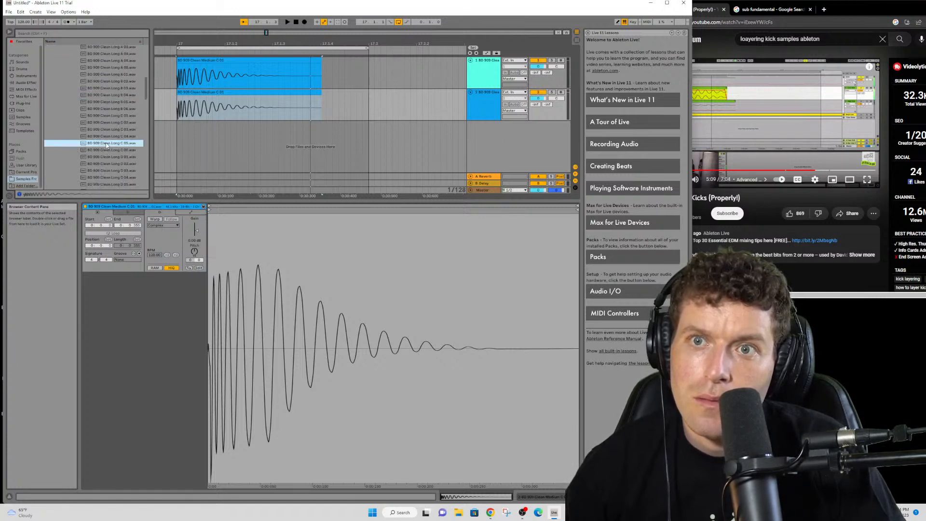
pyautogui.press('Up')
pyautogui.scroll(1, 111, 137)
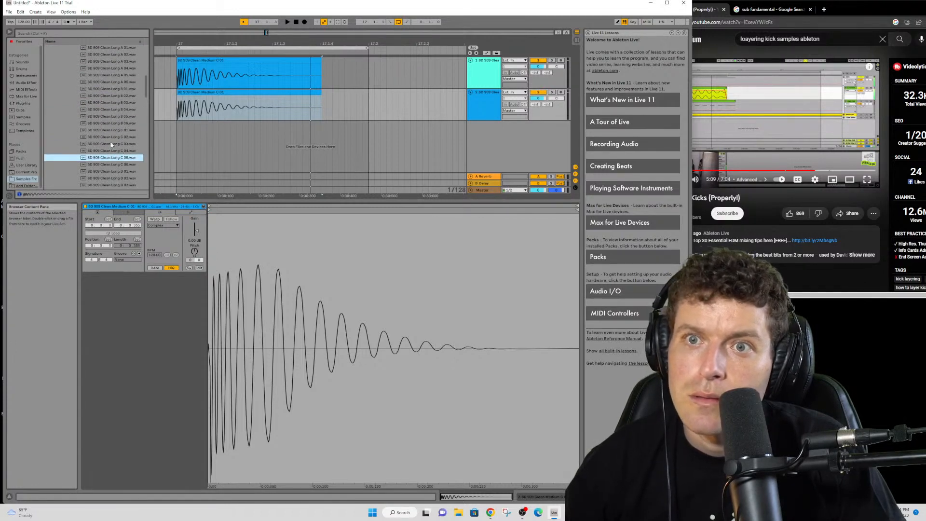
pyautogui.click(109, 132)
# - Replace the second track's kick clip with BD 909 Clean Long C 01 at bar 17 and play both layers
pyautogui.click(225, 90)
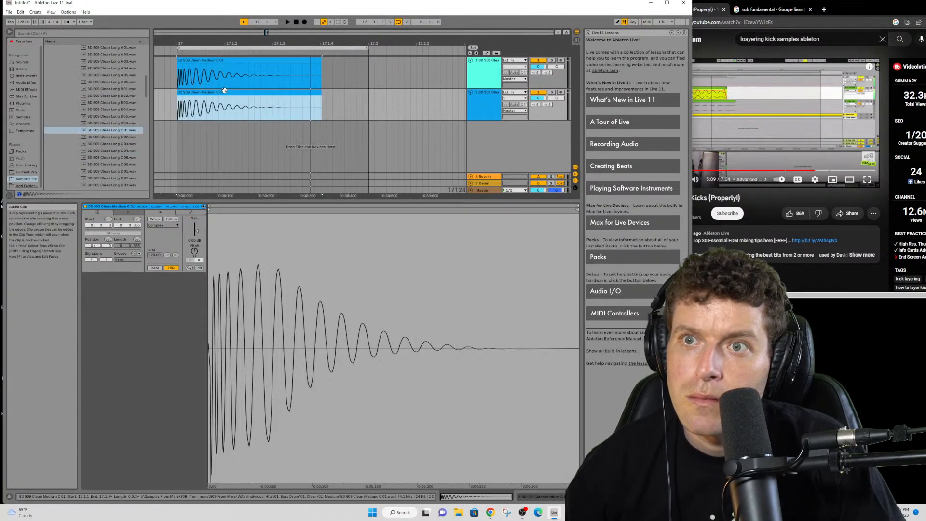
pyautogui.press('Delete')
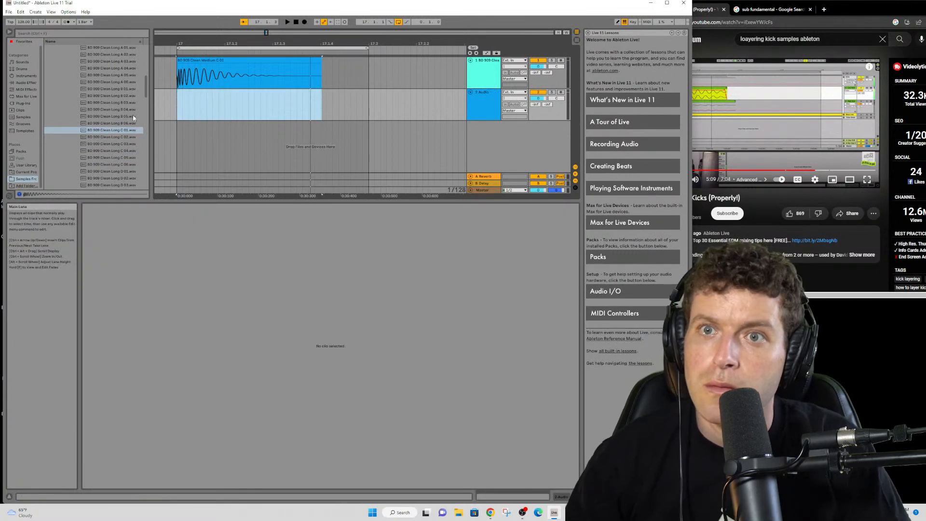
pyautogui.moveTo(111, 130); pyautogui.dragTo(178, 100)
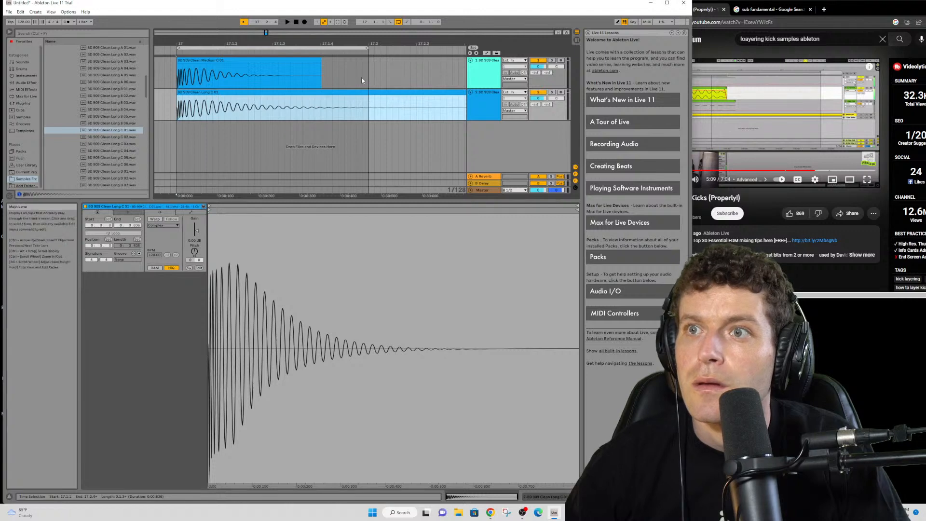
pyautogui.press('space')
pyautogui.press('space')
# - Play the tutorial on to 5:13, and try trimming the start of the first track's kick clip during playback
pyautogui.click(764, 146)
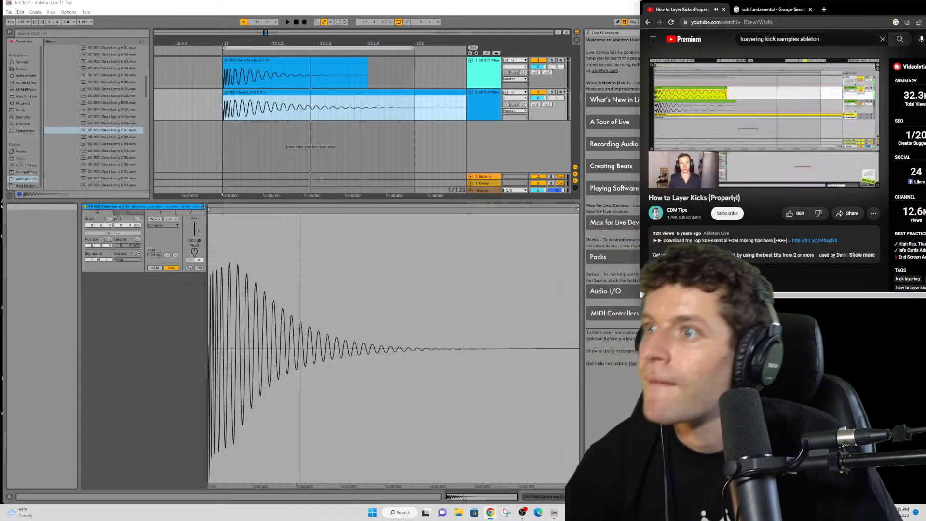
pyautogui.click(762, 146)
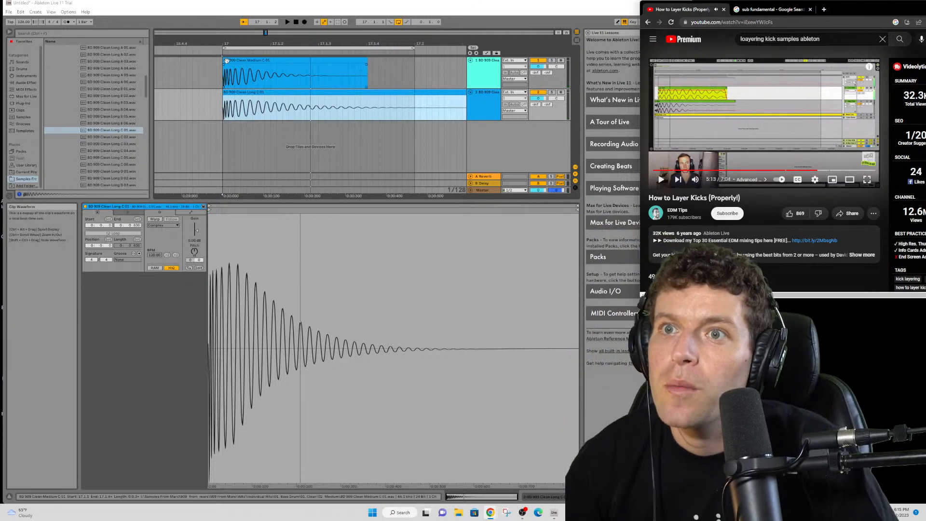
pyautogui.moveTo(223, 60); pyautogui.dragTo(241, 60)
pyautogui.press('space')
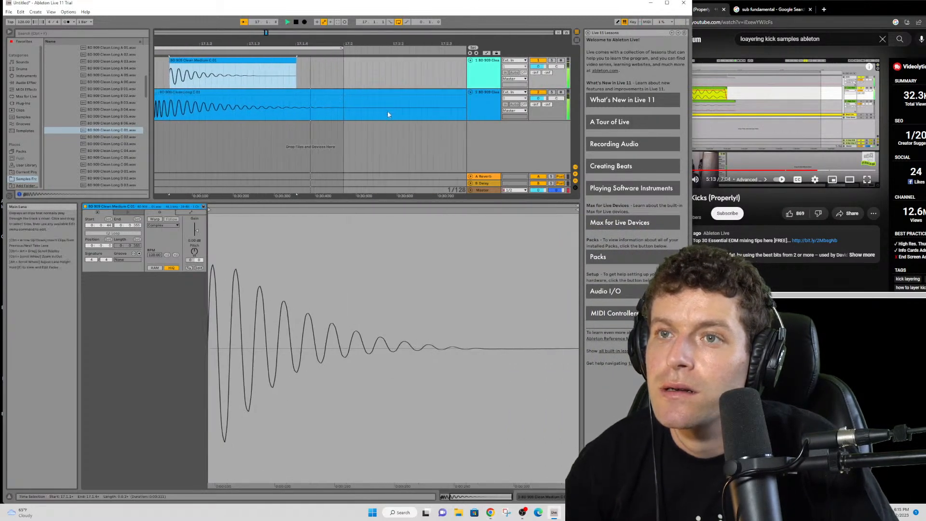
pyautogui.press('space')
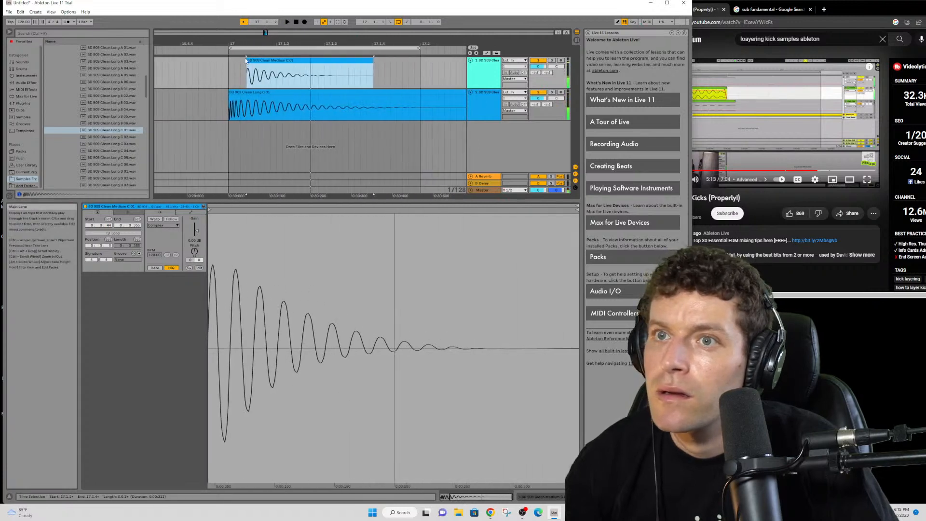
# - Restore the first track's kick clip to its full start at bar 17 and play it with the long kick
pyautogui.moveTo(247, 73); pyautogui.dragTo(234, 58)
pyautogui.press('space')
pyautogui.press('space')
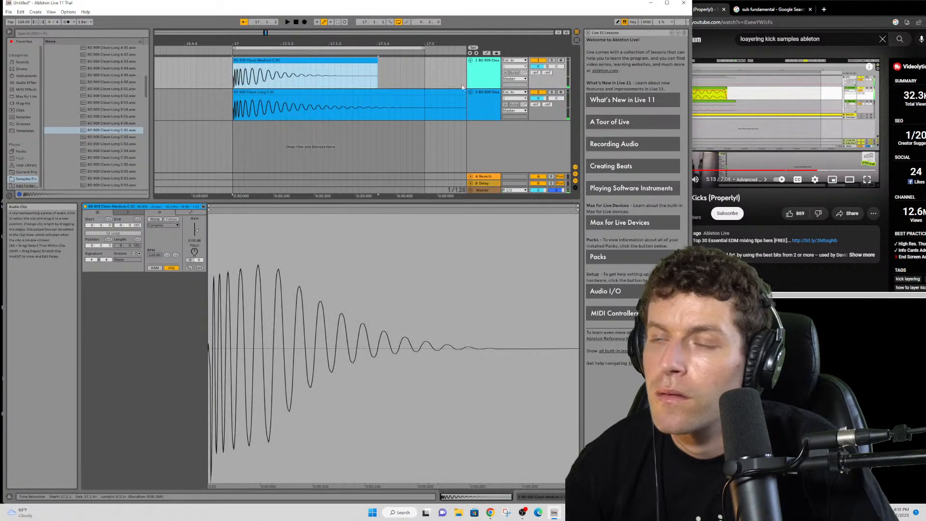
# - Watch the kick layering tutorial on to 5:18, and rewind it to 4:04
pyautogui.click(740, 114)
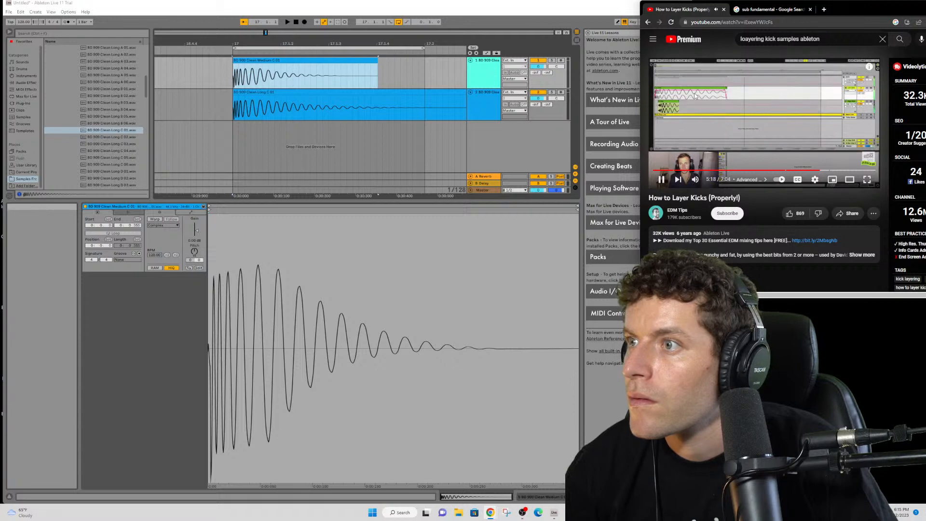
pyautogui.click(711, 107)
pyautogui.press('Left')
pyautogui.press('Left')
pyautogui.press('Left')
pyautogui.press('Left')
pyautogui.press('Left')
pyautogui.press('Left')
pyautogui.press('Left')
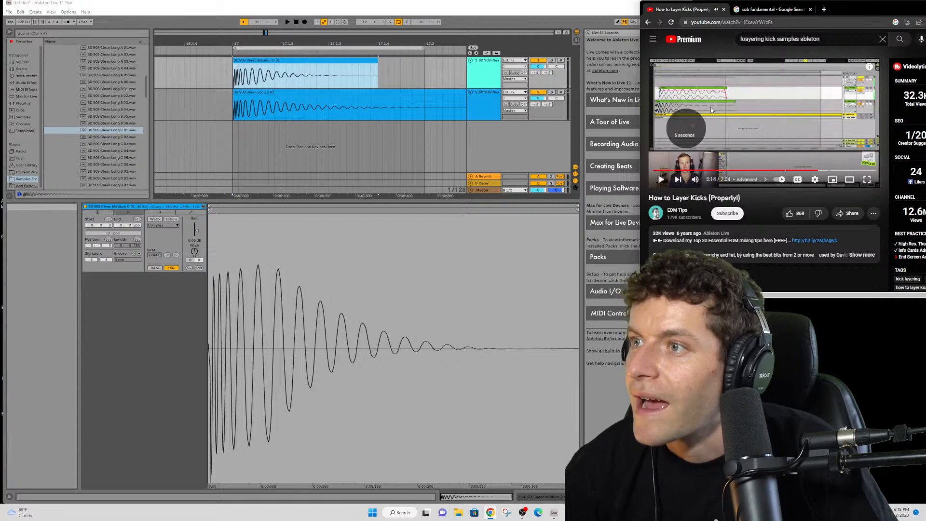
pyautogui.press('Left')
pyautogui.press('Left')
pyautogui.press('Left')
pyautogui.press('Left')
pyautogui.press('Left')
pyautogui.press('Left')
pyautogui.press('Left')
pyautogui.press('Left')
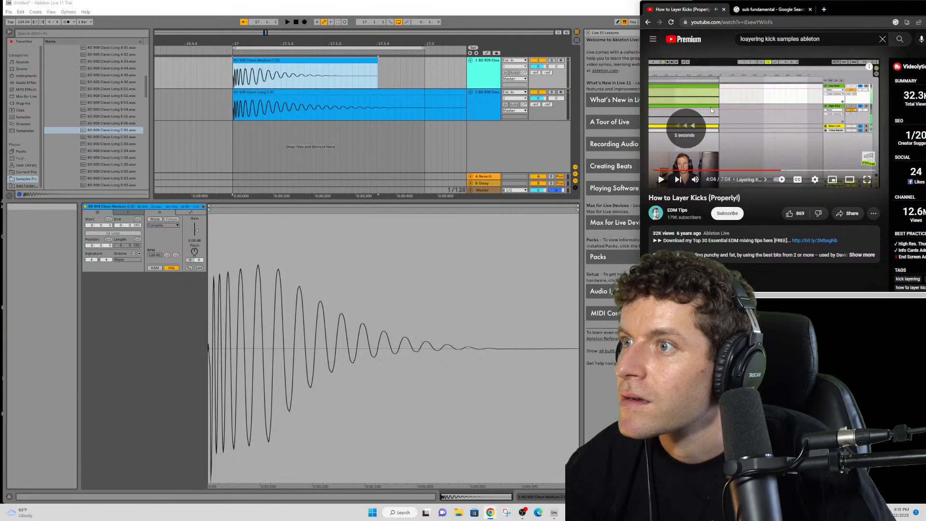
# - Skip the tutorial ahead a few seconds and watch the layering demonstration up to 4:28
pyautogui.press('Right')
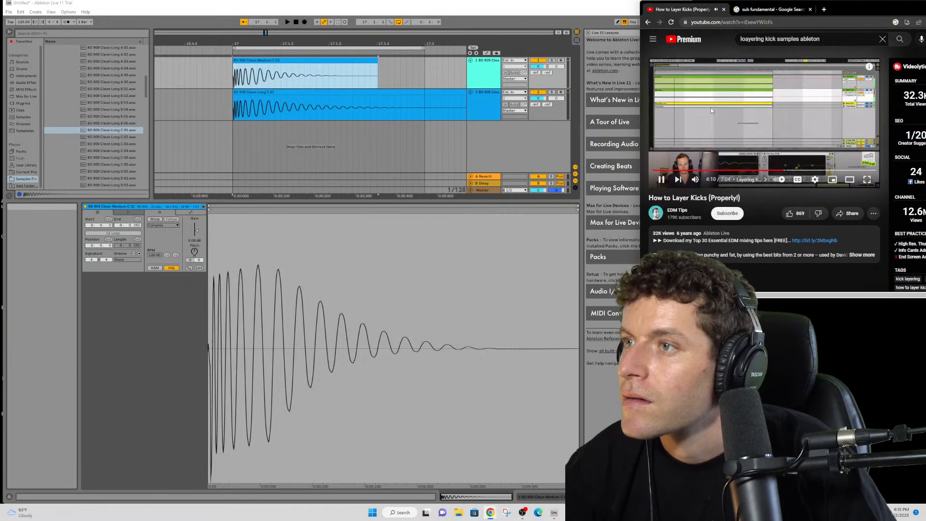
pyautogui.press('Right')
pyautogui.click(710, 108)
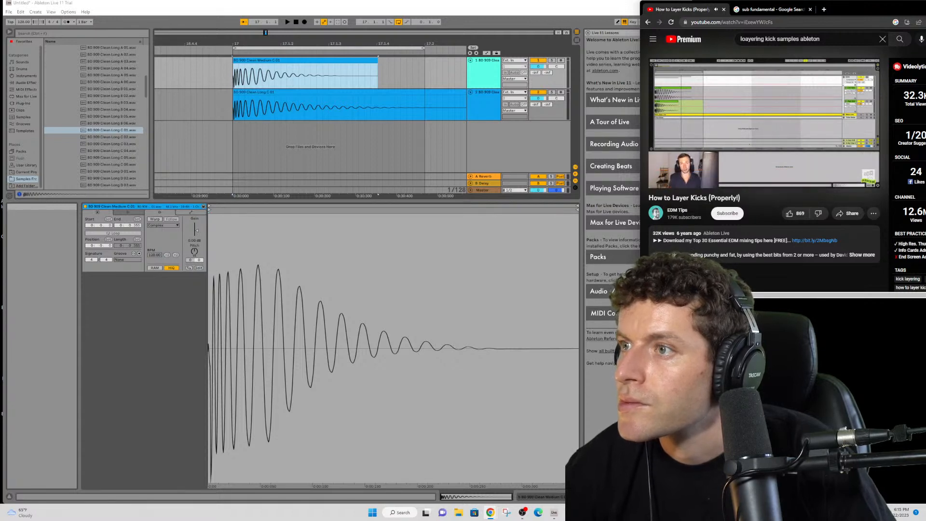
# - Delete the long kick from the second track and copy the first track's BD 909 Clean Medium C 01 clip there at bar 17
pyautogui.click(264, 92)
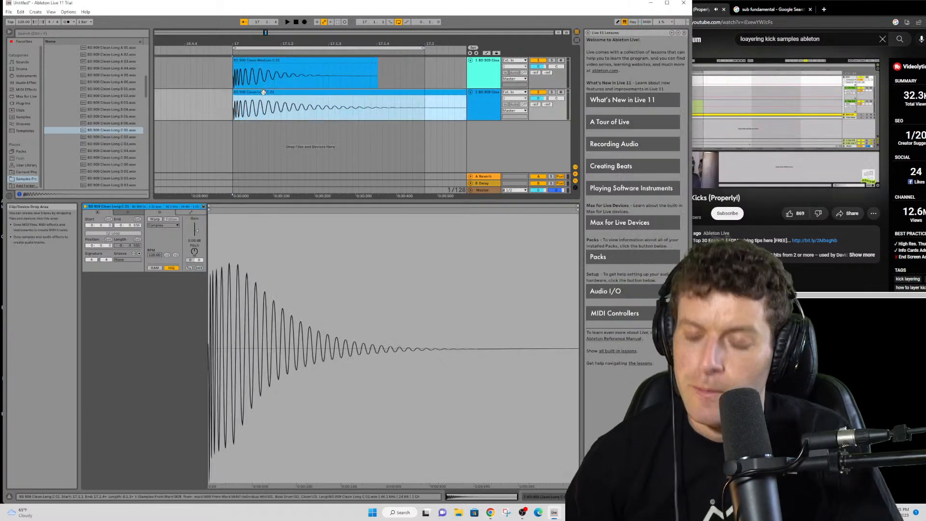
pyautogui.press('Delete')
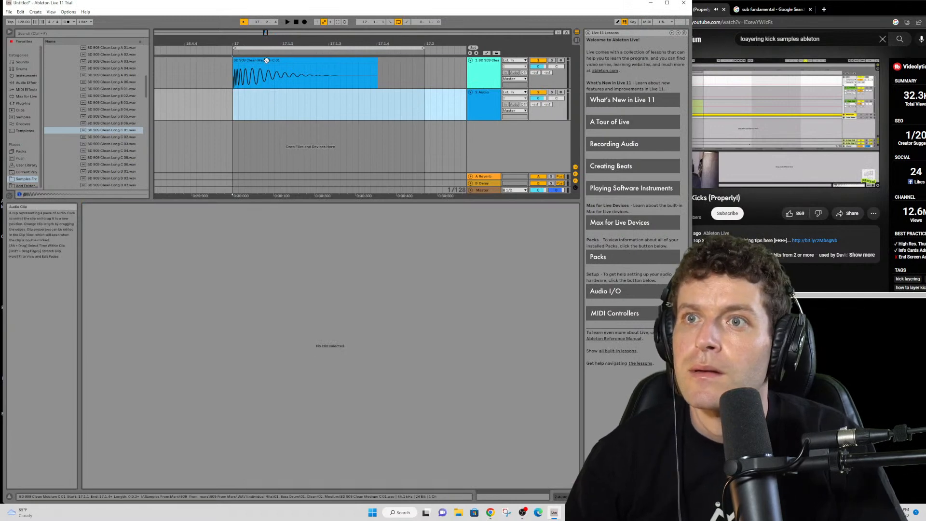
pyautogui.moveTo(266, 60); pyautogui.dragTo(266, 101)
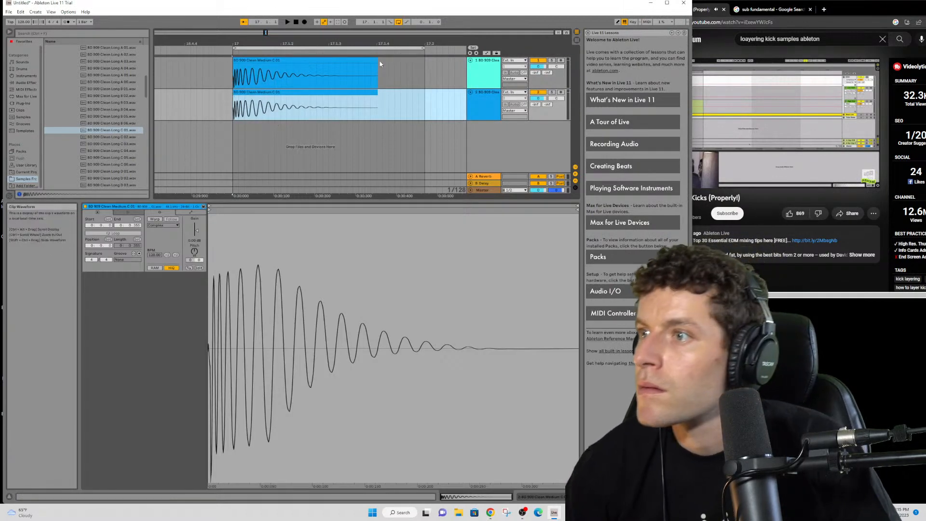
# - Resume the tutorial from 4:28 and watch the stacked kick demonstration to about 4:40
pyautogui.moveTo(773, 127)
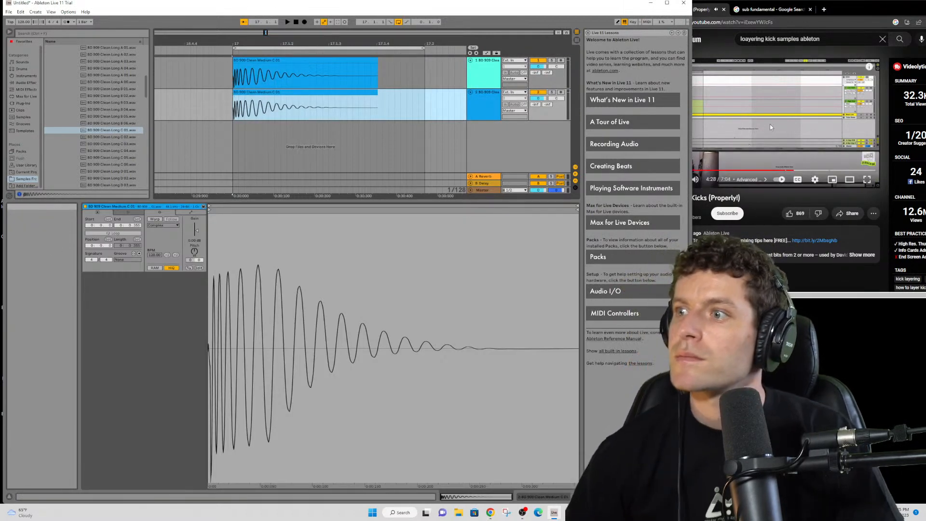
pyautogui.click(827, 53)
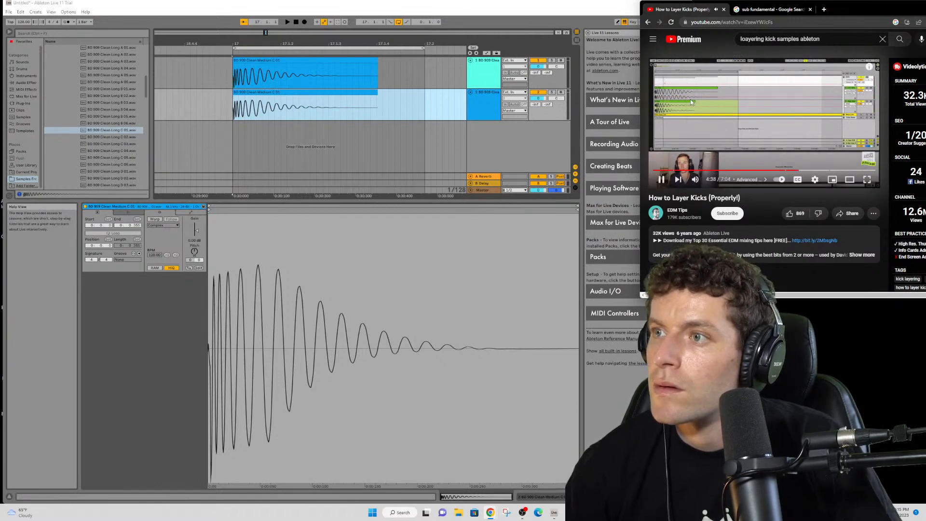
pyautogui.press('space')
pyautogui.press('space')
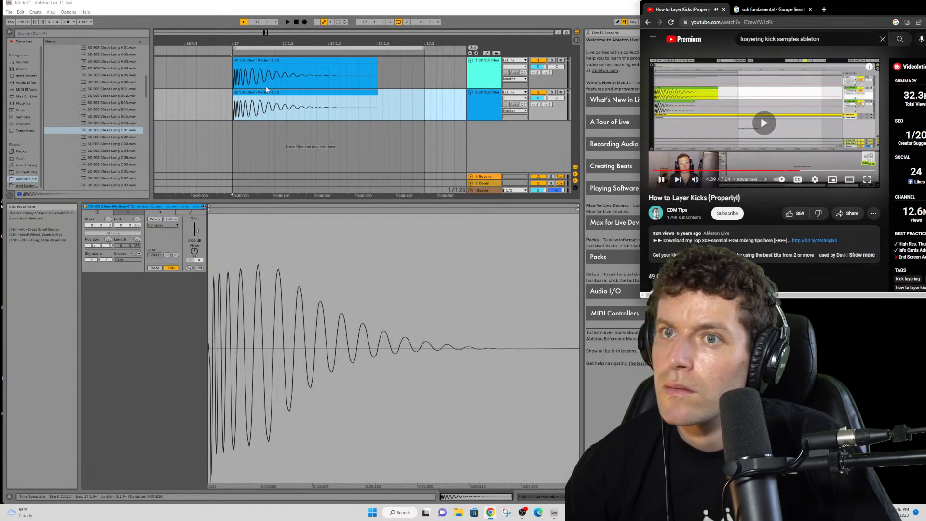
# - Return to Ableton Live and play the two stacked medium kick clips
pyautogui.click(266, 90)
pyautogui.press('space')
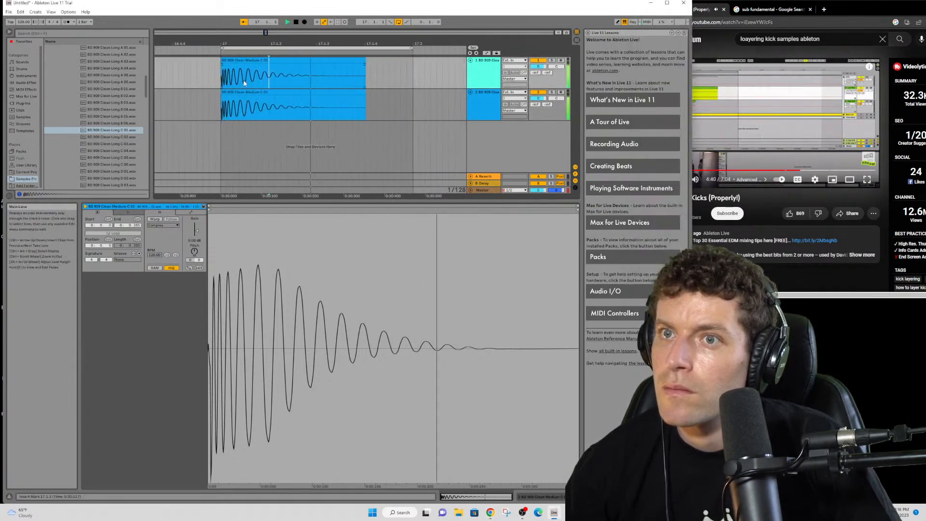
pyautogui.press('space')
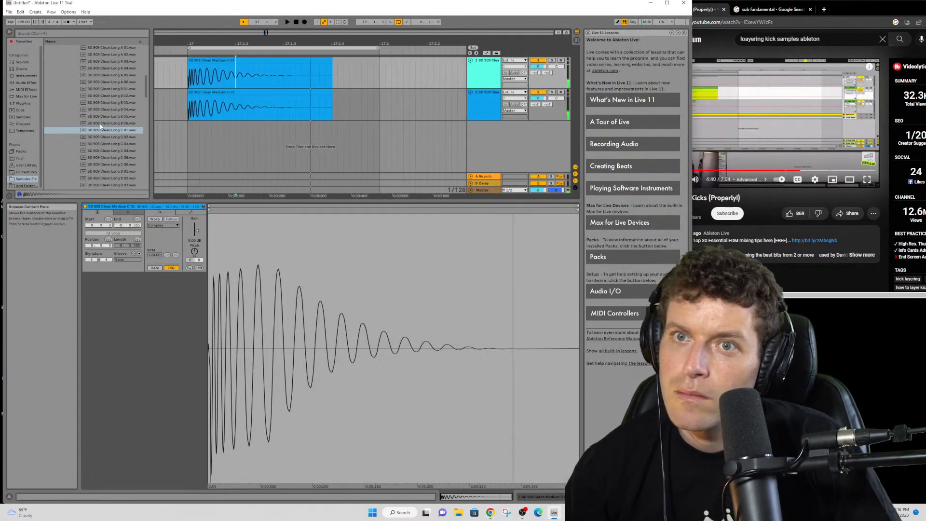
# - Browse the 909 clean bass drum folders, expand 02. Medium and preview one of its kick samples
pyautogui.click(103, 179)
pyautogui.scroll(10, 120, 54)
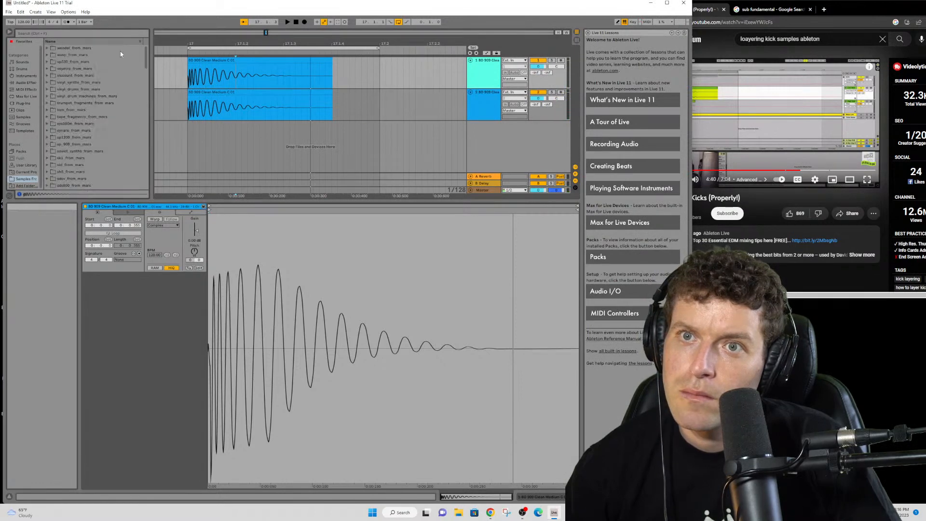
pyautogui.click(111, 41)
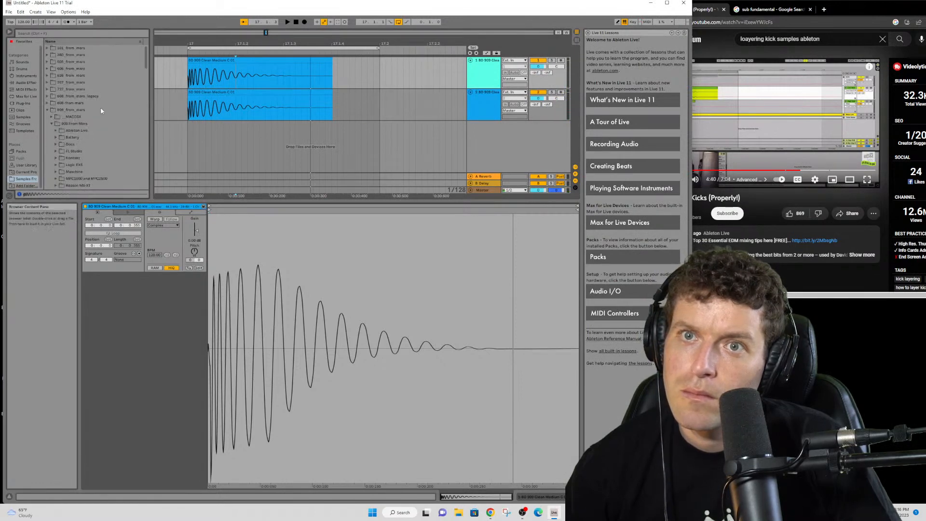
pyautogui.scroll(-8, 80, 144)
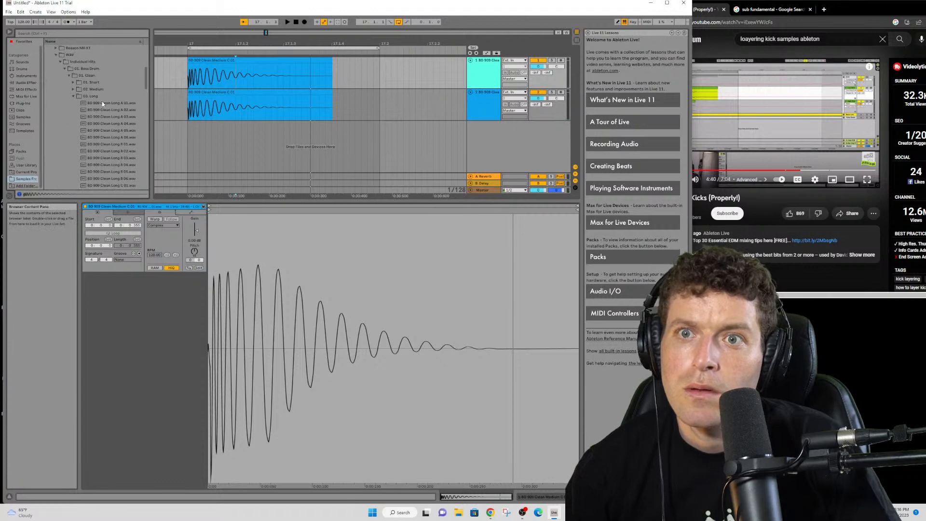
pyautogui.click(73, 90)
pyautogui.click(116, 123)
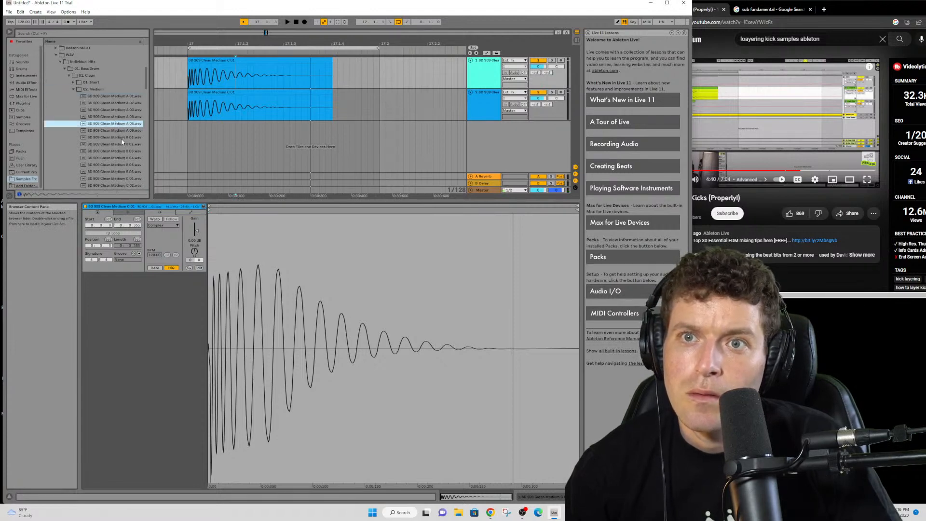
# - Expand the 01. Short folder and audition the BD 909 Clean Short samples one after another
pyautogui.click(73, 83)
pyautogui.scroll(-8, 116, 140)
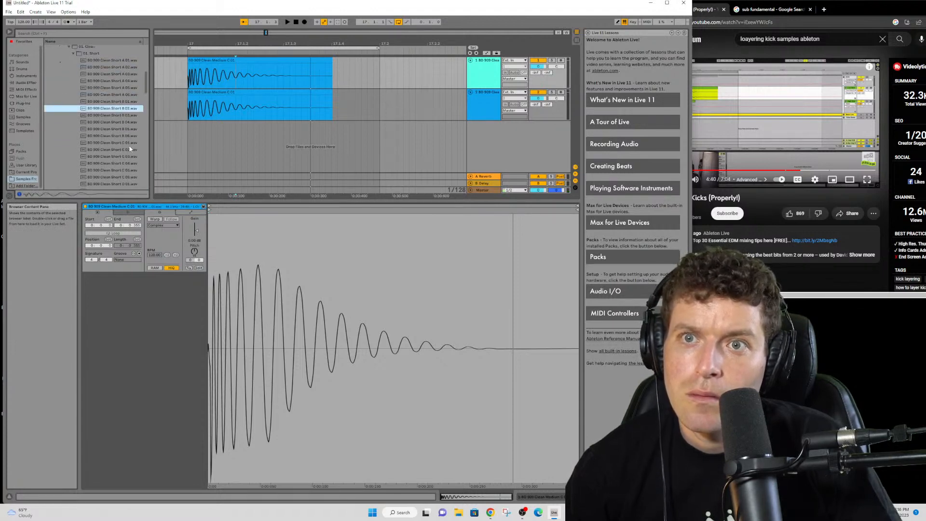
pyautogui.click(106, 107)
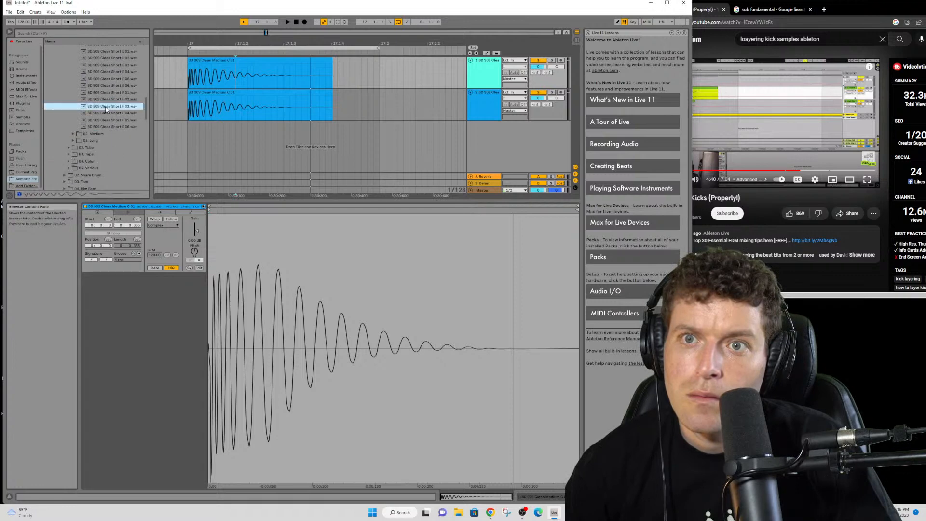
pyautogui.press('Up')
pyautogui.press('Up')
pyautogui.press('Up')
pyautogui.press('Up')
pyautogui.press('Up')
pyautogui.press('Up')
pyautogui.press('Up')
pyautogui.press('Up')
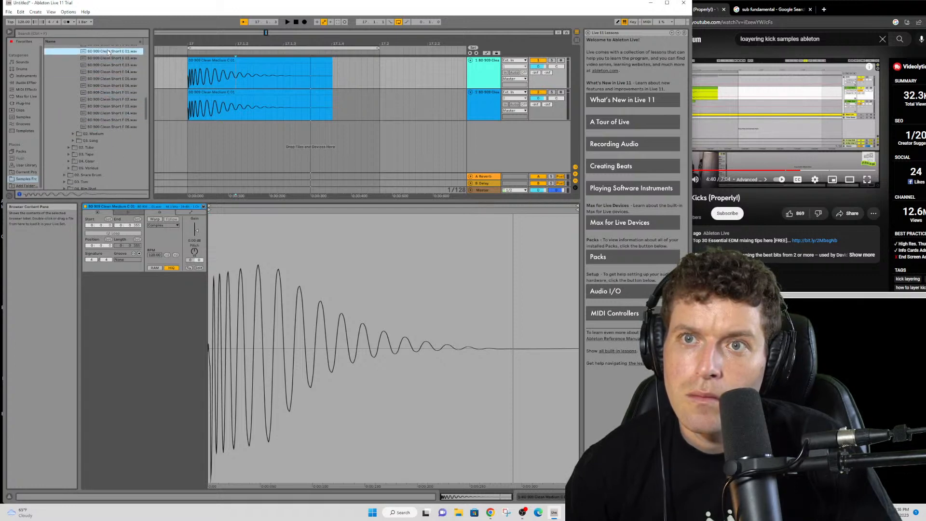
pyautogui.scroll(2, 122, 98)
pyautogui.press('Up')
pyautogui.press('Up')
pyautogui.press('Up')
pyautogui.press('Up')
pyautogui.press('Up')
pyautogui.scroll(2, 123, 98)
# - Switch to the kick layering tutorial and watch it from 4:40 to about 4:50, skipping and replaying a few seconds
pyautogui.click(731, 126)
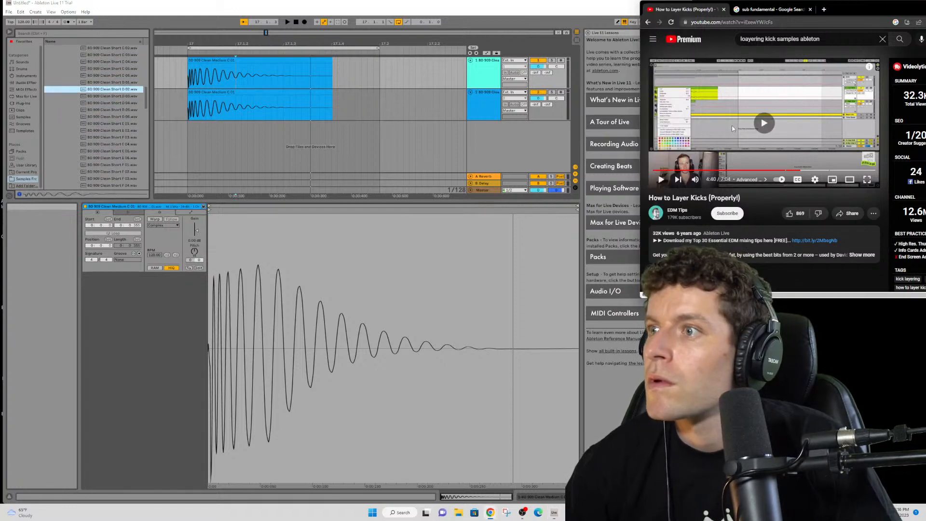
pyautogui.press('Right')
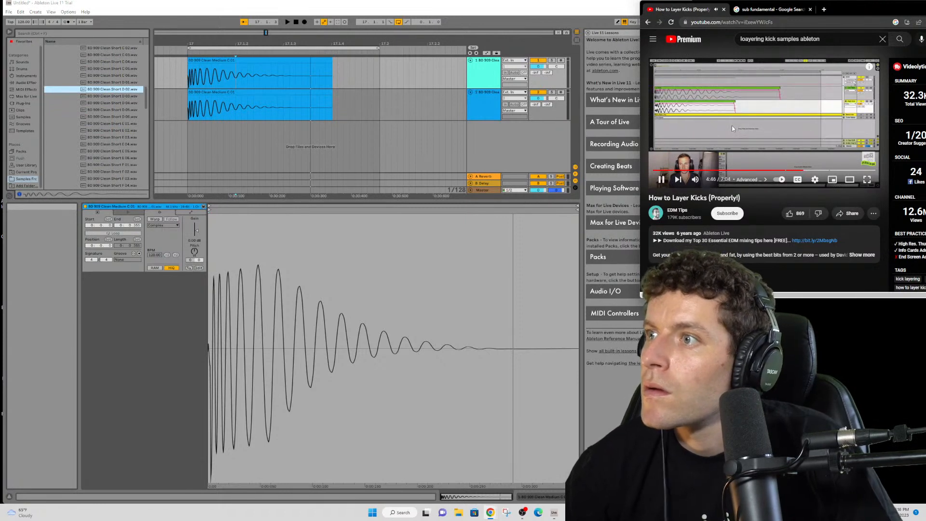
pyautogui.press('Left')
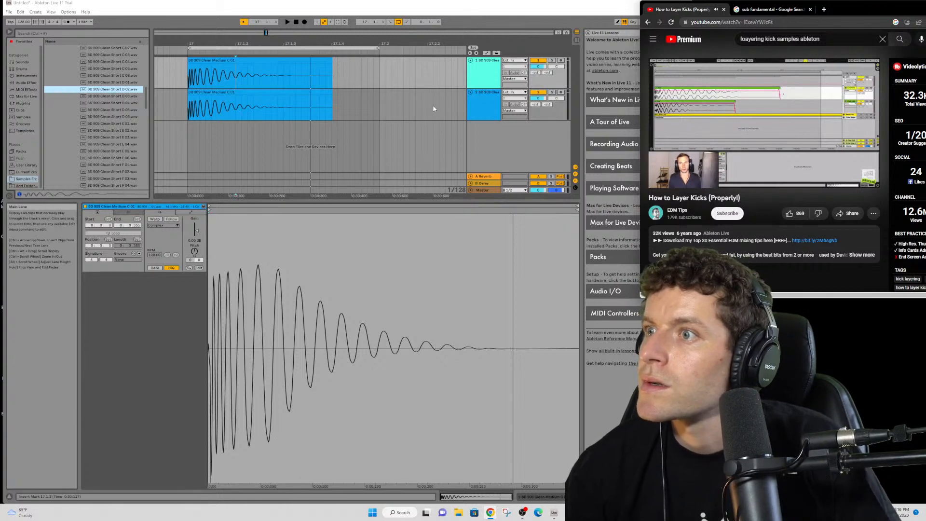
# - Try to shorten the second track's kick clip in Ableton Live by trimming or selecting its tail
pyautogui.click(330, 99)
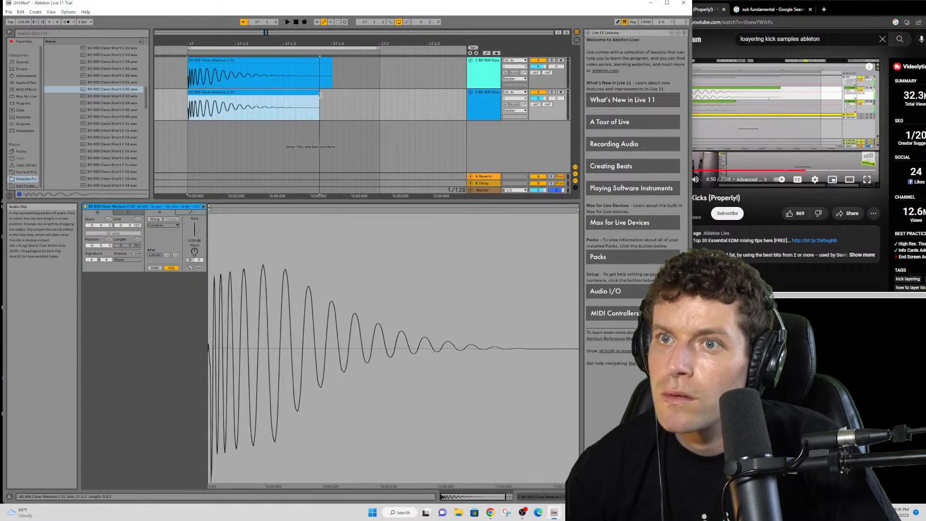
pyautogui.moveTo(330, 98); pyautogui.dragTo(330, 93)
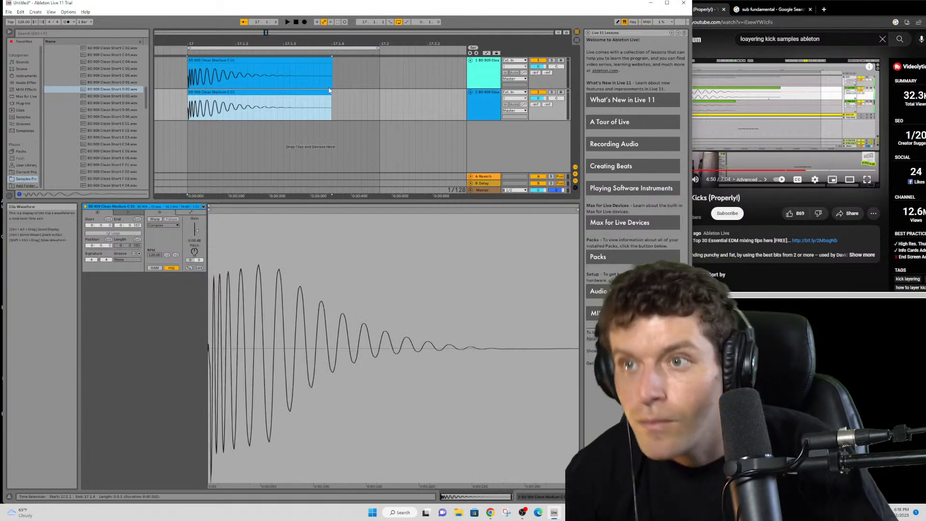
pyautogui.click(330, 94)
pyautogui.moveTo(329, 95); pyautogui.dragTo(292, 93)
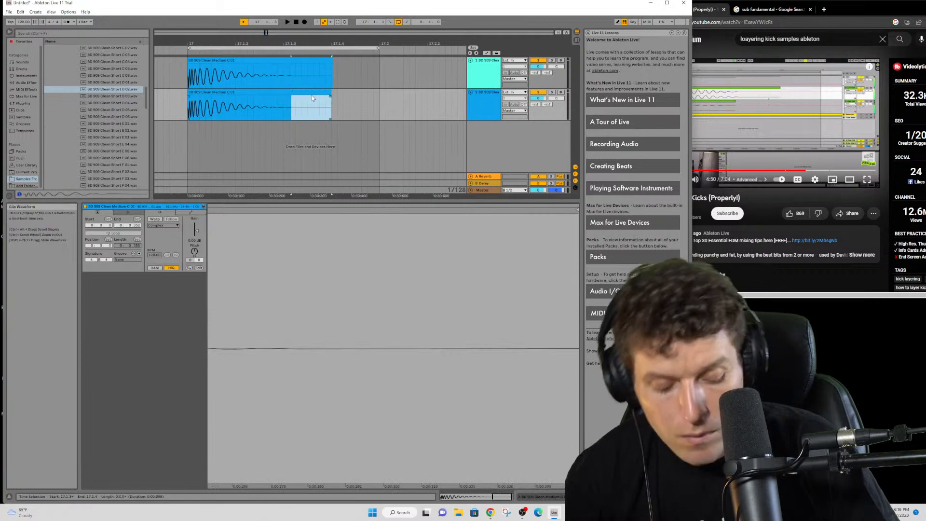
pyautogui.click(311, 95)
# - Continue the tutorial from 4:50, shorten the second track's kick clip to end just before 17.1.3, and start playback
pyautogui.click(738, 116)
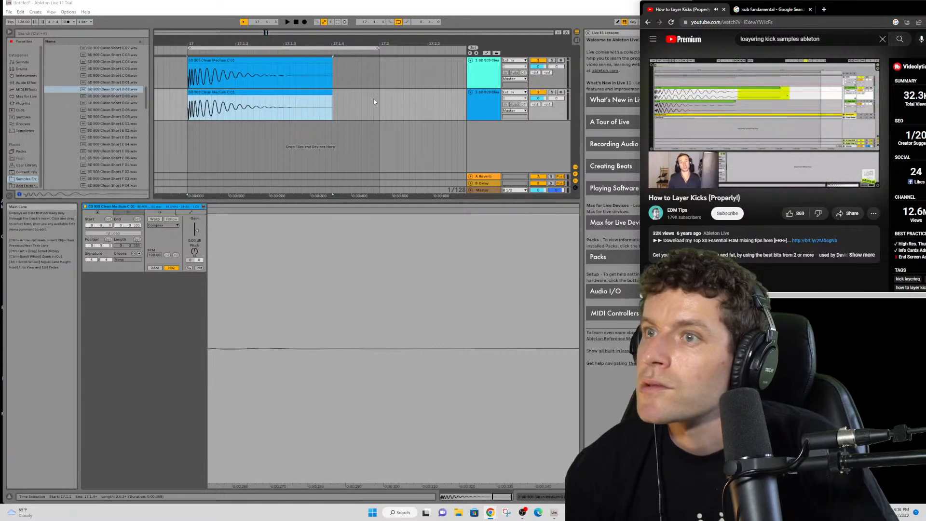
pyautogui.moveTo(332, 99); pyautogui.dragTo(283, 94)
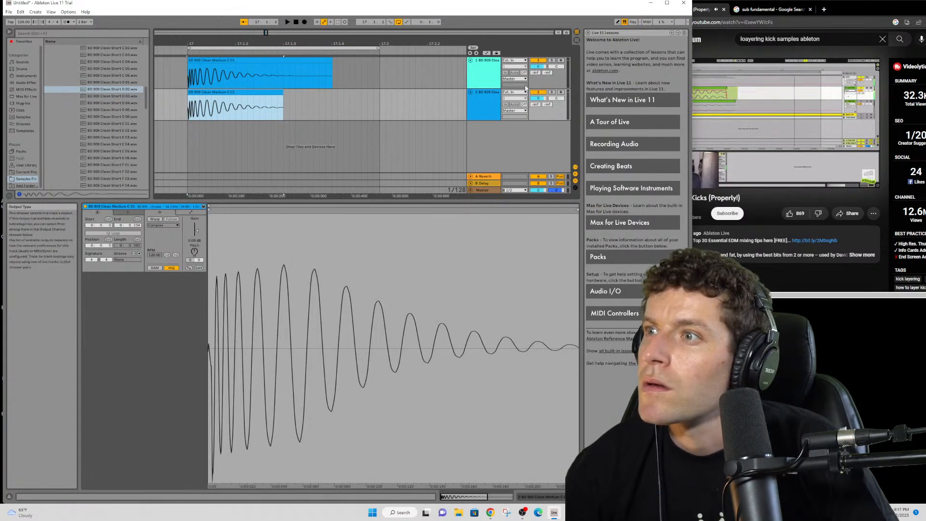
pyautogui.press('space')
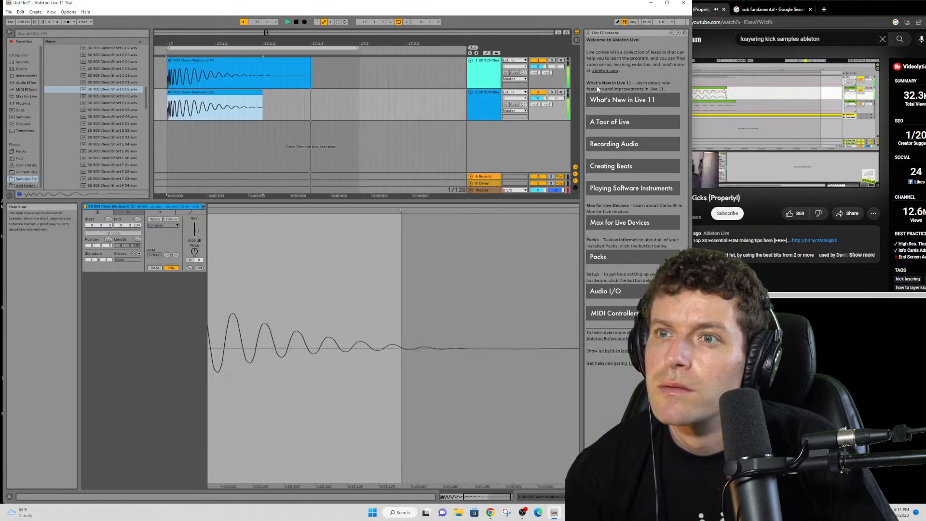
# - Watch the tutorial to about 5:07 and play the full-length kick together with the shortened one
pyautogui.click(724, 121)
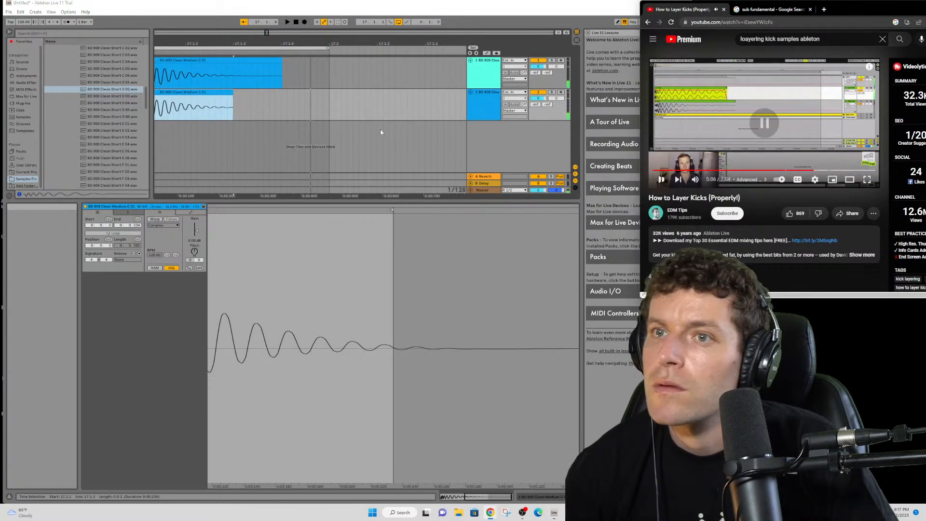
pyautogui.click(299, 104)
pyautogui.press('space')
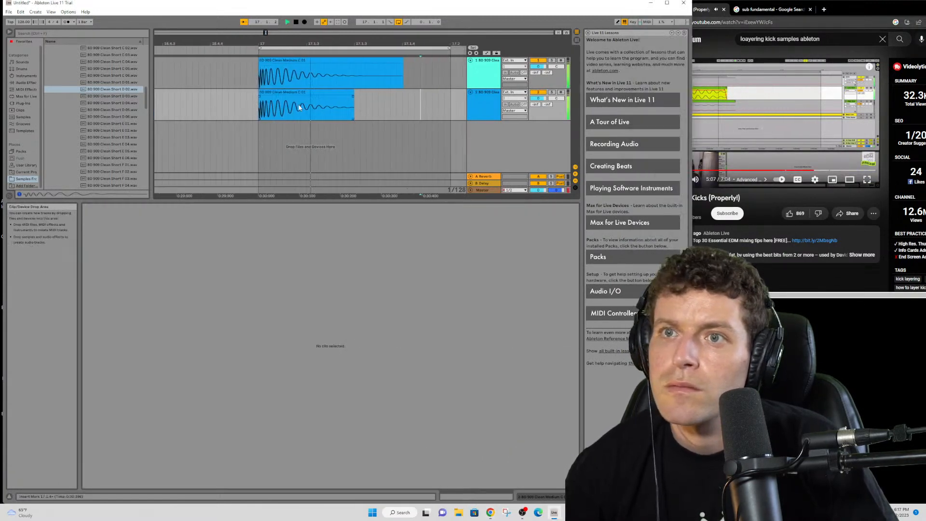
pyautogui.press('space')
# - Watch the tutorial to 5:08 and trim a sliver off the start of the first track's kick clip
pyautogui.click(693, 109)
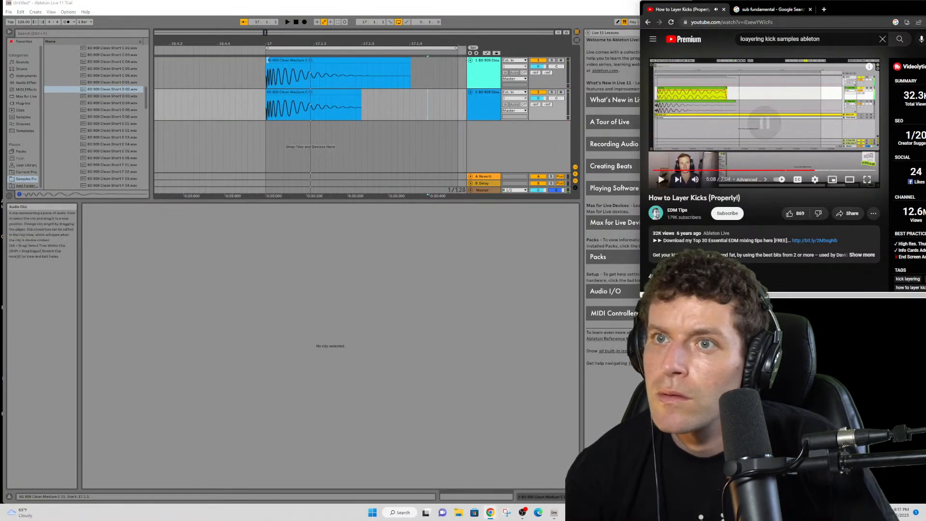
pyautogui.click(267, 62)
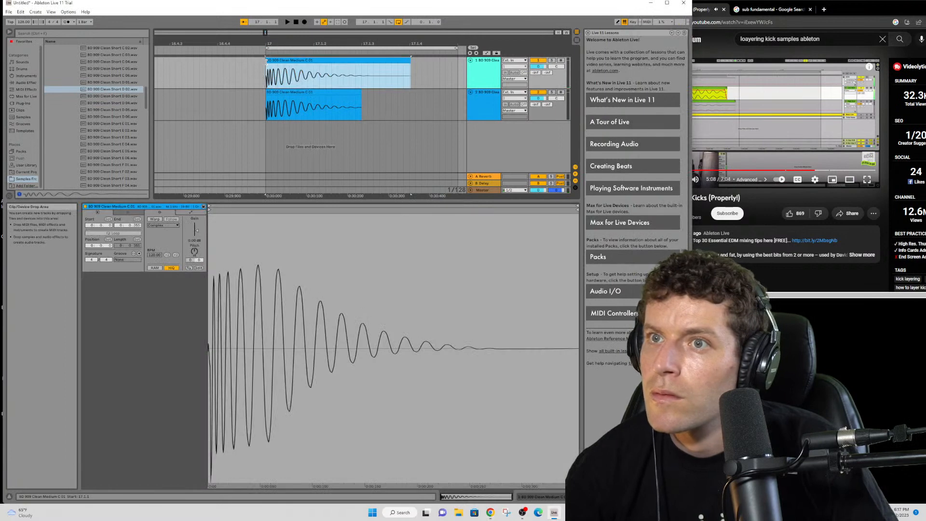
pyautogui.moveTo(268, 61); pyautogui.dragTo(273, 61)
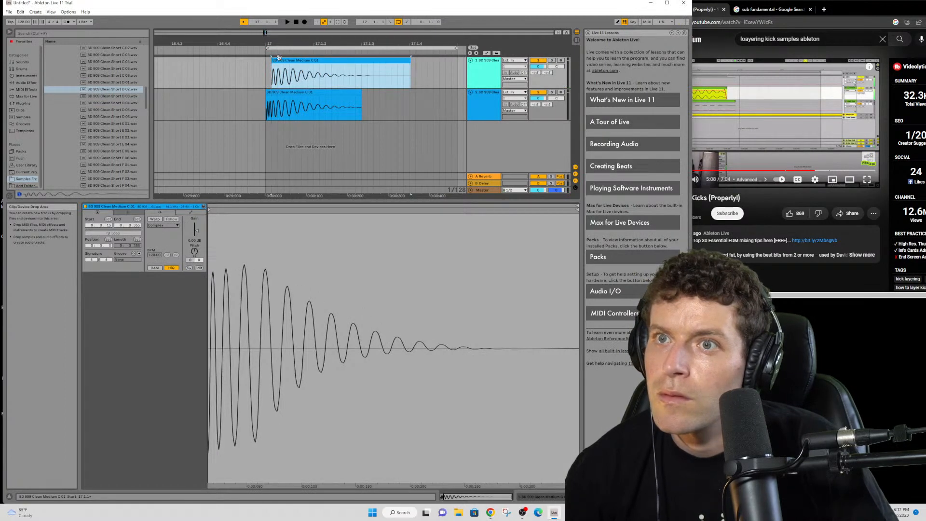
# - Check the tutorial to 5:09 and play both kick layers with the first track's attack trimmed
pyautogui.click(726, 98)
pyautogui.click(726, 98)
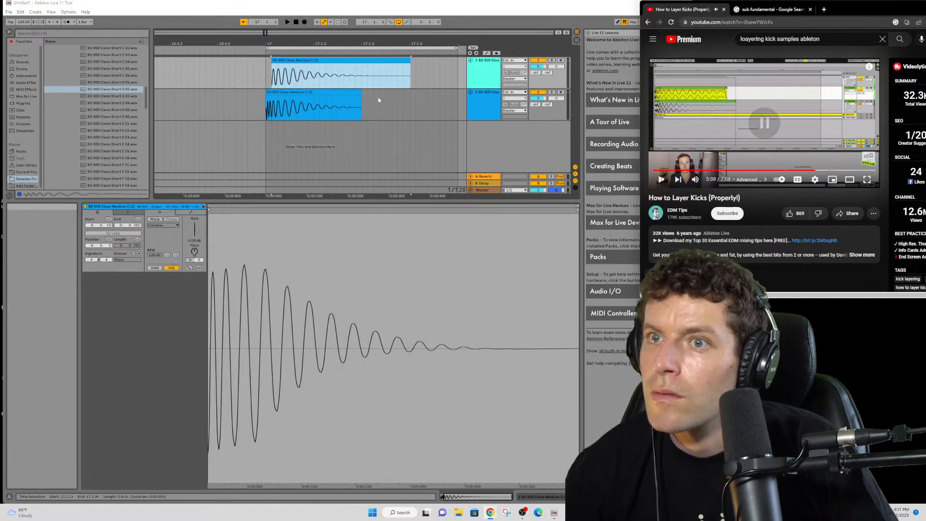
pyautogui.click(271, 99)
pyautogui.press('space')
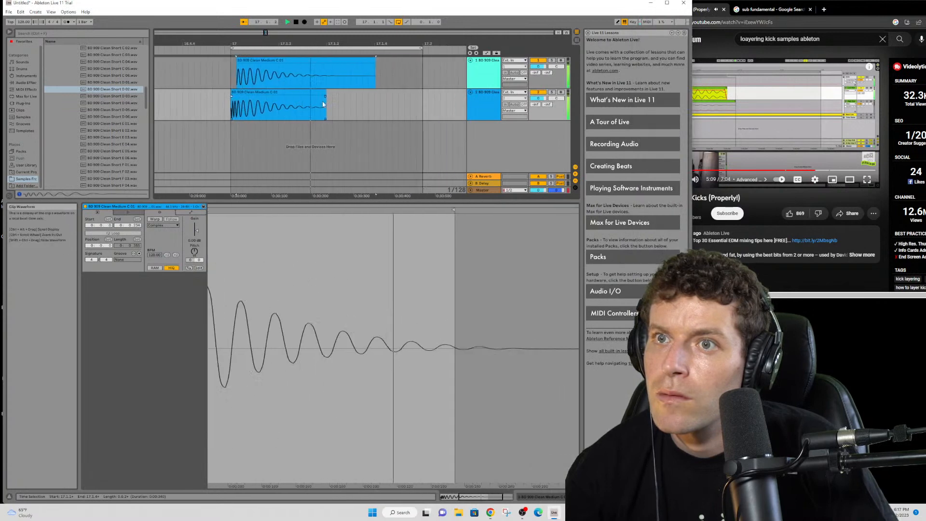
pyautogui.press('space')
# - Watch the tutorial to 5:14, trim the start of the first track's kick clip further and play the layers
pyautogui.click(708, 100)
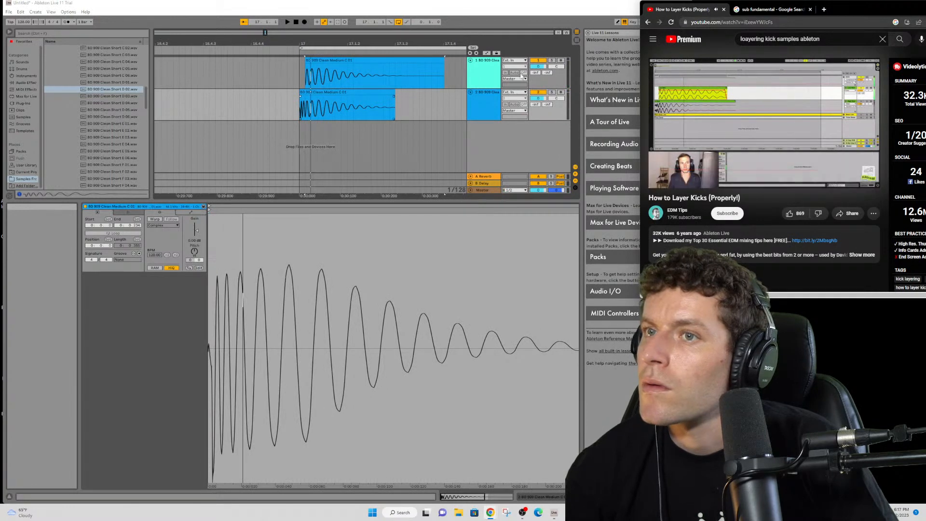
pyautogui.click(699, 96)
pyautogui.click(311, 71)
pyautogui.press('space')
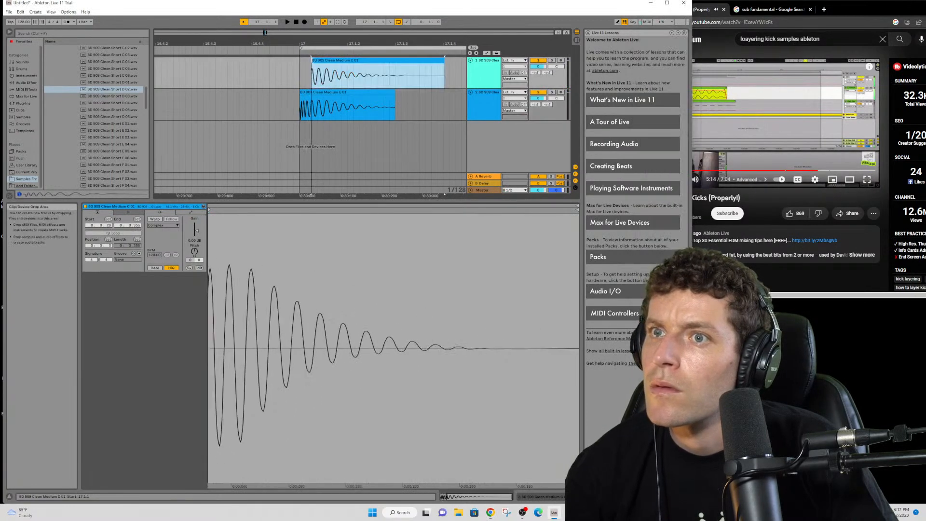
# - Open the video HOW TO MAKE BETTER KICK | ABLETON LIVE from the search results, watch its opening seconds and return to the results
pyautogui.click(749, 108)
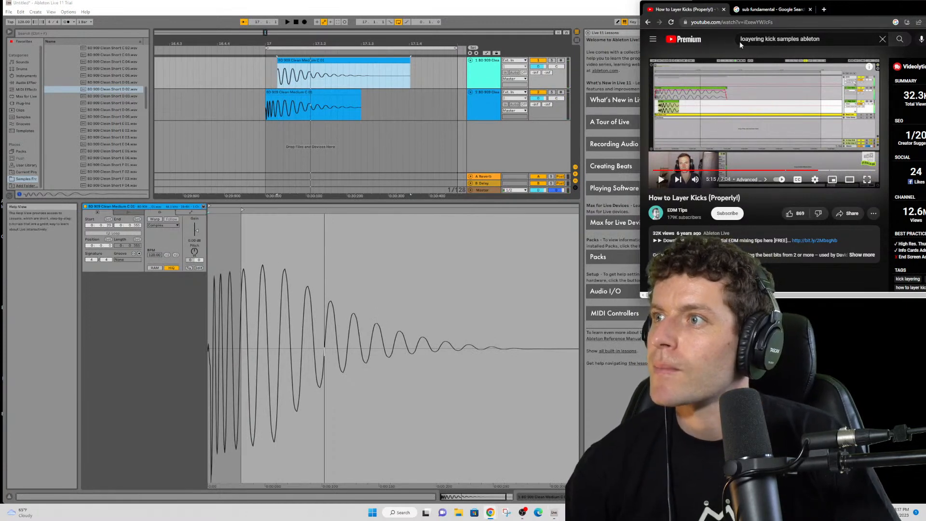
pyautogui.click(647, 22)
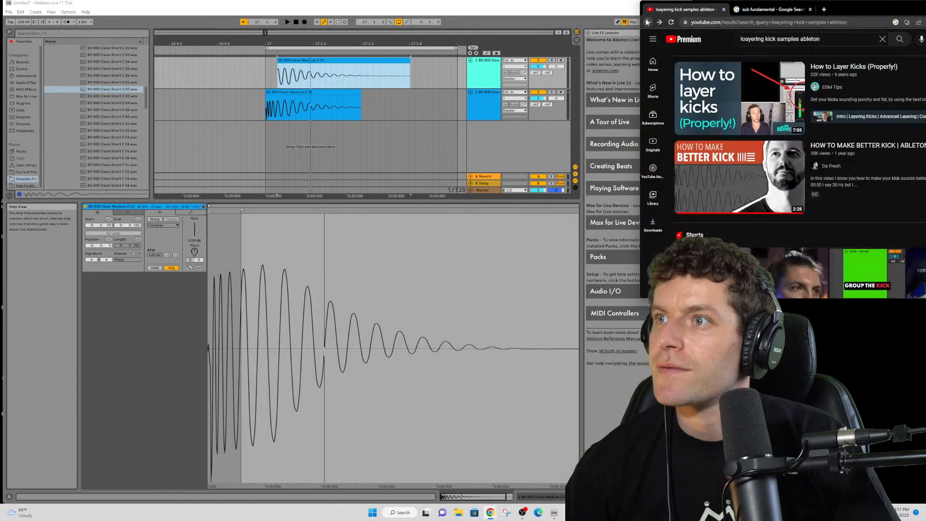
pyautogui.click(730, 169)
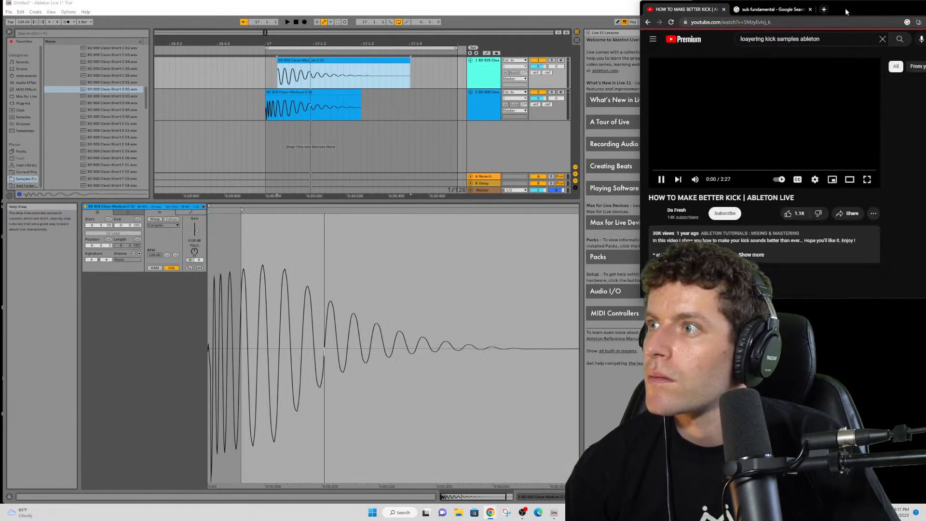
pyautogui.moveTo(845, 8); pyautogui.dragTo(668, 15)
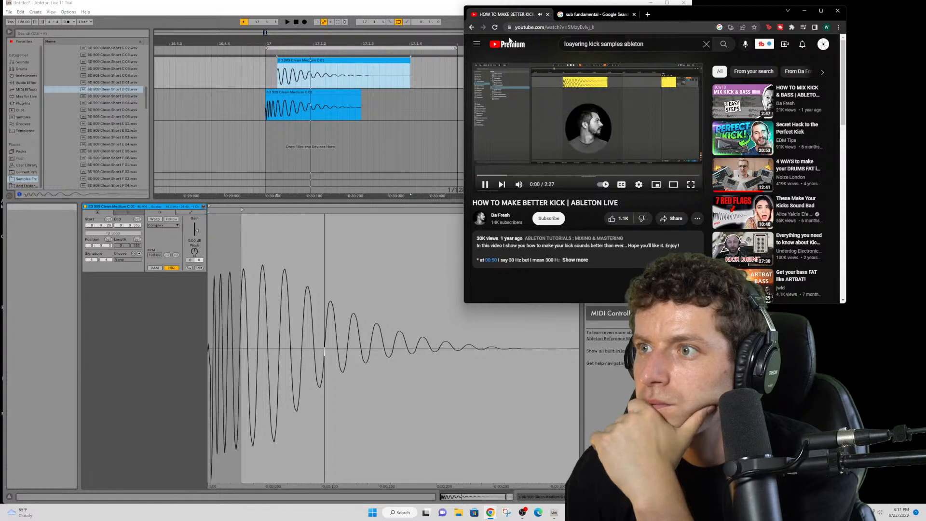
pyautogui.click(483, 27)
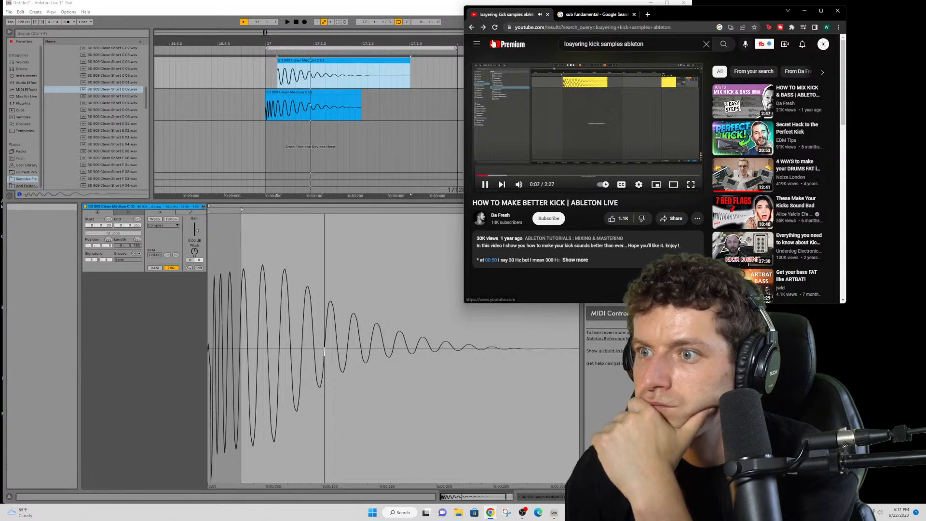
pyautogui.click(472, 27)
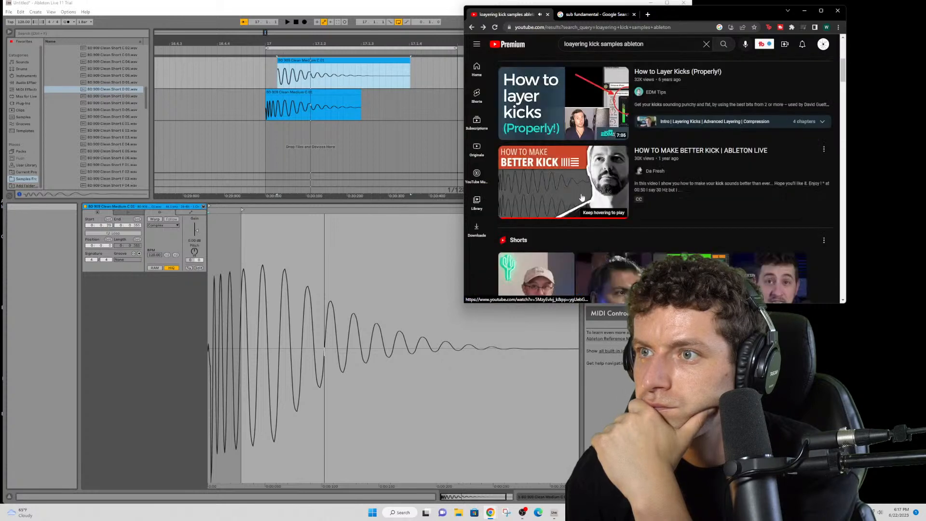
# - Open the video How To Layer Kicks Like a Pro! from the search results and raise its playback volume
pyautogui.scroll(-7, 569, 176)
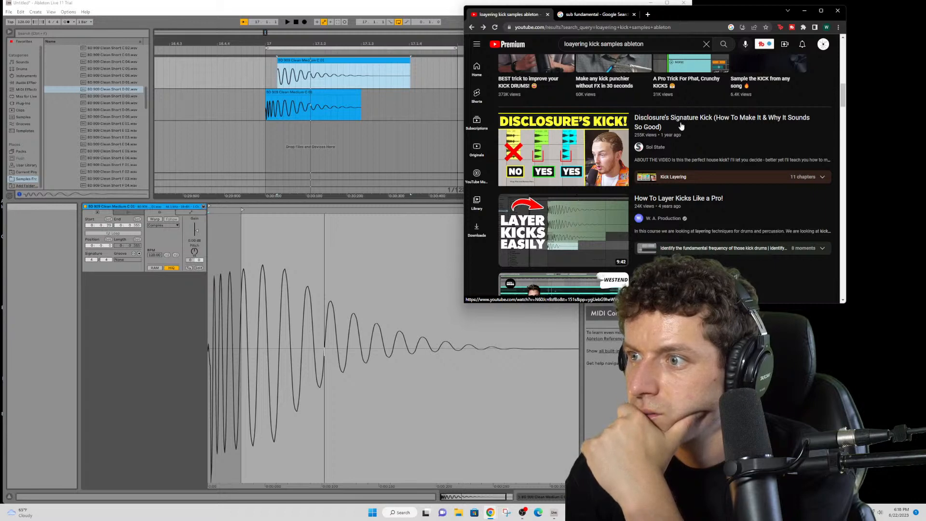
pyautogui.click(664, 118)
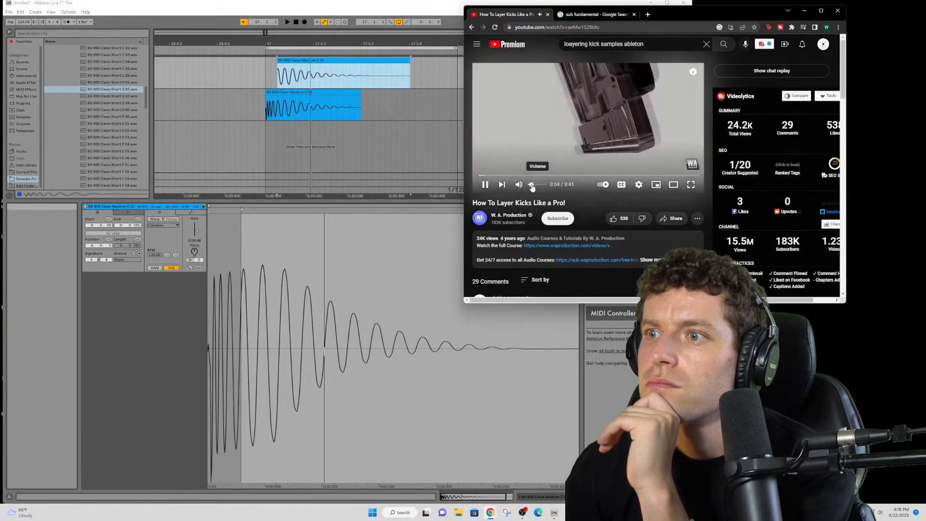
pyautogui.click(535, 185)
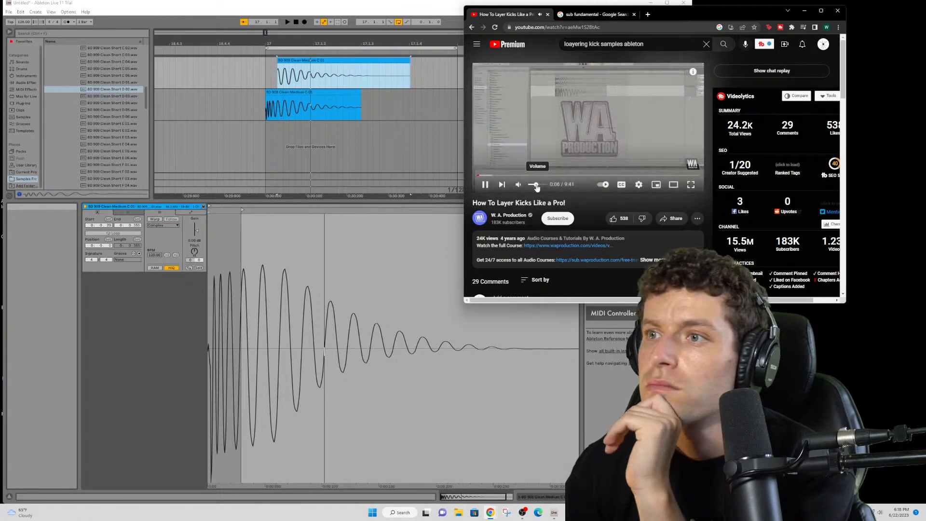
pyautogui.moveTo(536, 187); pyautogui.dragTo(540, 187)
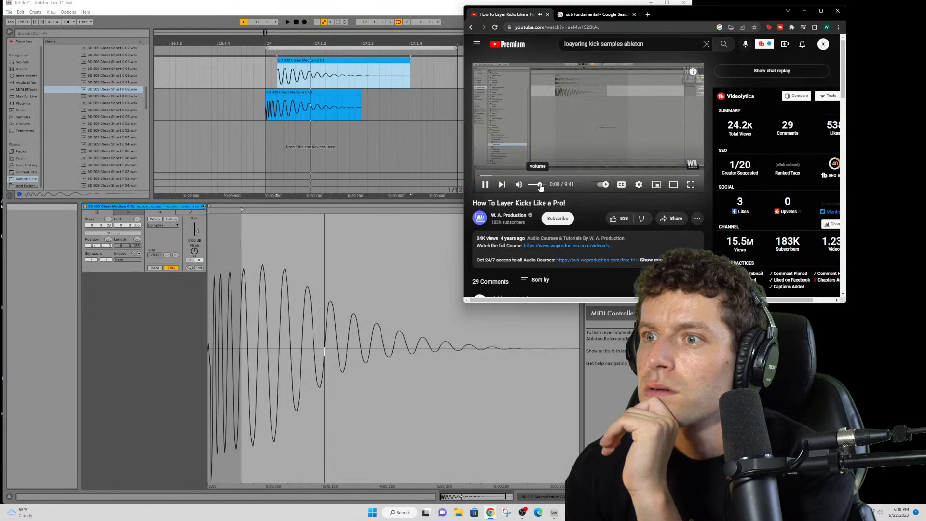
# - Return to the search results and look through the kick layering videos for another suitable Ableton tutorial
pyautogui.click(471, 28)
pyautogui.scroll(-3, 602, 222)
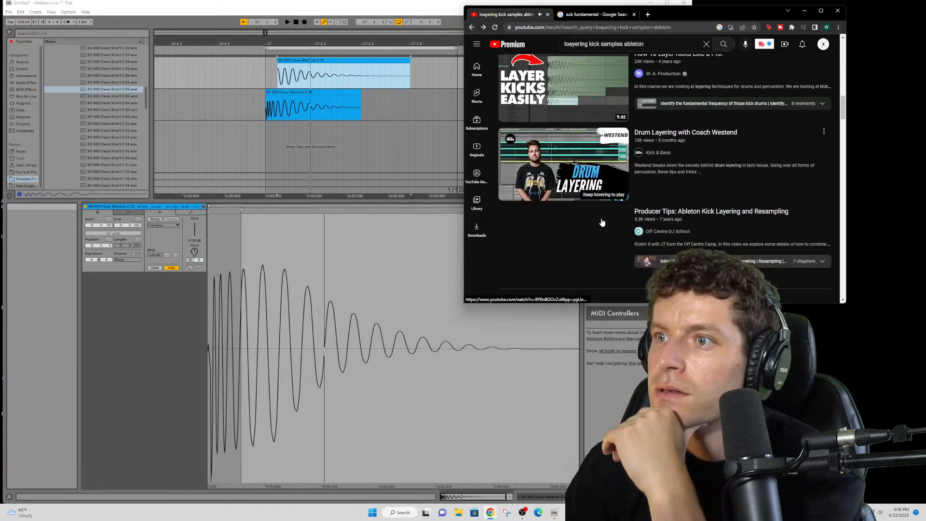
pyautogui.scroll(-3, 558, 173)
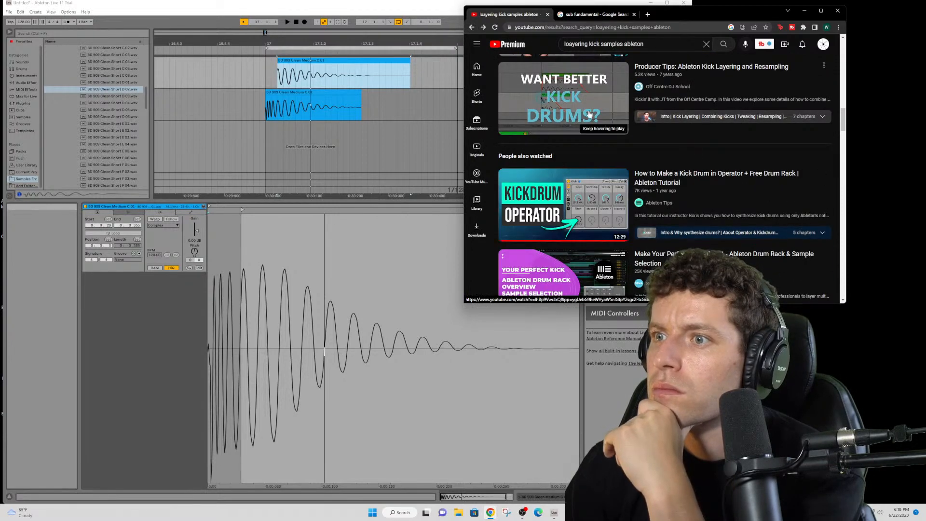
pyautogui.scroll(-3, 652, 162)
pyautogui.scroll(-3, 652, 162)
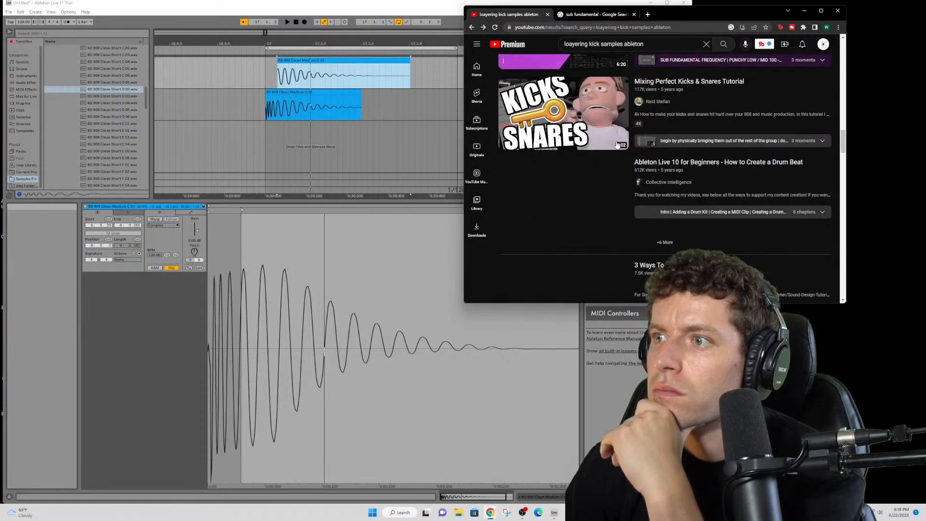
pyautogui.scroll(-2, 650, 172)
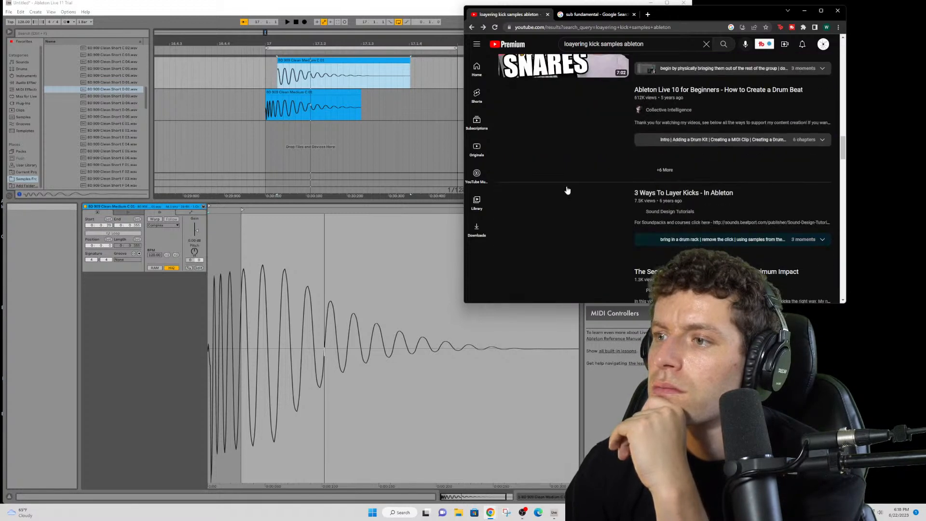
pyautogui.scroll(-3, 568, 189)
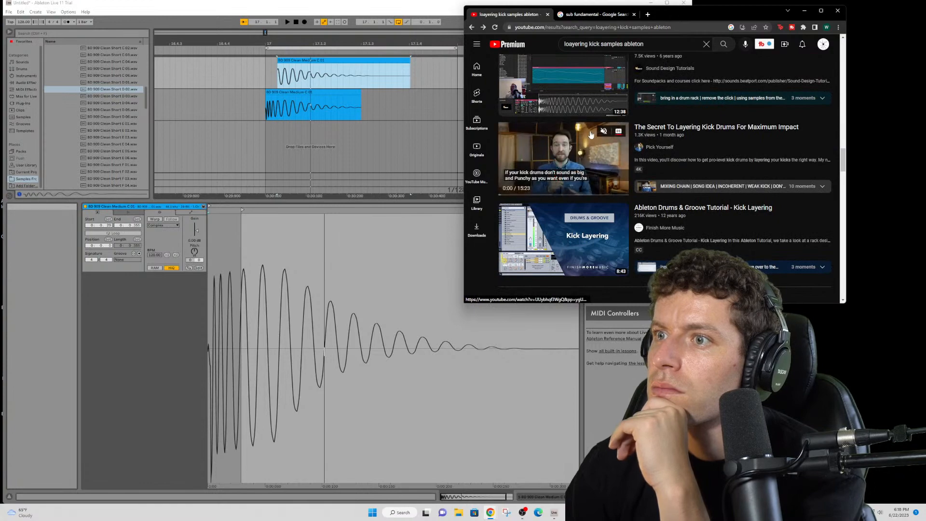
pyautogui.scroll(3, 611, 147)
pyautogui.scroll(-3, 610, 147)
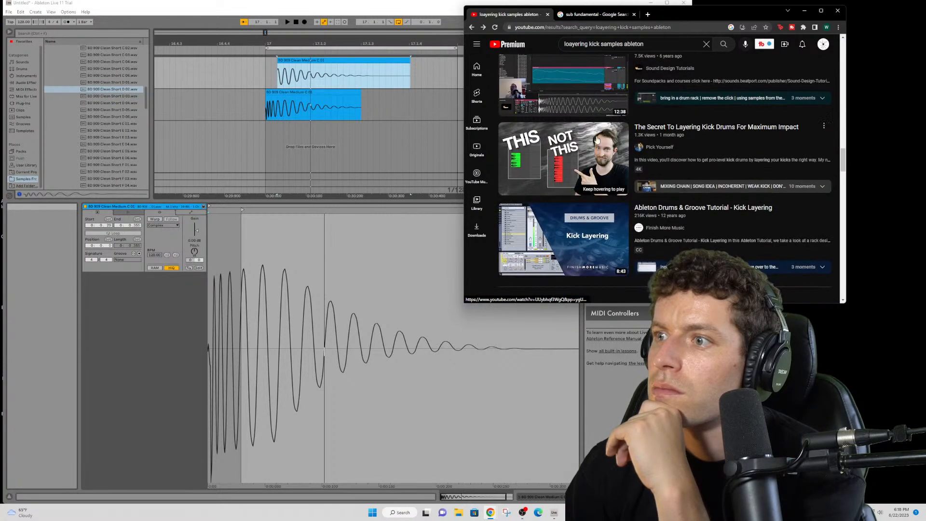
pyautogui.scroll(-3, 581, 137)
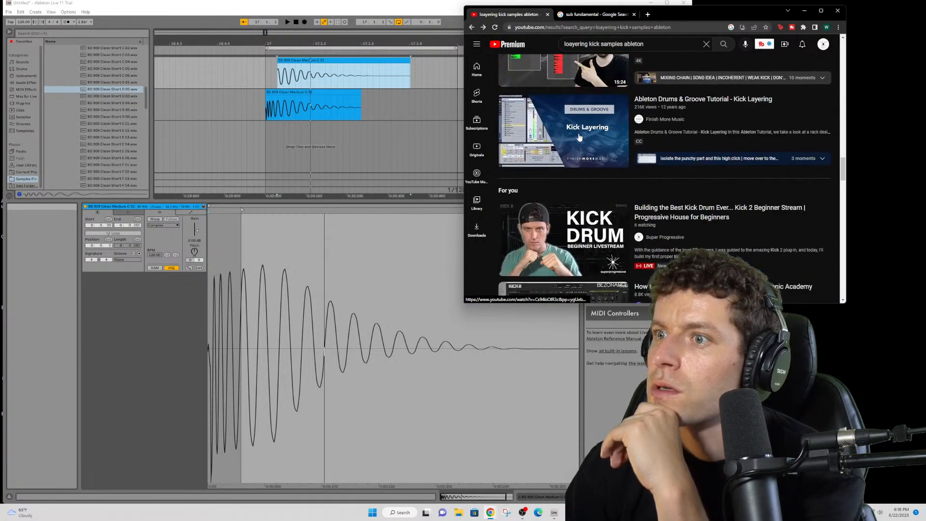
pyautogui.moveTo(578, 137)
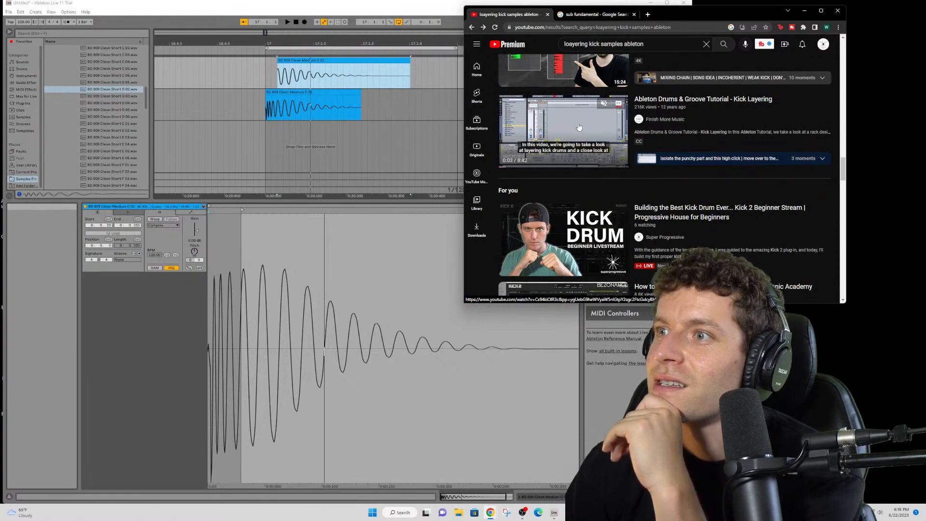
pyautogui.scroll(-10, 579, 127)
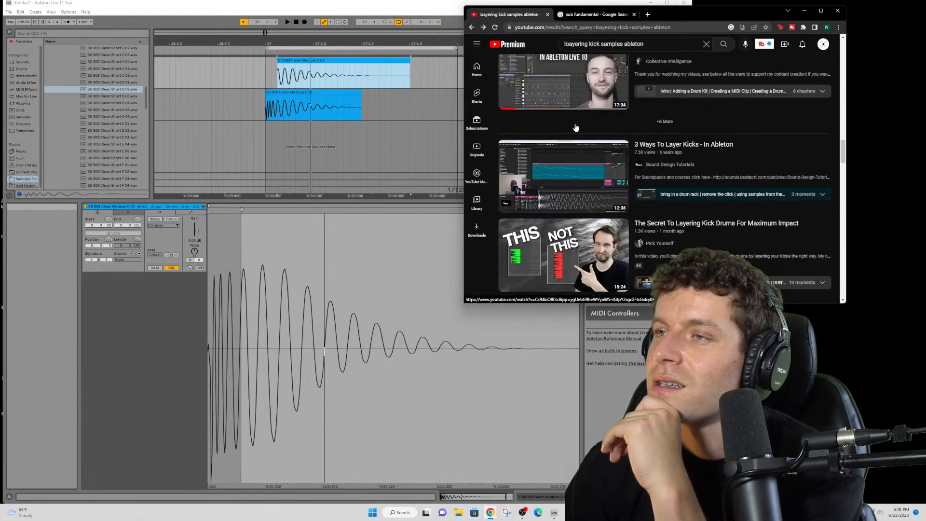
pyautogui.scroll(5, 563, 105)
pyautogui.scroll(-3, 560, 108)
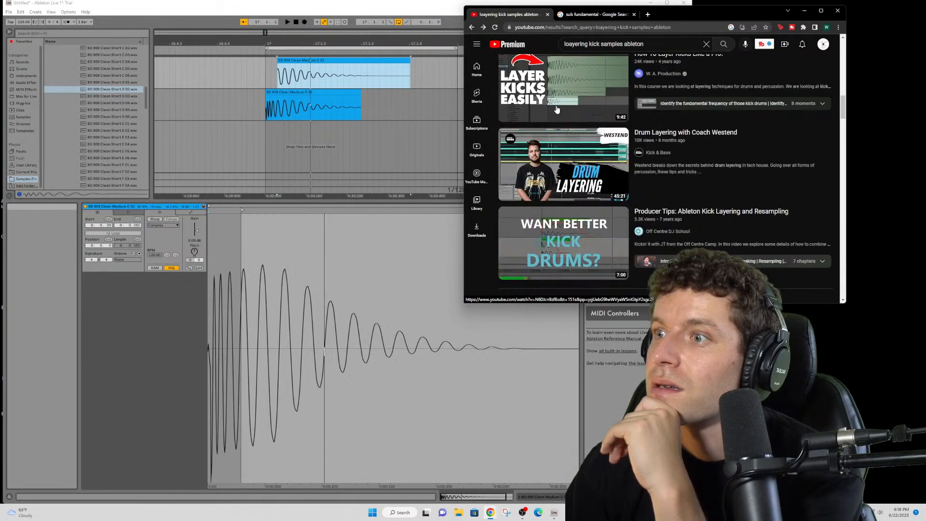
# - Open the video Drum Layering with Coach Westend, skim its opening minutes, skip ahead to about 6:35 and pause it
pyautogui.click(560, 157)
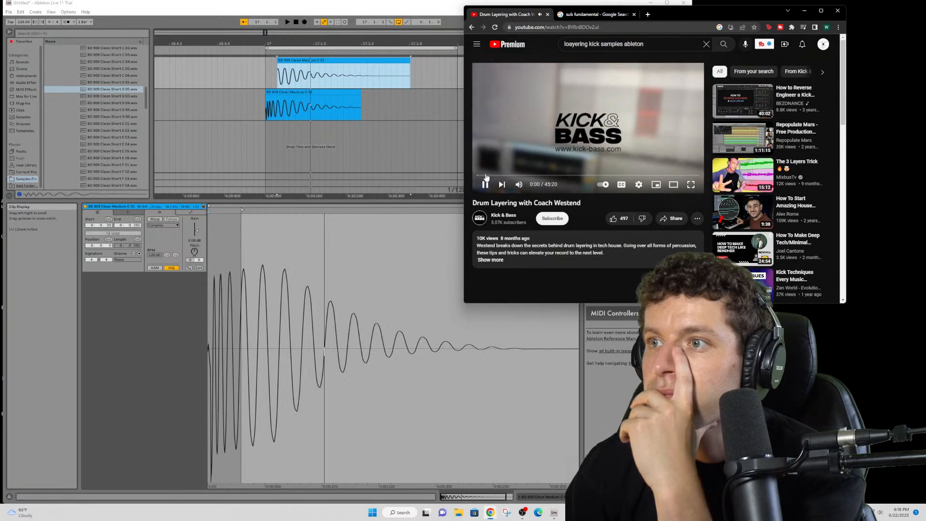
pyautogui.click(485, 175)
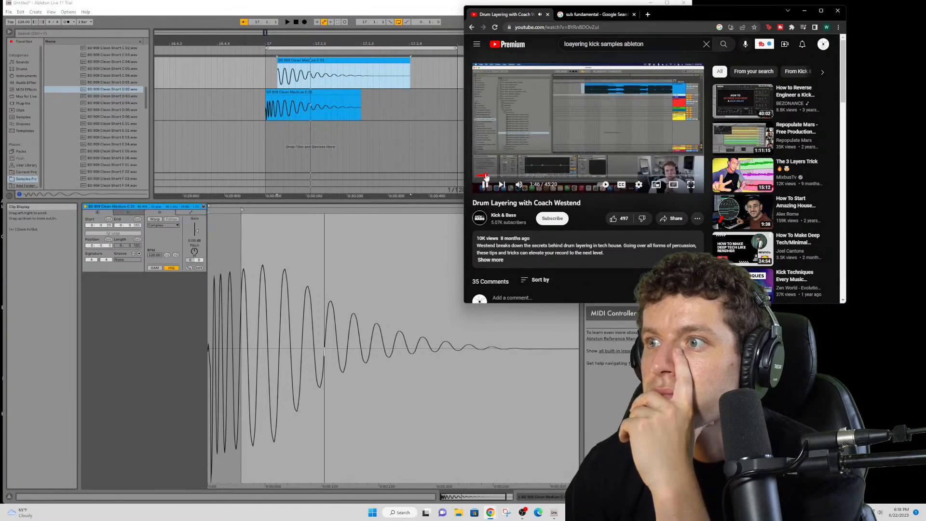
pyautogui.click(482, 175)
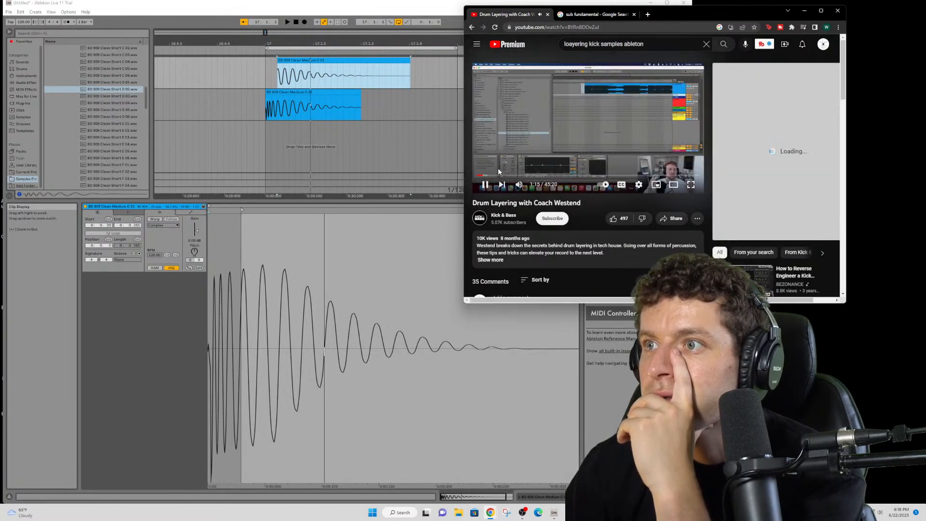
pyautogui.press('Left')
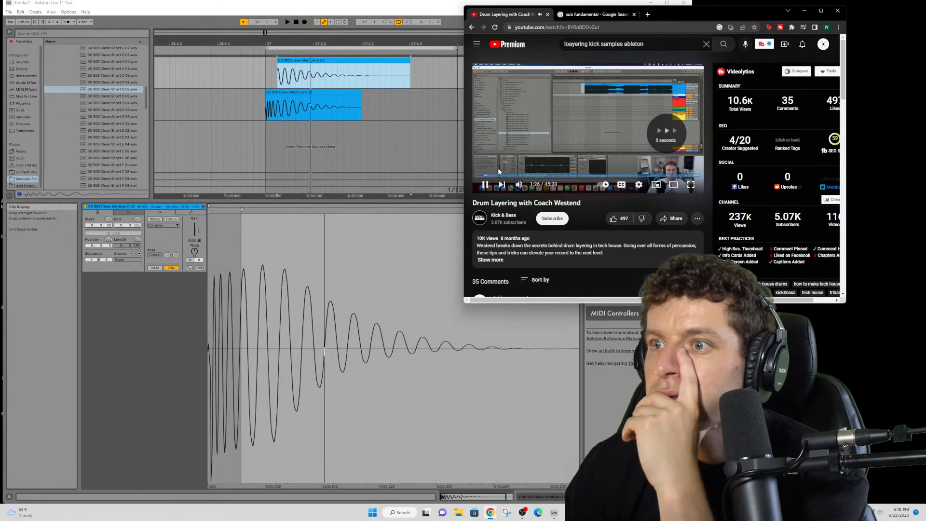
pyautogui.click(510, 176)
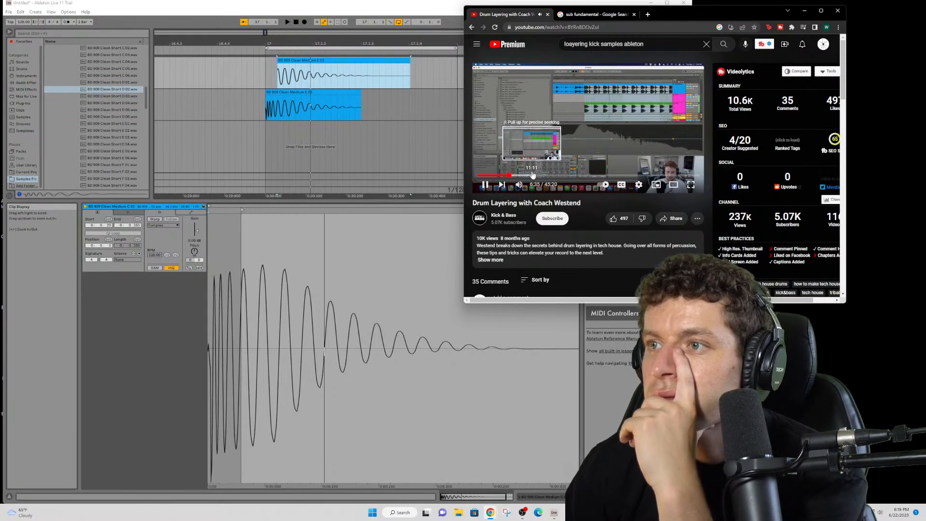
pyautogui.click(485, 186)
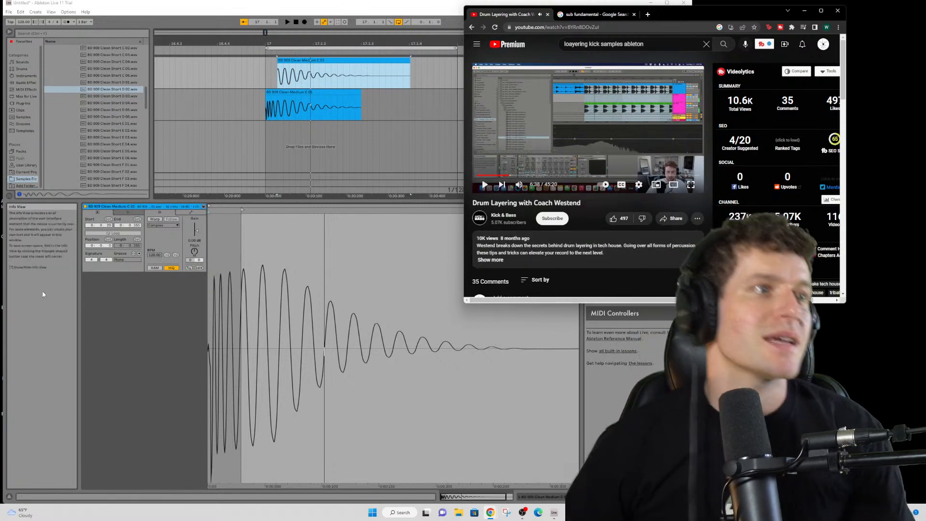
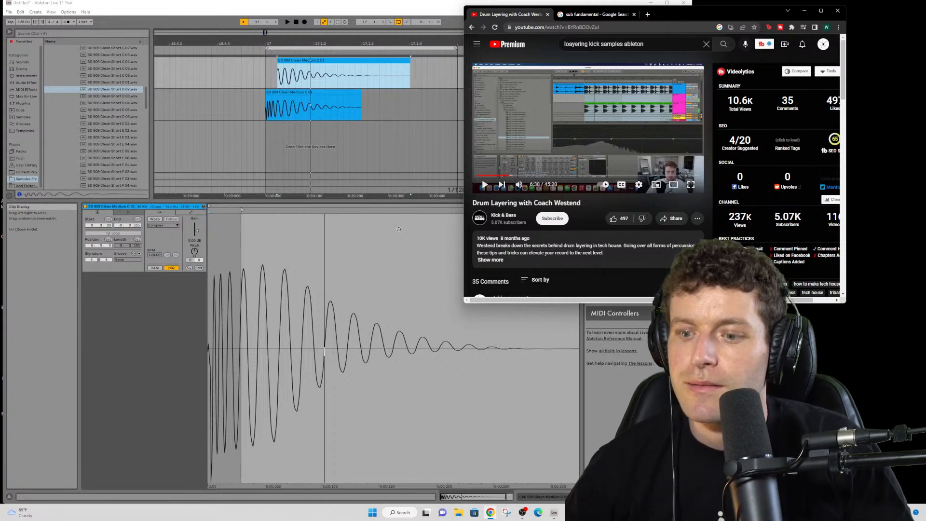
# - Replace the YouTube search text with "creating a progressive house track" and run the search
pyautogui.click(287, 281)
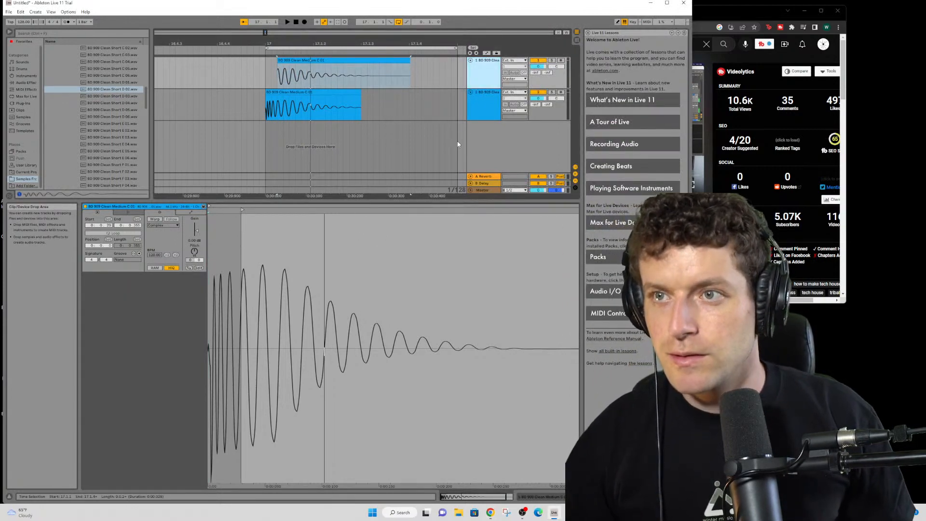
pyautogui.click(757, 16)
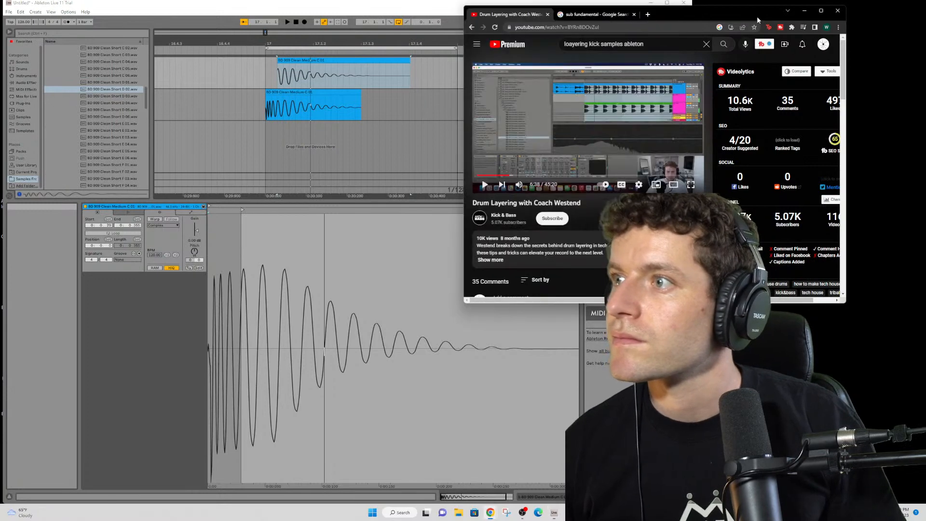
pyautogui.moveTo(669, 48); pyautogui.dragTo(559, 48)
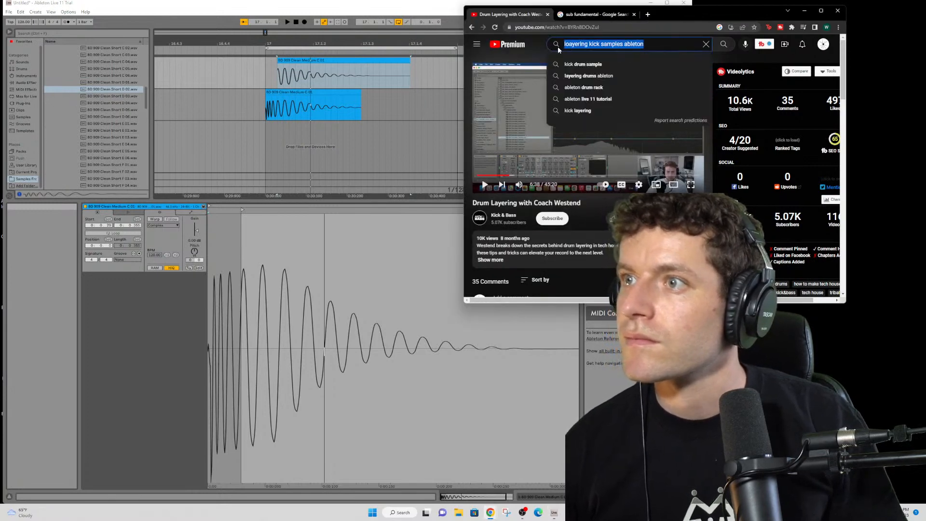
pyautogui.click(656, 44)
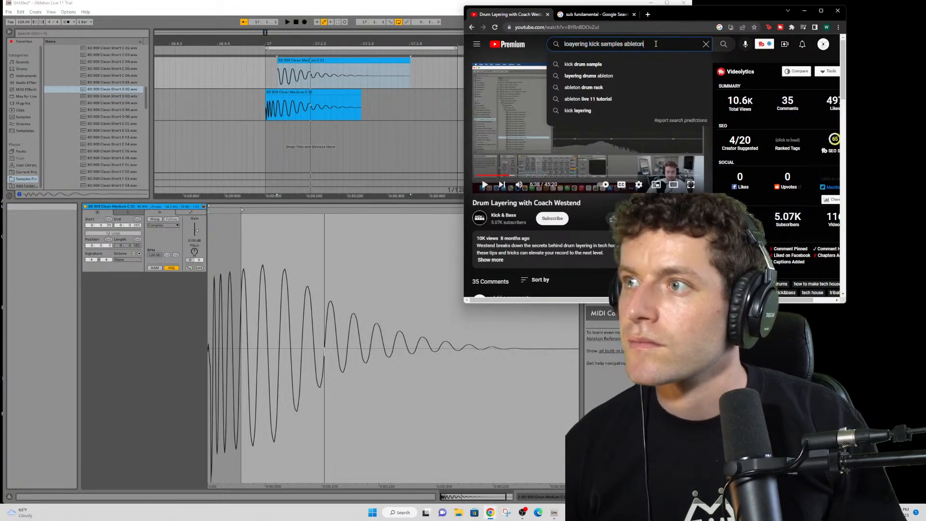
pyautogui.hotkey('ctrl', 'shift', 'Left')
pyautogui.hotkey('ctrl', 'shift', 'Left')
pyautogui.hotkey('ctrl', 'shift', 'Left')
pyautogui.hotkey('ctrl', 'shift', 'Left')
pyautogui.write('dreating a pr')
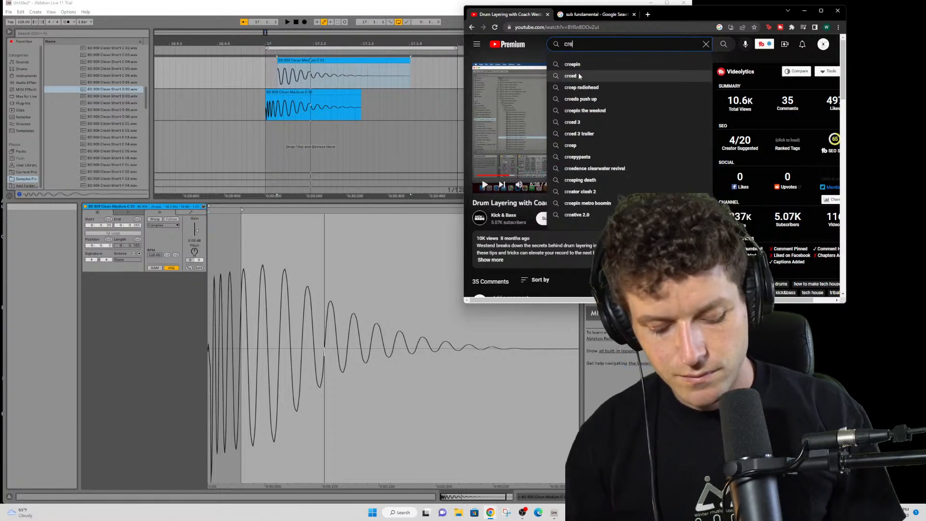
pyautogui.write('ogr')
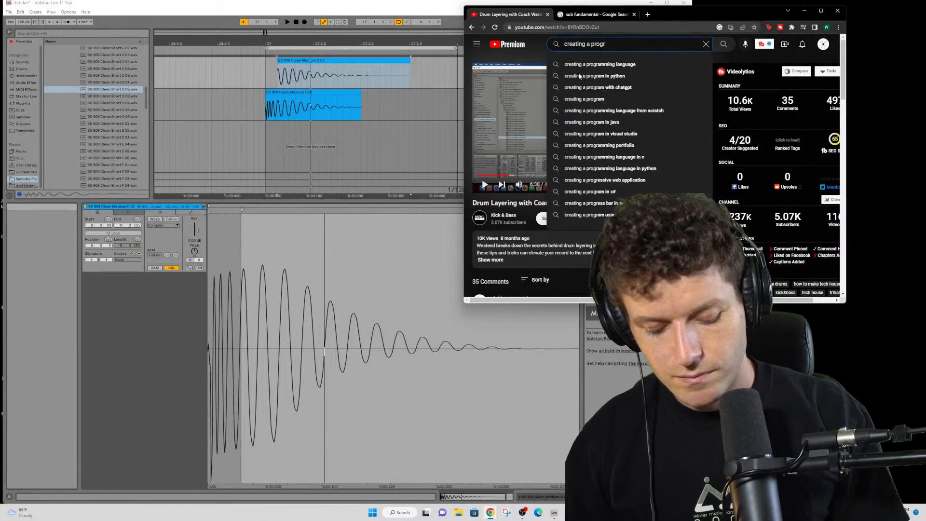
pyautogui.write('essive house tra')
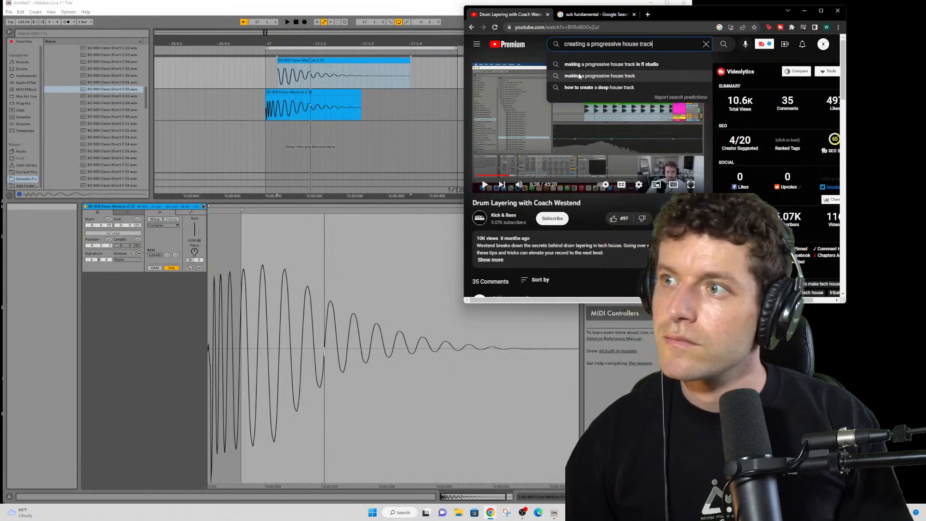
pyautogui.write('ck')
pyautogui.press('Return')
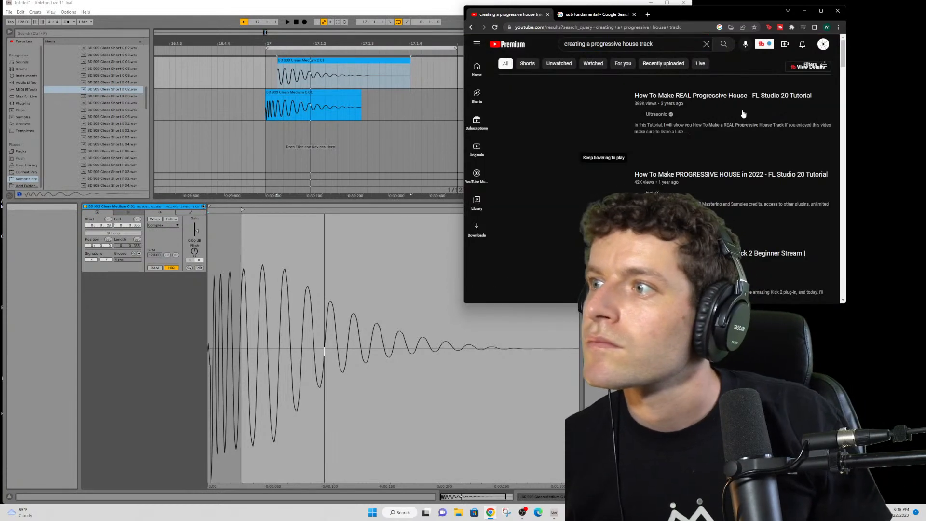
# - Narrow the video search by adding "ableton" to the query, and search again with "kick" added
pyautogui.click(665, 44)
pyautogui.write('a')
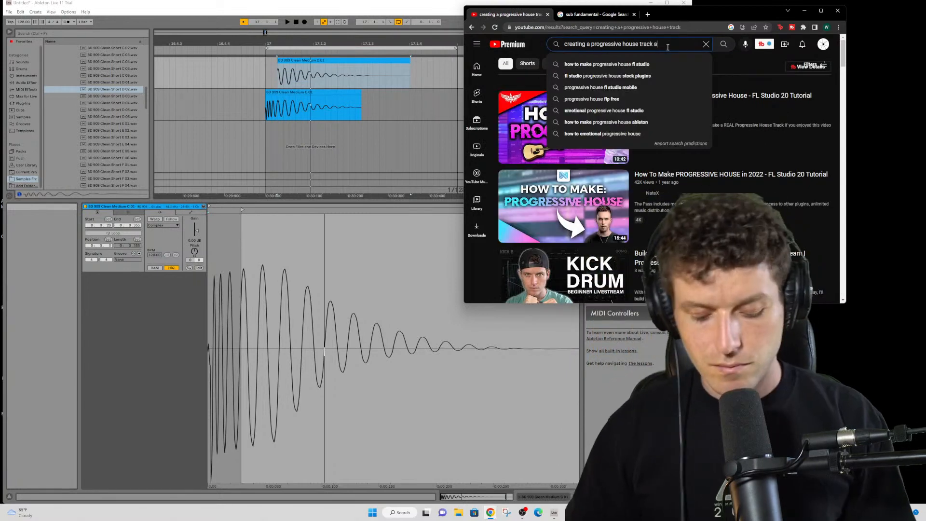
pyautogui.write('bleton')
pyautogui.press('Return')
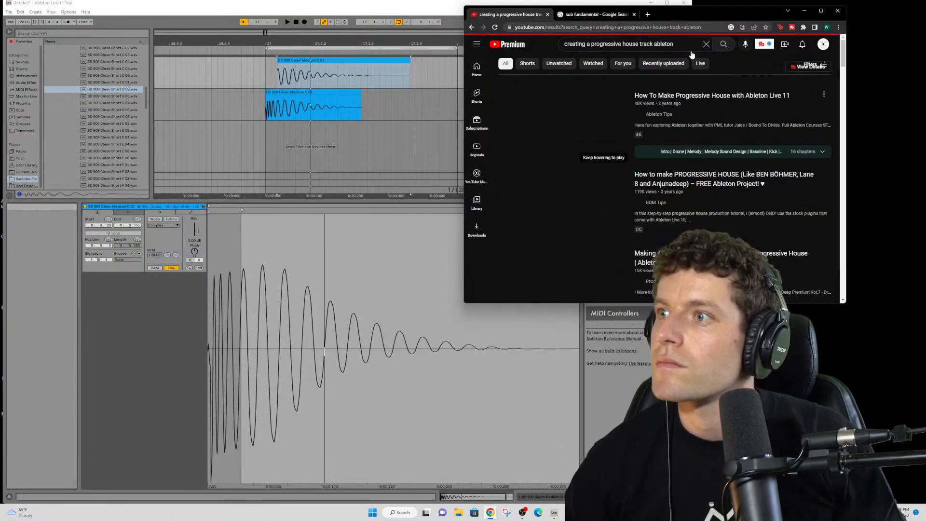
pyautogui.click(681, 46)
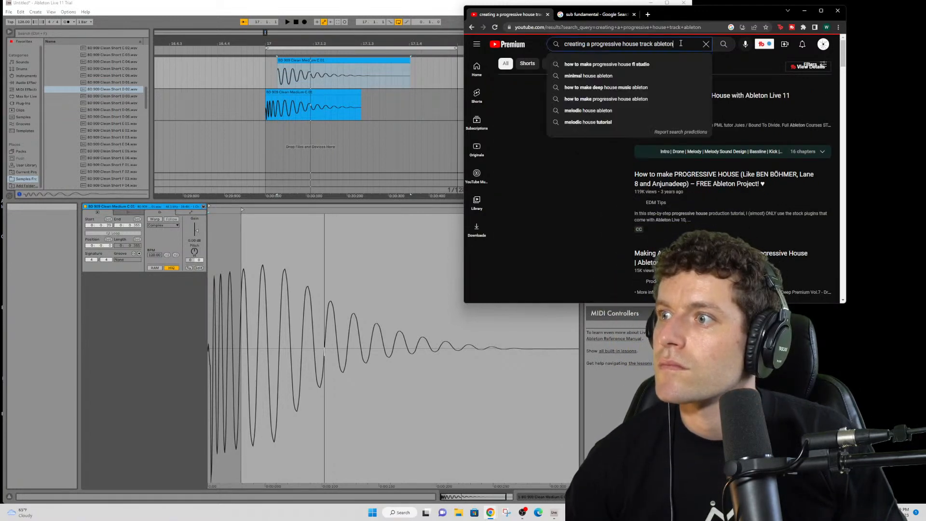
pyautogui.write('kick')
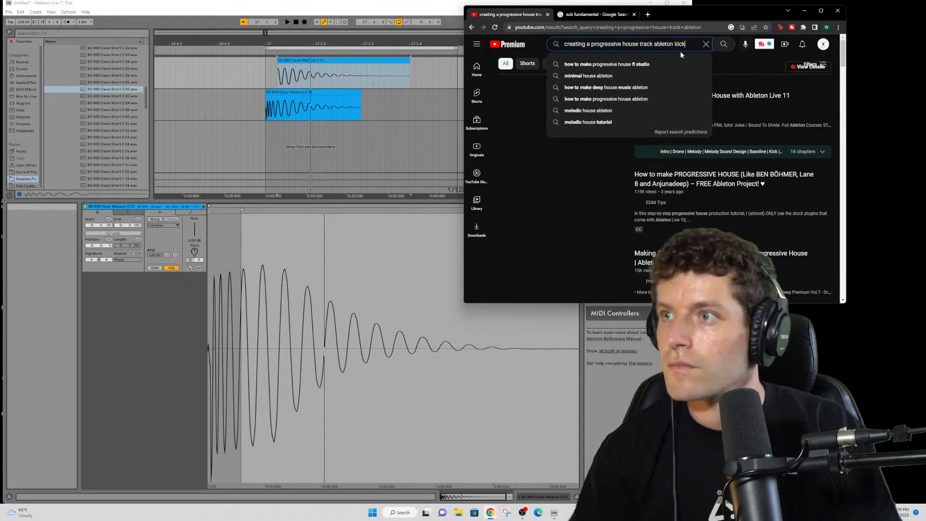
pyautogui.press('Return')
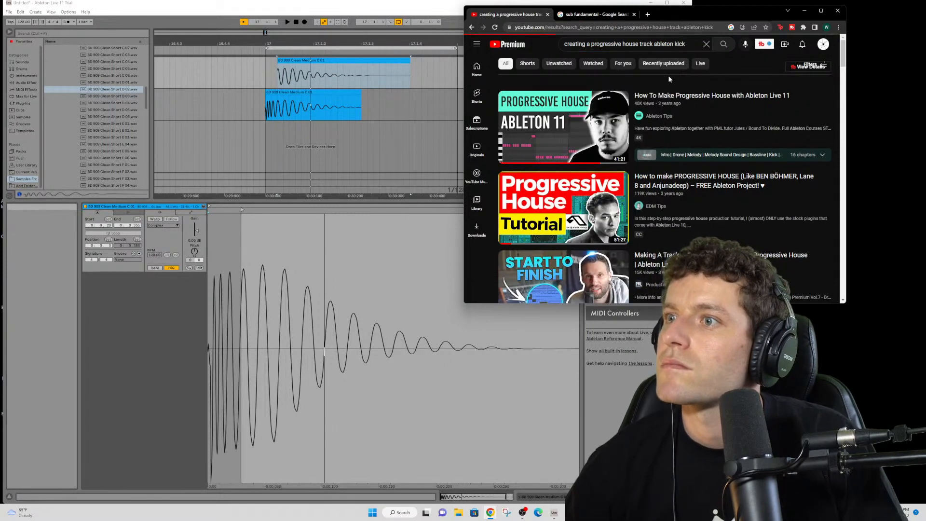
# - Open the video Ableton Live - Kick Drum - [ FREE SAMPLES ] Building A Progressive House Track Start To Finish and watch its opening, pausing briefly at 0:19
pyautogui.scroll(-2, 715, 186)
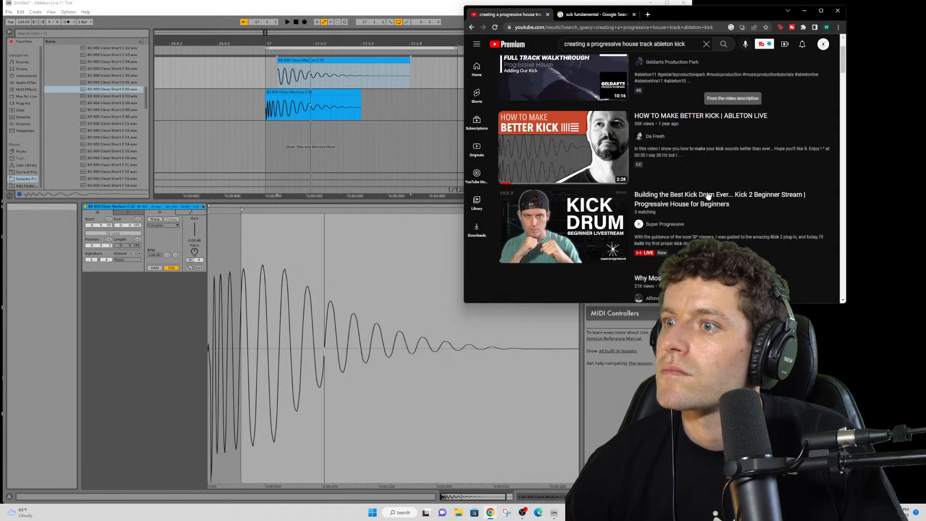
pyautogui.scroll(2, 685, 169)
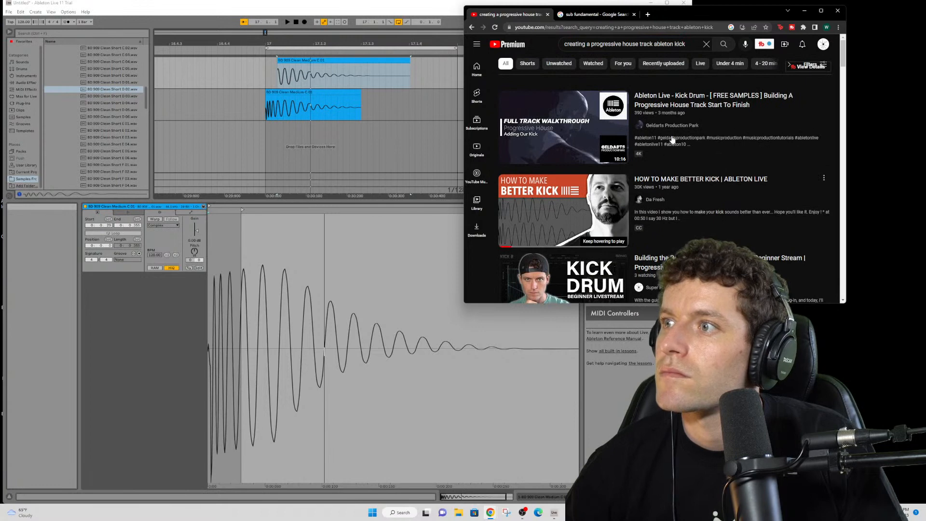
pyautogui.click(698, 106)
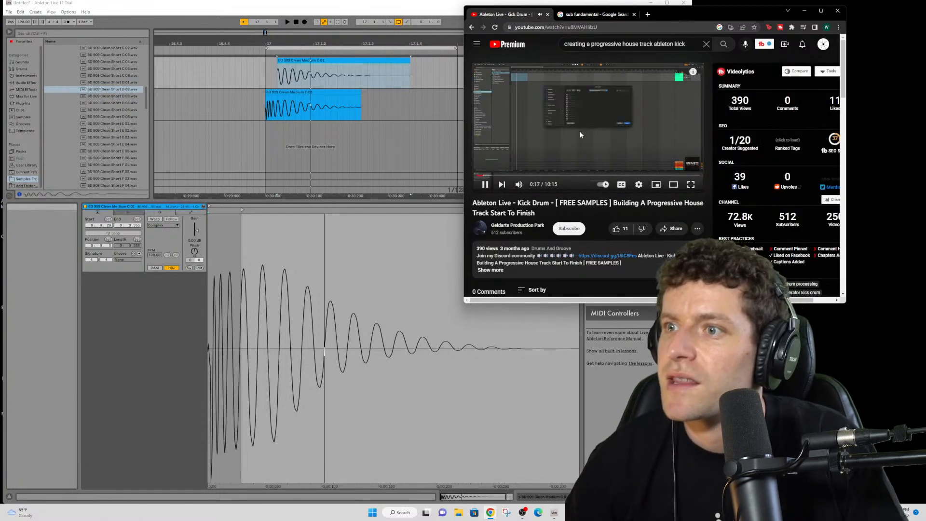
pyautogui.click(580, 133)
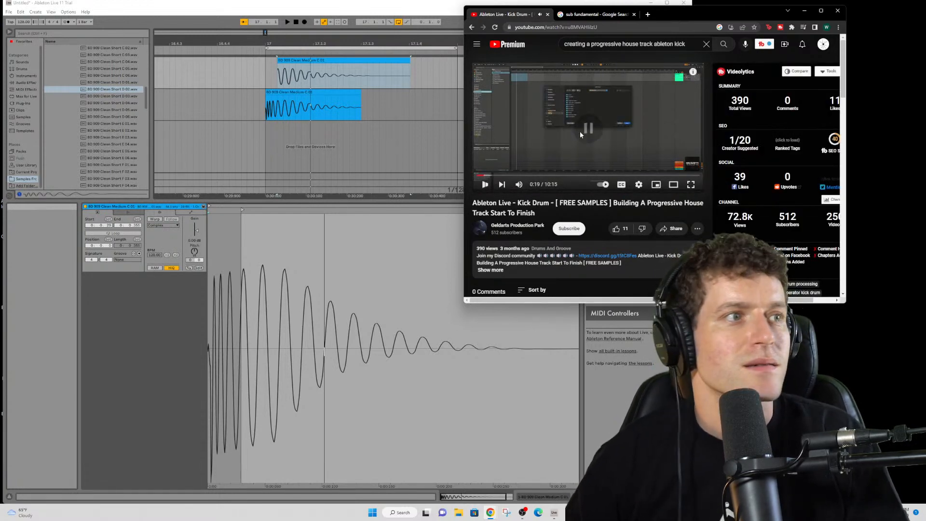
pyautogui.click(580, 131)
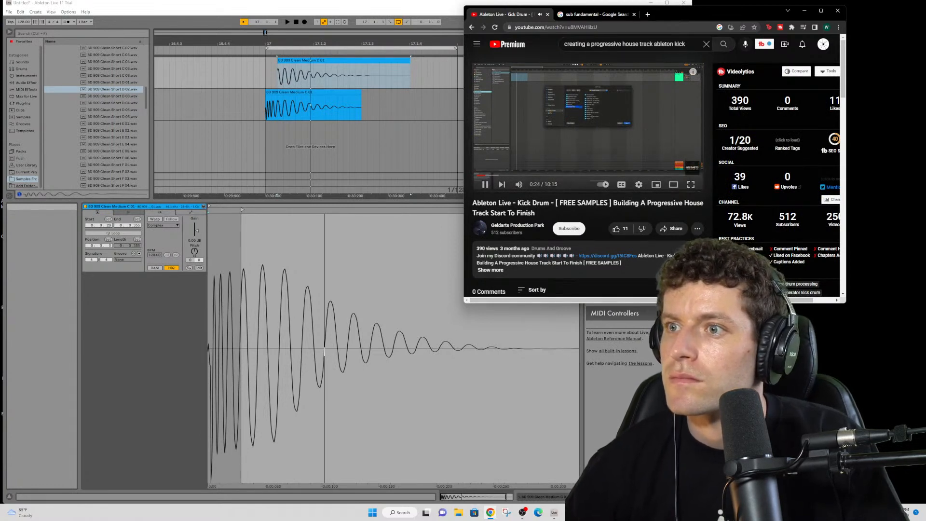
# - Skim the progressive house kick drum video in short forward jumps, maximize the browser window, and pause the video at 2:31
pyautogui.press('Right')
pyautogui.press('Right')
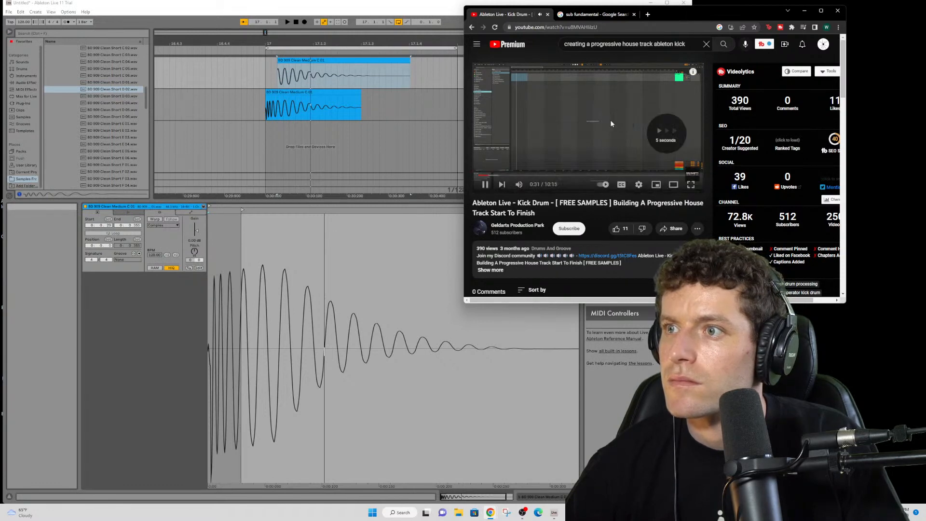
pyautogui.press('Left')
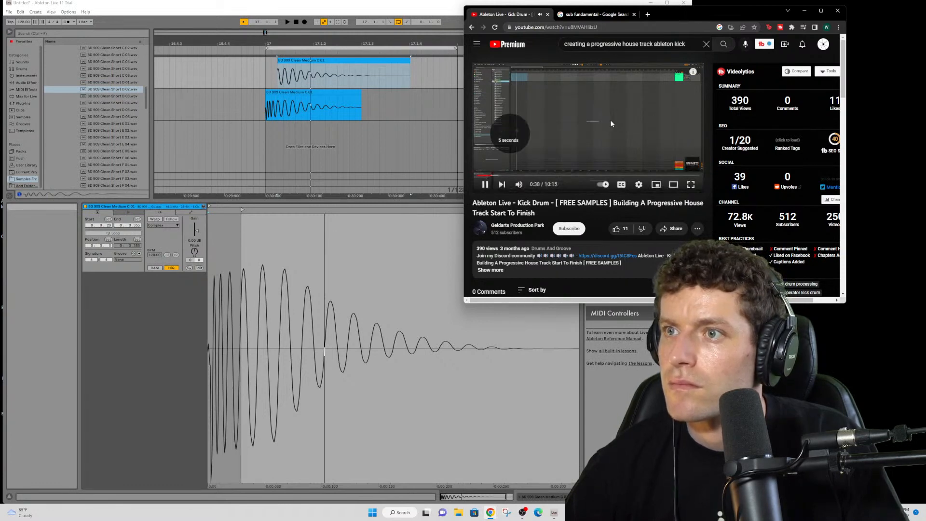
pyautogui.press('Right')
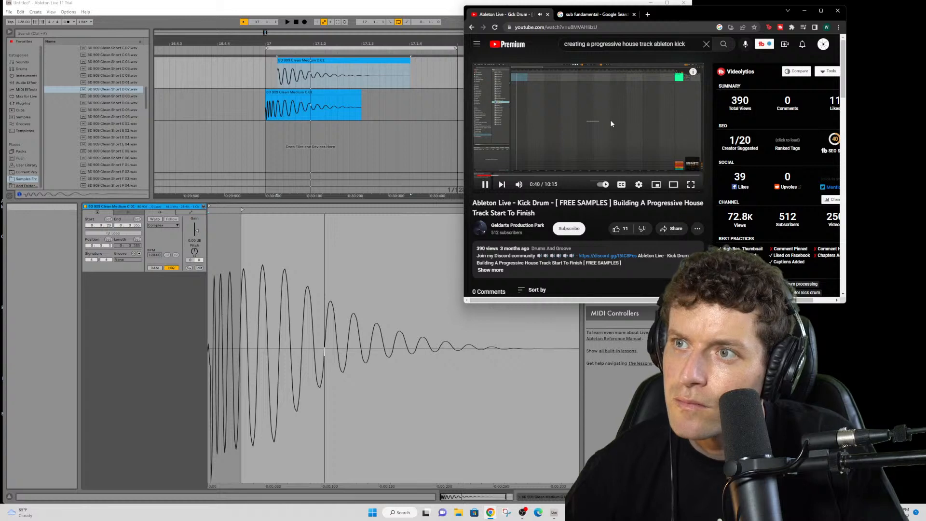
pyautogui.press('Right')
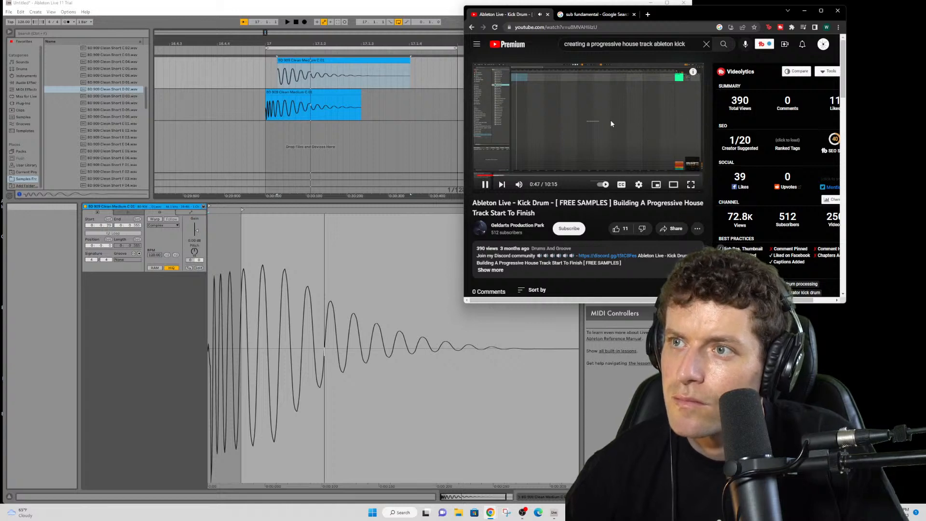
pyautogui.press('Right')
pyautogui.press('Right')
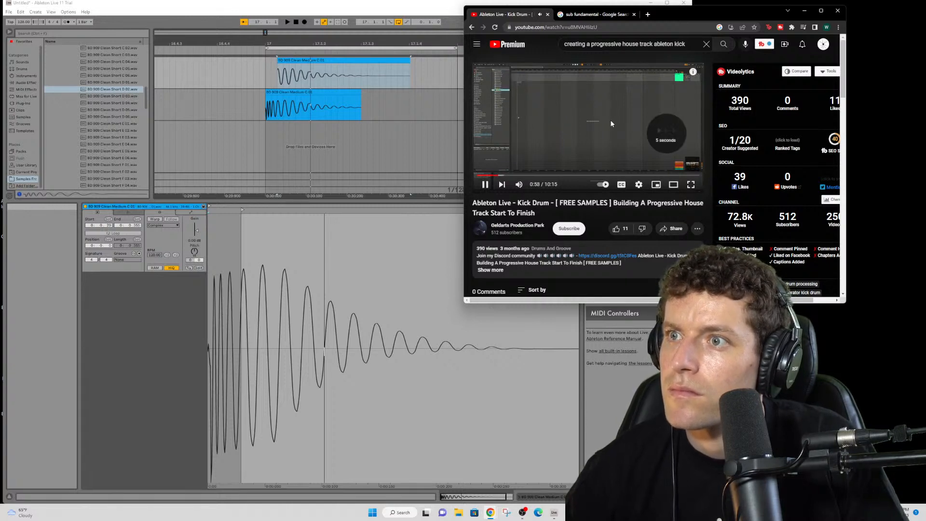
pyautogui.press('Right')
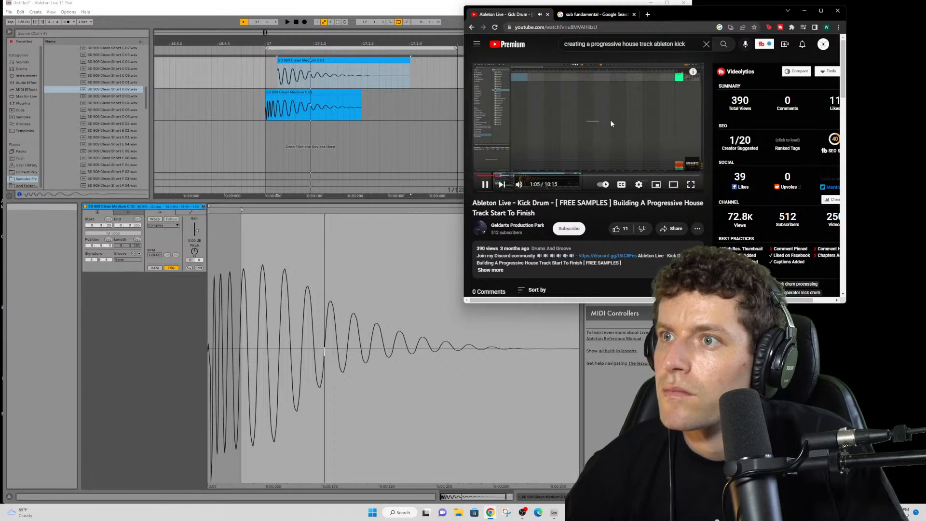
pyautogui.press('Right')
pyautogui.press('Right')
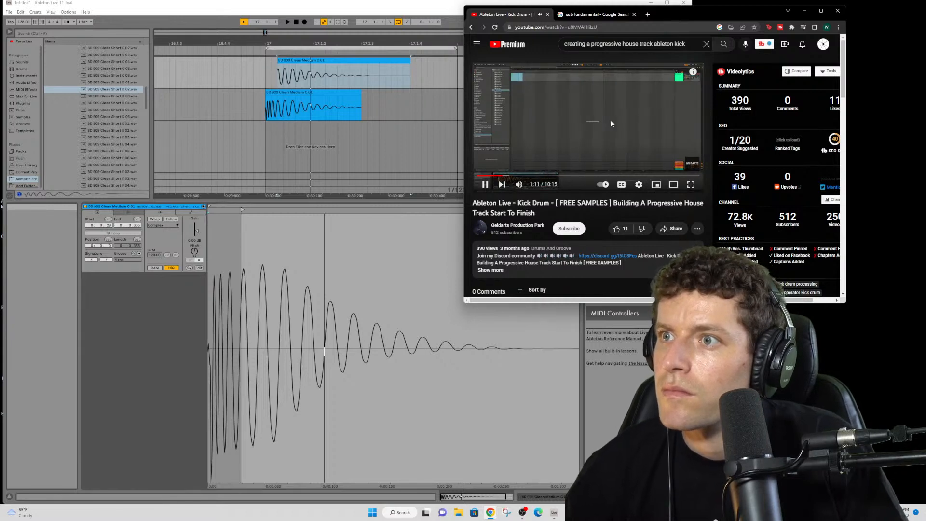
pyautogui.press('Right')
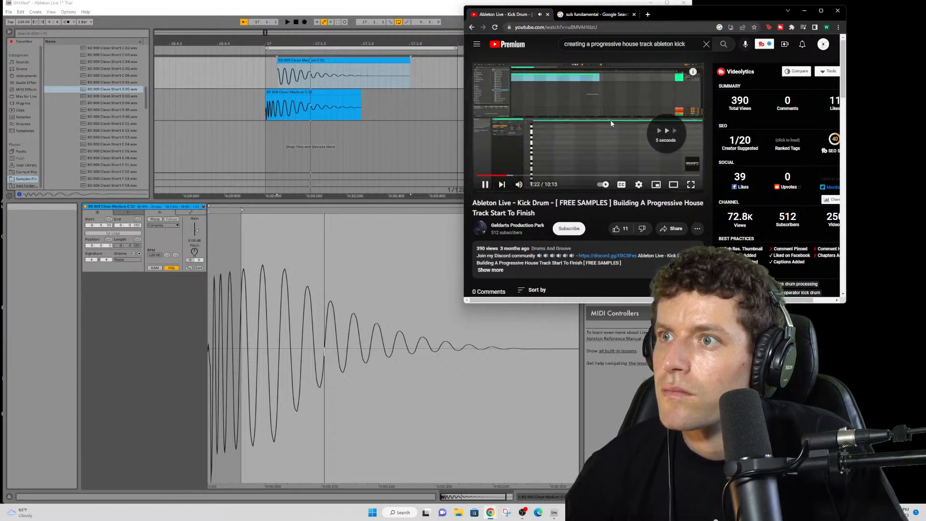
pyautogui.press('Right')
pyautogui.press('Right')
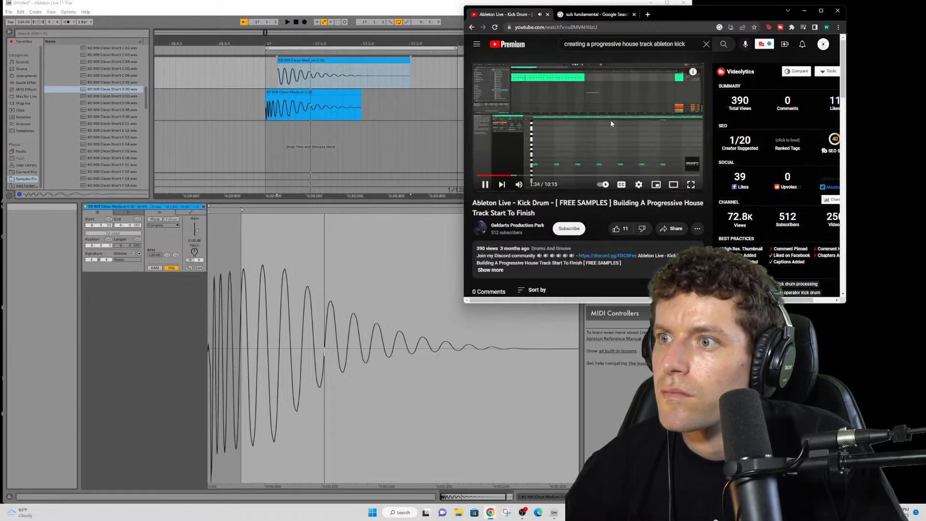
pyautogui.press('Right')
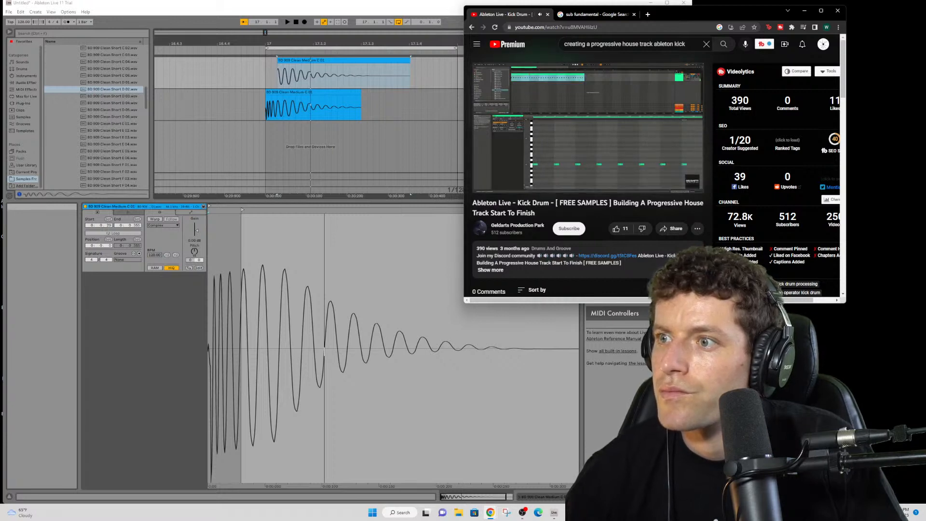
pyautogui.press('Right')
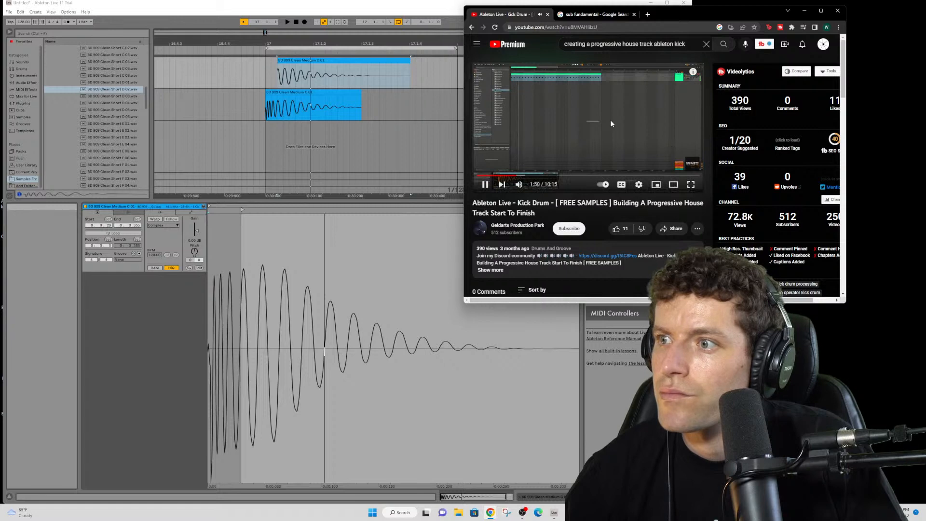
pyautogui.press('Right')
pyautogui.press('Right')
pyautogui.press('Right')
pyautogui.press('Right')
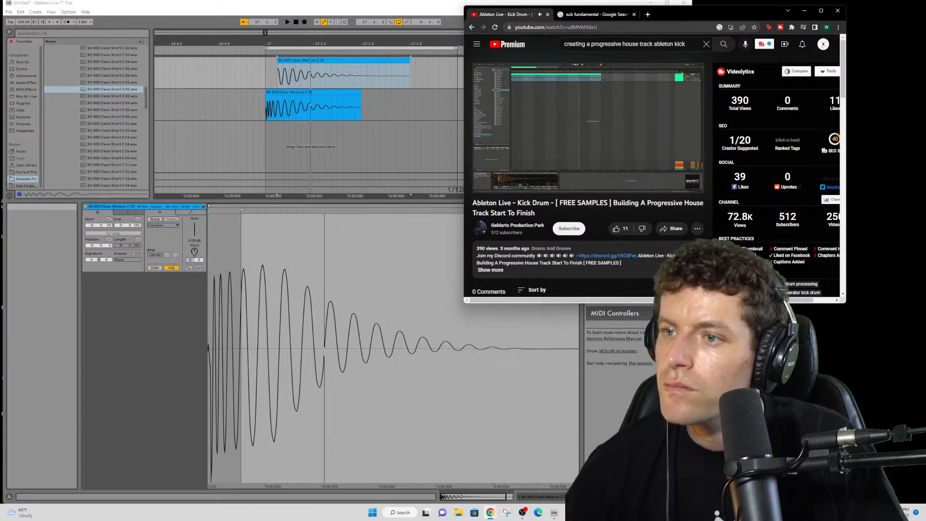
pyautogui.click(822, 11)
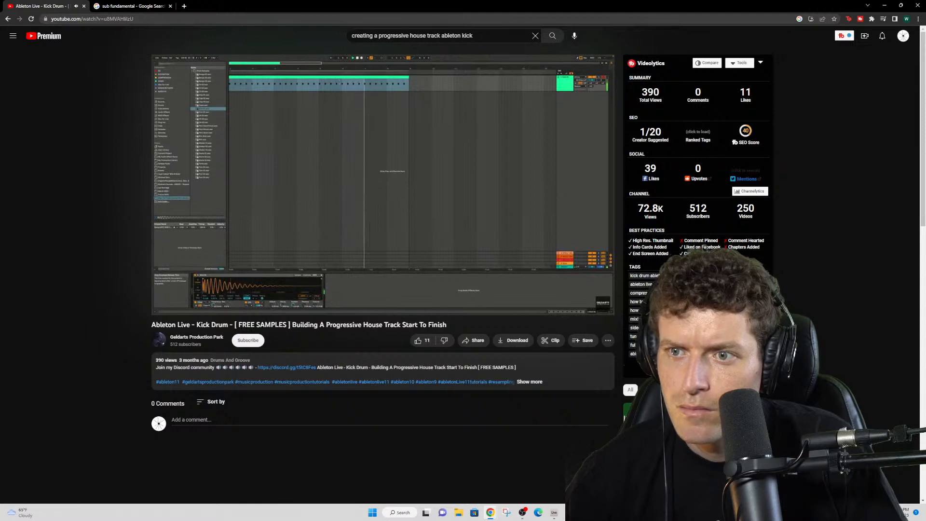
pyautogui.click(451, 210)
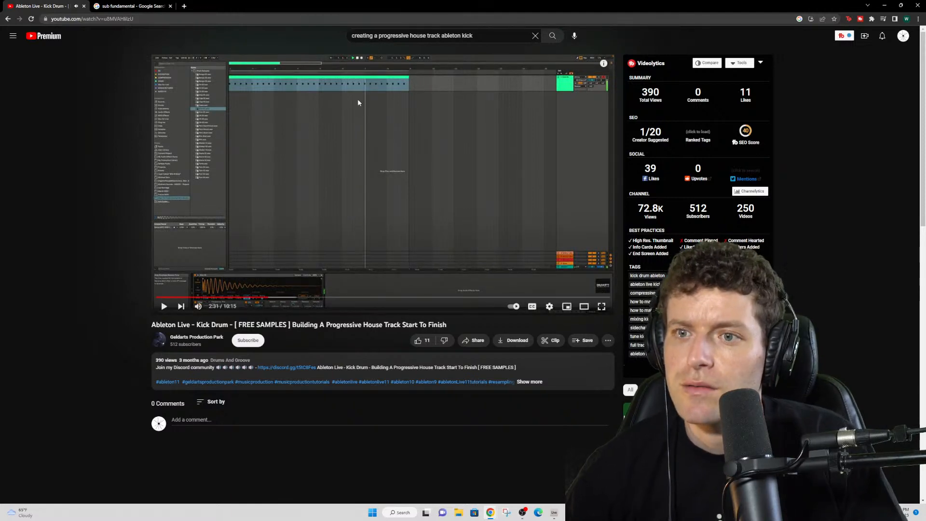
# - Switch to Ableton Live, add a new MIDI track and delete the two BD 909 audio tracks
pyautogui.click(554, 513)
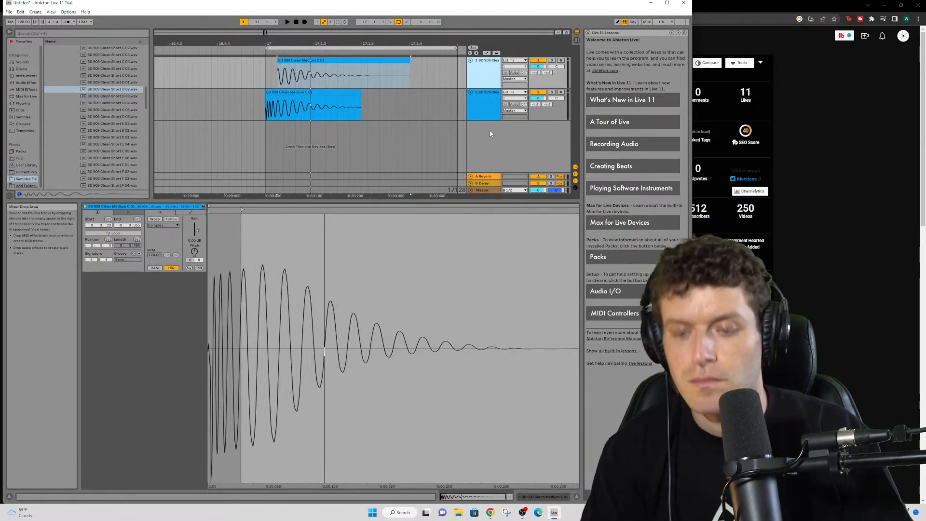
pyautogui.hotkey('ctrl', 'shift', 't')
pyautogui.moveTo(488, 102); pyautogui.dragTo(495, 152)
pyautogui.press('Delete')
pyautogui.press('Delete')
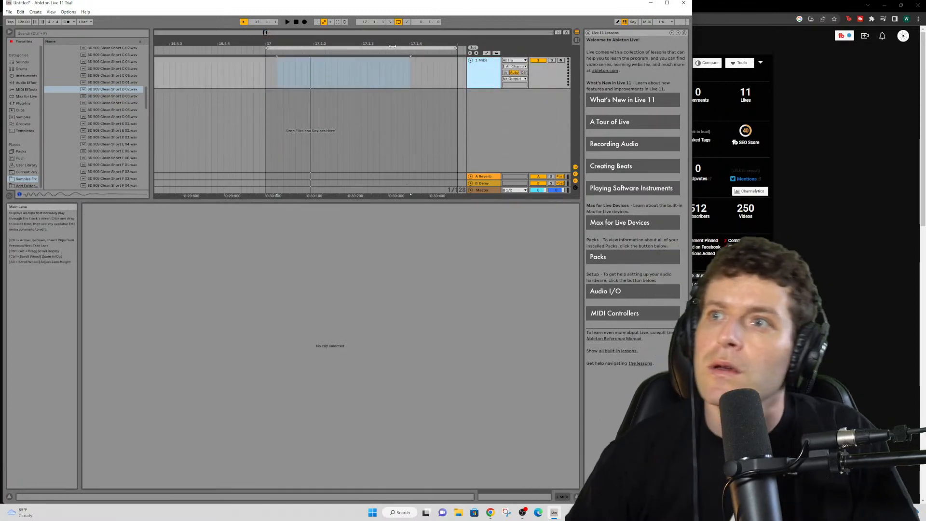
# - Collapse the 909 From Mars folder in the sample library
pyautogui.scroll(3, 100, 98)
pyautogui.scroll(8, 99, 98)
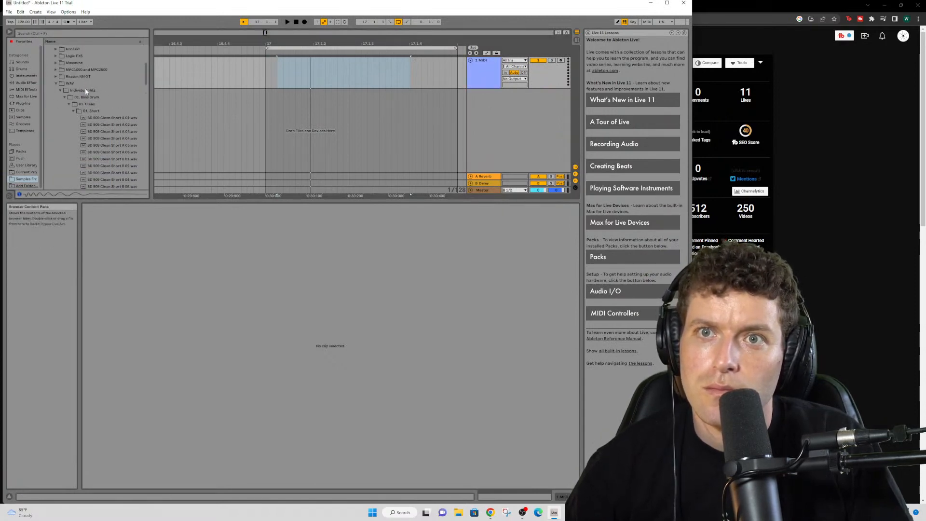
pyautogui.scroll(5, 74, 82)
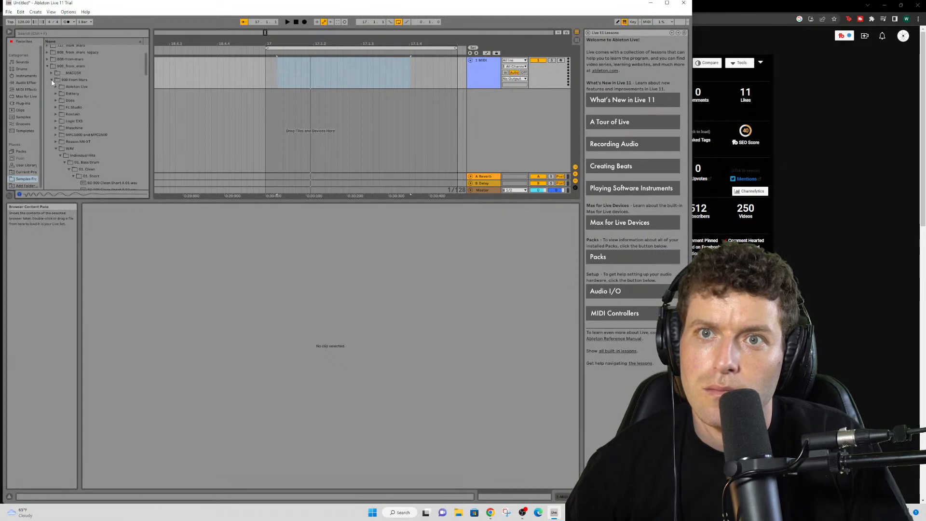
pyautogui.click(52, 80)
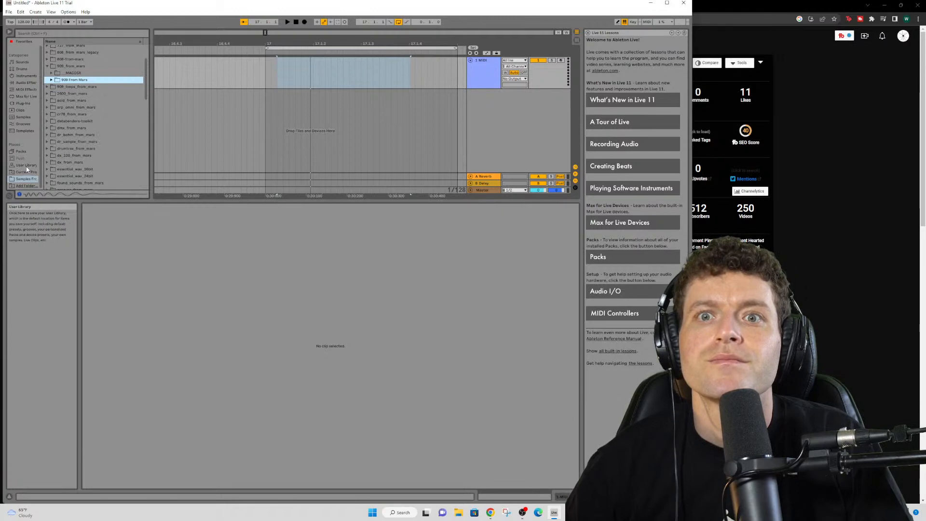
# - Browse the built-in instruments, looking through the preset folders of Sampler and Operator
pyautogui.click(28, 76)
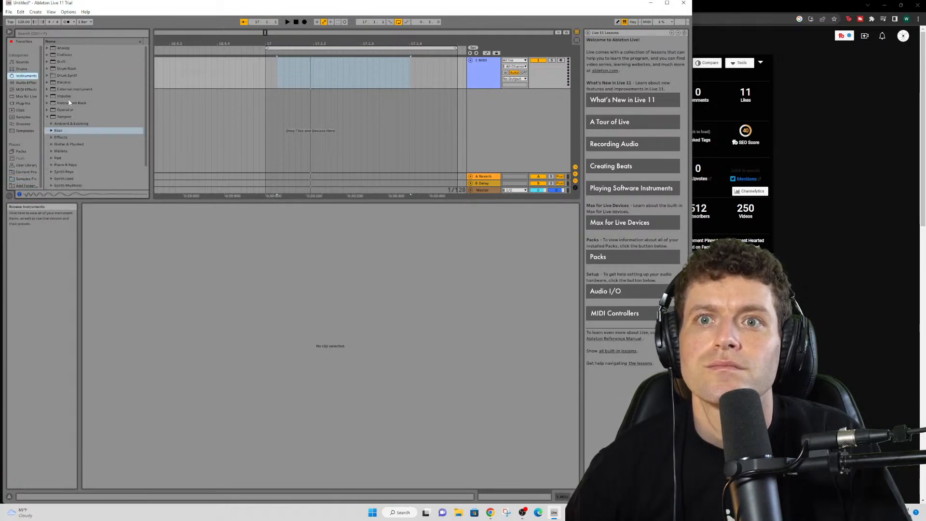
pyautogui.click(47, 117)
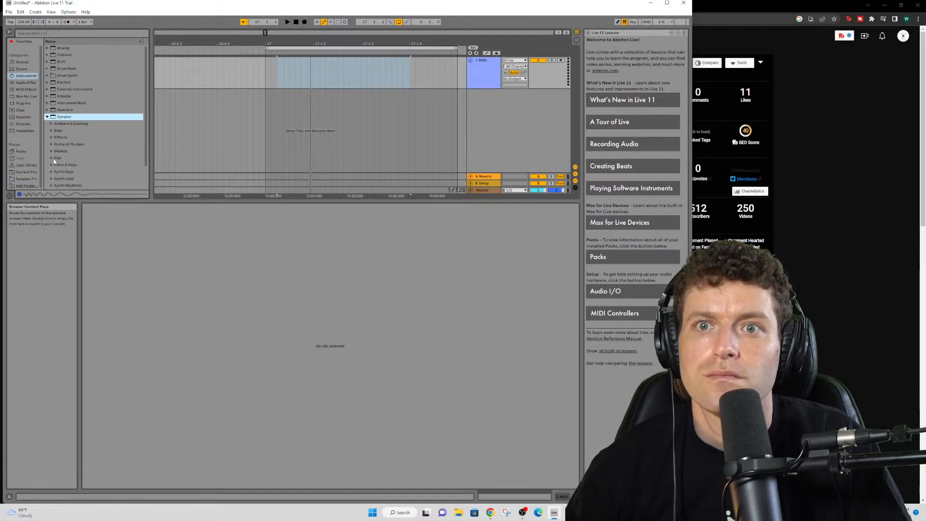
pyautogui.click(47, 117)
pyautogui.click(47, 111)
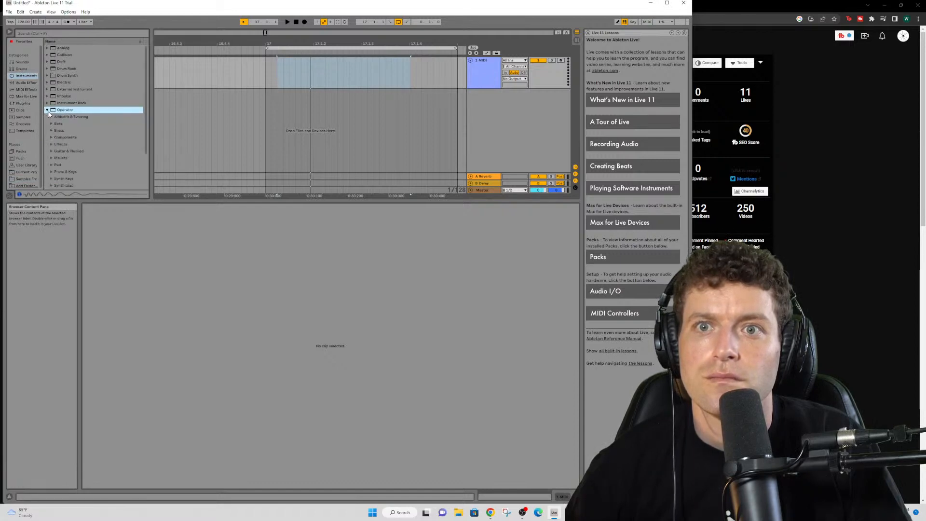
pyautogui.scroll(-2, 100, 174)
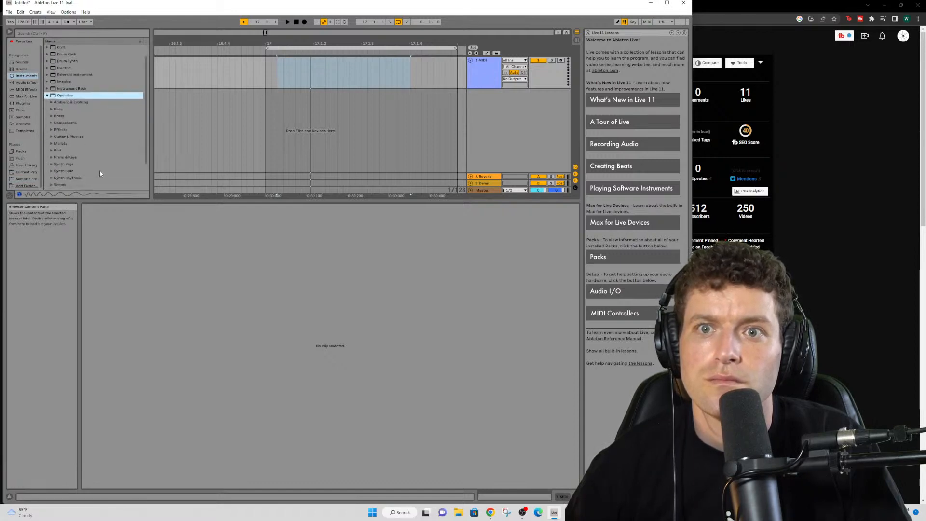
pyautogui.scroll(-1, 99, 165)
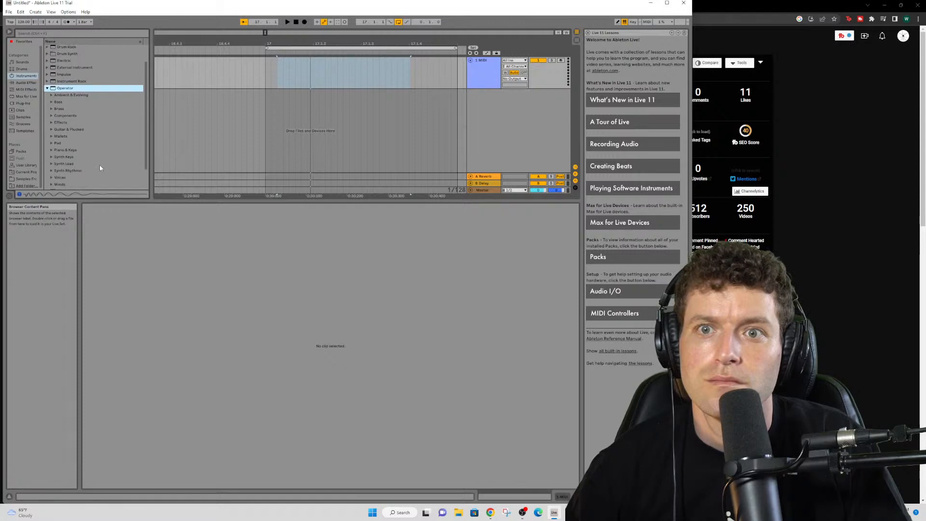
pyautogui.click(47, 89)
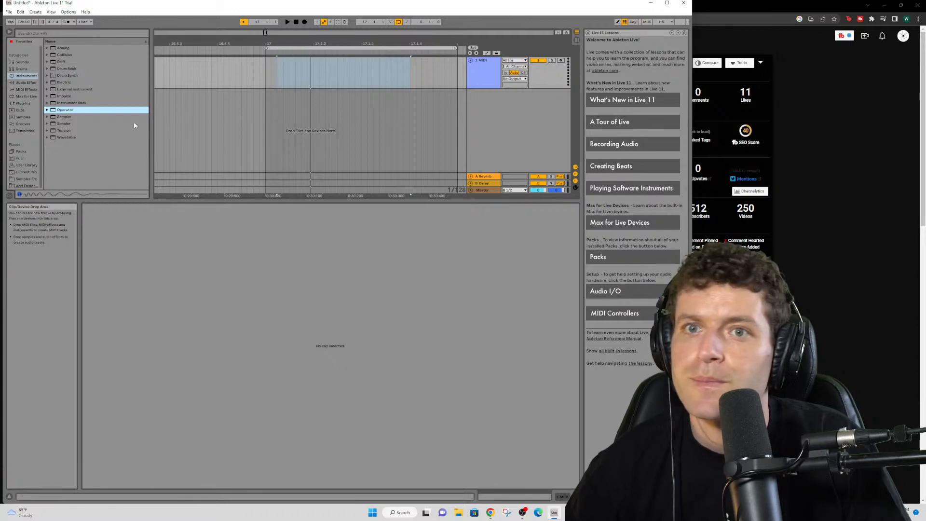
pyautogui.click(48, 117)
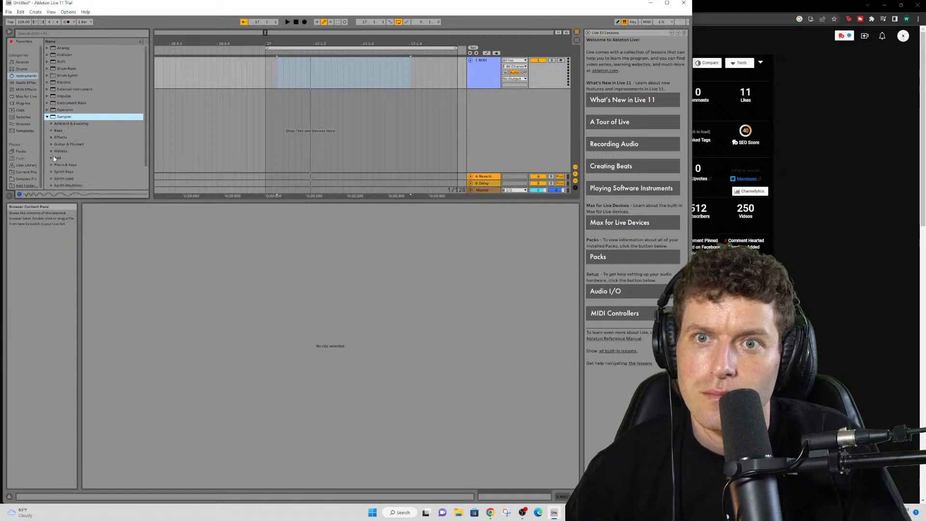
# - Switch back to YouTube in the browser and search for "kick with smapler"
pyautogui.click(780, 92)
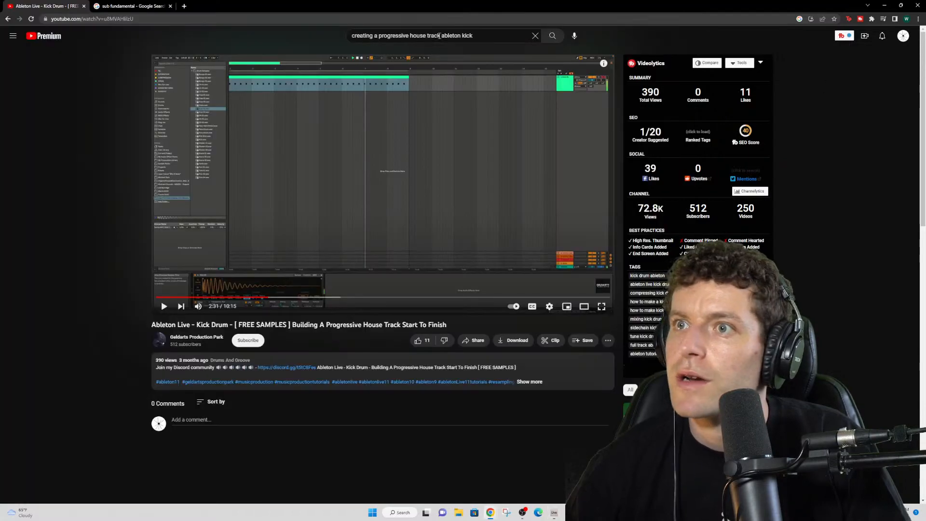
pyautogui.doubleClick(439, 35)
pyautogui.hotkey('ctrl', 'a')
pyautogui.write('kick ')
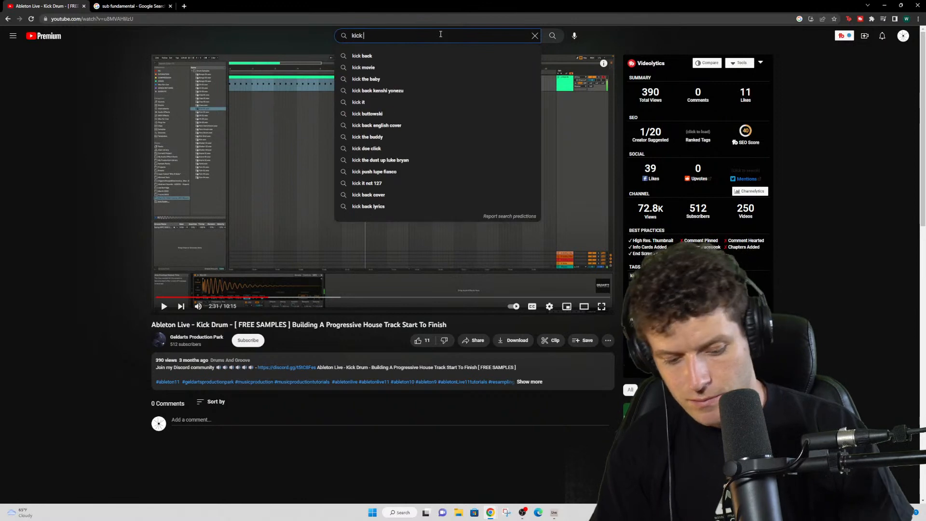
pyautogui.write('with smapler')
pyautogui.press('Return')
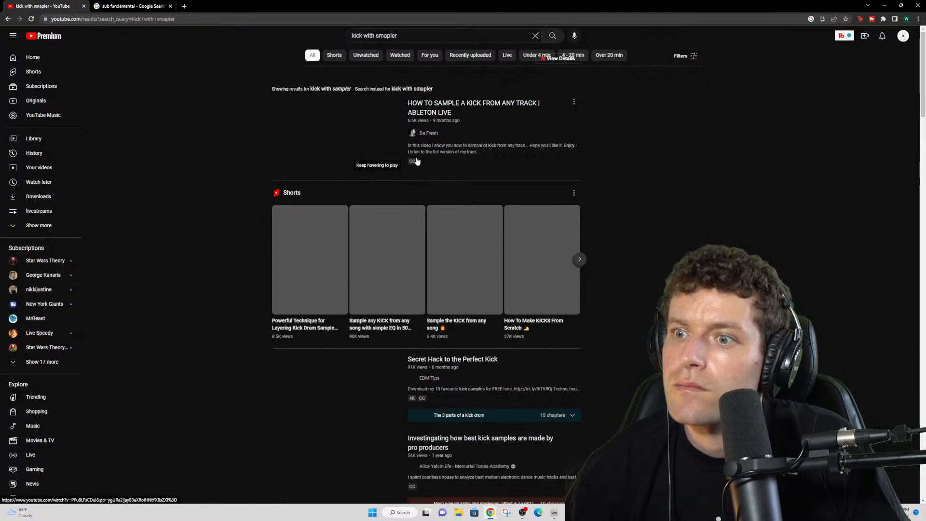
# - Open the video Secret Hack to the Perfect Kick, reopen it from the search results, and look through its description
pyautogui.click(368, 378)
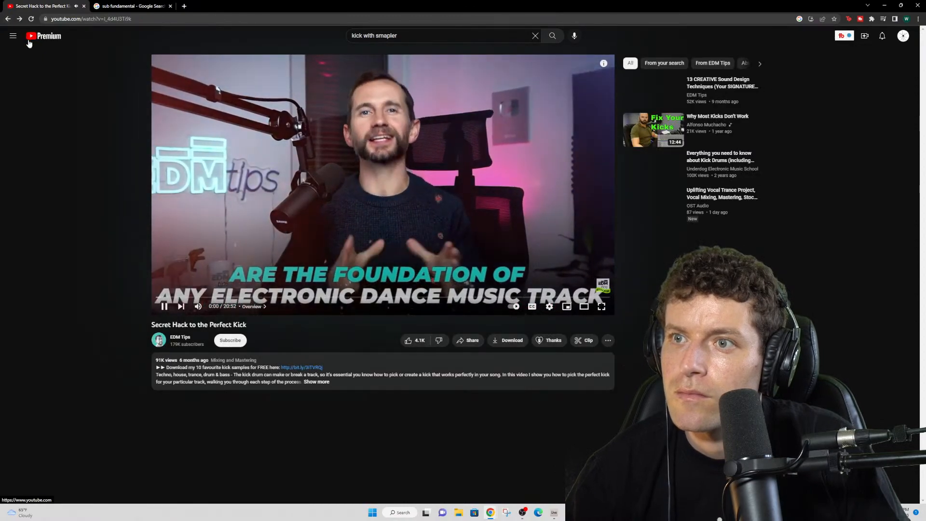
pyautogui.hotkey('alt', 'Left')
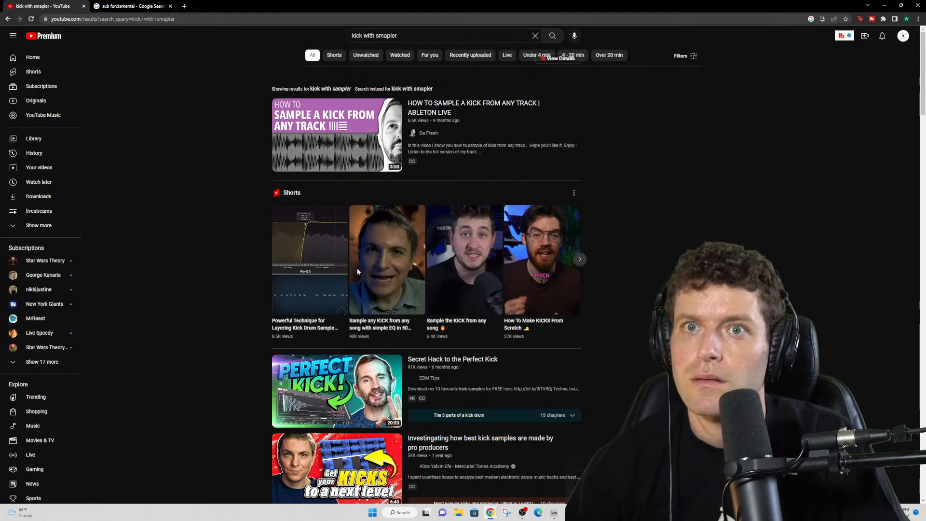
pyautogui.click(349, 382)
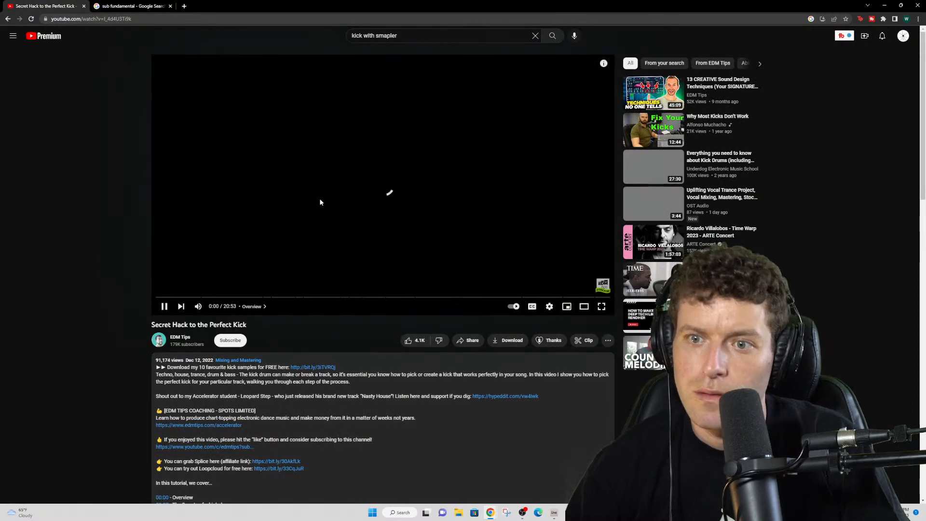
pyautogui.scroll(-2, 361, 381)
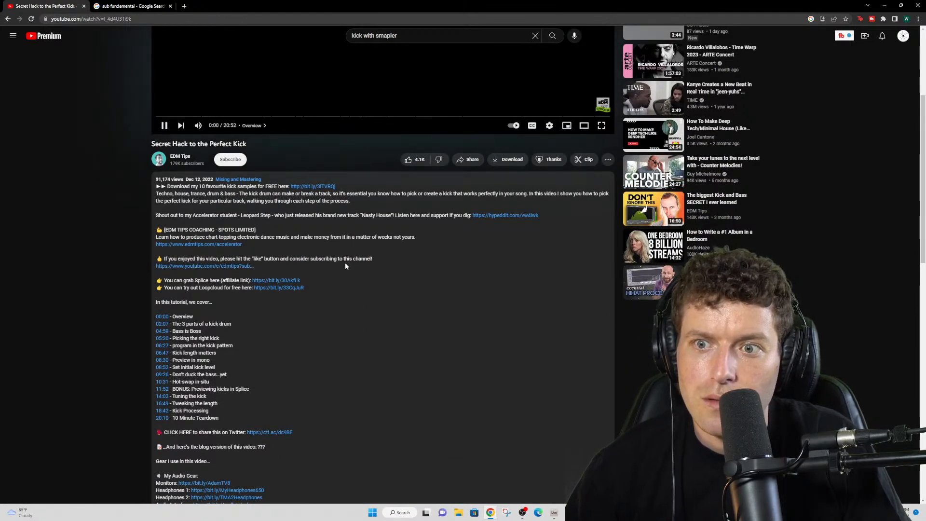
pyautogui.scroll(-10, 346, 266)
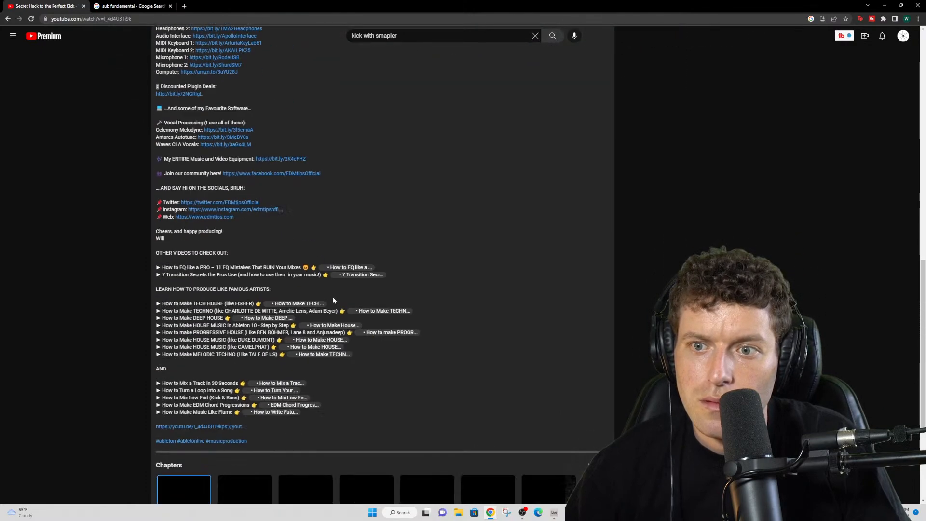
pyautogui.scroll(-4, 332, 300)
pyautogui.scroll(5, 332, 285)
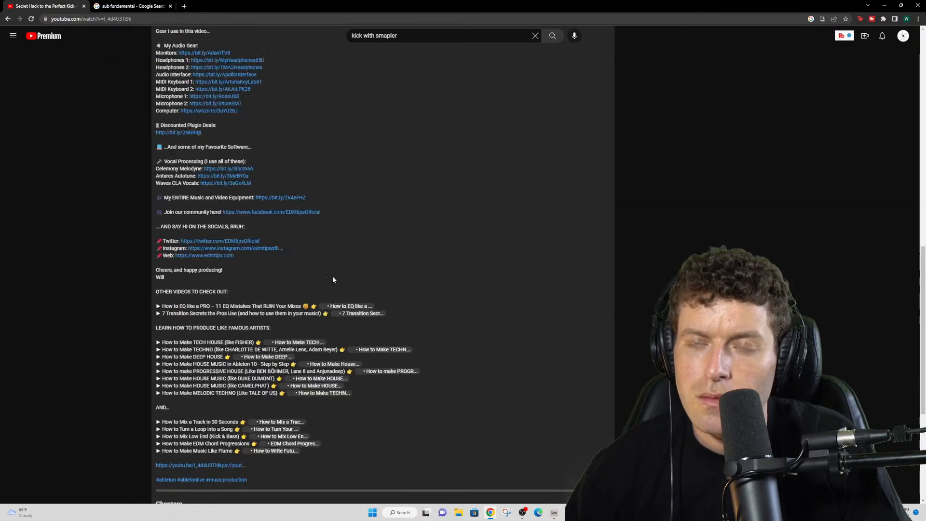
# - Return to the Secret Hack to the Perfect Kick player, watch its section on the three parts of a kick drum, and pause it
pyautogui.scroll(15, 332, 280)
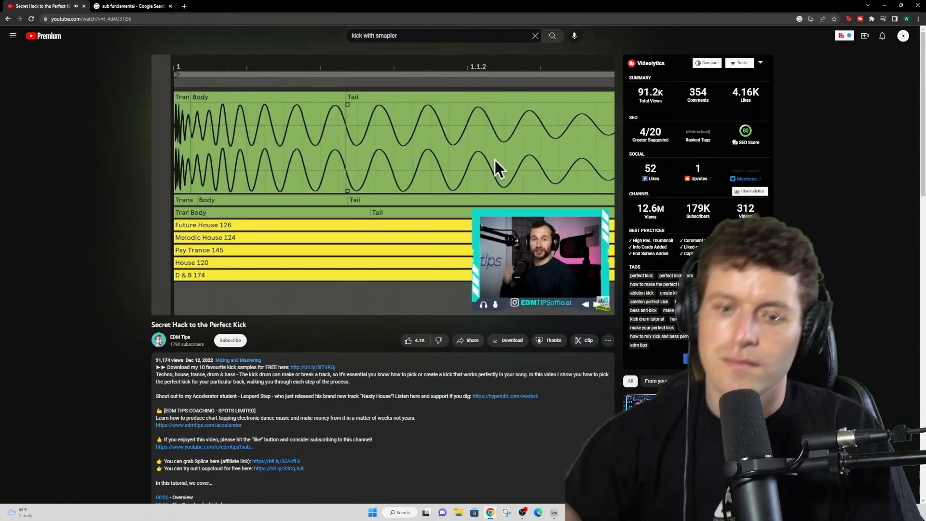
pyautogui.moveTo(465, 125)
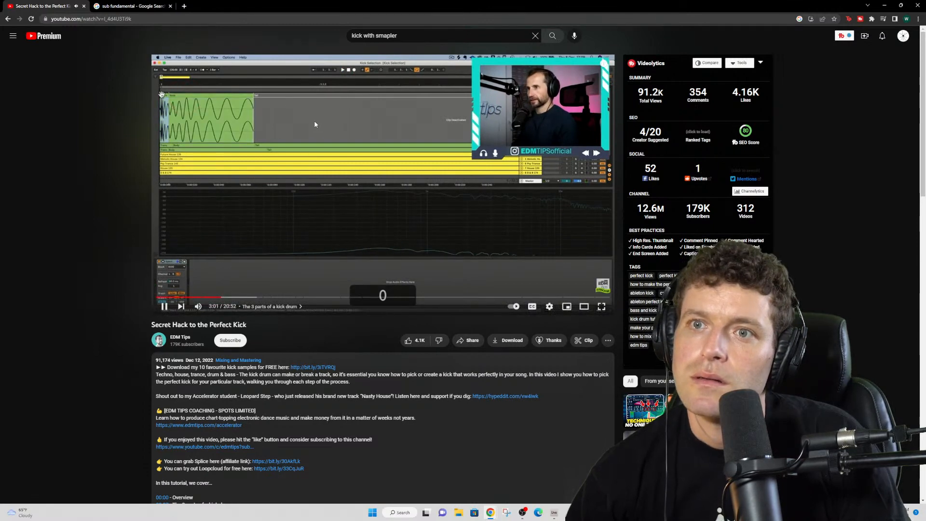
pyautogui.click(235, 205)
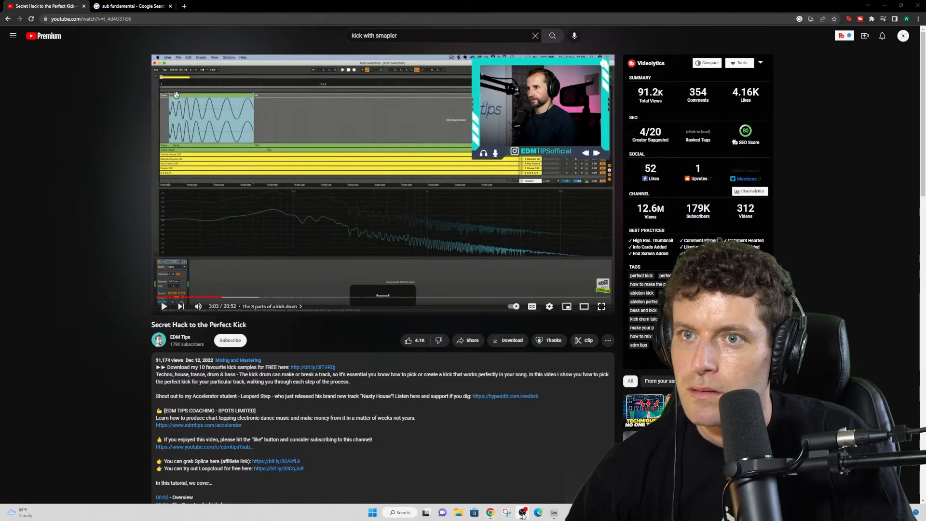
# - Switch to Ableton Live, expand 909 From Mars in the sample library, preview a Clean Short bass drum, and open the Medium folder
pyautogui.click(554, 515)
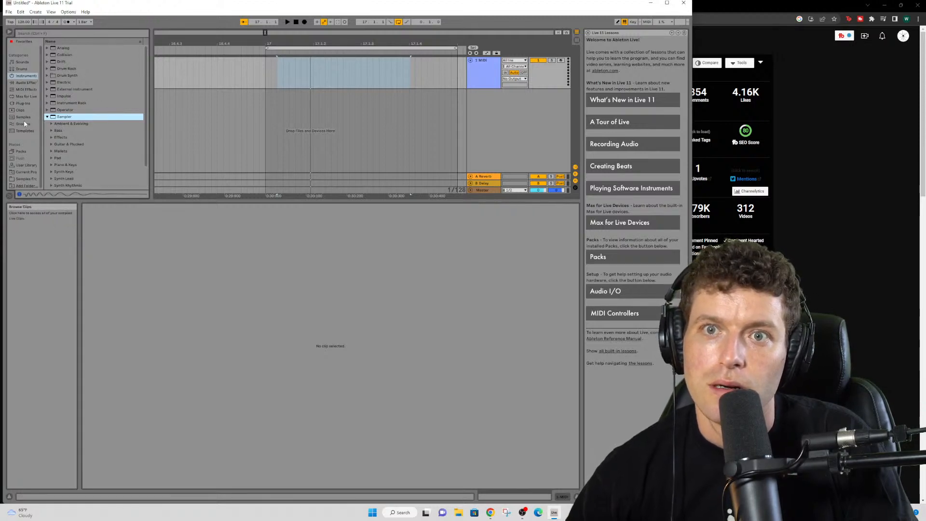
pyautogui.click(26, 179)
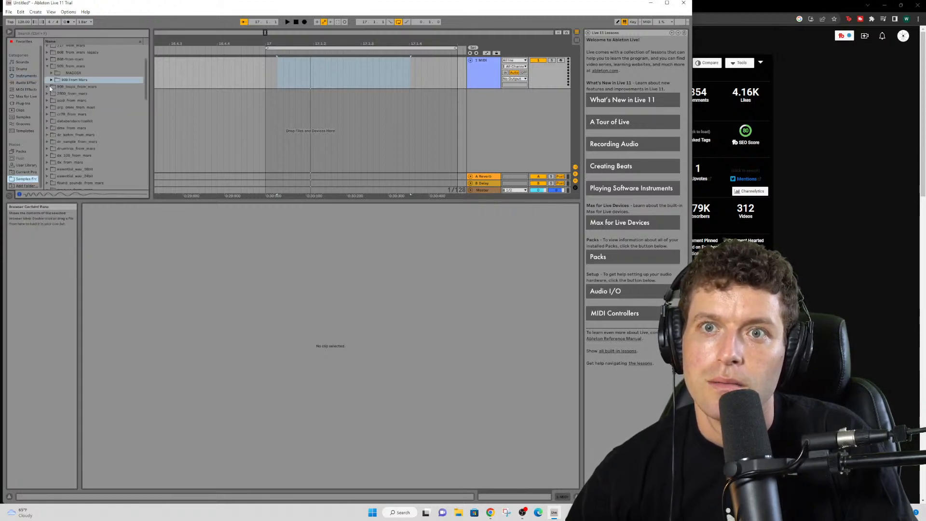
pyautogui.click(51, 80)
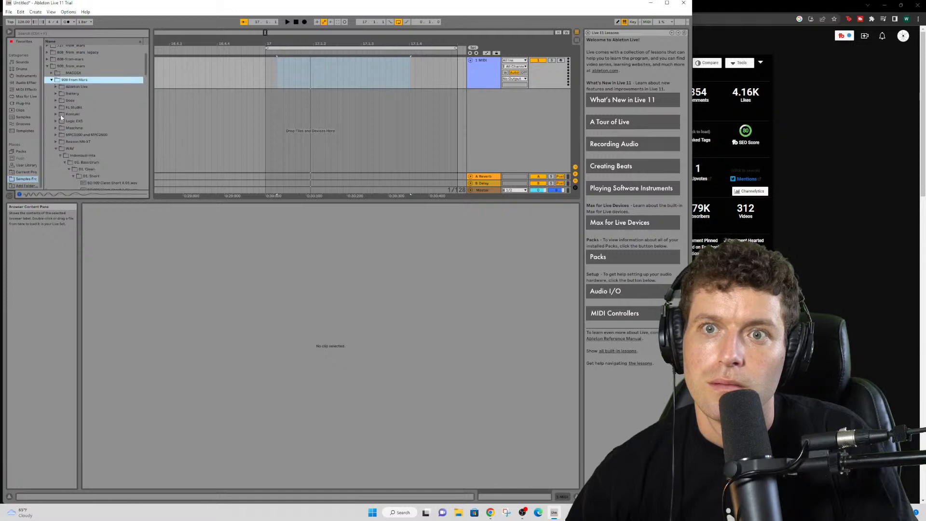
pyautogui.scroll(-1, 95, 168)
pyautogui.click(104, 169)
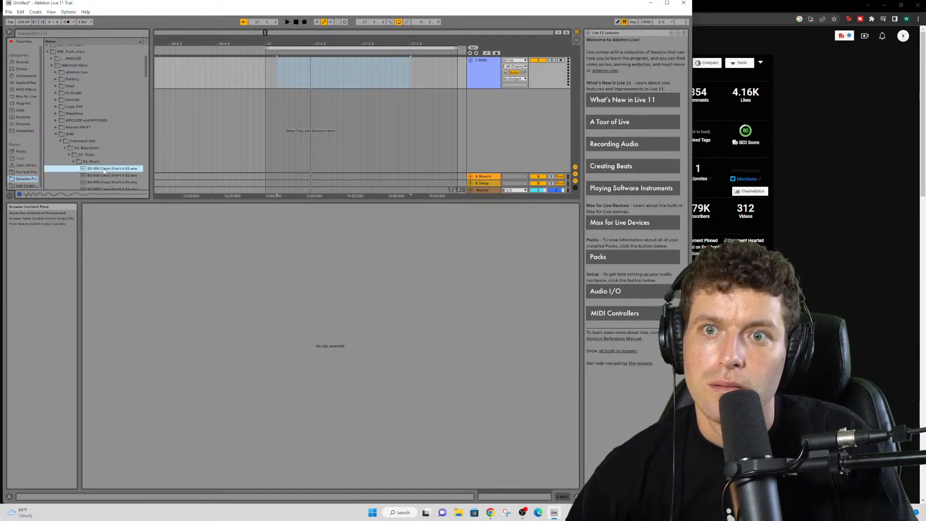
pyautogui.scroll(-1, 93, 161)
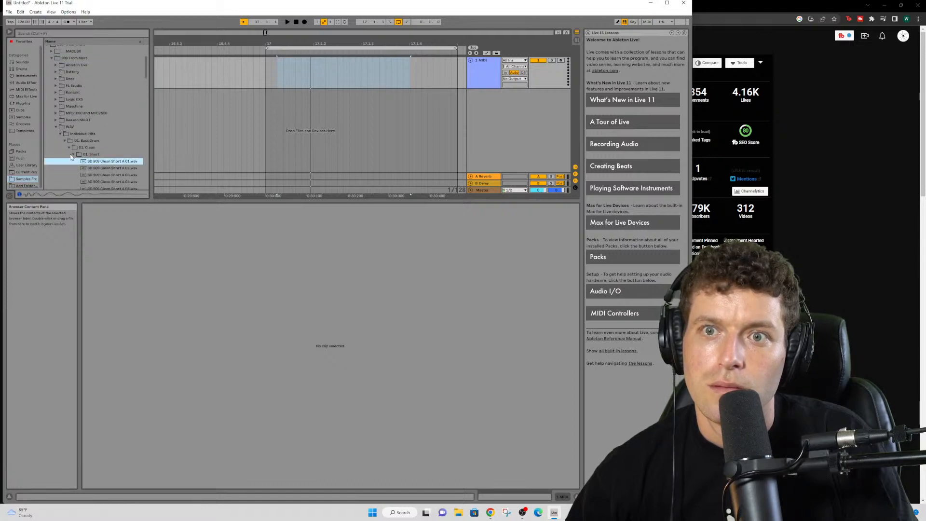
pyautogui.click(73, 155)
pyautogui.scroll(-1, 77, 154)
pyautogui.click(74, 154)
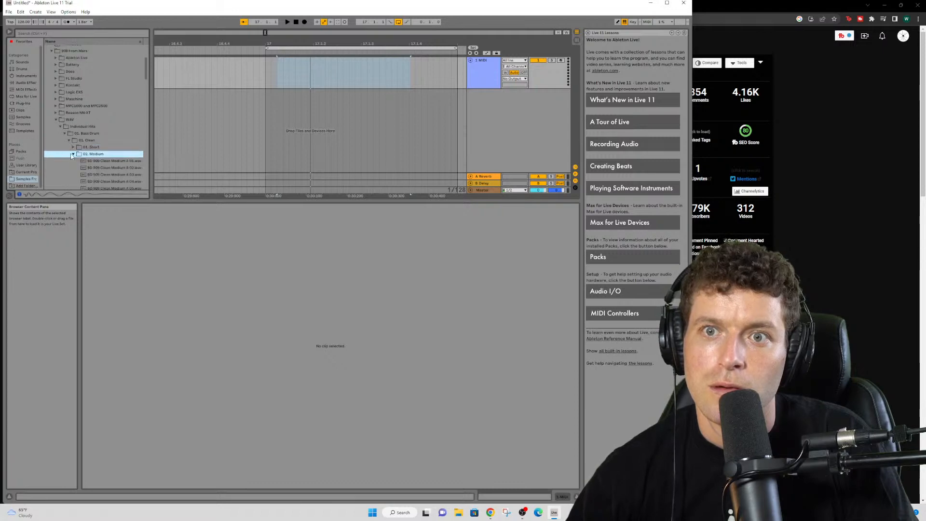
# - Audition several 909 Clean Medium bass drum samples from the A, B and C groups
pyautogui.click(104, 182)
pyautogui.scroll(-2, 107, 183)
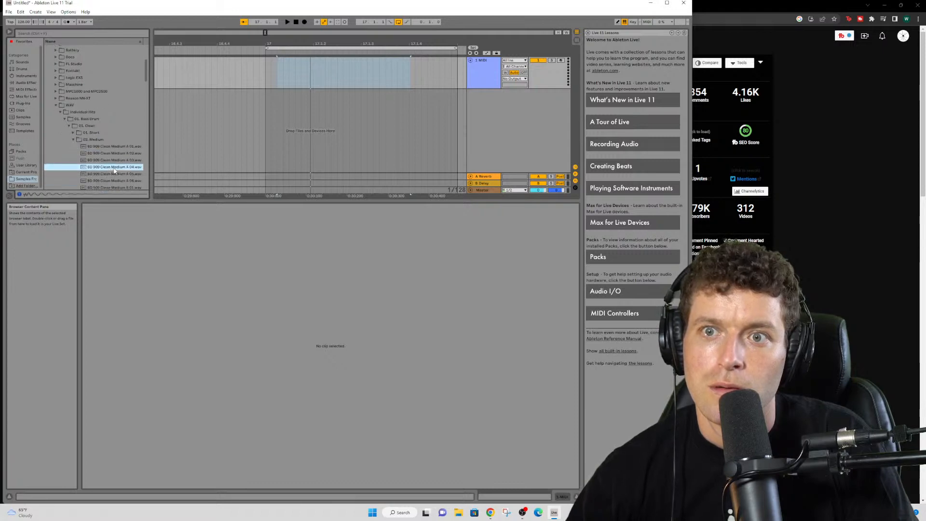
pyautogui.scroll(-10, 114, 169)
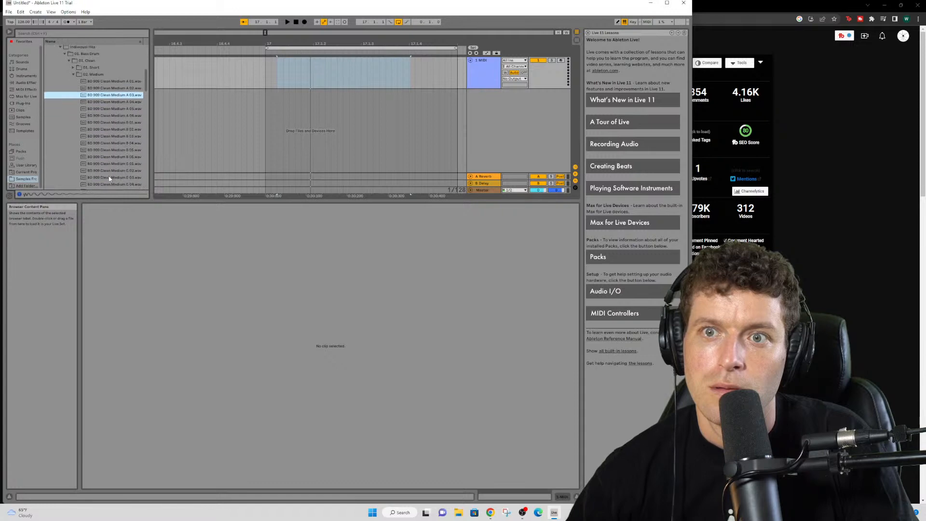
pyautogui.click(110, 171)
pyautogui.click(117, 158)
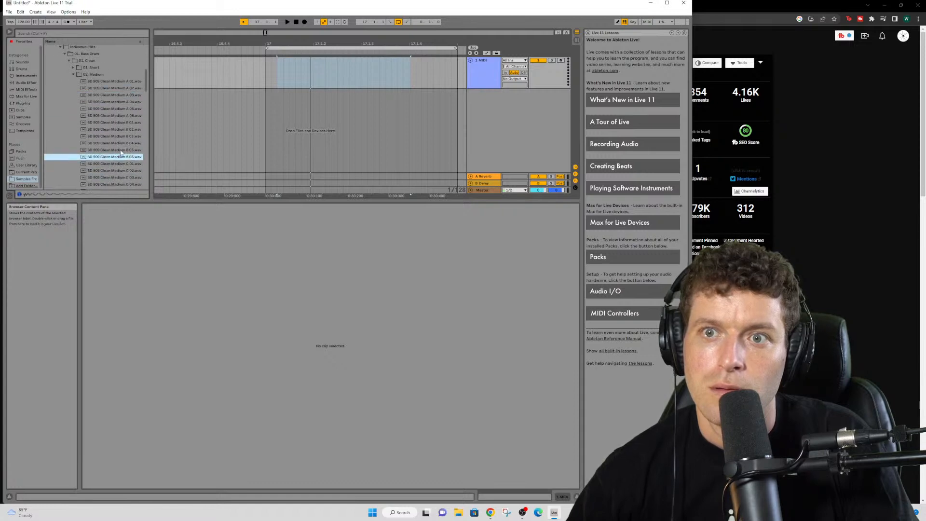
pyautogui.scroll(-2, 119, 151)
pyautogui.click(115, 138)
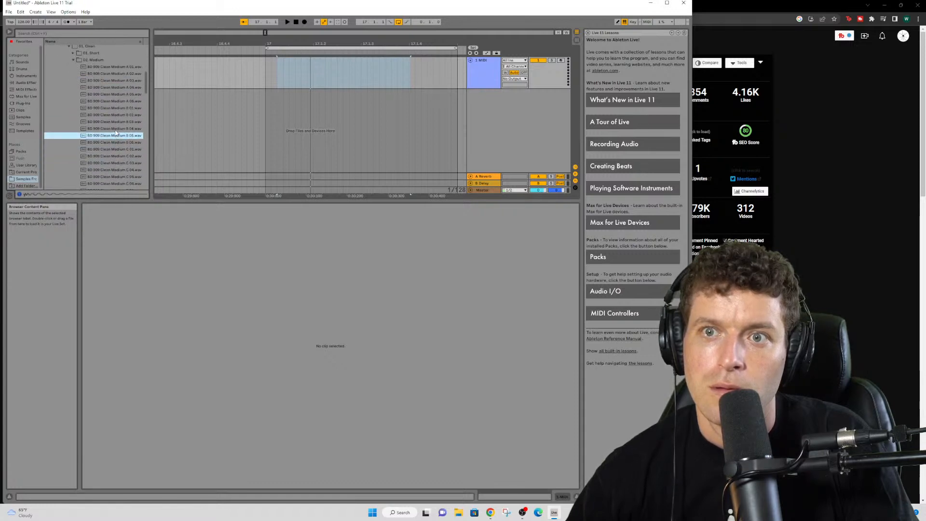
# - Place the BD 909 Clean Medium B 06 sample at bar 17 on three new audio tracks and play the layered clips briefly
pyautogui.moveTo(119, 144); pyautogui.dragTo(298, 95)
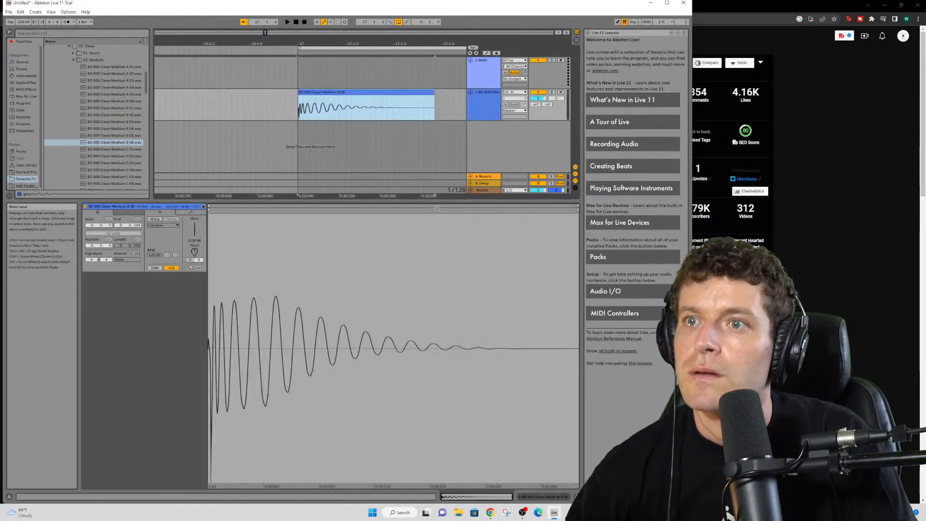
pyautogui.moveTo(95, 147); pyautogui.dragTo(300, 132)
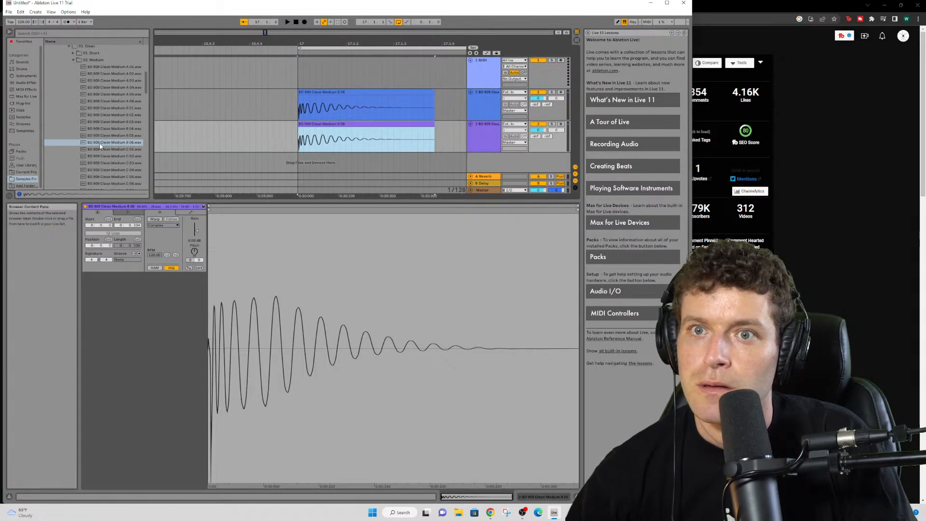
pyautogui.moveTo(101, 146); pyautogui.dragTo(384, 169)
pyautogui.moveTo(300, 158); pyautogui.dragTo(300, 158)
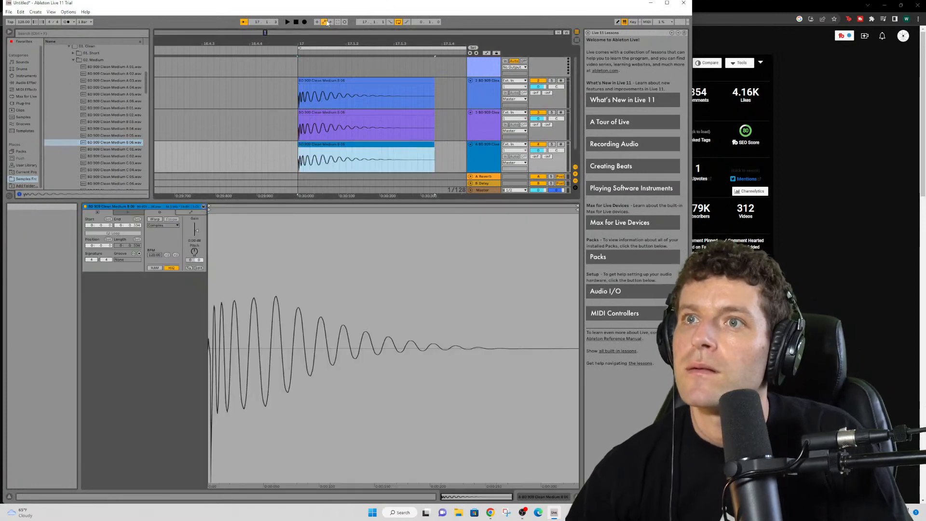
pyautogui.click(288, 23)
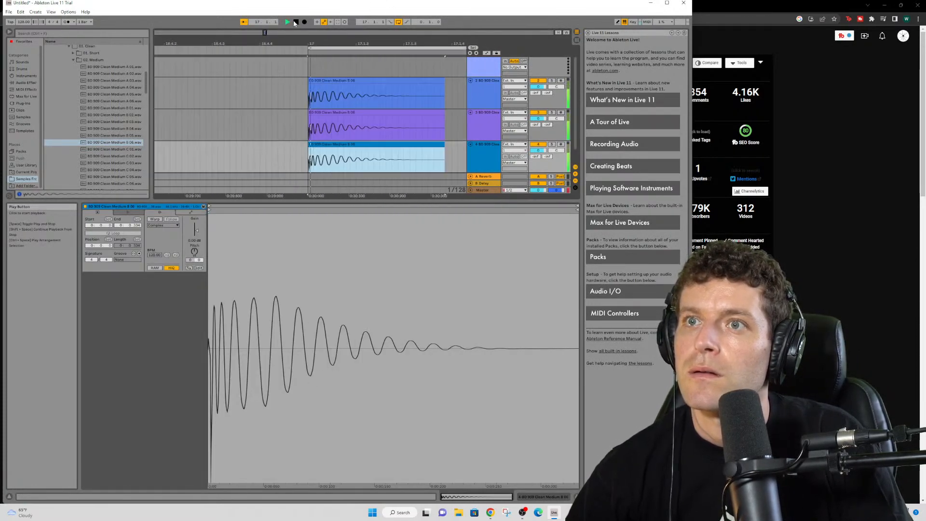
pyautogui.click(296, 23)
# - Return to the YouTube video, rewind it to about 2:35, and check how the spectrum analyser is set up on the kick track
pyautogui.click(831, 194)
pyautogui.click(331, 230)
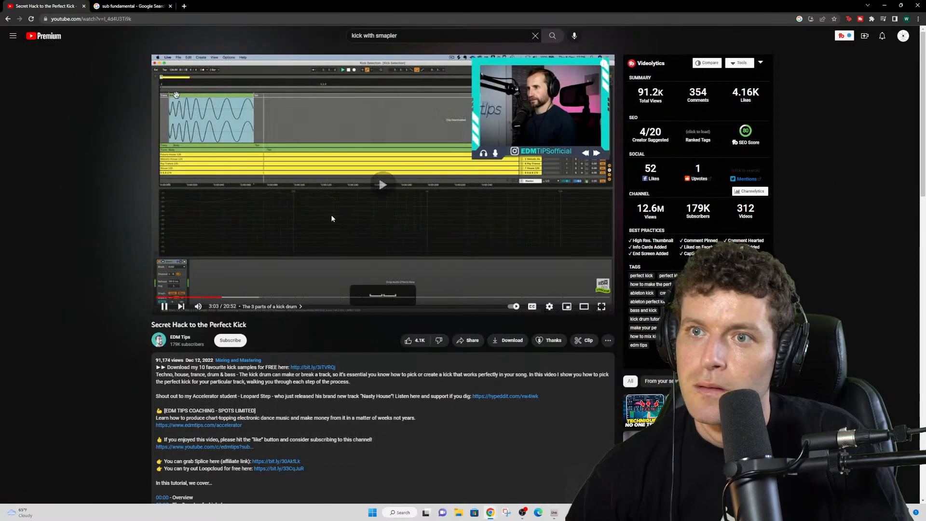
pyautogui.click(336, 215)
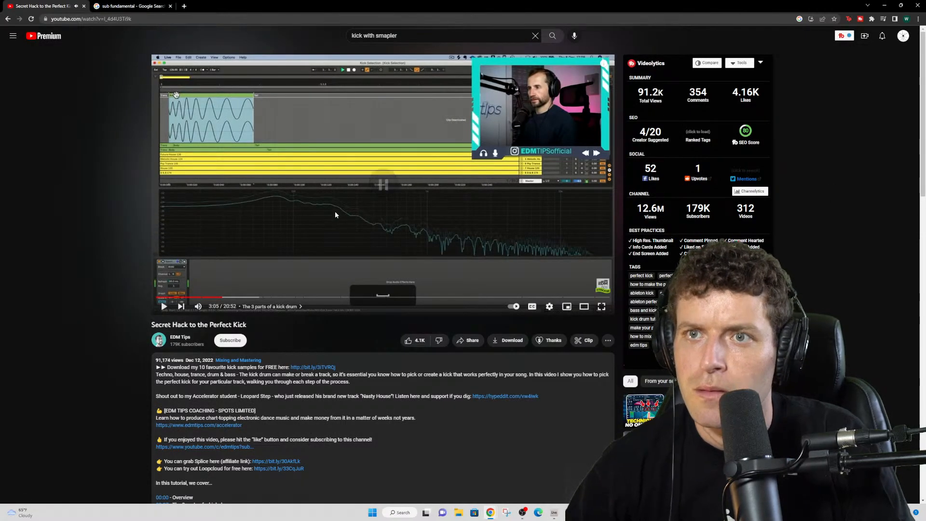
pyautogui.press('Left')
pyautogui.press('Left')
pyautogui.press('Left')
pyautogui.press('Left')
pyautogui.press('Left')
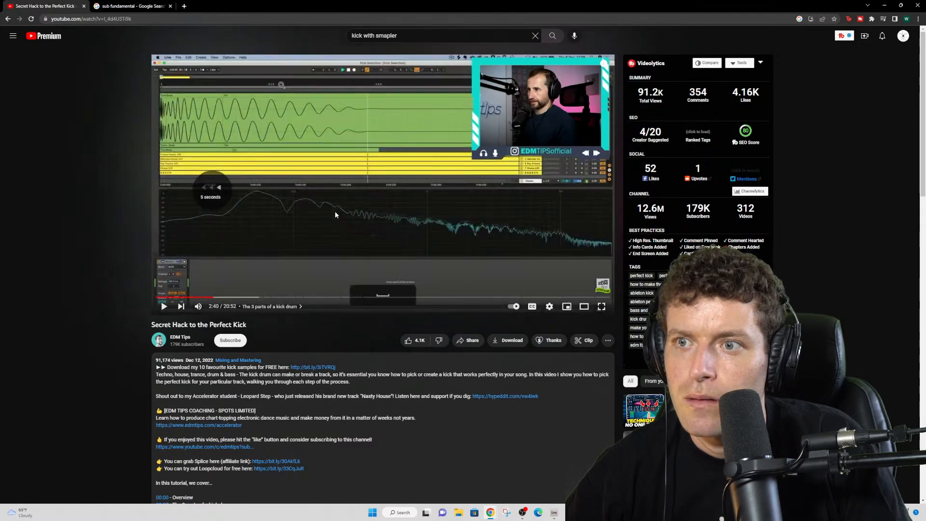
pyautogui.press('Left')
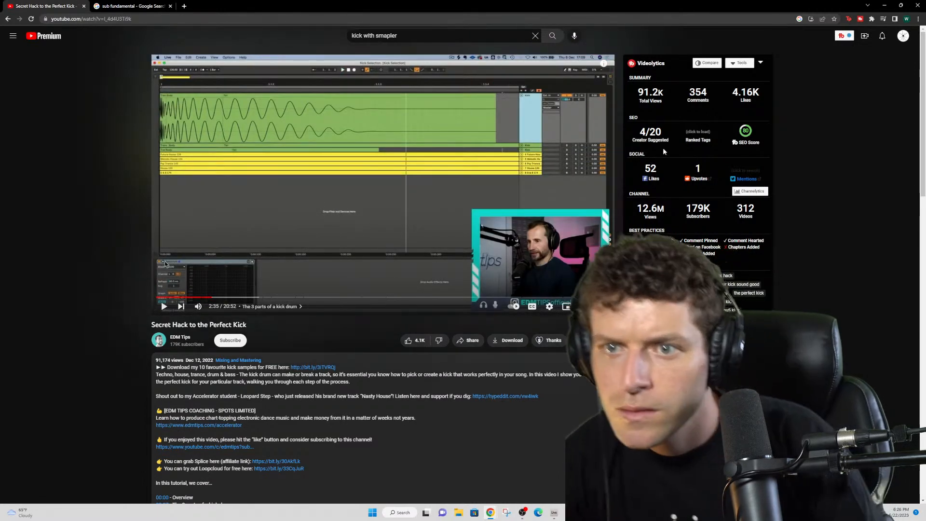
pyautogui.click(345, 173)
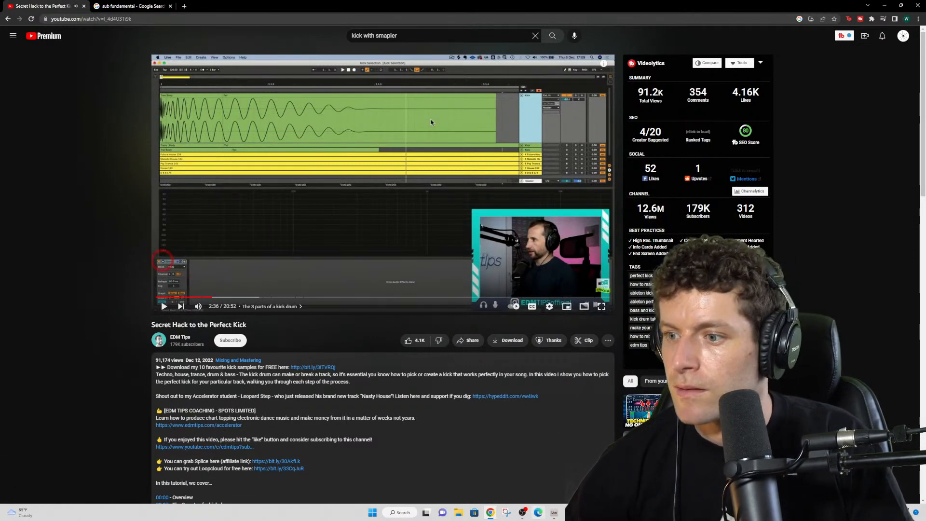
# - Switch back to Ableton Live and search for "spectrum" across all browser results
pyautogui.click(556, 513)
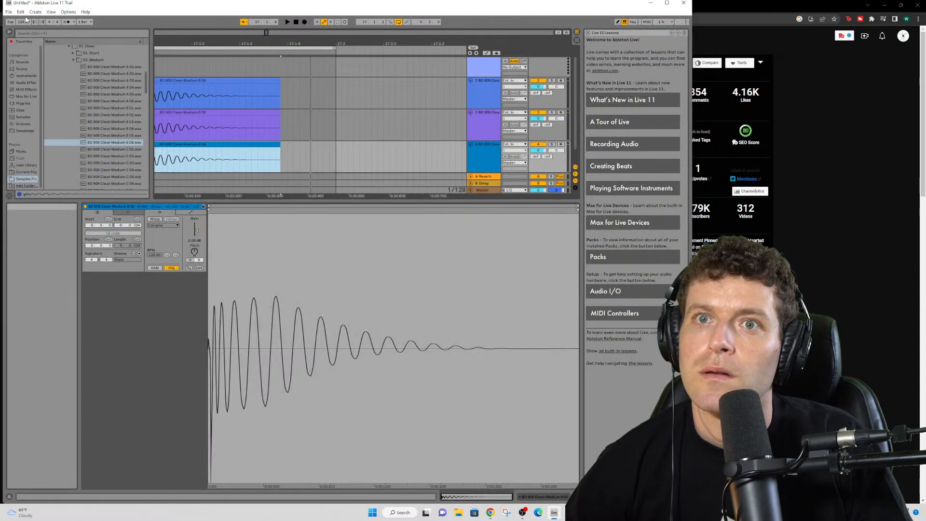
pyautogui.click(51, 12)
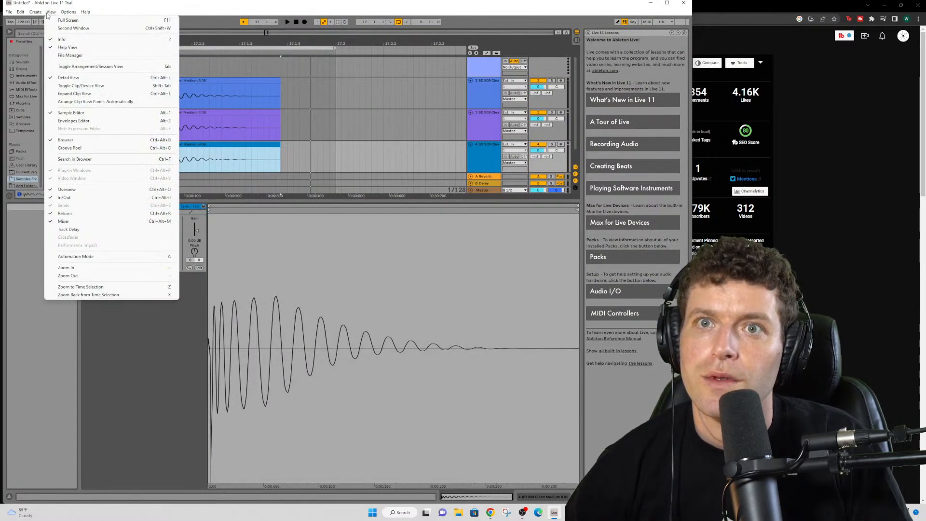
pyautogui.moveTo(36, 15)
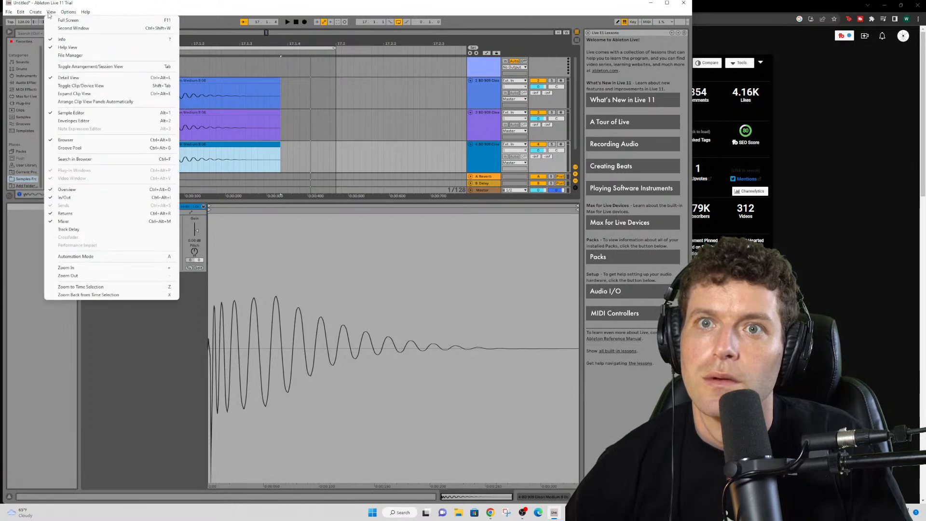
pyautogui.click(28, 42)
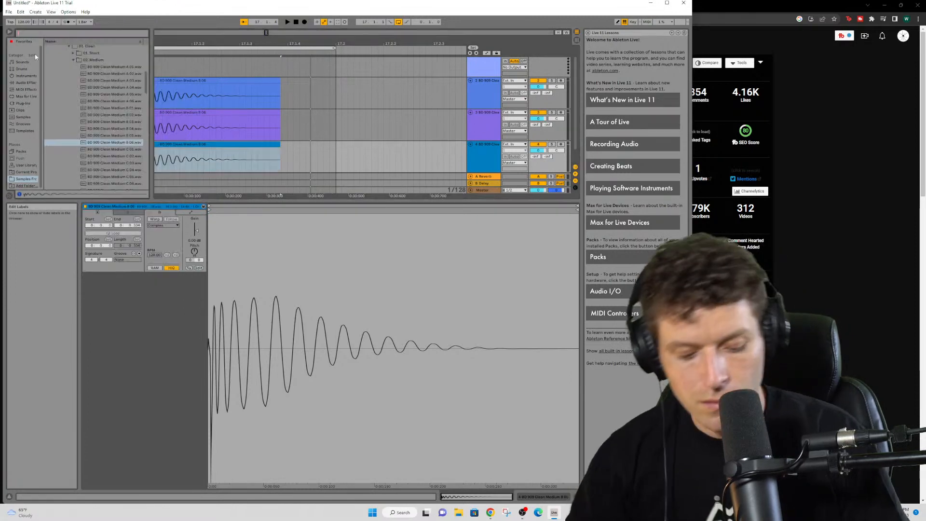
pyautogui.hotkey('ctrl', 'f')
pyautogui.write('spertrum')
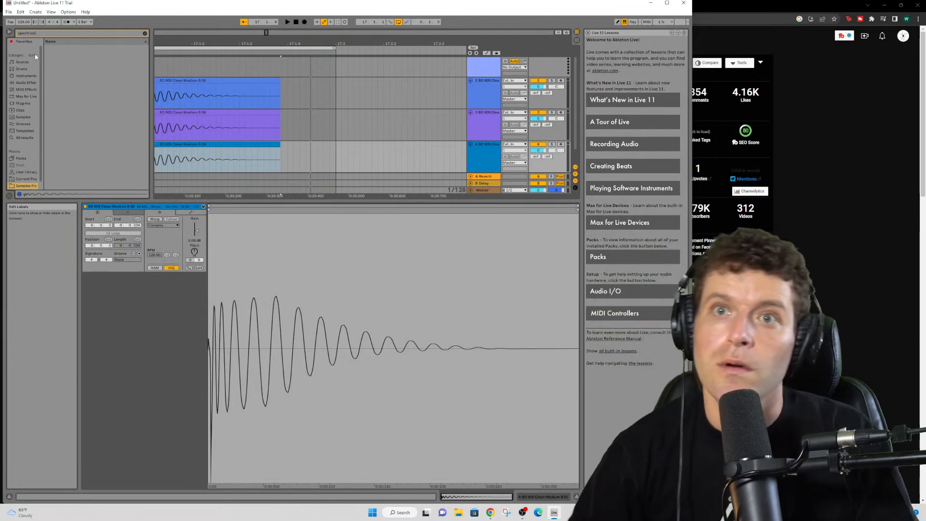
pyautogui.scroll(-1, 33, 179)
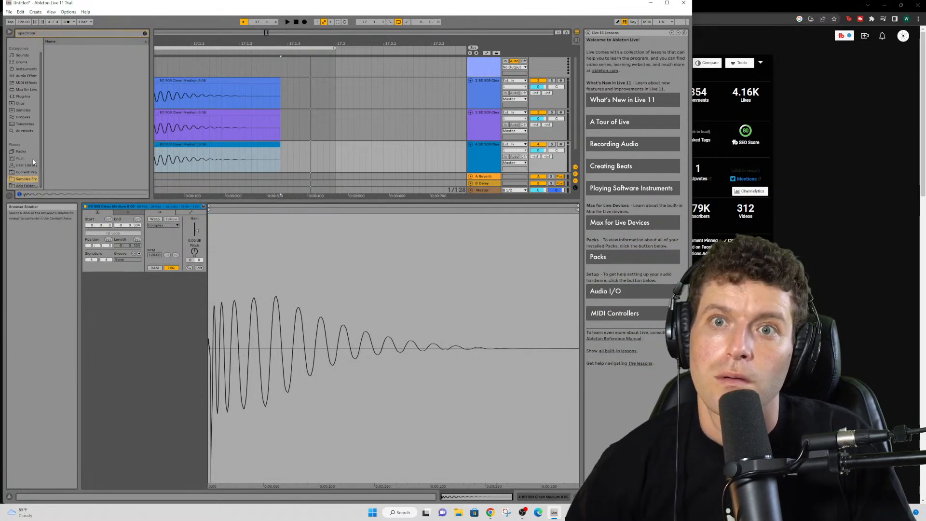
pyautogui.click(25, 131)
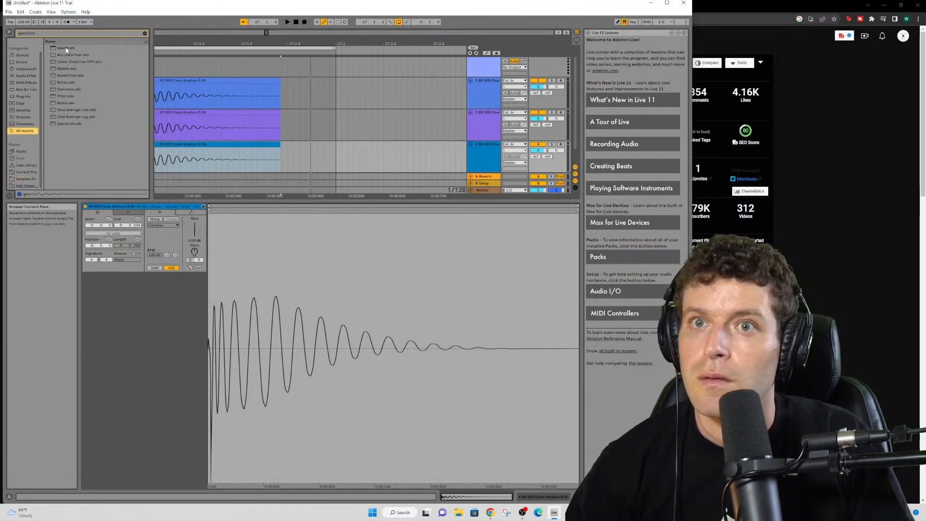
# - Add the Spectrum device to the first of the three kick sample tracks
pyautogui.scroll(-1, 453, 129)
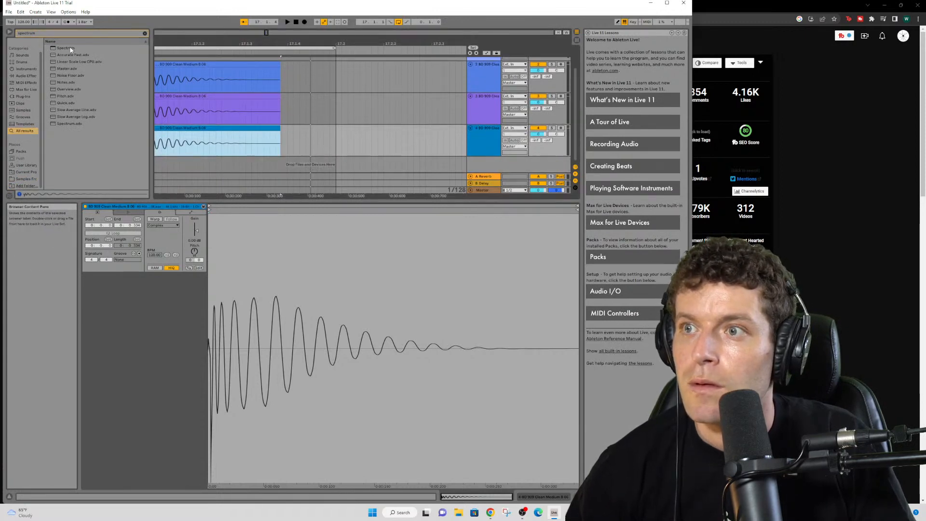
pyautogui.moveTo(71, 49); pyautogui.dragTo(188, 75)
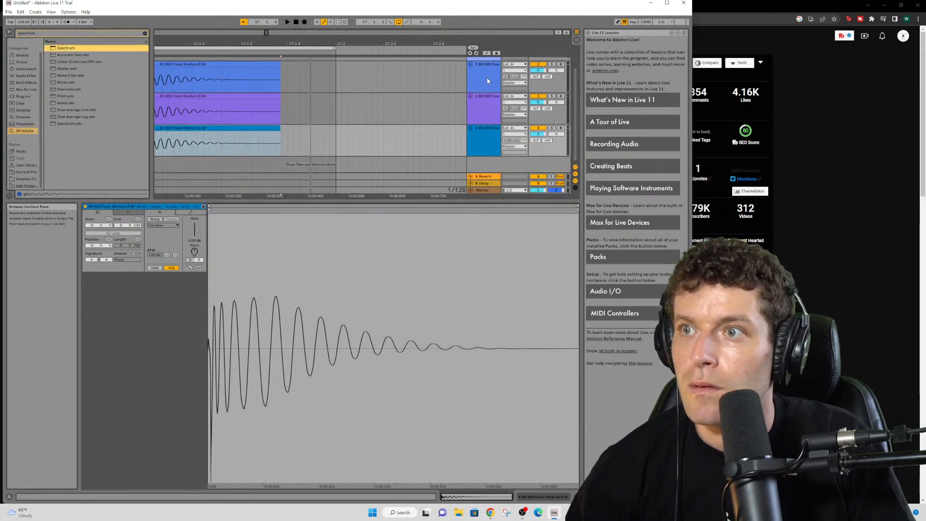
pyautogui.moveTo(487, 78); pyautogui.dragTo(487, 79)
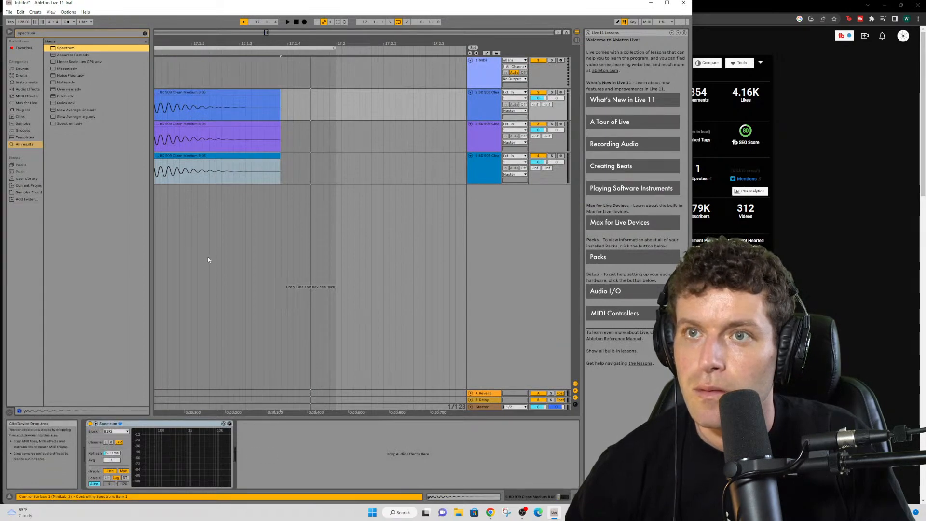
# - Play the layered kick clips, lower the volume of all three sample tracks, and replay them while watching Spectrum
pyautogui.click(291, 21)
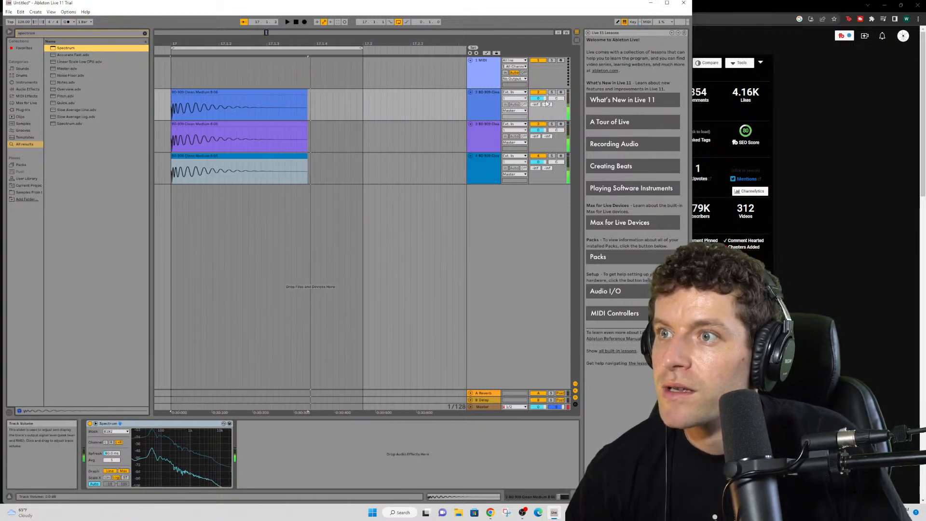
pyautogui.moveTo(539, 99); pyautogui.dragTo(540, 102)
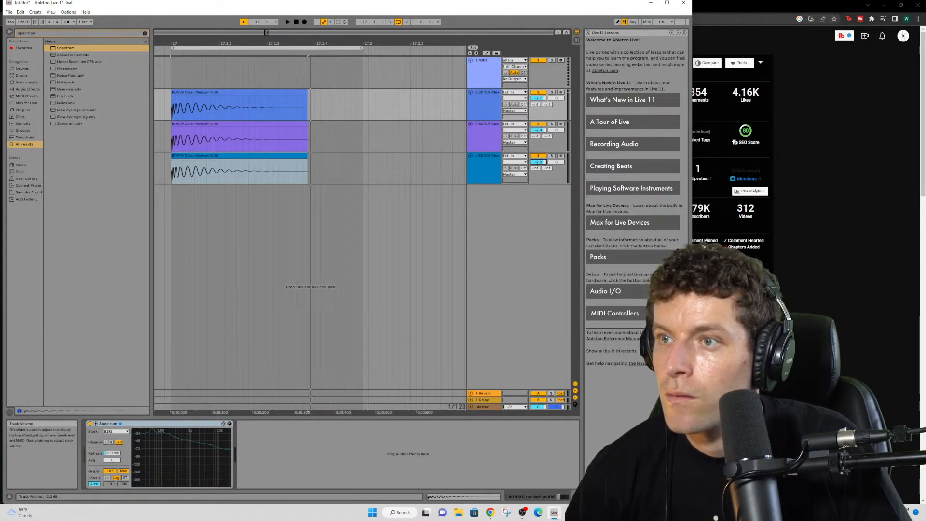
pyautogui.click(169, 97)
pyautogui.press('space')
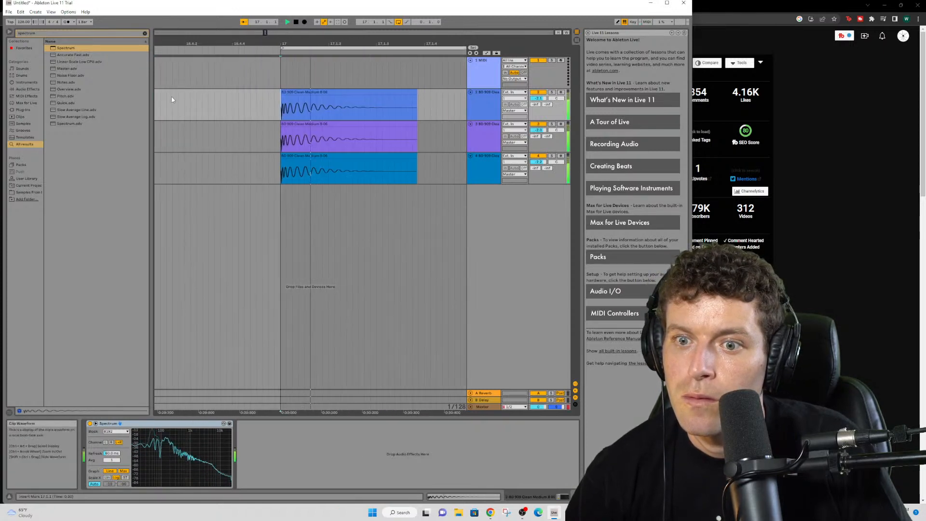
# - Switch to the YouTube tutorial, play on to about 2:48, and study the kick's peak in the enlarged spectrum display
pyautogui.hotkey('alt', 'Tab')
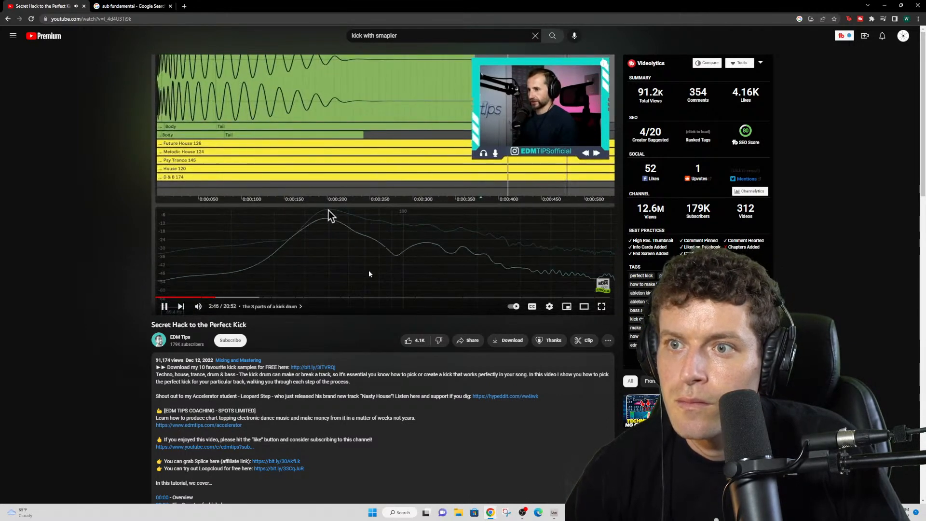
pyautogui.click(369, 273)
pyautogui.click(369, 274)
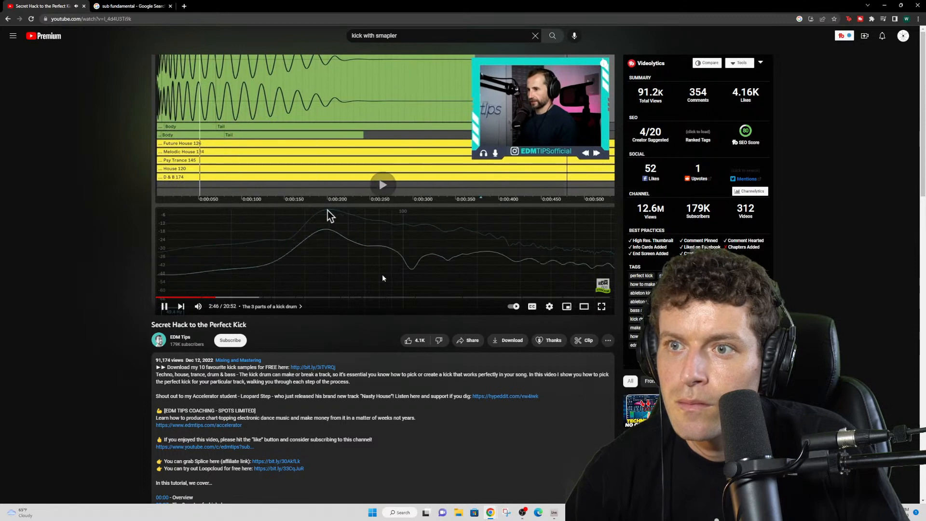
pyautogui.click(412, 288)
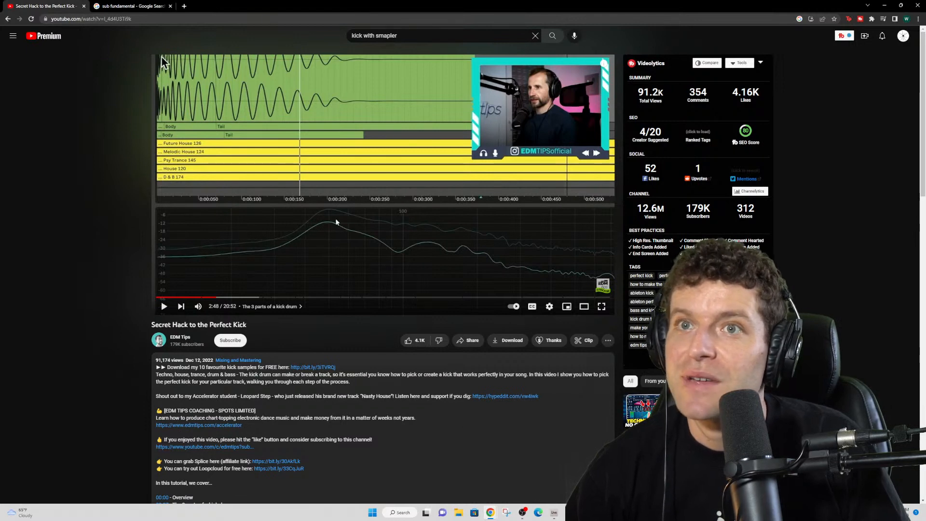
# - Return to Ableton Live, enlarge the Spectrum device into its expanded view, and play the layered kick clips
pyautogui.click(555, 512)
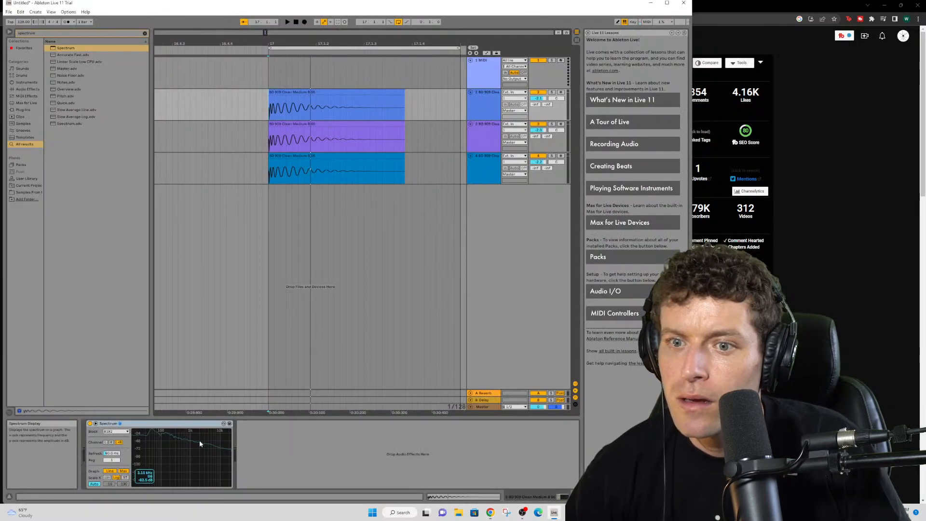
pyautogui.click(96, 424)
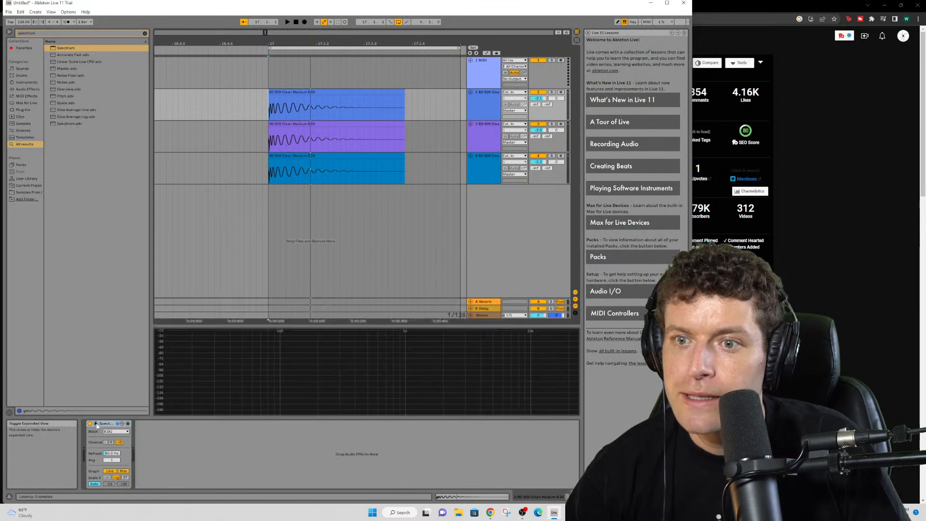
pyautogui.press('space')
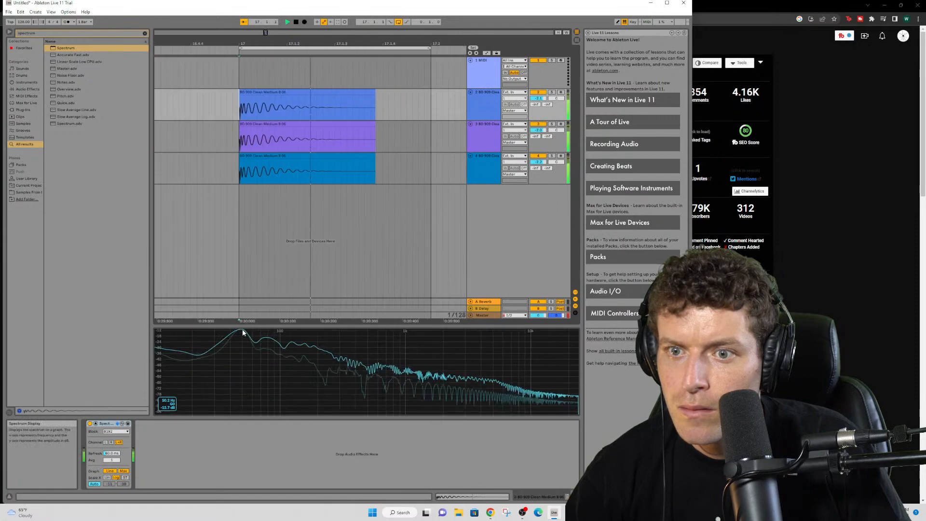
# - Switch to the YouTube tutorial and watch how the kick's click and body are isolated, pausing at about 3:03
pyautogui.click(847, 244)
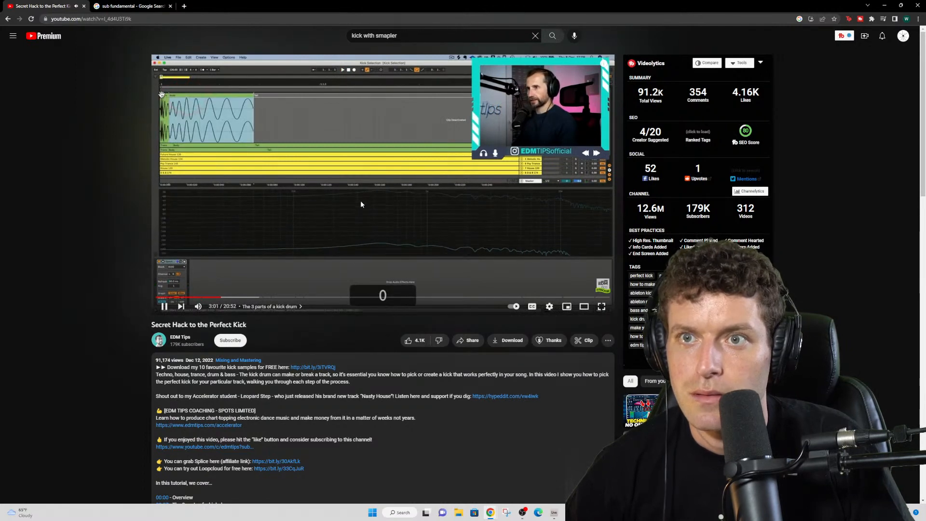
pyautogui.press('space')
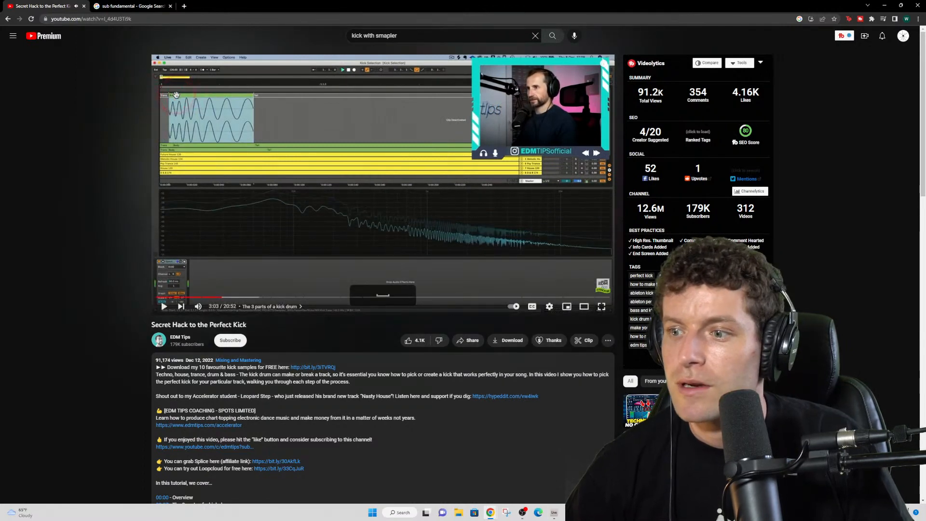
# - Return to Ableton Live, trim the first kick clip to its short opening transient, solo its track, and play it from bar 17
pyautogui.click(554, 514)
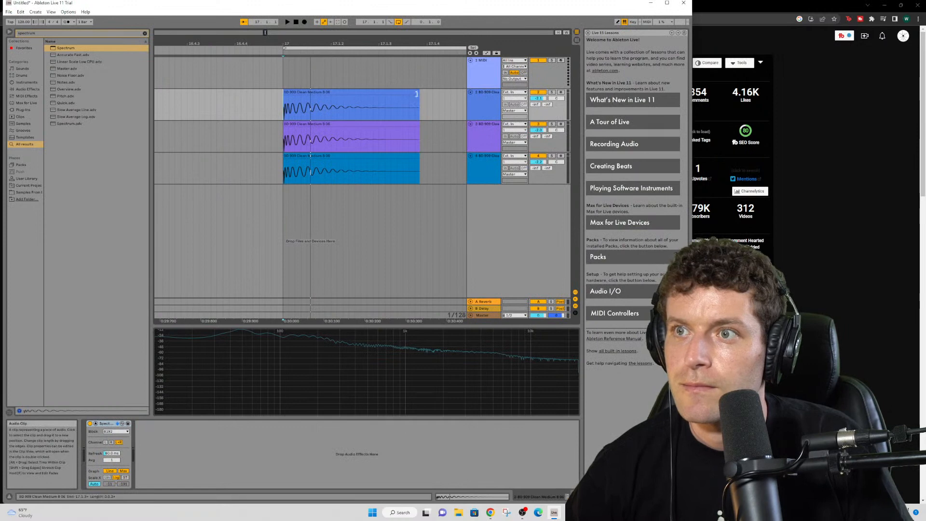
pyautogui.moveTo(416, 94); pyautogui.dragTo(292, 82)
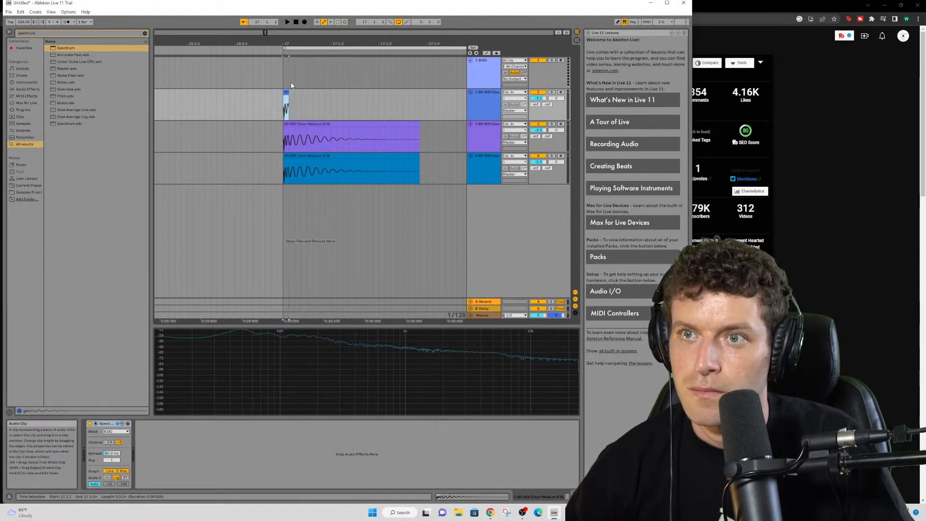
pyautogui.press('space')
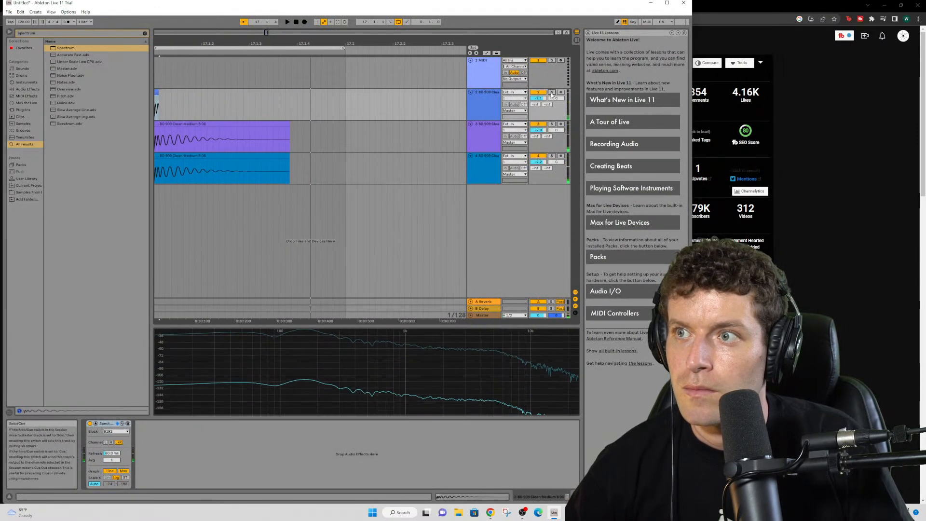
pyautogui.click(552, 92)
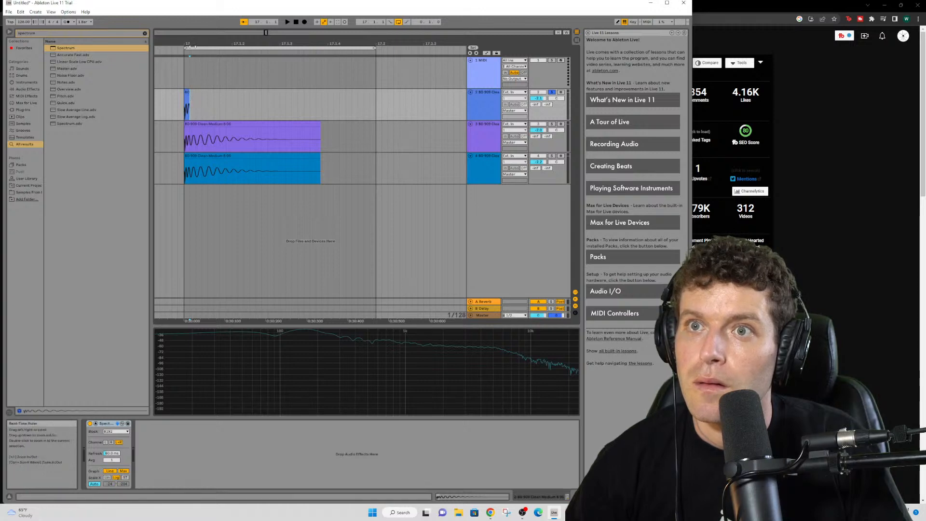
pyautogui.click(183, 63)
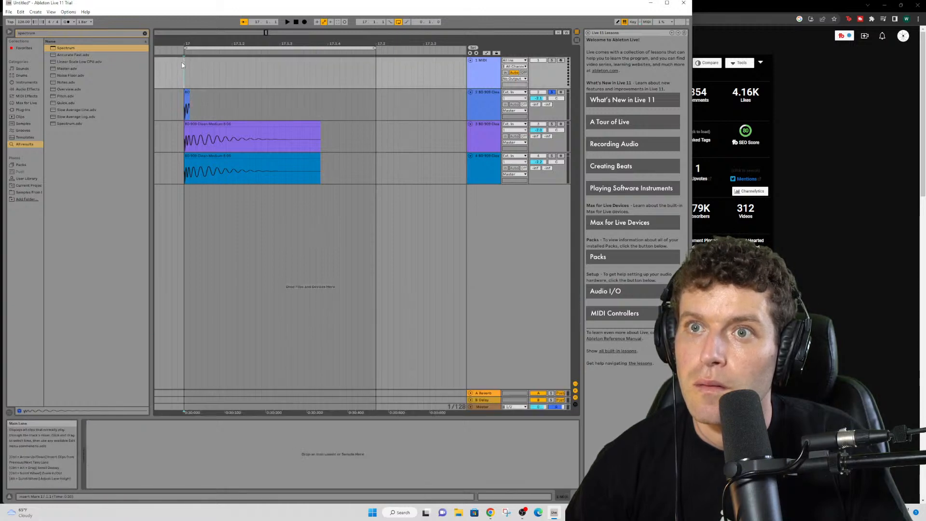
pyautogui.press('space')
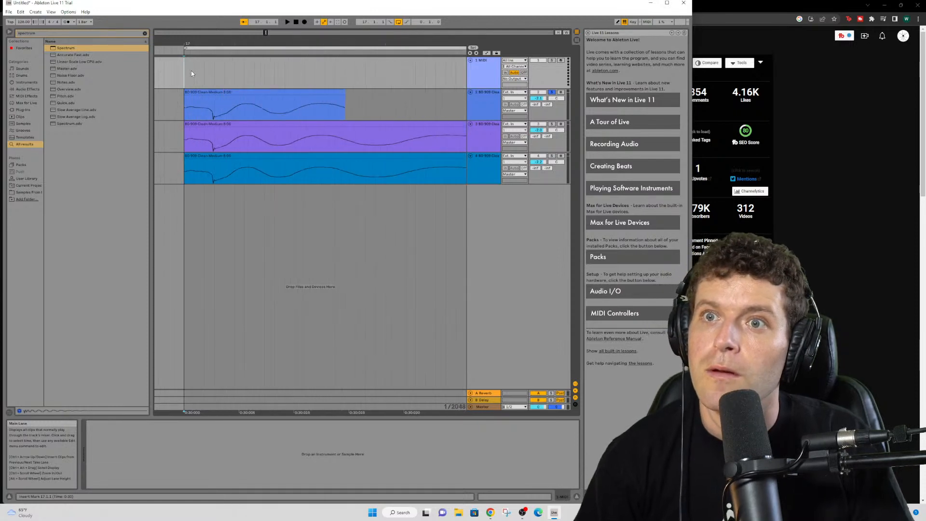
# - Switch to the YouTube tutorial and resume it at about 3:03 to check the isolated kick body
pyautogui.click(829, 161)
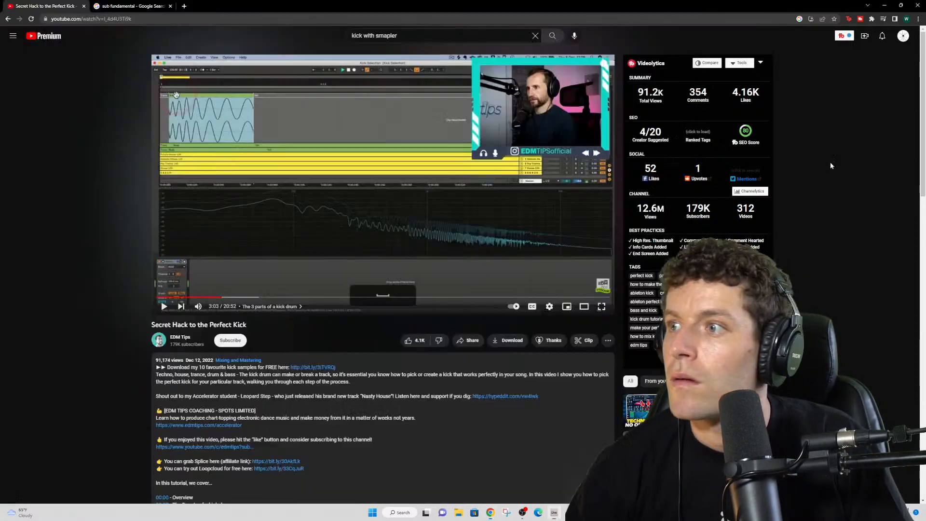
pyautogui.click(394, 97)
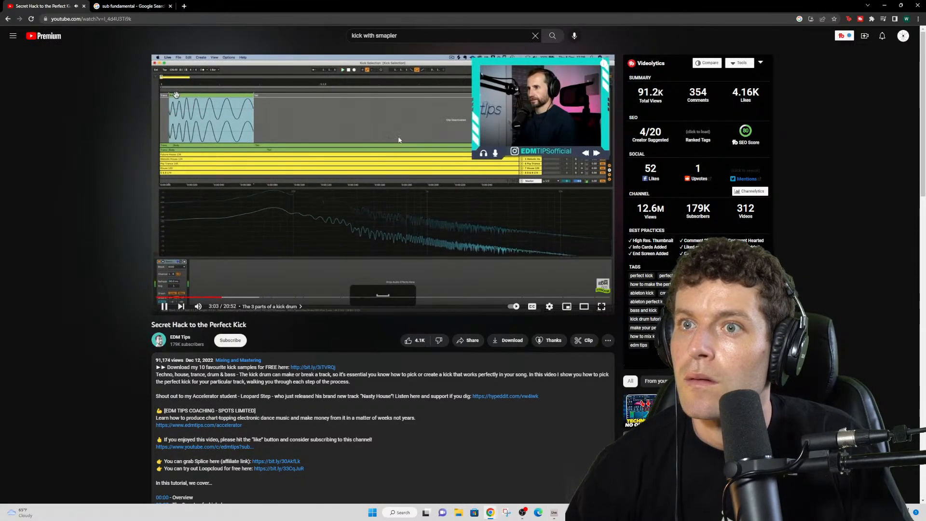
# - Back in Ableton Live, adjust the end of the soloed first kick clip and replay it while watching Spectrum
pyautogui.click(553, 514)
pyautogui.hotkey('ctrl', 'z')
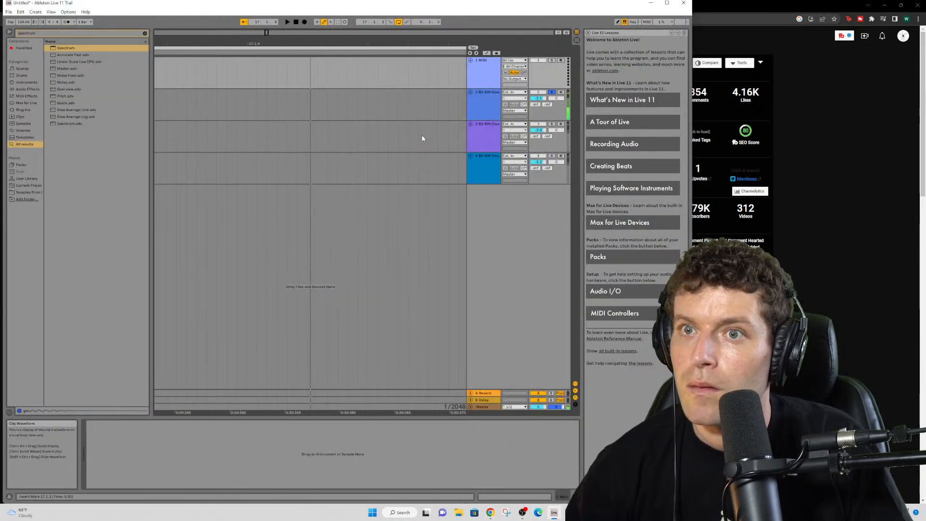
pyautogui.hotkey('ctrl', 'y')
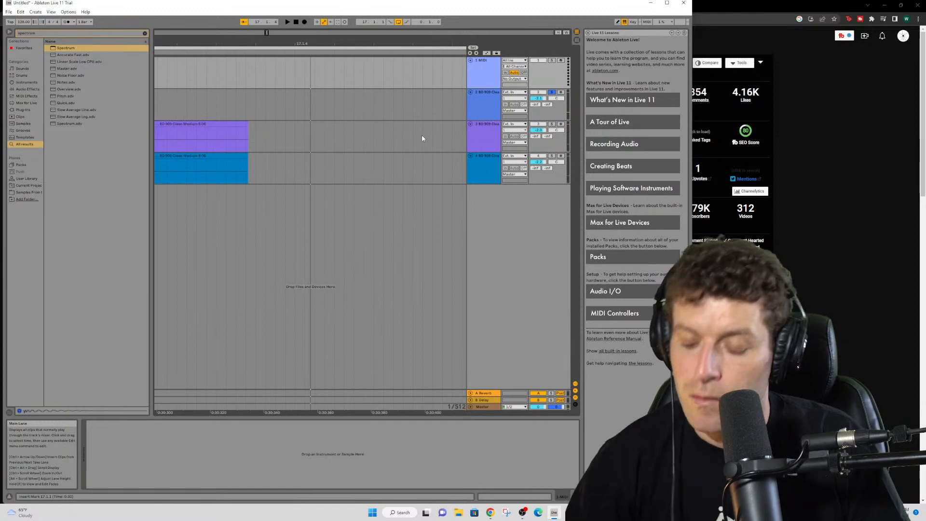
pyautogui.scroll(-5, 422, 136)
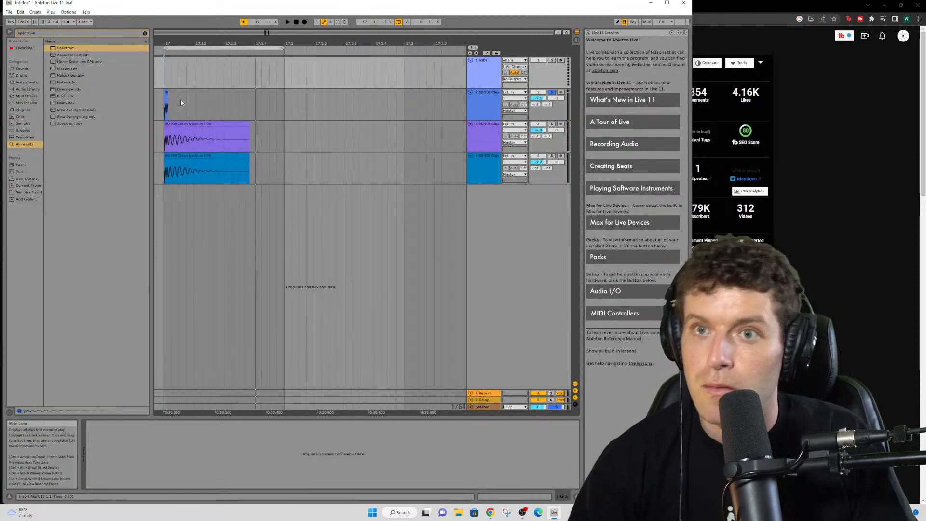
pyautogui.press('Return')
pyautogui.scroll(5, 175, 105)
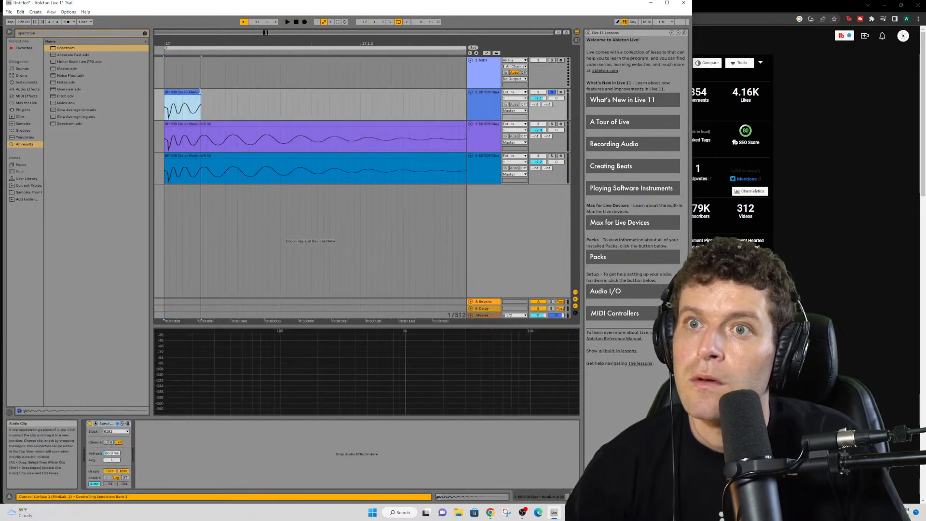
pyautogui.click(211, 91)
pyautogui.press('space')
pyautogui.press('space')
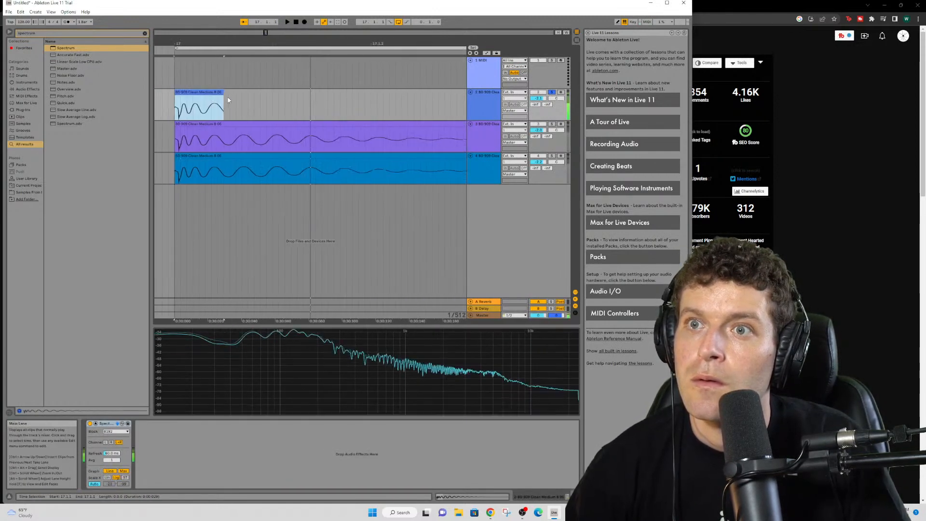
pyautogui.press('space')
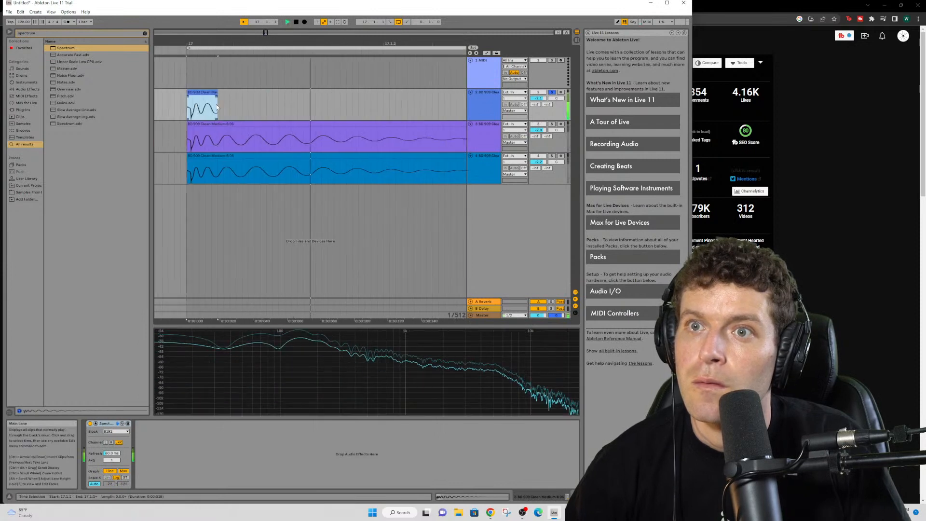
# - Return to the YouTube tutorial, rewind it to about 3:00, and rewatch how the kick's body is isolated
pyautogui.click(835, 152)
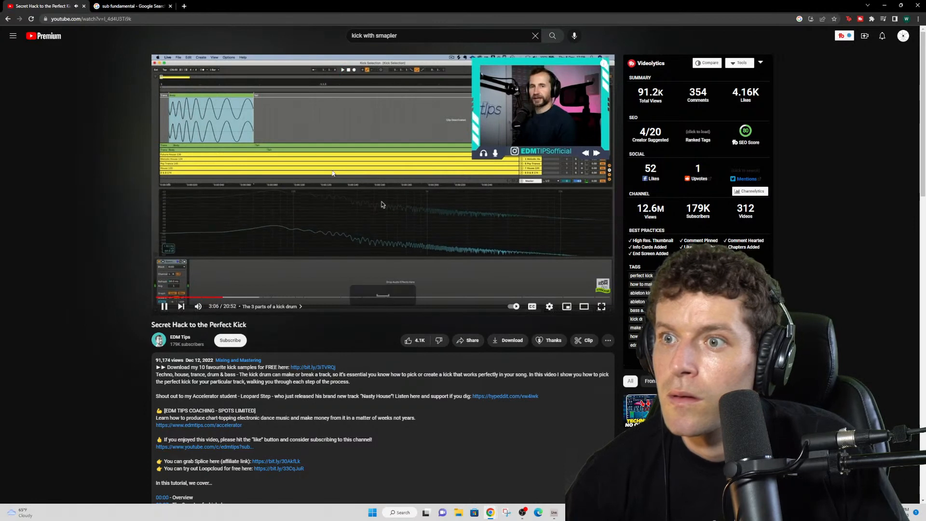
pyautogui.press('Left')
pyautogui.press('Left')
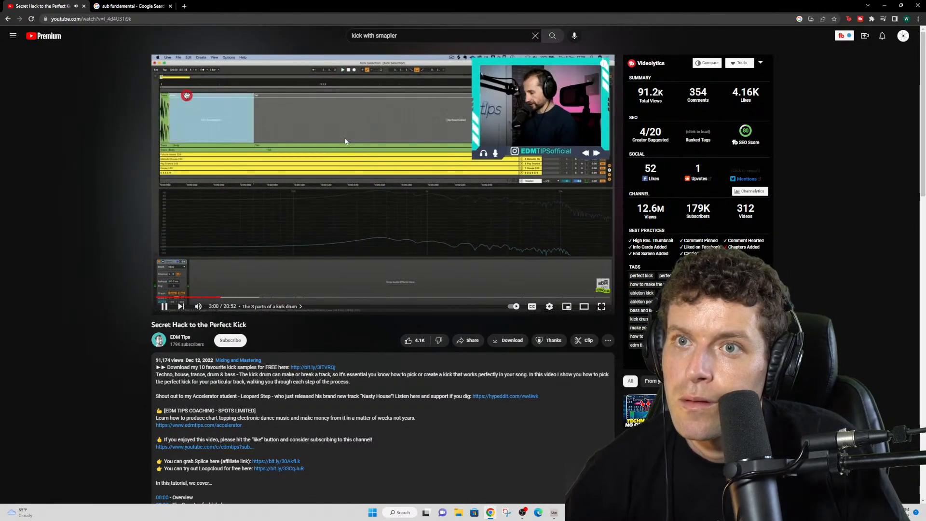
pyautogui.press('space')
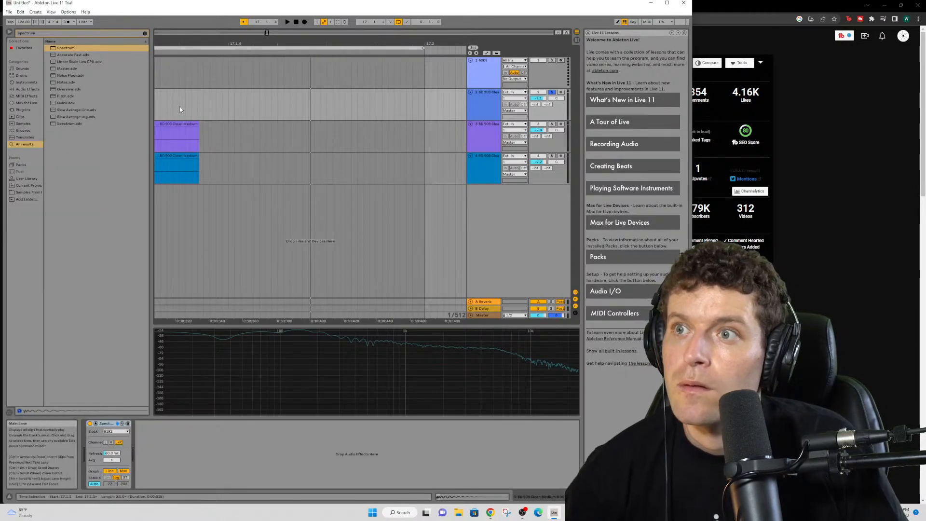
# - In Ableton Live, extend the first kick clip's end and trim away its opening transient to leave the body section
pyautogui.hotkey('ctrl', 'z')
pyautogui.hotkey('ctrl', 'z')
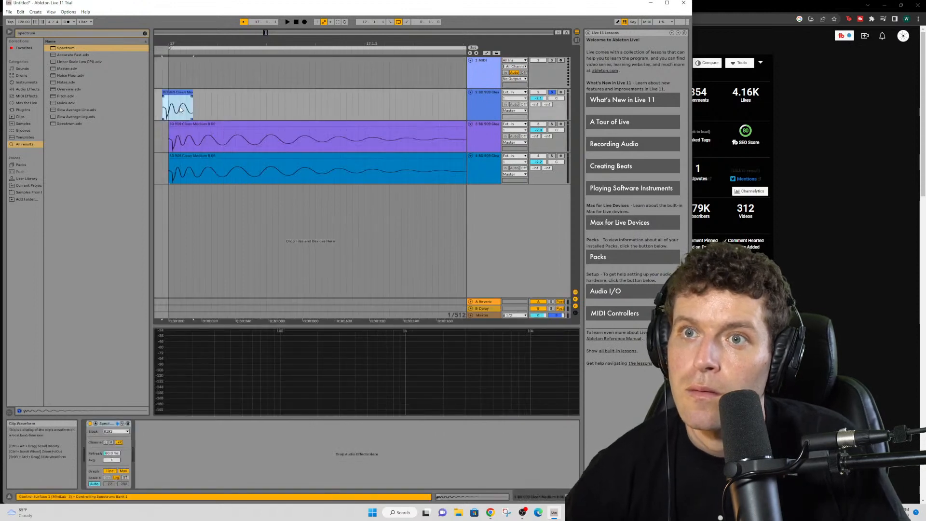
pyautogui.moveTo(184, 97); pyautogui.dragTo(326, 106)
pyautogui.moveTo(169, 90); pyautogui.dragTo(238, 97)
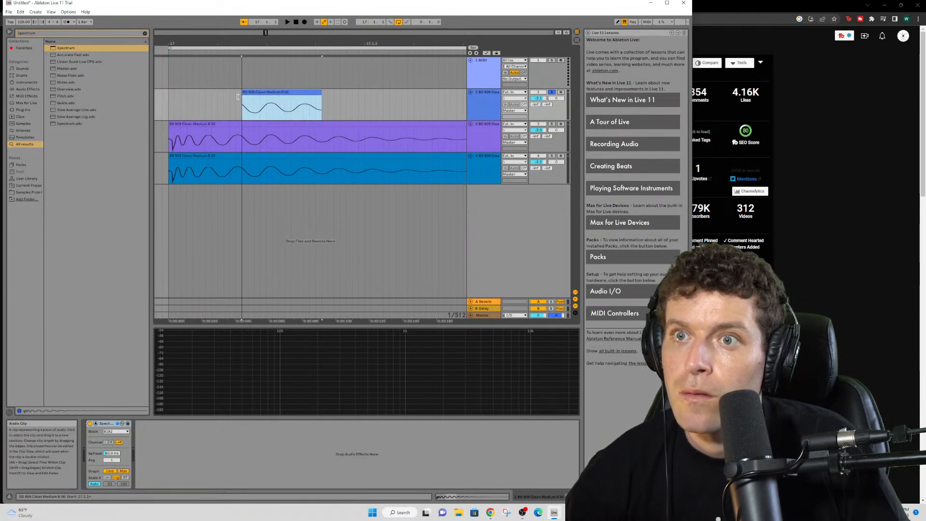
# - Extend the body clip's start back to just after the kick's transient and play it while watching Spectrum
pyautogui.click(169, 80)
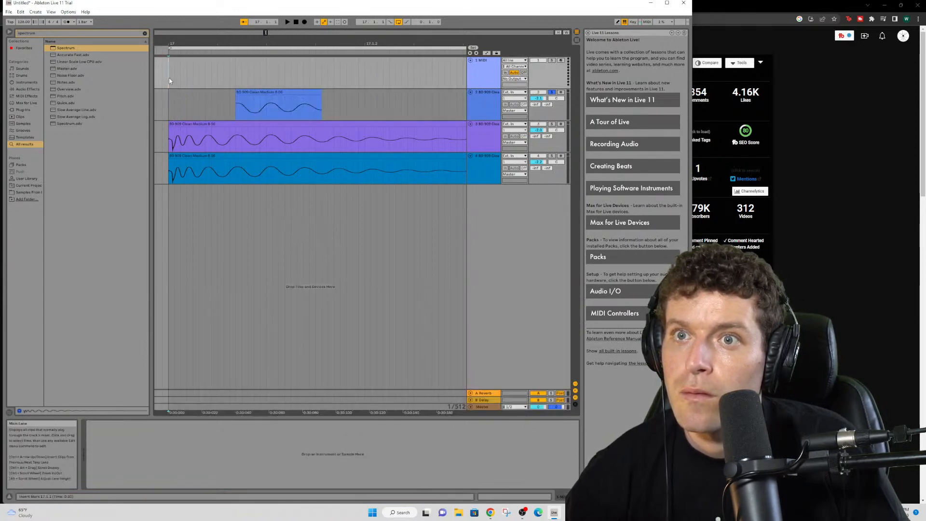
pyautogui.press('z')
pyautogui.press('-')
pyautogui.press('-')
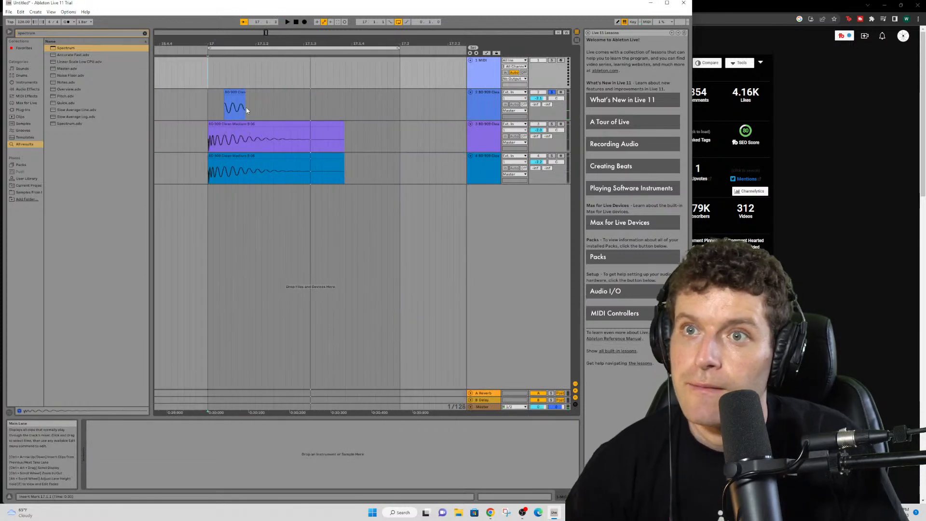
pyautogui.click(224, 94)
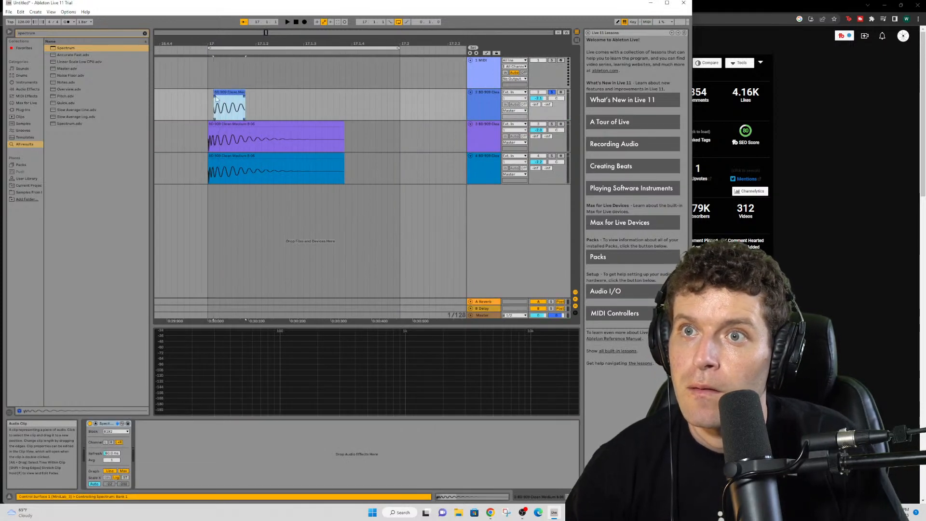
pyautogui.press('space')
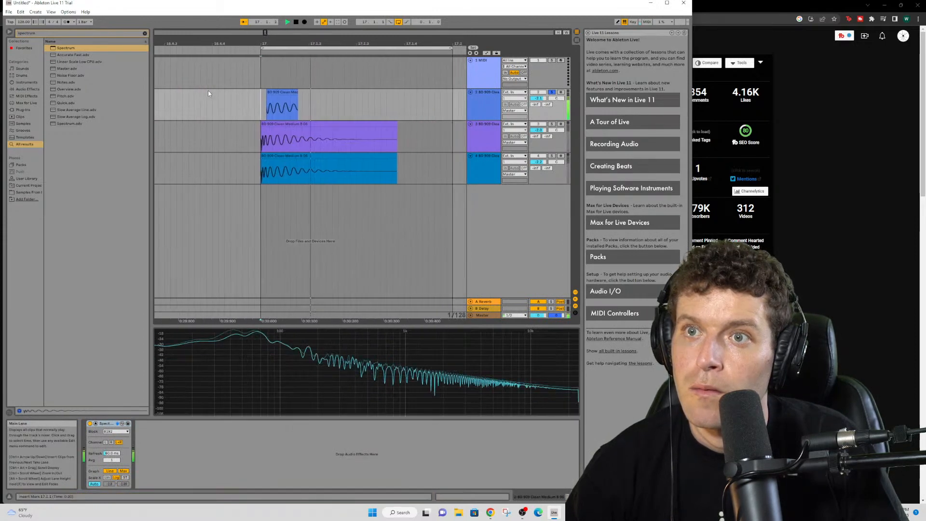
# - Switch to the YouTube tutorial and compare its isolated body waveform and spectrum, pausing at about 3:04
pyautogui.click(786, 140)
pyautogui.click(416, 177)
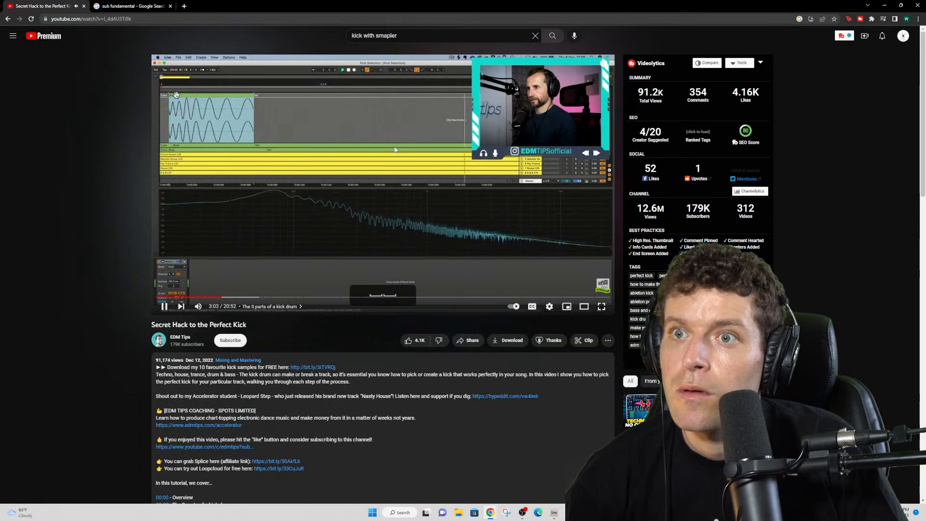
pyautogui.press('space')
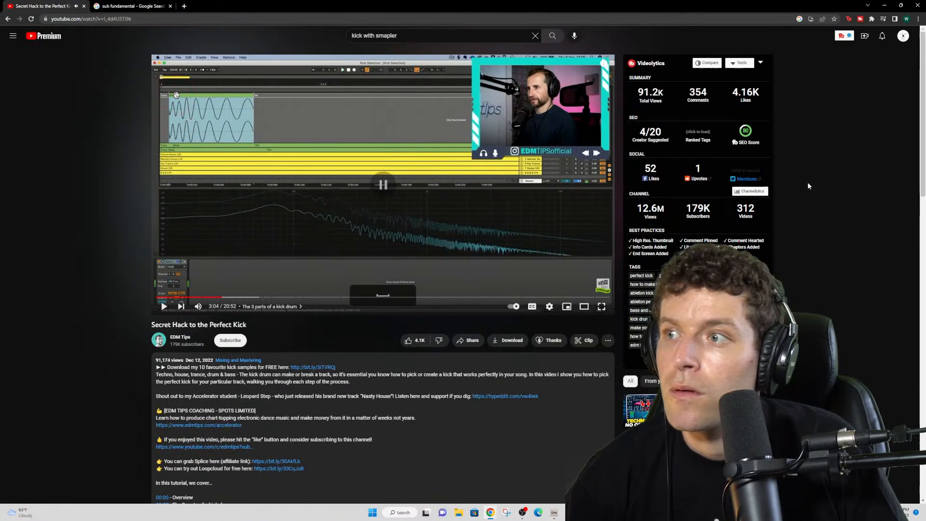
# - Return to Ableton Live, lengthen the first kick's body clip to about 0.117 s, and play it
pyautogui.click(554, 513)
pyautogui.click(298, 91)
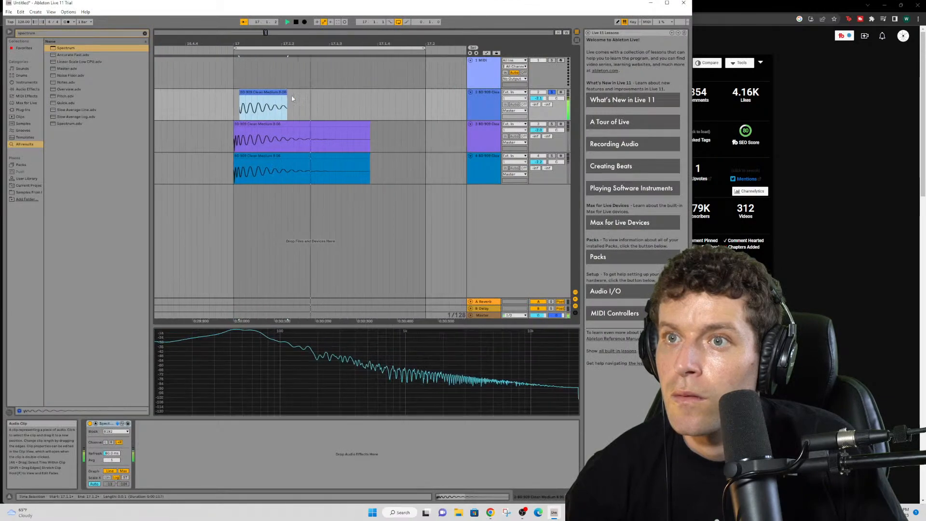
# - Switch to the YouTube tutorial and continue watching the explanation of the three parts of a kick drum
pyautogui.hotkey('alt', 'Tab')
pyautogui.click(396, 193)
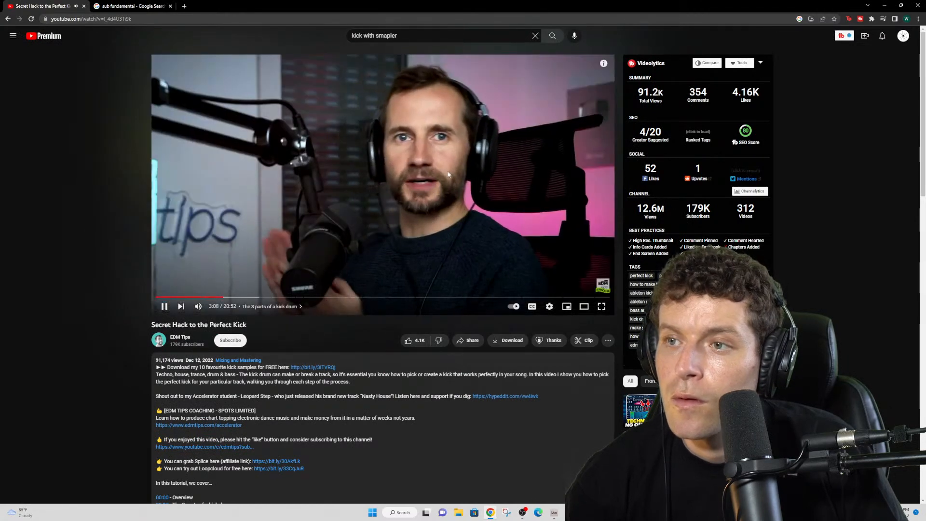
# - Watch the tutorial's explanation of the three parts of a kick drum and pause it at about 4:54
pyautogui.click(369, 179)
pyautogui.click(369, 177)
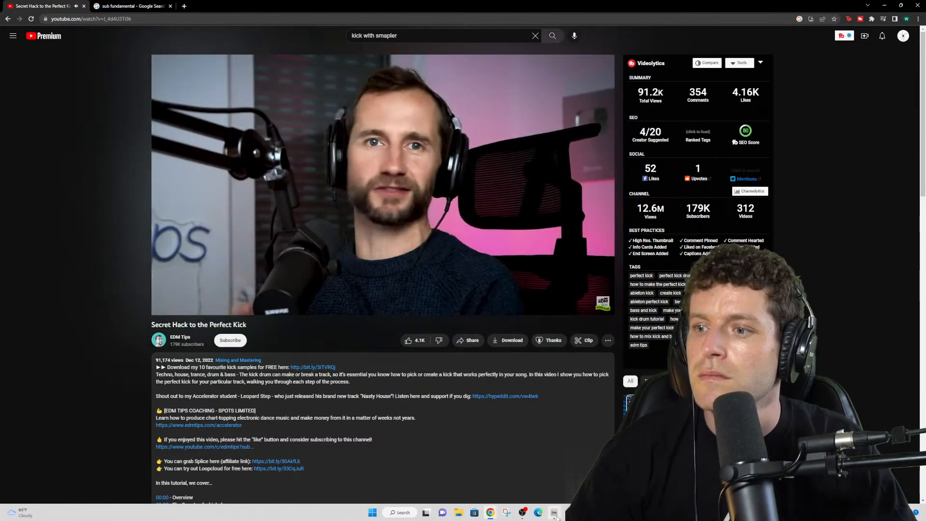
pyautogui.hotkey('alt', 'Tab')
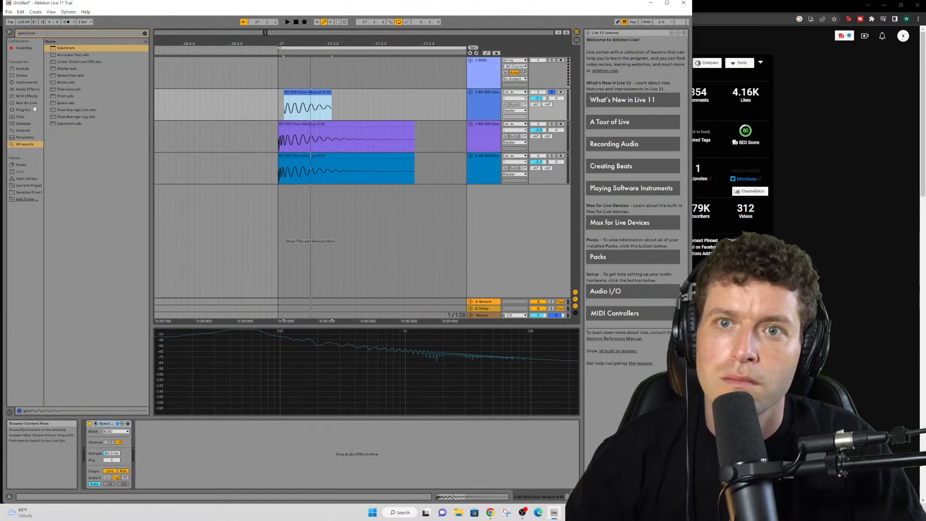
pyautogui.click(701, 120)
pyautogui.press('space')
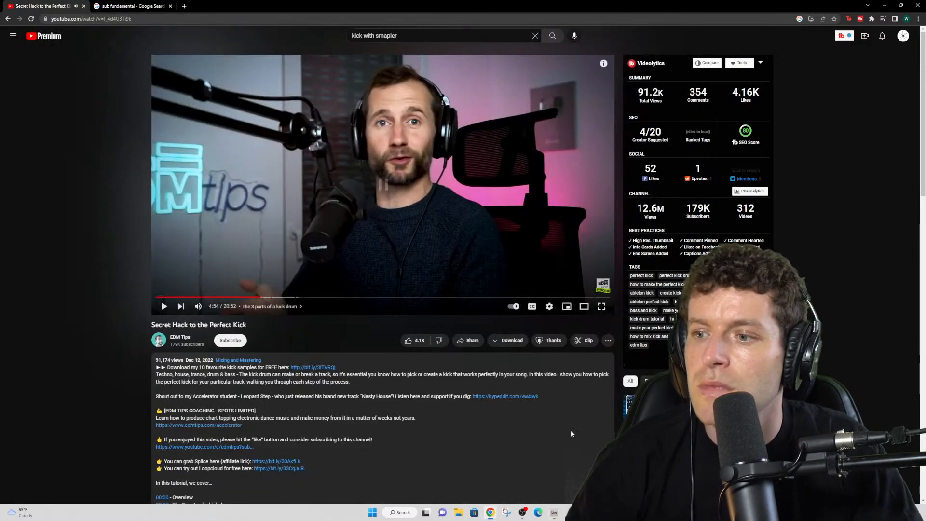
# - Return to Ableton Live, clear the browser search, and show the Kick samples in the Drums category
pyautogui.click(554, 514)
pyautogui.hotkey('ctrl', 'f')
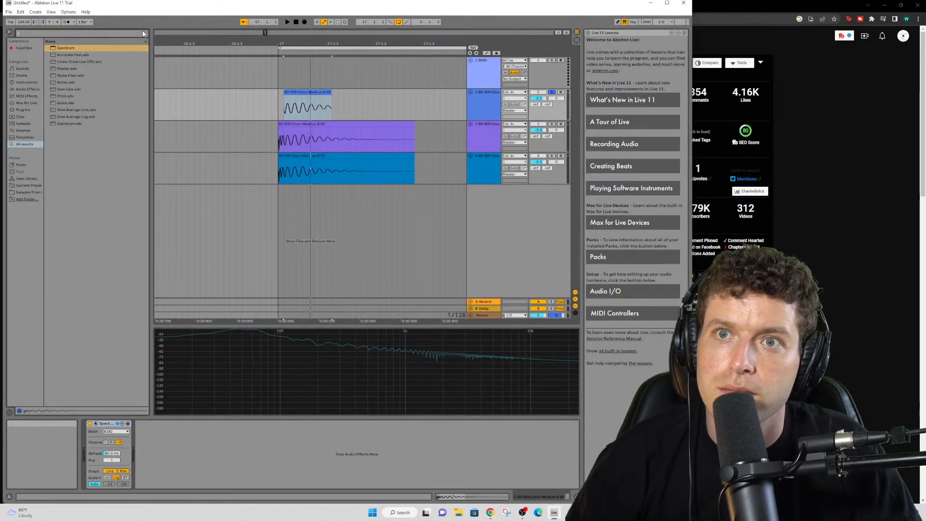
pyautogui.press('BackSpace')
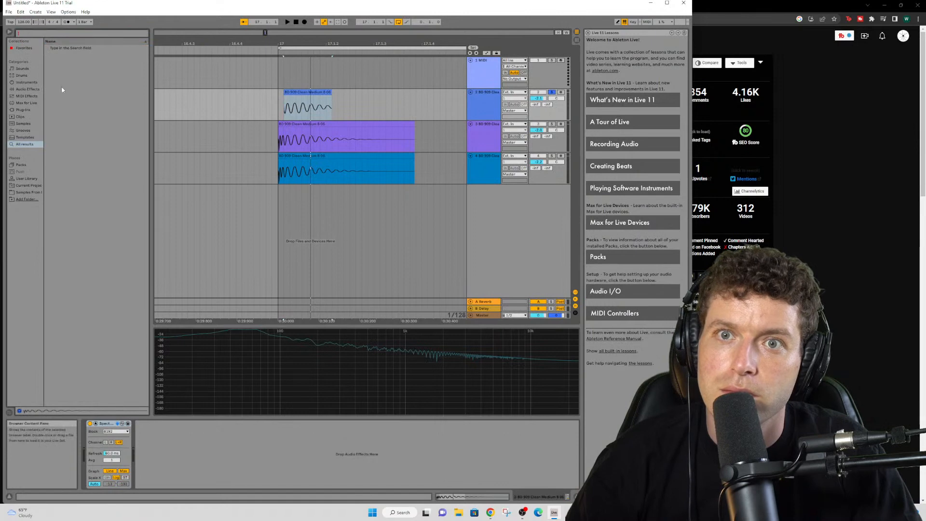
pyautogui.click(22, 82)
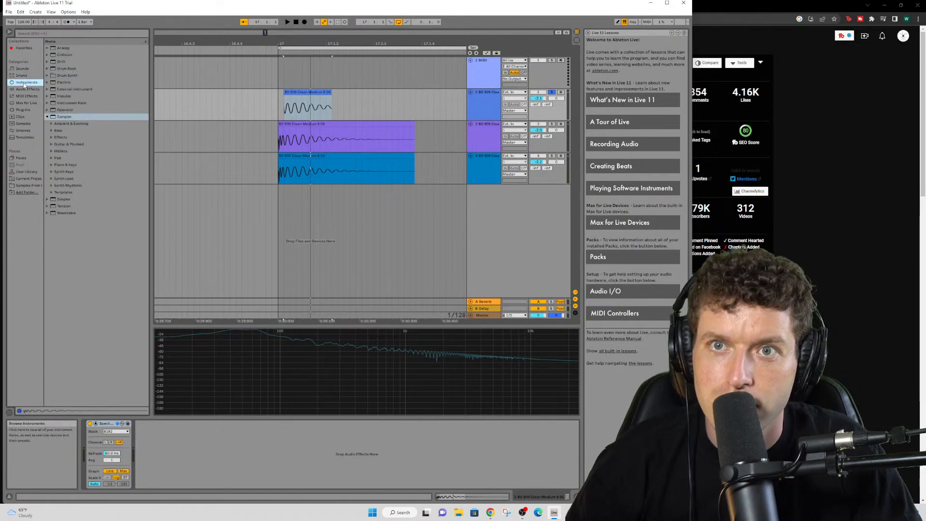
pyautogui.press('Up')
pyautogui.click(79, 87)
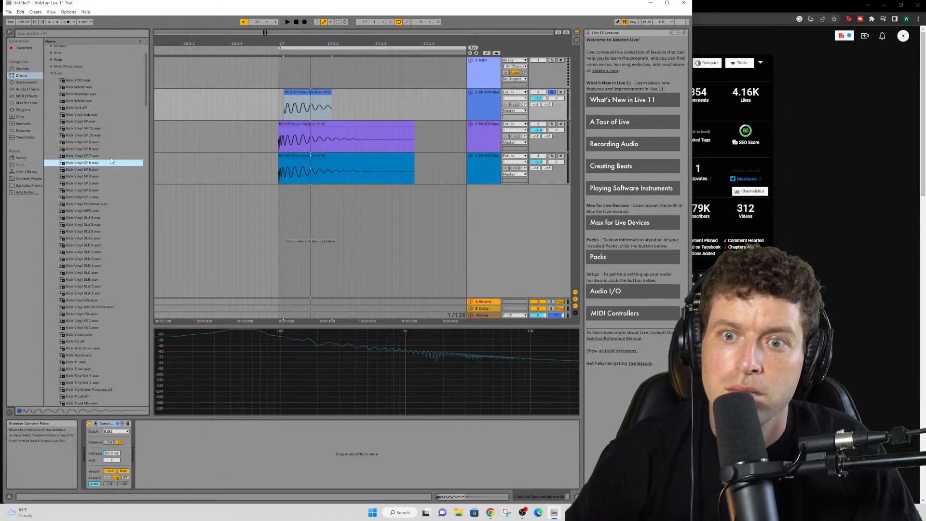
# - Audition the kick samples one after another, going down the list from the Kick Vinyl samples to the Kick Sub samples
pyautogui.press('Down')
pyautogui.press('Down')
pyautogui.press('Down')
pyautogui.press('Down')
pyautogui.press('Down')
pyautogui.press('Down')
pyautogui.press('Down')
pyautogui.press('Down')
pyautogui.press('Down')
pyautogui.press('Down')
pyautogui.press('Down')
pyautogui.press('Down')
pyautogui.press('Down')
pyautogui.press('Down')
pyautogui.press('Down')
pyautogui.press('Down')
pyautogui.press('Down')
pyautogui.press('Down')
pyautogui.press('Down')
pyautogui.press('Down')
pyautogui.press('Down')
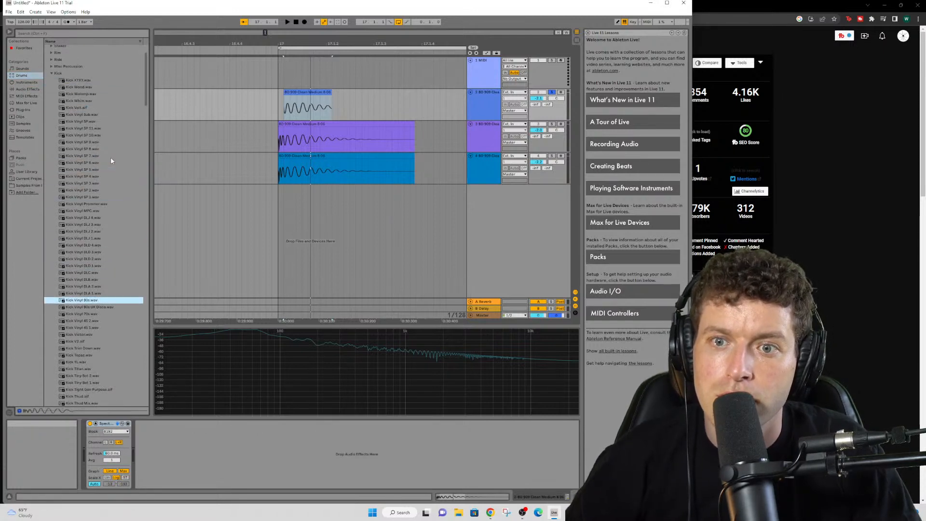
pyautogui.press('Down')
pyautogui.press('Down')
pyautogui.press('Down')
pyautogui.press('Down')
pyautogui.press('Down')
pyautogui.press('Down')
pyautogui.press('Down')
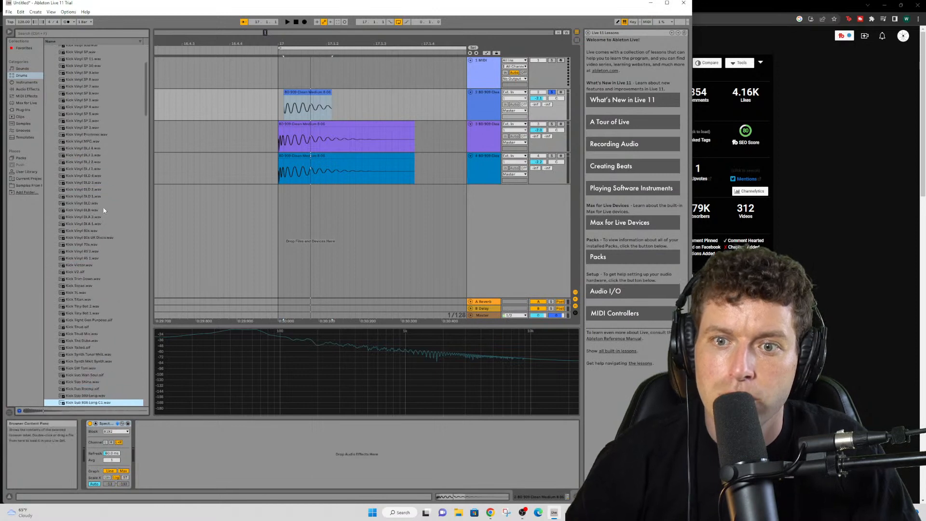
# - Audition the kick samples upward through the browser list as far as Kick Strong Build.wav
pyautogui.press('Up')
pyautogui.press('Up')
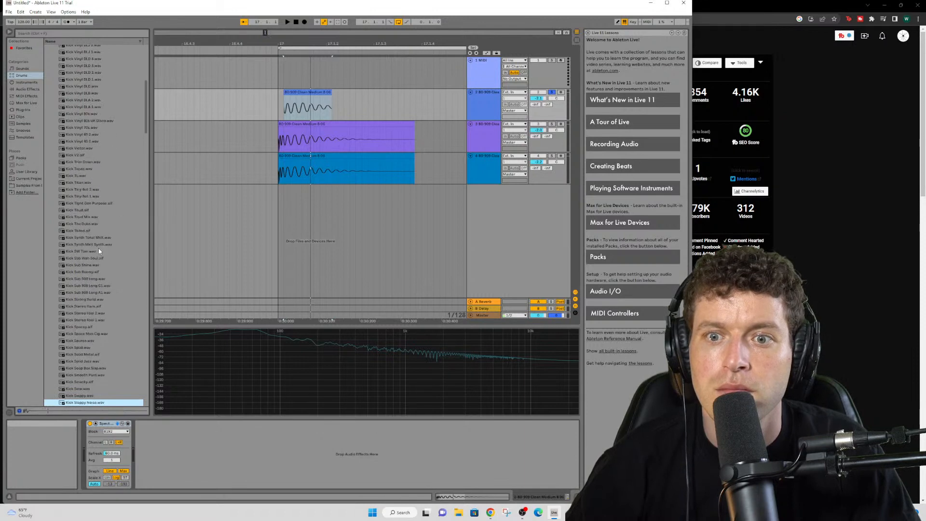
pyautogui.press('Up')
pyautogui.press('Up')
pyautogui.press('Up')
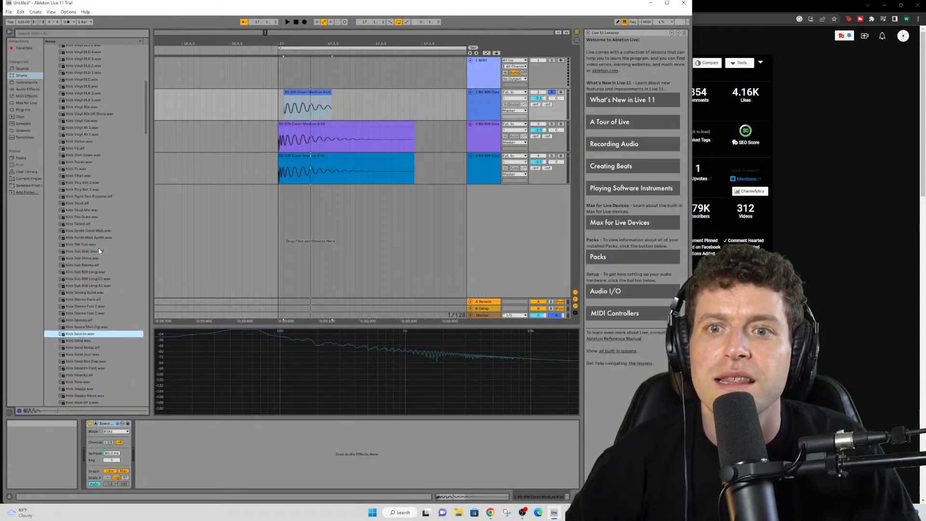
pyautogui.press('Up')
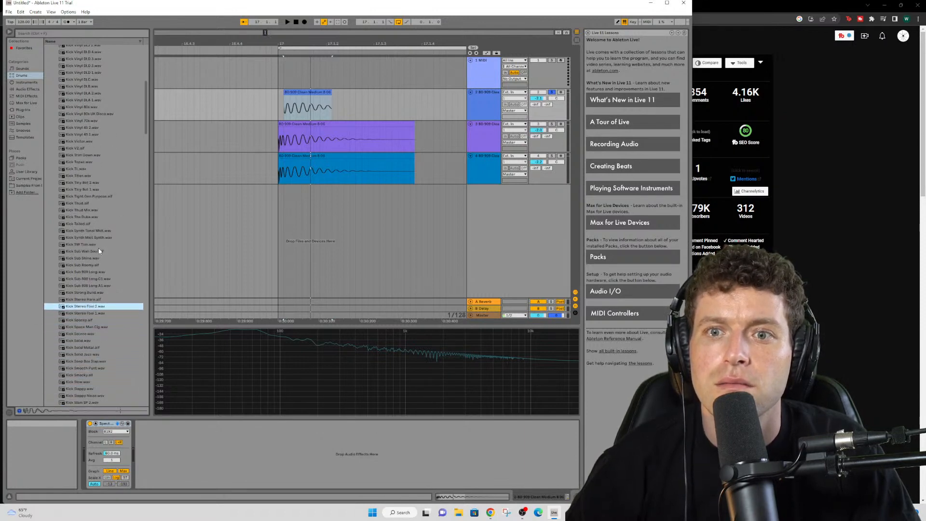
pyautogui.press('Up')
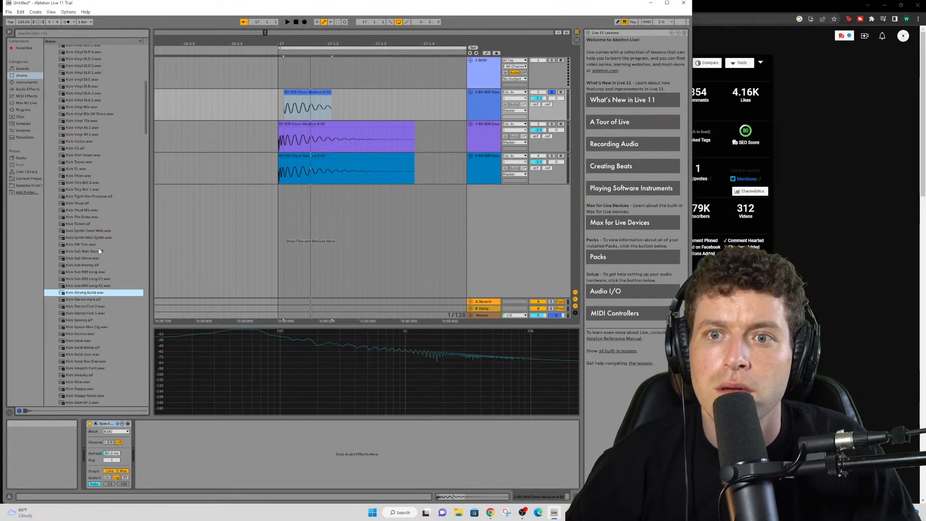
pyautogui.press('Down')
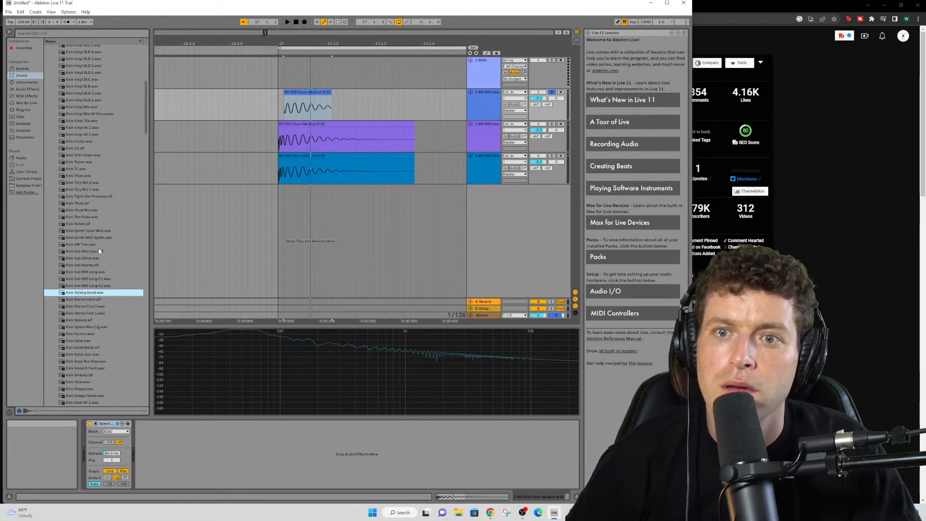
# - Add Kick Strong Build.wav to a new audio track at bar 17 and play it
pyautogui.moveTo(88, 295); pyautogui.dragTo(279, 218)
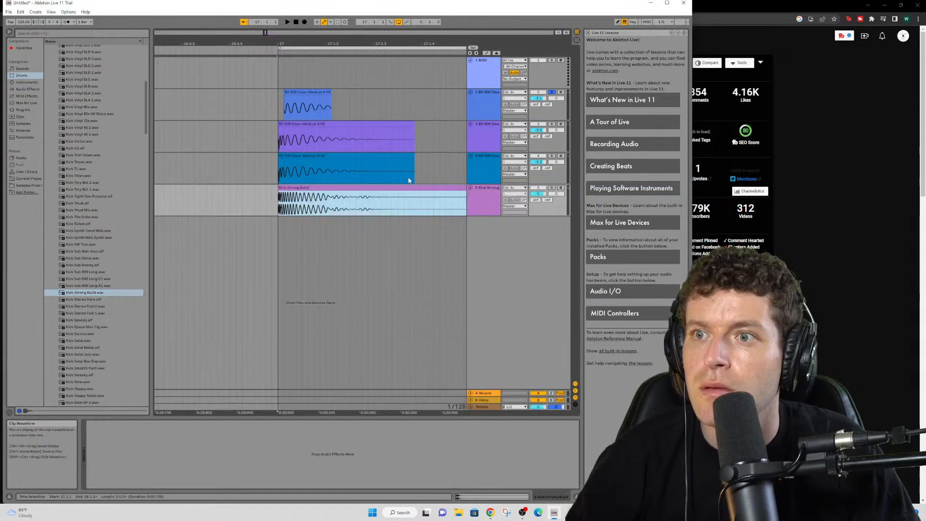
pyautogui.press('space')
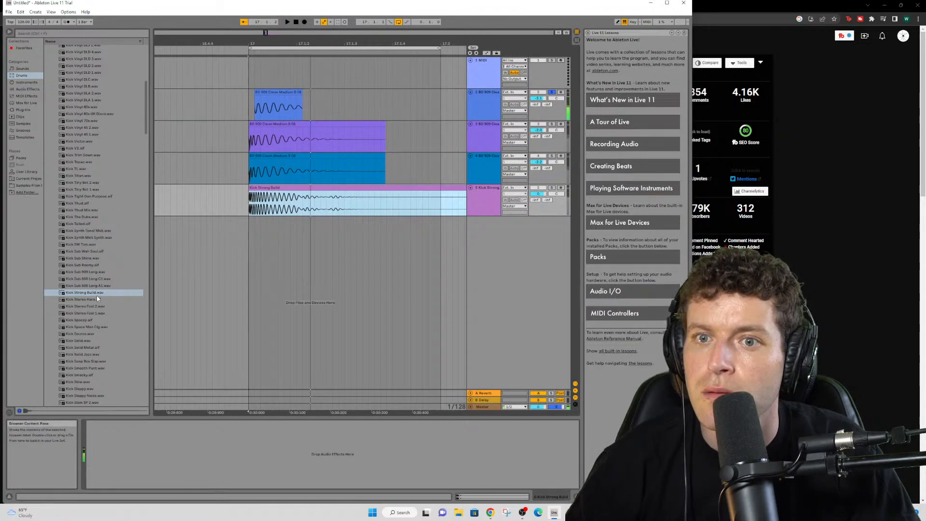
pyautogui.click(95, 295)
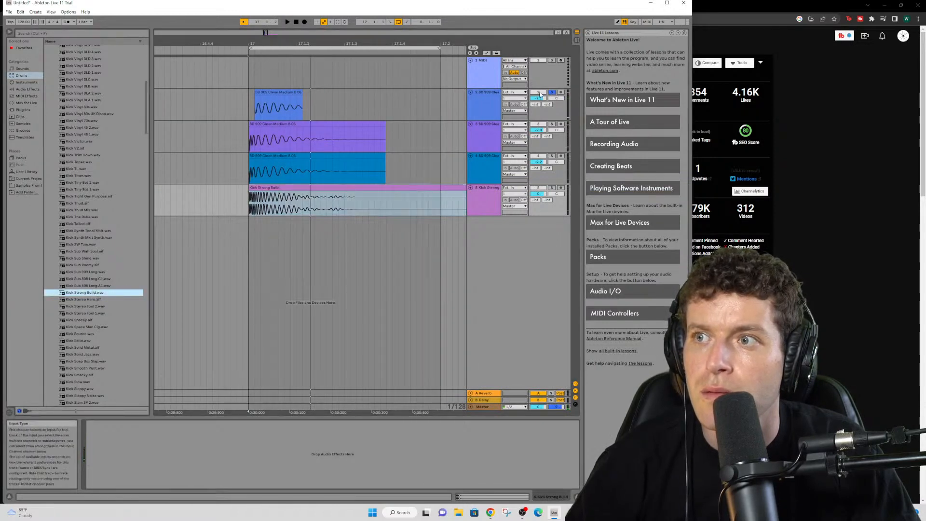
# - Unsolo the first 909 track, solo the Kick Strong Build track and select its clip
pyautogui.click(551, 92)
pyautogui.click(551, 188)
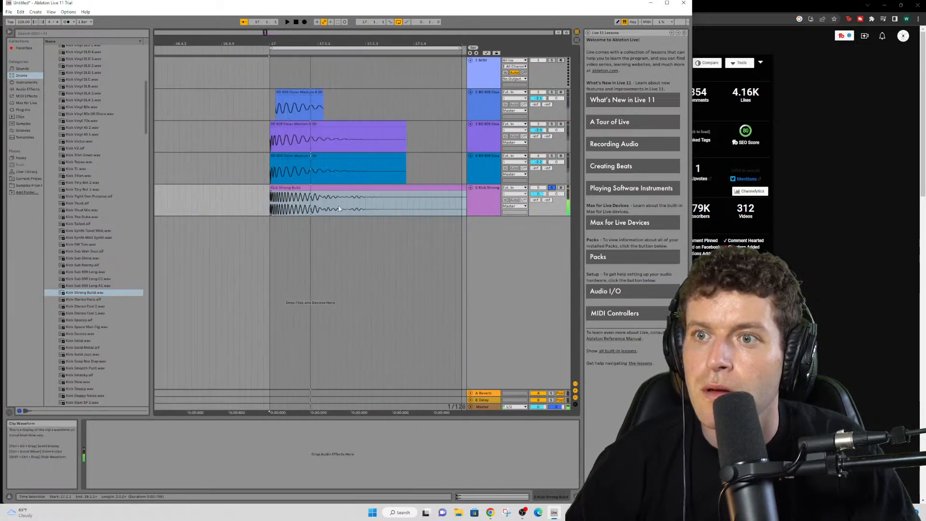
pyautogui.click(290, 198)
pyautogui.click(290, 188)
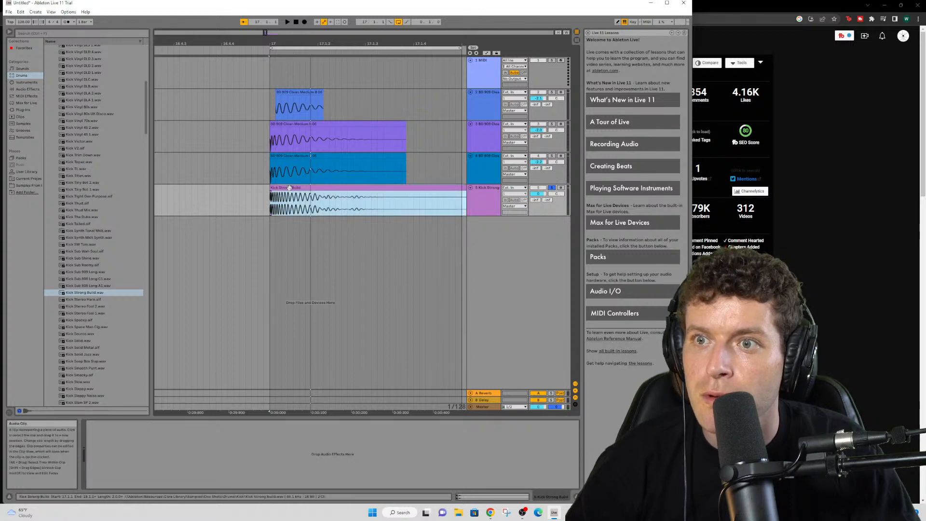
# - Split the Kick Strong Build clip right after its noisy attack transient, where the regular waveform begins
pyautogui.click(299, 80)
pyautogui.moveTo(293, 81); pyautogui.dragTo(286, 79)
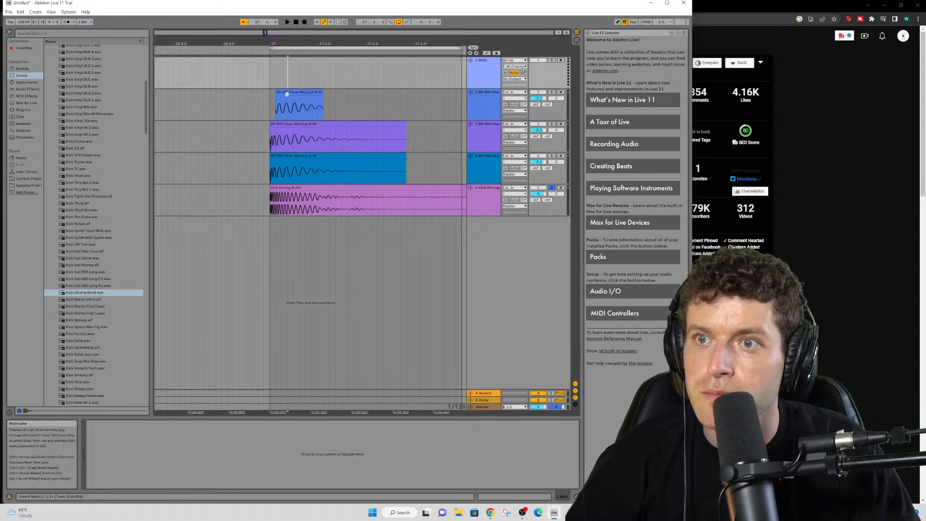
pyautogui.click(286, 197)
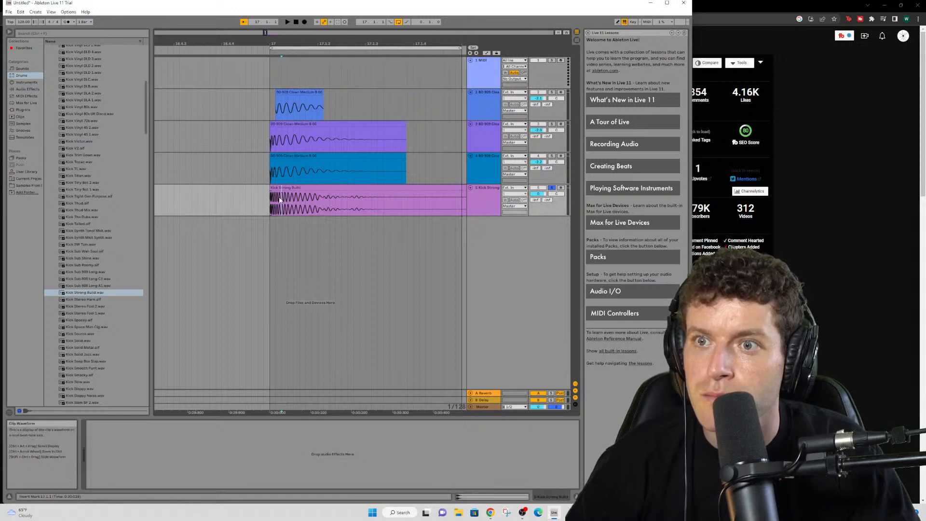
pyautogui.scroll(6, 286, 196)
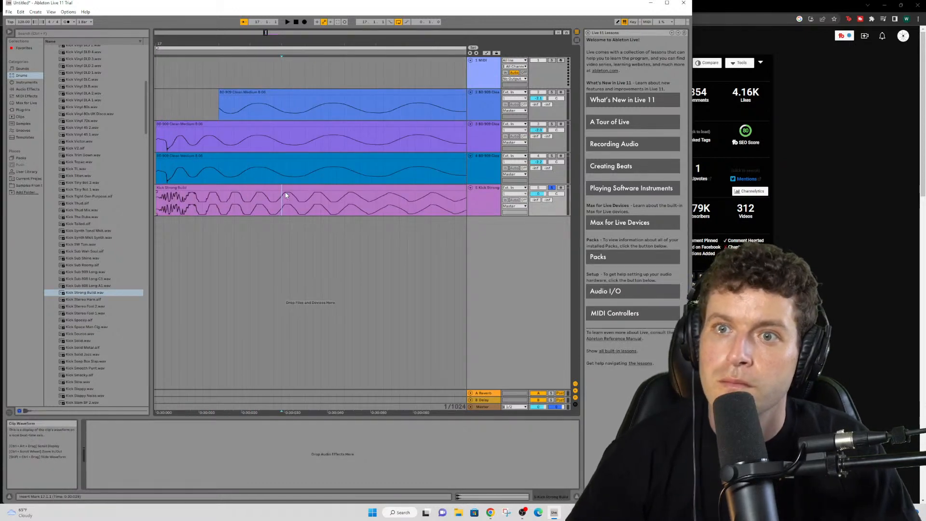
pyautogui.rightClick(195, 200)
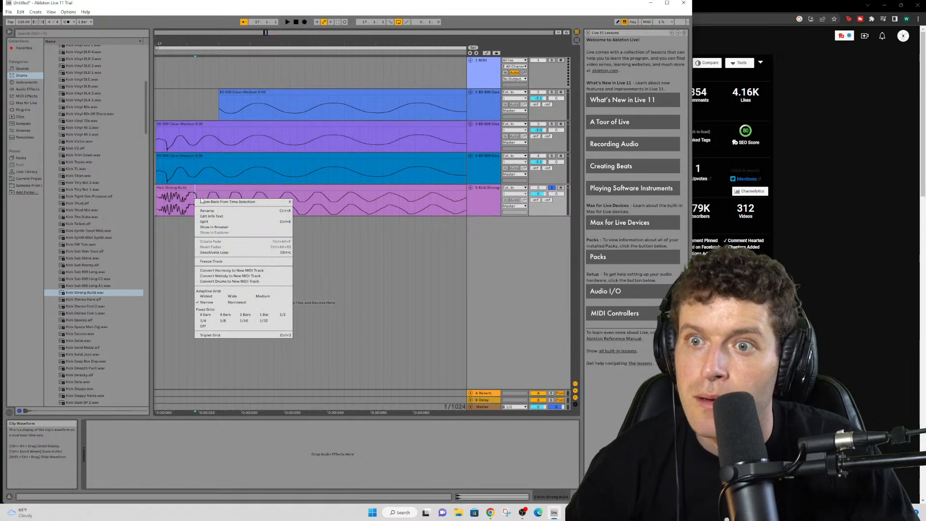
pyautogui.click(204, 221)
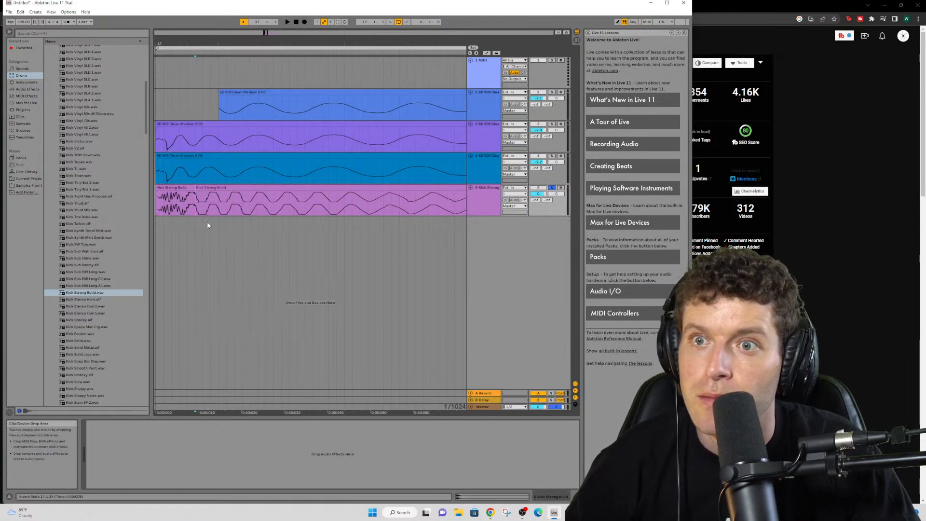
# - Split the Kick Strong Build clip again at 17.1.2, separating the body from the quieter tail
pyautogui.press('-')
pyautogui.press('-')
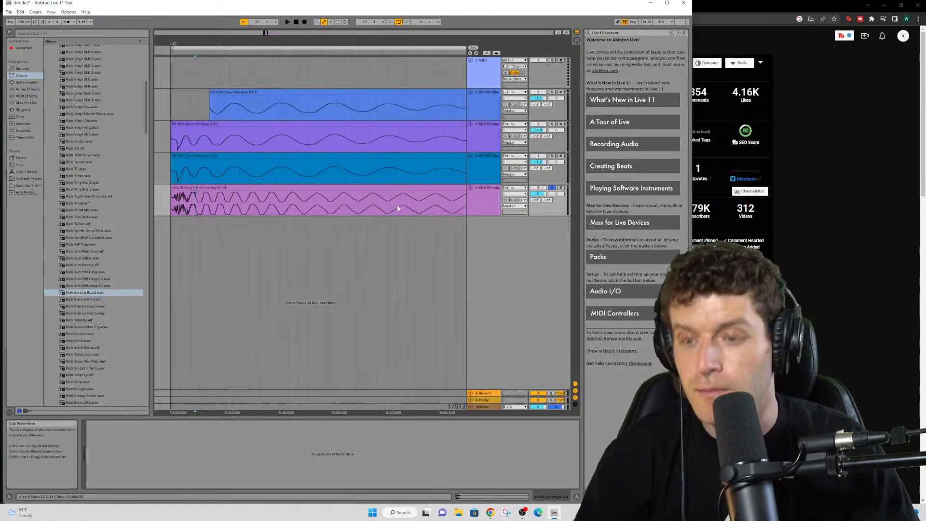
pyautogui.rightClick(308, 193)
pyautogui.click(320, 215)
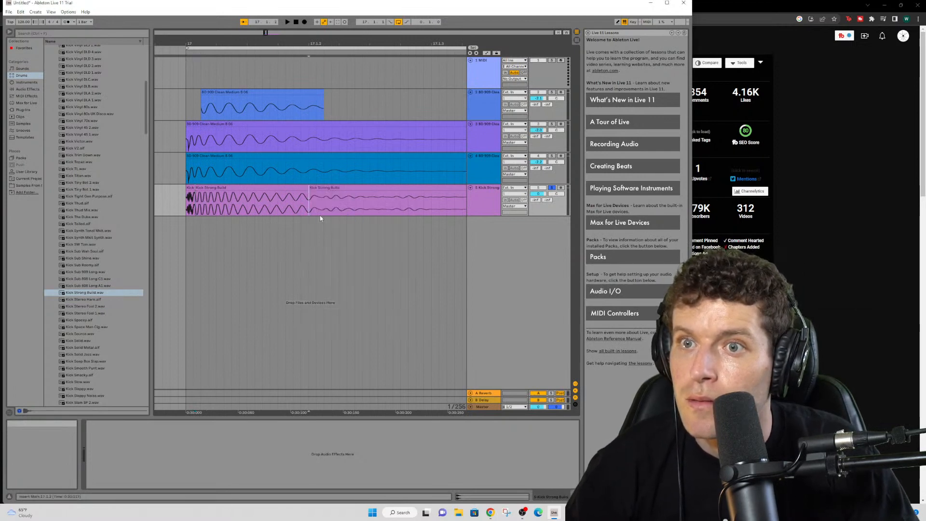
# - Deactivate the body and tail sections of the Kick Strong Build clip, leaving only the attack active
pyautogui.click(230, 189)
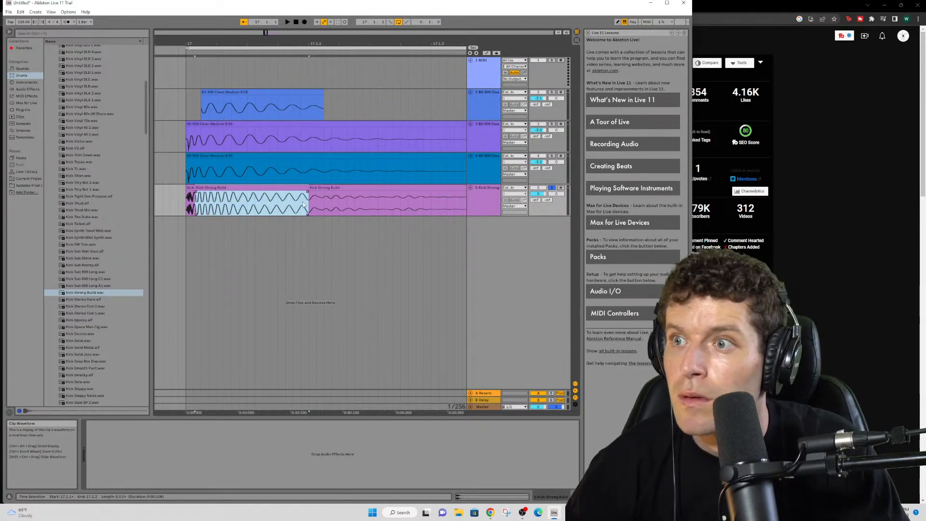
pyautogui.rightClick(265, 190)
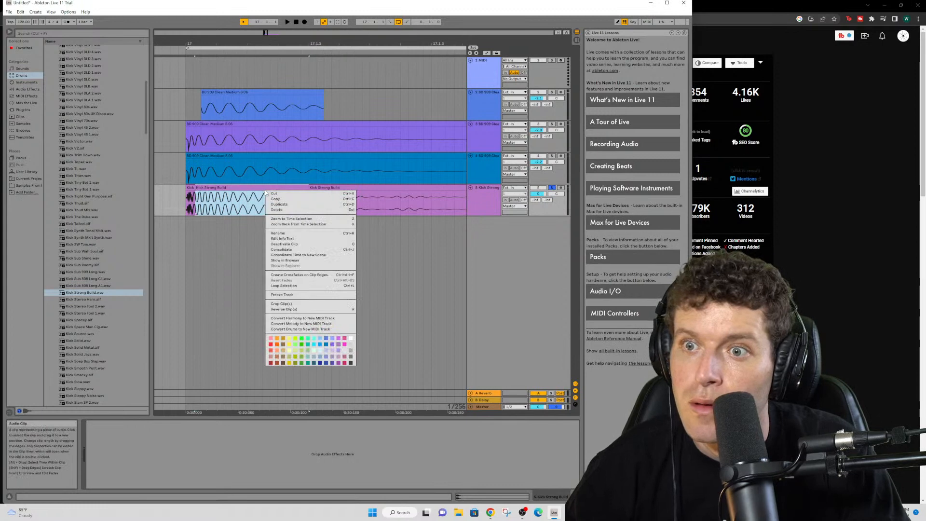
pyautogui.click(260, 188)
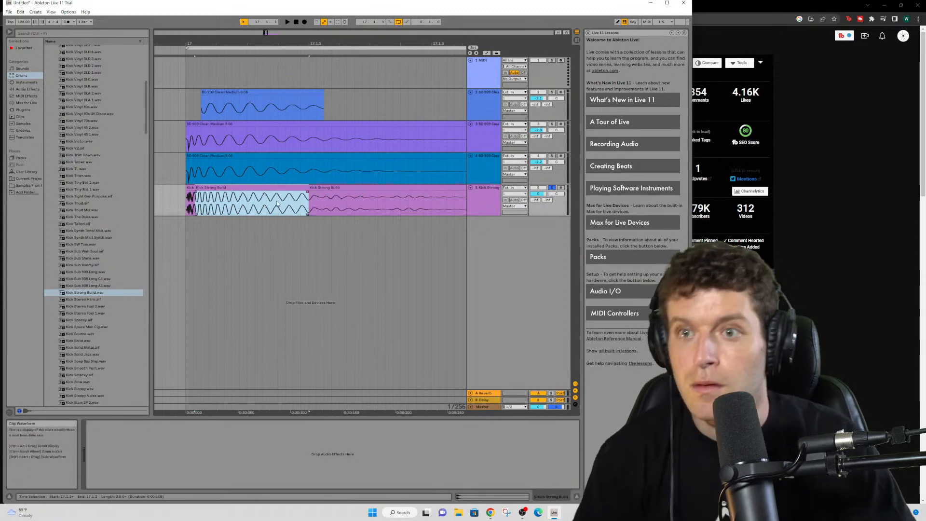
pyautogui.press('0')
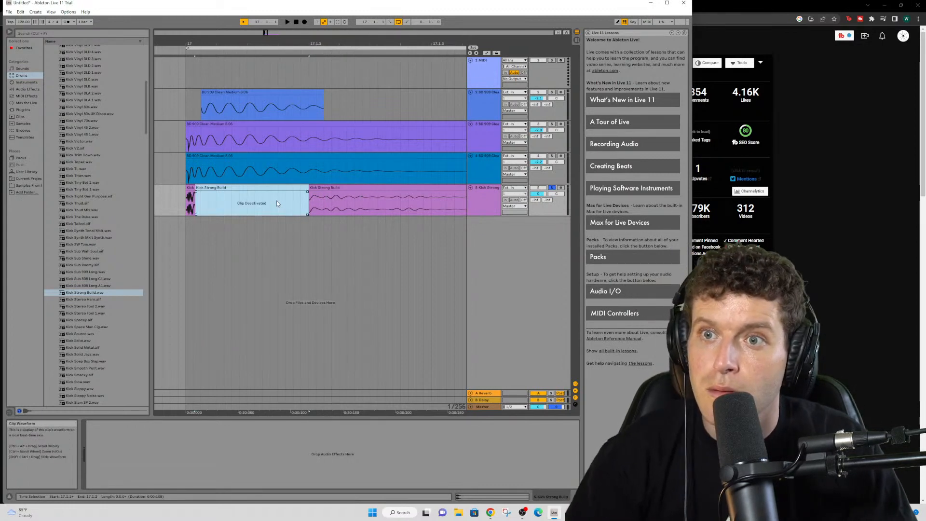
pyautogui.click(325, 190)
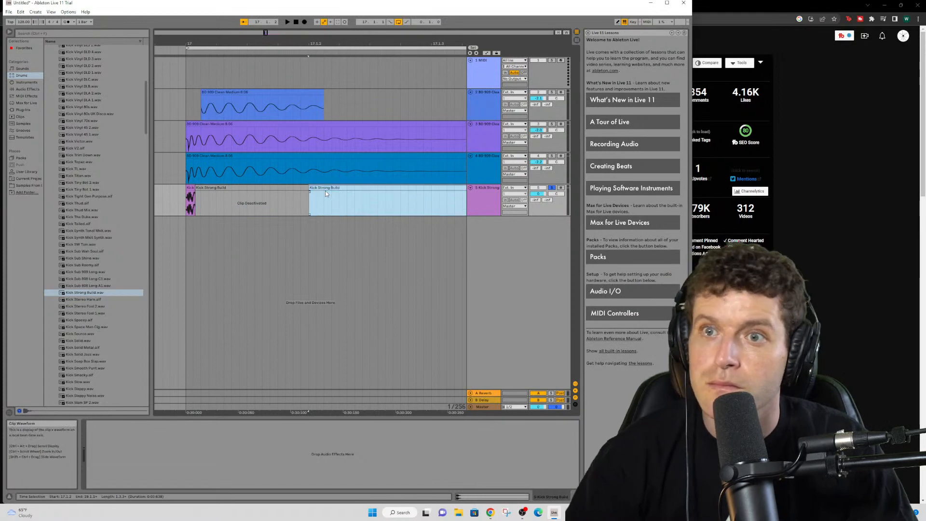
# - Play the short attack section of Kick Strong Build on its own
pyautogui.click(188, 202)
pyautogui.press('space')
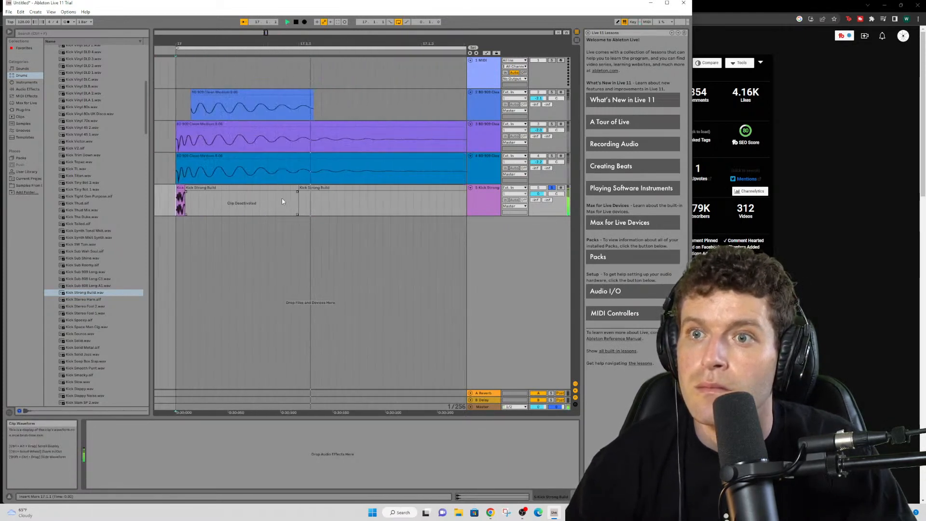
pyautogui.press('space')
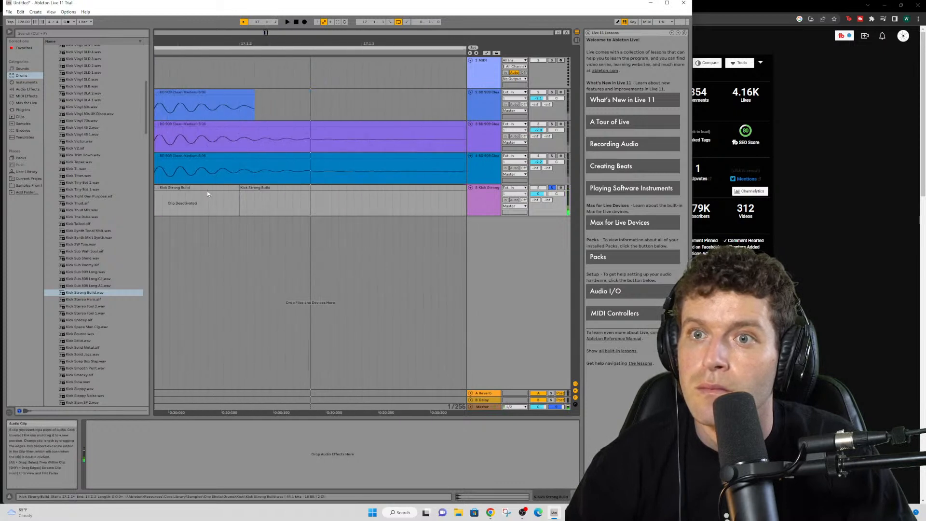
pyautogui.press('Left')
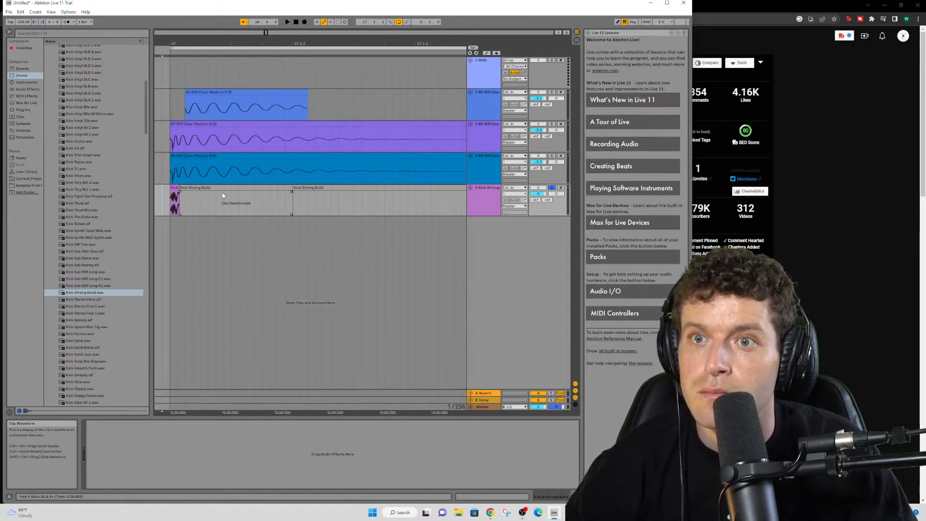
# - Deactivate the attack section of Kick Strong Build, reactivate the body section and play the body alone
pyautogui.click(212, 187)
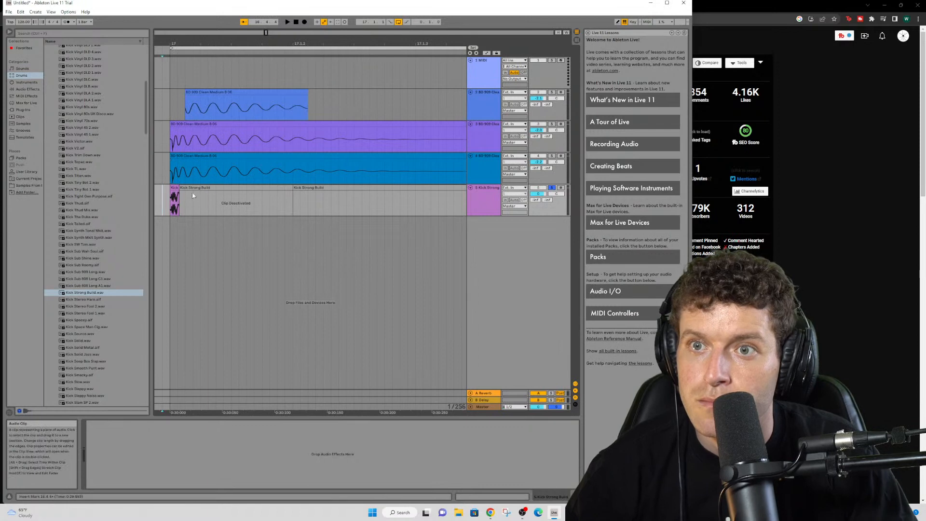
pyautogui.click(202, 187)
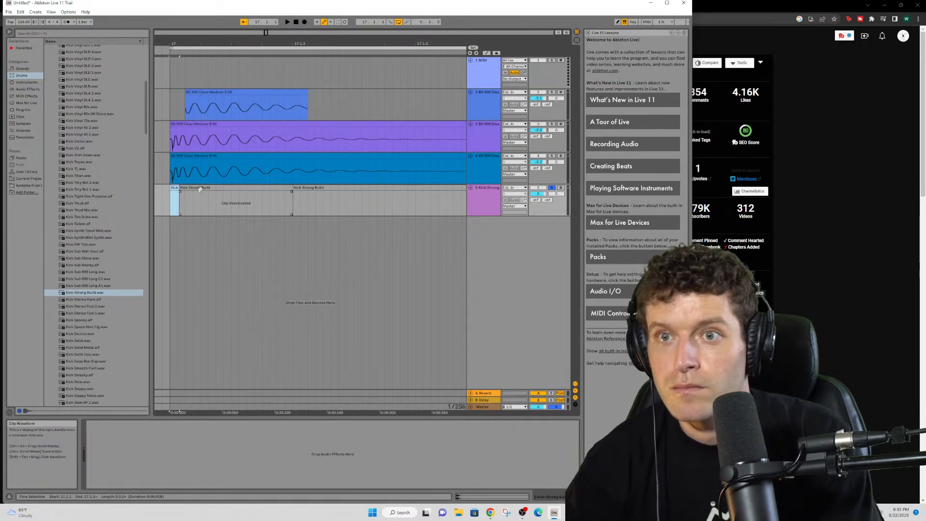
pyautogui.press('0')
pyautogui.press('space')
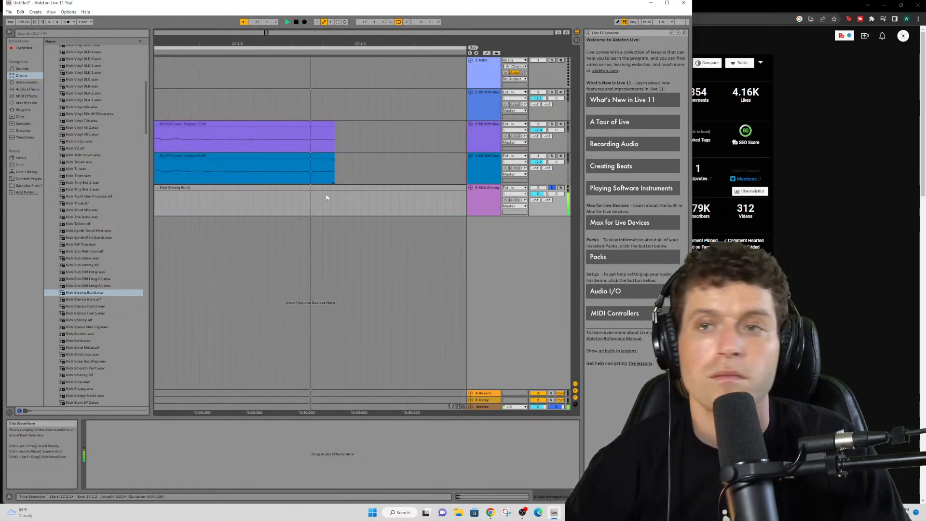
pyautogui.press('space')
# - Reactivate the tail section of Kick Strong Build and play the body and tail together
pyautogui.click(328, 187)
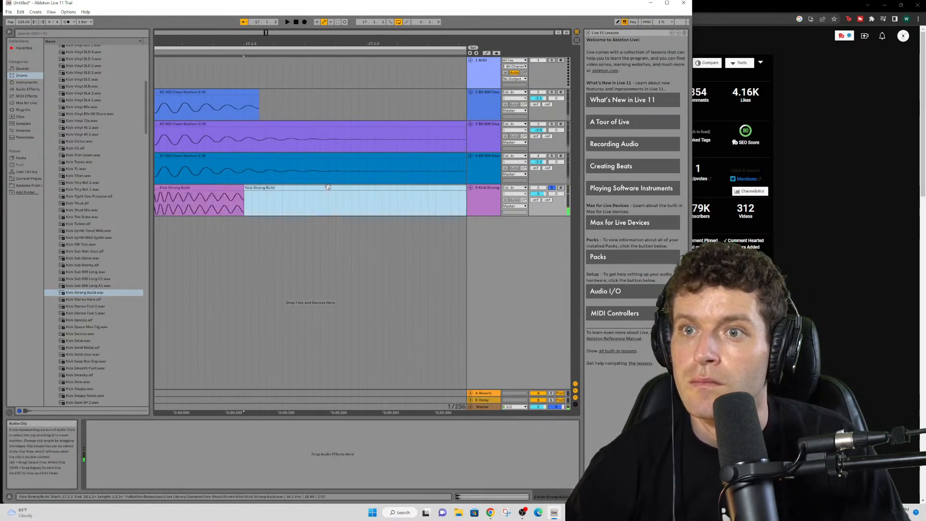
pyautogui.hscroll(-5, 314, 242)
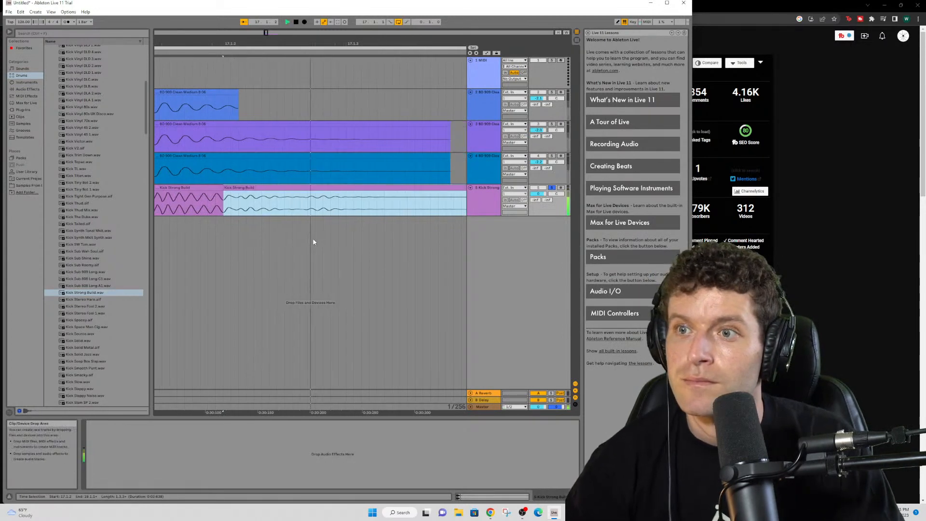
pyautogui.hscroll(3, 318, 210)
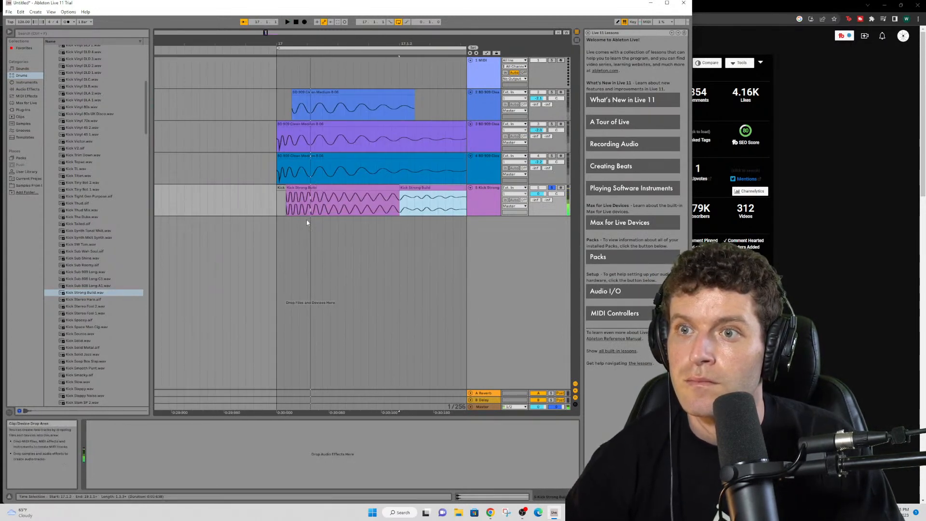
pyautogui.press('Up')
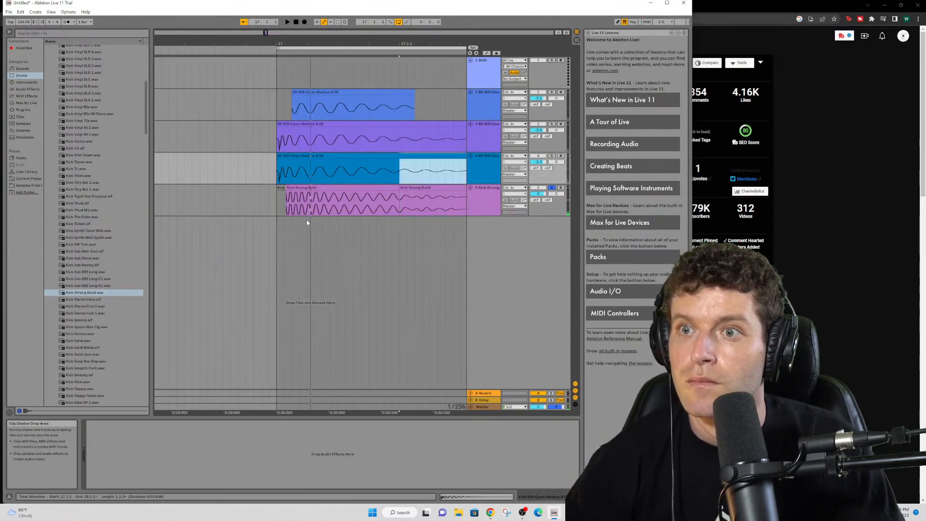
# - Deactivate the body section of Kick Strong Build and play only the tail
pyautogui.click(340, 188)
pyautogui.press('0')
pyautogui.press('space')
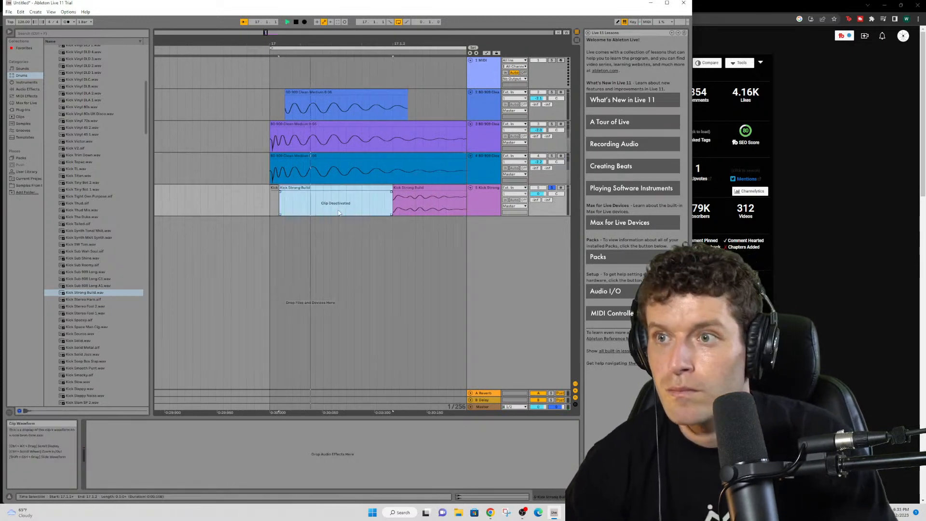
pyautogui.hscroll(6, 338, 213)
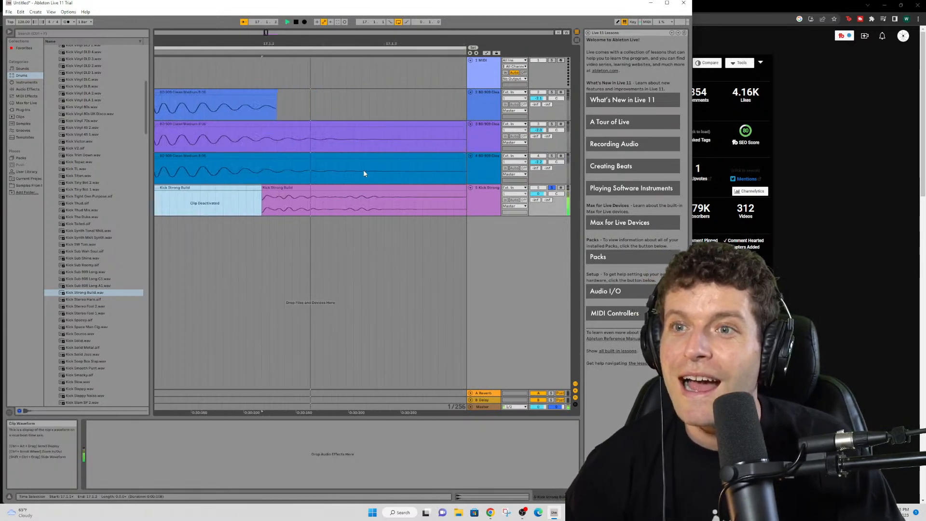
pyautogui.hscroll(12, 363, 173)
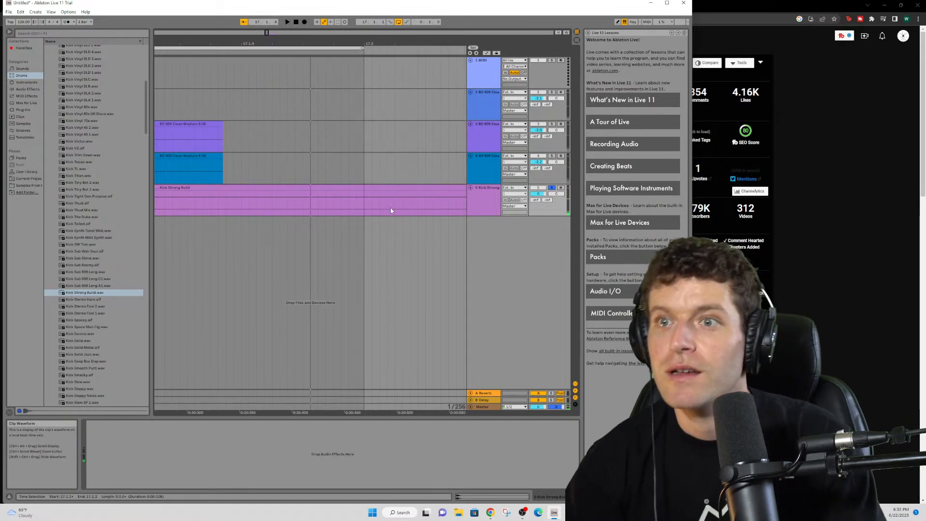
# - Nudge the body section of Kick Strong Build along the timeline and return it flush against the tail section
pyautogui.hscroll(-11, 390, 207)
pyautogui.hscroll(3, 375, 189)
pyautogui.hscroll(-3, 384, 188)
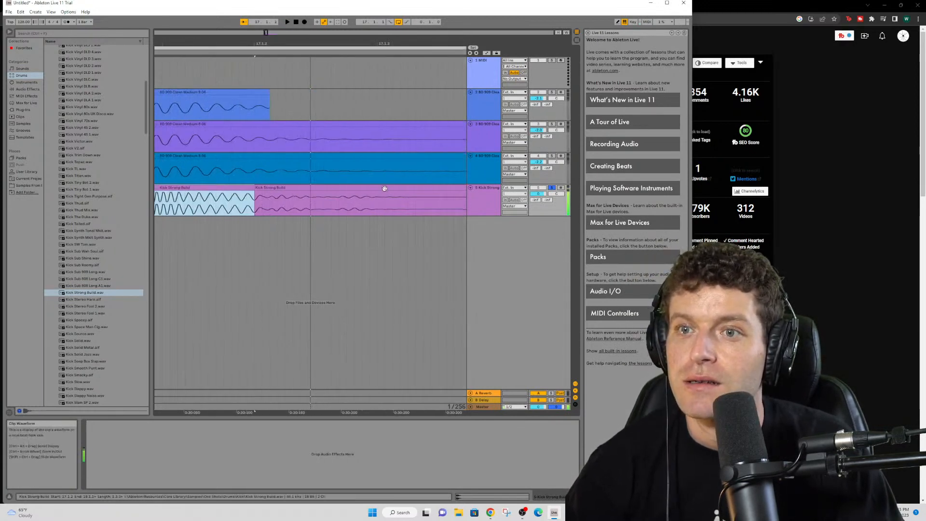
pyautogui.press('Up')
pyautogui.press('Down')
pyautogui.hscroll(-2, 384, 189)
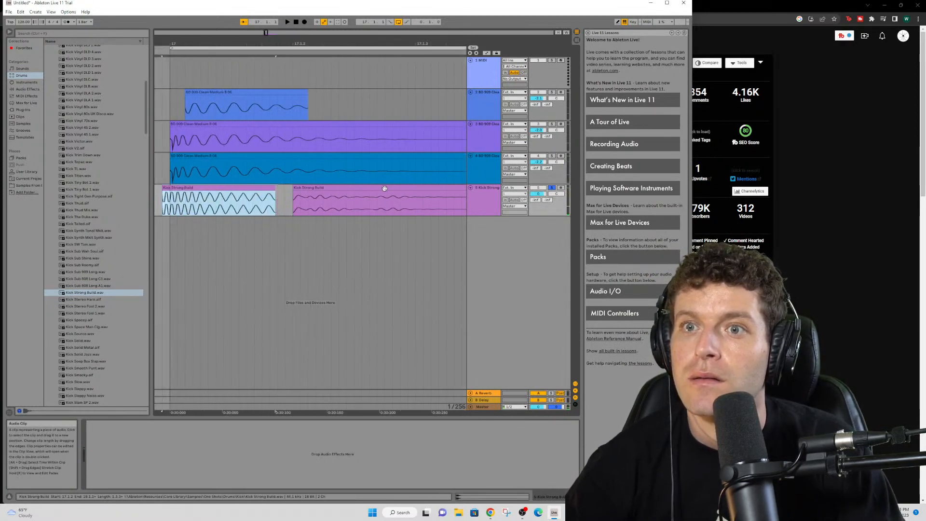
pyautogui.press('Right')
pyautogui.press('Right')
pyautogui.press('Left')
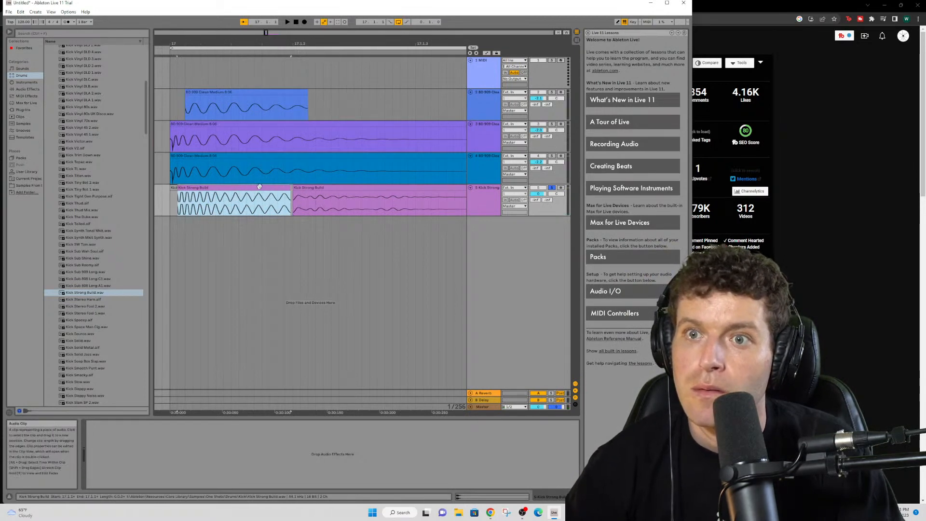
pyautogui.press('Right')
# - Reactivate the body and attack sections of Kick Strong Build and play the complete kick
pyautogui.press('0')
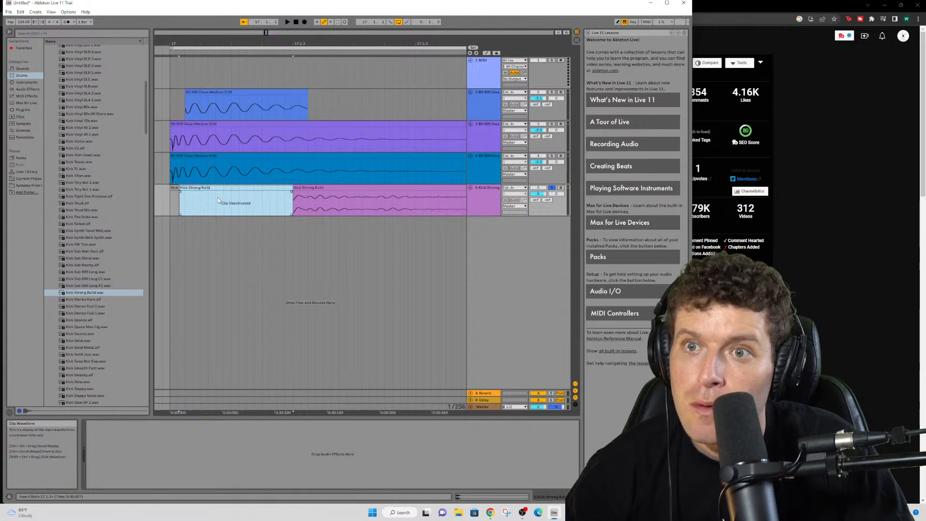
pyautogui.click(249, 190)
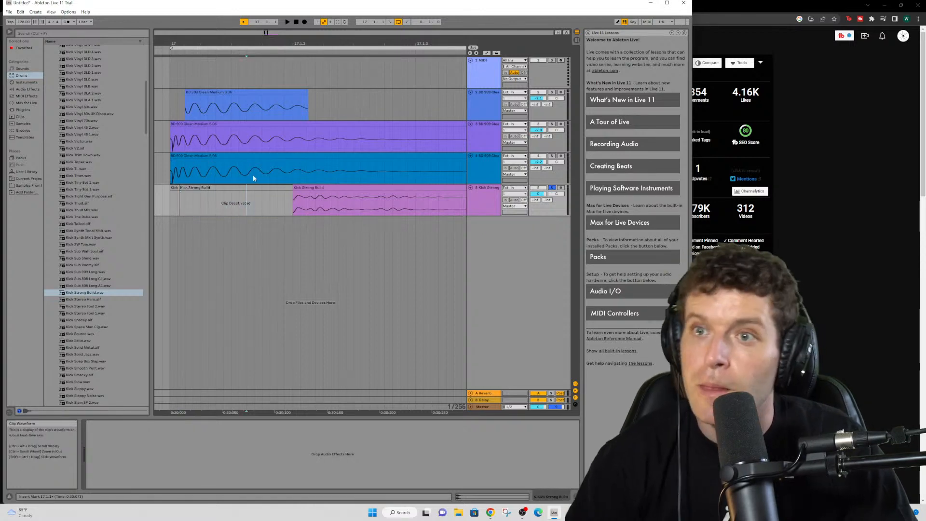
pyautogui.click(247, 187)
pyautogui.press('0')
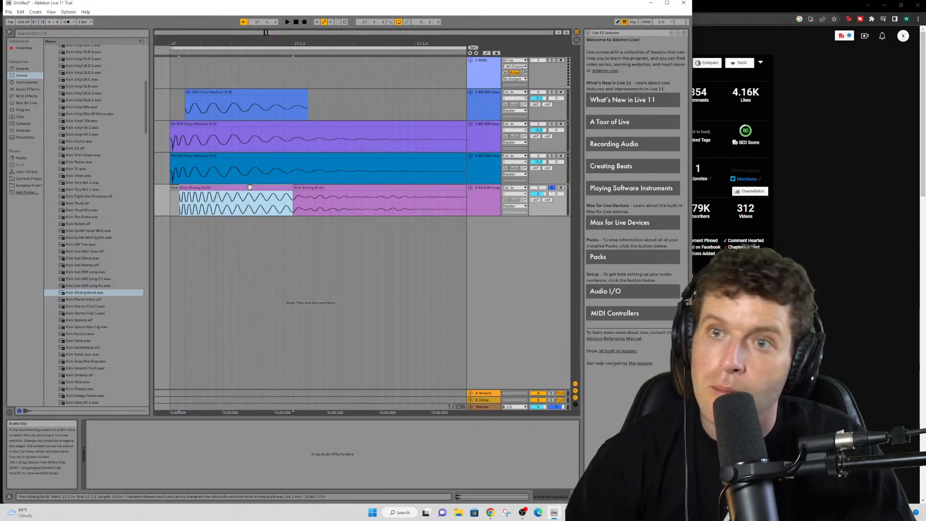
pyautogui.click(177, 191)
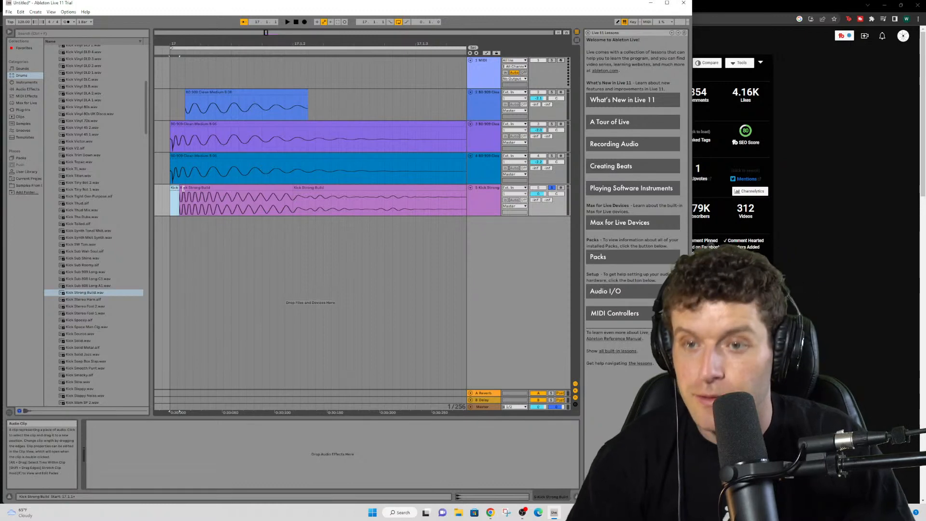
pyautogui.press('space')
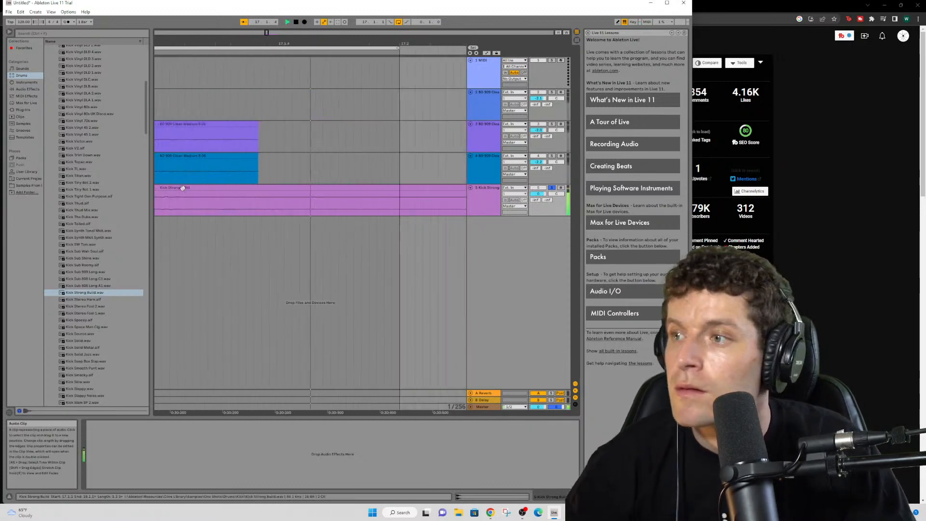
# - Switch to the Secret Hack to the Perfect Kick video in the browser, pause it and rewind to 6:26
pyautogui.click(814, 186)
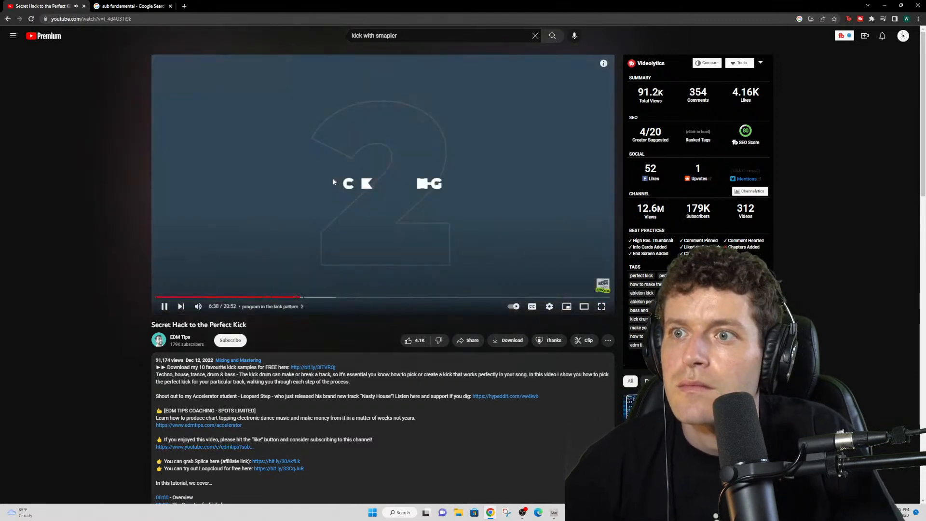
pyautogui.click(361, 158)
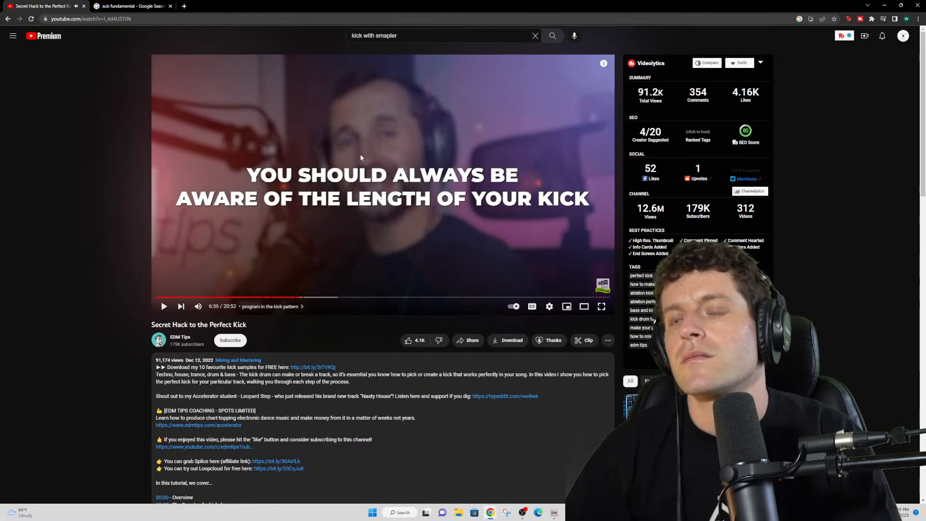
pyautogui.press('Left')
pyautogui.press('Left')
pyautogui.press('Left')
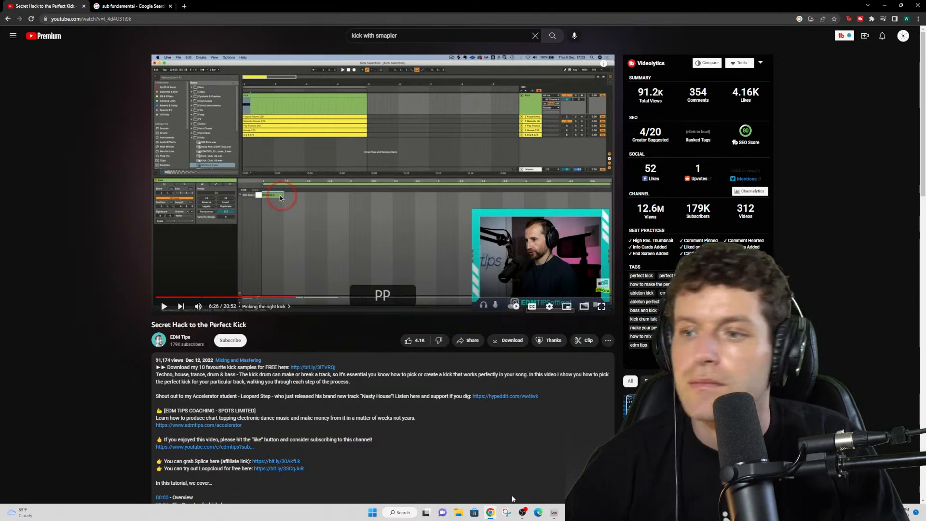
# - Switch back to Ableton Live and delete the four audio tracks holding kick samples, keeping only the MIDI track
pyautogui.click(553, 512)
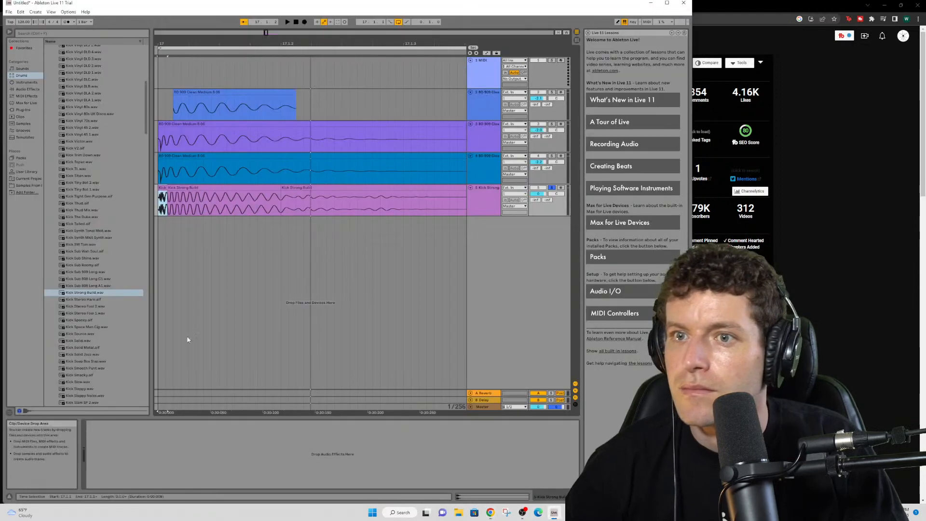
pyautogui.click(481, 191)
pyautogui.press('Delete')
pyautogui.press('Delete')
pyautogui.press('Delete')
pyautogui.press('Delete')
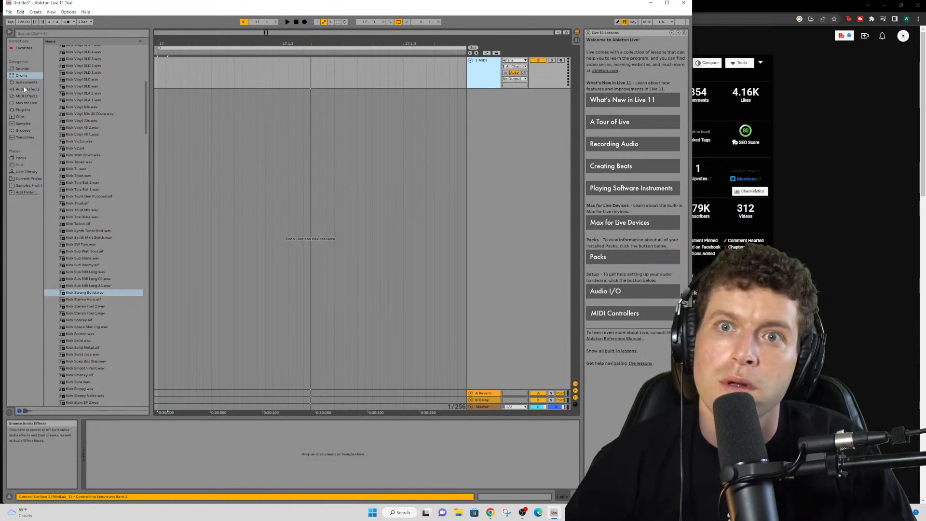
# - Find Sampler among the built-in instruments and load it onto the MIDI track
pyautogui.click(24, 126)
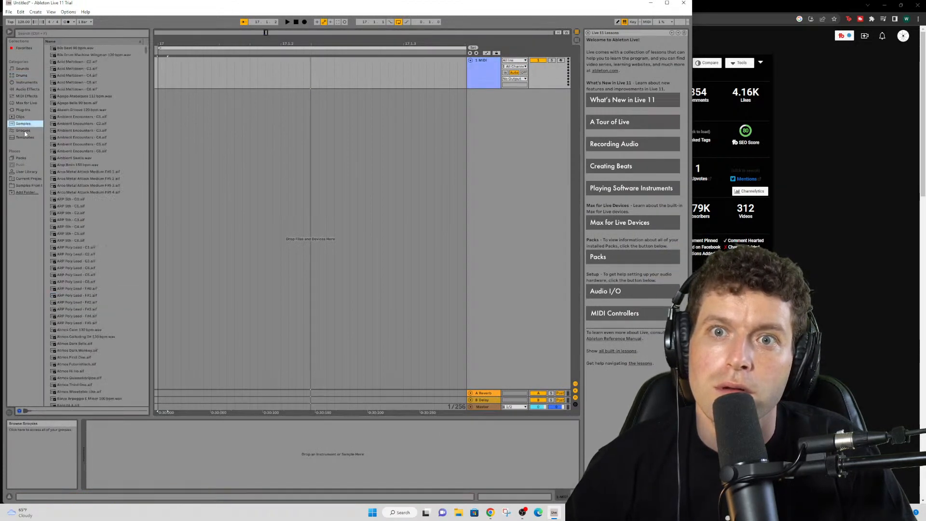
pyautogui.click(27, 95)
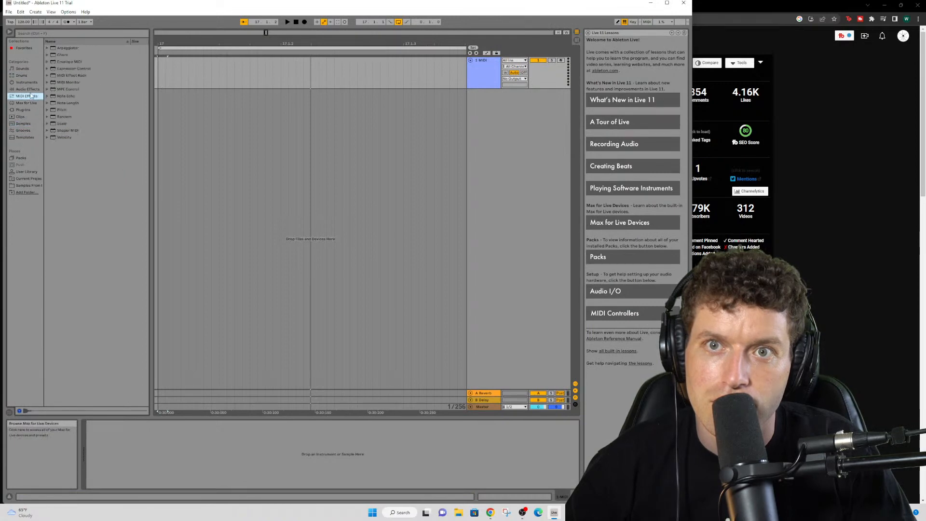
pyautogui.click(29, 83)
pyautogui.moveTo(54, 118); pyautogui.dragTo(475, 70)
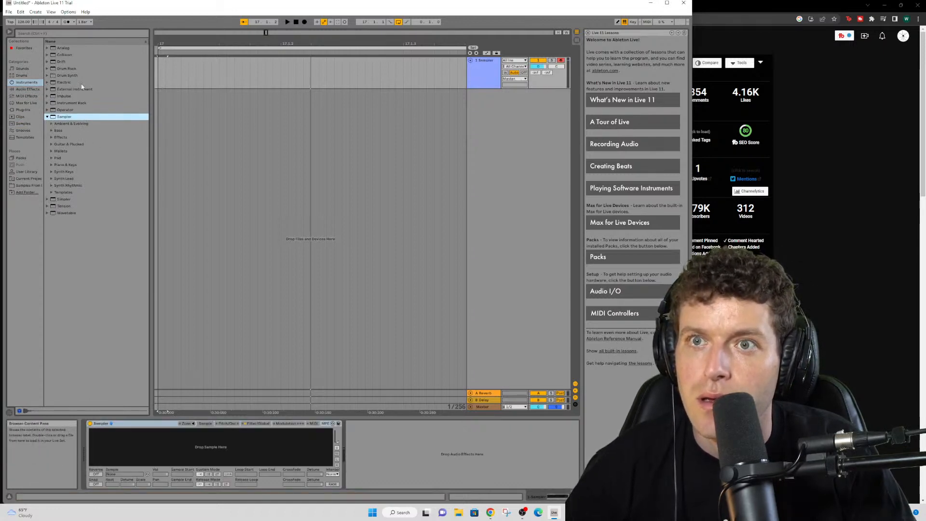
# - Insert an empty one-beat MIDI clip at bar 17 on the Sampler track
pyautogui.click(159, 68)
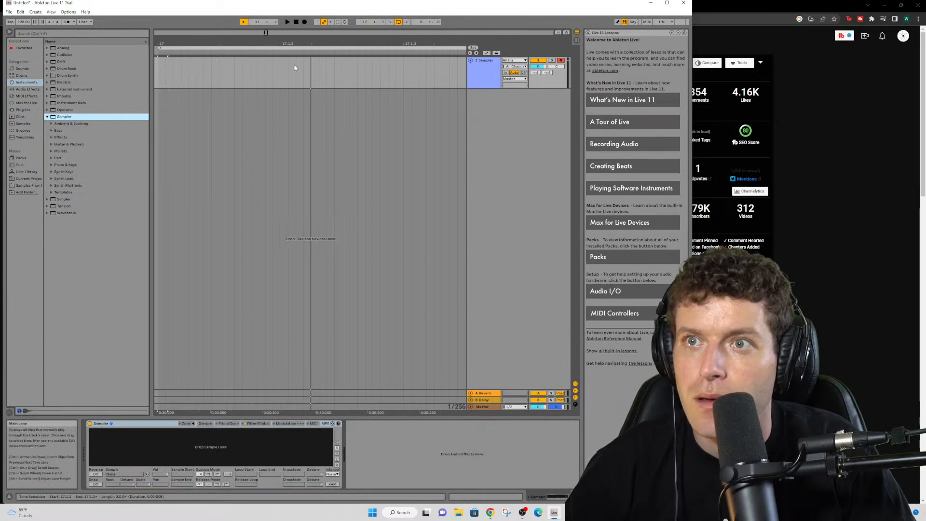
pyautogui.moveTo(159, 62); pyautogui.dragTo(377, 57)
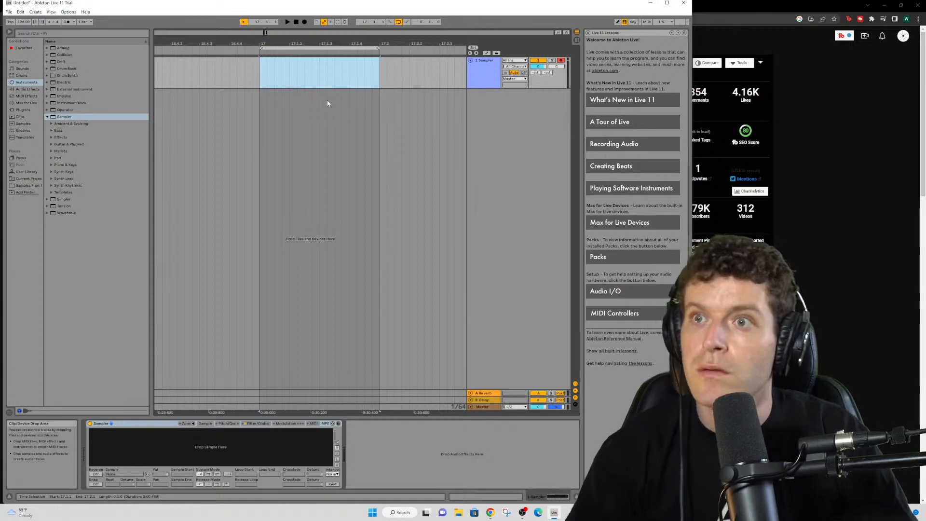
pyautogui.hotkey('ctrl', 'shift', 'm')
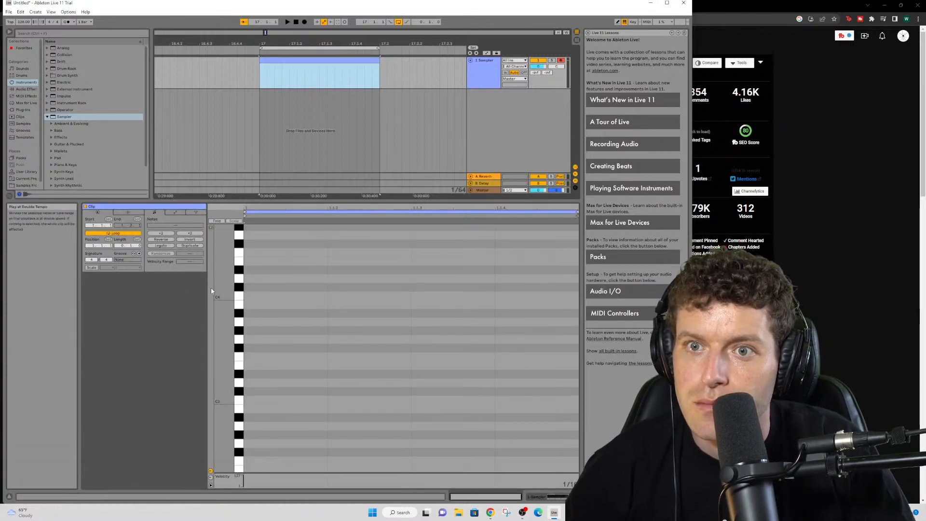
# - Browse the instrument and drum library and load an empty Drum Rack onto the MIDI track in place of Sampler
pyautogui.click(48, 103)
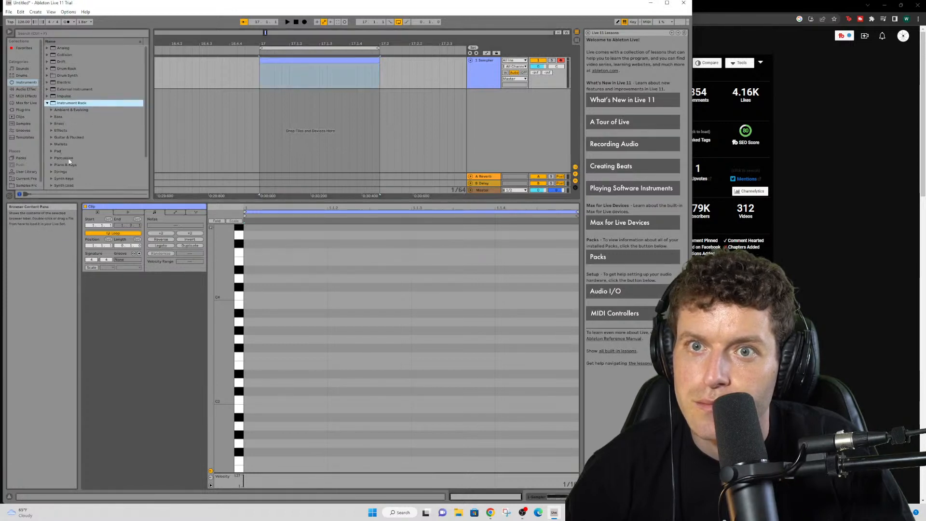
pyautogui.scroll(-1, 72, 164)
pyautogui.click(21, 75)
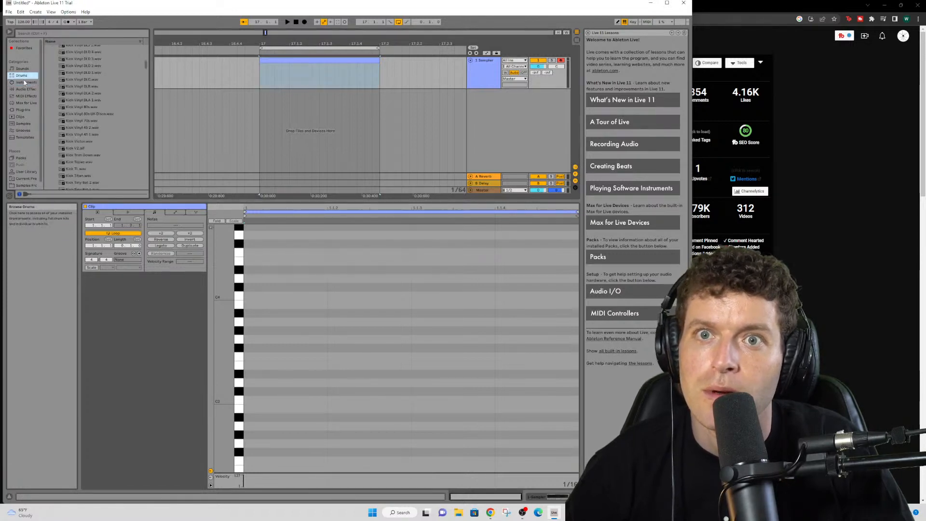
pyautogui.scroll(-3, 85, 107)
pyautogui.scroll(8, 84, 107)
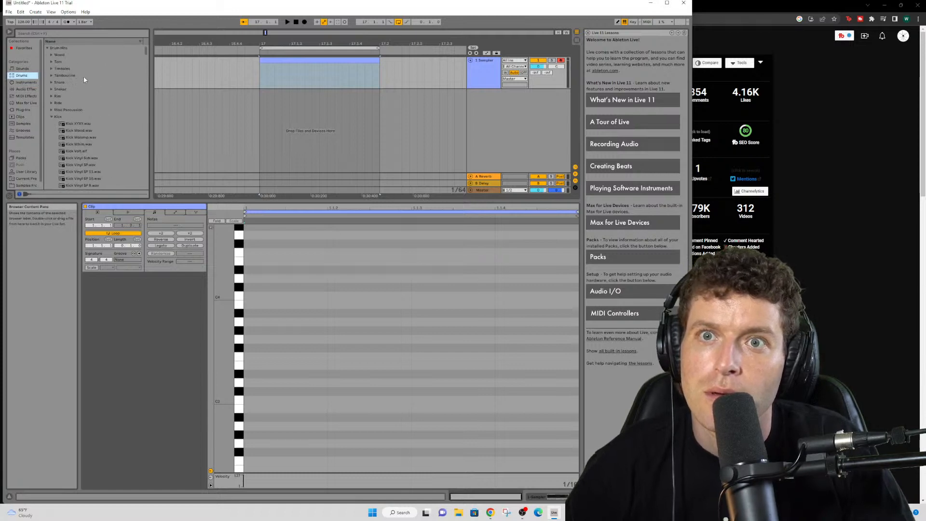
pyautogui.click(52, 117)
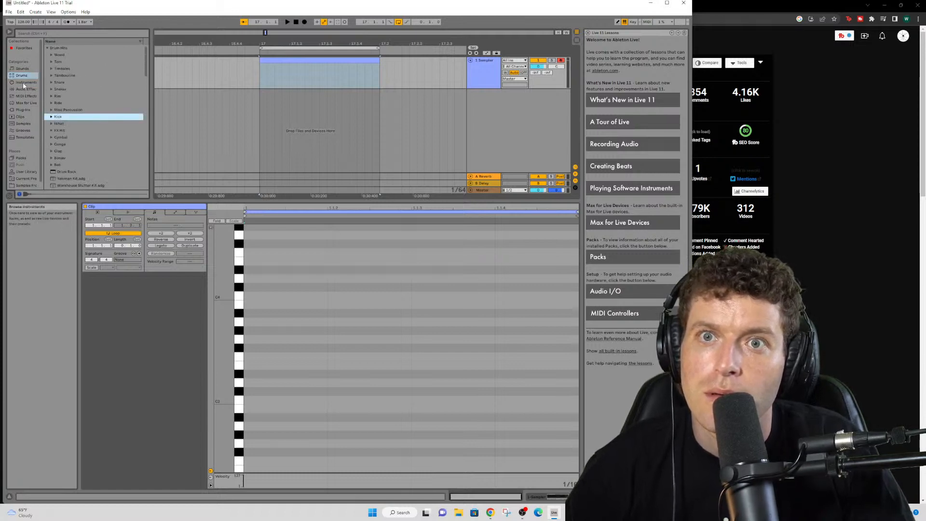
pyautogui.click(48, 48)
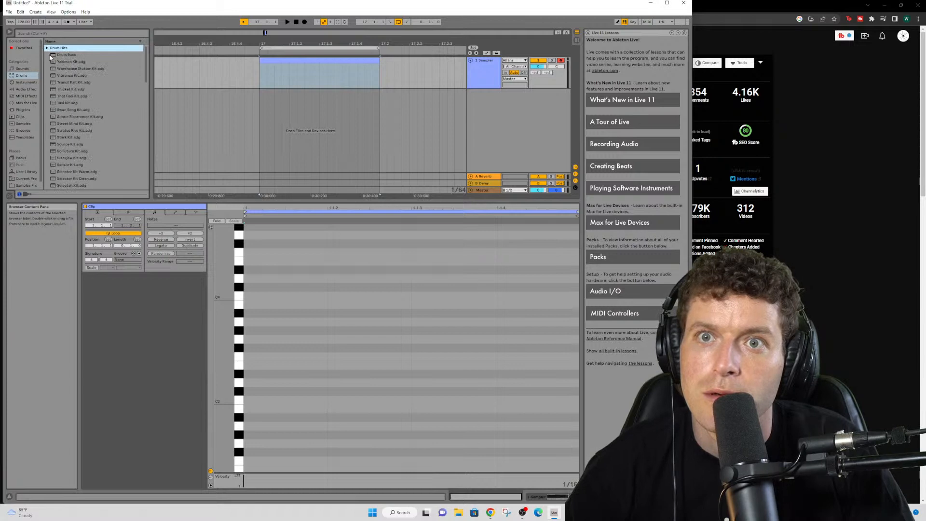
pyautogui.click(54, 56)
pyautogui.press('Return')
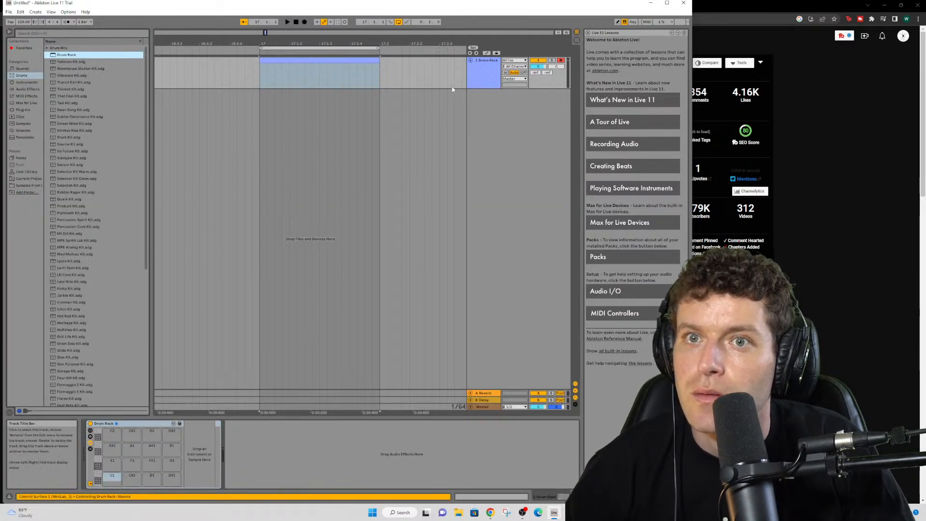
# - Load Sampler onto the MIDI track again, replacing the Drum Rack
pyautogui.click(22, 84)
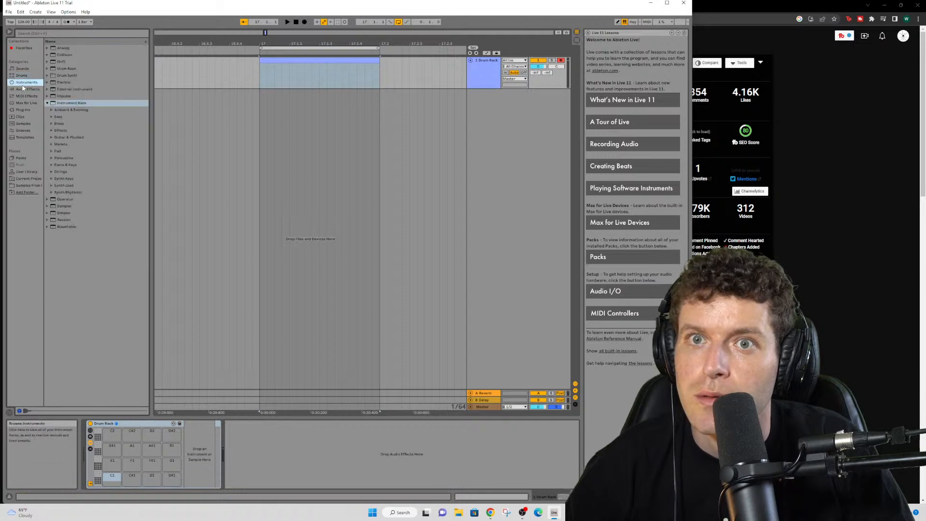
pyautogui.click(46, 103)
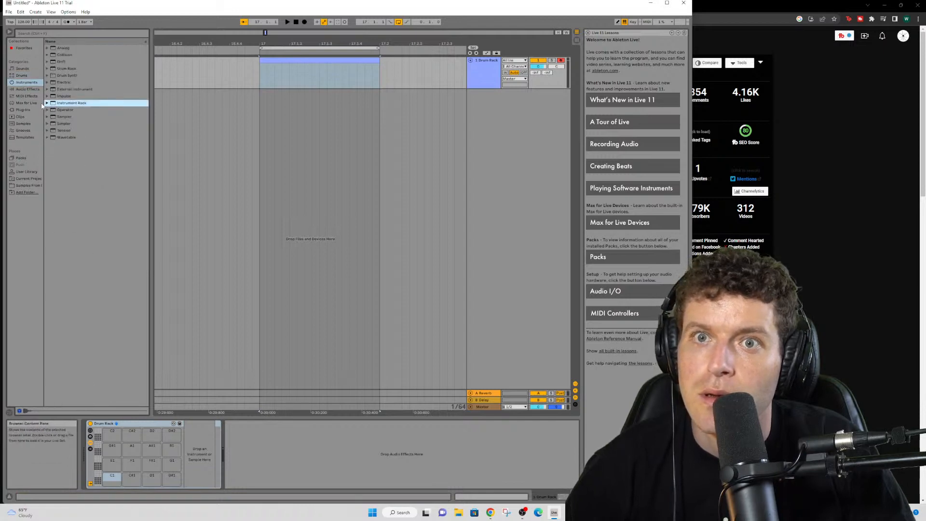
pyautogui.press('Down')
pyautogui.press('Down')
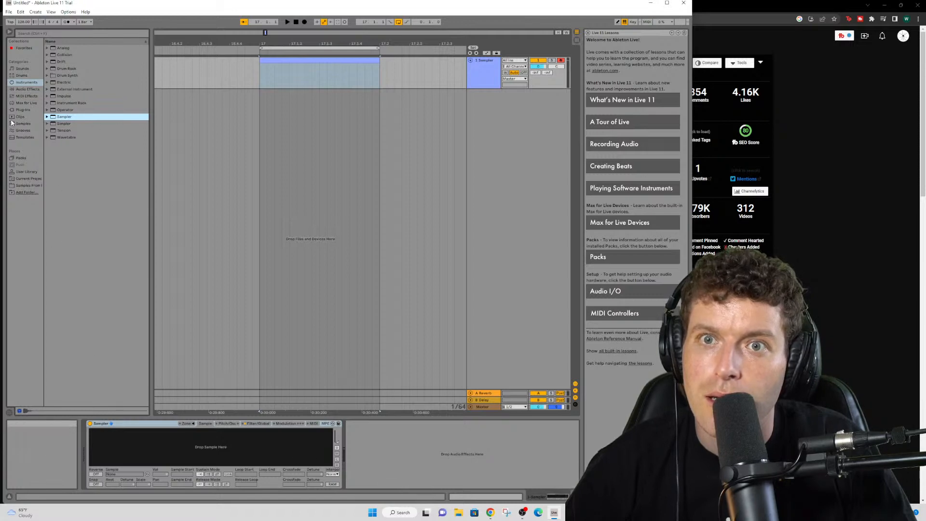
# - Audition several BD 909 Clean Medium kick samples from the added sample folder
pyautogui.click(26, 185)
pyautogui.click(113, 123)
pyautogui.click(113, 190)
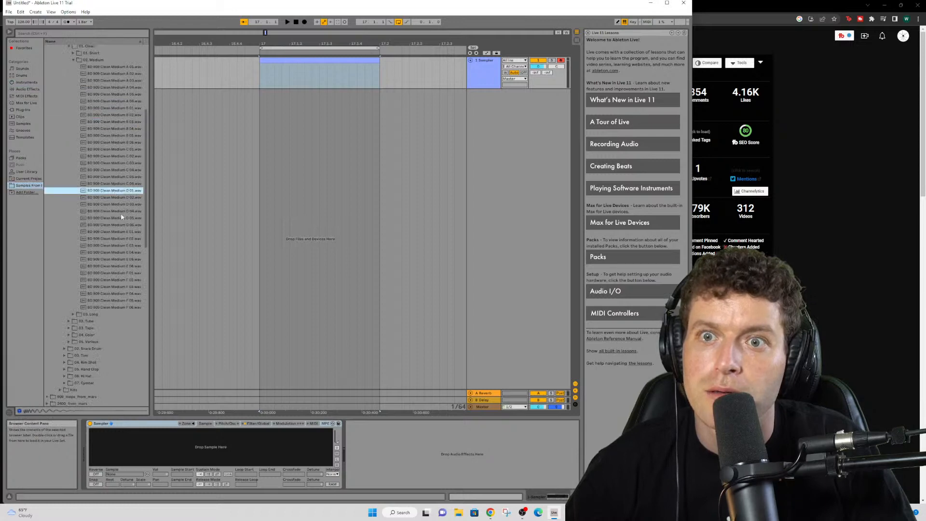
pyautogui.click(123, 245)
pyautogui.click(123, 300)
# - Expand the Tube kick folder's Medium subfolder and audition several BD 909 Tube Medium samples
pyautogui.click(71, 322)
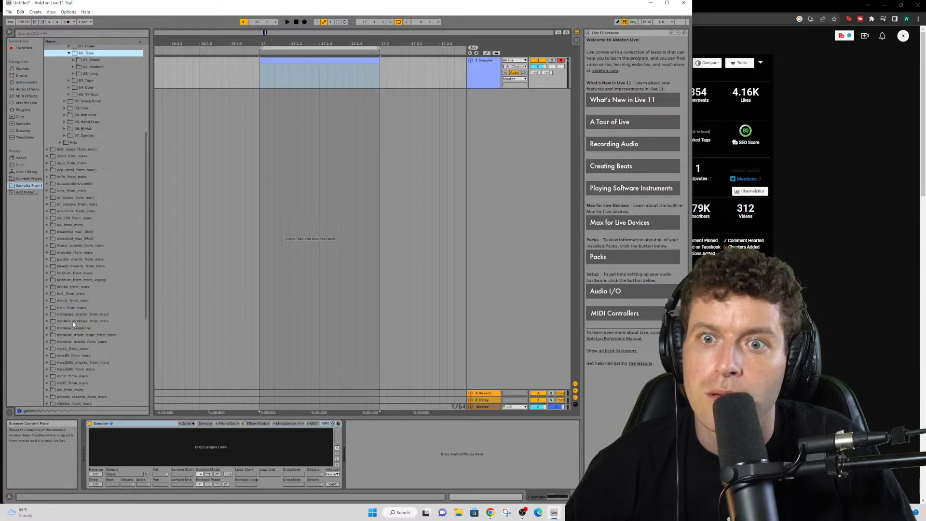
pyautogui.click(76, 68)
pyautogui.click(111, 136)
pyautogui.click(110, 260)
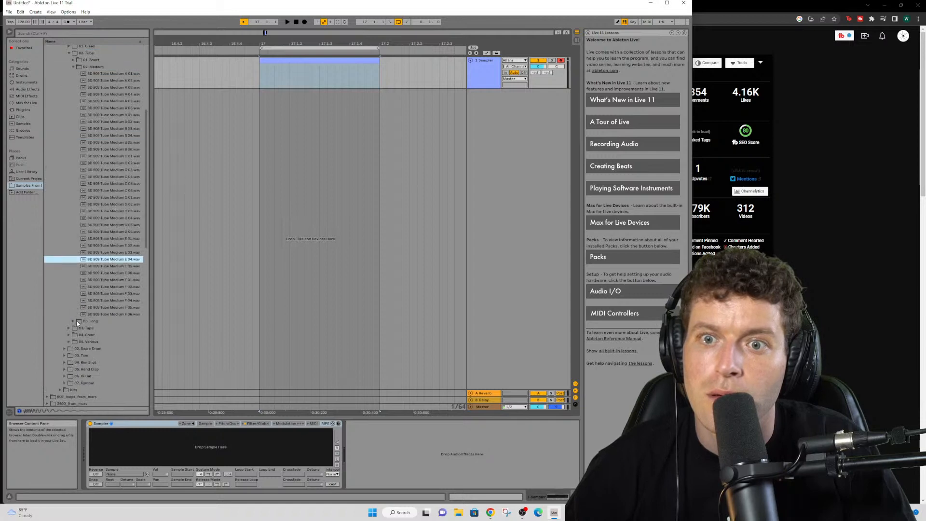
pyautogui.press('Down')
pyautogui.press('Down')
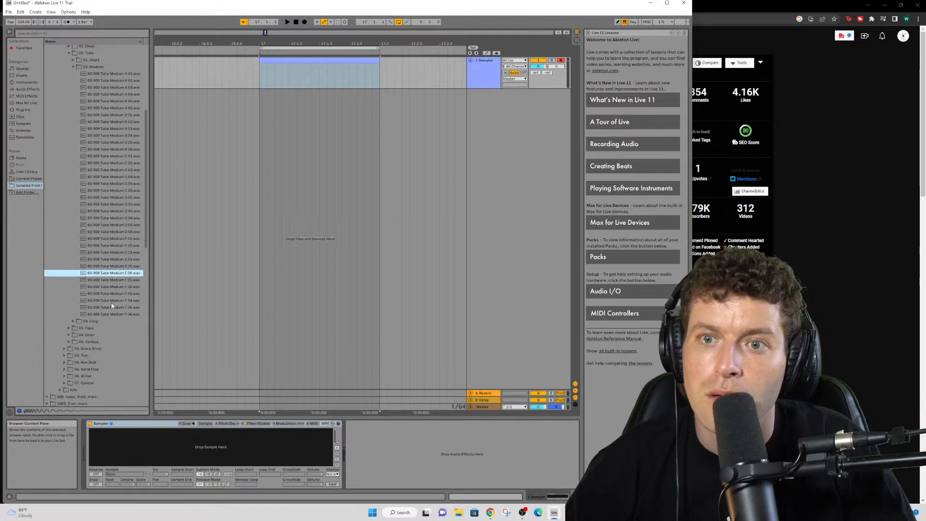
# - Expand the Tape kick folder's Medium subfolder and audition a BD 909 Tape Medium sample
pyautogui.click(69, 329)
pyautogui.click(72, 287)
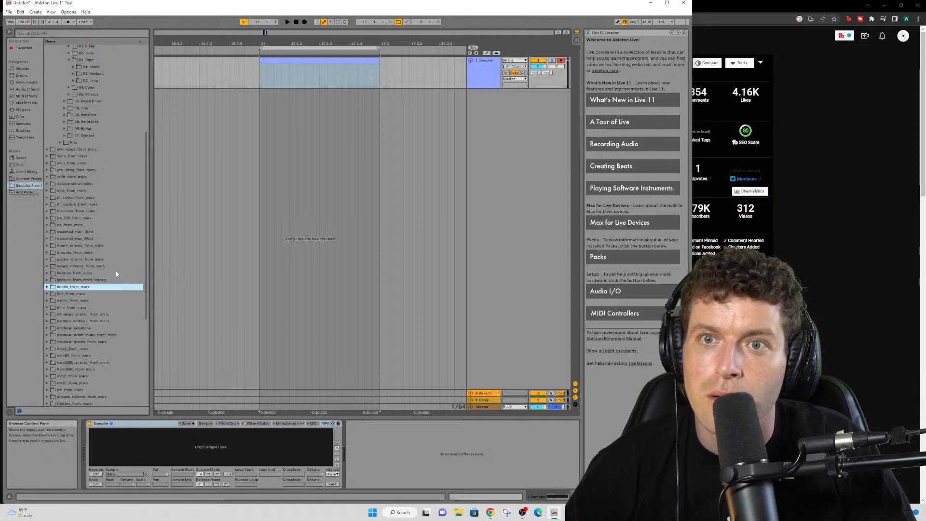
pyautogui.scroll(1, 87, 104)
pyautogui.click(77, 95)
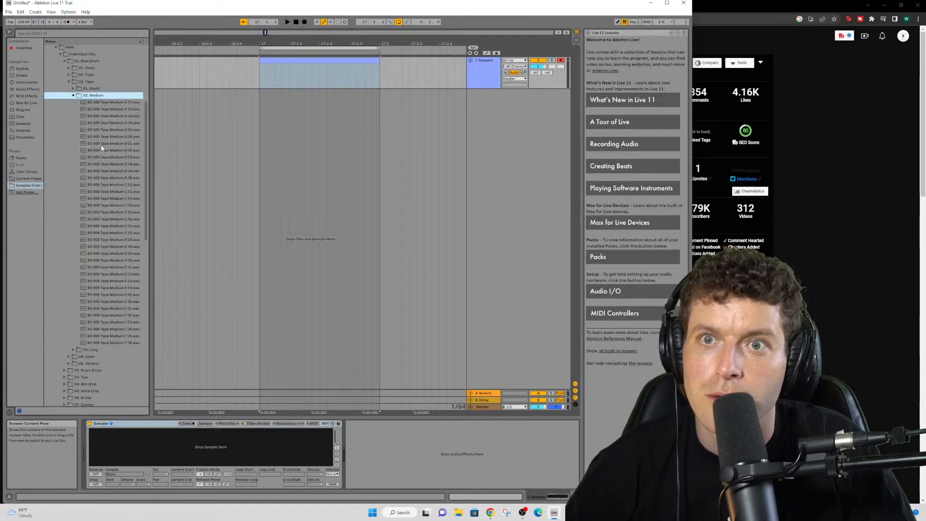
pyautogui.click(102, 166)
pyautogui.scroll(-1, 107, 300)
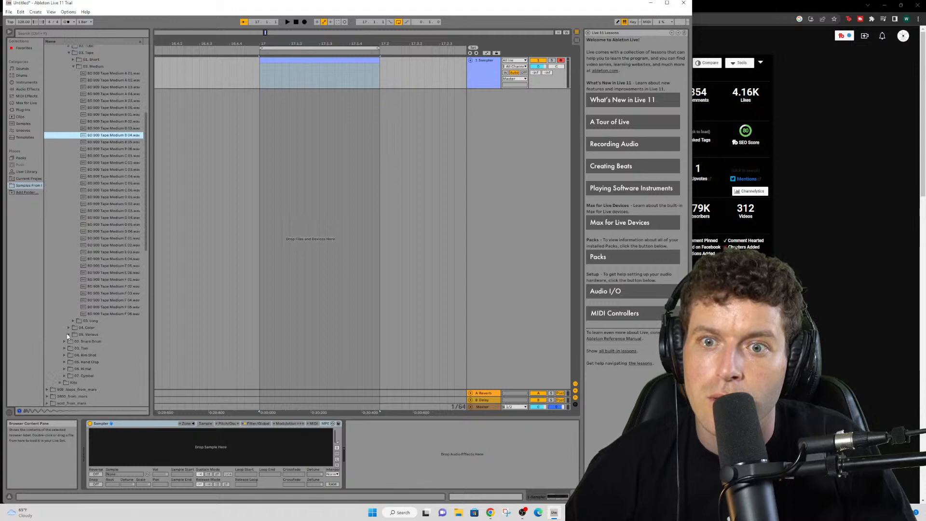
# - Collapse the Tape and Tube kick folders and audition several samples from the Color 03 folder's Medium subfolder
pyautogui.click(73, 66)
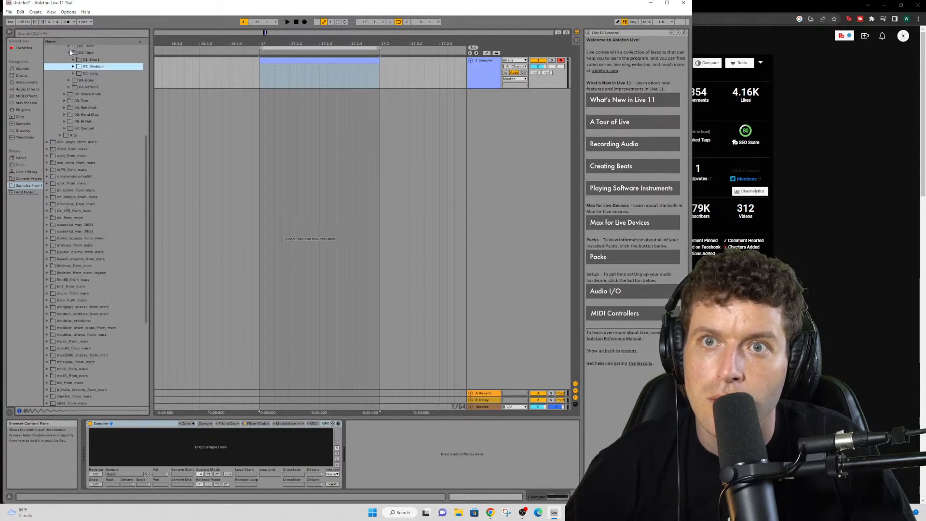
pyautogui.click(70, 48)
pyautogui.click(69, 49)
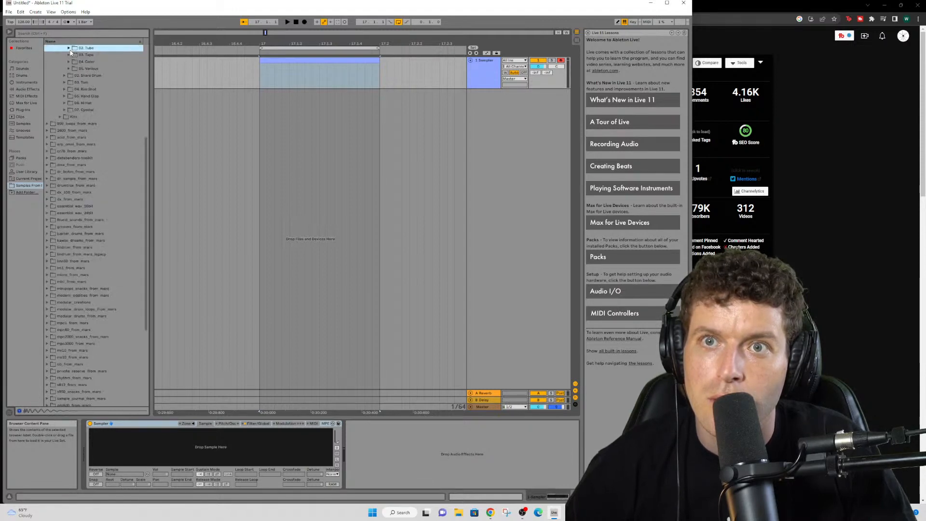
pyautogui.click(73, 61)
pyautogui.click(84, 82)
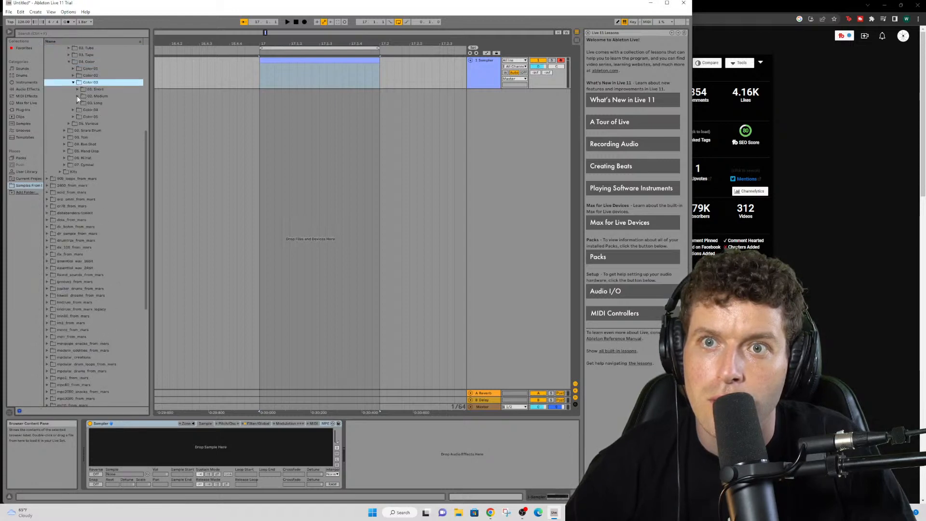
pyautogui.click(78, 96)
pyautogui.press('Down')
pyautogui.press('Down')
pyautogui.press('Down')
pyautogui.press('Down')
pyautogui.press('Down')
pyautogui.press('Down')
pyautogui.press('Down')
pyautogui.press('Down')
pyautogui.press('Down')
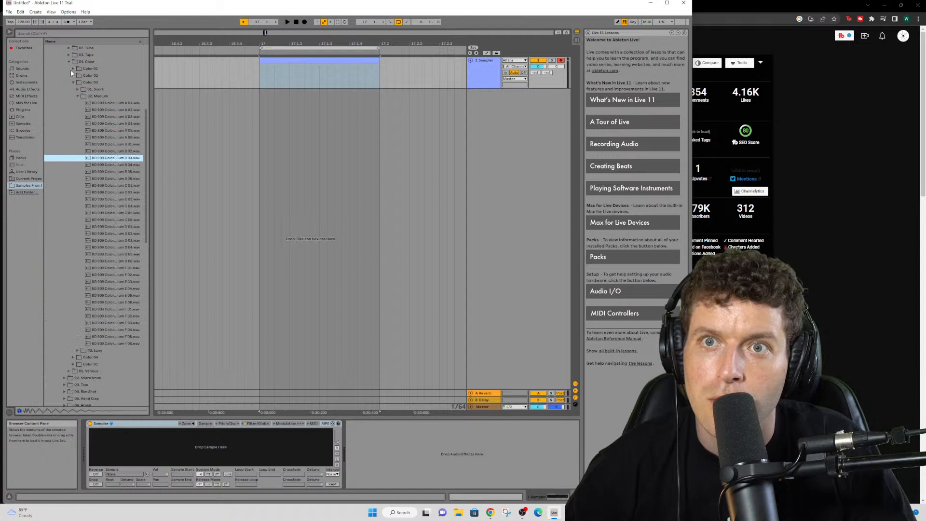
# - Expand the Color 01 folder's Medium subfolder and audition several of its BD 909 kick samples
pyautogui.click(72, 69)
pyautogui.click(94, 83)
pyautogui.click(125, 131)
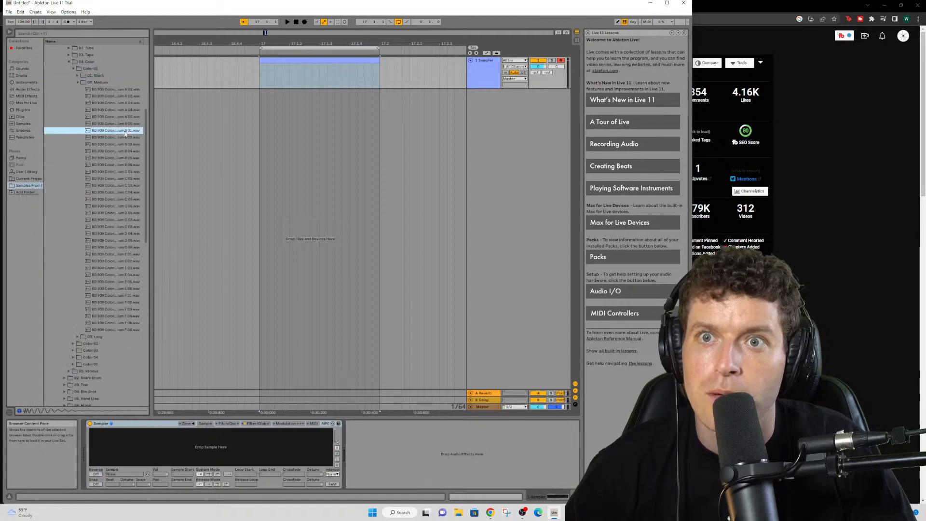
pyautogui.click(121, 178)
pyautogui.click(121, 220)
pyautogui.click(119, 178)
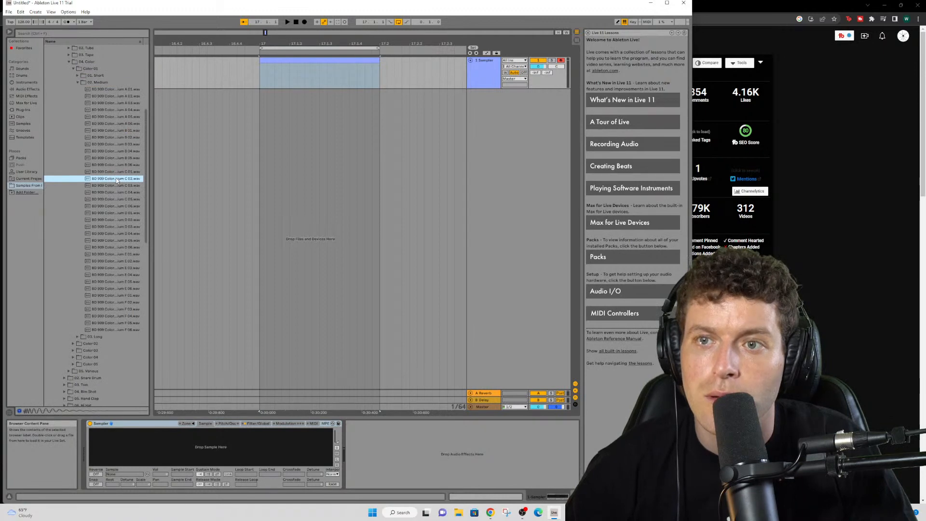
# - Load BD 909 Color 01 Medium C 02 into Sampler, open the MIDI clip's note editor and play the kick several times
pyautogui.moveTo(117, 180); pyautogui.dragTo(184, 455)
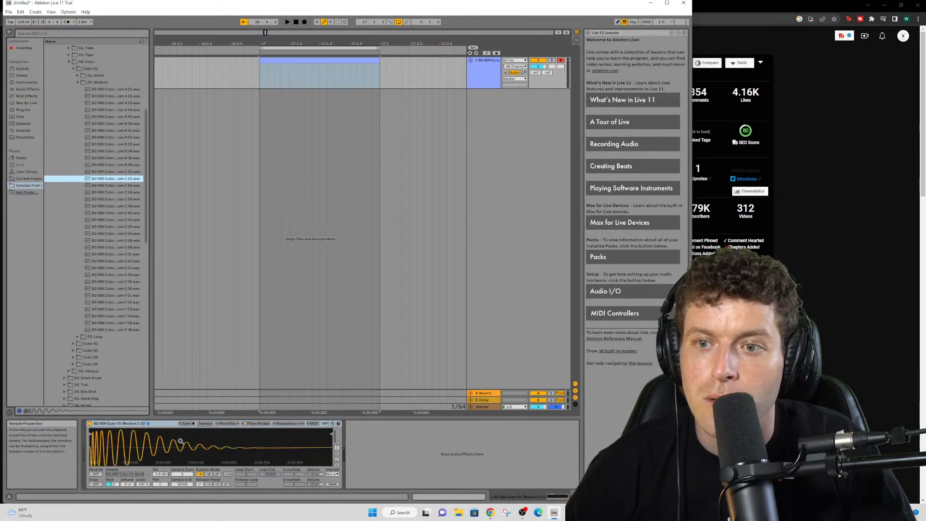
pyautogui.doubleClick(277, 62)
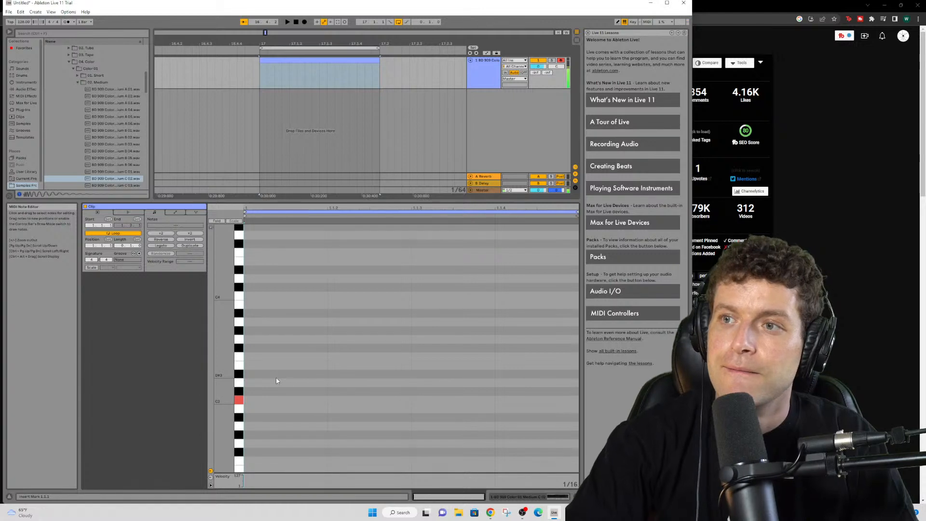
pyautogui.press('a')
pyautogui.press('a')
pyautogui.press('a')
pyautogui.press('a')
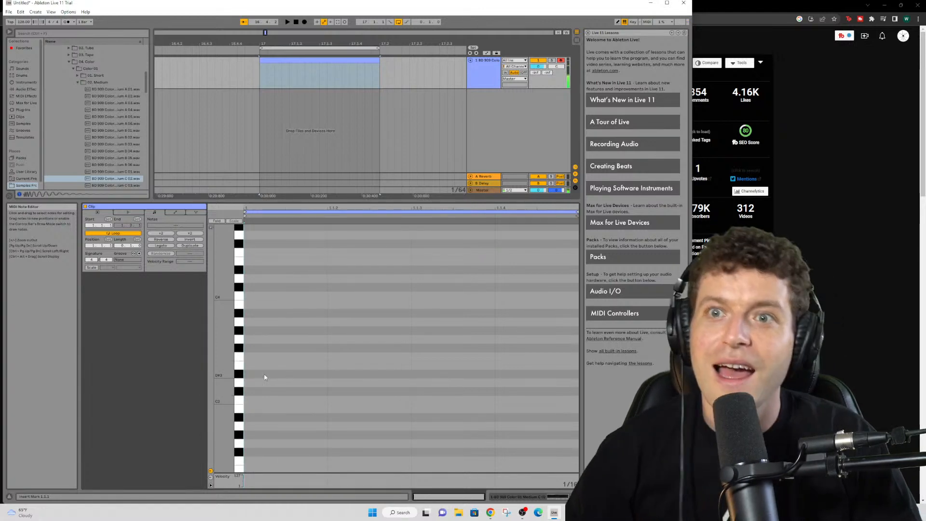
# - Audition samples in the Tube kick folder's Medium subfolder and load BD 909 Tube Medium A 05 into Sampler
pyautogui.click(105, 151)
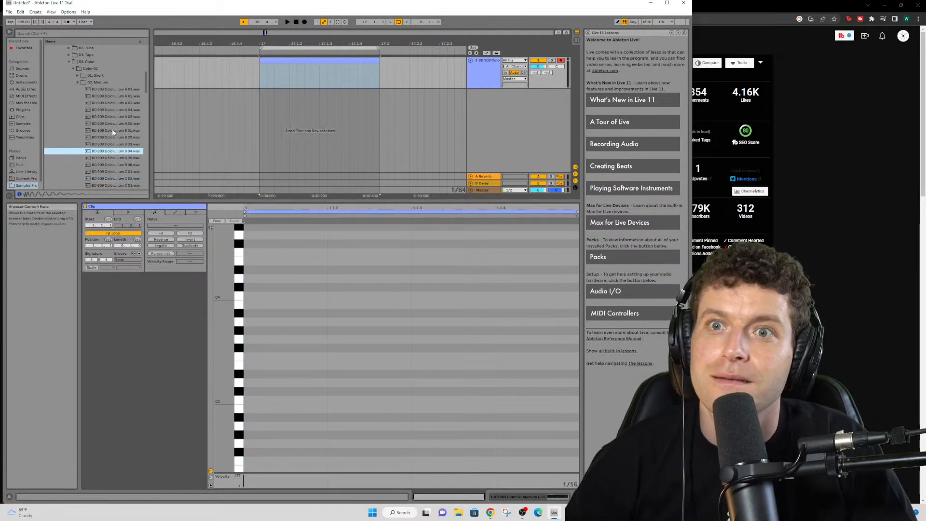
pyautogui.scroll(3, 79, 83)
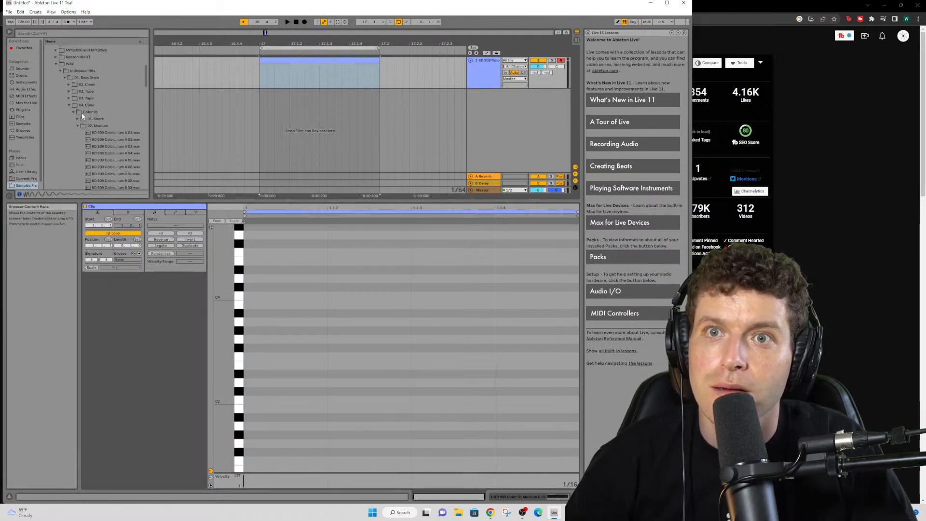
pyautogui.click(70, 105)
pyautogui.click(69, 91)
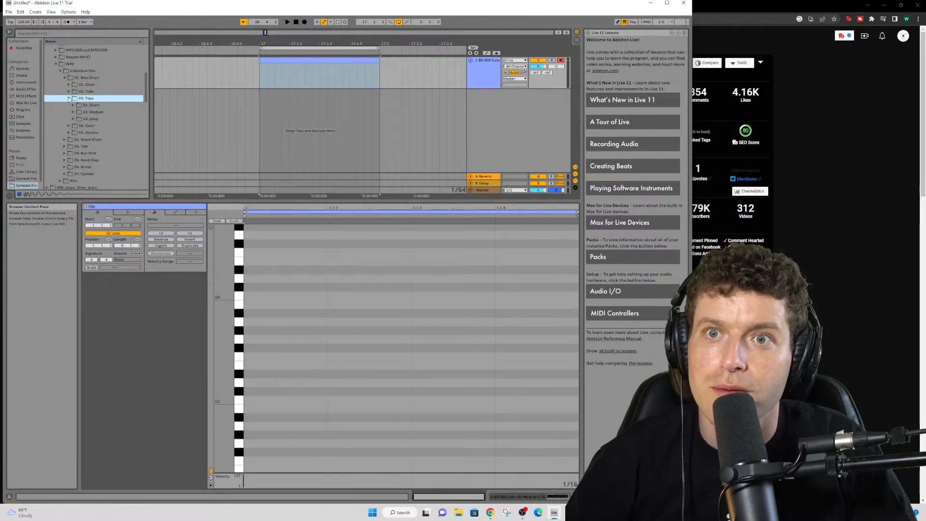
pyautogui.click(115, 140)
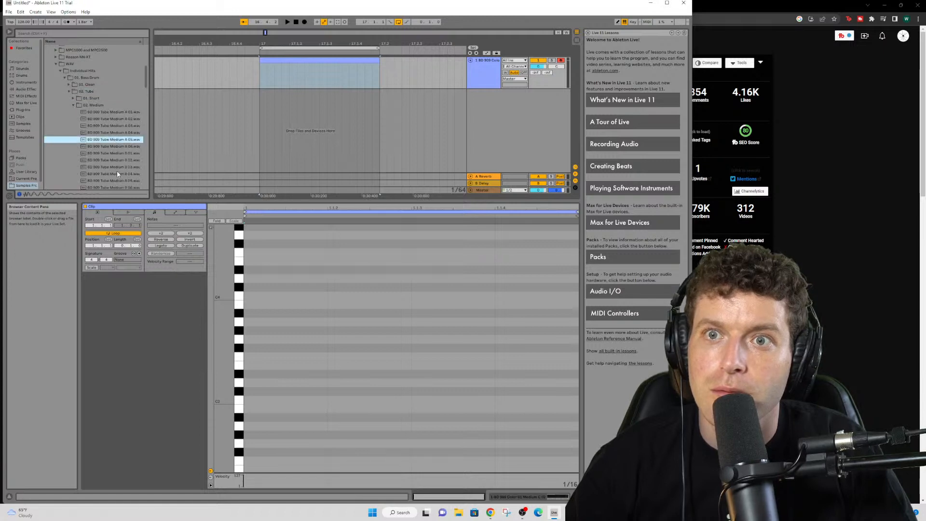
pyautogui.scroll(-1, 117, 174)
pyautogui.click(114, 146)
pyautogui.click(116, 134)
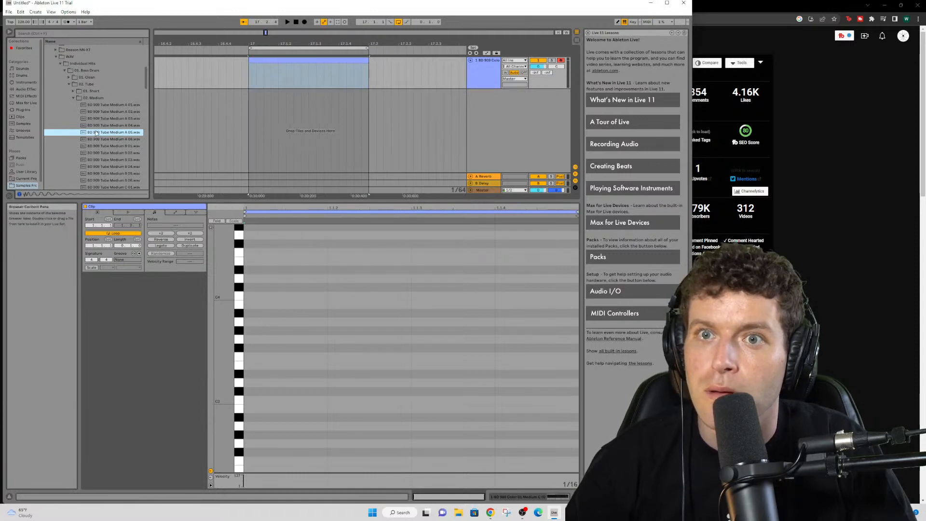
pyautogui.hotkey('shift', 'Tab')
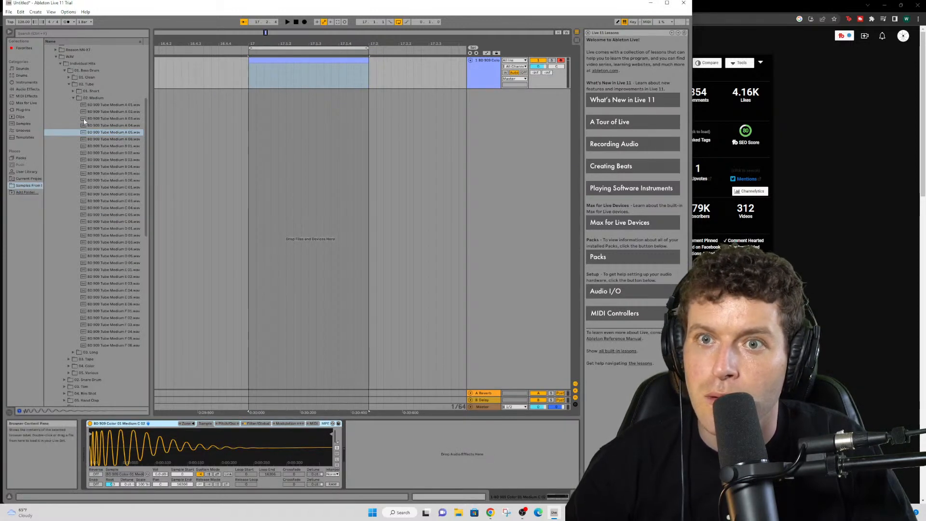
pyautogui.moveTo(93, 133); pyautogui.dragTo(484, 76)
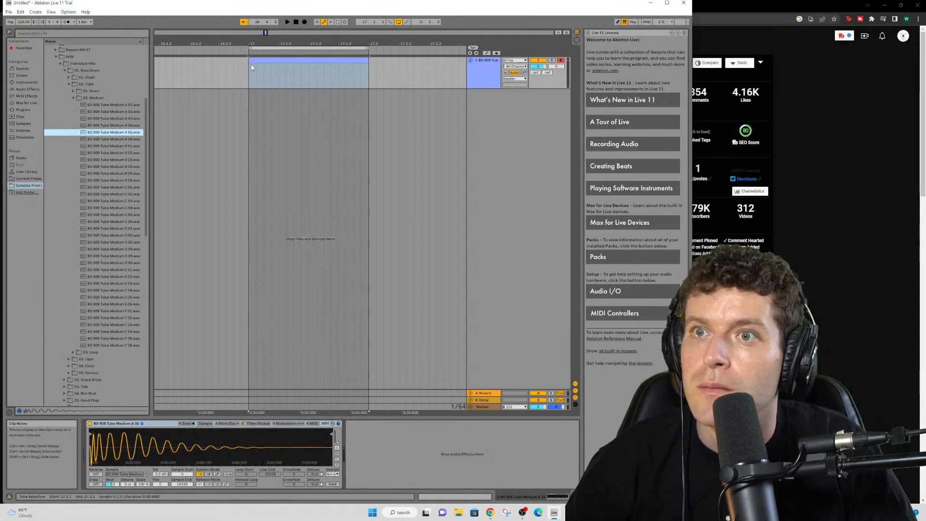
# - Try a kick note at the start of the short MIDI clip at different pitches, removing the earlier attempts and playing the clip
pyautogui.hotkey('ctrl', 'shift', 'm')
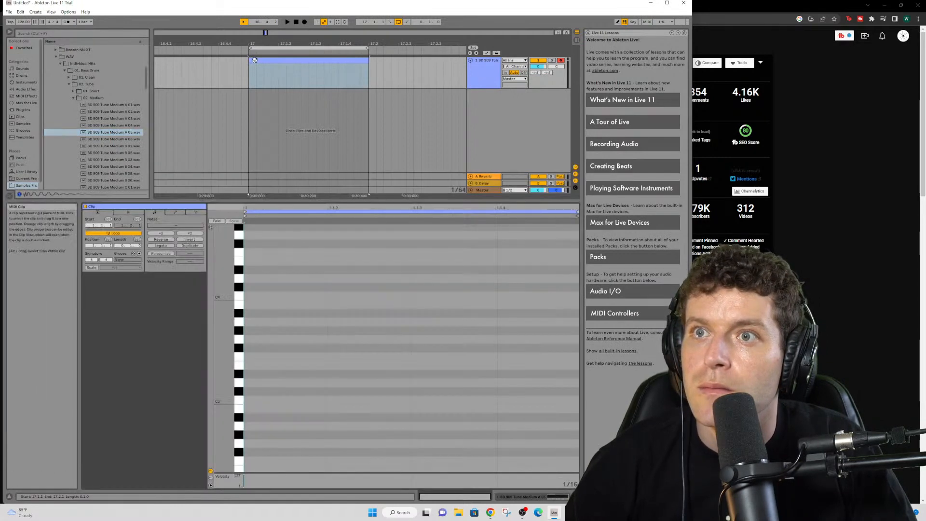
pyautogui.doubleClick(251, 401)
pyautogui.press('space')
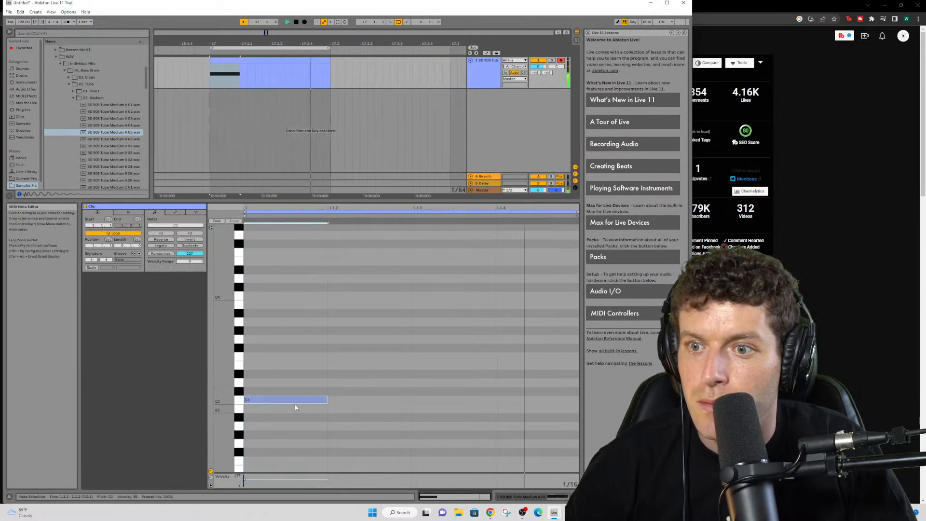
pyautogui.doubleClick(285, 401)
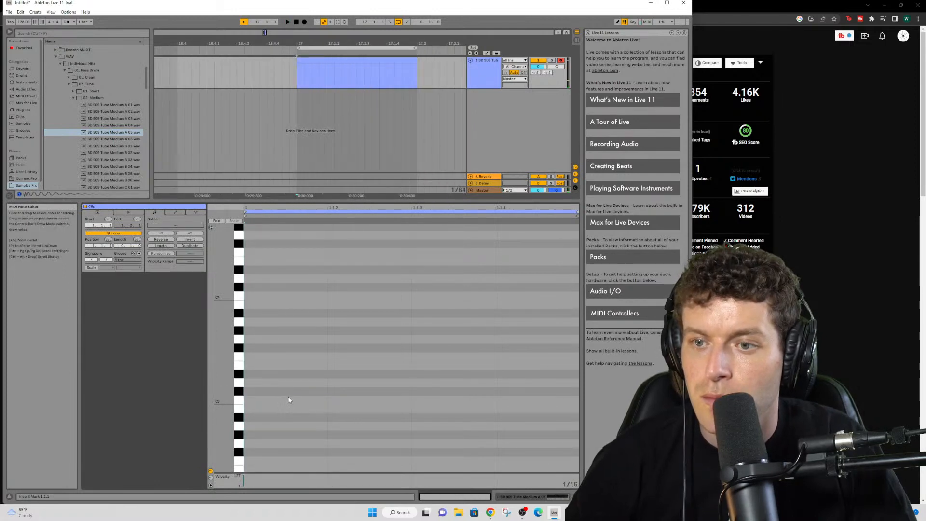
pyautogui.scroll(-8, 289, 400)
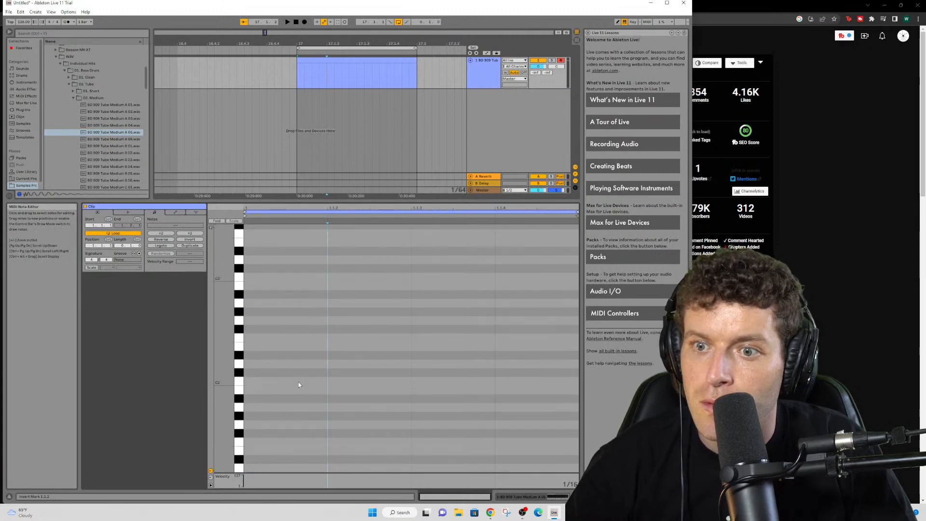
pyautogui.doubleClick(255, 356)
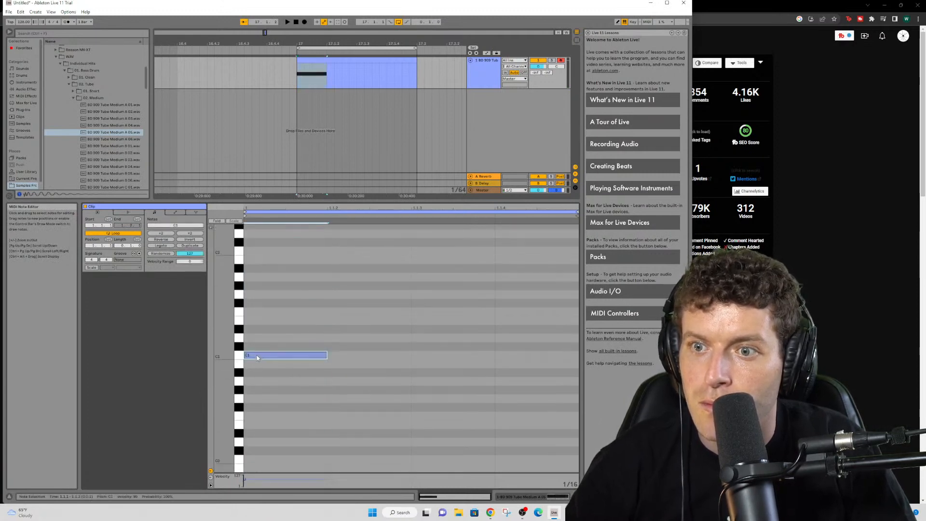
pyautogui.doubleClick(263, 358)
pyautogui.scroll(6, 260, 359)
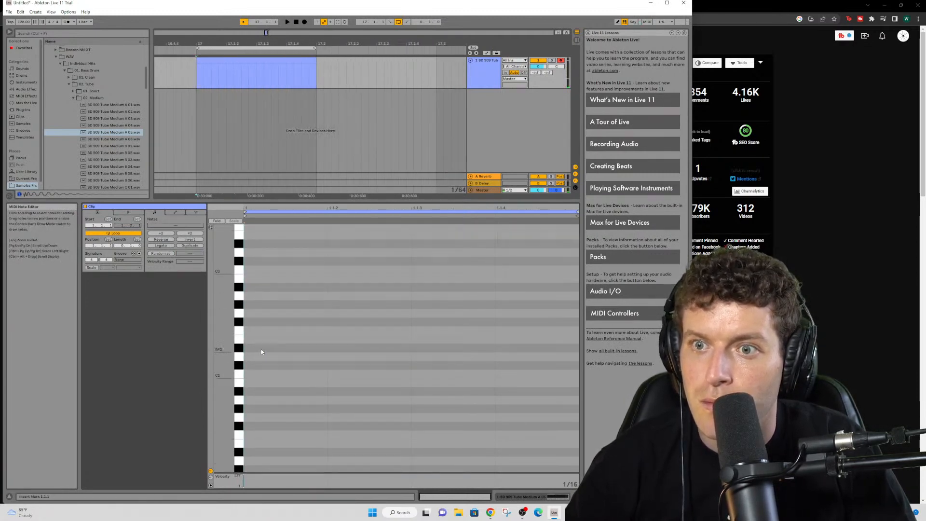
pyautogui.doubleClick(263, 315)
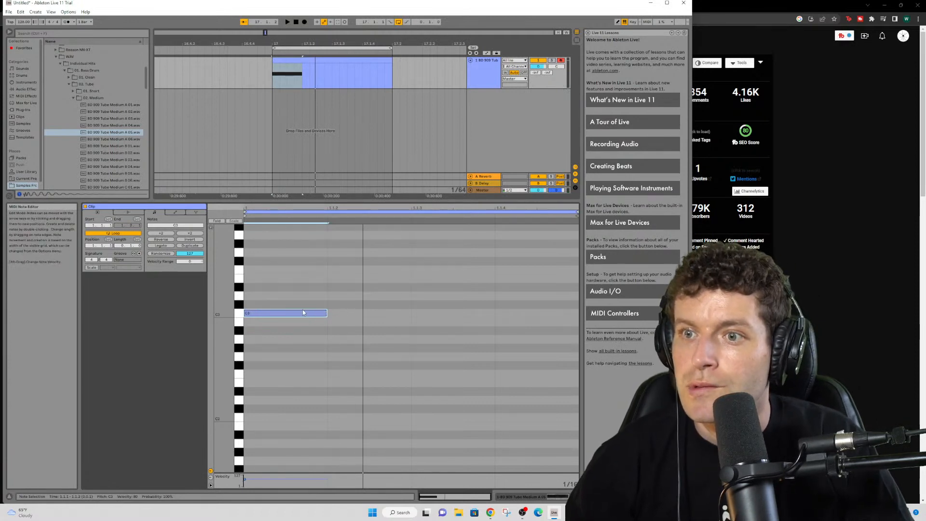
pyautogui.click(337, 312)
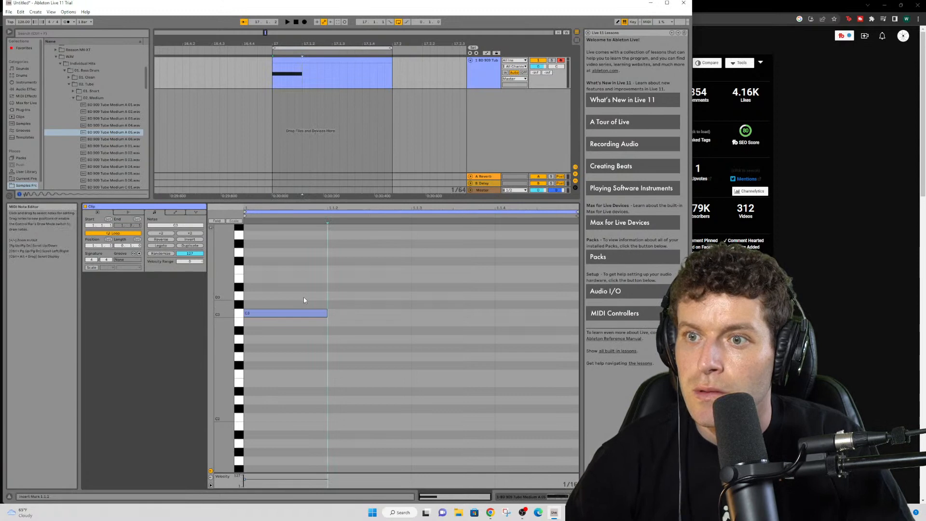
pyautogui.moveTo(318, 207)
pyautogui.mouseDown()
pyautogui.moveTo(318, 236)
pyautogui.moveTo(319, 218)
pyautogui.mouseUp()
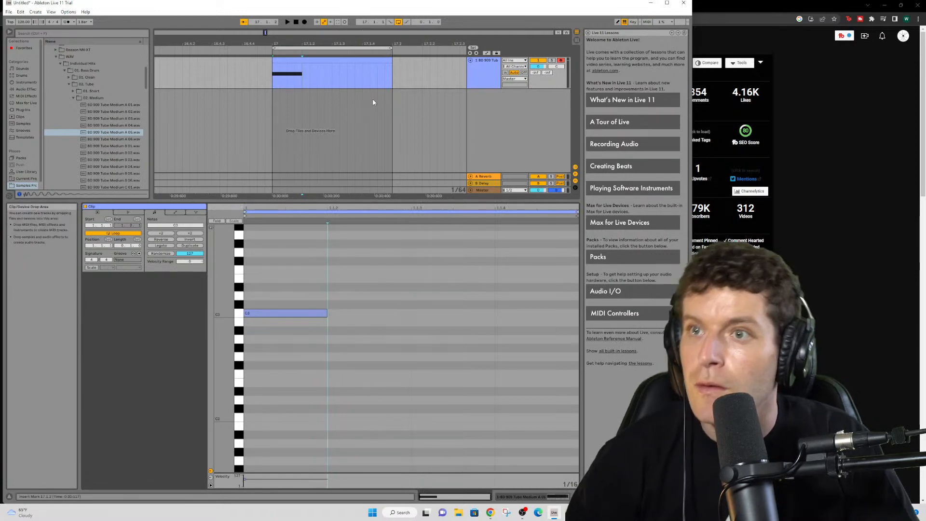
# - Extend the arrangement loop to one full bar, from bar 17 to bar 18
pyautogui.scroll(-5, 370, 86)
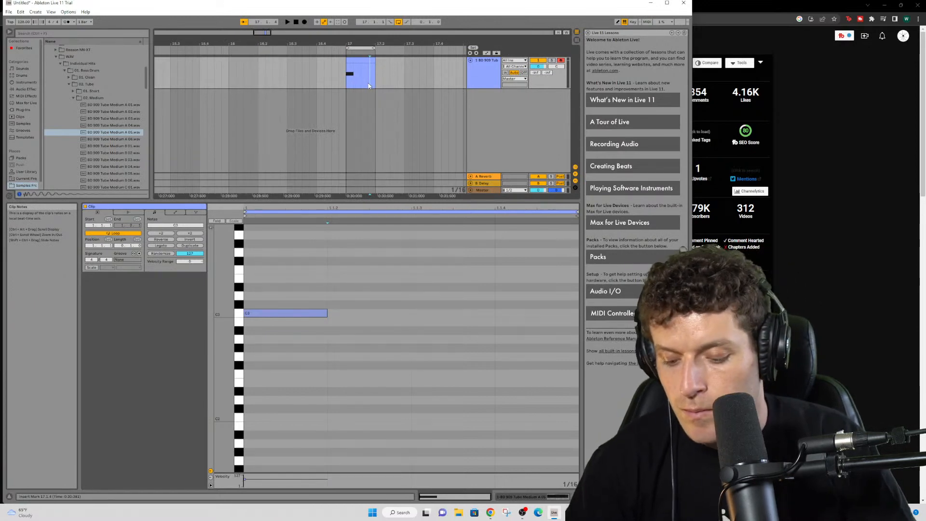
pyautogui.scroll(-4, 369, 86)
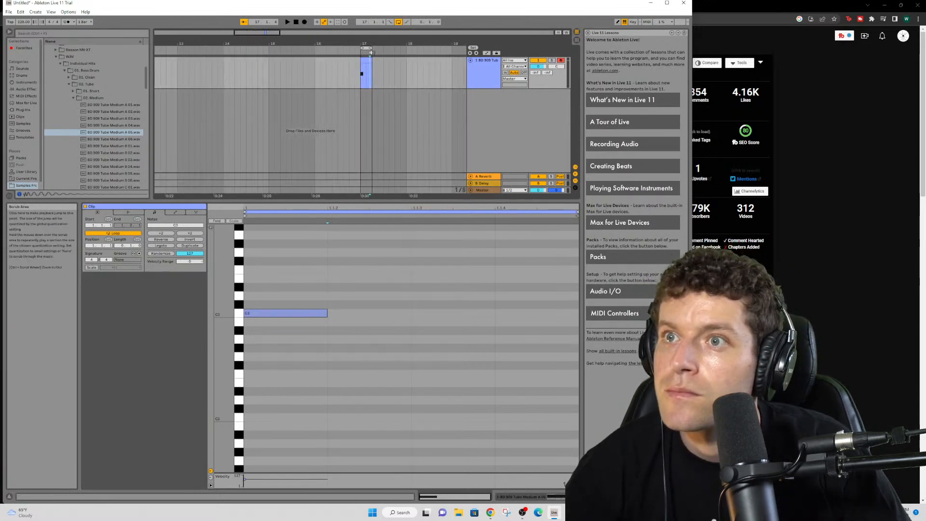
pyautogui.moveTo(371, 50); pyautogui.dragTo(405, 53)
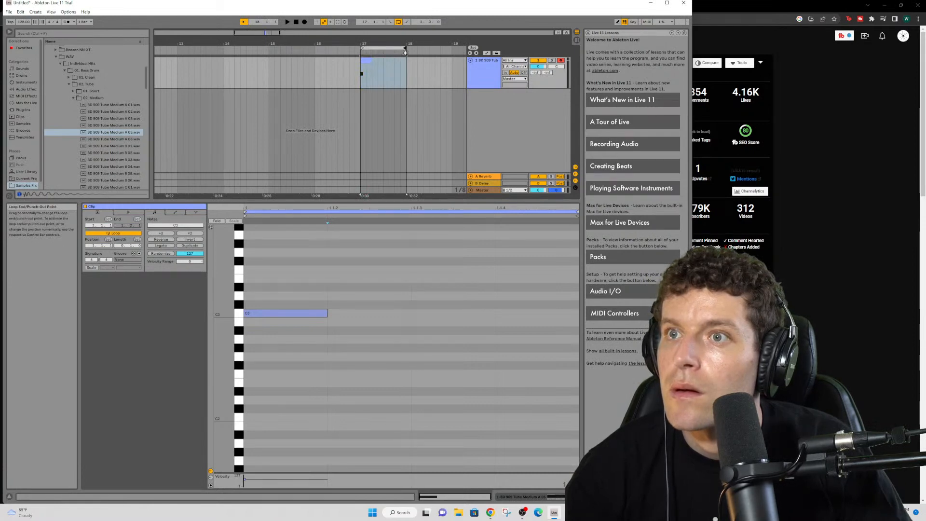
# - Delete the short MIDI clip and insert a new empty one-bar MIDI clip from bar 17 to bar 18
pyautogui.click(369, 62)
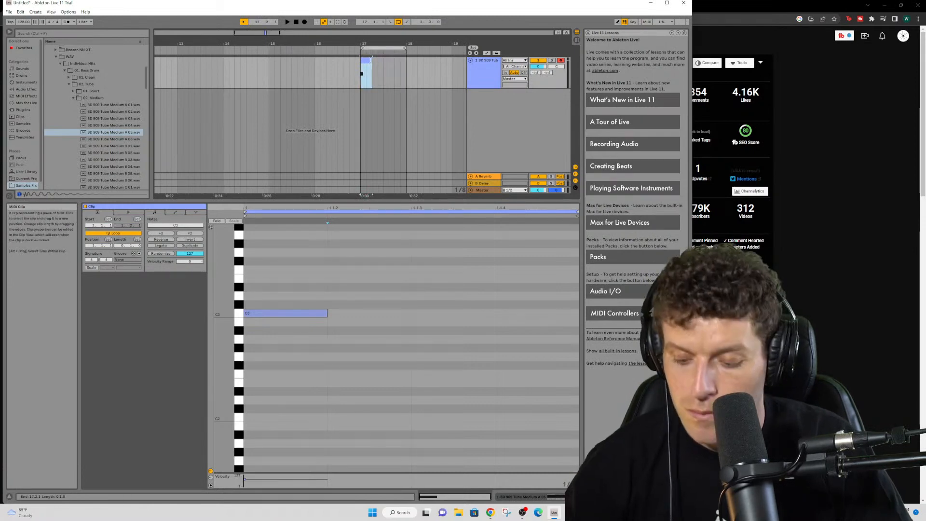
pyautogui.press('Delete')
pyautogui.moveTo(361, 63); pyautogui.dragTo(408, 66)
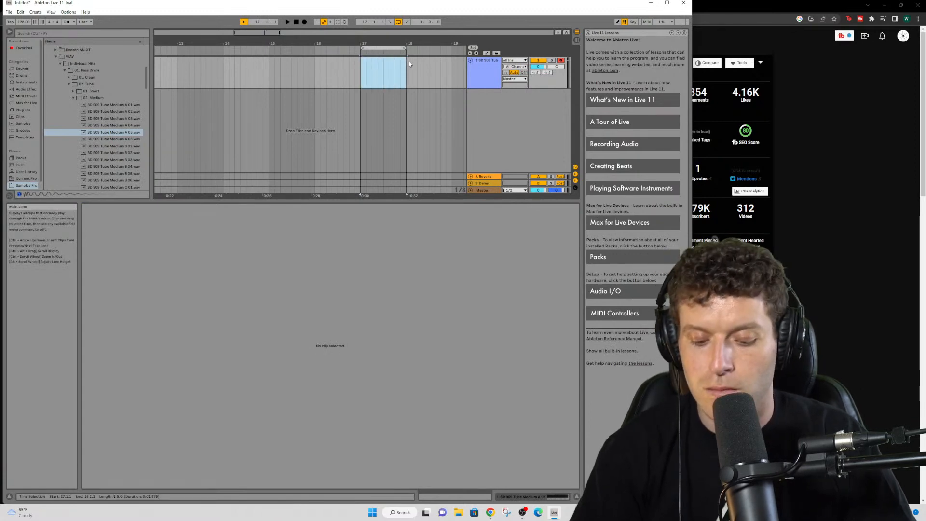
pyautogui.hotkey('ctrl', 'shift', 't')
pyautogui.hotkey('ctrl', 'z')
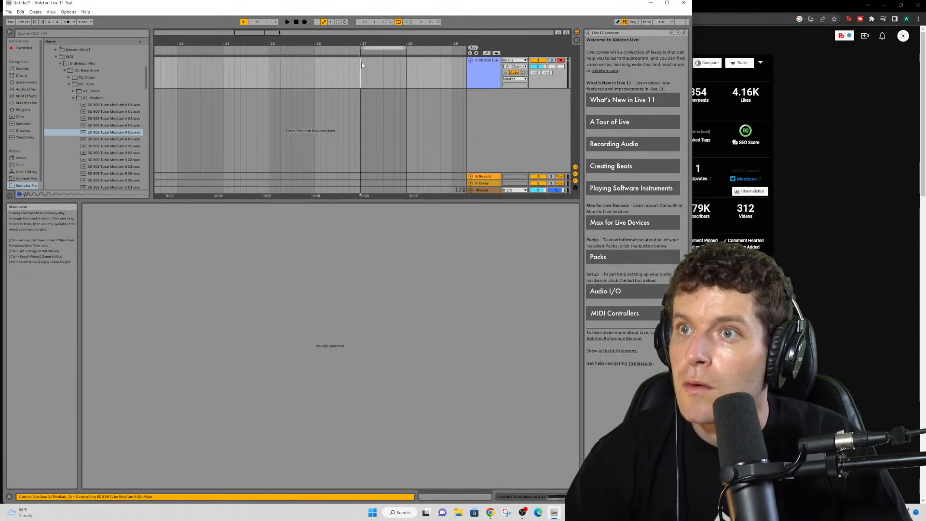
pyautogui.moveTo(362, 65); pyautogui.dragTo(408, 65)
pyautogui.hotkey('ctrl', 'shift', 'm')
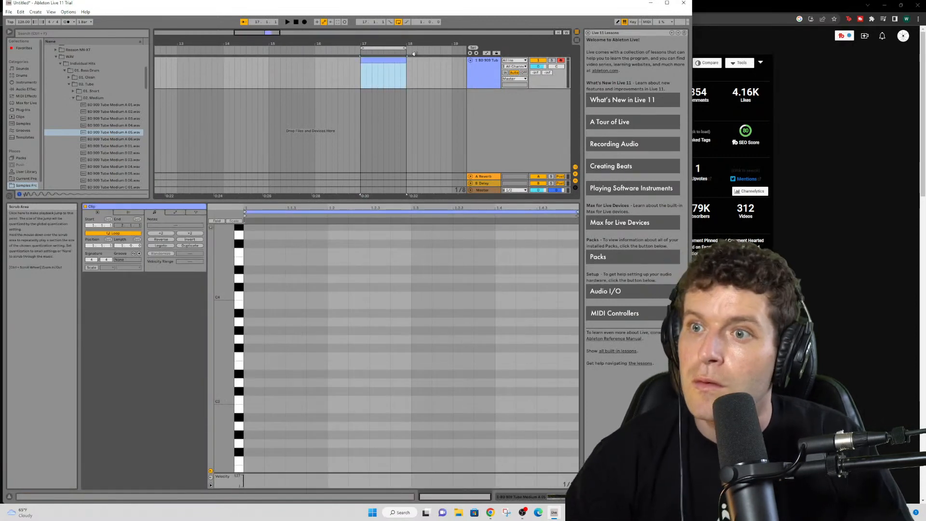
# - Program four eighth-note C3 kicks in the one-bar MIDI clip, one on each beat
pyautogui.doubleClick(260, 400)
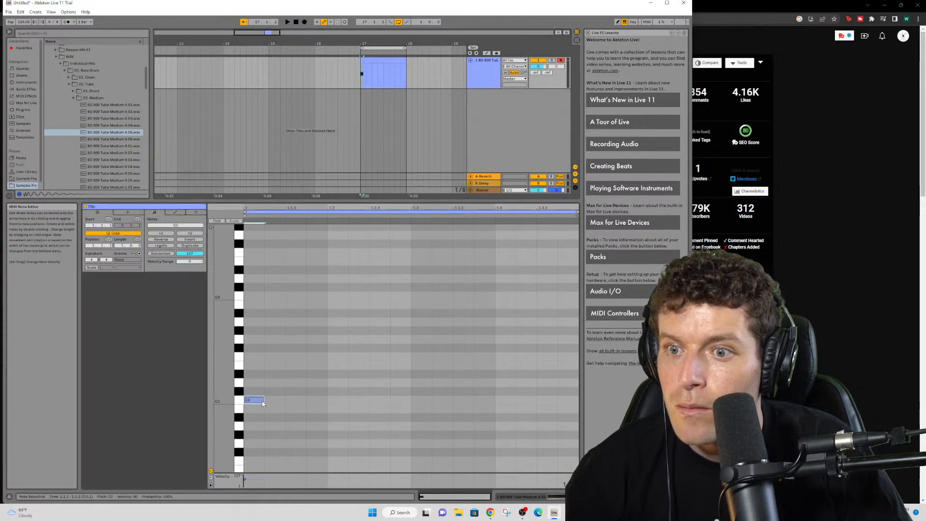
pyautogui.moveTo(263, 401); pyautogui.dragTo(359, 405)
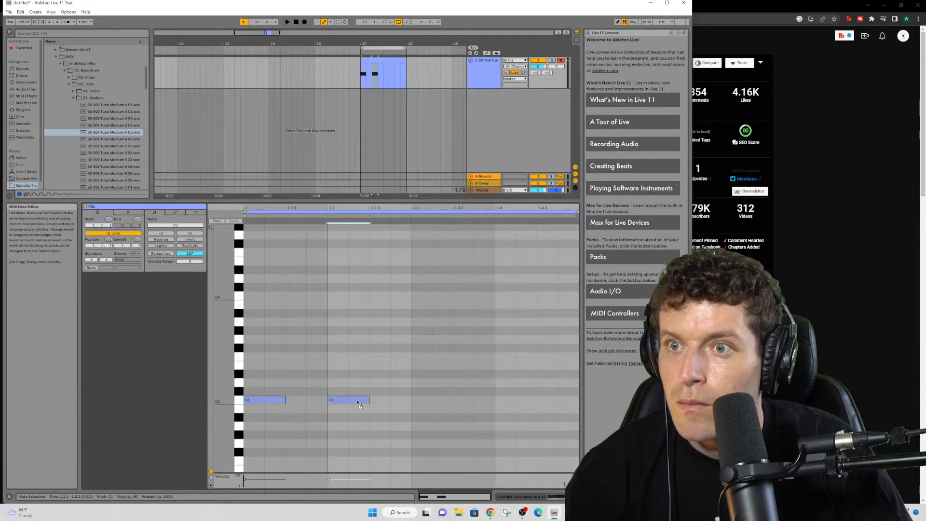
pyautogui.moveTo(259, 389); pyautogui.dragTo(352, 405)
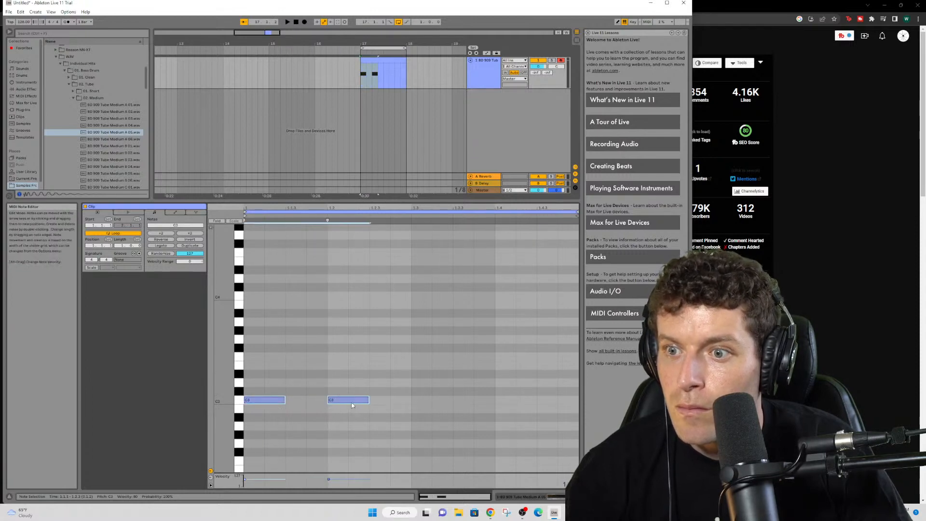
pyautogui.hotkey('ctrl', 'd')
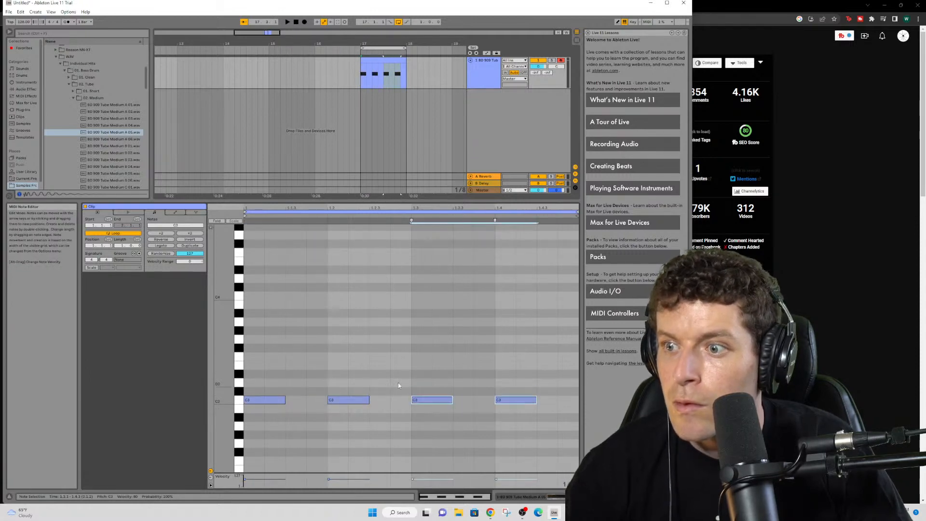
# - Play the looped kick pattern a few times to listen to it and stop playback
pyautogui.press('space')
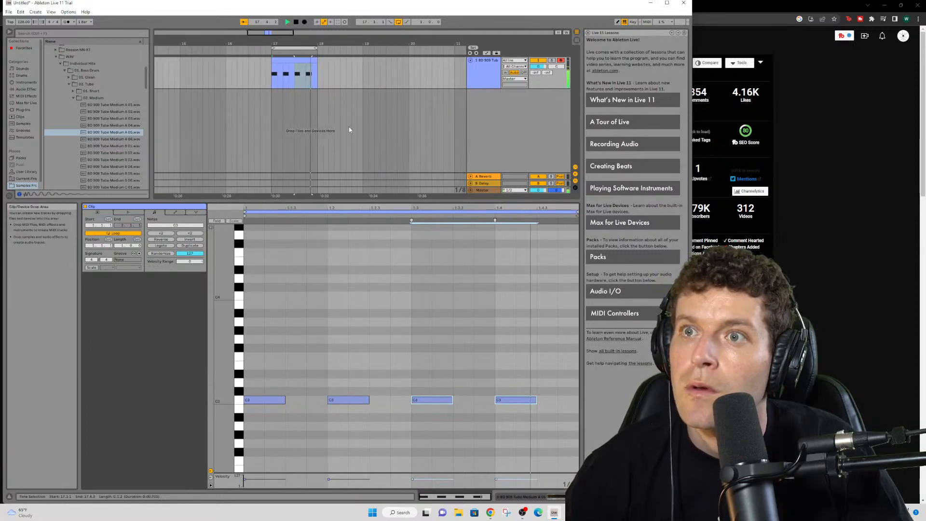
pyautogui.click(321, 103)
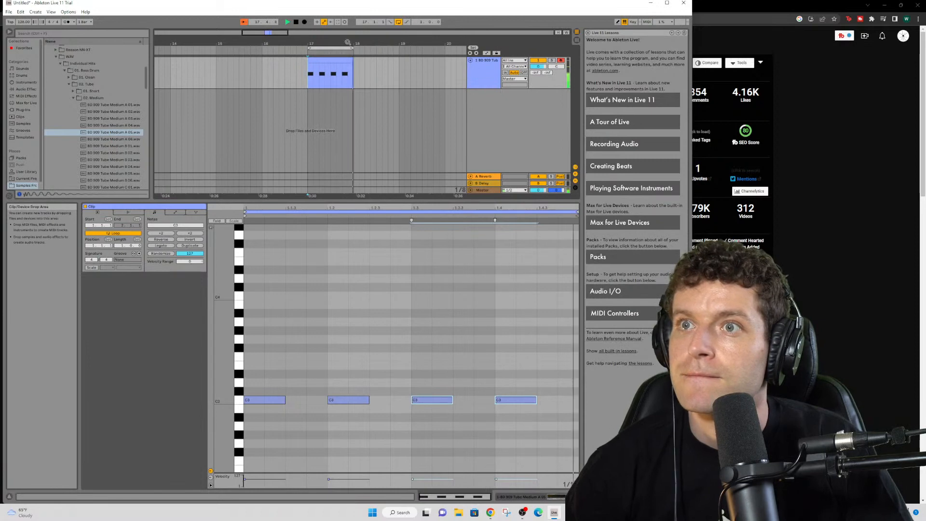
pyautogui.click(296, 22)
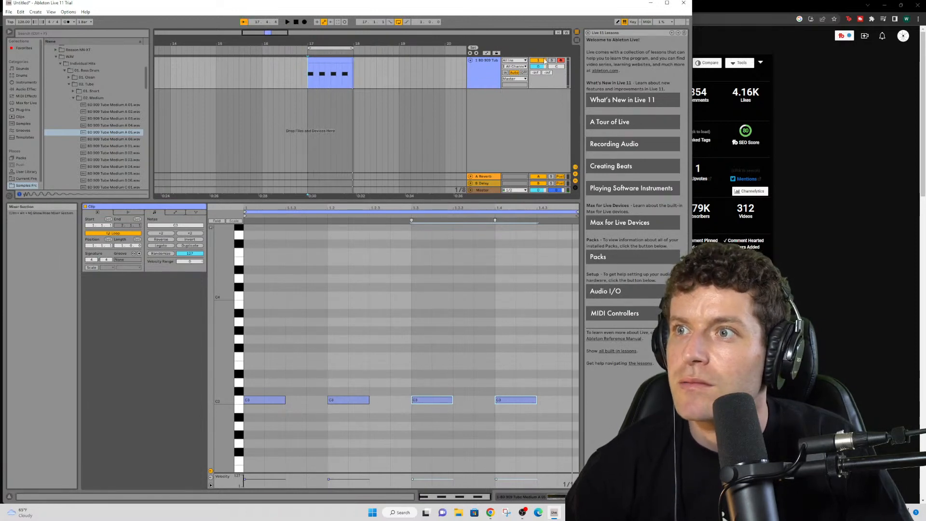
pyautogui.press('space')
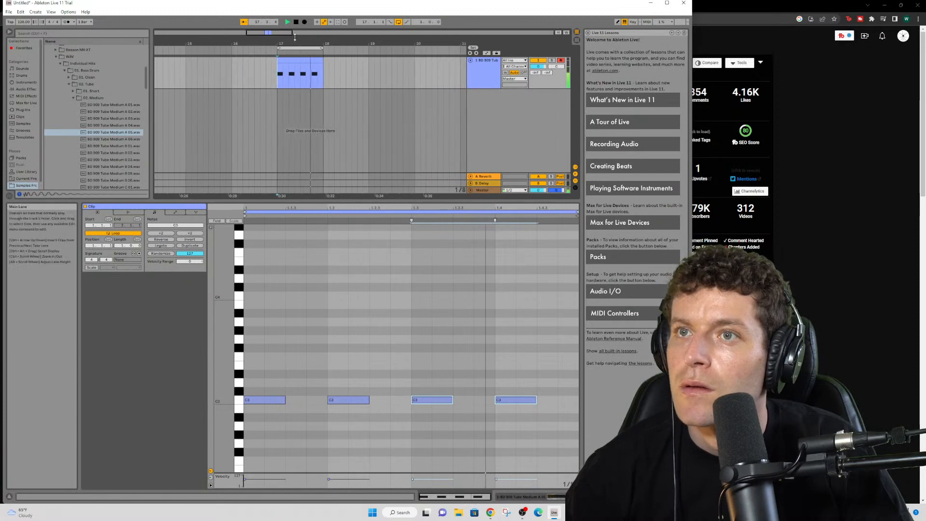
pyautogui.click(296, 23)
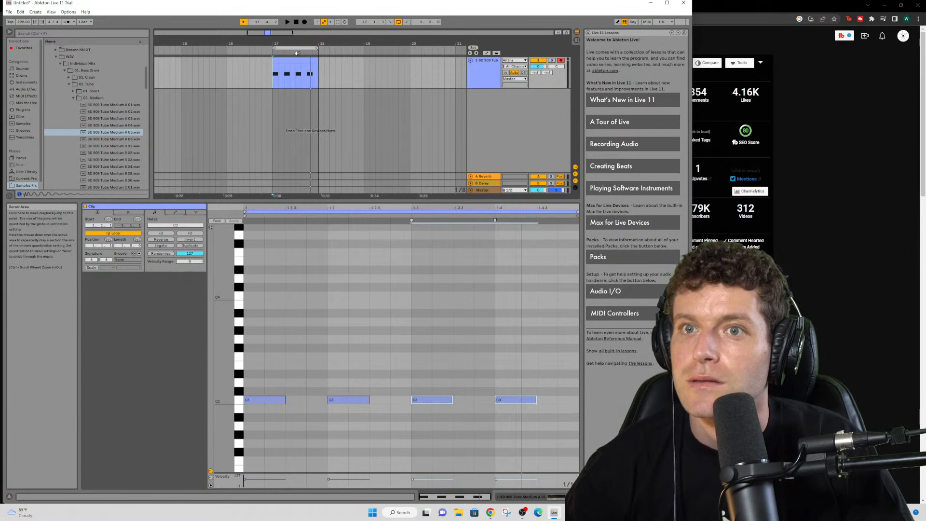
pyautogui.hscroll(-2, 296, 53)
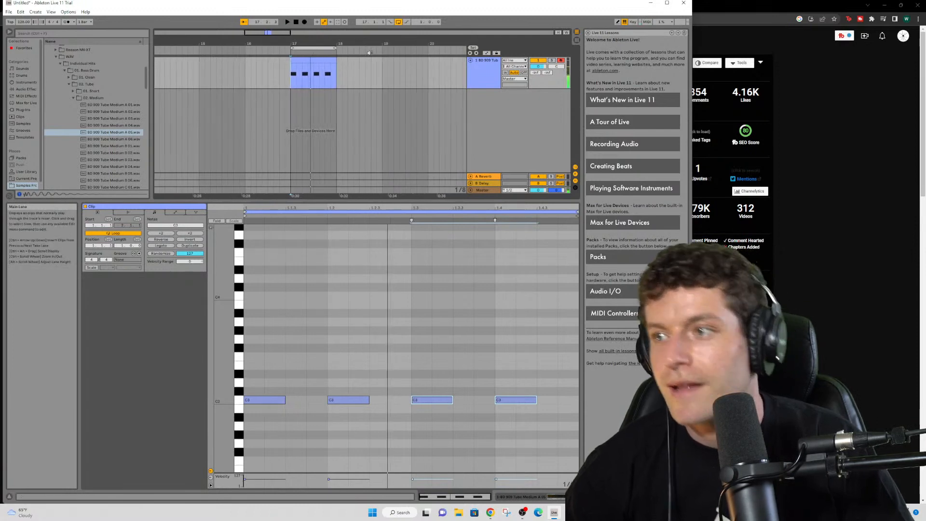
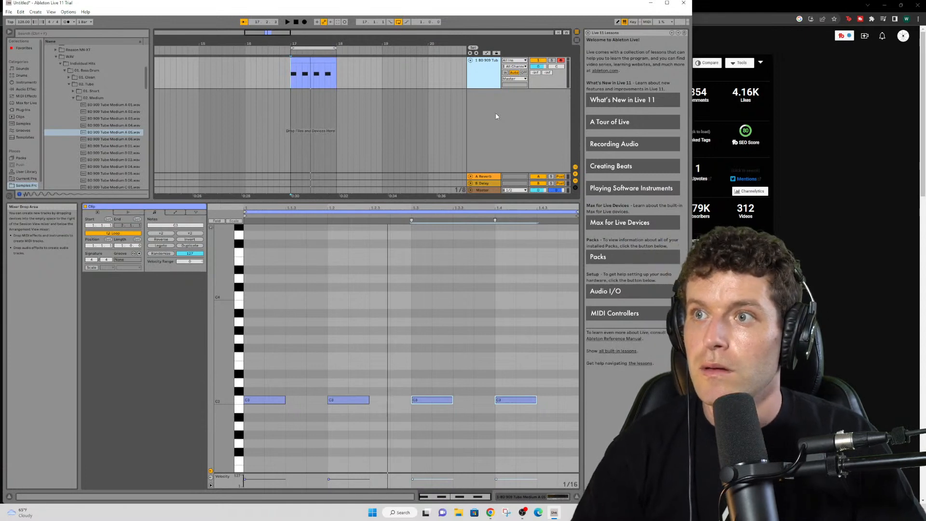
# - Insert a new MIDI track below the kick track
pyautogui.click(424, 112)
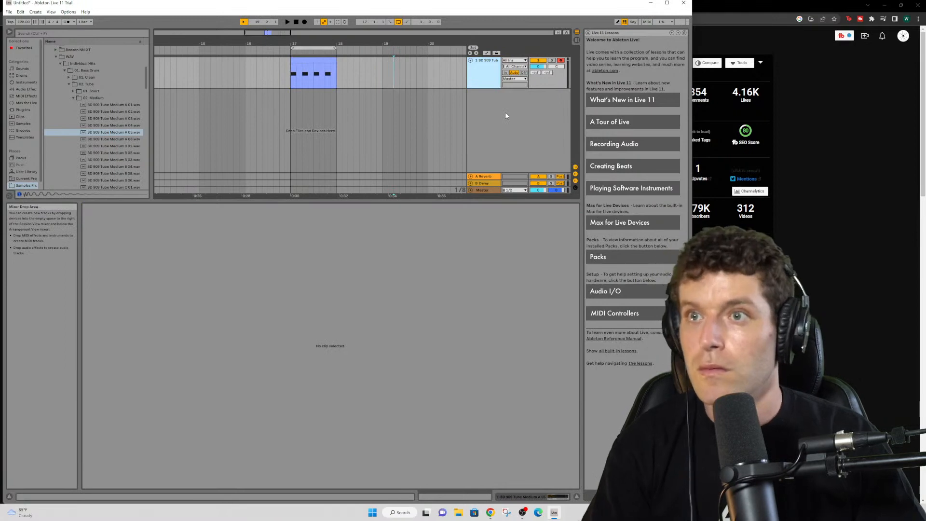
pyautogui.hotkey('ctrl', 'shift', 't')
pyautogui.click(392, 109)
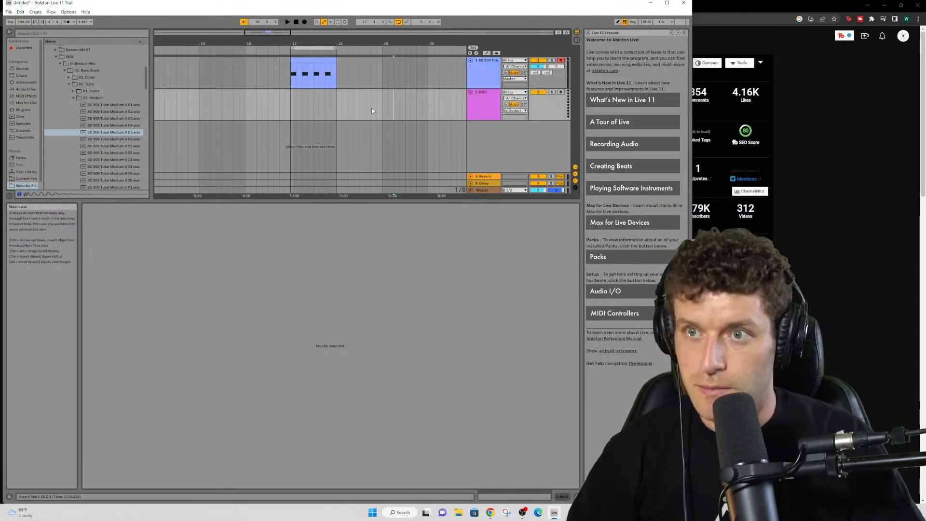
# - Extend the arrangement loop to bar 19 and insert an empty two-bar MIDI clip from bar 17 to bar 19 on the new track
pyautogui.moveTo(297, 91); pyautogui.dragTo(339, 96)
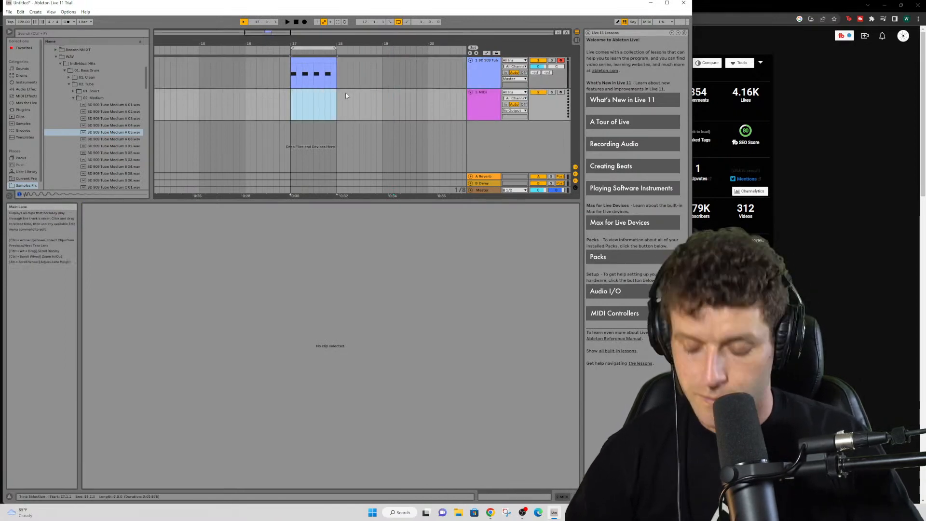
pyautogui.click(339, 117)
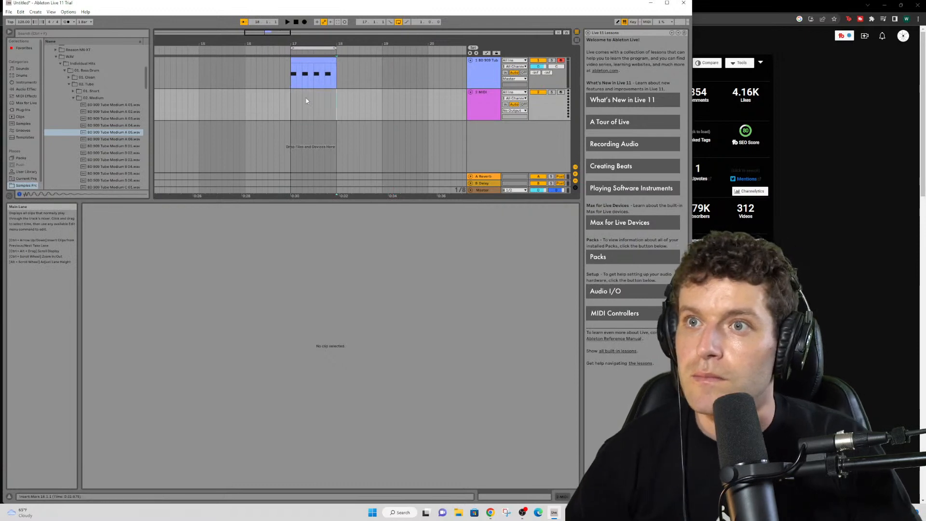
pyautogui.moveTo(320, 95); pyautogui.dragTo(380, 92)
pyautogui.moveTo(291, 97); pyautogui.dragTo(382, 96)
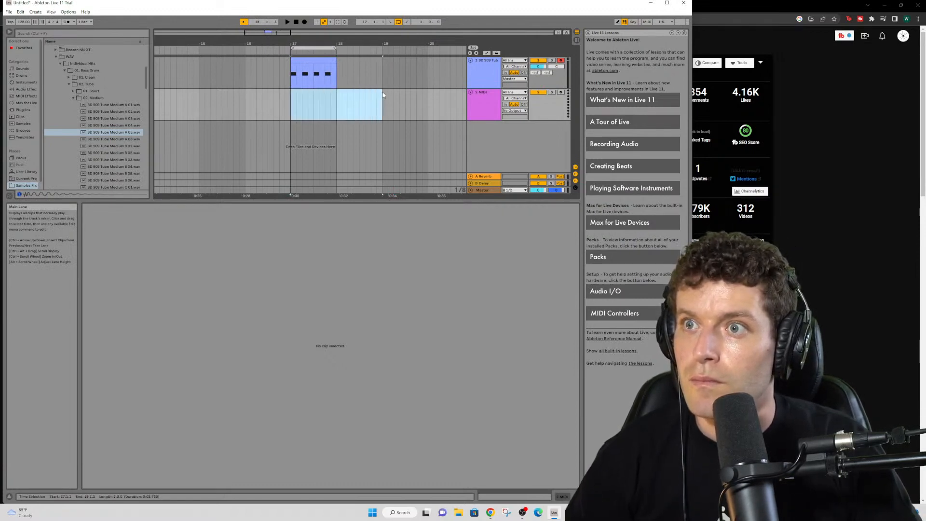
pyautogui.moveTo(336, 48); pyautogui.dragTo(380, 49)
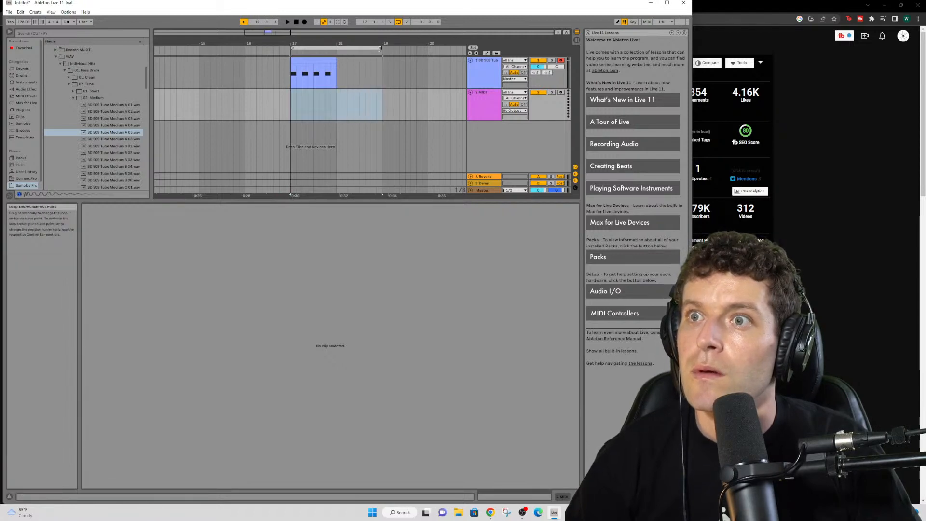
pyautogui.doubleClick(333, 116)
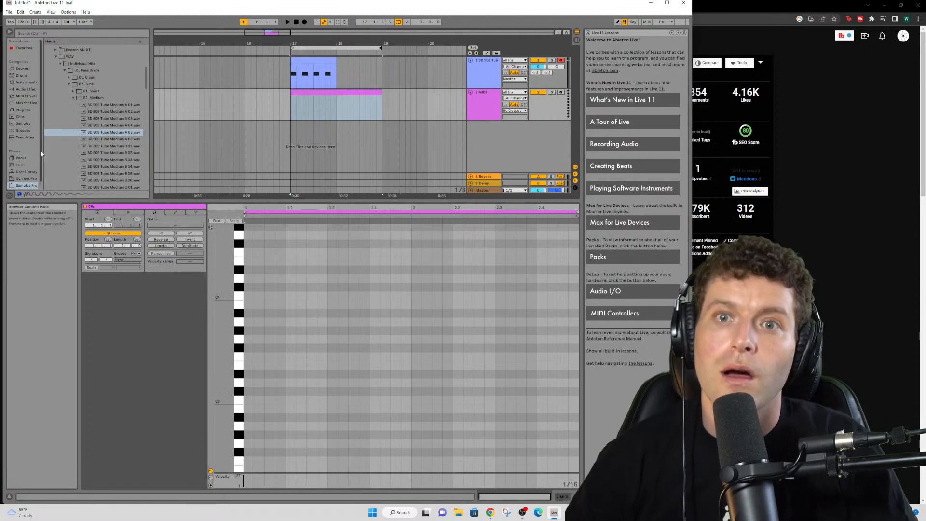
# - Load Sampler onto the new MIDI track and extend the kick clip to bar 19 so it repeats over two bars
pyautogui.scroll(-1, 28, 154)
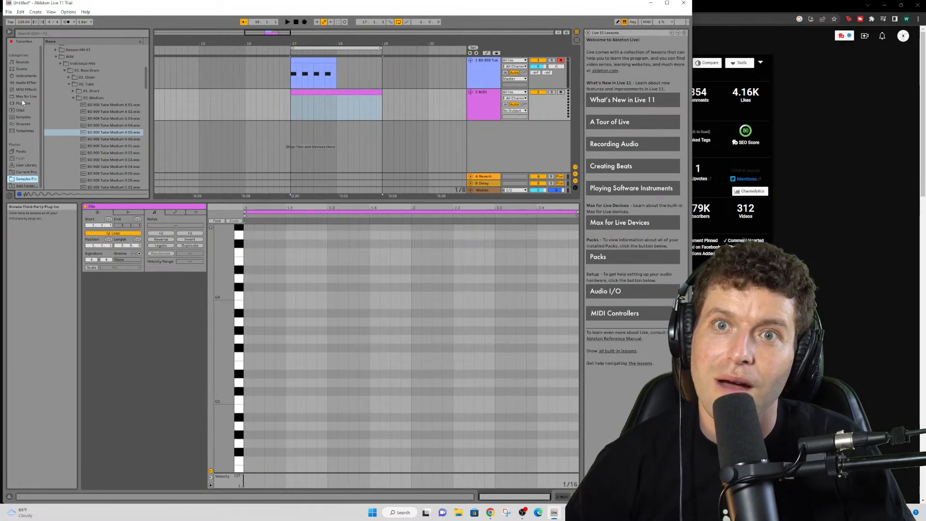
pyautogui.click(25, 77)
pyautogui.moveTo(63, 118); pyautogui.dragTo(243, 113)
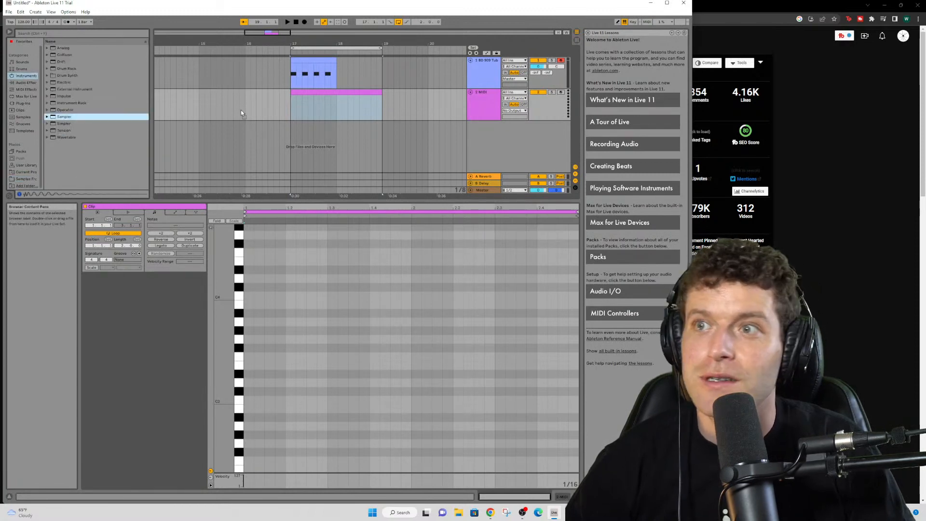
pyautogui.moveTo(485, 98); pyautogui.dragTo(485, 97)
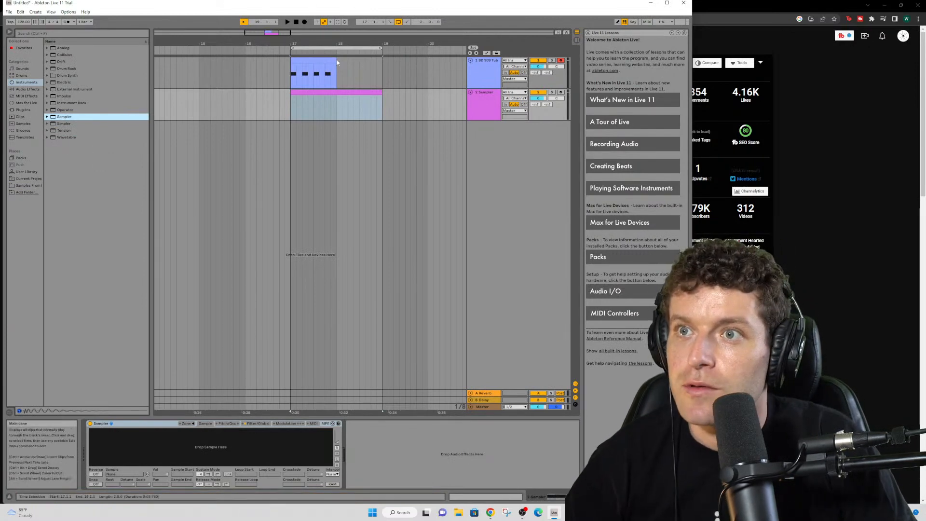
pyautogui.moveTo(337, 63); pyautogui.dragTo(382, 62)
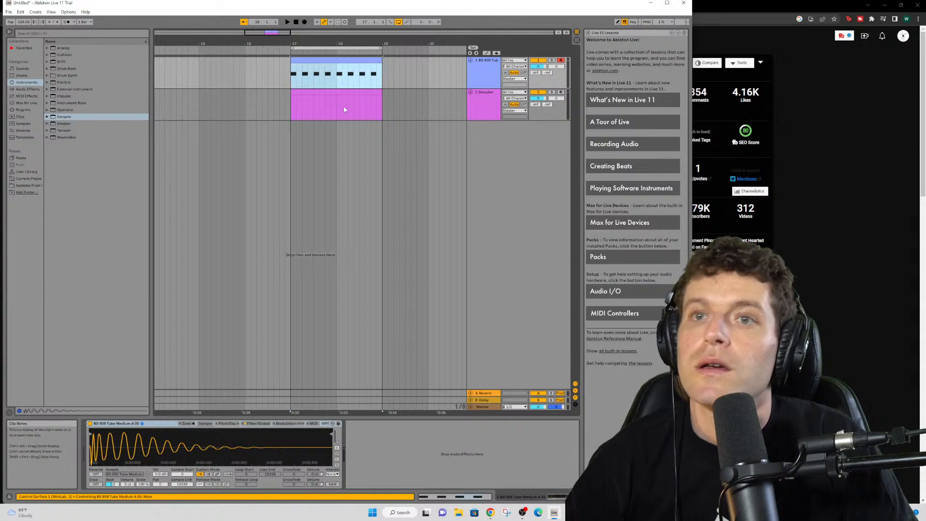
# - Return to the Samples From Mars library, collapse the WAV and 909_from_mars folders, and look through the other sample packs
pyautogui.click(30, 180)
pyautogui.click(34, 187)
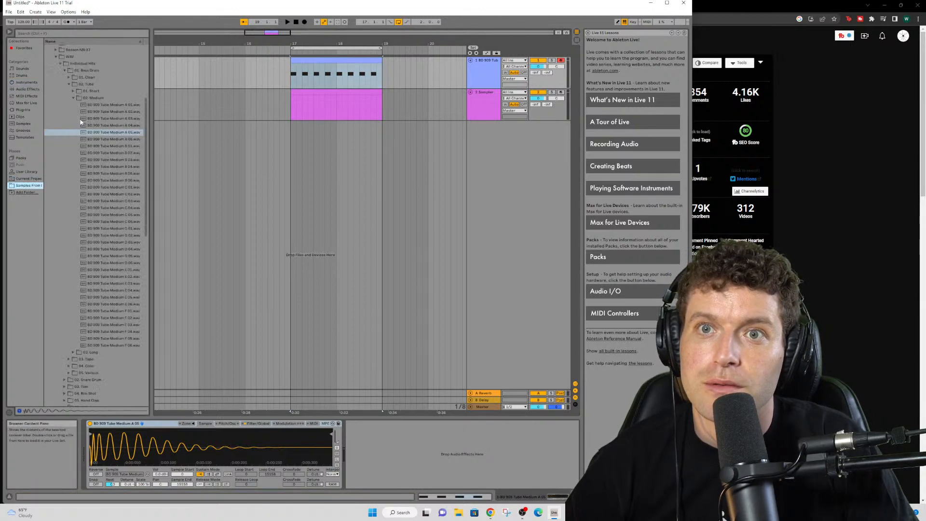
pyautogui.click(69, 57)
pyautogui.click(56, 56)
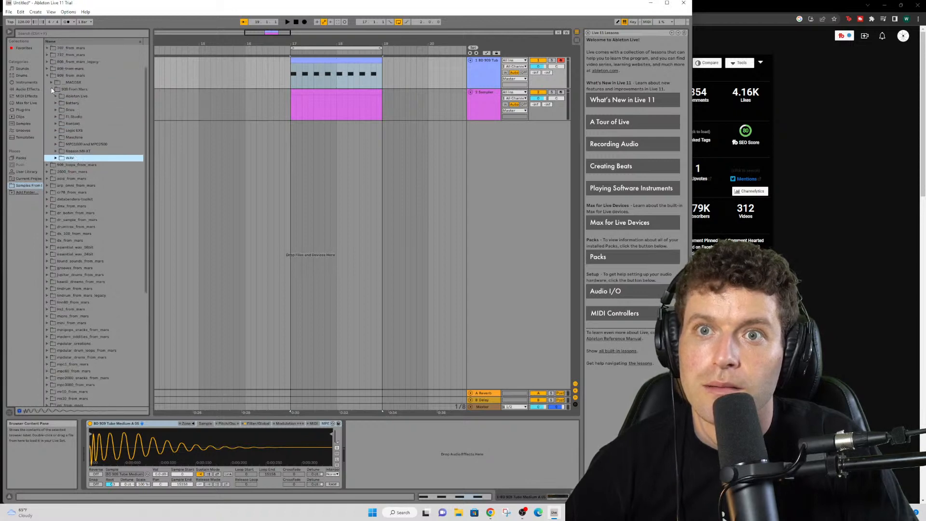
pyautogui.click(47, 76)
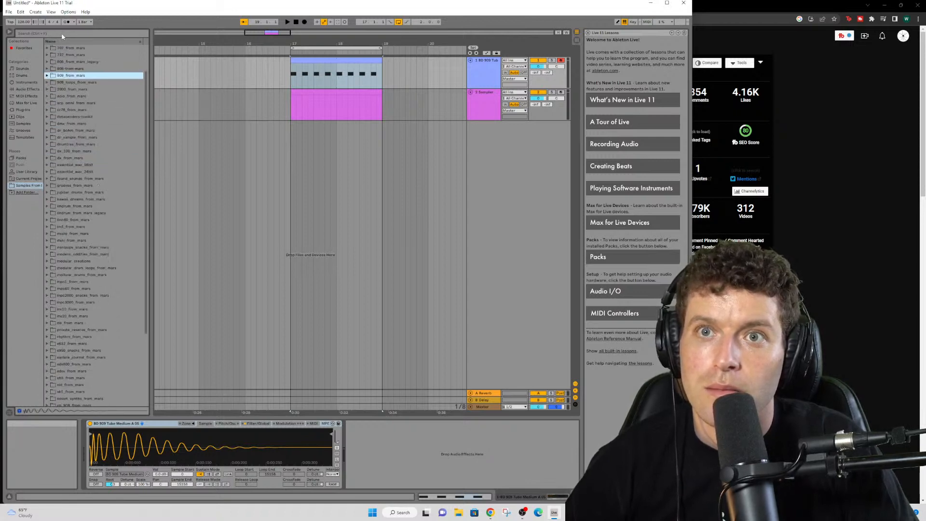
pyautogui.scroll(-1, 95, 263)
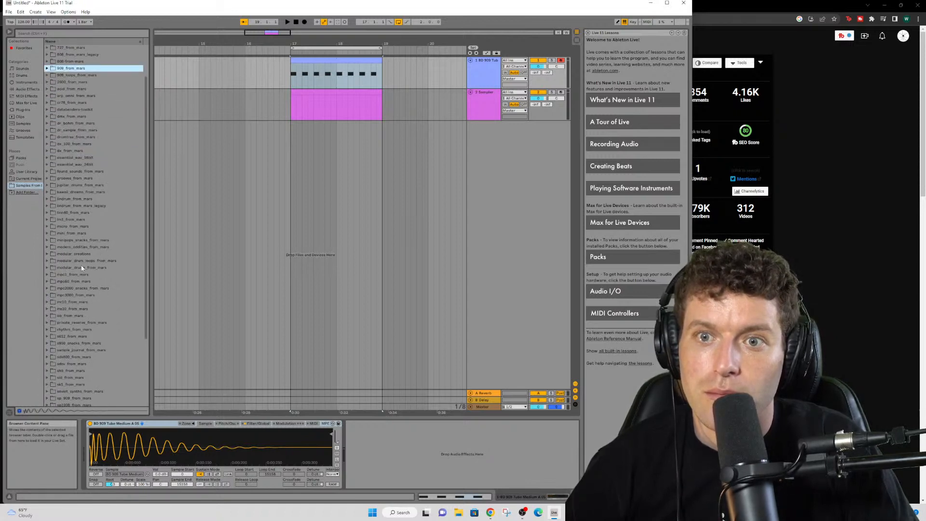
# - Audition Analog's Bass presets, including Saw Filter Bass, Smooth EGO Bass, Square Dual Muted Bass and Square Pure Bass
pyautogui.click(15, 82)
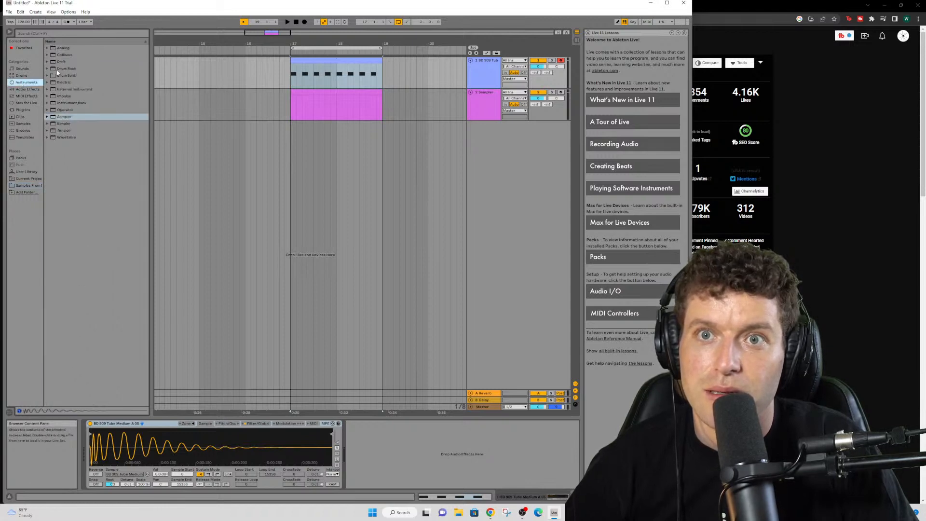
pyautogui.click(48, 48)
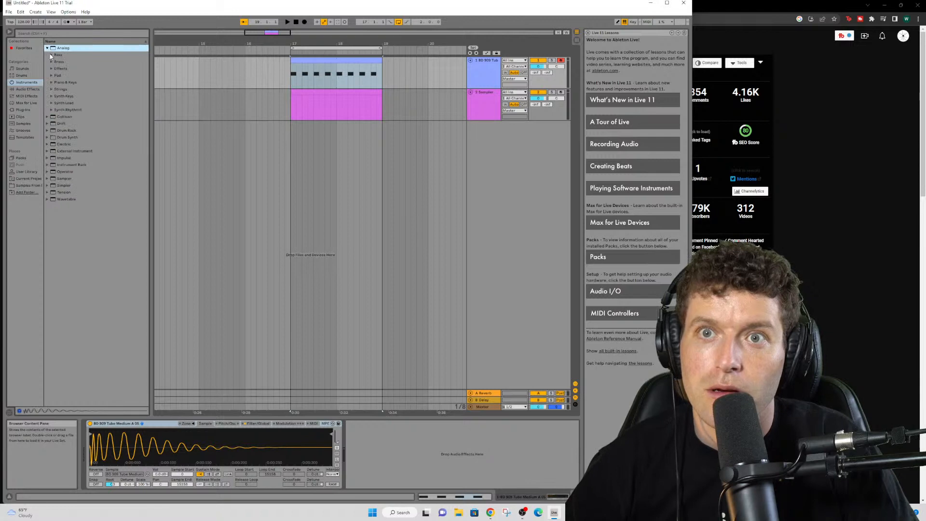
pyautogui.click(50, 55)
pyautogui.click(88, 111)
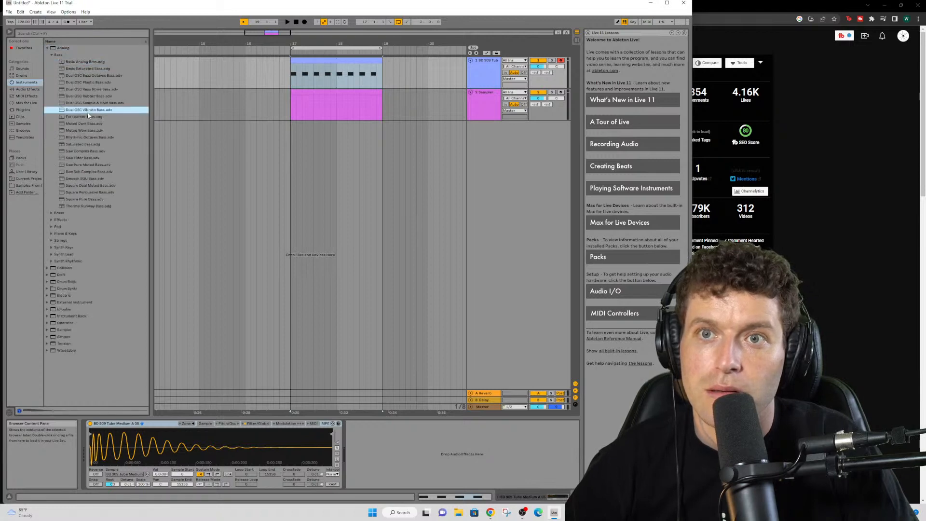
pyautogui.click(83, 158)
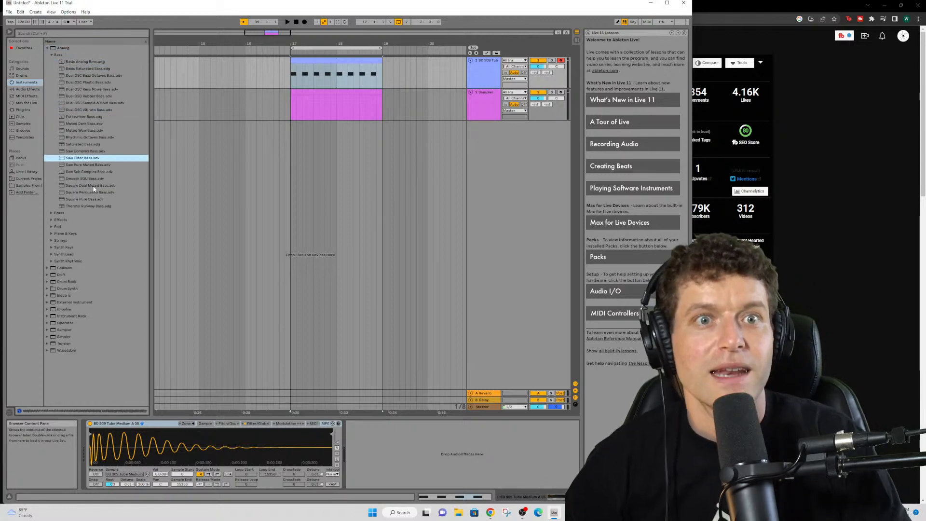
pyautogui.click(94, 179)
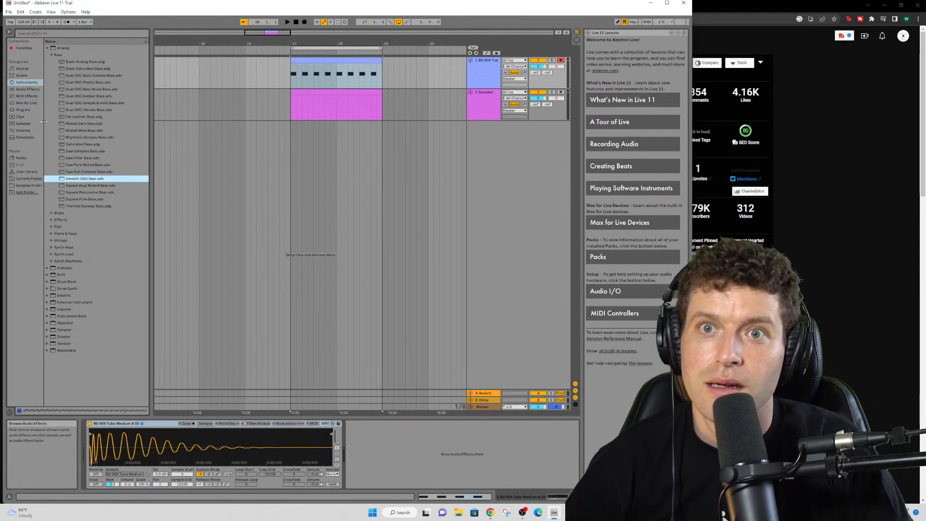
pyautogui.click(86, 159)
pyautogui.click(88, 185)
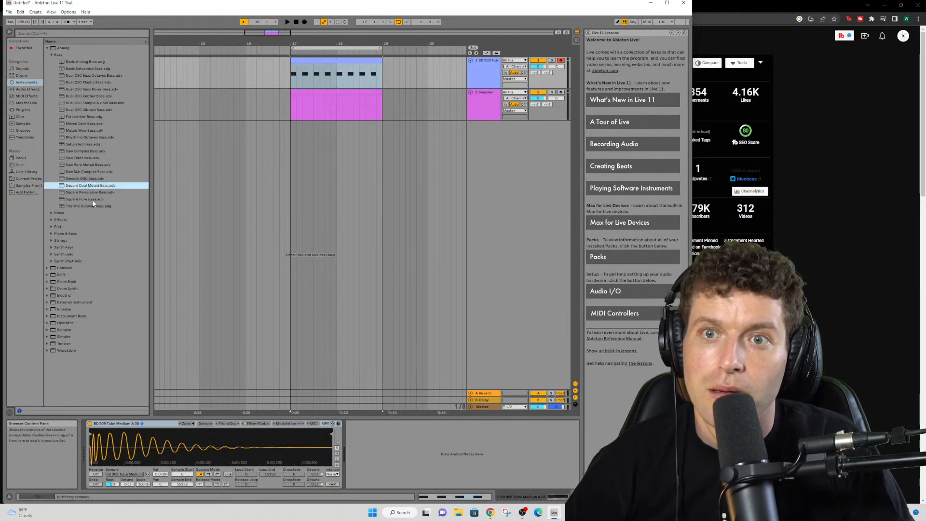
pyautogui.click(92, 199)
pyautogui.click(90, 186)
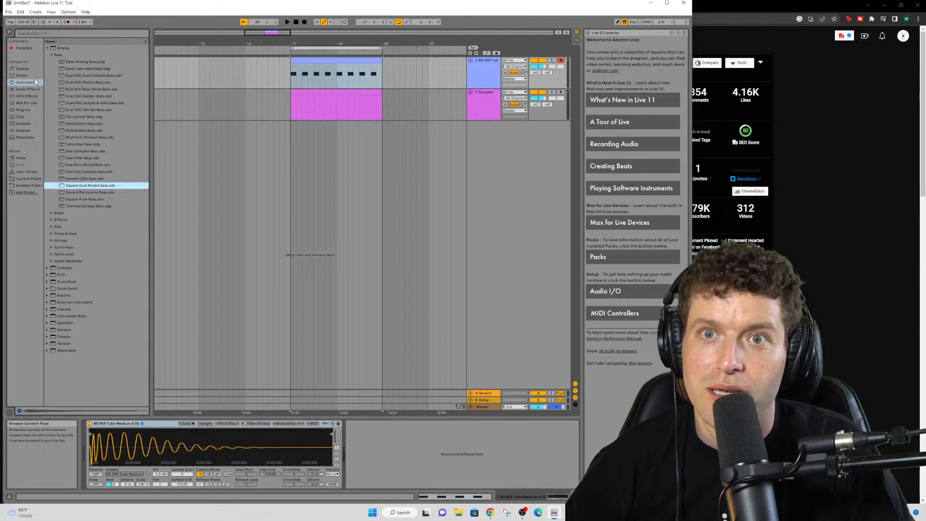
# - Search the Samples From Mars library for "bass"
pyautogui.click(29, 185)
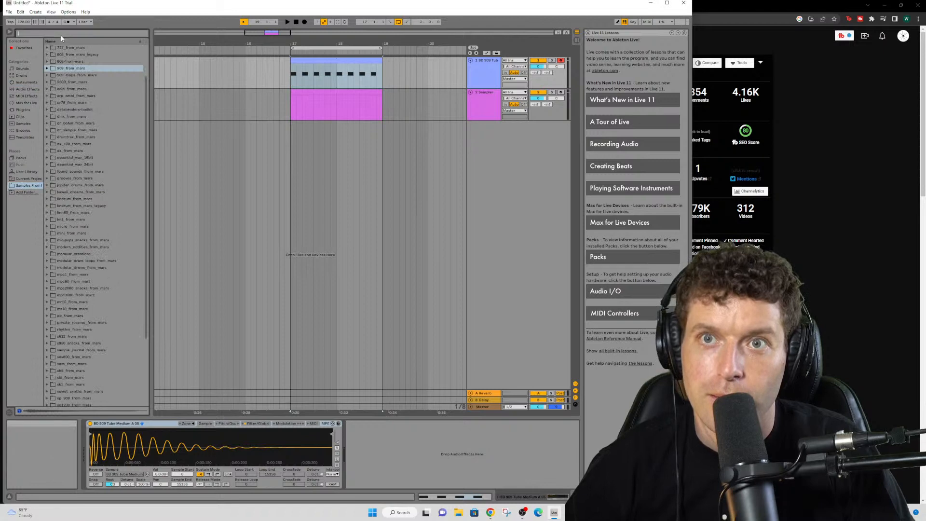
pyautogui.write('90')
pyautogui.write('ss')
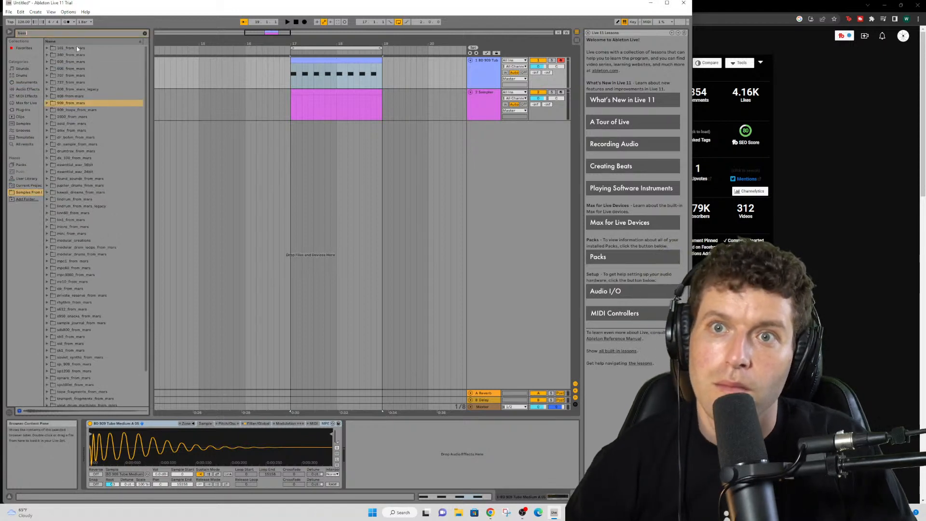
# - Show all results of the bass search and audition the first samples, including the ALTAIR 231 and ARP2600 basses
pyautogui.scroll(-3, 93, 176)
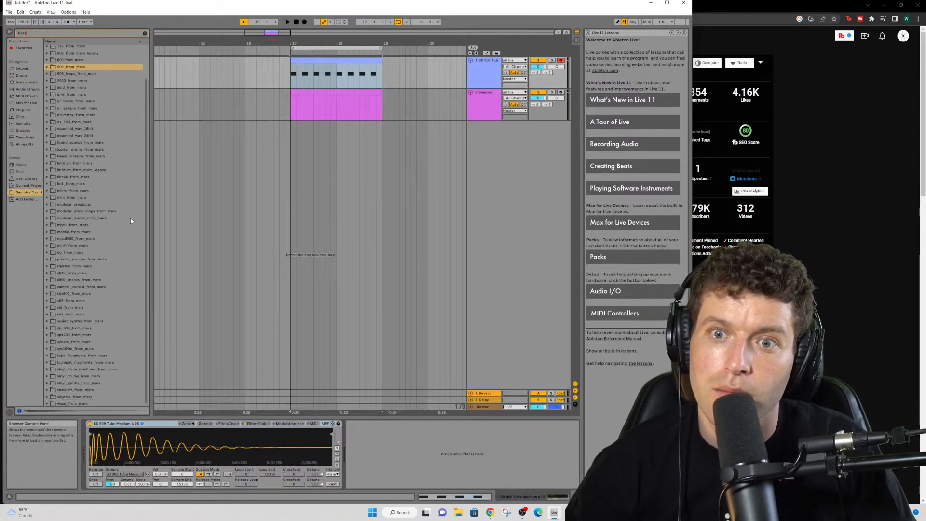
pyautogui.click(22, 143)
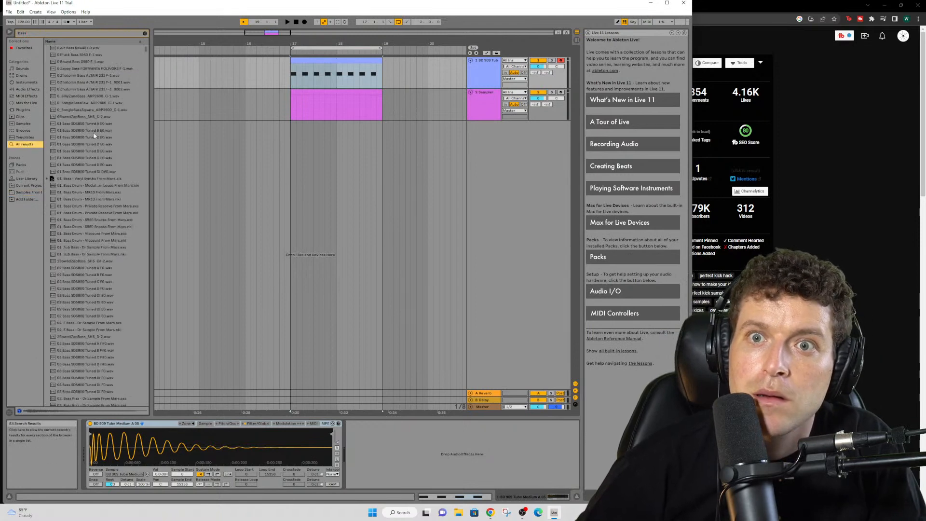
pyautogui.click(83, 85)
pyautogui.click(90, 206)
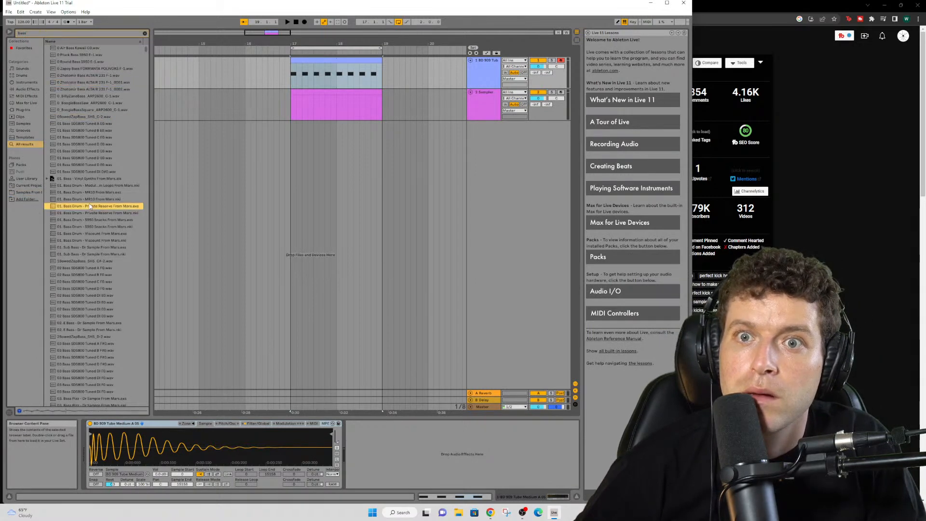
pyautogui.click(71, 69)
pyautogui.press('Down')
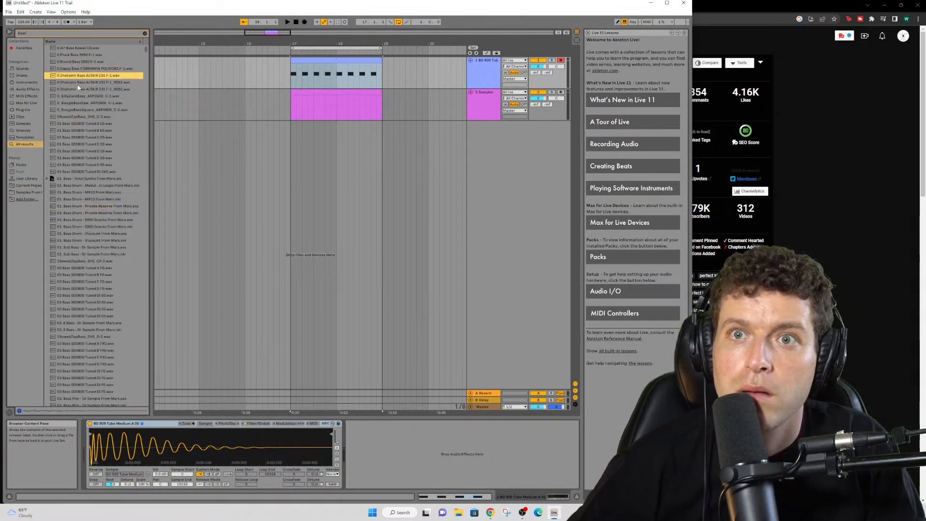
pyautogui.press('Down')
pyautogui.press('Up')
pyautogui.press('Down')
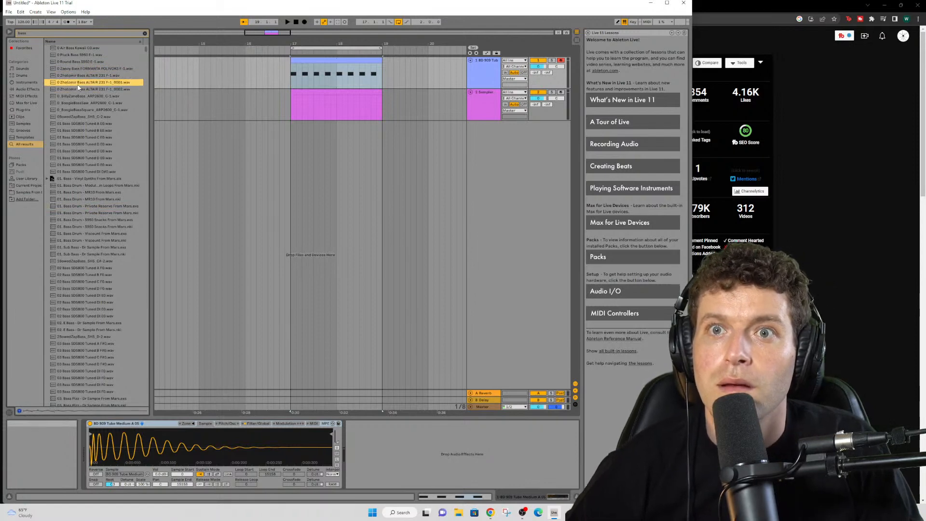
pyautogui.press('Up')
pyautogui.press('Down')
pyautogui.press('Down')
pyautogui.press('Down')
pyautogui.press('Down')
pyautogui.press('Down')
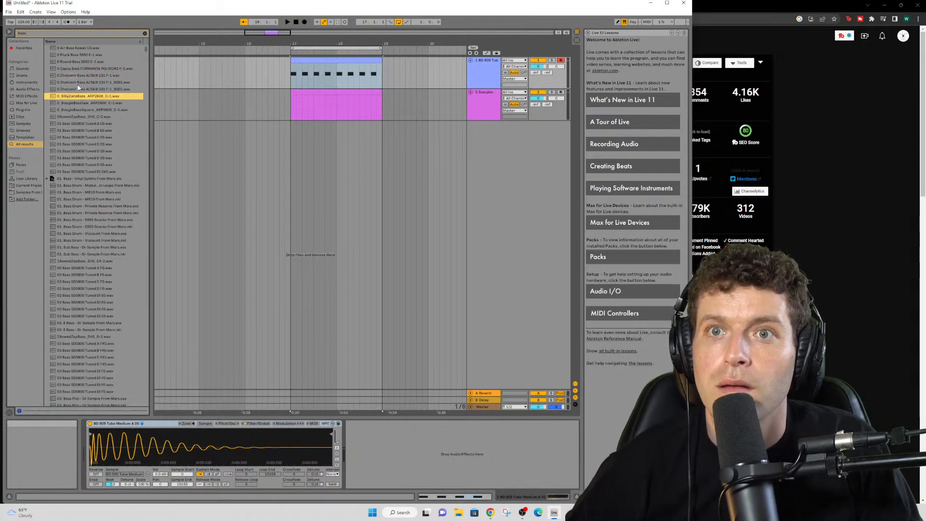
pyautogui.press('Down')
pyautogui.press('Up')
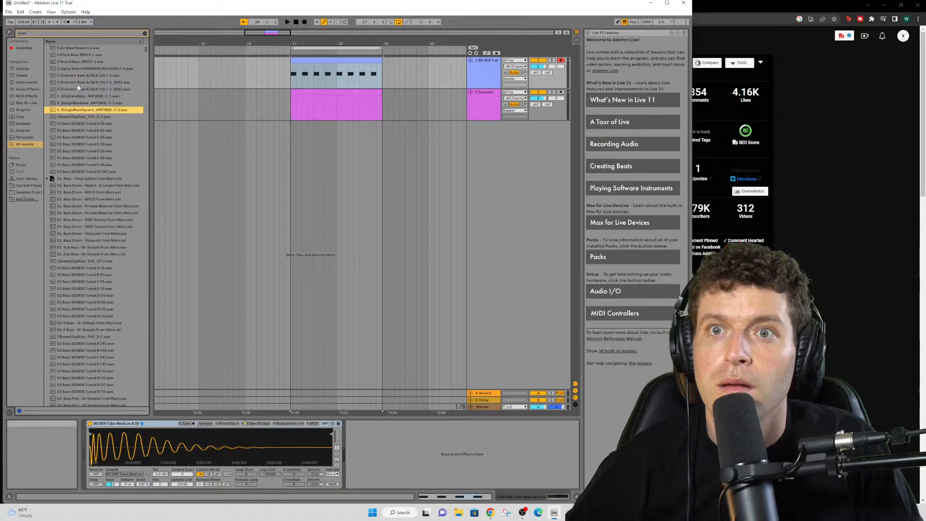
# - Audition the 01 Bass SDS800 Tuned samples and continue through the Bass Drum entries that follow them
pyautogui.press('Down')
pyautogui.press('Down')
pyautogui.press('Down')
pyautogui.press('Down')
pyautogui.press('Down')
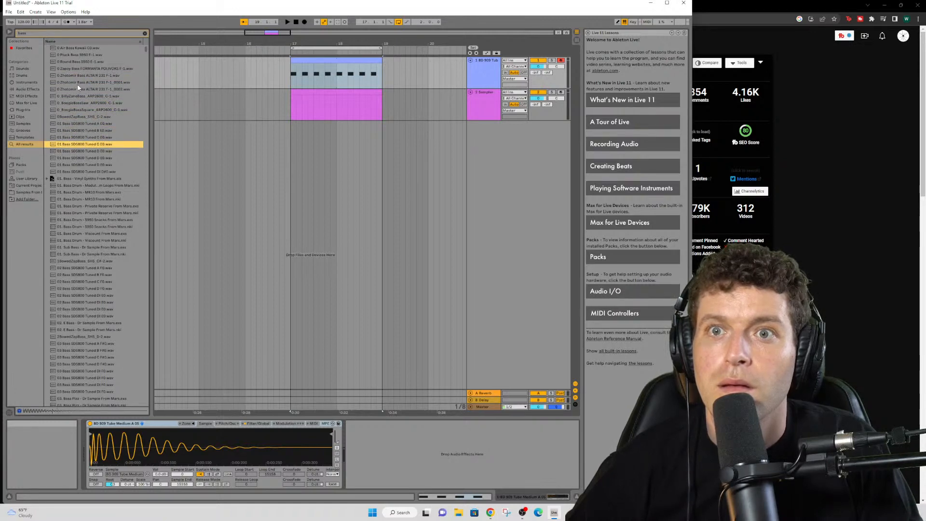
pyautogui.press('Up')
pyautogui.press('Down')
pyautogui.press('Down')
pyautogui.press('Down')
pyautogui.press('Down')
pyautogui.press('Down')
pyautogui.press('Down')
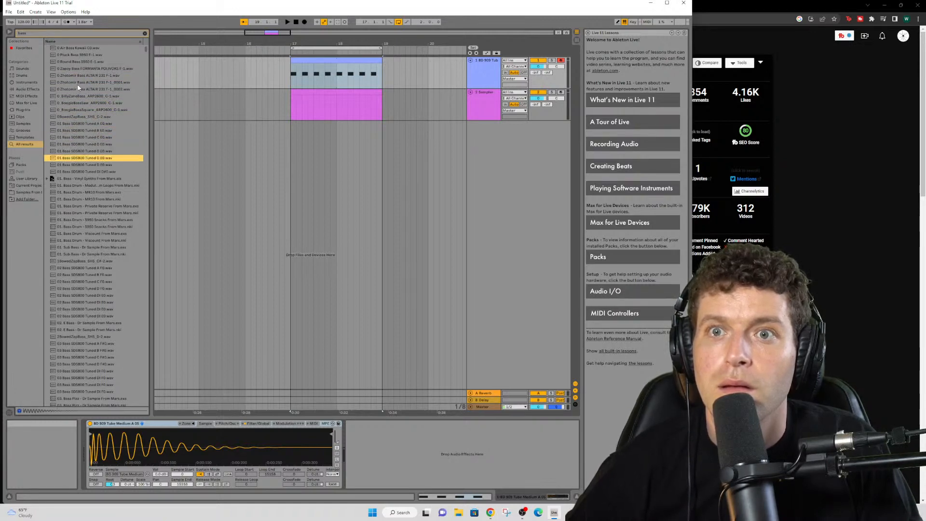
pyautogui.press('Down')
pyautogui.press('Down')
pyautogui.press('Down')
pyautogui.press('Down')
pyautogui.press('Down')
pyautogui.press('Down')
pyautogui.press('Down')
pyautogui.press('Down')
pyautogui.press('Down')
pyautogui.press('Down')
pyautogui.press('Down')
pyautogui.press('Down')
pyautogui.press('Down')
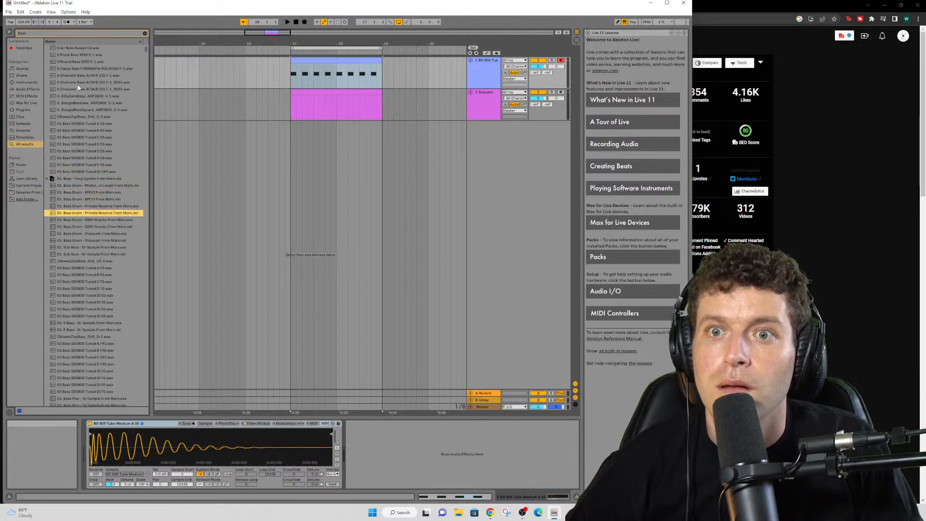
# - Audition the 02 Bass SDS800 Tuned samples and continue through the list to the 03 Bass SDS800 Tuned group
pyautogui.press('Down')
pyautogui.press('Down')
pyautogui.press('Down')
pyautogui.press('Down')
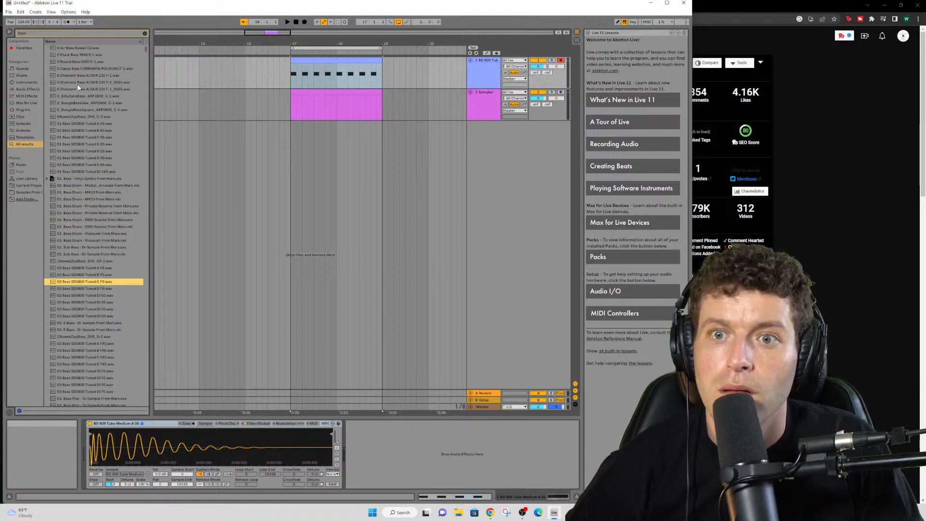
pyautogui.press('Down')
pyautogui.press('Down')
pyautogui.press('Down')
pyautogui.press('Down')
pyautogui.press('Down')
pyautogui.press('Down')
pyautogui.press('Down')
pyautogui.press('Down')
pyautogui.press('Down')
pyautogui.press('Down')
pyautogui.press('Down')
pyautogui.press('Down')
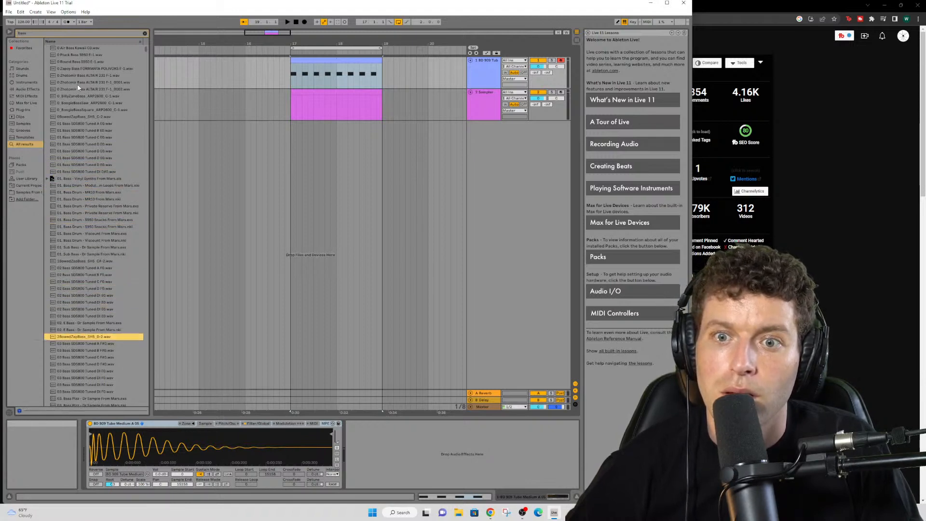
# - Spot-check samples further down the results, including 04 Overdrive Bass and the 04, 05, 08 and 11 Bass SDS800 Tuned sounds
pyautogui.scroll(-8, 93, 295)
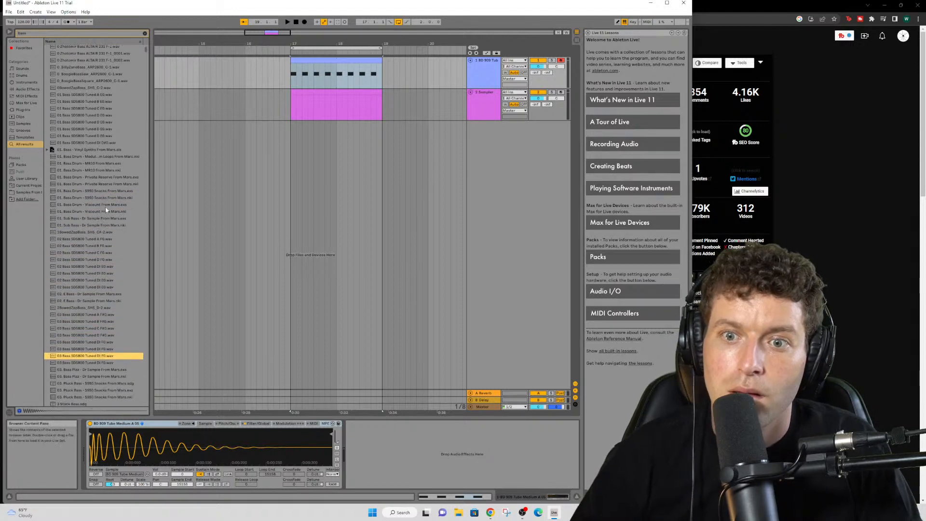
pyautogui.click(116, 320)
pyautogui.scroll(-4, 94, 337)
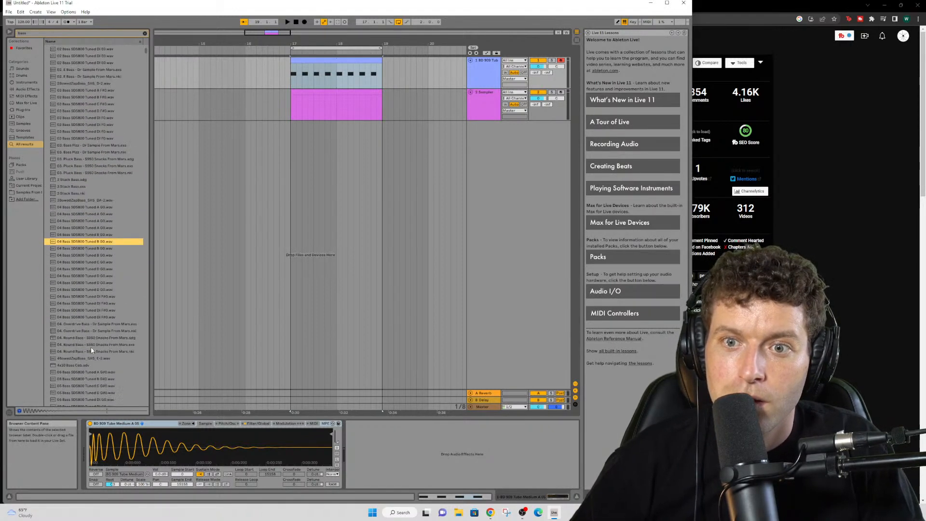
pyautogui.click(76, 323)
pyautogui.click(87, 309)
pyautogui.scroll(-1, 85, 295)
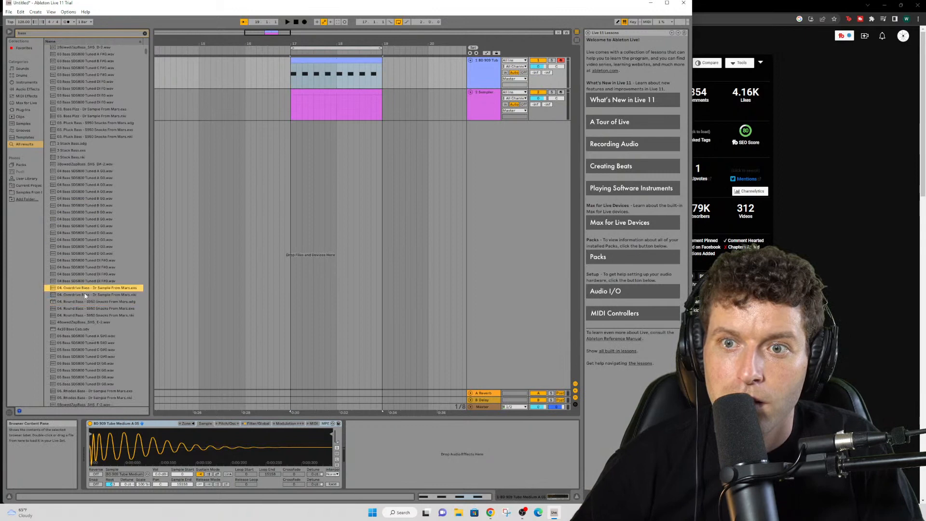
pyautogui.click(83, 358)
pyautogui.scroll(-12, 85, 366)
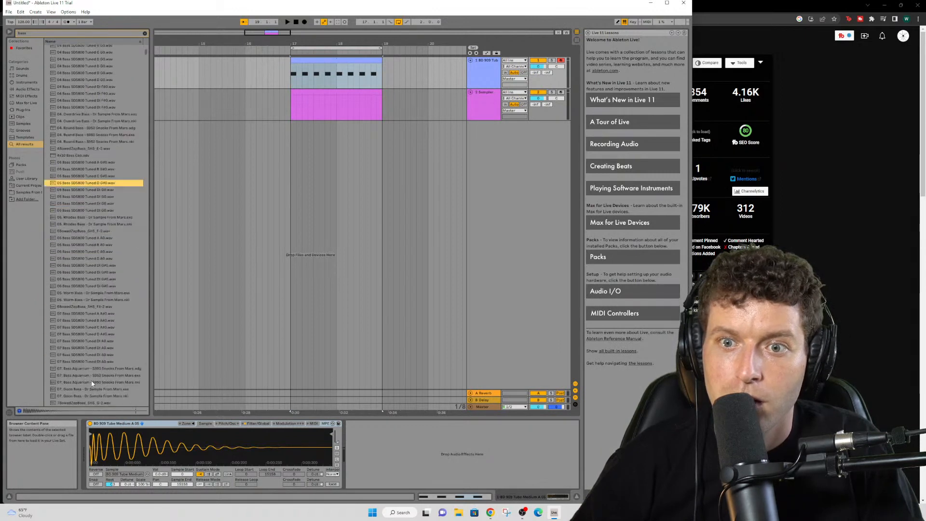
pyautogui.scroll(-5, 89, 376)
pyautogui.click(75, 278)
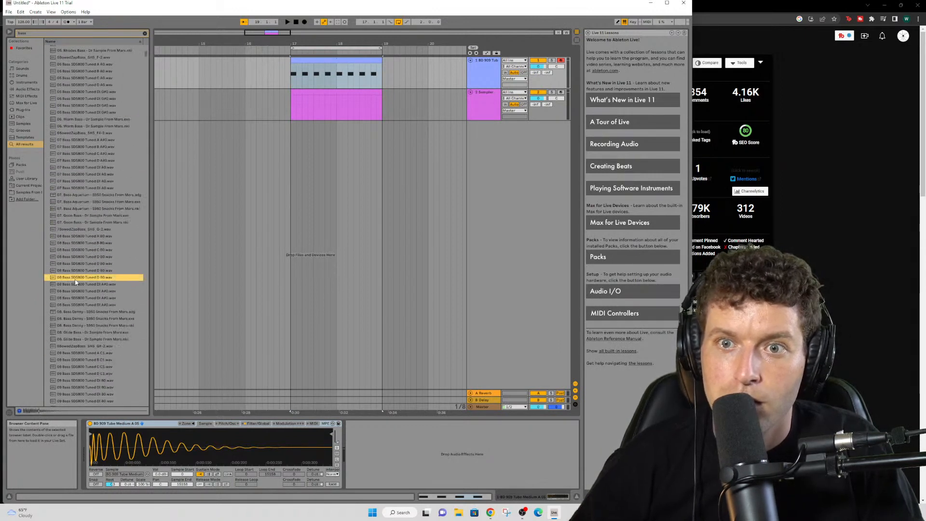
pyautogui.scroll(-9, 85, 335)
pyautogui.click(89, 364)
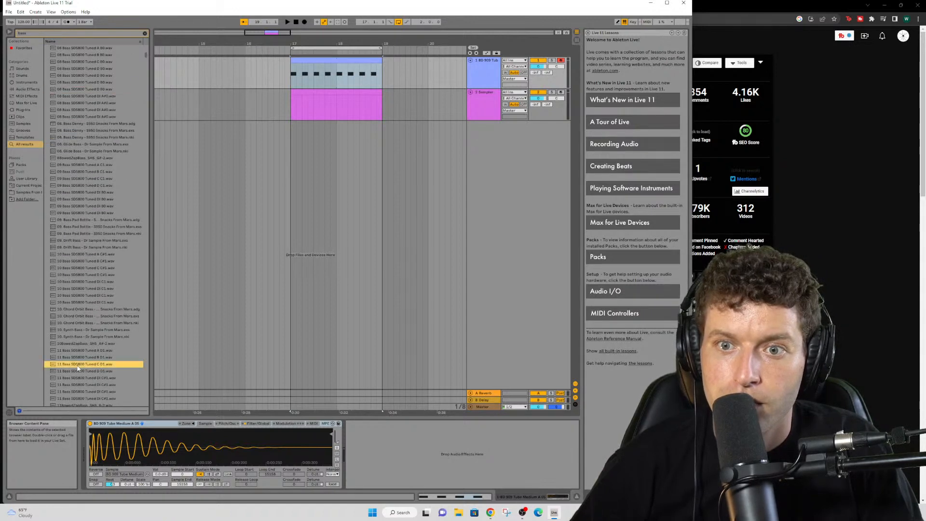
# - Compare several of the 11 Bass SDS800 Tuned samples by auditioning them repeatedly
pyautogui.scroll(-5, 91, 338)
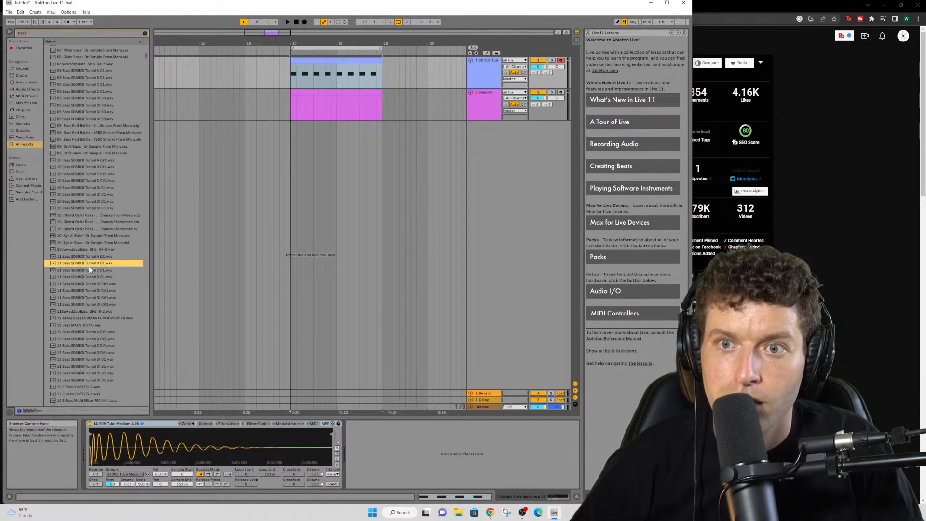
pyautogui.click(87, 272)
pyautogui.click(87, 272)
pyautogui.click(88, 273)
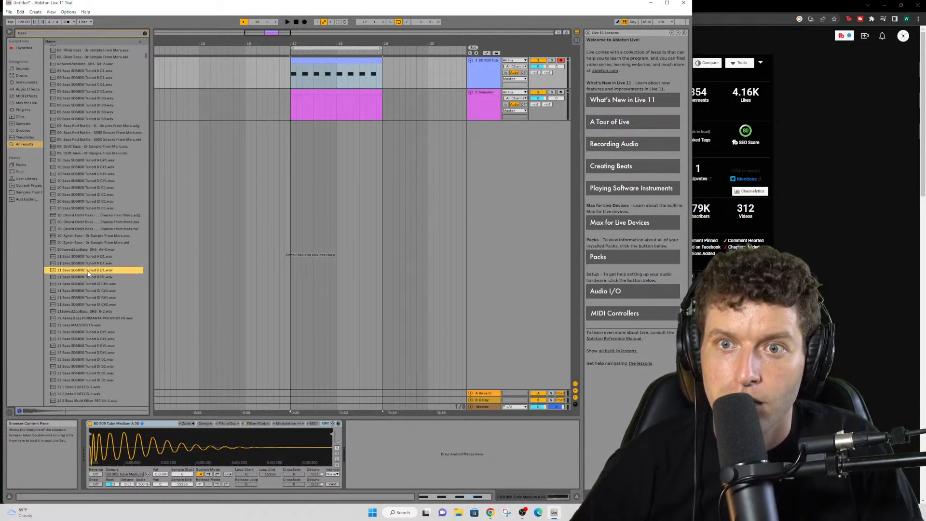
pyautogui.click(84, 286)
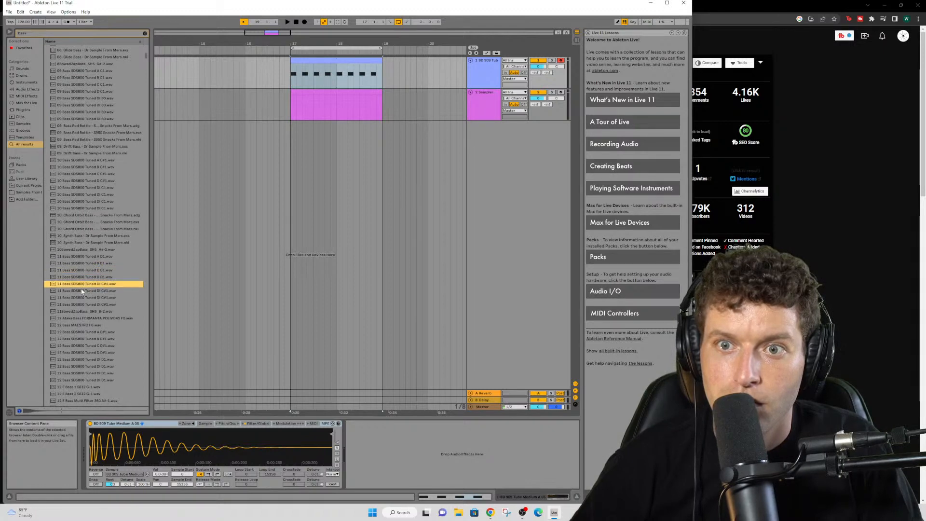
pyautogui.click(84, 264)
pyautogui.click(81, 270)
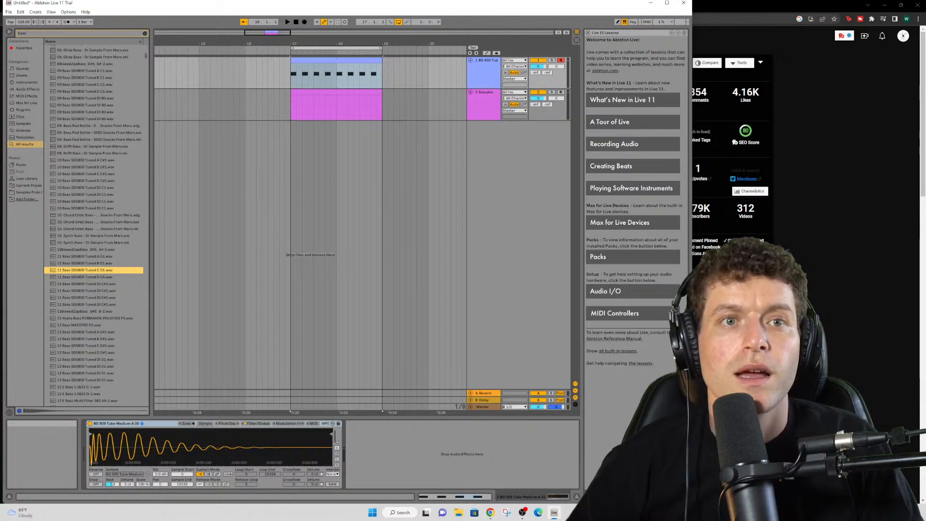
# - Audition the bass samples numbered 12, including Echo Bass, Funk Bass, Slap Bass Multi Filter and a WASP bass
pyautogui.scroll(-5, 105, 298)
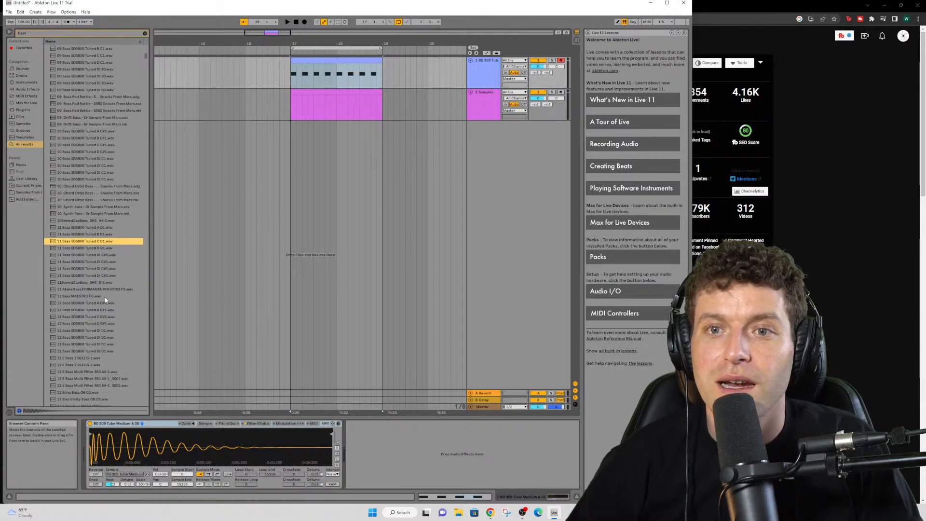
pyautogui.click(92, 312)
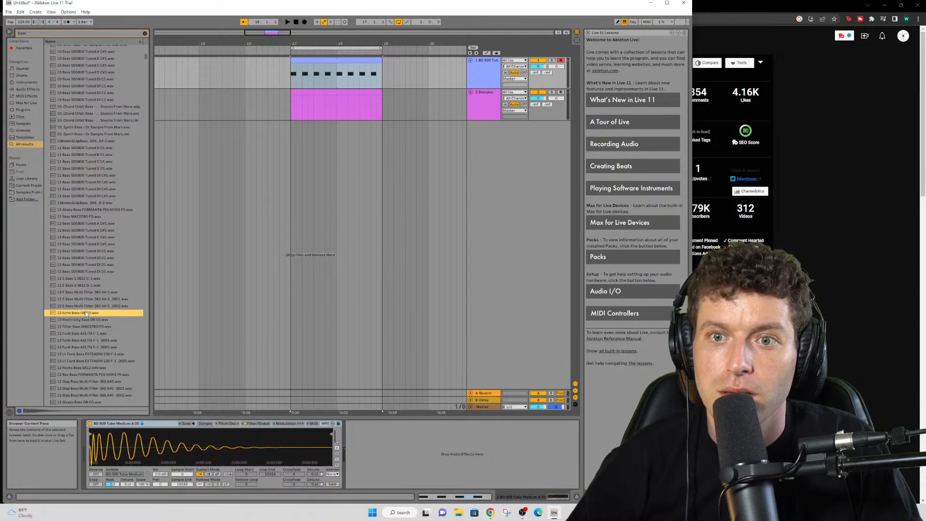
pyautogui.click(92, 306)
pyautogui.click(90, 340)
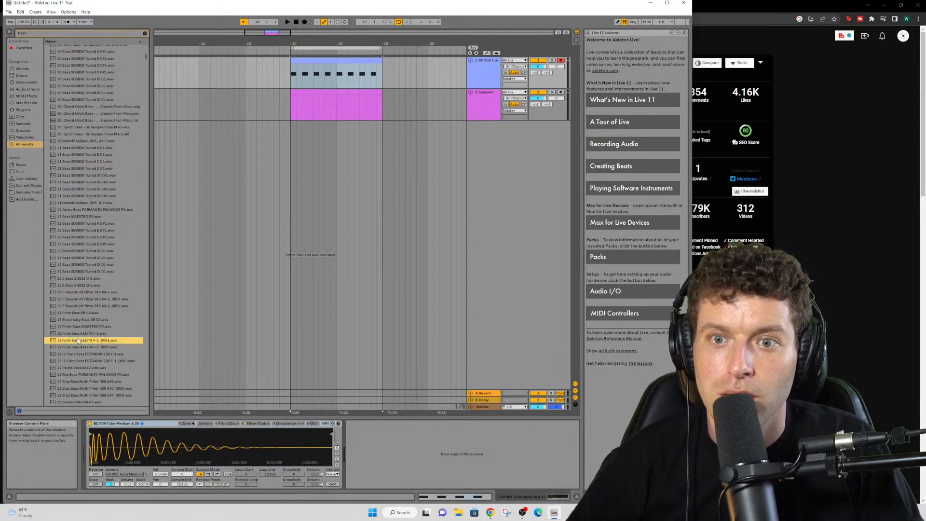
pyautogui.scroll(-2, 91, 347)
pyautogui.click(91, 366)
pyautogui.scroll(-2, 88, 369)
pyautogui.scroll(-2, 87, 373)
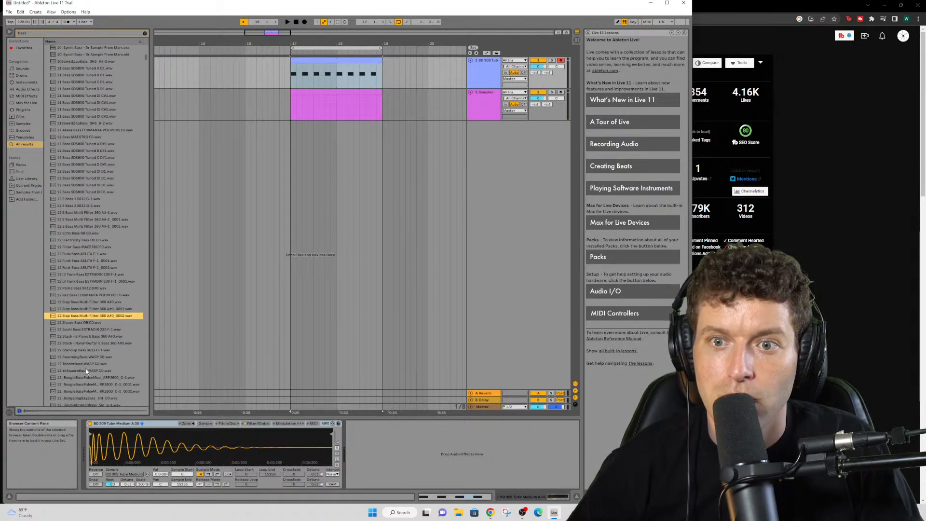
pyautogui.click(86, 371)
pyautogui.scroll(-5, 84, 361)
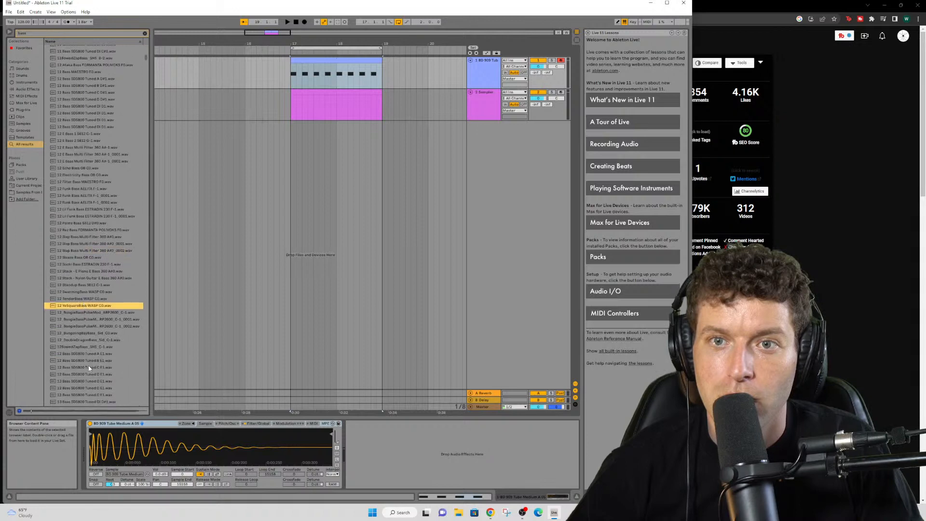
# - Return to the Samples From Mars library and clear the bass search
pyautogui.click(29, 192)
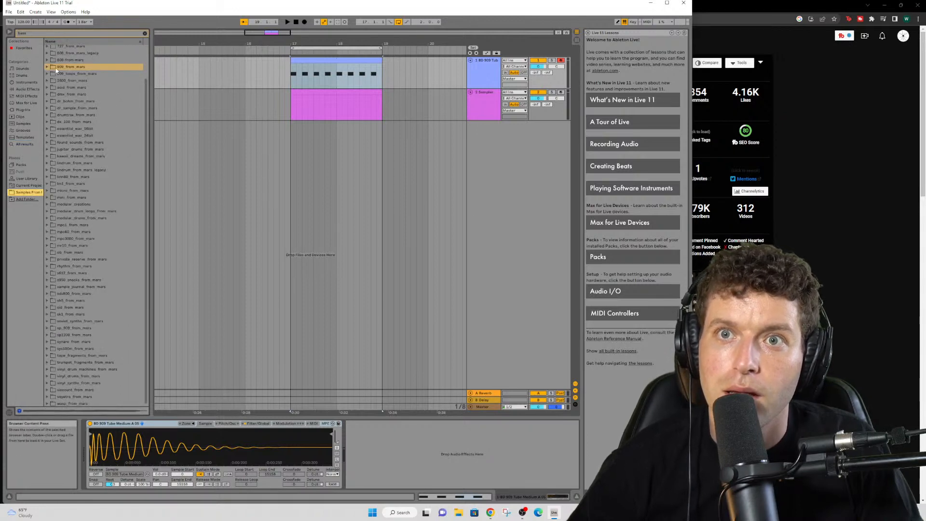
pyautogui.scroll(3, 62, 67)
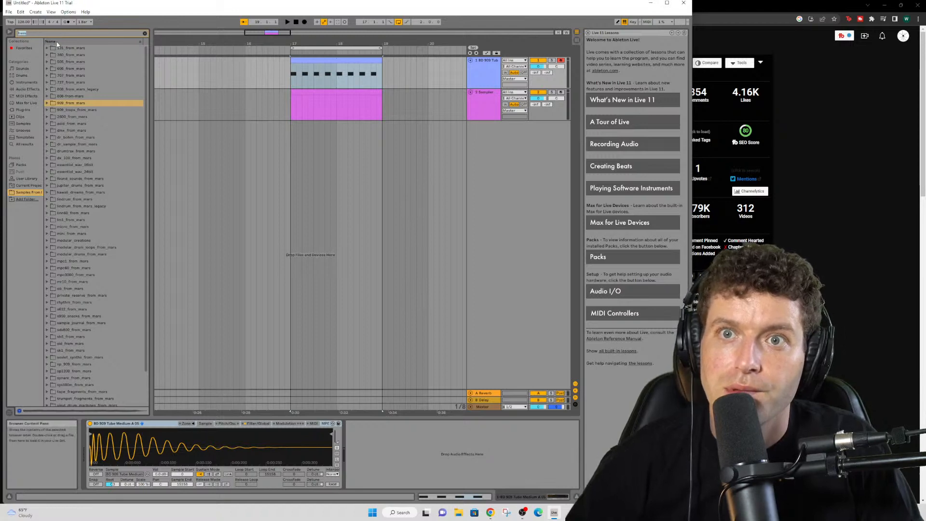
pyautogui.press('BackSpace')
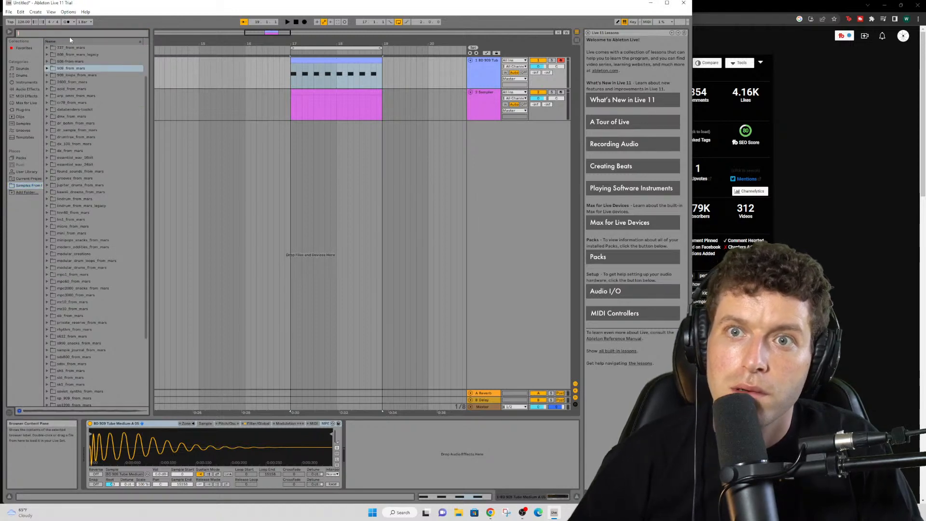
# - Switch to YouTube in Chrome and search for "best bass sounds samples from mars"
pyautogui.click(743, 176)
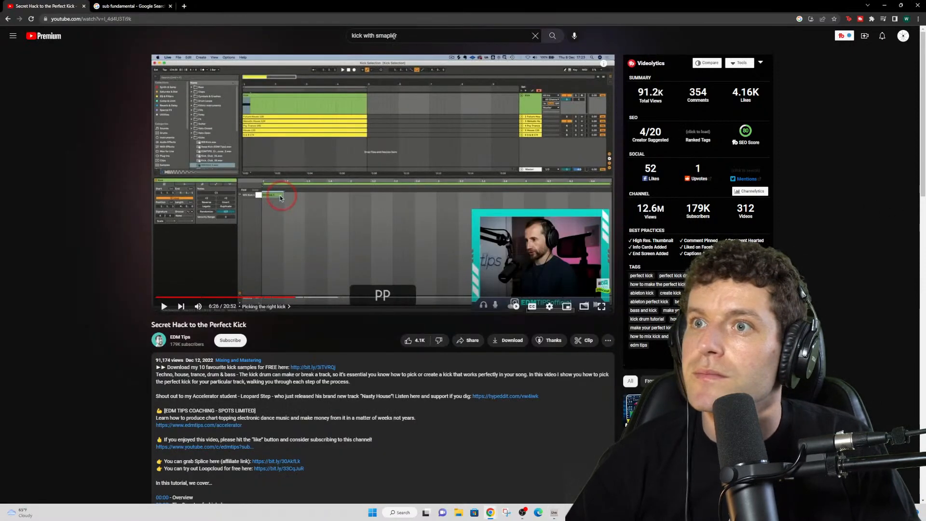
pyautogui.tripleClick(418, 36)
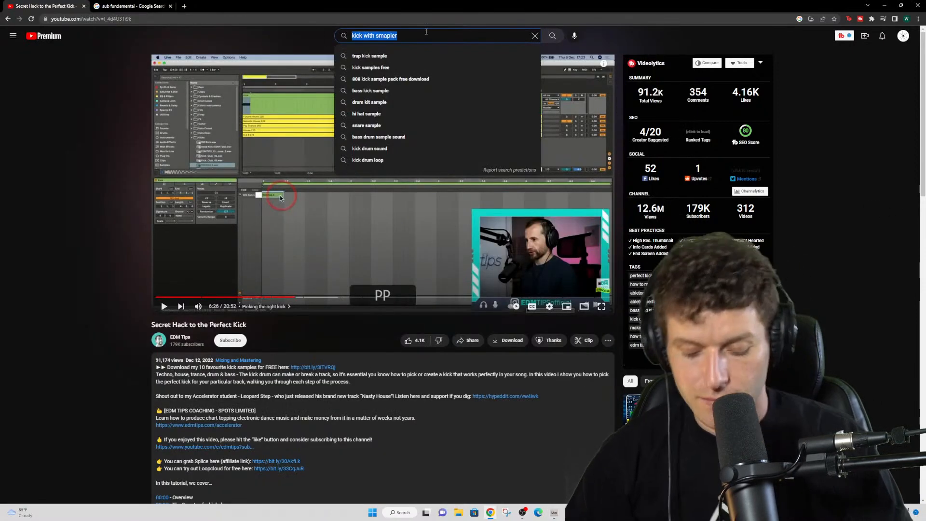
pyautogui.write('best bass sounds')
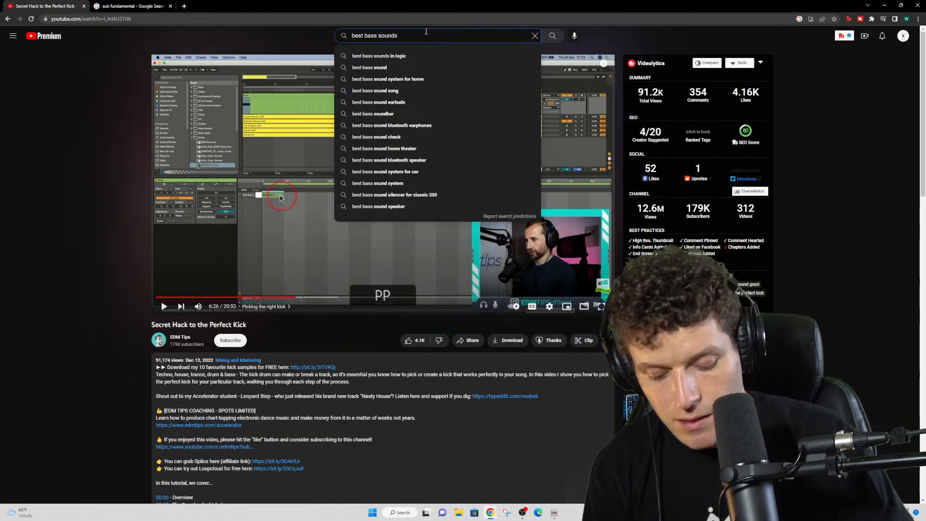
pyautogui.write(' samples from mars')
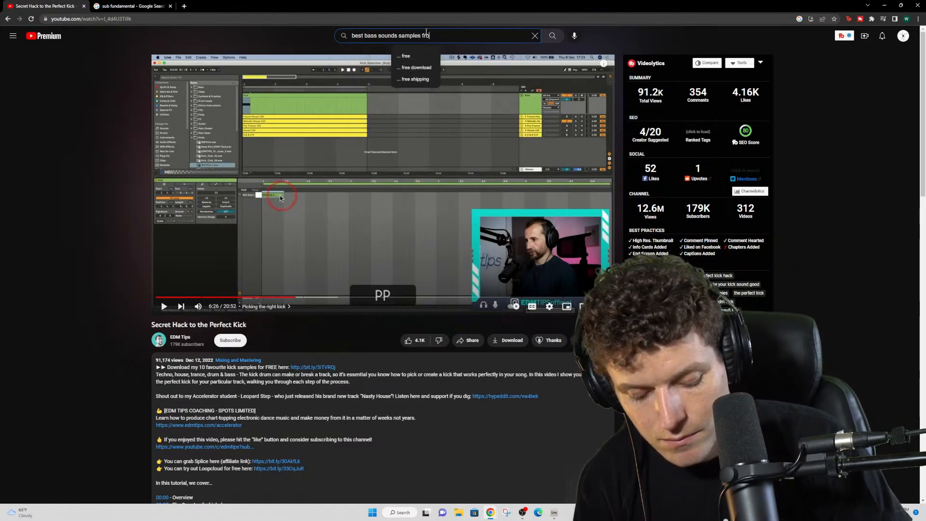
pyautogui.press('Return')
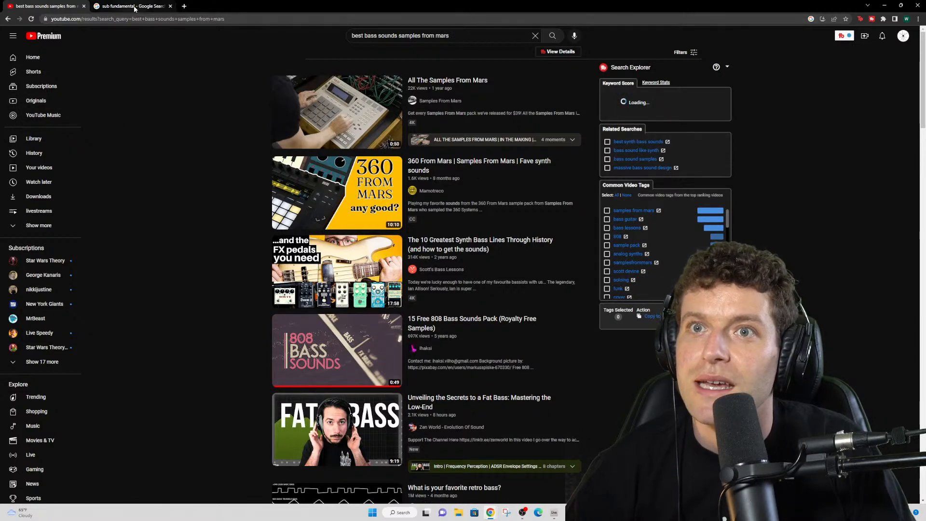
# - Switch to Ableton Live and look through the 808_from_mars WAV individual hits and the 808_from_mars_legacy folder for bass sounds
pyautogui.click(553, 512)
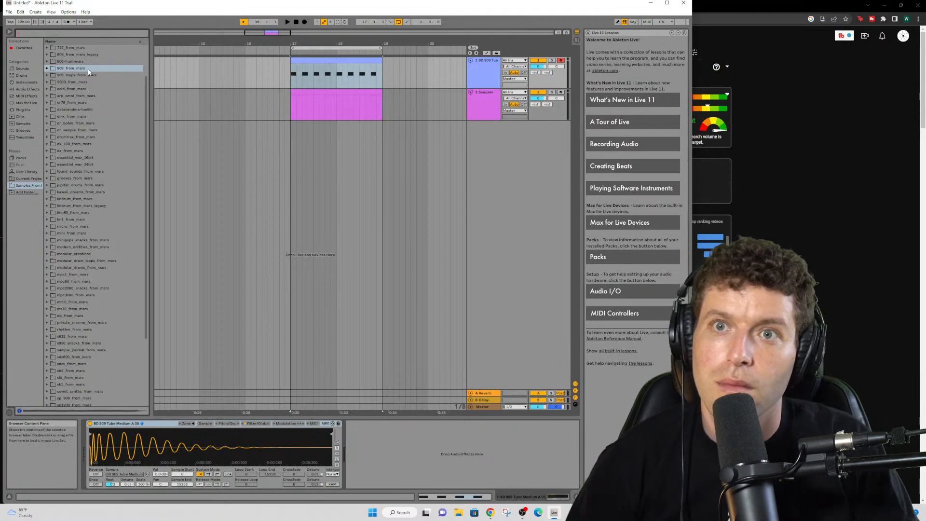
pyautogui.click(51, 62)
pyautogui.click(49, 62)
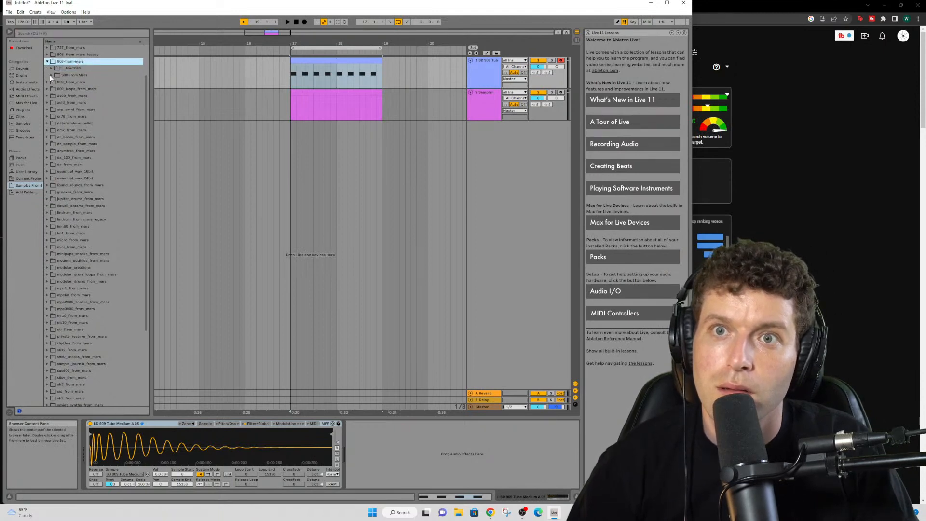
pyautogui.click(51, 76)
pyautogui.click(56, 158)
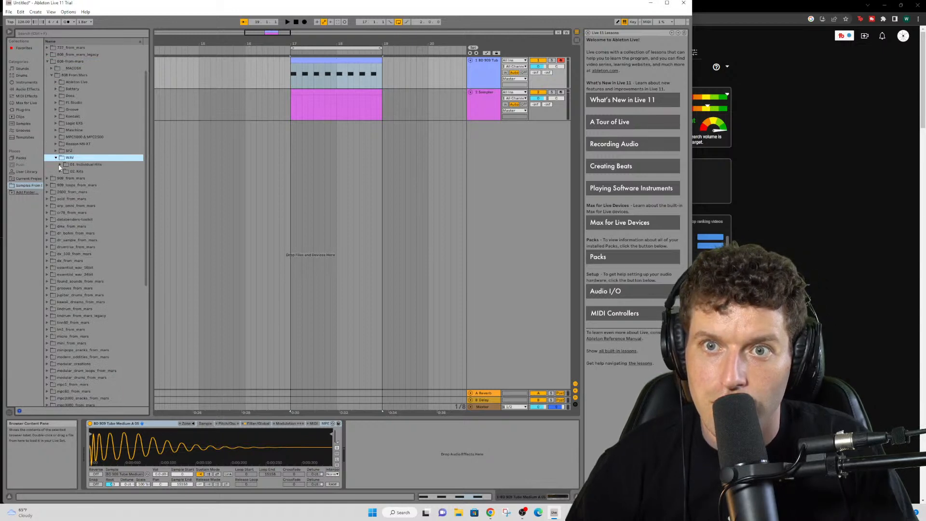
pyautogui.click(60, 165)
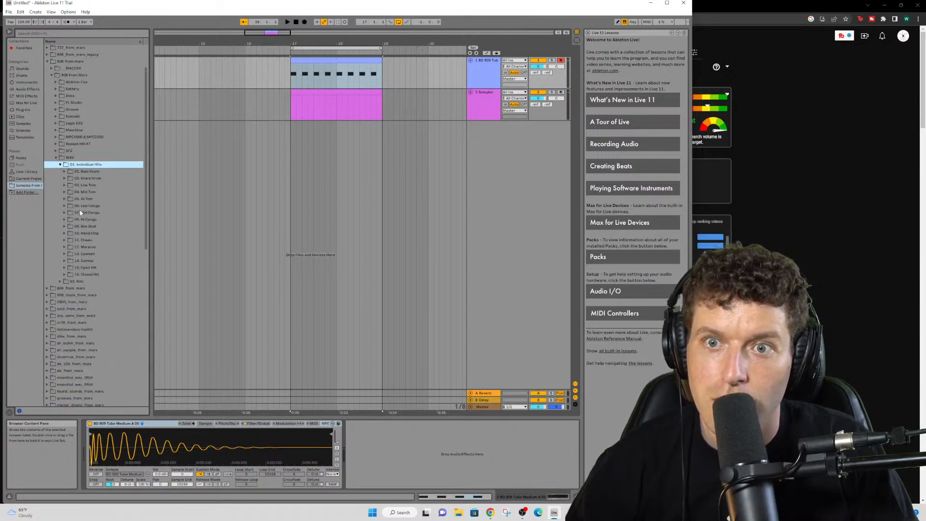
pyautogui.click(47, 55)
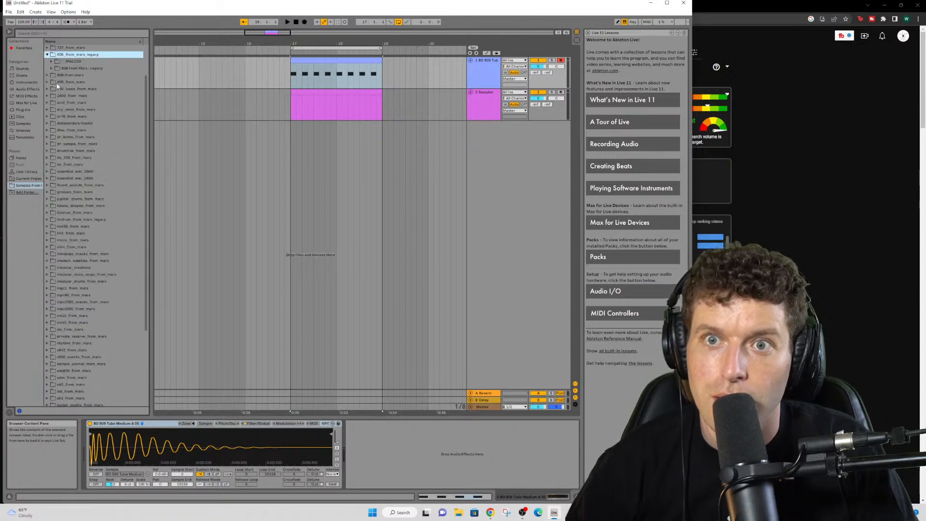
# - Look through the mpc3000_from_mars WAV folder and the remaining Samples From Mars packs down to rhythm_from_mars
pyautogui.click(48, 308)
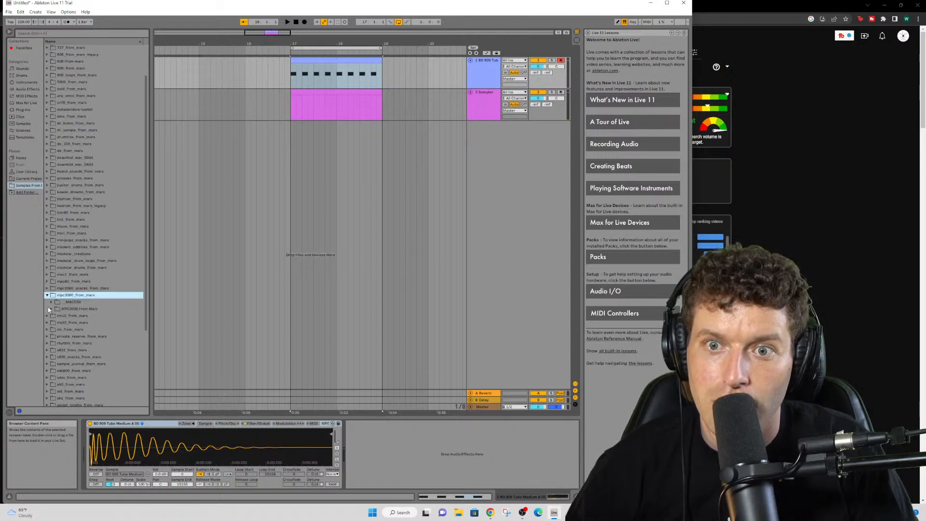
pyautogui.click(50, 309)
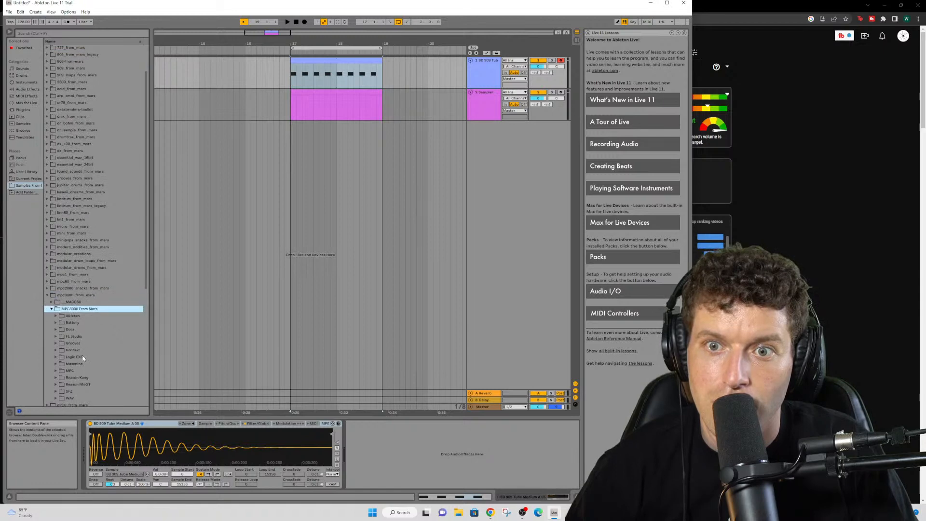
pyautogui.click(56, 383)
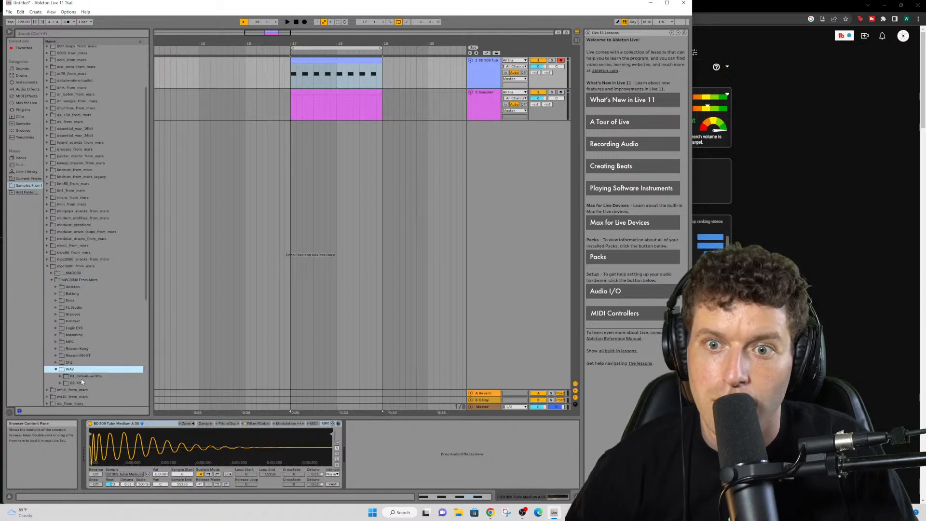
pyautogui.click(72, 375)
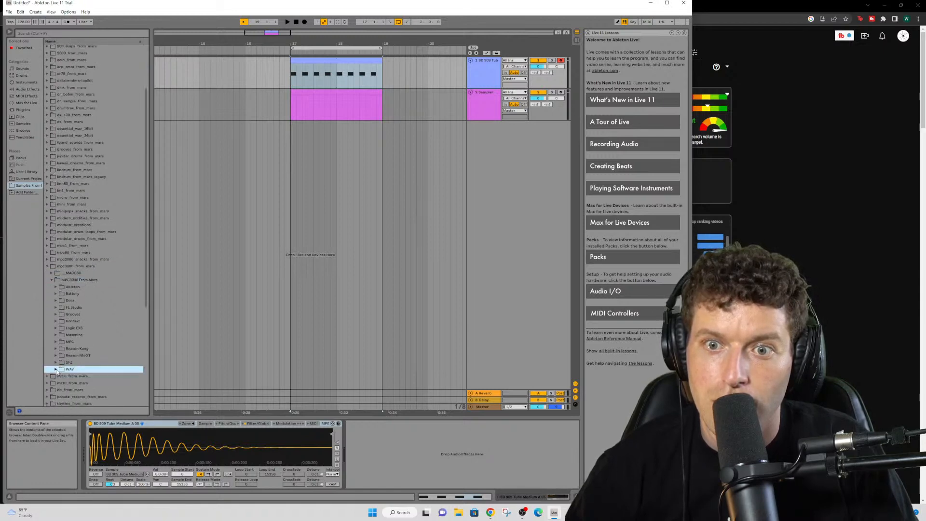
pyautogui.click(70, 369)
pyautogui.scroll(-6, 79, 374)
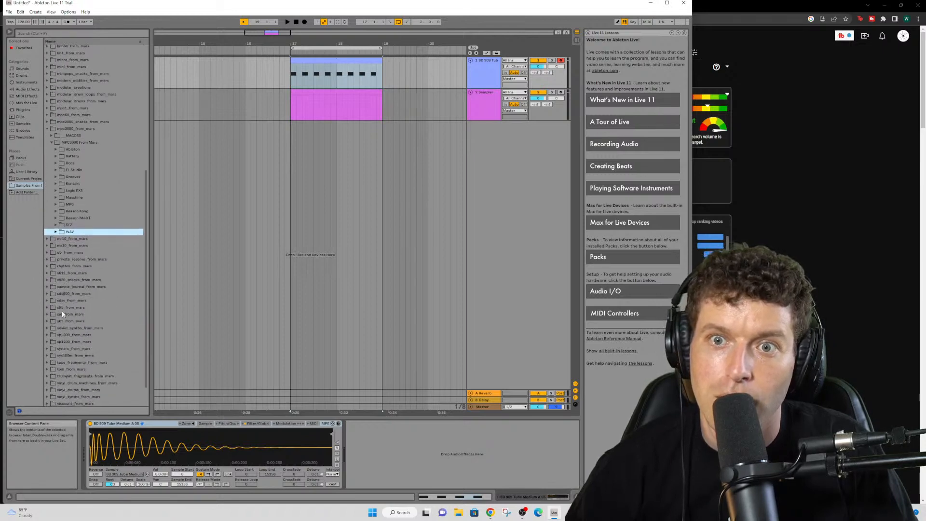
pyautogui.scroll(-2, 63, 314)
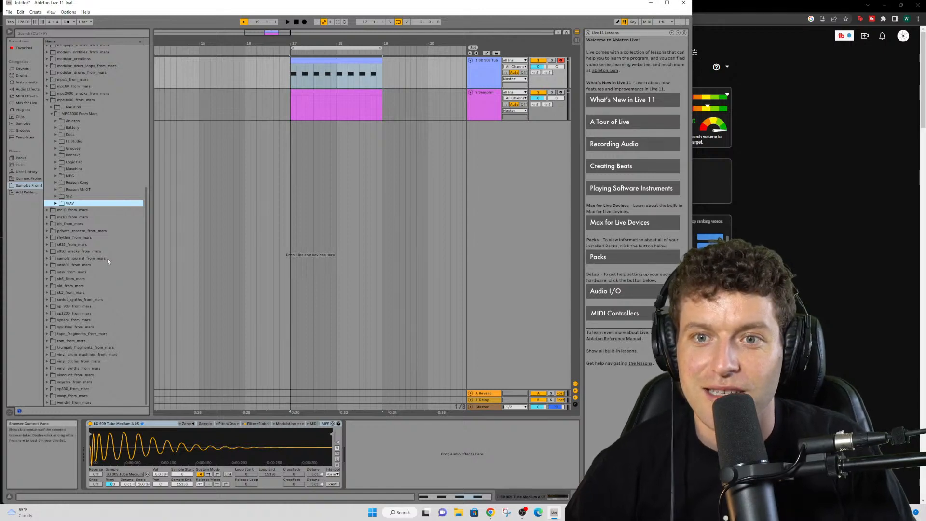
pyautogui.click(48, 239)
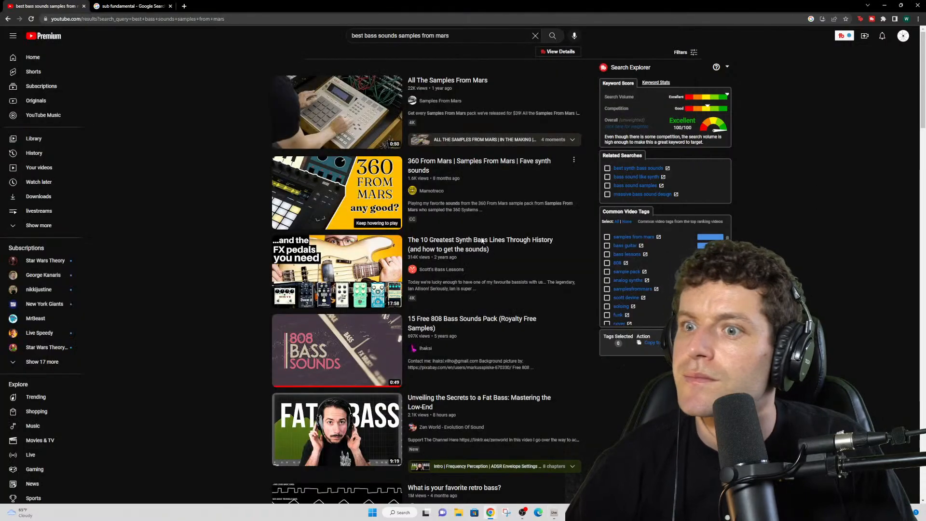
# - Switch to YouTube in Chrome, scan the results, preview the All The Samples From Mars video and return to the results
pyautogui.scroll(-2, 487, 271)
pyautogui.scroll(2, 438, 262)
pyautogui.scroll(-7, 438, 262)
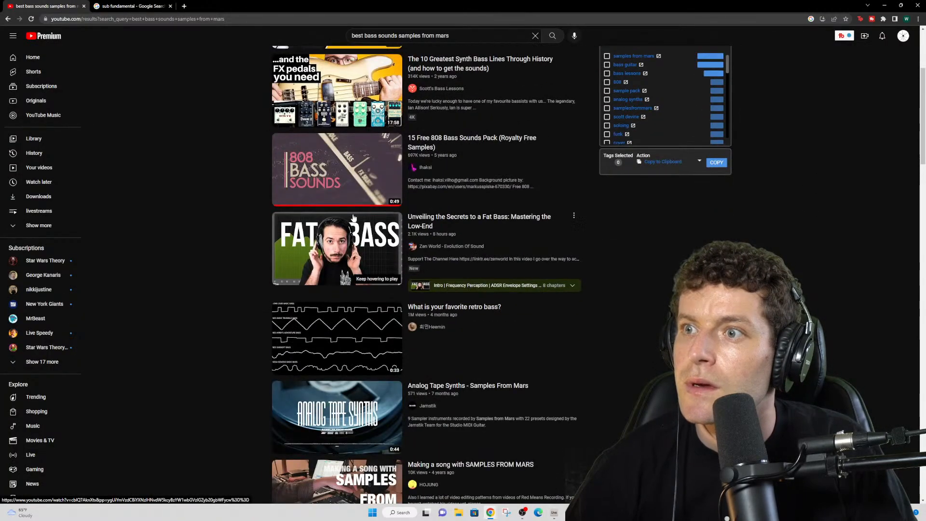
pyautogui.scroll(8, 353, 218)
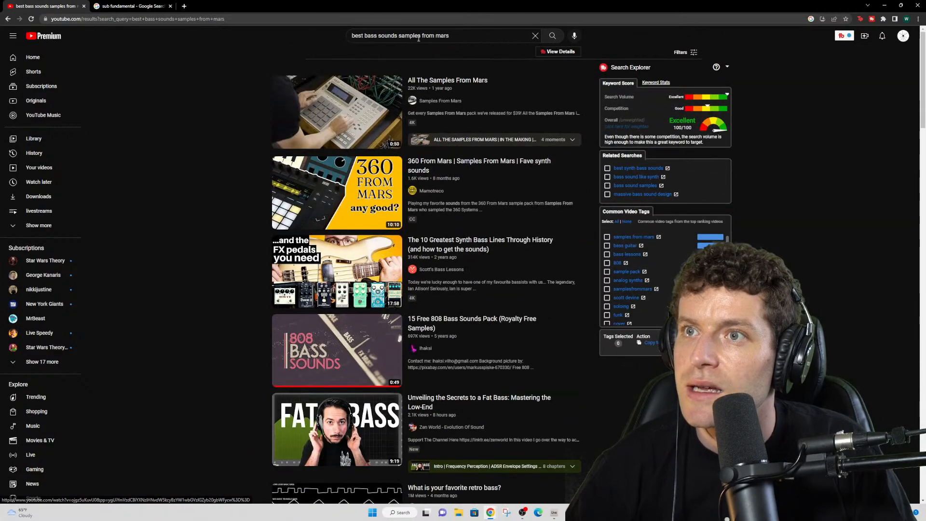
pyautogui.click(356, 101)
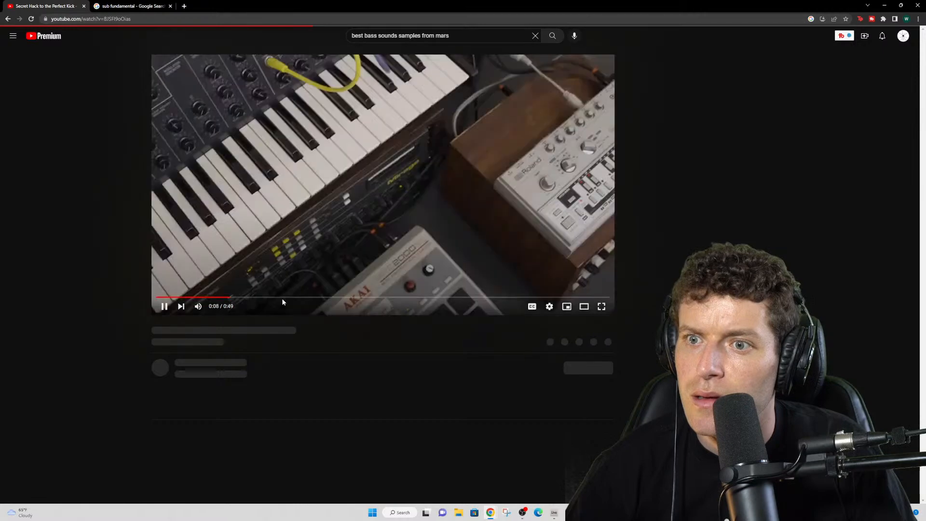
pyautogui.click(164, 307)
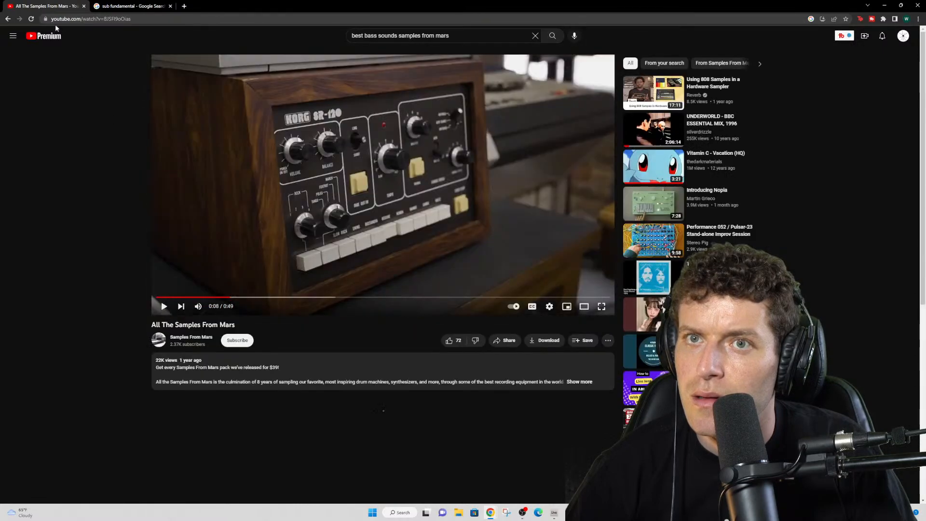
pyautogui.click(8, 19)
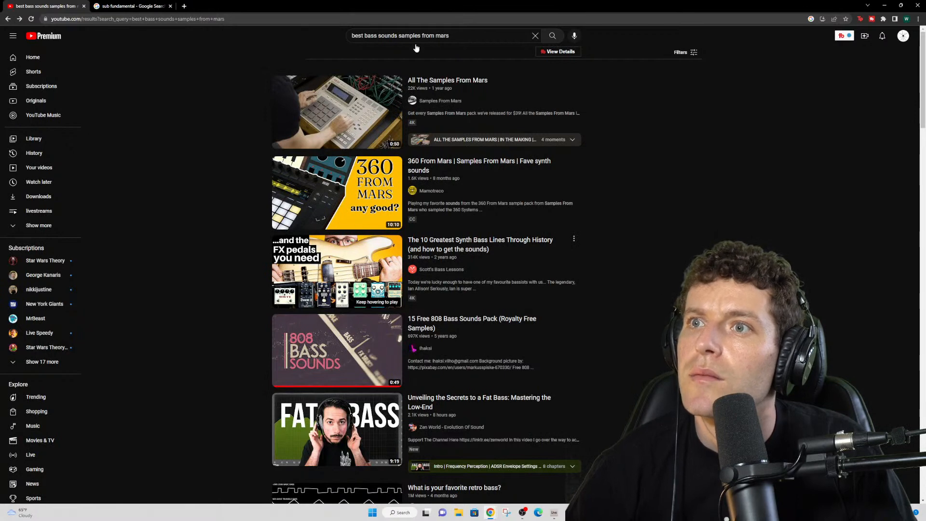
# - Search YouTube for "samples from mars bass synths"
pyautogui.tripleClick(460, 39)
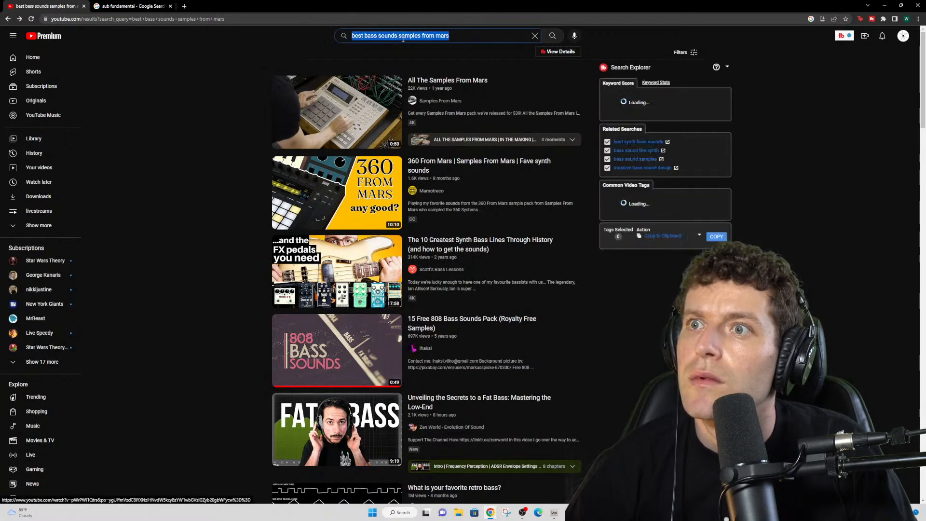
pyautogui.write('sa')
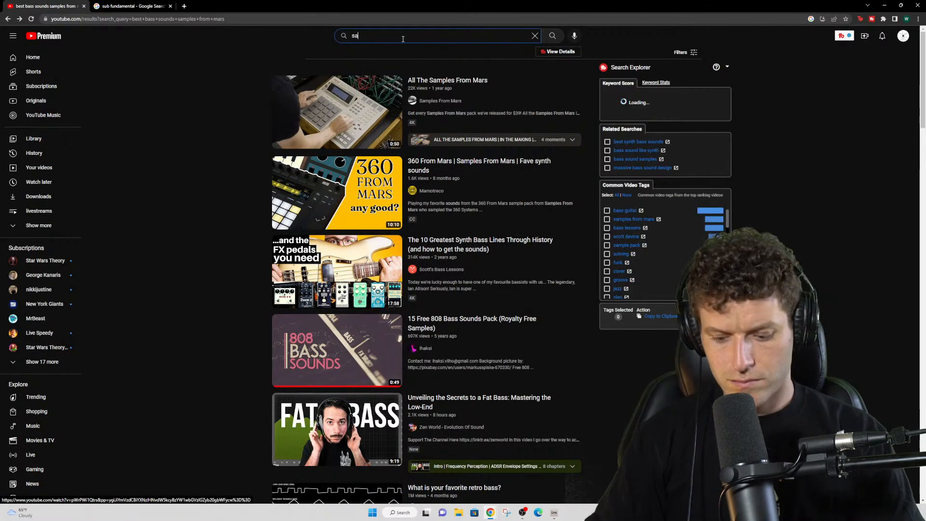
pyautogui.write('ampl')
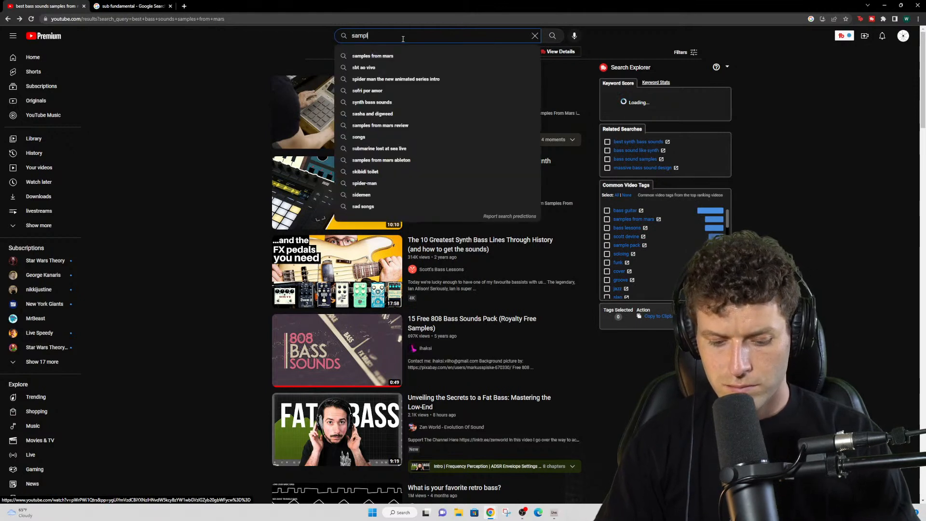
pyautogui.write('es from mars bas')
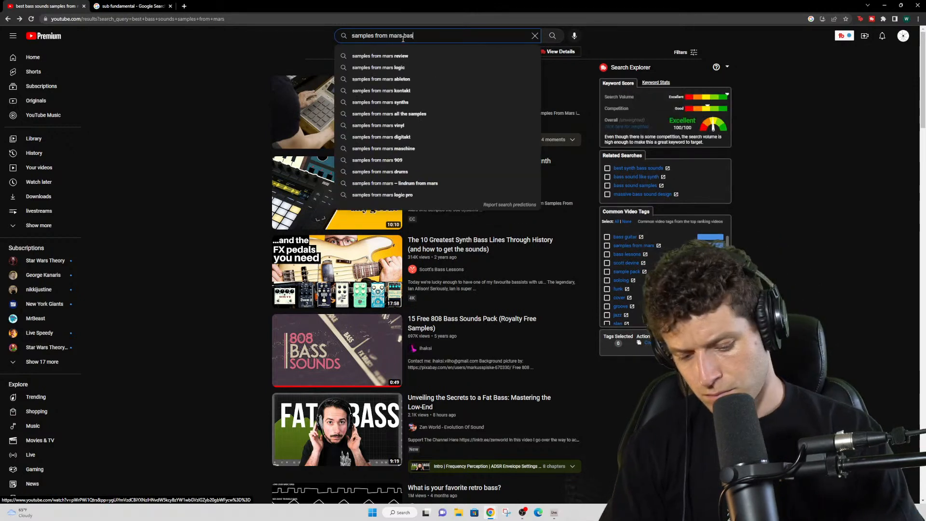
pyautogui.press('Return')
pyautogui.write('bass synths')
pyautogui.press('Return')
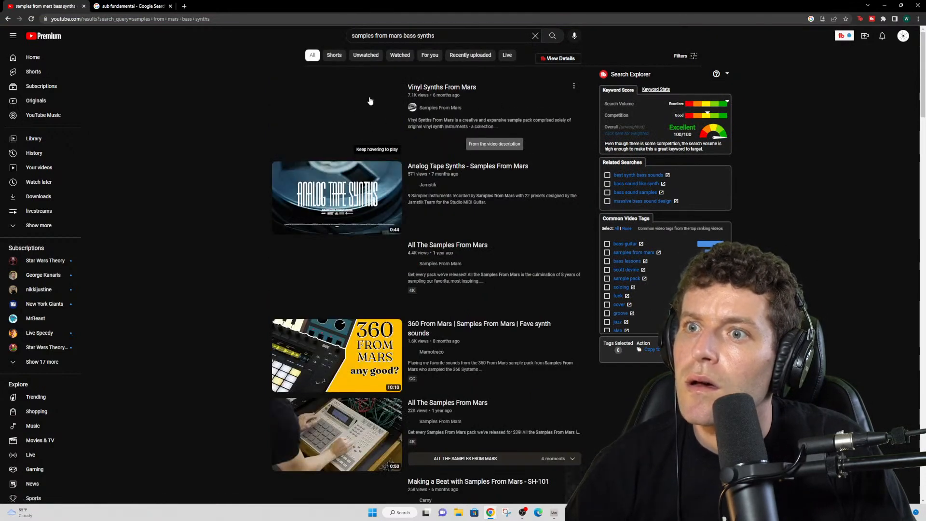
# - Play the Vinyl Synths From Mars video, skip ahead in it and pause it
pyautogui.click(352, 101)
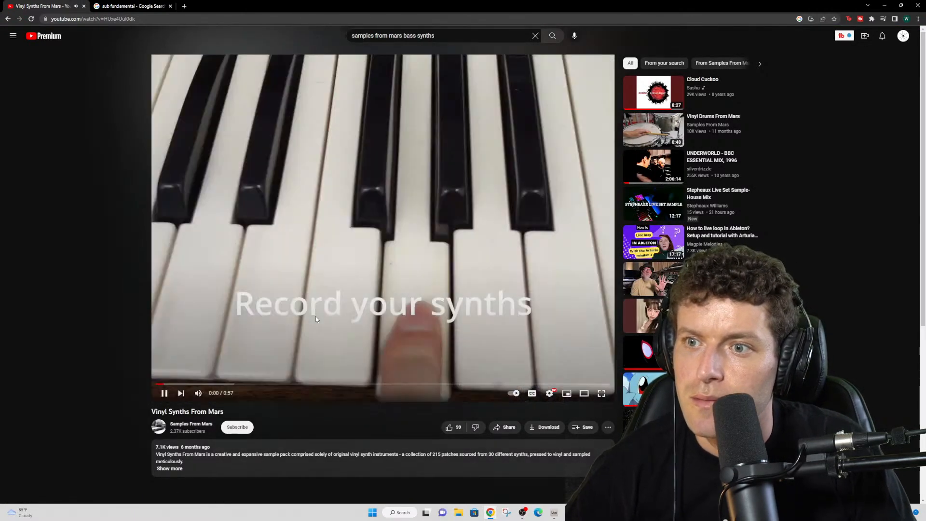
pyautogui.click(226, 385)
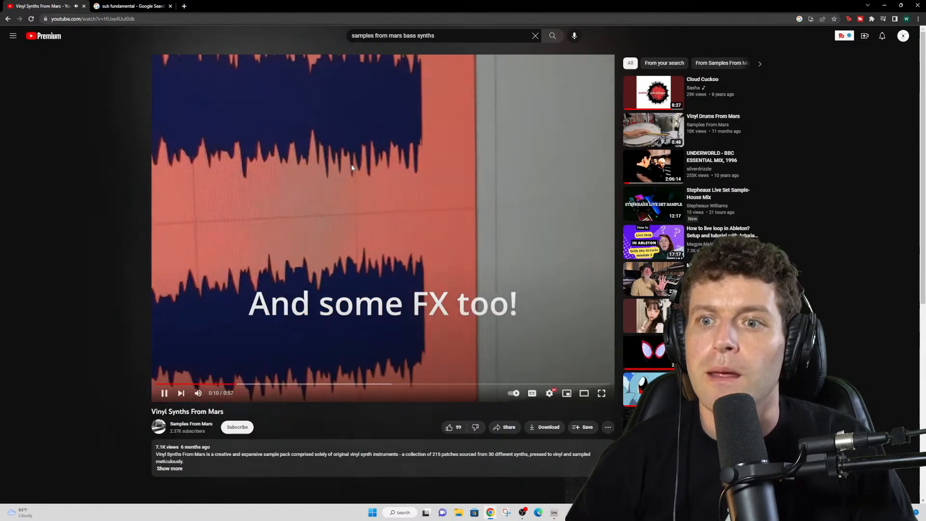
pyautogui.click(183, 377)
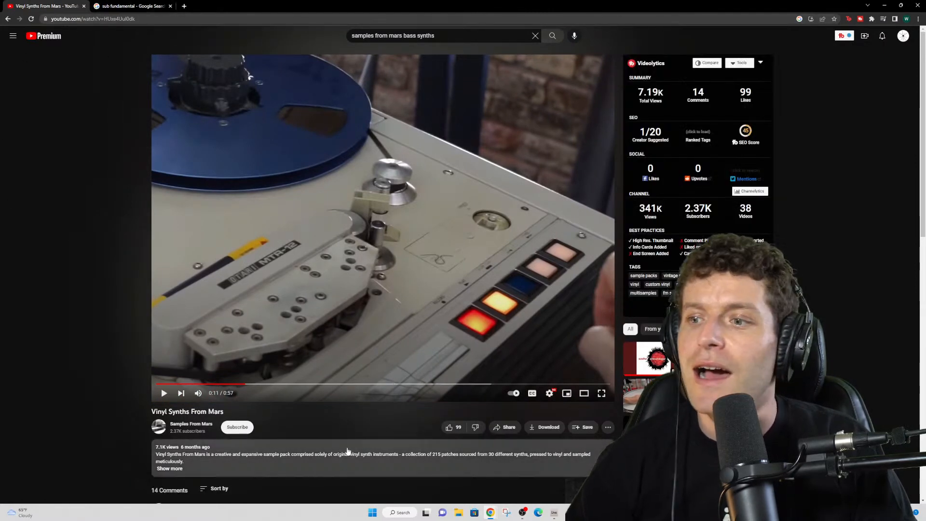
# - Switch to Ableton Live and preview two Dual OSC bass presets of the Analog instrument
pyautogui.click(554, 513)
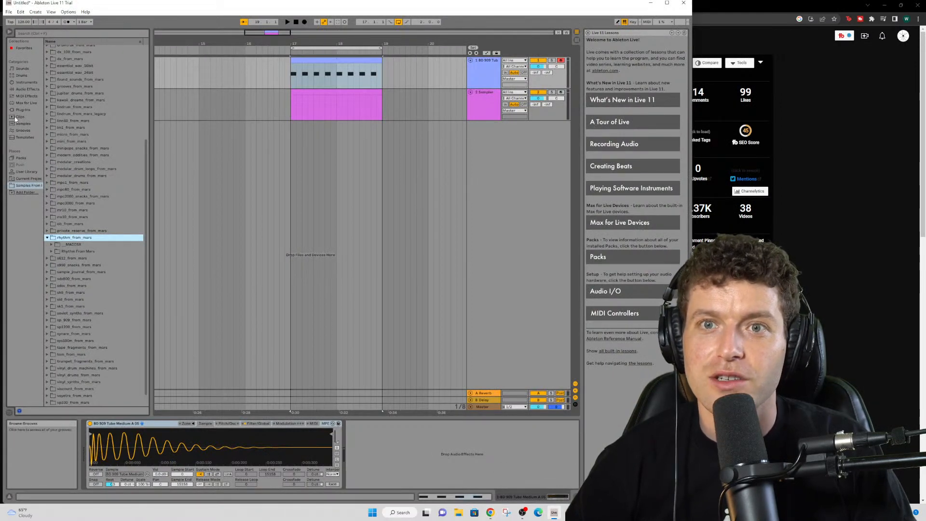
pyautogui.click(26, 82)
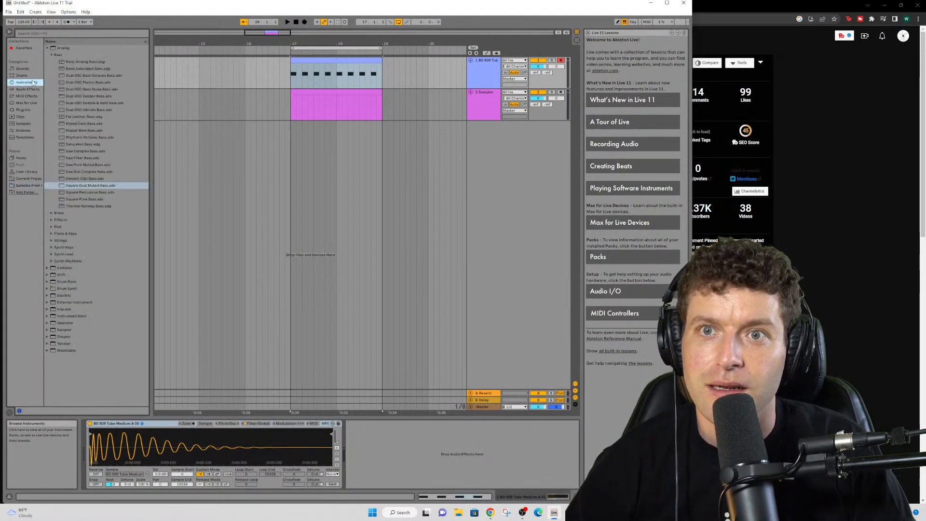
pyautogui.click(92, 76)
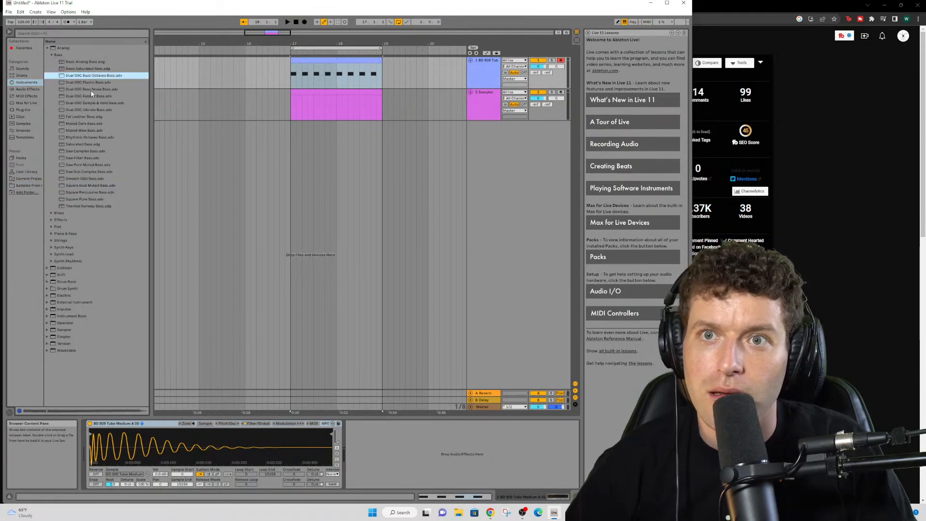
pyautogui.click(90, 89)
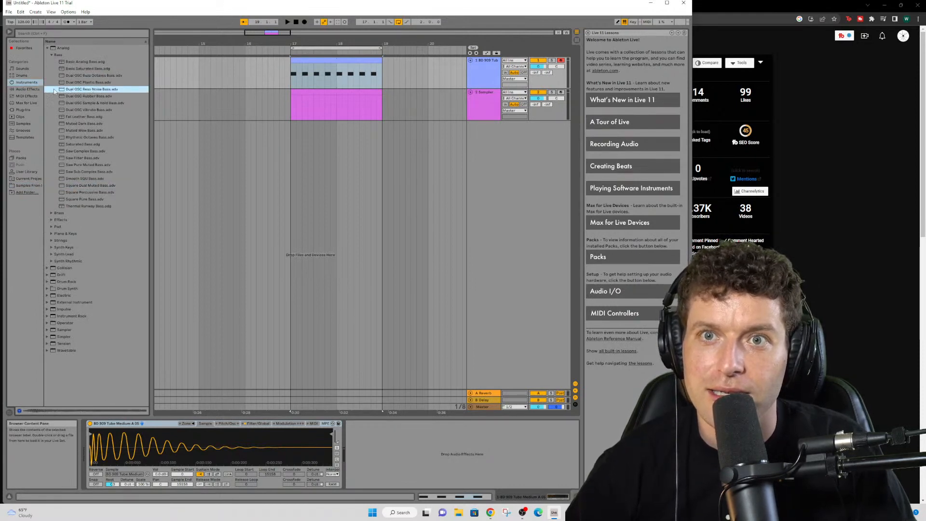
# - Collapse the Analog presets and check the Collision, Electric and Impulse instruments for bass presets
pyautogui.click(47, 48)
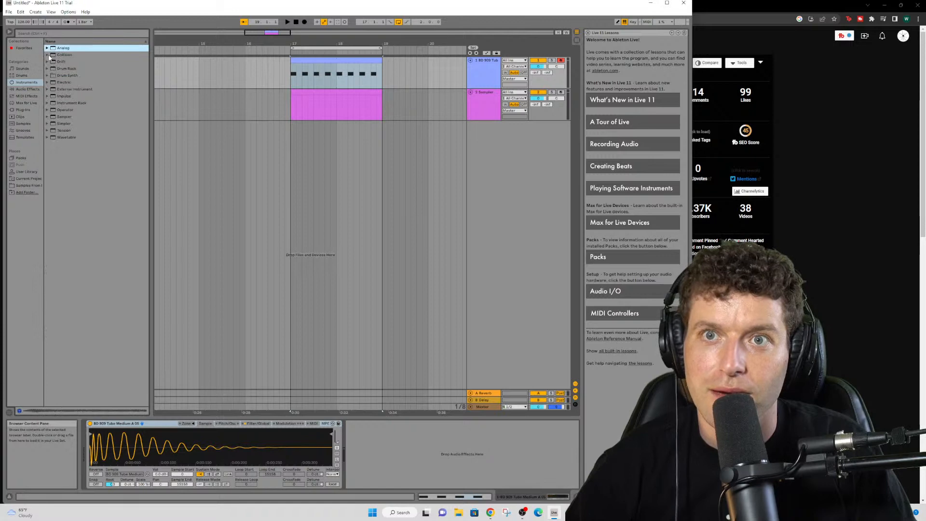
pyautogui.click(48, 55)
pyautogui.click(47, 55)
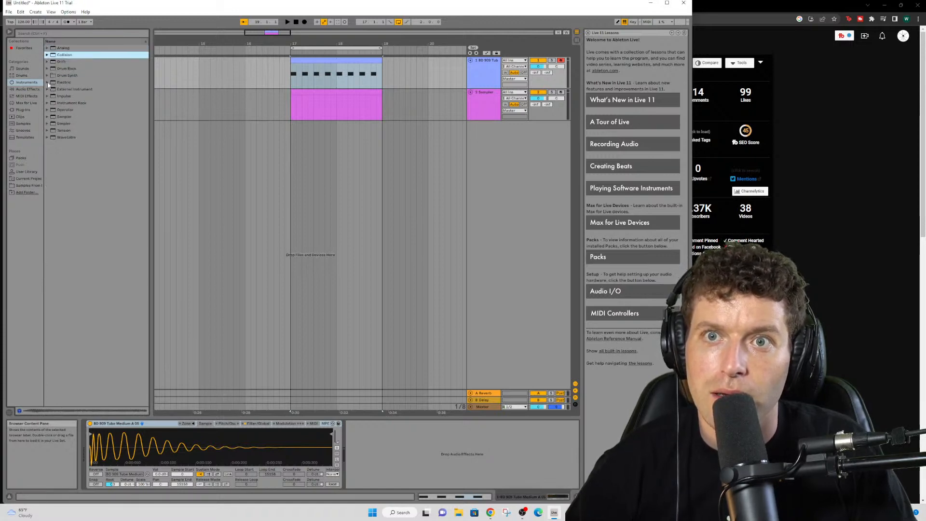
pyautogui.click(48, 83)
pyautogui.click(48, 96)
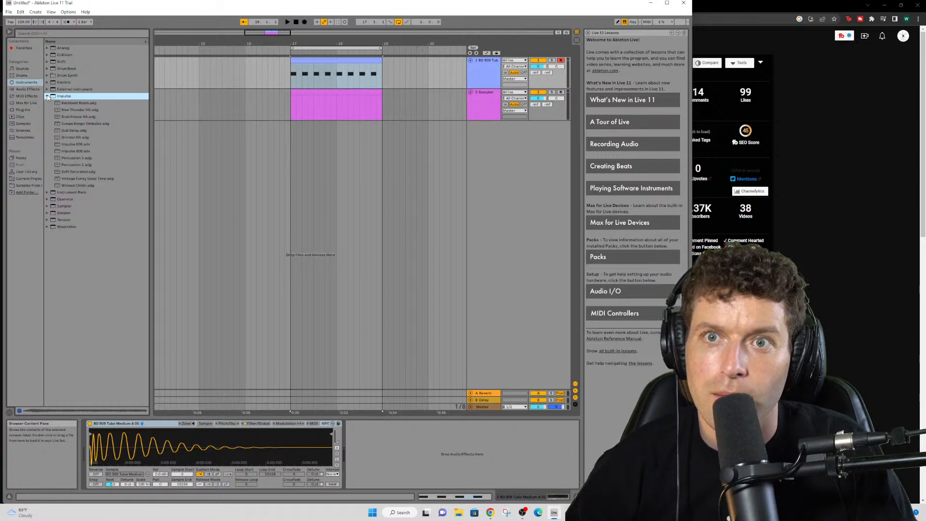
pyautogui.click(47, 96)
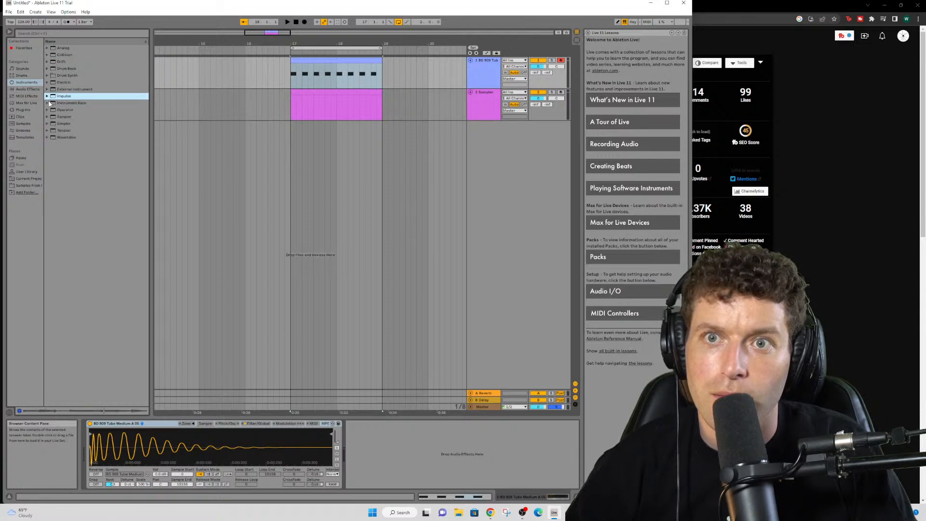
# - Open the Instrument Rack's Bass presets and preview 808 Pure and 808 Drifter
pyautogui.click(48, 102)
pyautogui.click(66, 124)
pyautogui.click(51, 117)
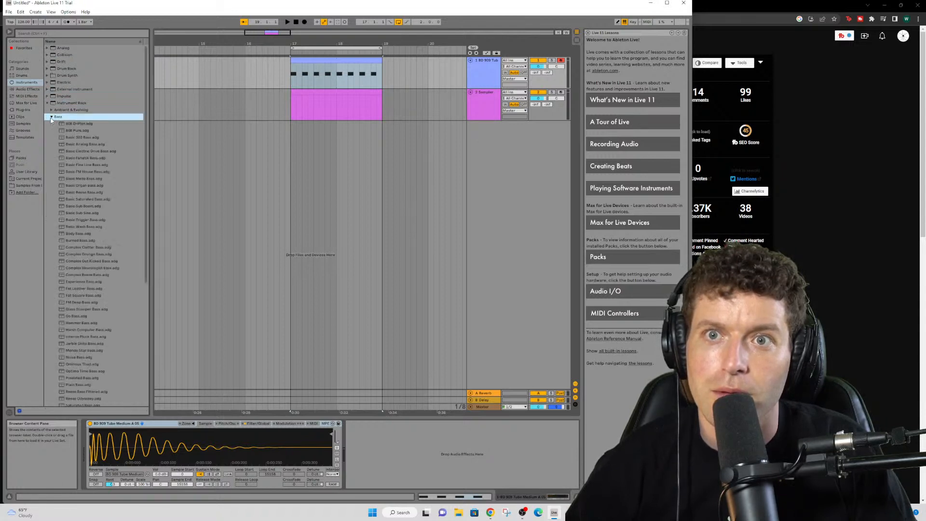
pyautogui.click(72, 131)
pyautogui.click(79, 124)
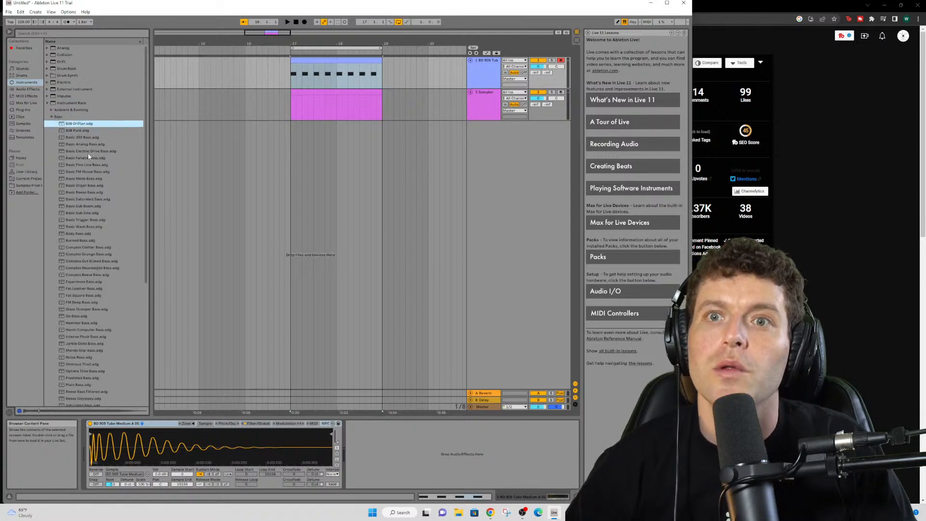
# - Preview the Instrument Rack's basic bass presets from Basic Electric Drive Bass down to Basic Trigger Bass
pyautogui.click(87, 152)
pyautogui.click(87, 158)
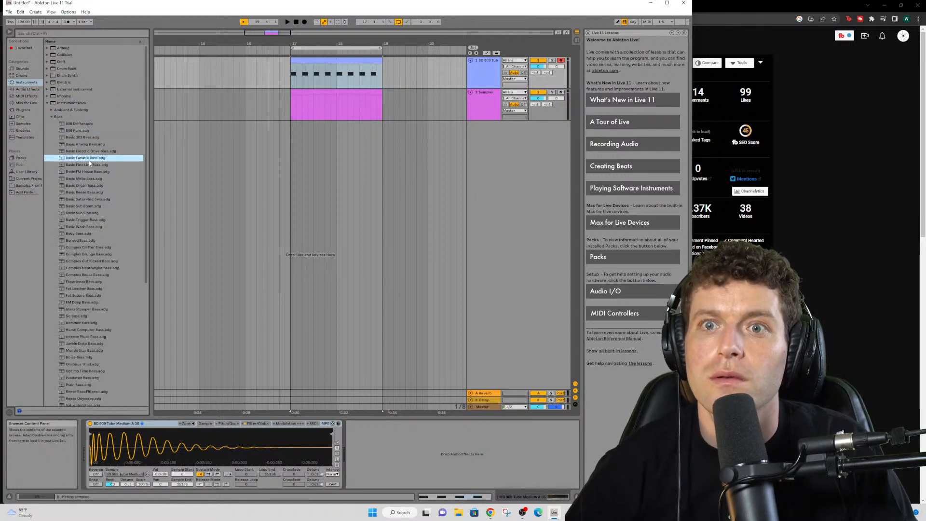
pyautogui.click(92, 164)
pyautogui.press('Down')
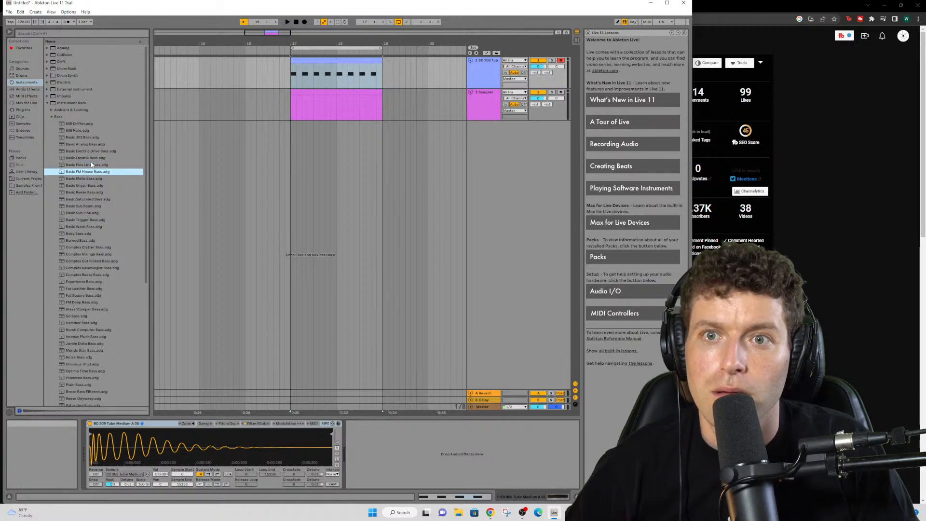
pyautogui.press('Down')
pyautogui.press('Down')
pyautogui.press('Down')
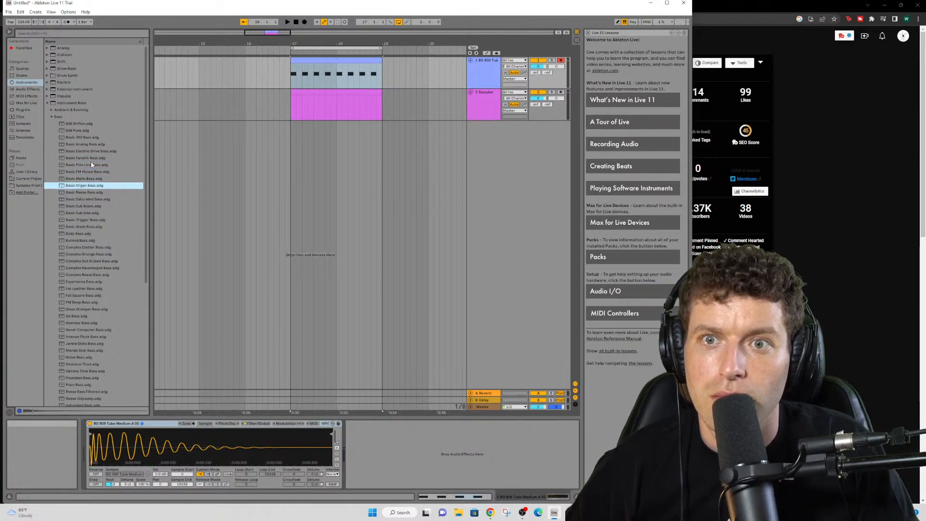
pyautogui.press('Down')
pyautogui.press('Down')
pyautogui.press('Down')
pyautogui.press('Down')
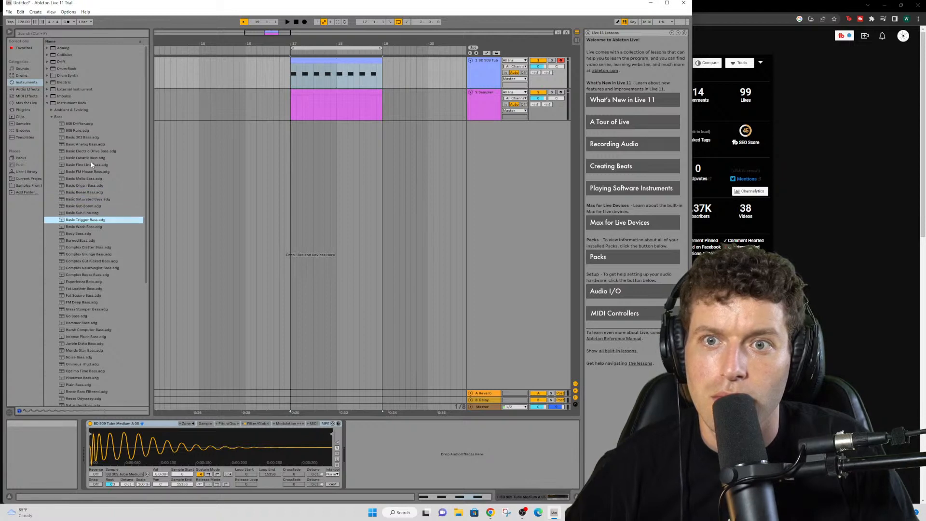
# - Compare Basic Trigger Bass with the presets directly below it, ending on Body Bass
pyautogui.press('Down')
pyautogui.press('Up')
pyautogui.press('Down')
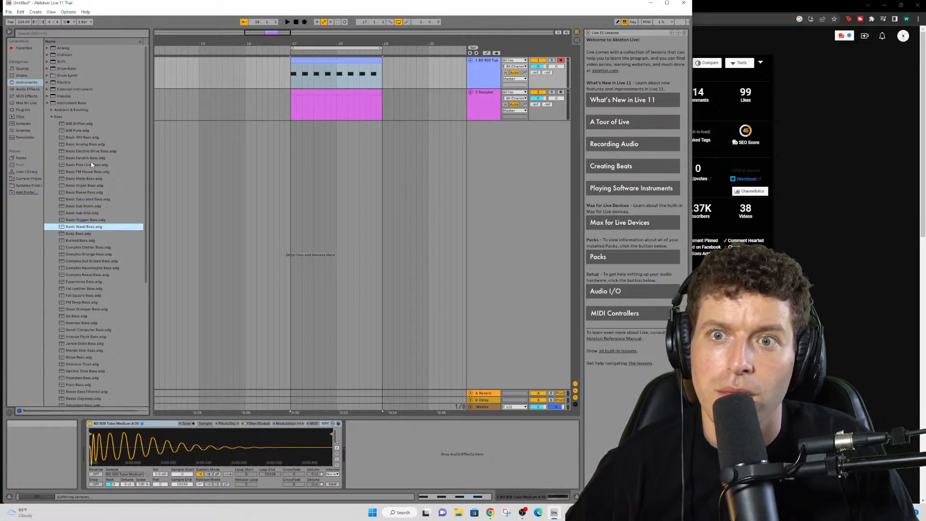
pyautogui.press('Down')
pyautogui.press('Up')
pyautogui.press('Up')
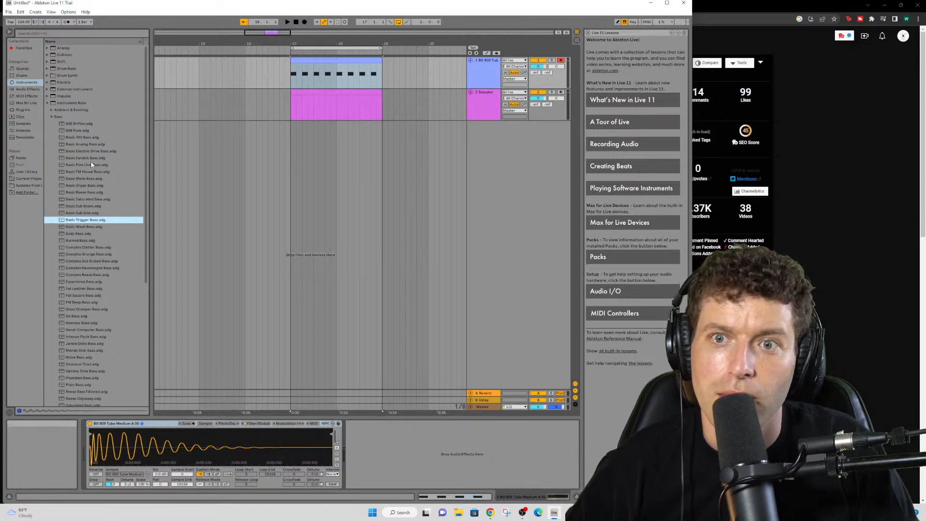
pyautogui.press('Down')
pyautogui.press('Down')
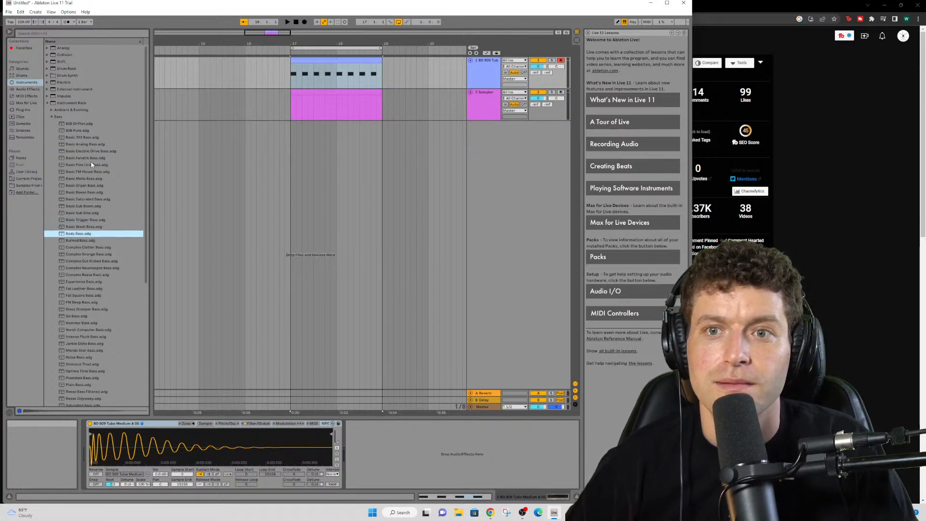
# - Preview the Instrument Rack's bass presets from Burned Bass through the Complex basses to Go Bass
pyautogui.press('Down')
pyautogui.press('Down')
pyautogui.press('Down')
pyautogui.press('Down')
pyautogui.press('Down')
pyautogui.press('Down')
pyautogui.press('Down')
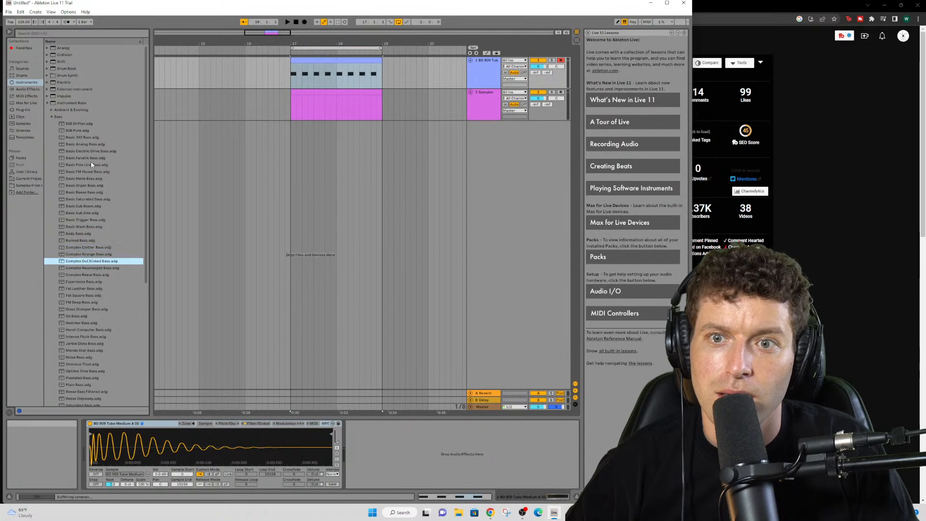
pyautogui.press('Down')
pyautogui.press('Down')
pyautogui.press('Down')
pyautogui.press('Down')
pyautogui.press('Down')
pyautogui.press('Down')
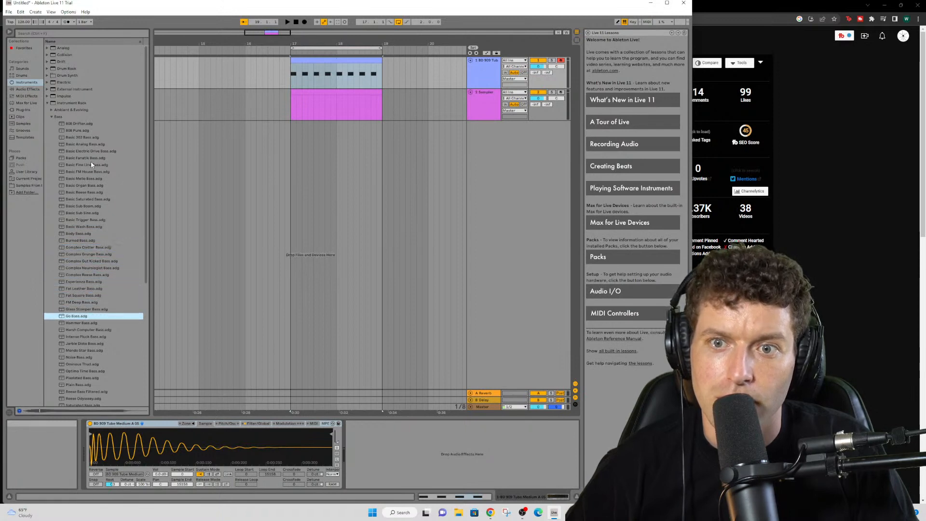
# - Preview the Instrument Rack's bass presets from Hammer Bass to Plain Bass
pyautogui.press('Down')
pyautogui.press('Down')
pyautogui.press('Down')
pyautogui.press('Down')
pyautogui.press('Down')
pyautogui.press('Down')
pyautogui.press('Down')
pyautogui.press('Down')
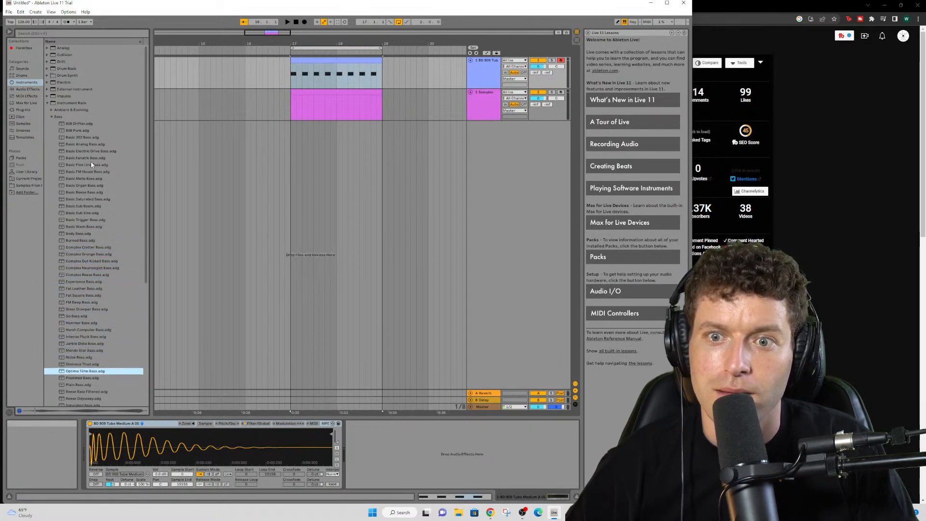
pyautogui.press('Down')
pyautogui.press('Down')
pyautogui.press('Down')
pyautogui.press('Down')
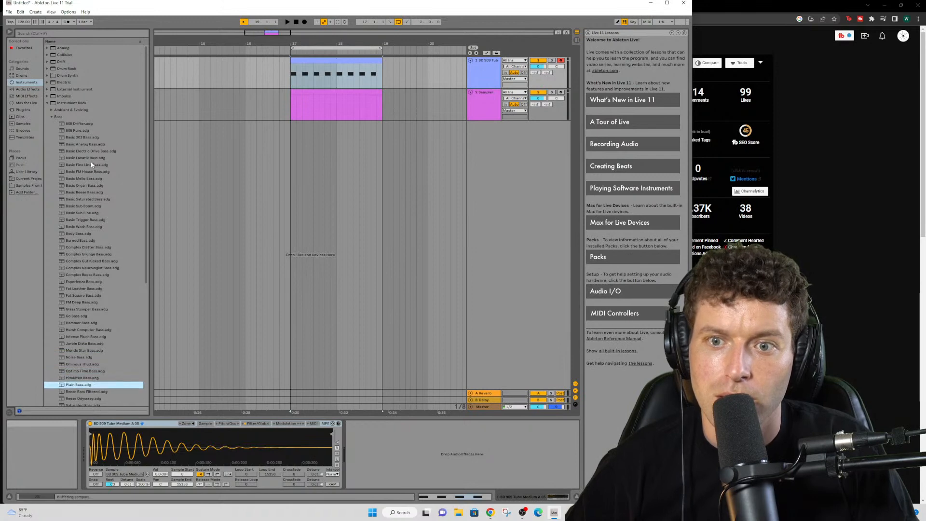
# - Preview the remaining Instrument Rack bass presets from Reese Bass Filtered to the end of the Bass folder
pyautogui.press('Down')
pyautogui.press('Down')
pyautogui.press('Down')
pyautogui.press('Down')
pyautogui.press('Down')
pyautogui.press('Down')
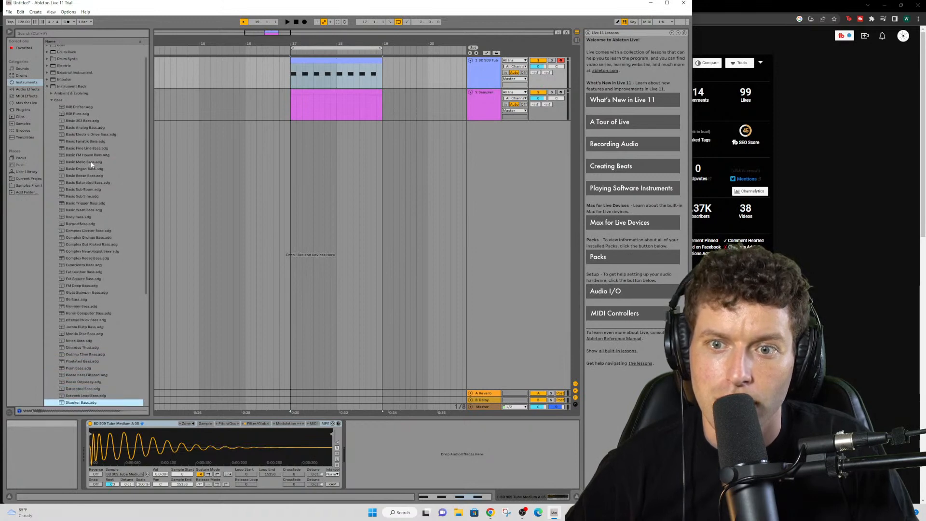
pyautogui.press('Down')
pyautogui.press('Down')
pyautogui.press('Down')
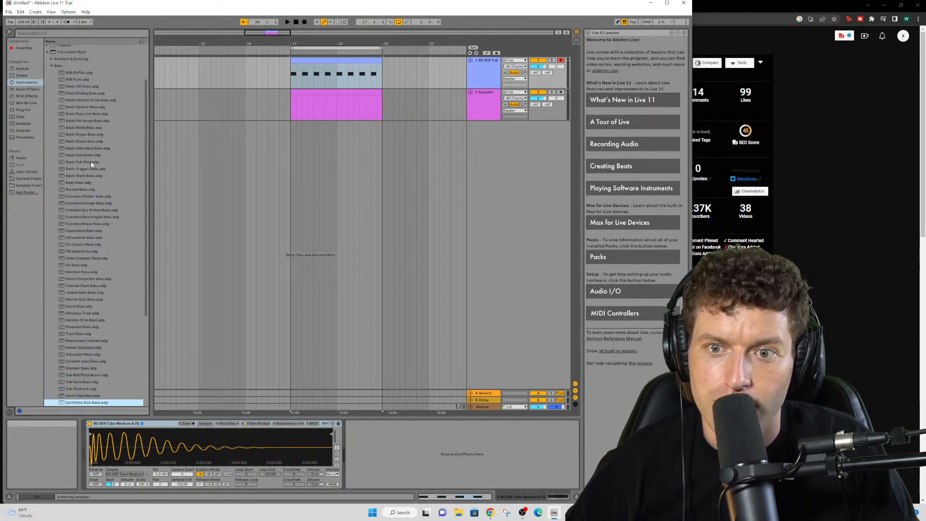
pyautogui.press('Down')
pyautogui.press('Down')
pyautogui.press('Down')
pyautogui.press('Down')
pyautogui.press('Down')
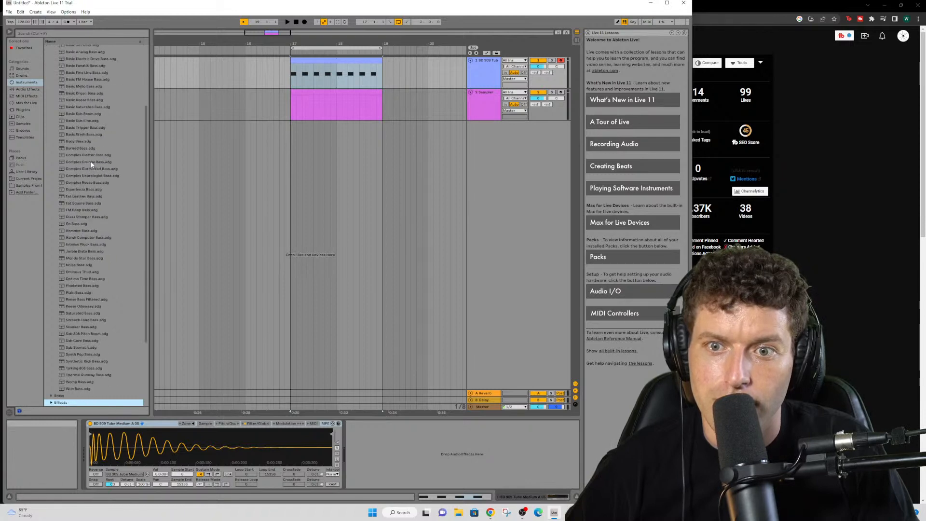
# - Open the Sampler instrument's Bass presets and preview Acid Meltdown Bass and one preset further down
pyautogui.scroll(-3, 73, 289)
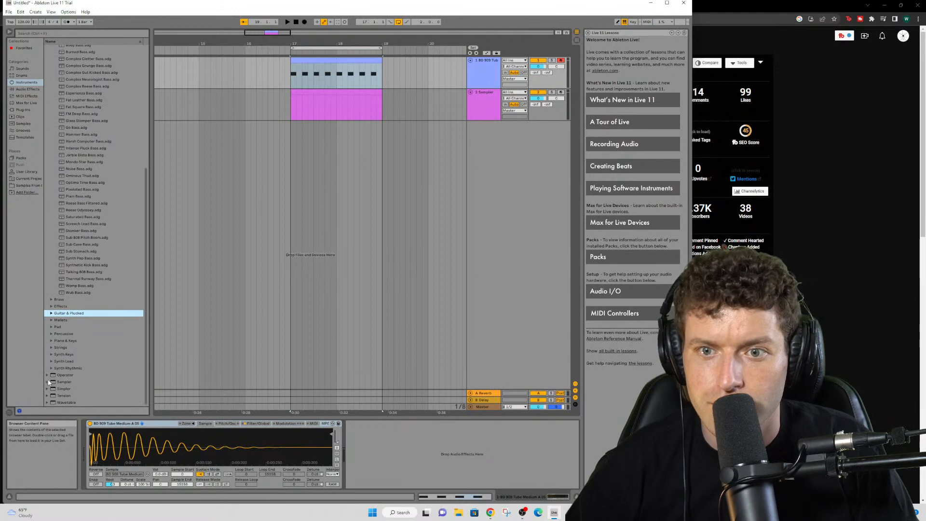
pyautogui.click(47, 381)
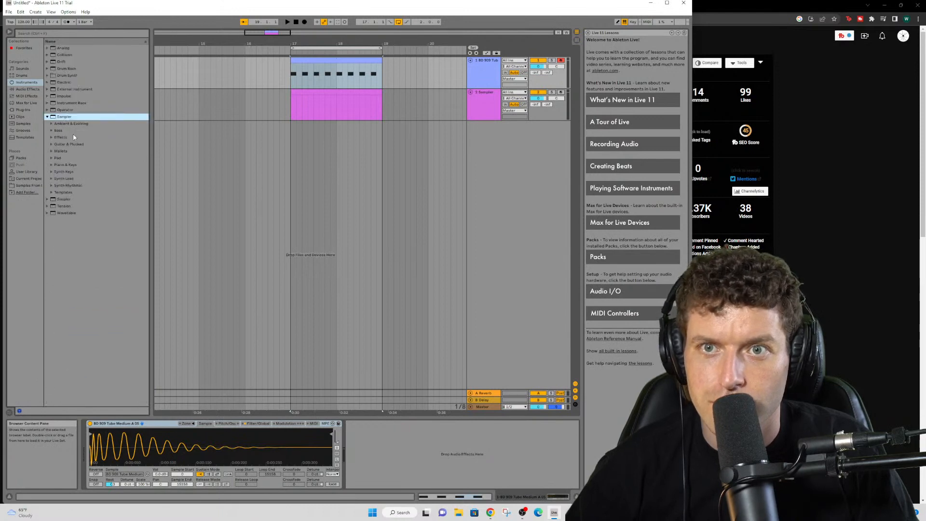
pyautogui.click(51, 131)
pyautogui.click(84, 138)
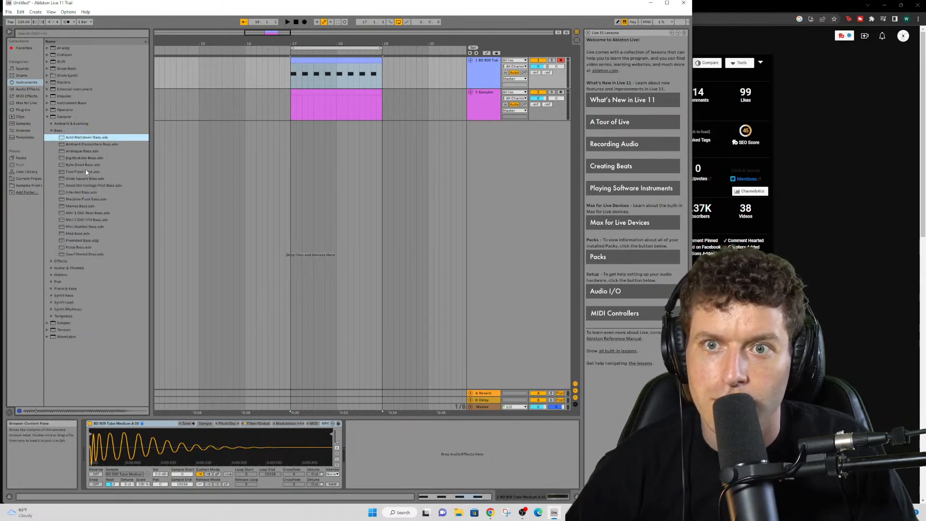
pyautogui.click(87, 179)
# - Collapse the Sampler presets and preview Operator's Bass presets, including Basic Fanatik Bass, Dynamic Filter Bass, FM Deep Bass and Harsh FM Bass
pyautogui.click(47, 117)
pyautogui.click(47, 110)
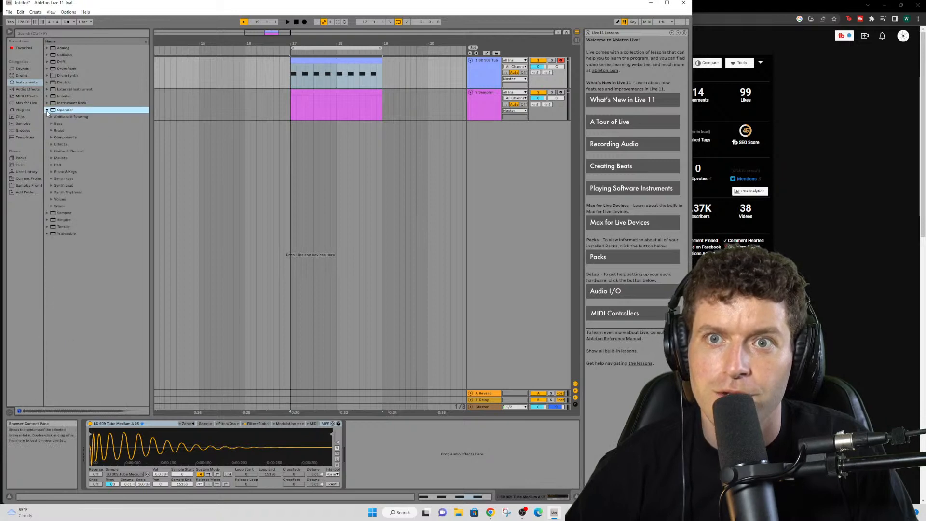
pyautogui.click(51, 125)
pyautogui.click(77, 144)
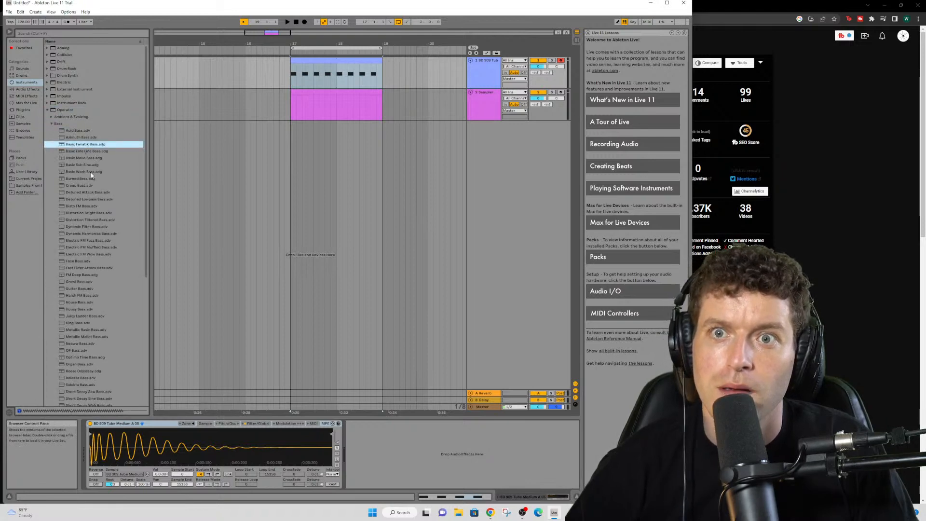
pyautogui.click(85, 171)
pyautogui.click(88, 227)
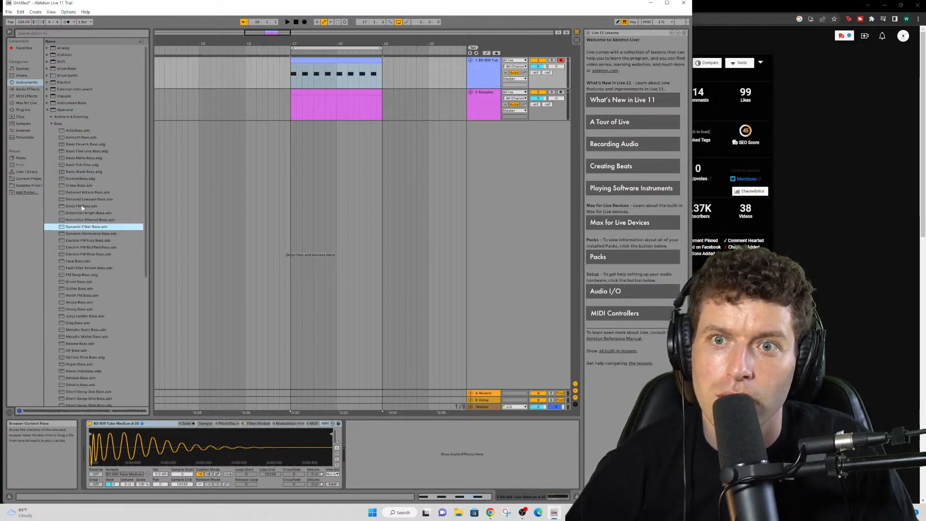
pyautogui.click(88, 275)
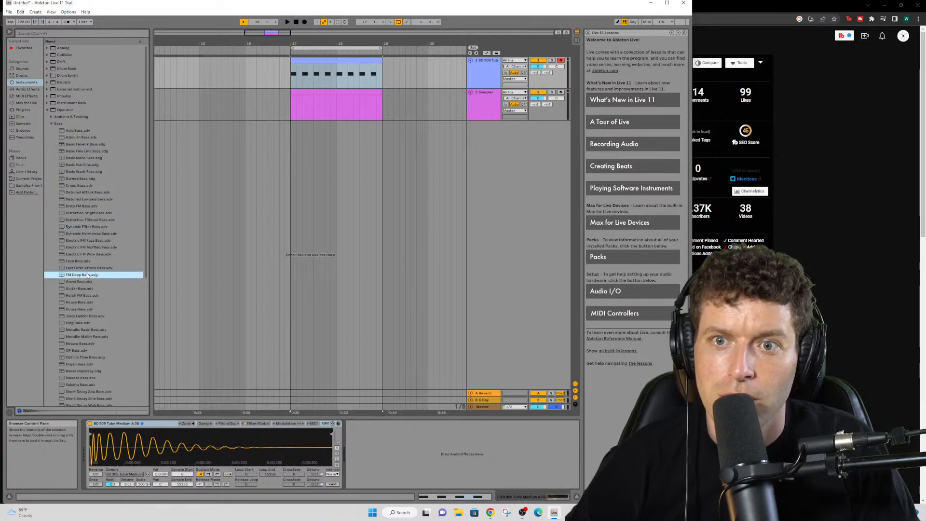
pyautogui.press('Down')
pyautogui.press('Down')
pyautogui.press('Down')
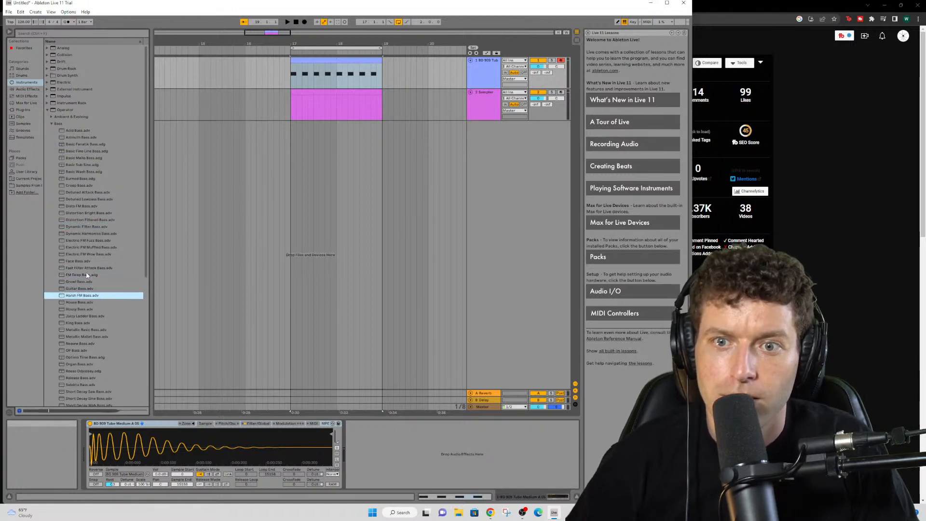
pyautogui.scroll(-2, 58, 222)
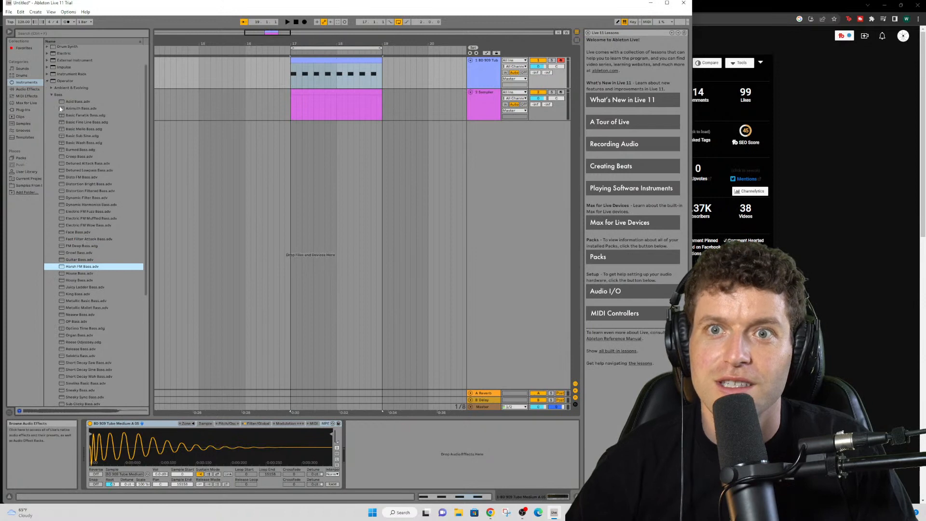
pyautogui.scroll(2, 64, 104)
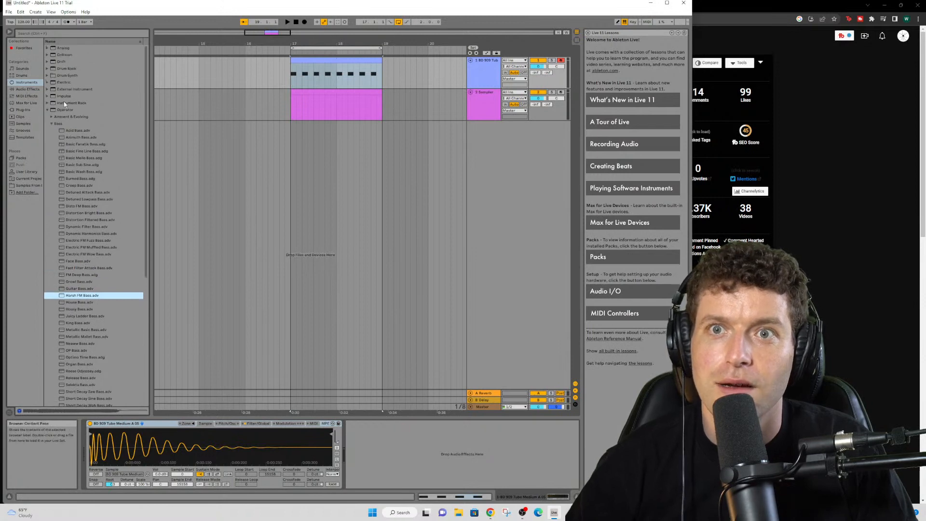
# - Check the Analog, Impulse, External Instrument, Electric and Collision instruments again for bass presets
pyautogui.click(47, 48)
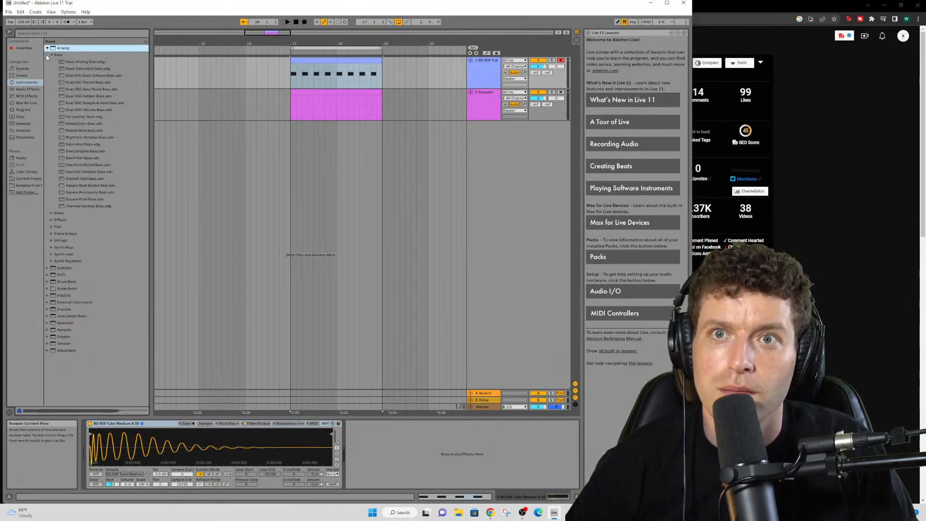
pyautogui.click(46, 48)
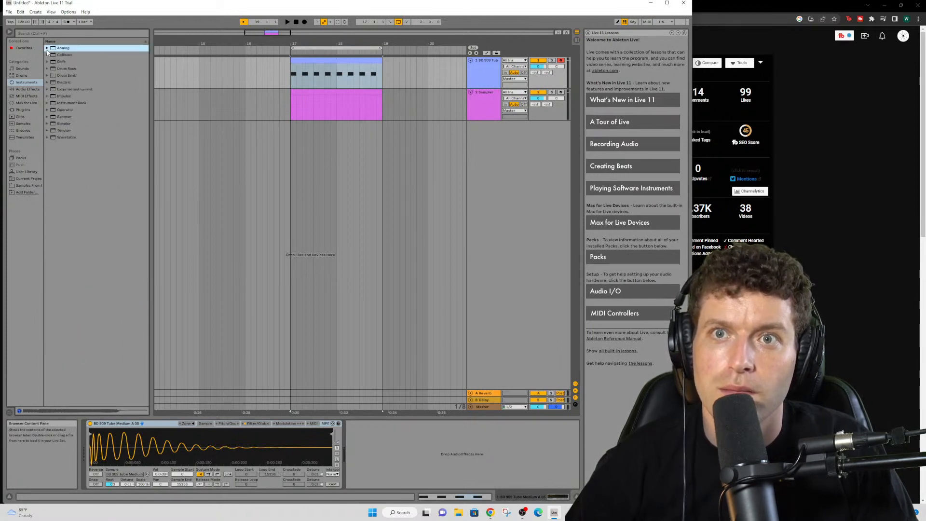
pyautogui.click(48, 96)
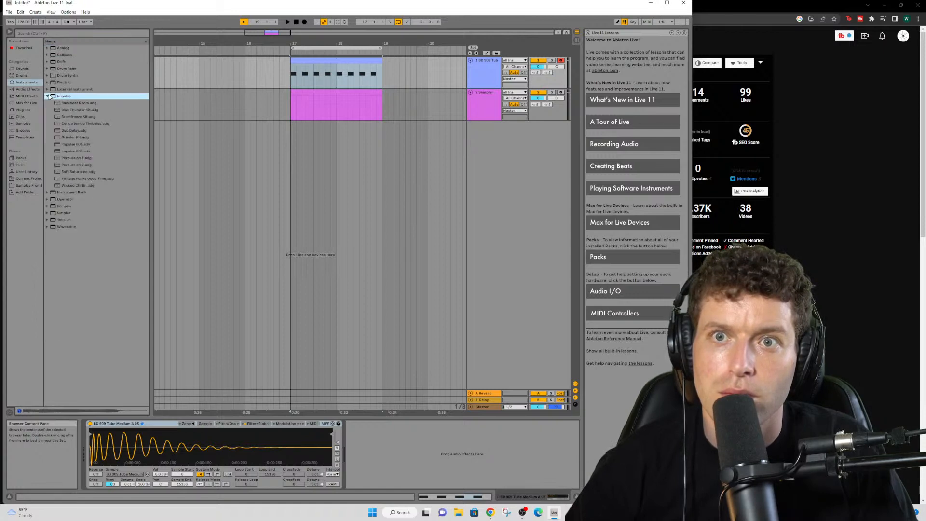
pyautogui.click(47, 96)
pyautogui.click(47, 90)
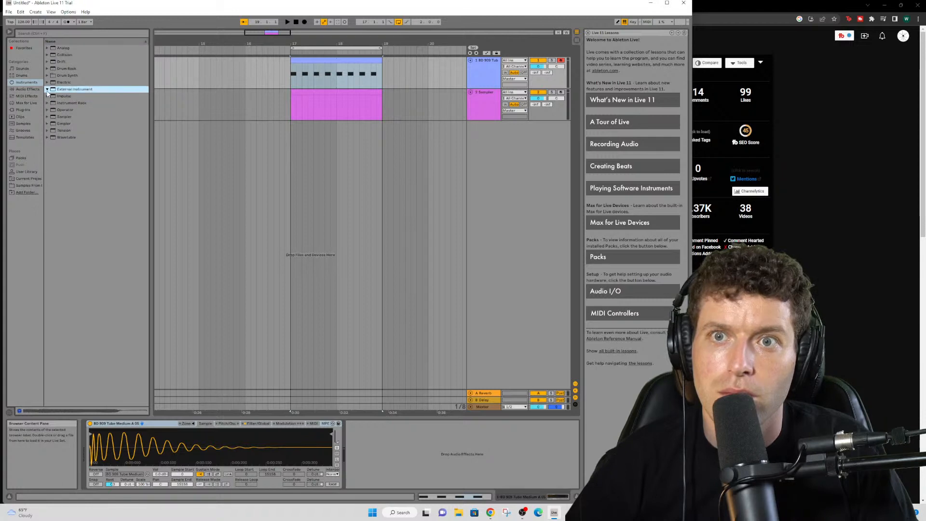
pyautogui.click(47, 85)
pyautogui.click(48, 83)
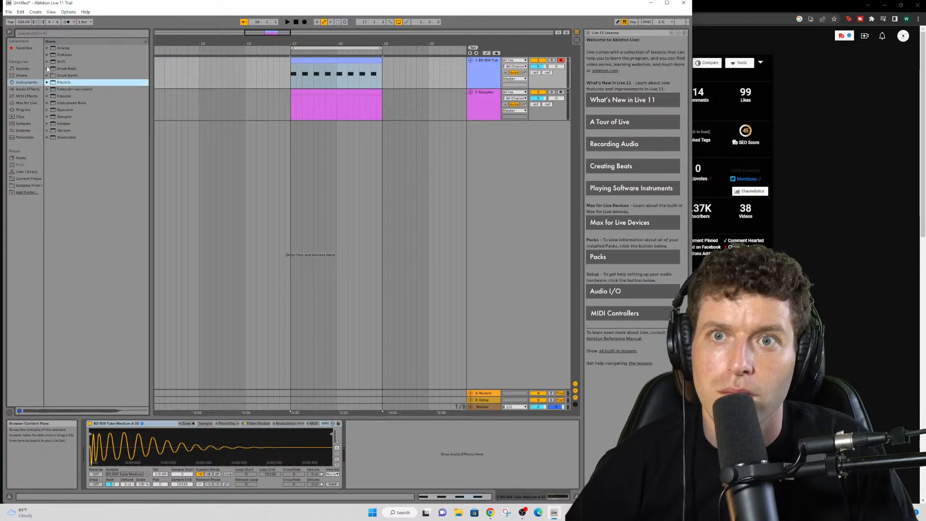
pyautogui.click(47, 56)
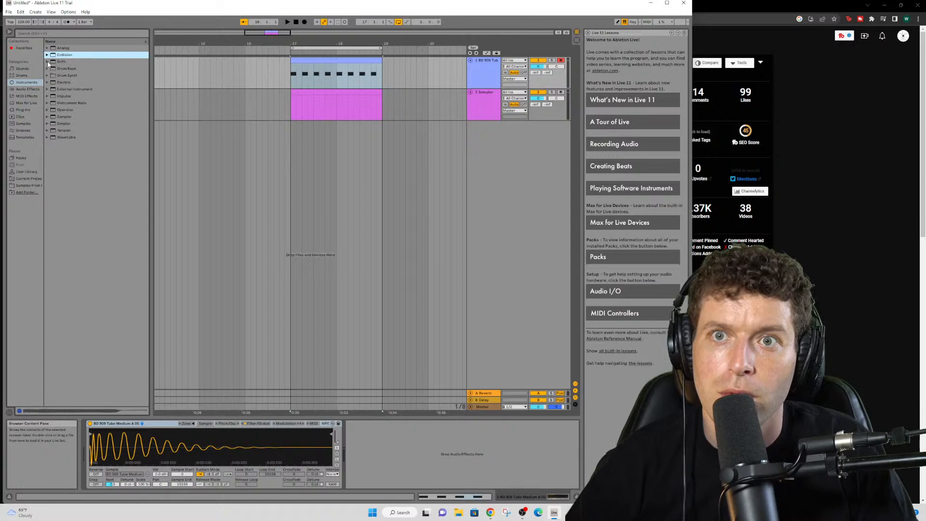
# - Open the Drift instrument's Bass presets and preview Deep Bass and Dub Techno Bass
pyautogui.click(47, 62)
pyautogui.click(51, 69)
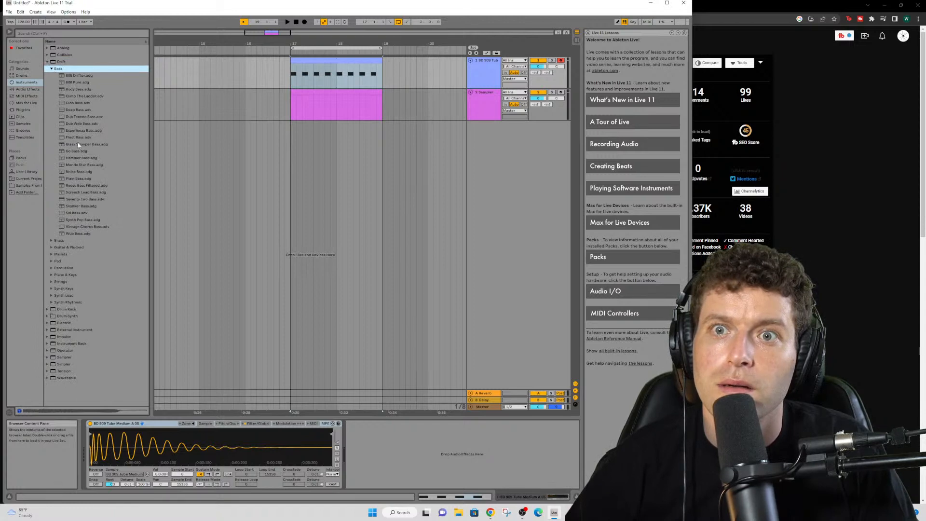
pyautogui.click(79, 111)
pyautogui.click(77, 117)
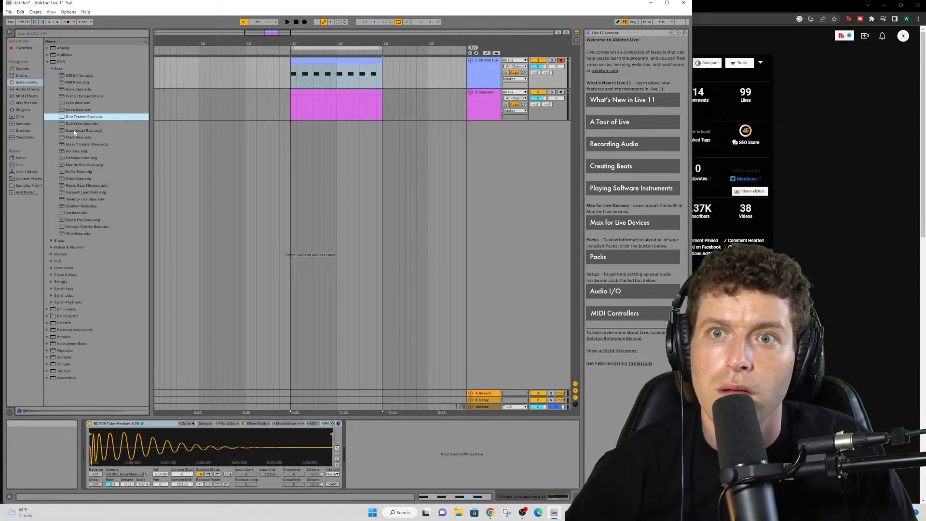
# - Preview Drift's bass presets from Dub Web Bass down to Seventy Two Bass
pyautogui.press('Down')
pyautogui.press('Down')
pyautogui.press('Down')
pyautogui.press('Down')
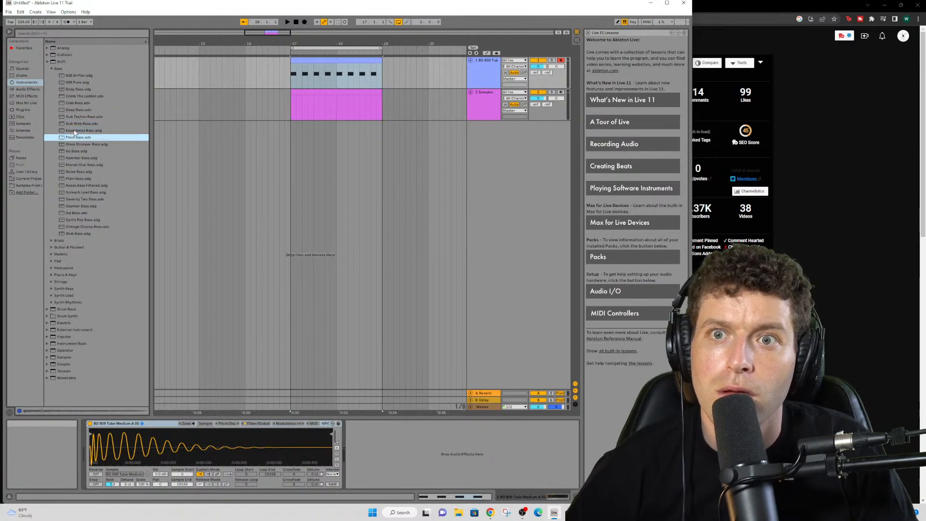
pyautogui.press('Down')
pyautogui.press('Down')
pyautogui.press('Down')
pyautogui.press('Down')
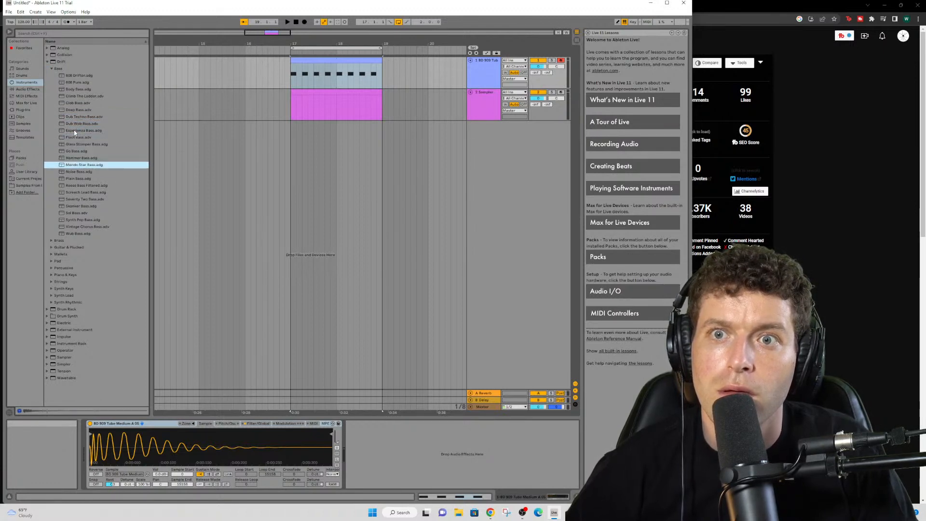
pyautogui.press('Down')
pyautogui.press('Down')
pyautogui.press('Down')
pyautogui.press('Down')
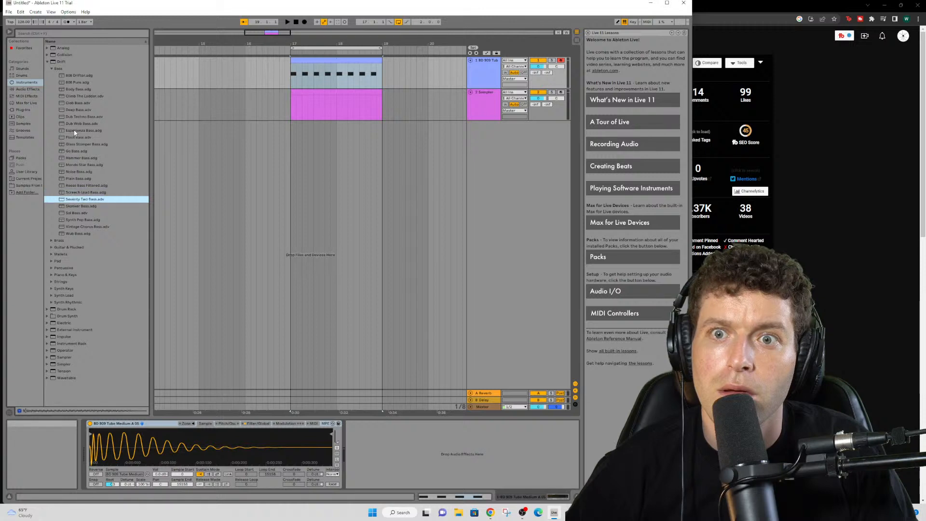
# - Preview Drift's bass presets back up the list from Seventy Two Bass through Go Bass and Body Bass to 808 Drifter
pyautogui.press('Up')
pyautogui.press('Up')
pyautogui.press('Up')
pyautogui.press('Up')
pyautogui.press('Up')
pyautogui.press('Up')
pyautogui.press('Up')
pyautogui.press('Up')
pyautogui.press('Up')
pyautogui.press('Up')
pyautogui.press('Up')
pyautogui.press('Up')
pyautogui.press('Up')
pyautogui.press('Up')
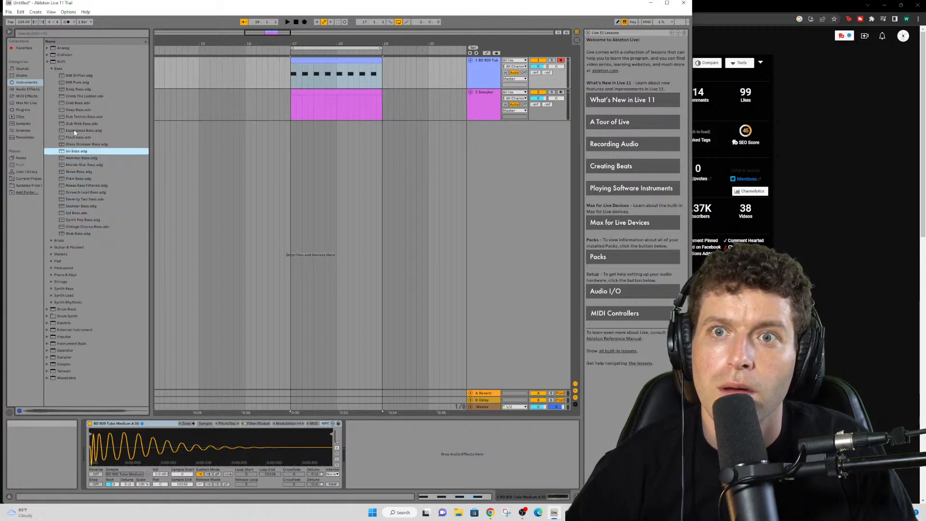
pyautogui.press('Up')
pyautogui.press('Up')
pyautogui.press('Up')
pyautogui.press('Up')
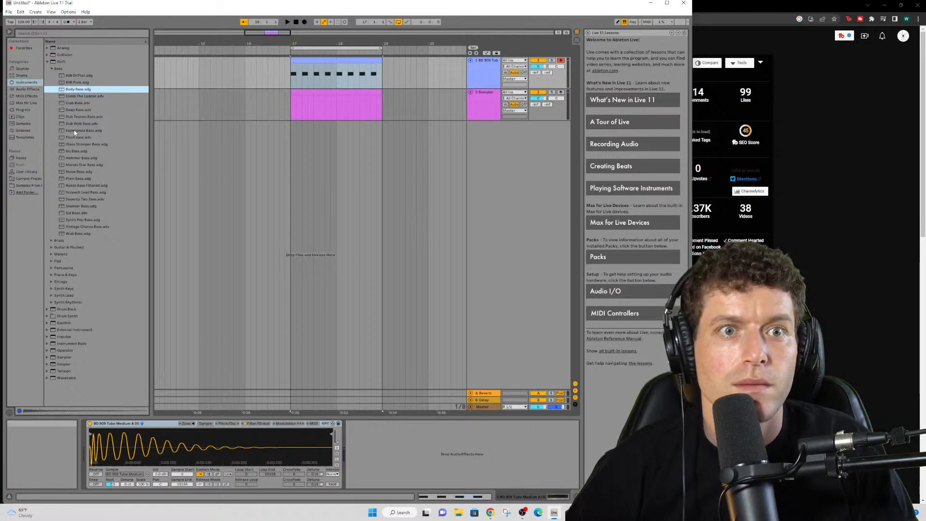
pyautogui.press('Up')
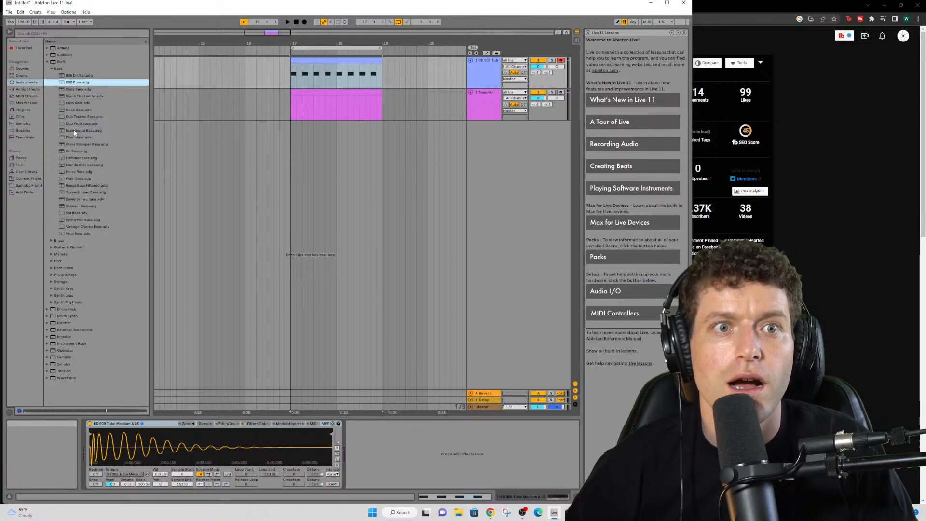
pyautogui.press('Up')
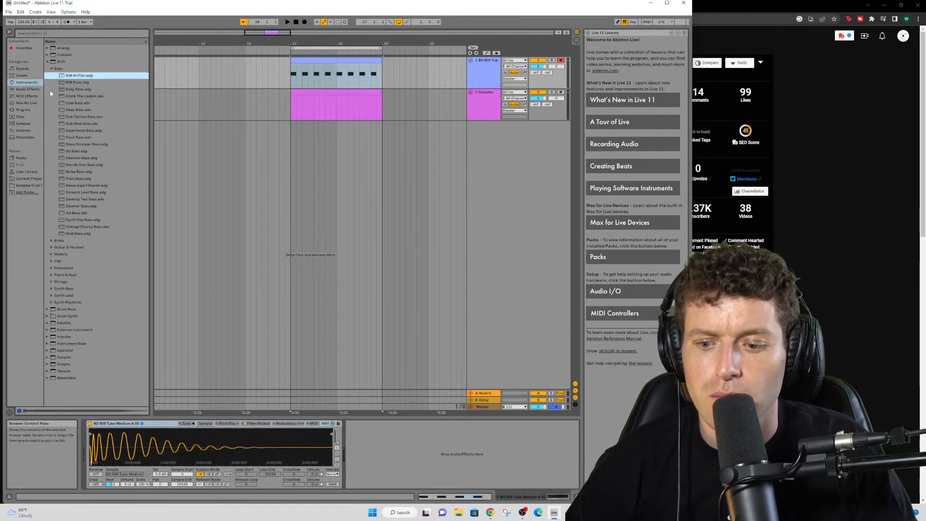
# - Search the Samples From Mars folder for "analog", look inside the MPC2000 Snacks From Mars pack, and show the matching instruments
pyautogui.click(29, 186)
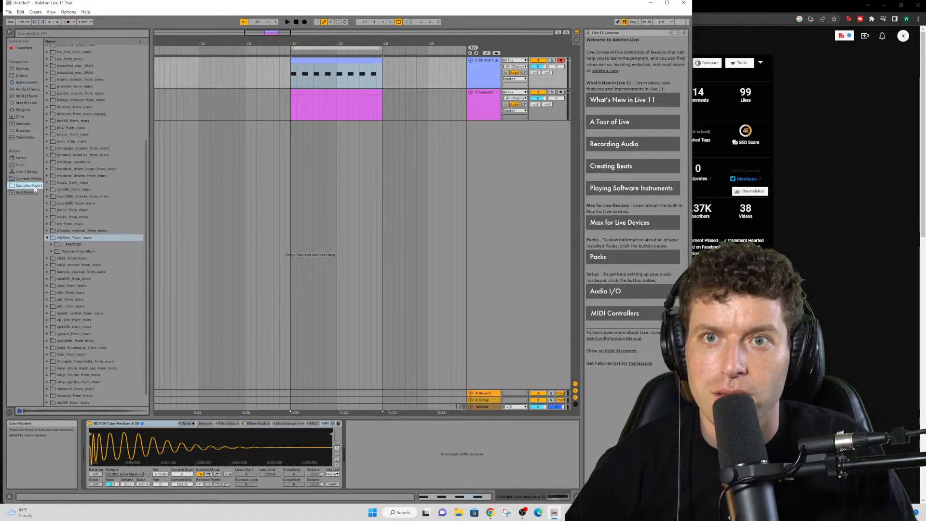
pyautogui.click(59, 34)
pyautogui.write('analog')
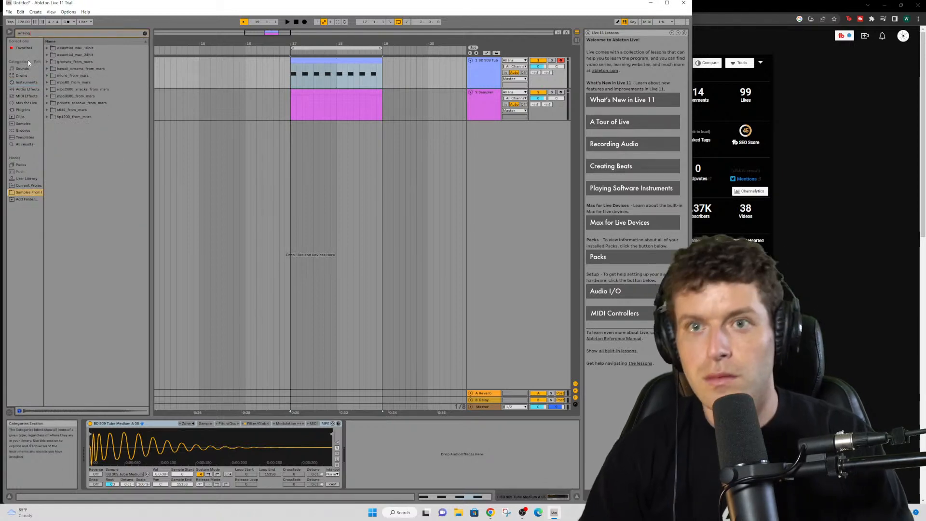
pyautogui.press('Down')
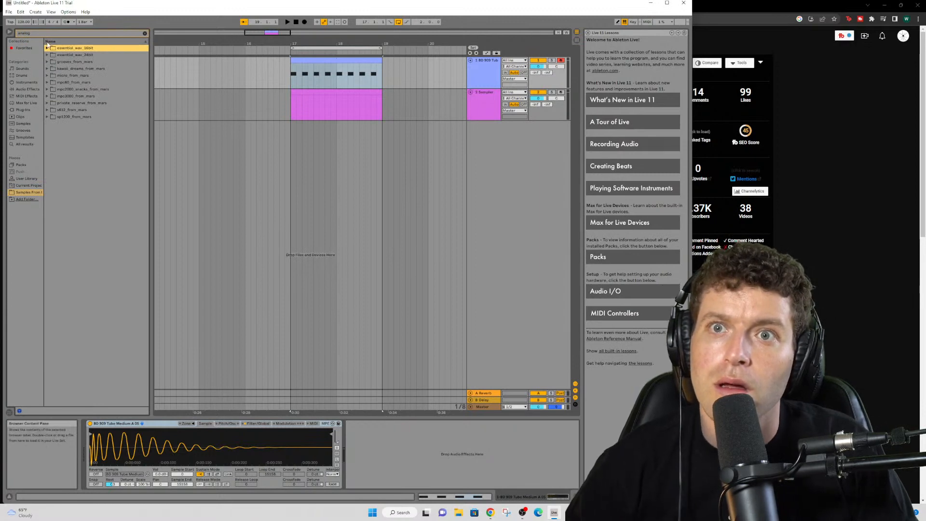
pyautogui.click(48, 91)
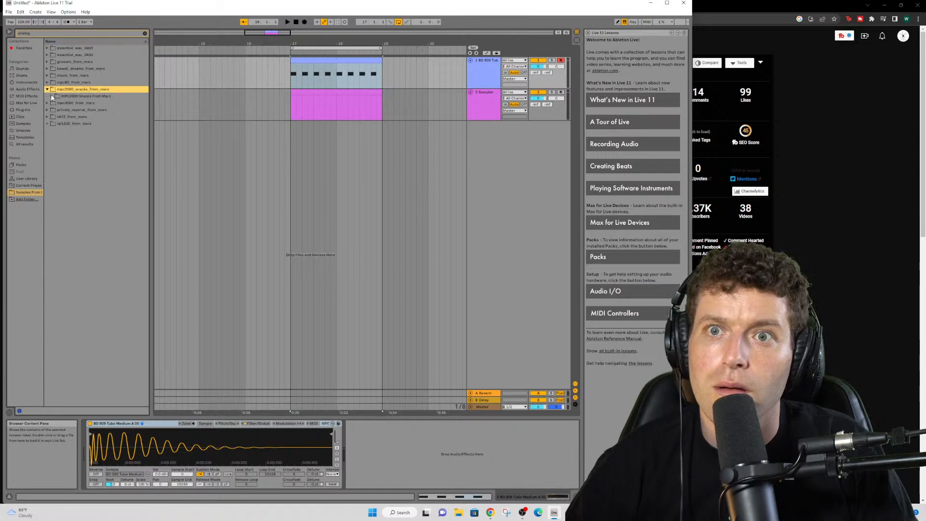
pyautogui.click(52, 96)
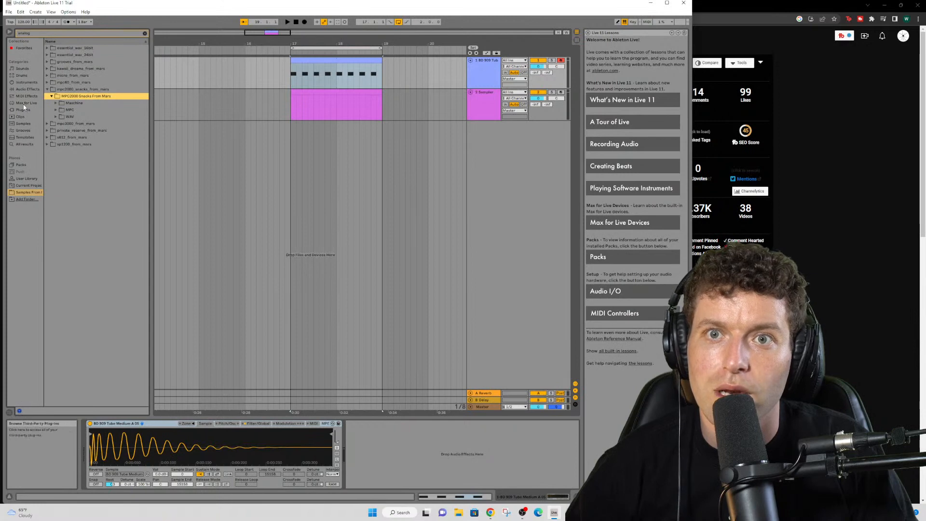
pyautogui.click(26, 82)
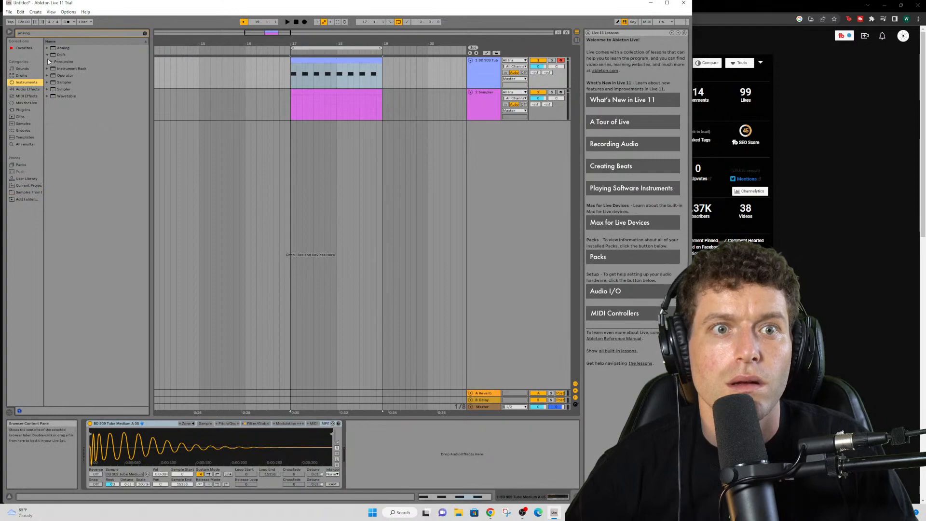
# - Switch to YouTube in the browser and return through the earlier searches to the "Secret Hack to the Perfect Kick" video
pyautogui.click(829, 186)
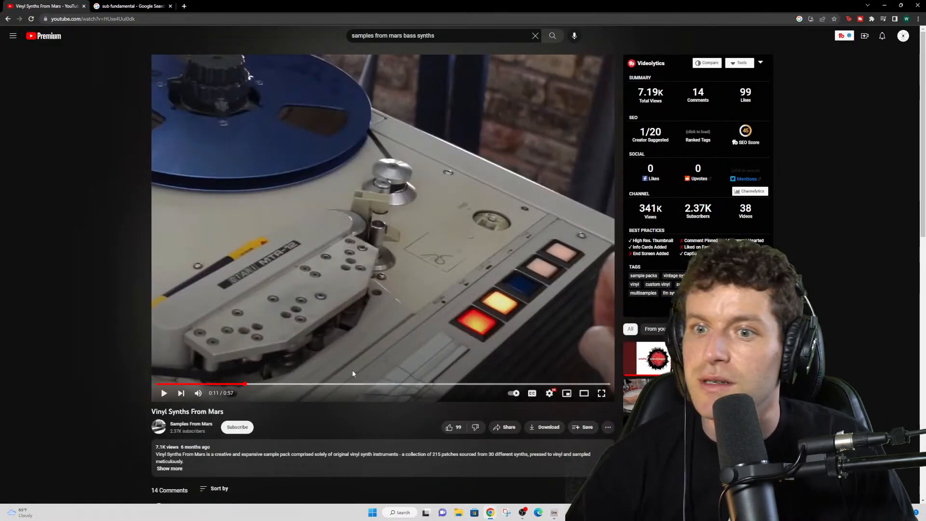
pyautogui.scroll(-4, 353, 373)
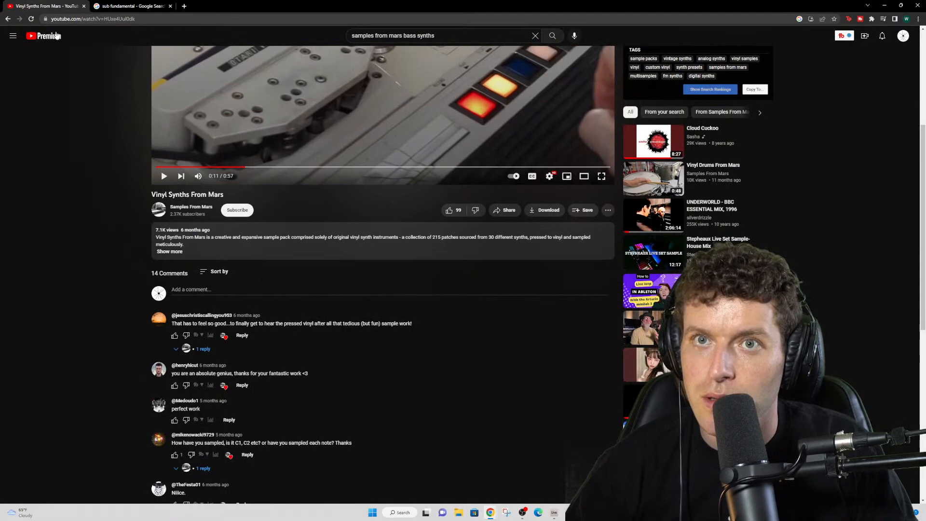
pyautogui.click(7, 20)
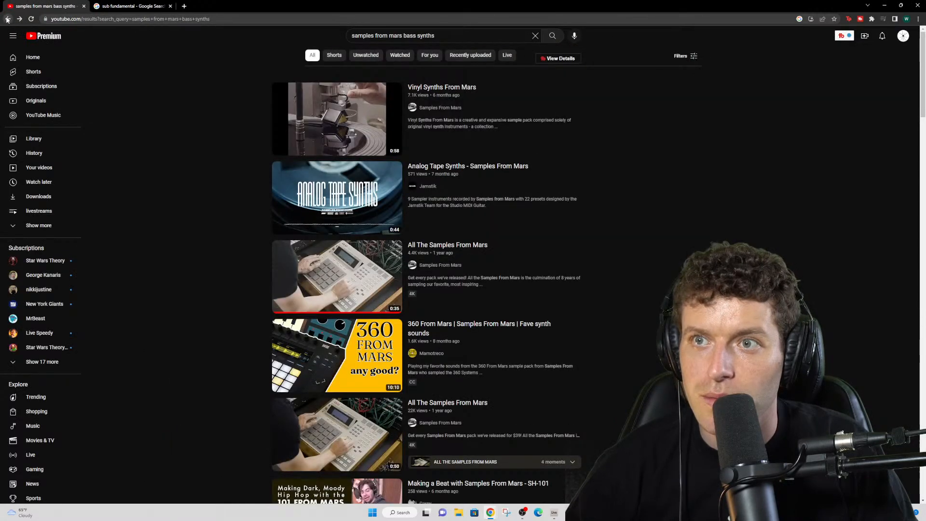
pyautogui.click(7, 19)
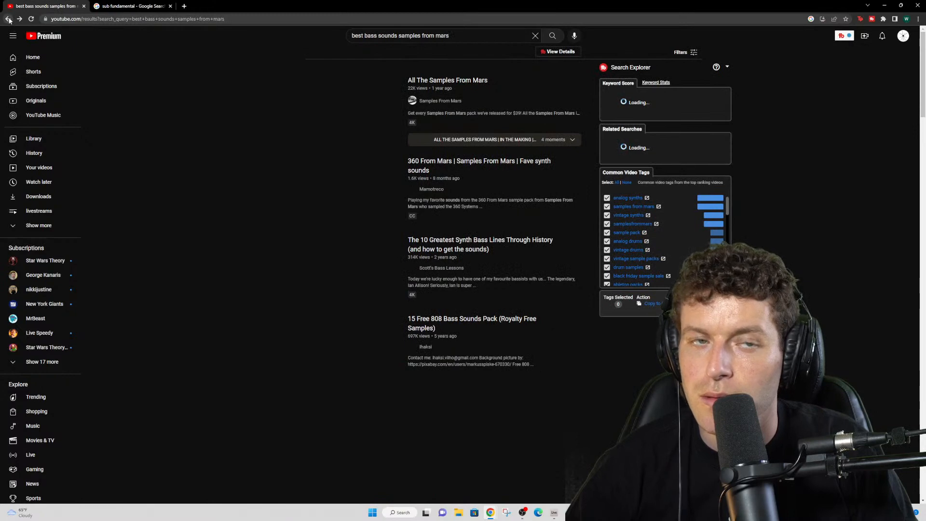
pyautogui.click(8, 19)
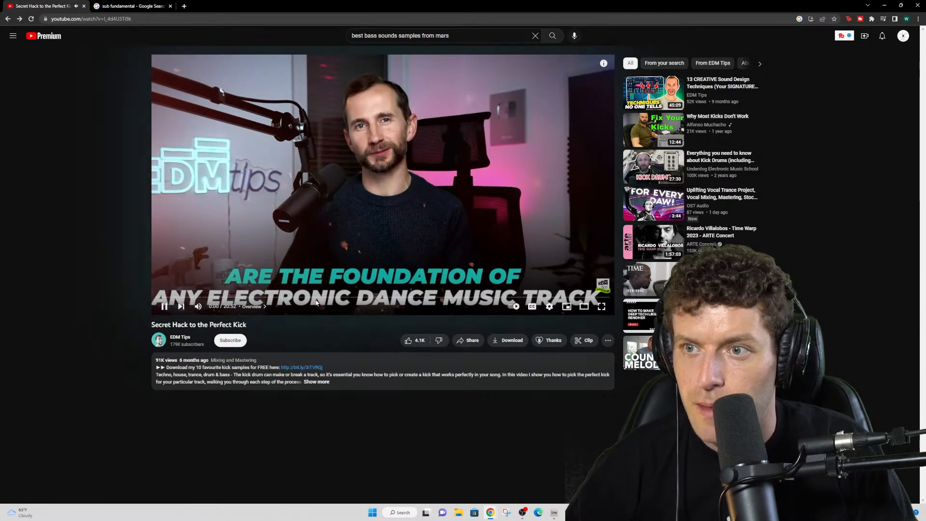
# - Expand the kick video's description and read through its chapters and gear list
pyautogui.click(316, 382)
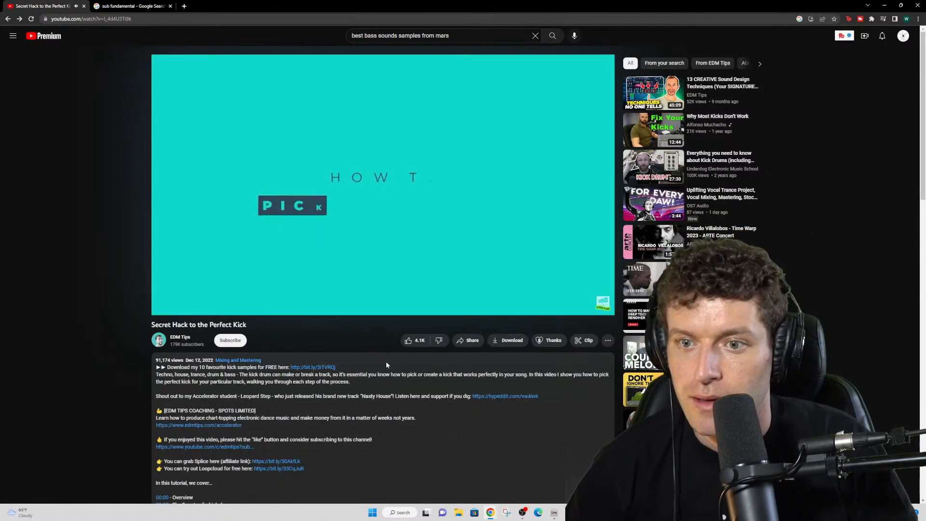
pyautogui.scroll(-3, 367, 427)
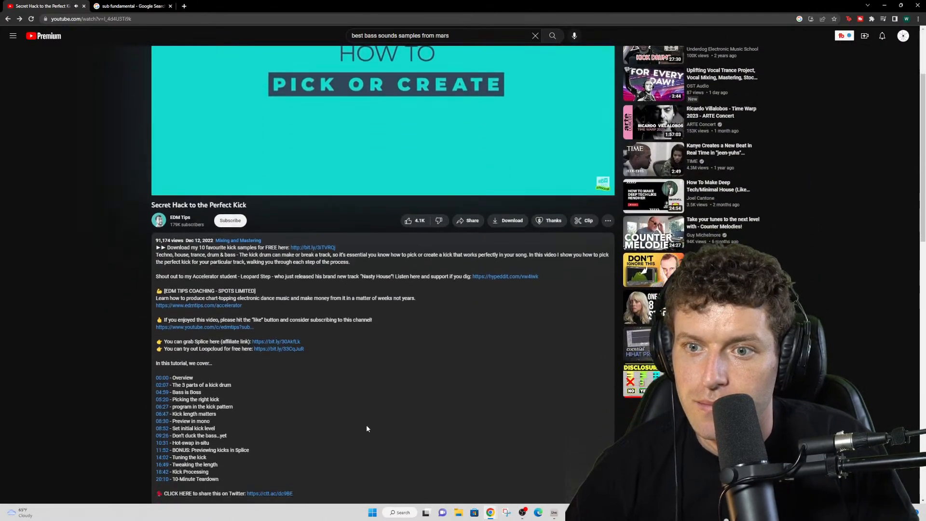
pyautogui.scroll(-3, 366, 425)
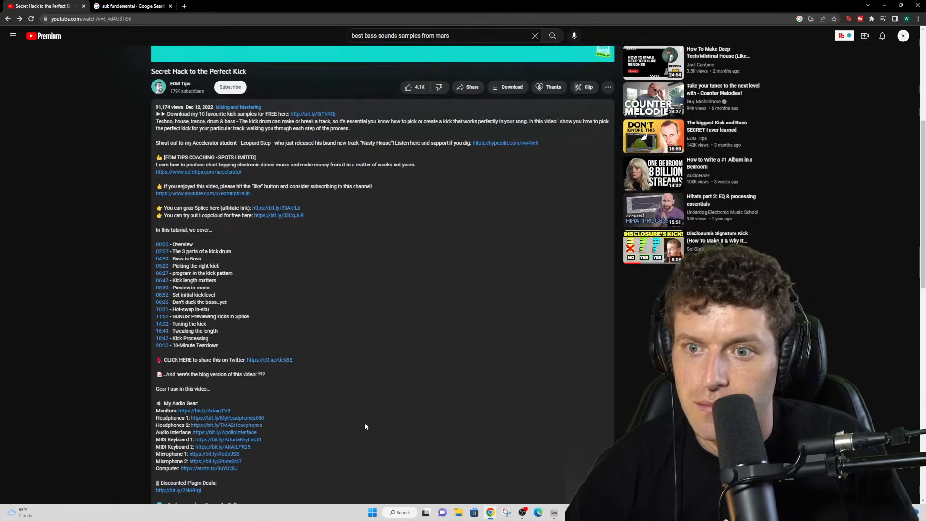
pyautogui.scroll(-3, 365, 427)
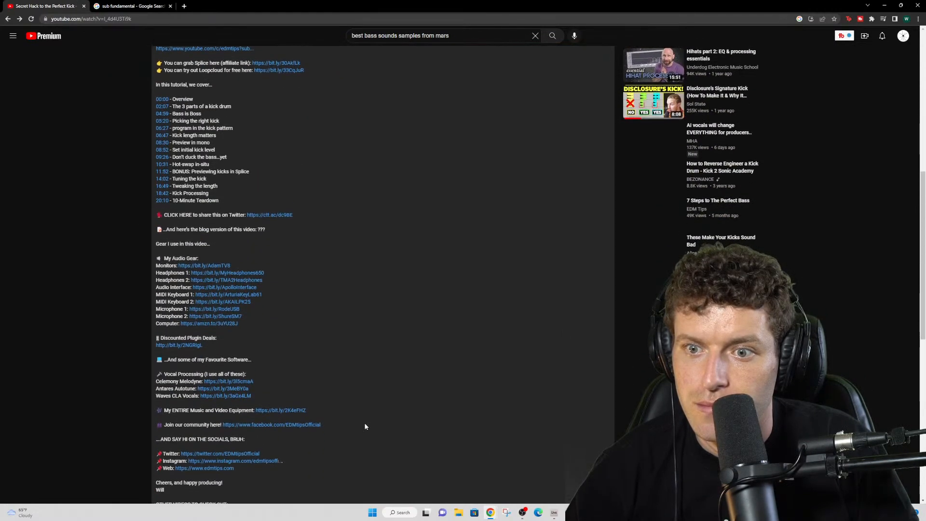
pyautogui.scroll(-3, 365, 426)
pyautogui.scroll(8, 366, 426)
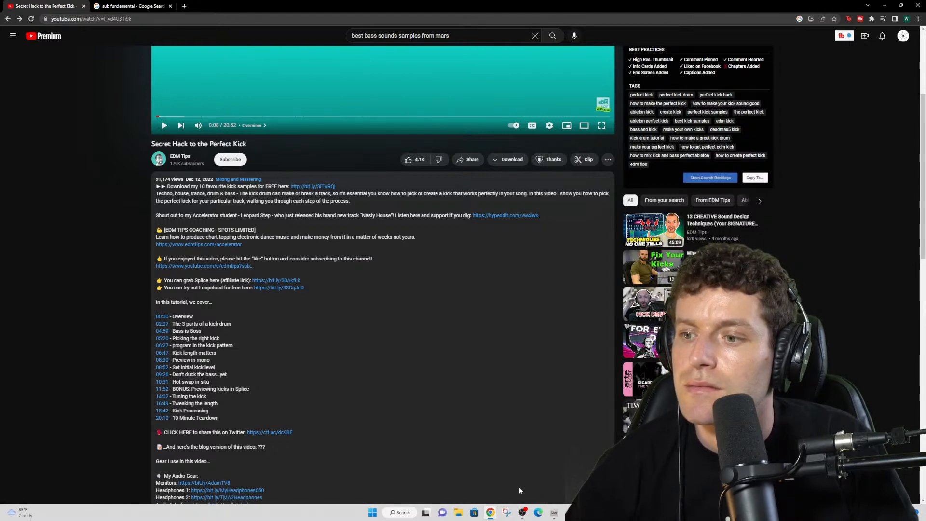
# - Switch back to Ableton Live, check the Analog and Operator categories matching "analog", and clear the browser search
pyautogui.click(554, 513)
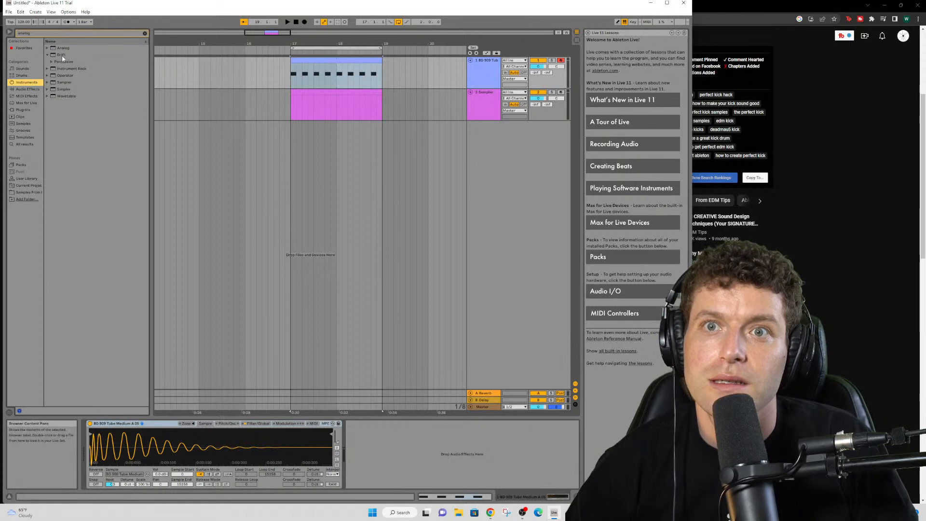
pyautogui.click(48, 49)
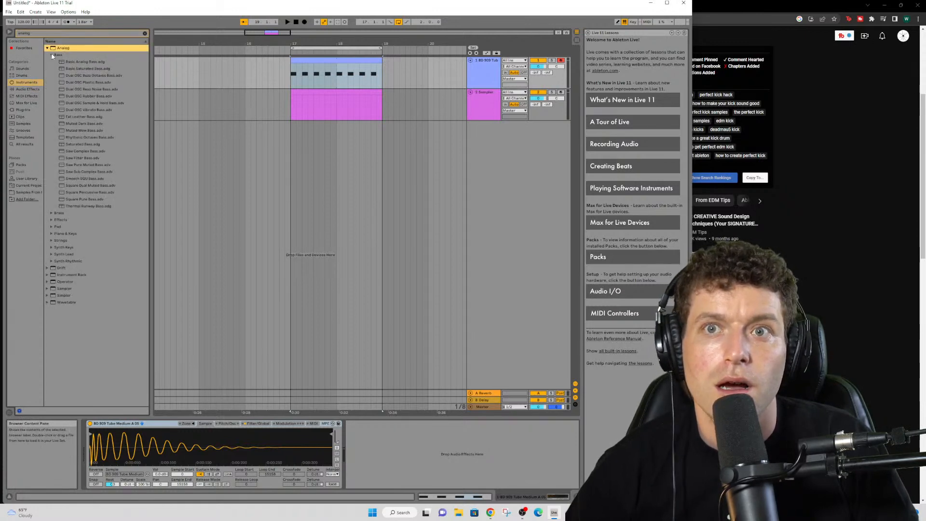
pyautogui.click(52, 55)
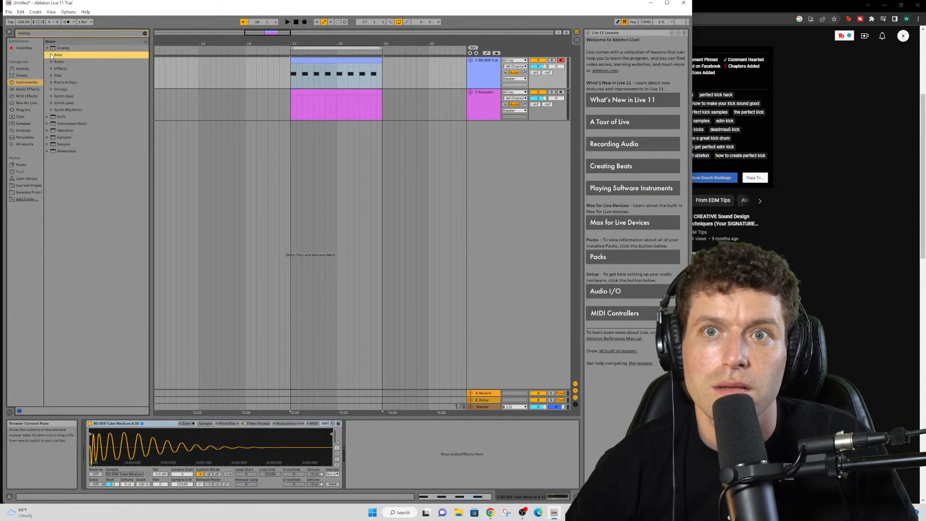
pyautogui.click(47, 130)
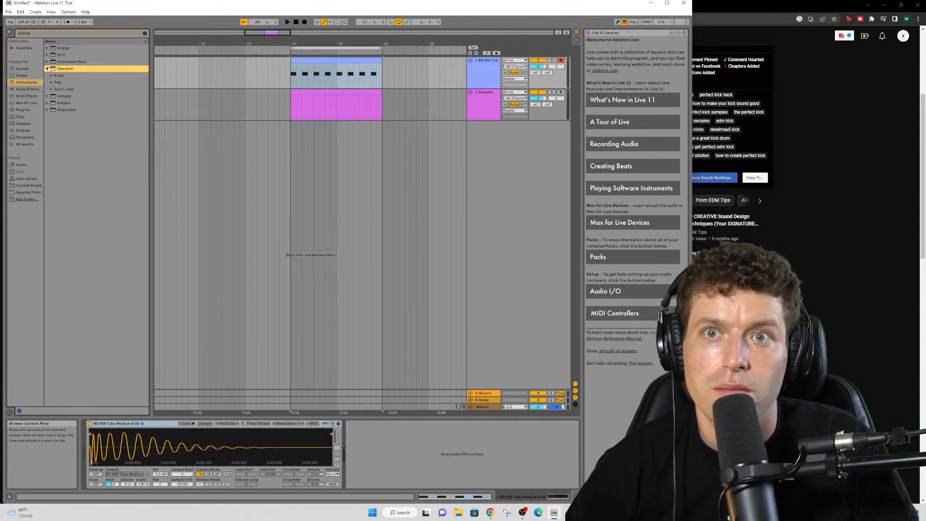
pyautogui.click(52, 89)
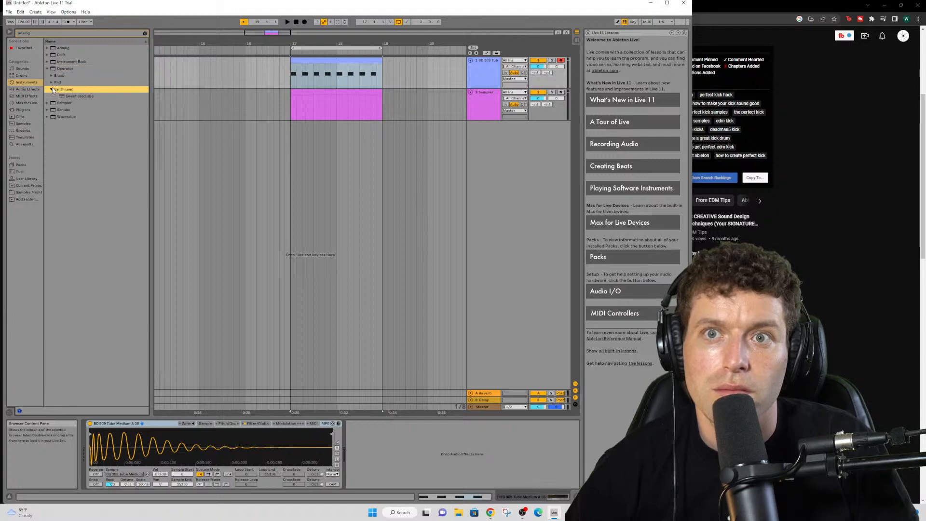
pyautogui.click(52, 82)
pyautogui.click(144, 33)
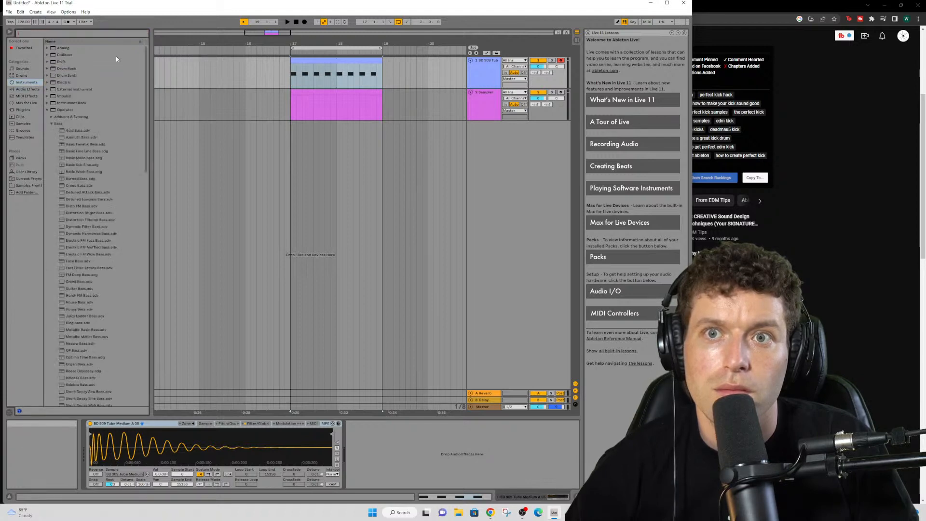
# - Look through the Analog instrument's Bass presets in the full instrument list and collapse them
pyautogui.click(47, 48)
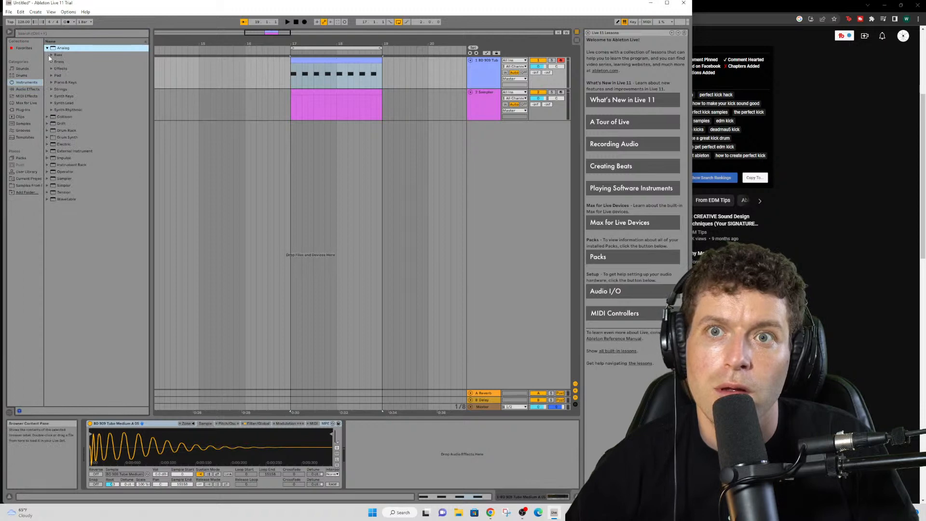
pyautogui.click(50, 54)
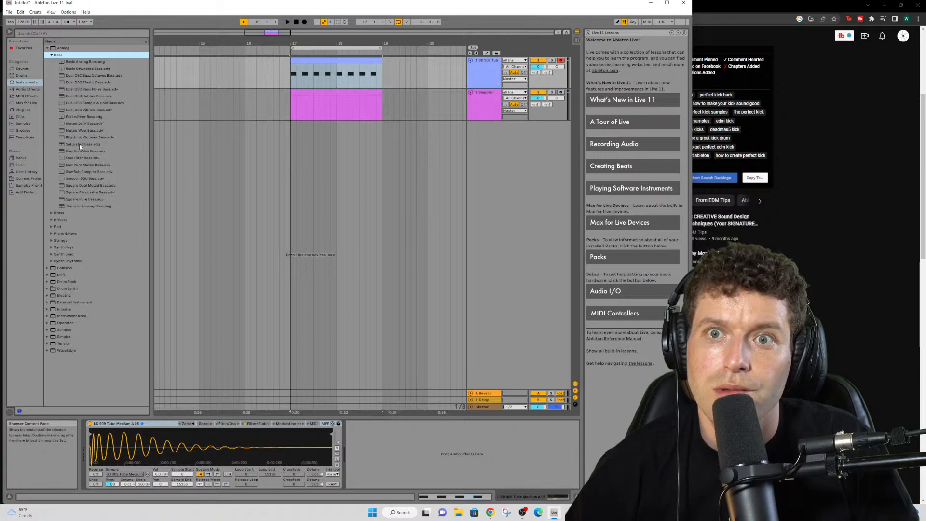
pyautogui.click(51, 55)
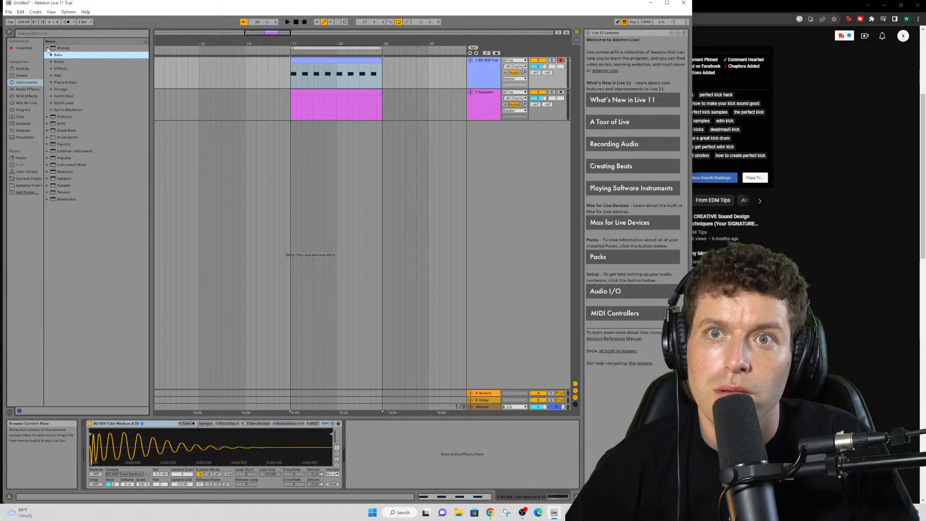
pyautogui.click(47, 48)
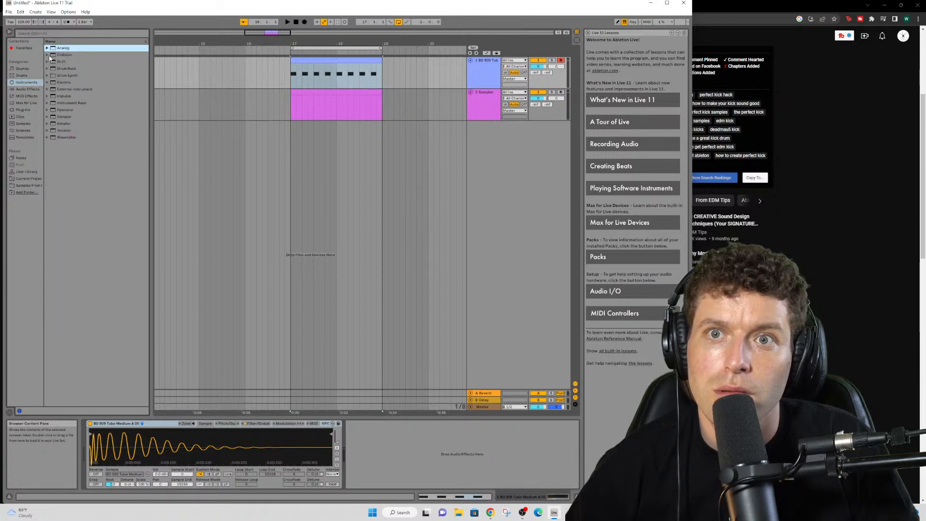
# - Expand Operator's Bass presets and audition them in order from Azimuth Bass down to Reese Odyssey
pyautogui.click(52, 110)
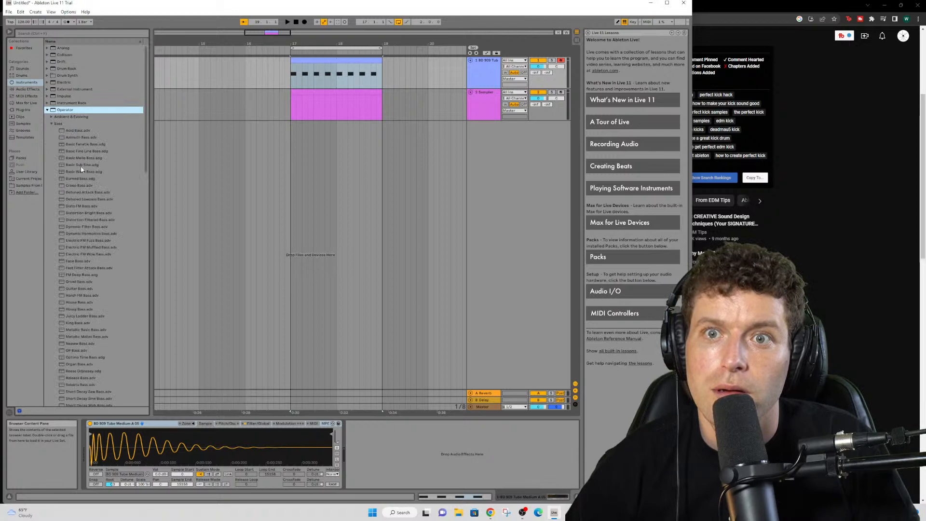
pyautogui.click(69, 138)
pyautogui.press('Down')
pyautogui.press('Down')
pyautogui.press('Down')
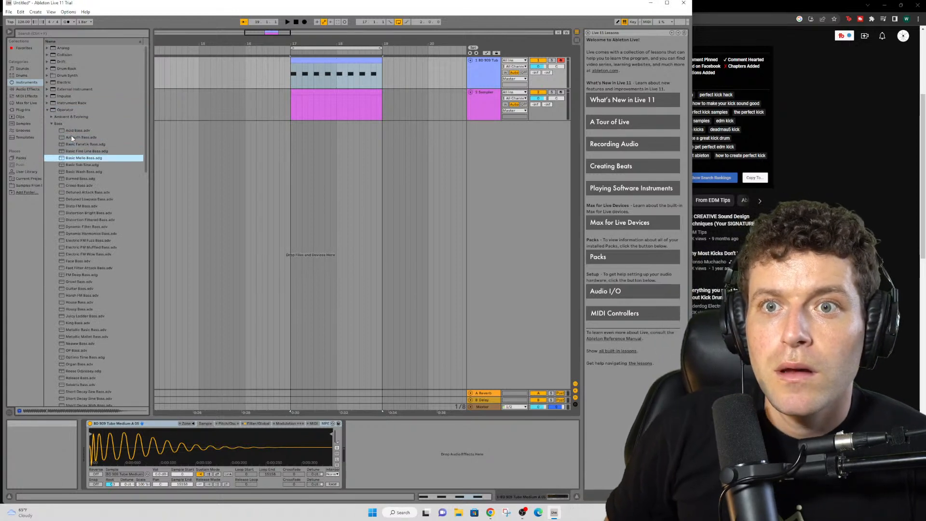
pyautogui.press('Up')
pyautogui.press('Down')
pyautogui.press('Down')
pyautogui.press('Down')
pyautogui.press('Down')
pyautogui.press('Down')
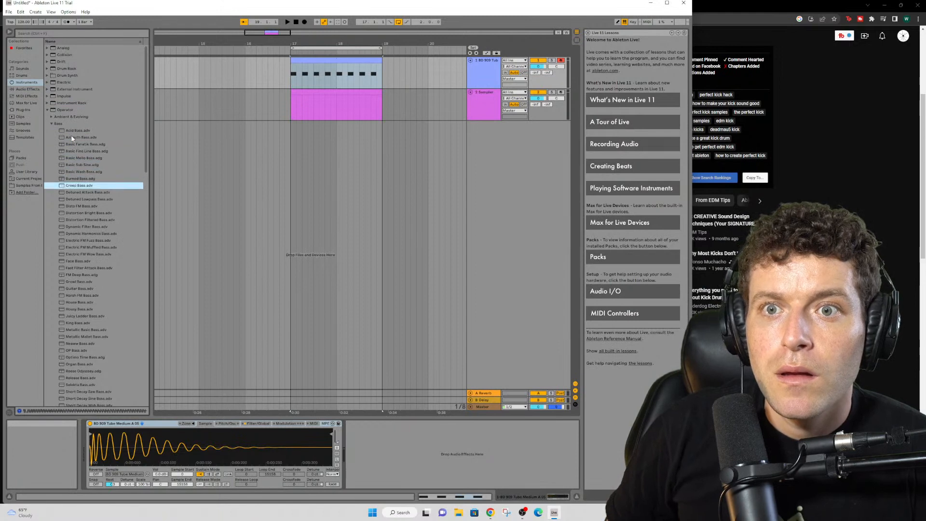
pyautogui.press('Down')
pyautogui.press('Down')
pyautogui.press('Down')
pyautogui.press('Down')
pyautogui.press('Down')
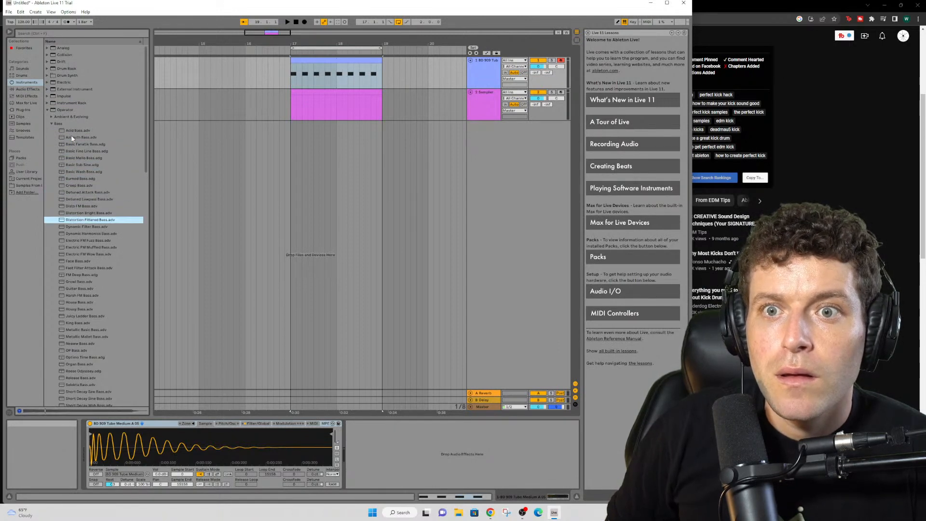
pyautogui.press('Down')
pyautogui.press('Down')
pyautogui.press('Down')
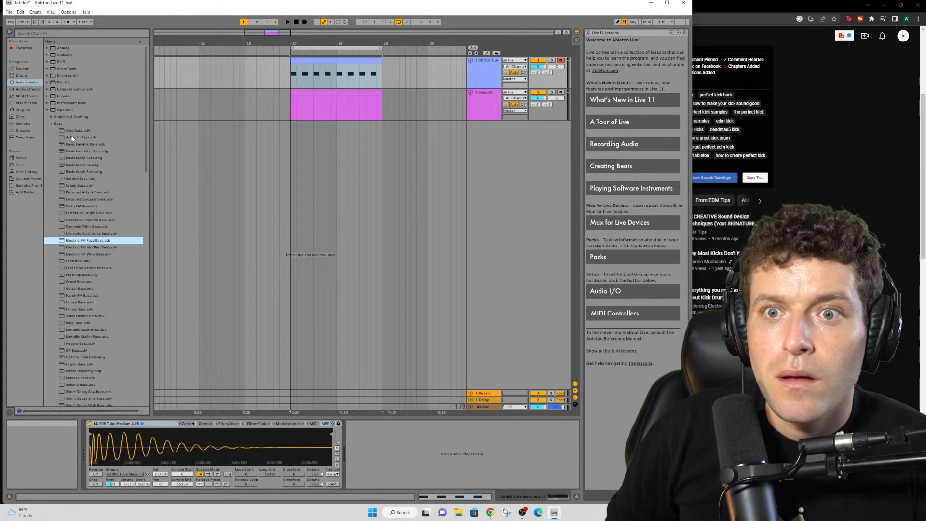
pyautogui.press('Down')
pyautogui.press('Down')
pyautogui.press('Down')
pyautogui.press('Up')
pyautogui.press('Up')
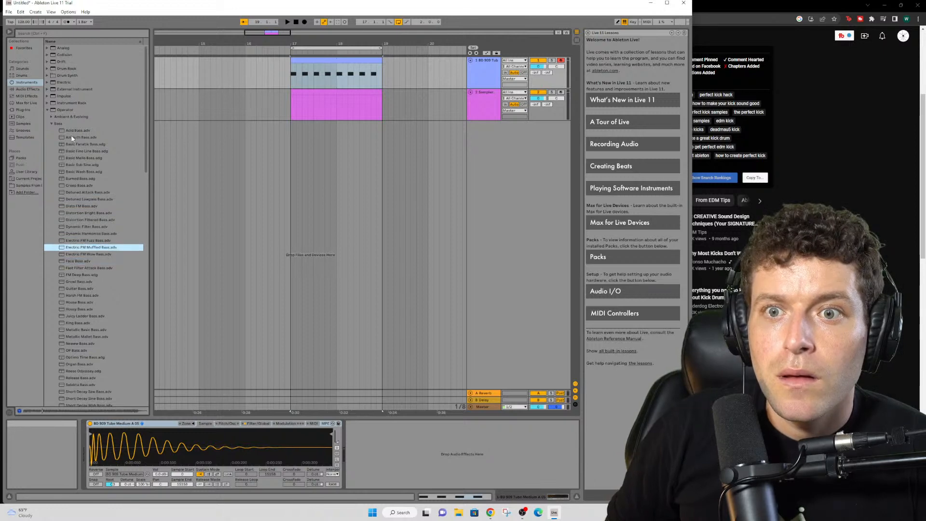
pyautogui.press('Down')
pyautogui.press('Down')
pyautogui.press('Down')
pyautogui.press('Down')
pyautogui.press('Down')
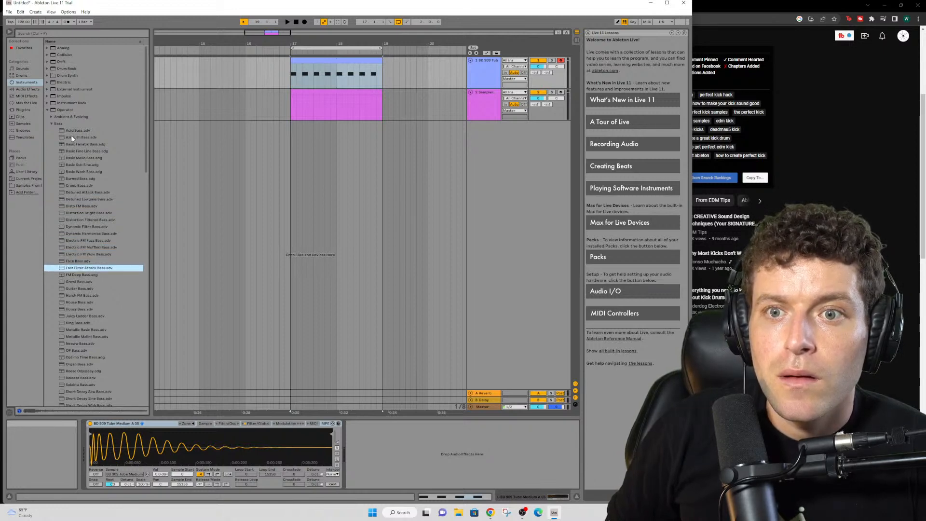
pyautogui.press('Down')
pyautogui.press('Down')
pyautogui.press('Down')
pyautogui.press('Down')
pyautogui.press('Down')
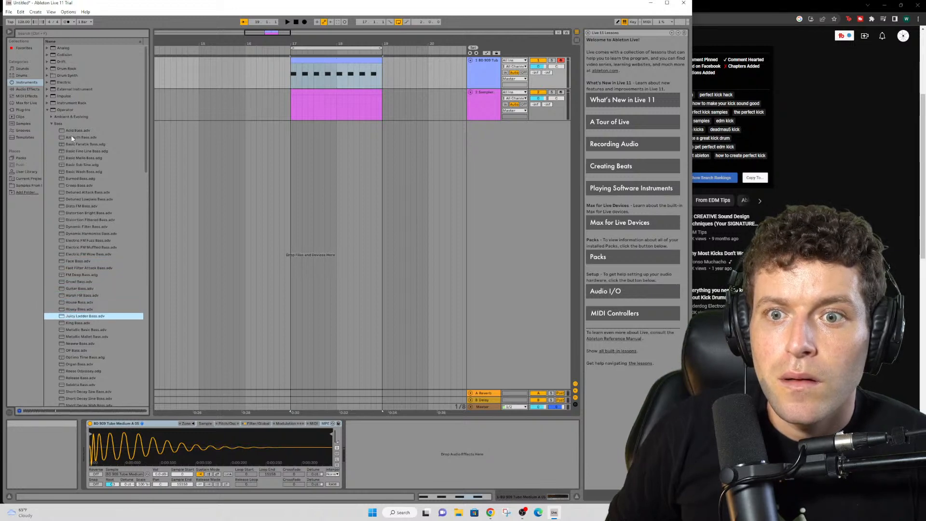
pyautogui.press('Up')
pyautogui.press('Down')
pyautogui.press('Down')
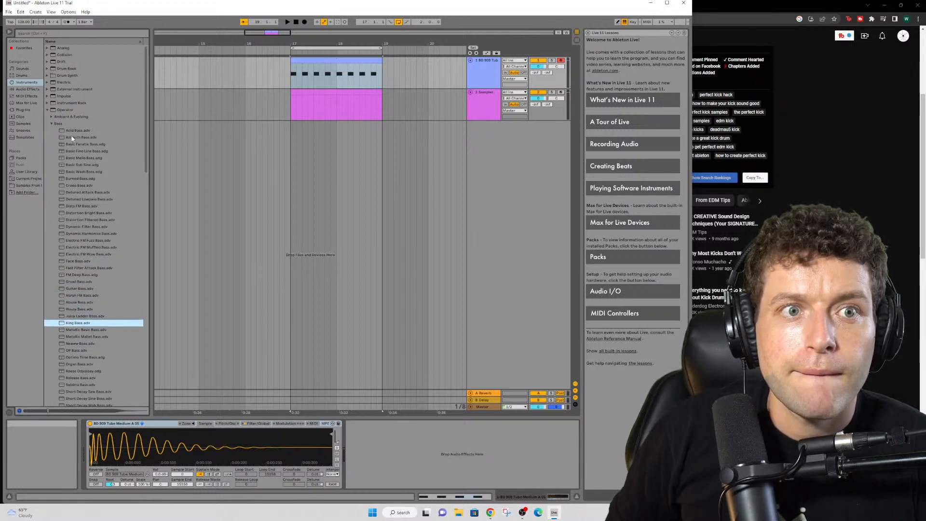
pyautogui.press('Down')
pyautogui.press('Down')
pyautogui.press('Down')
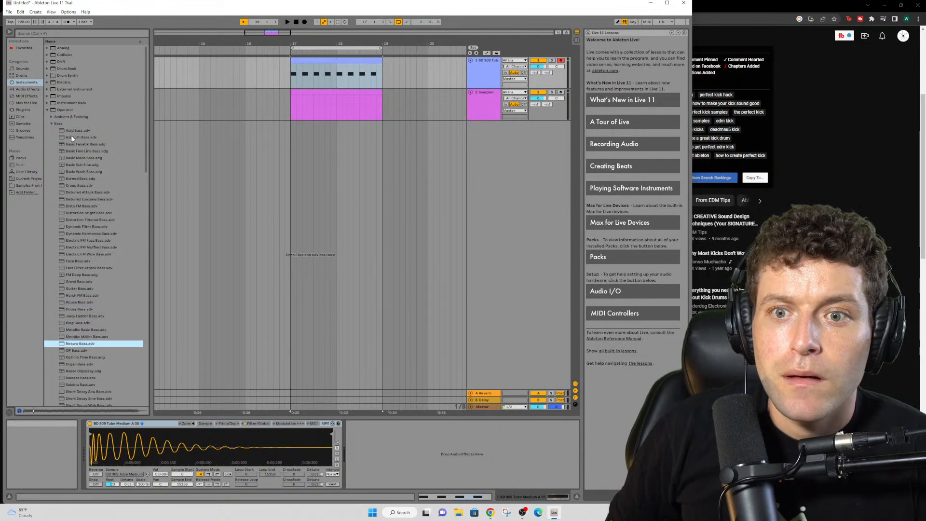
pyautogui.press('Down')
pyautogui.press('Down')
pyautogui.press('Down')
pyautogui.press('Down')
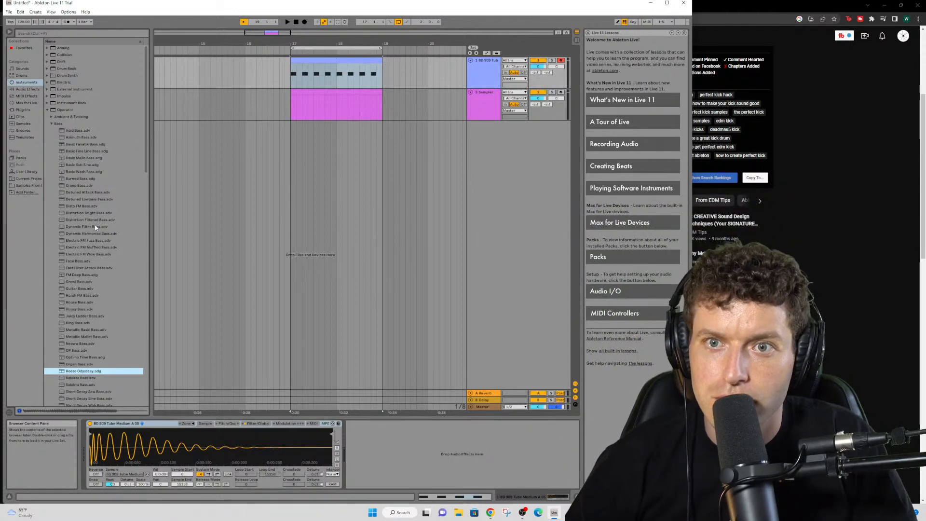
# - Preview the Short Decay Saw, Sine and Wah basses, Sinelike Basic Bass and Sneaky Bass among the Operator presets
pyautogui.click(82, 385)
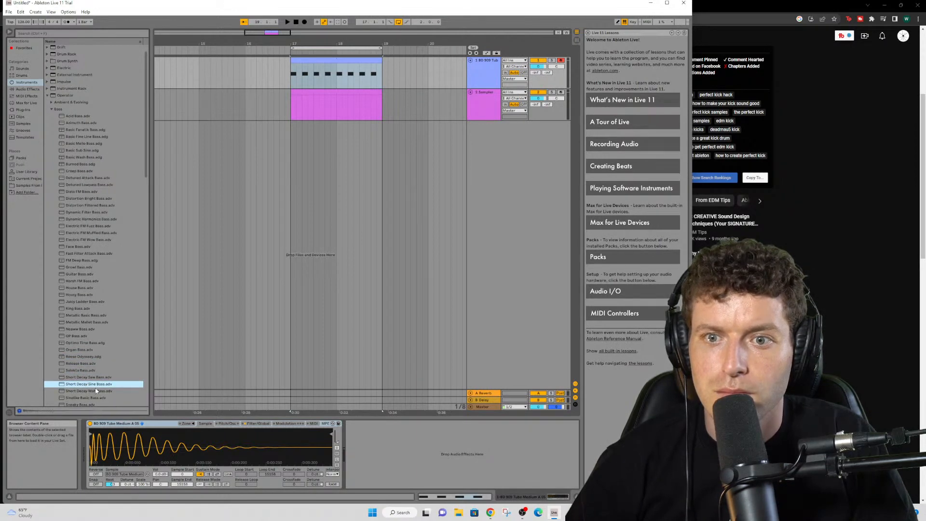
pyautogui.click(109, 378)
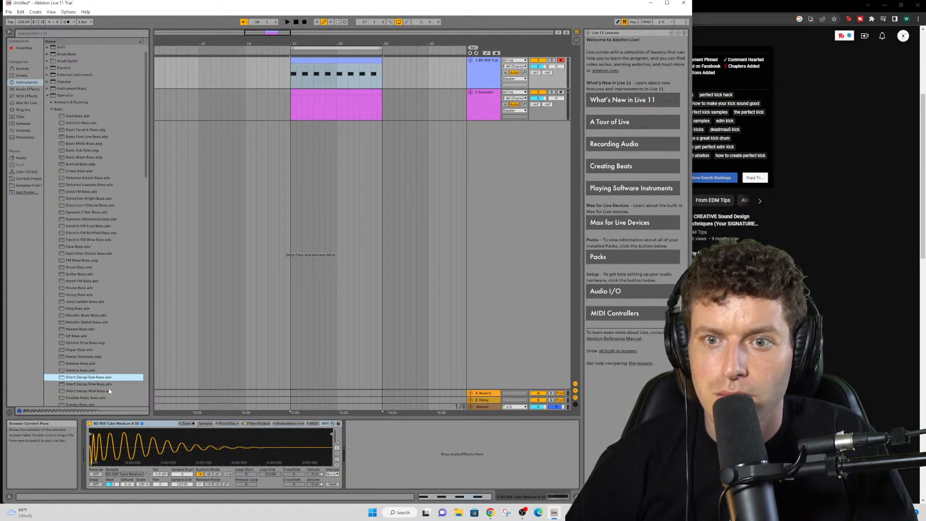
pyautogui.click(109, 385)
pyautogui.click(110, 392)
pyautogui.scroll(-1, 110, 394)
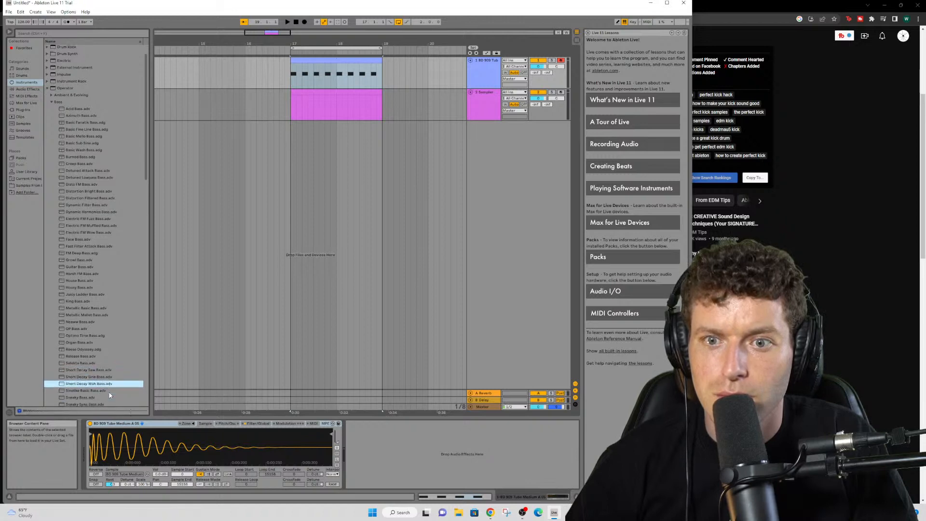
pyautogui.click(96, 377)
pyautogui.click(95, 390)
pyautogui.click(94, 397)
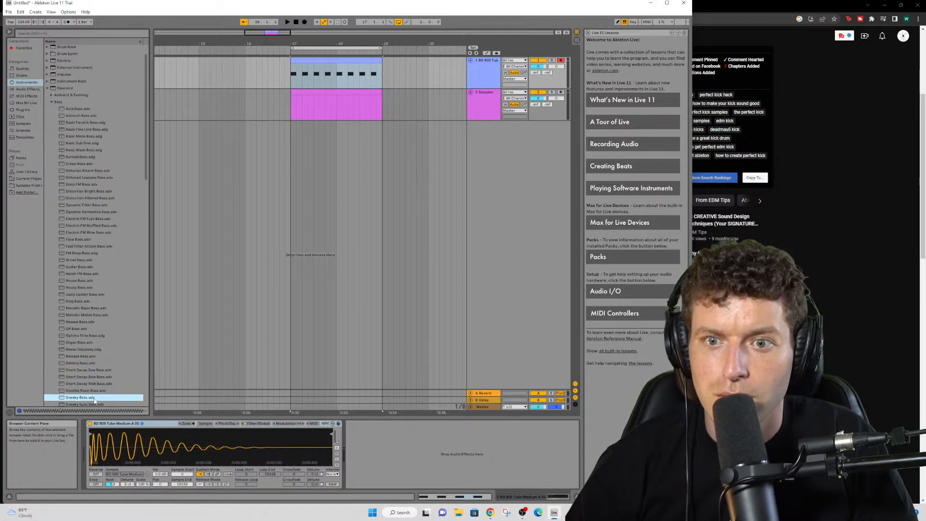
# - Preview the last Operator bass presets, from Sweep Slow Bass to Warp Bass
pyautogui.scroll(-2, 95, 397)
pyautogui.scroll(-9, 85, 384)
pyautogui.click(82, 353)
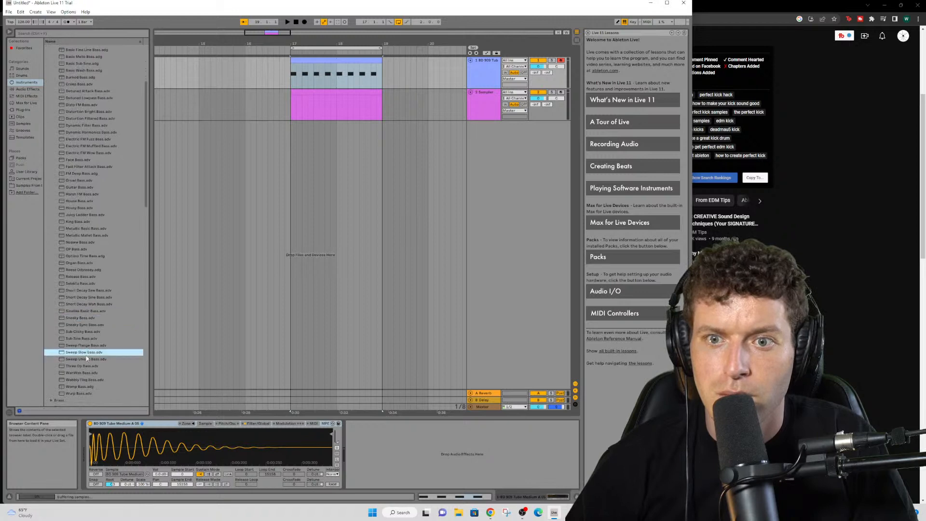
pyautogui.click(88, 374)
pyautogui.click(87, 386)
pyautogui.click(81, 393)
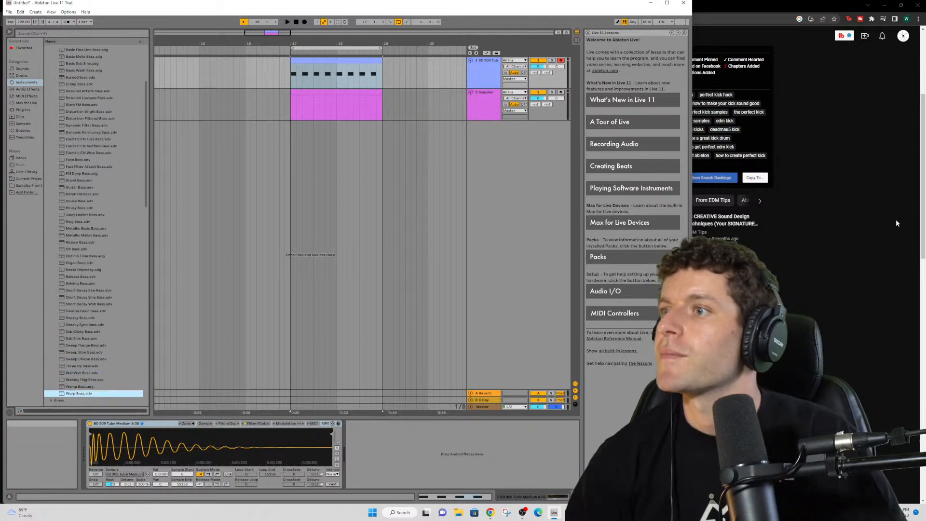
# - Switch to the Chrome browser and search Google for "best bass instruments samples from mars" in a new tab
pyautogui.click(844, 136)
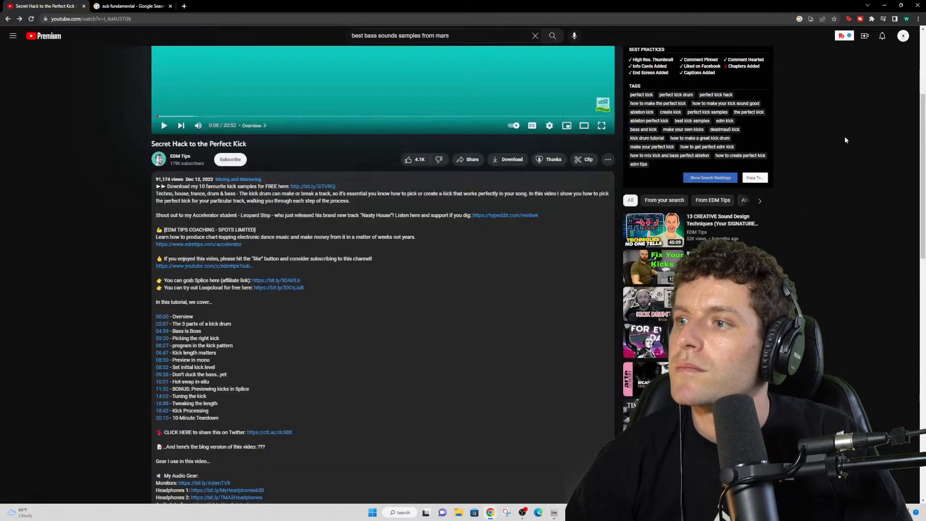
pyautogui.click(183, 6)
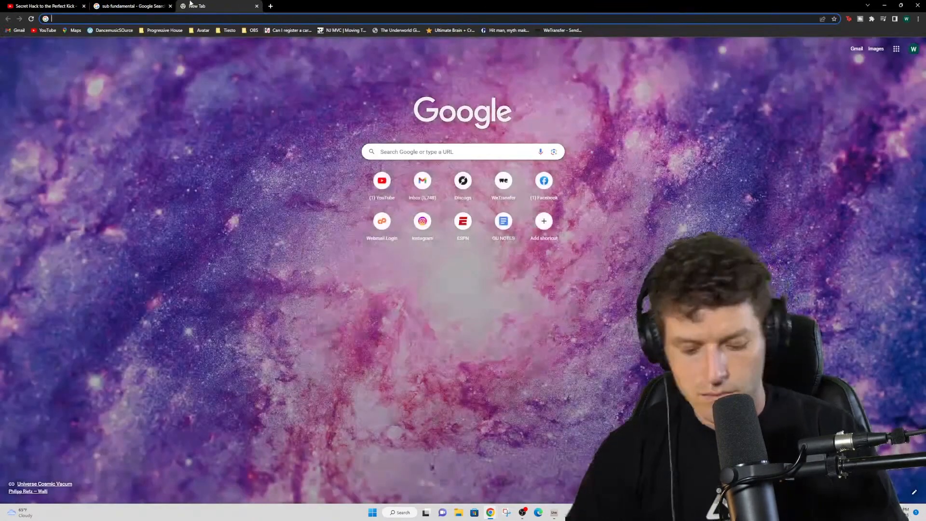
pyautogui.write('best bass inst')
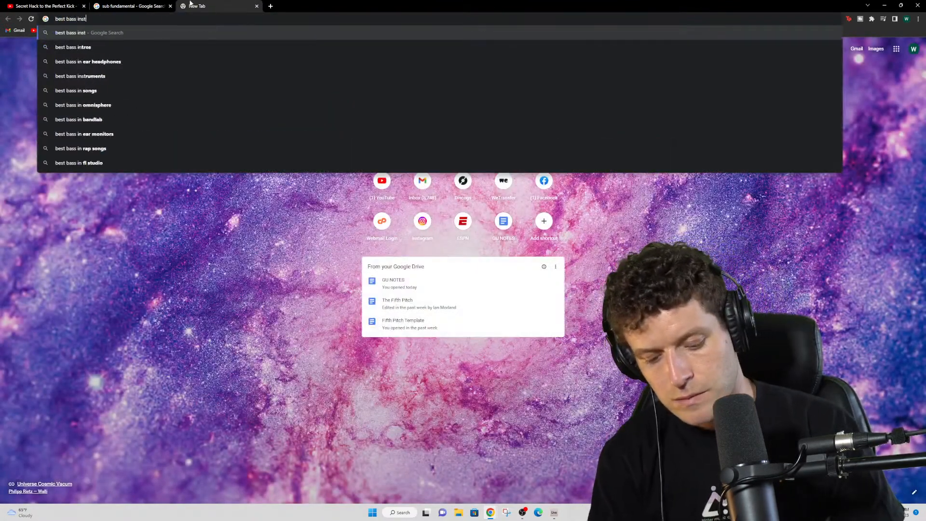
pyautogui.write('ruments sam')
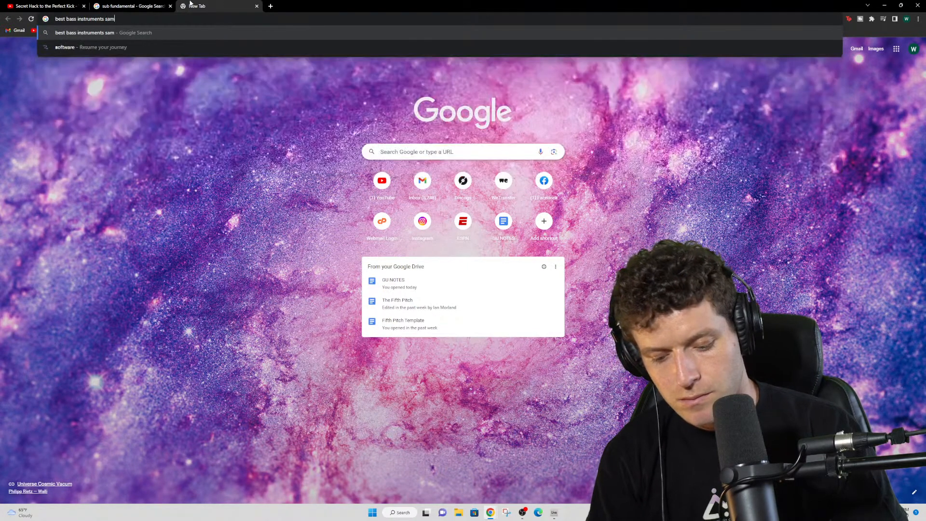
pyautogui.write('ples from mars')
pyautogui.press('Return')
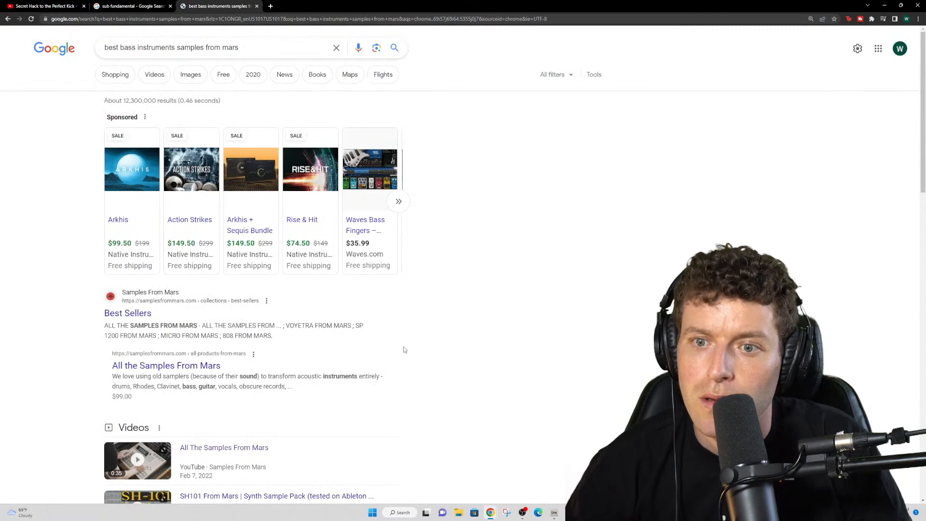
# - Look through the search results, open the Samples From Mars Best Sellers page and browse its sample packs
pyautogui.scroll(-2, 405, 350)
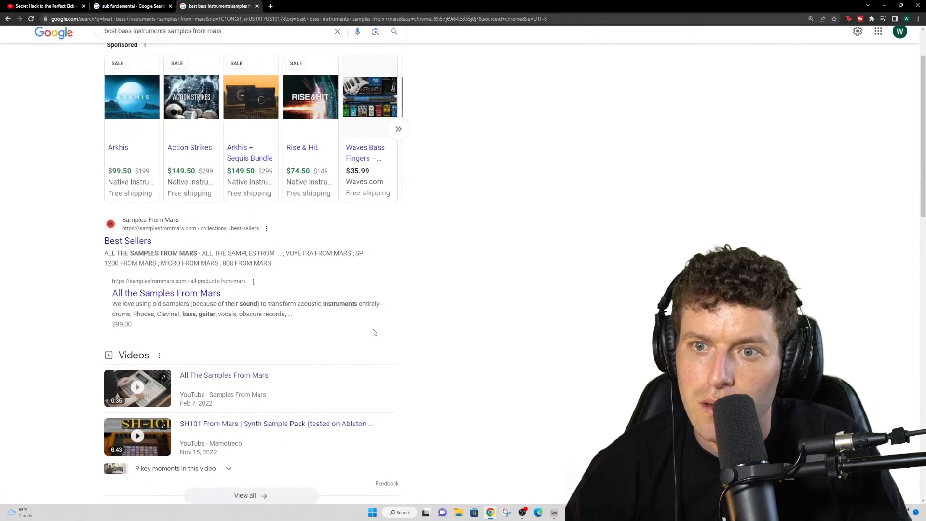
pyautogui.scroll(-4, 330, 318)
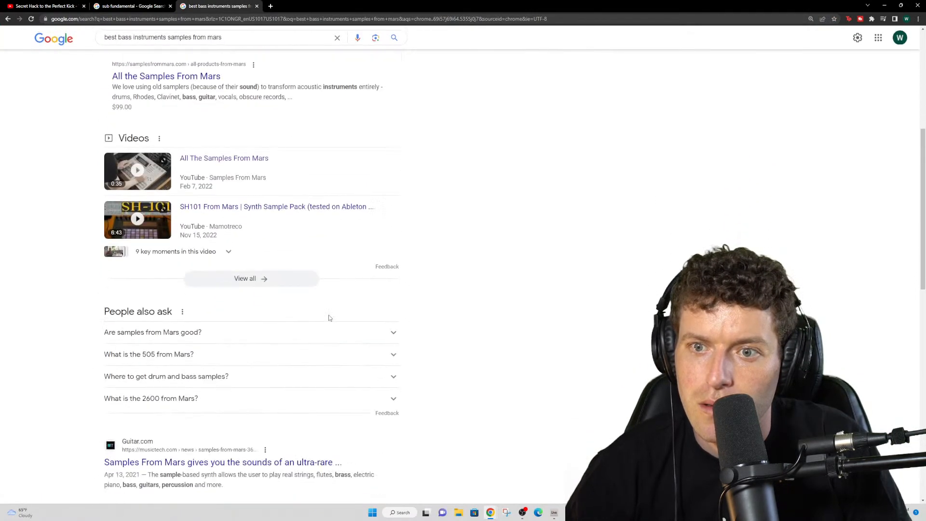
pyautogui.scroll(-2, 329, 318)
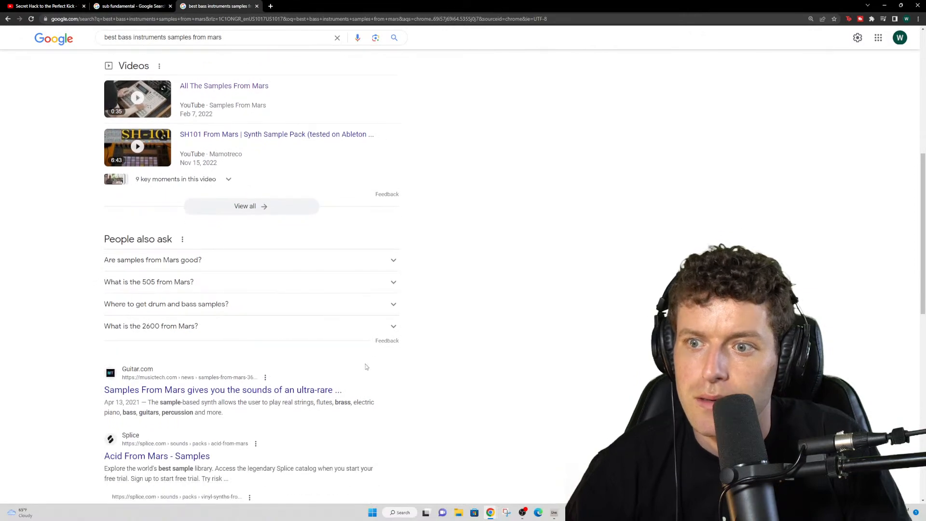
pyautogui.scroll(-3, 398, 400)
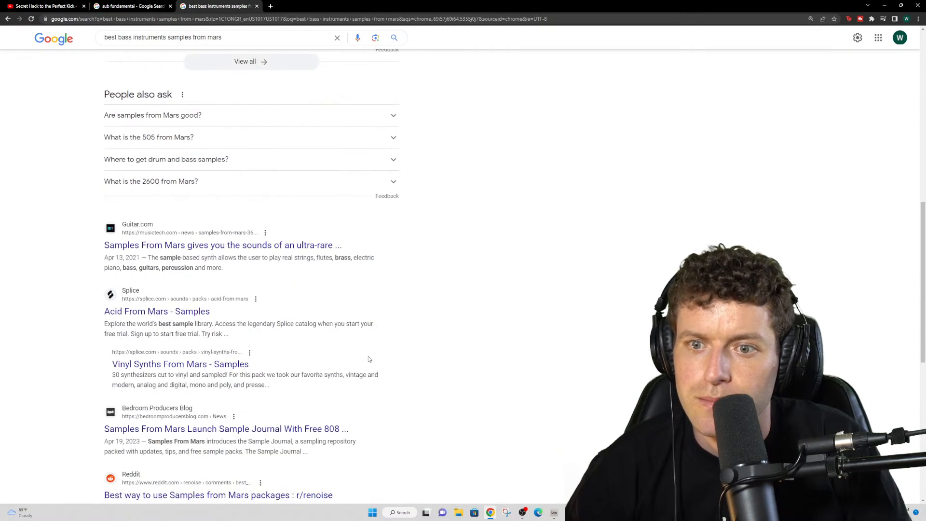
pyautogui.scroll(8, 315, 300)
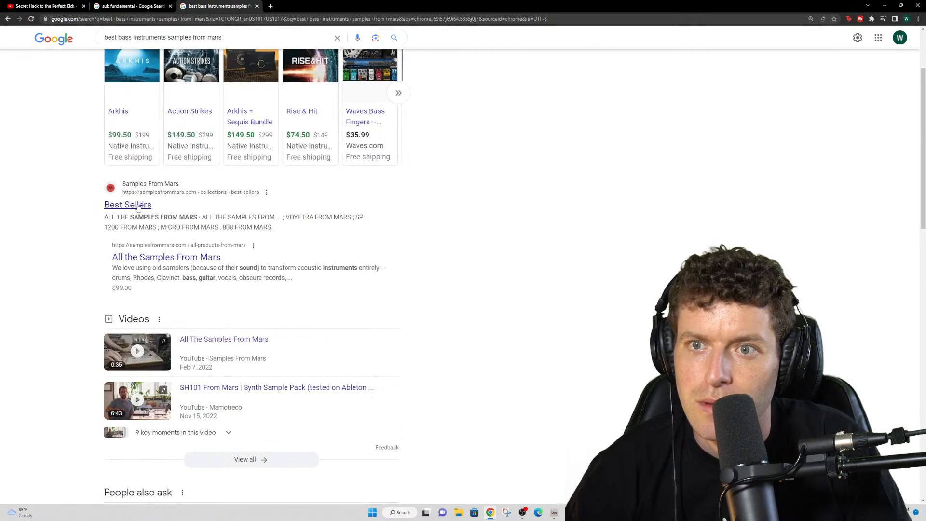
pyautogui.click(137, 205)
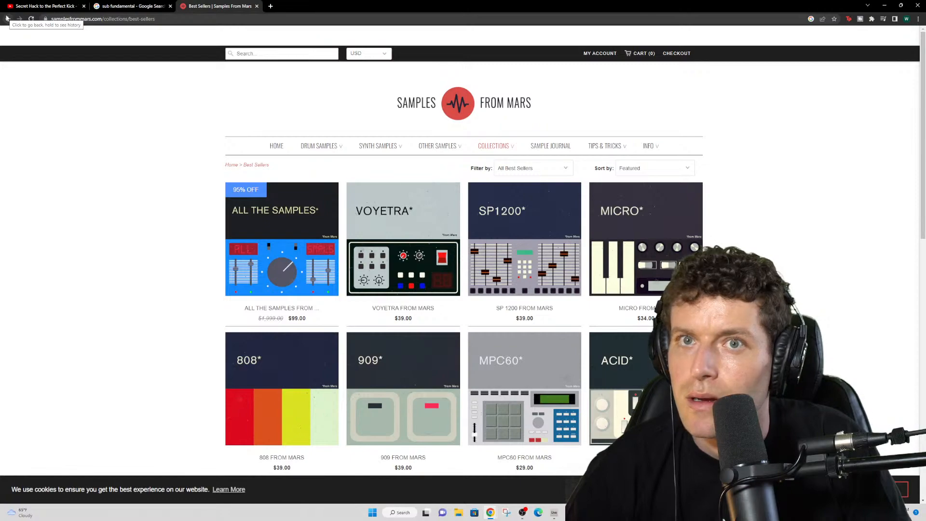
pyautogui.scroll(-3, 326, 224)
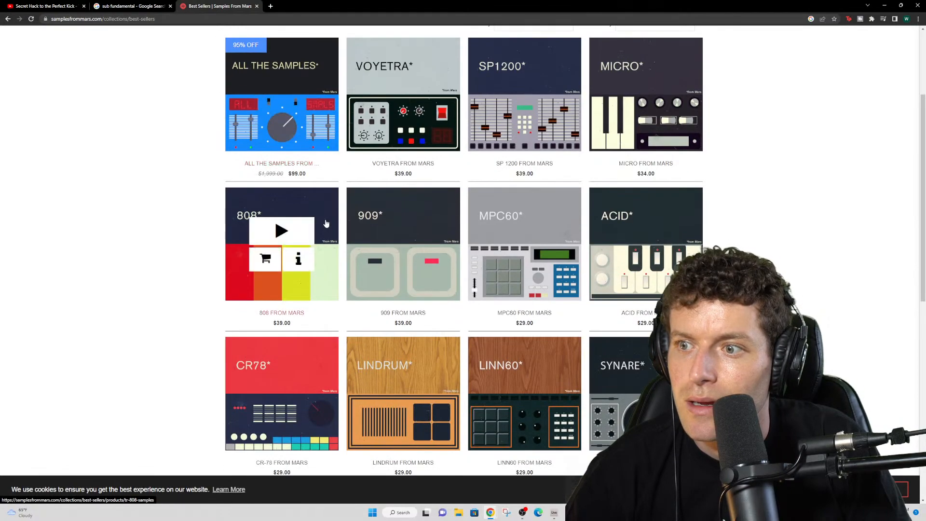
pyautogui.scroll(-5, 323, 220)
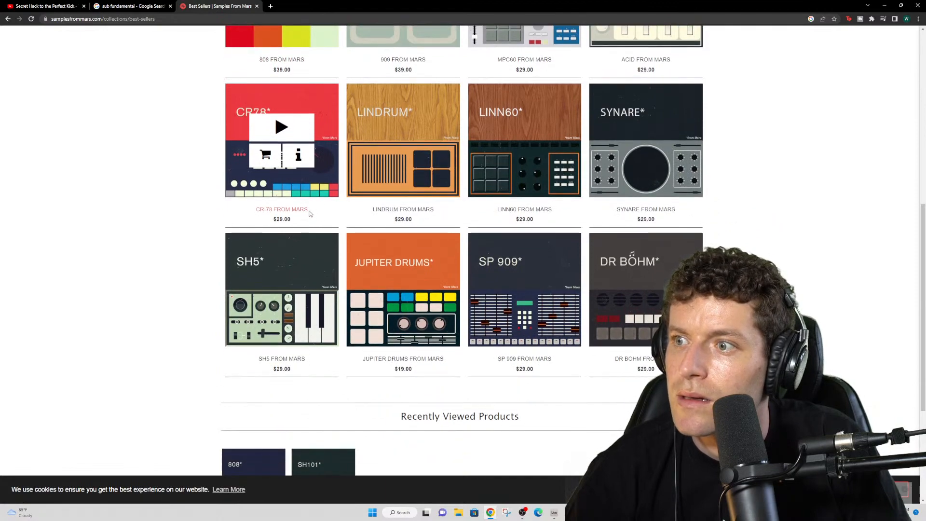
pyautogui.scroll(8, 304, 211)
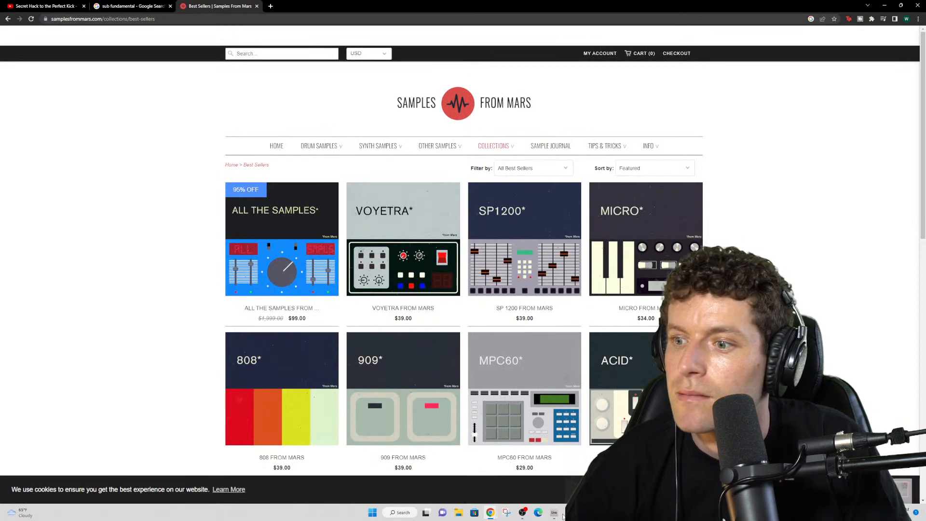
# - Switch to Ableton Live, search the instruments for "acid" and preview Operator's Acid Bass and Sampler's acid bass preset
pyautogui.click(554, 512)
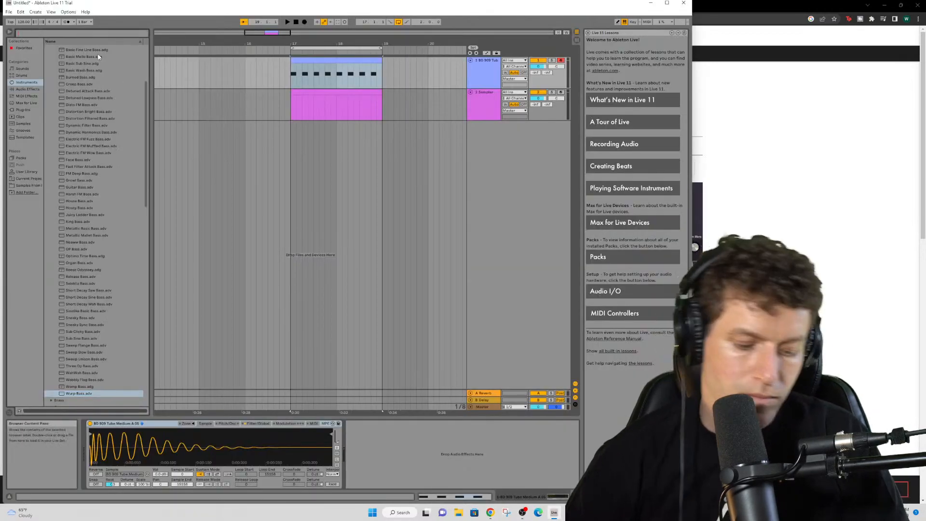
pyautogui.write('acid')
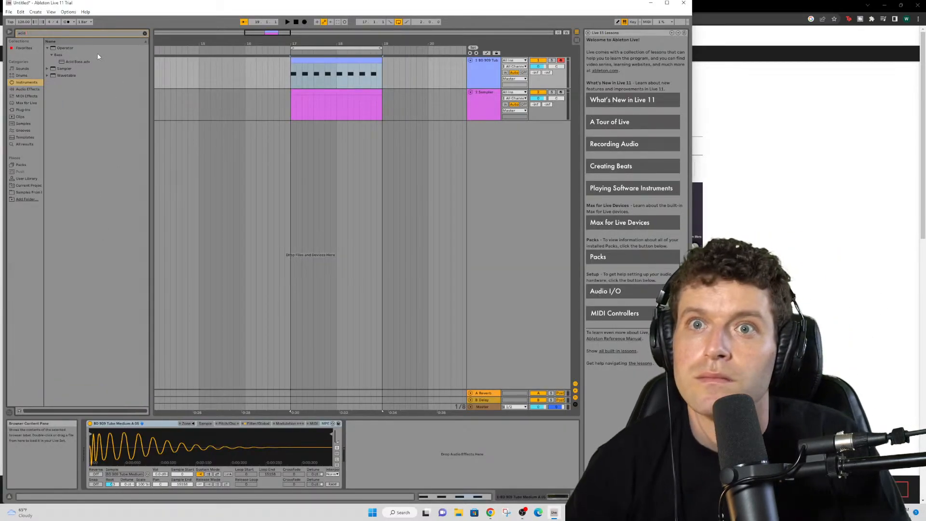
pyautogui.click(68, 62)
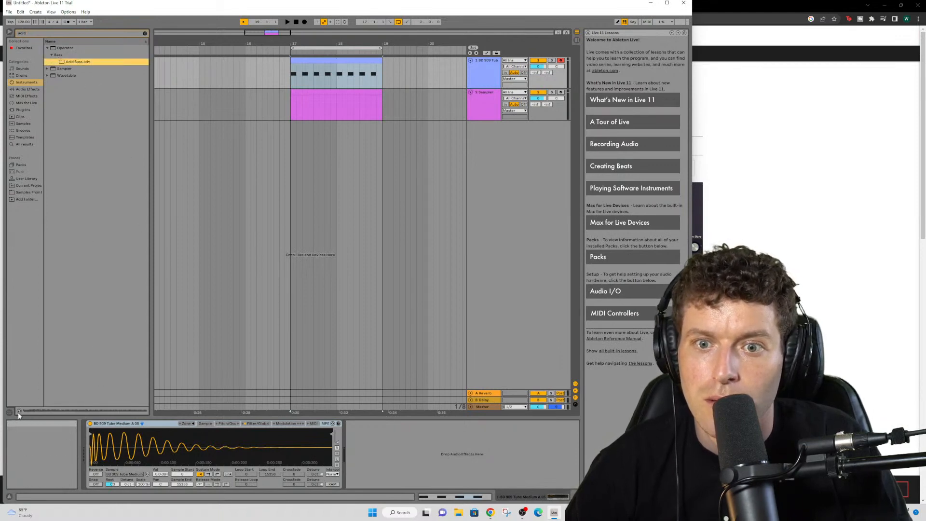
pyautogui.click(47, 69)
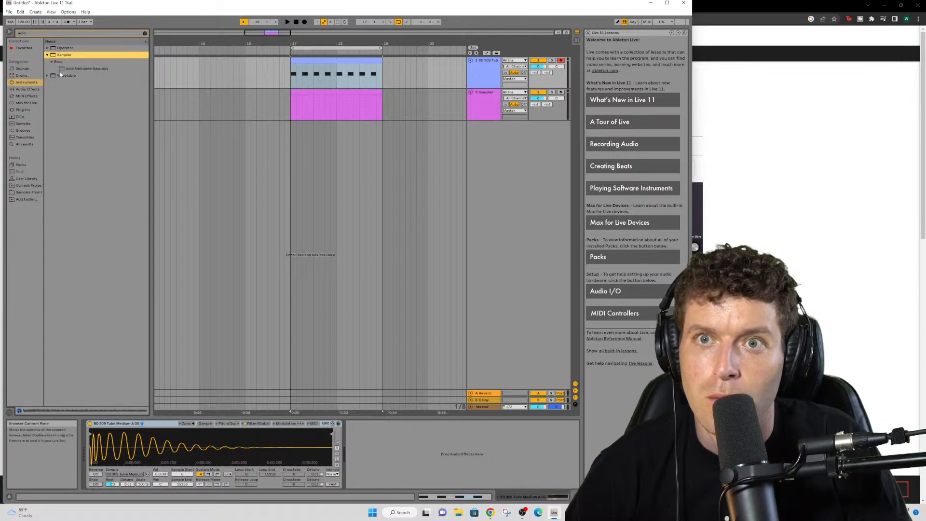
pyautogui.click(64, 70)
# - Preview the acid bass preset in Wavetable's Bass folder and check the remaining folders of acid presets
pyautogui.click(51, 76)
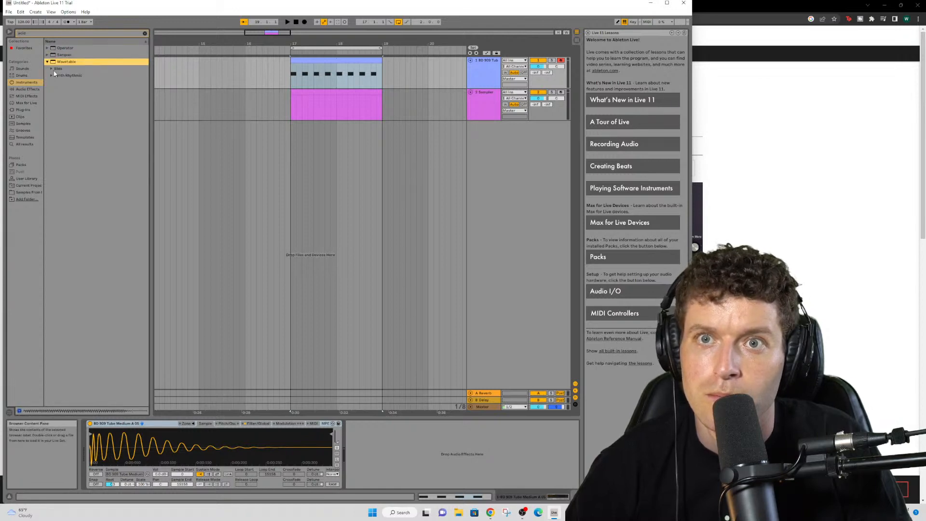
pyautogui.click(51, 69)
pyautogui.click(66, 76)
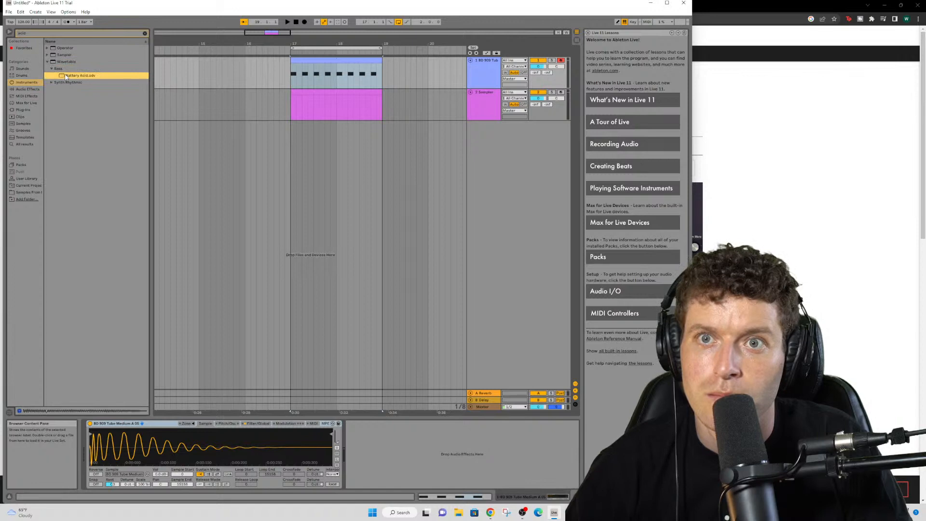
pyautogui.click(51, 69)
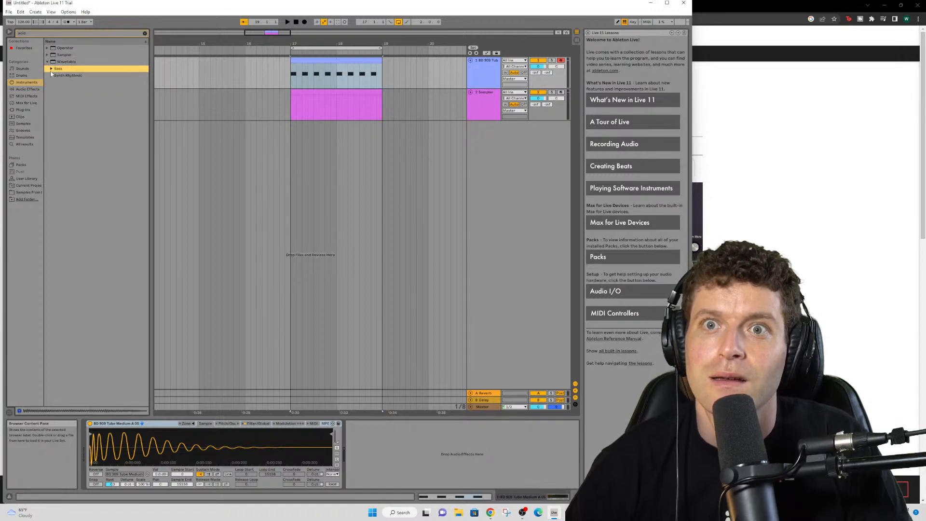
pyautogui.click(51, 75)
pyautogui.click(51, 69)
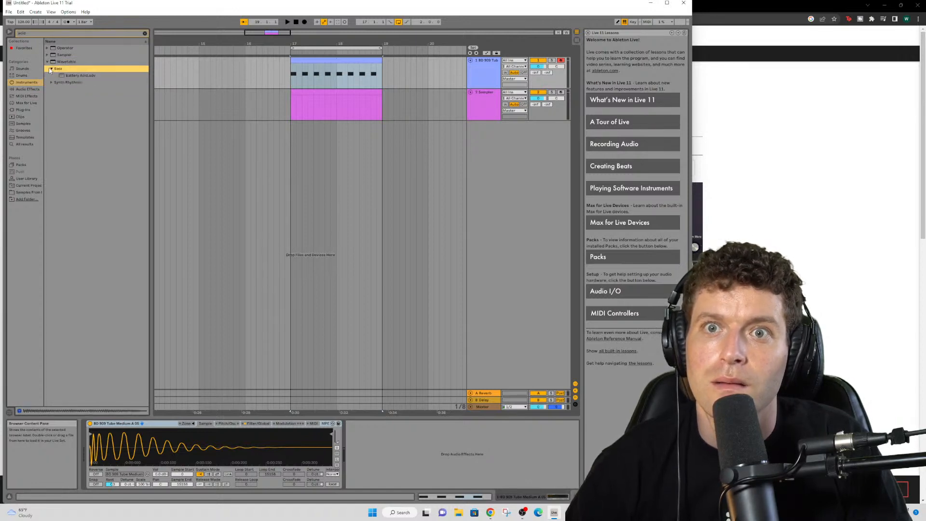
pyautogui.click(47, 48)
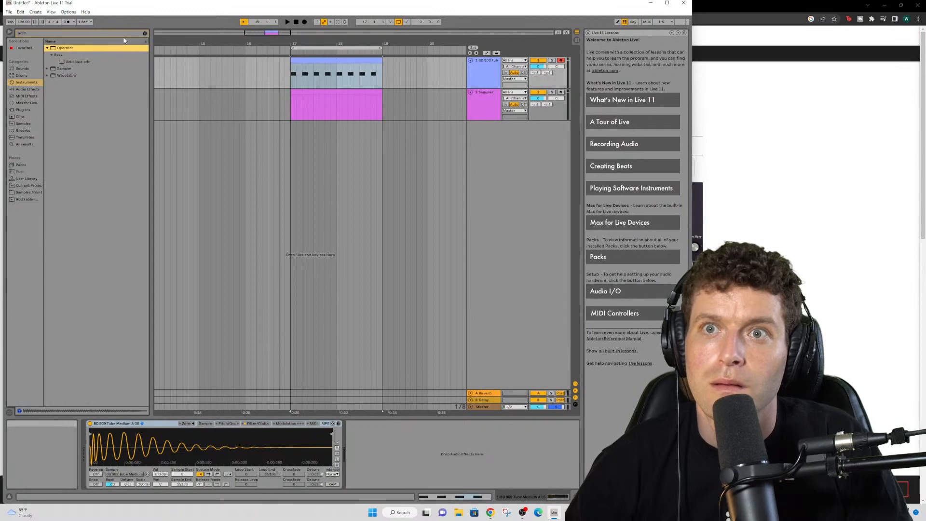
# - Clear the instrument search and preview Operator basses including Metallic Basic Bass, Burned Bass and Basic Fine Line Bass
pyautogui.click(143, 33)
pyautogui.click(87, 229)
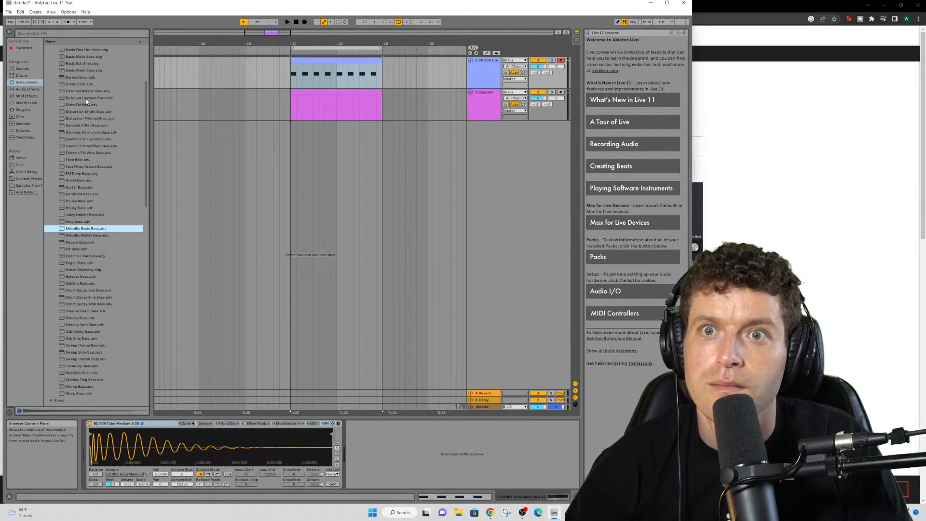
pyautogui.scroll(1, 87, 102)
pyautogui.scroll(2, 88, 102)
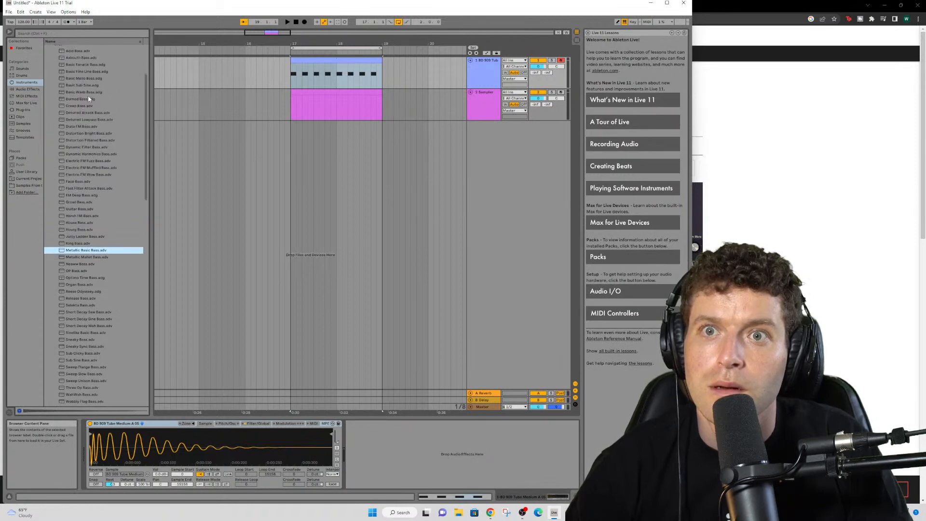
pyautogui.click(90, 91)
pyautogui.click(91, 86)
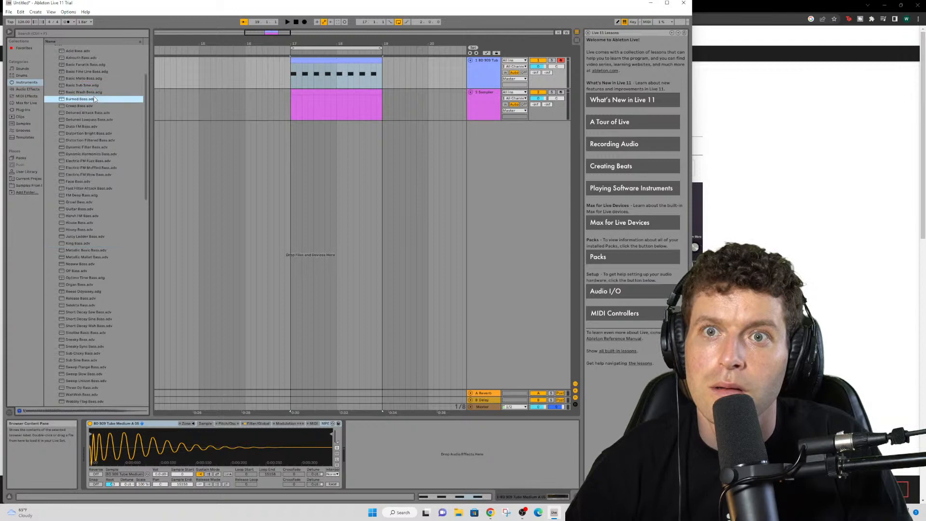
pyautogui.click(93, 92)
pyautogui.click(88, 72)
pyautogui.click(89, 78)
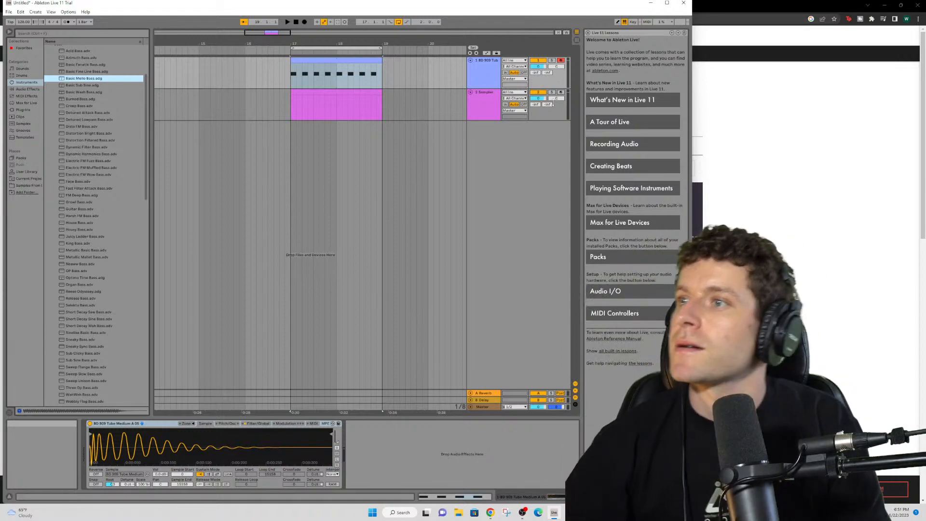
# - Switch to the Chrome browser, open YouTube in a new tab and search for "bass sounds in ableton"
pyautogui.hotkey('alt', 'Tab')
pyautogui.click(271, 5)
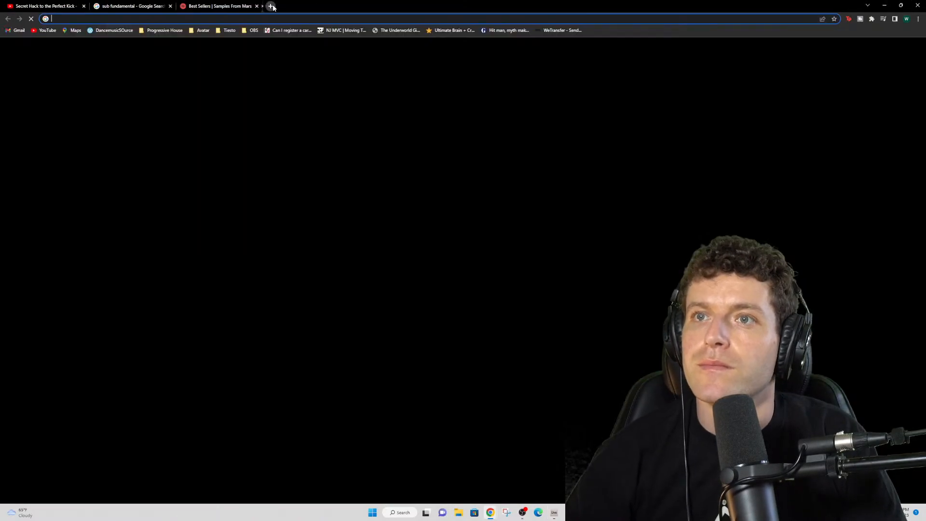
pyautogui.write('youtube')
pyautogui.press('Return')
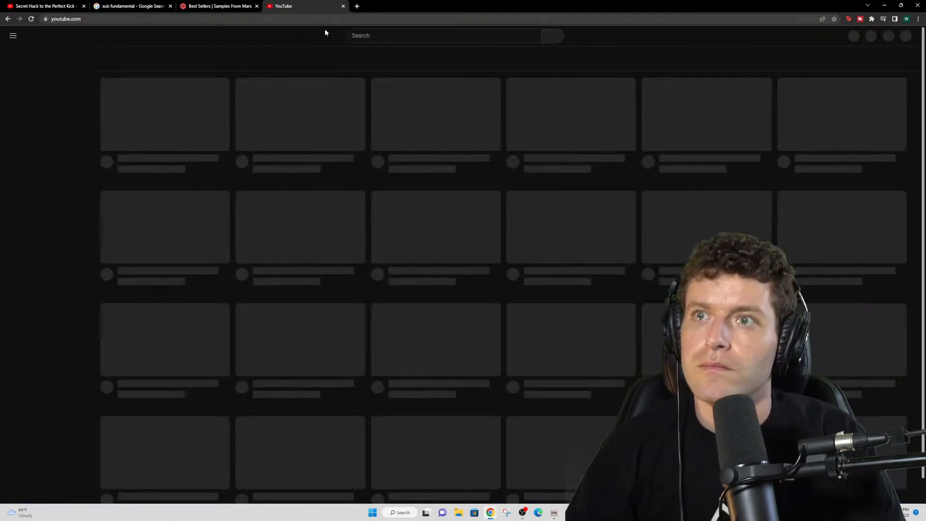
pyautogui.click(376, 35)
pyautogui.write('bass sounds in ablet')
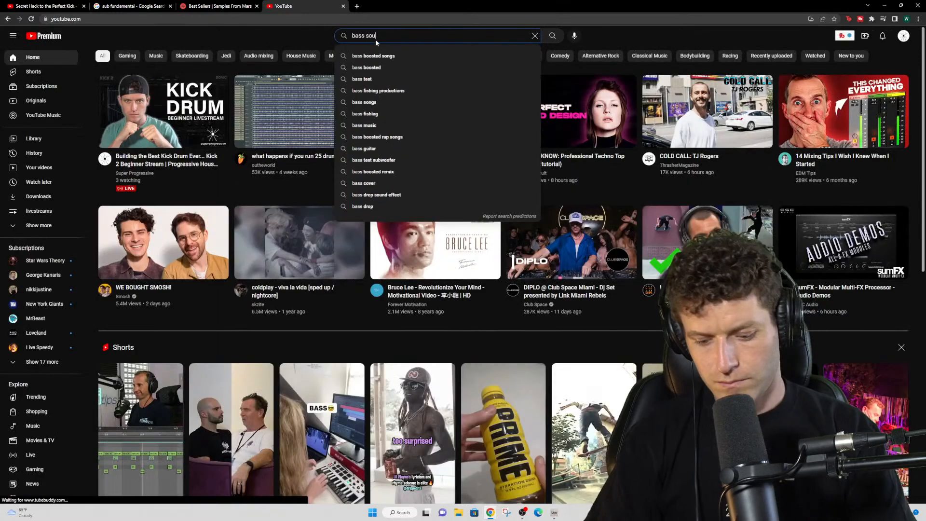
pyautogui.write('on')
pyautogui.press('Return')
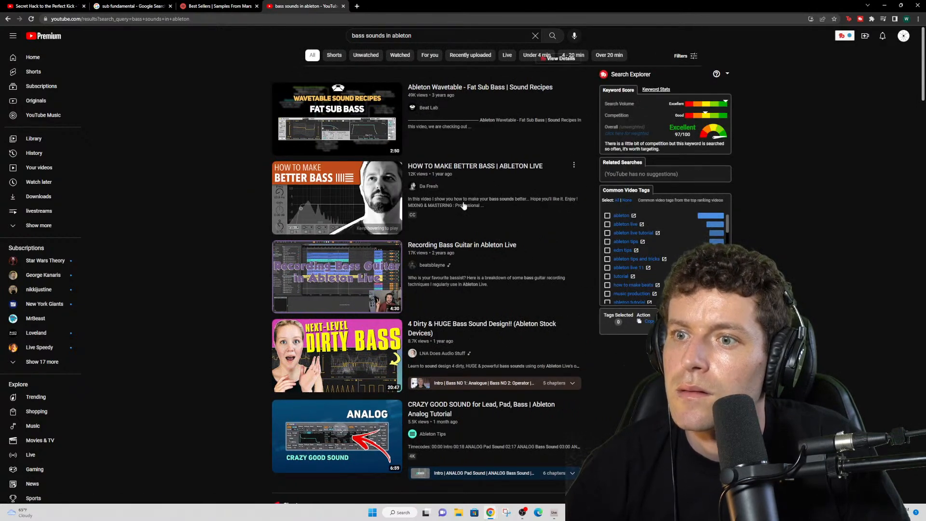
# - Open the video "HOW TO MAKE BETTER BASS | ABLETON LIVE" and skim its opening seconds
pyautogui.click(346, 202)
pyautogui.press('Right')
pyautogui.press('Right')
pyautogui.press('Right')
pyautogui.press('Right')
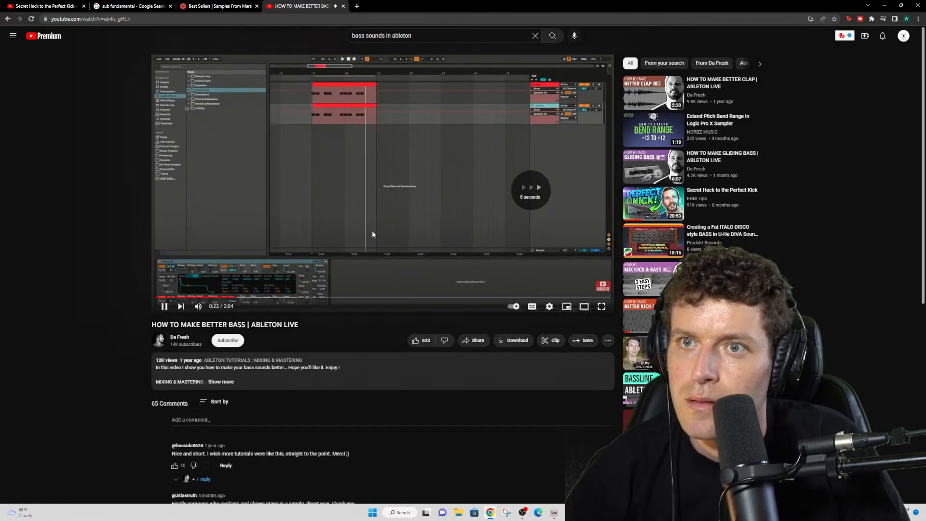
pyautogui.press('Left')
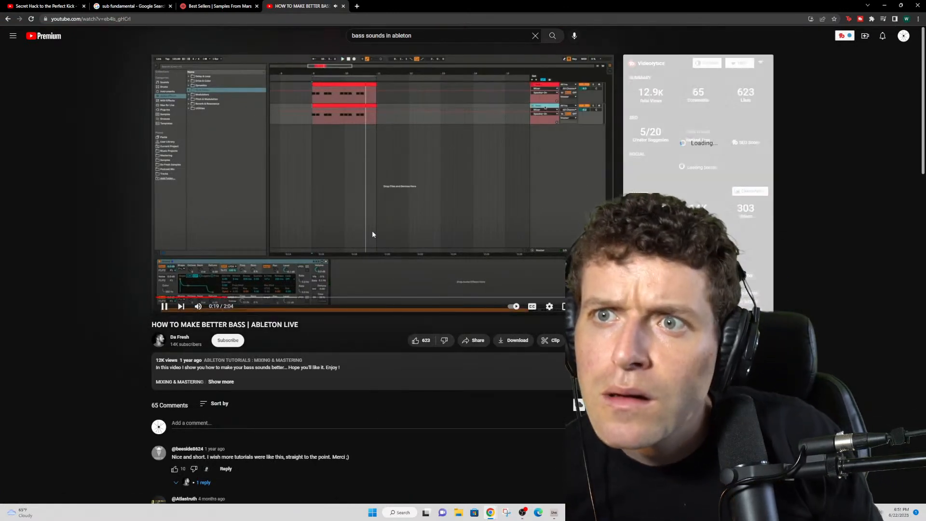
pyautogui.press('Left')
pyautogui.press('Left')
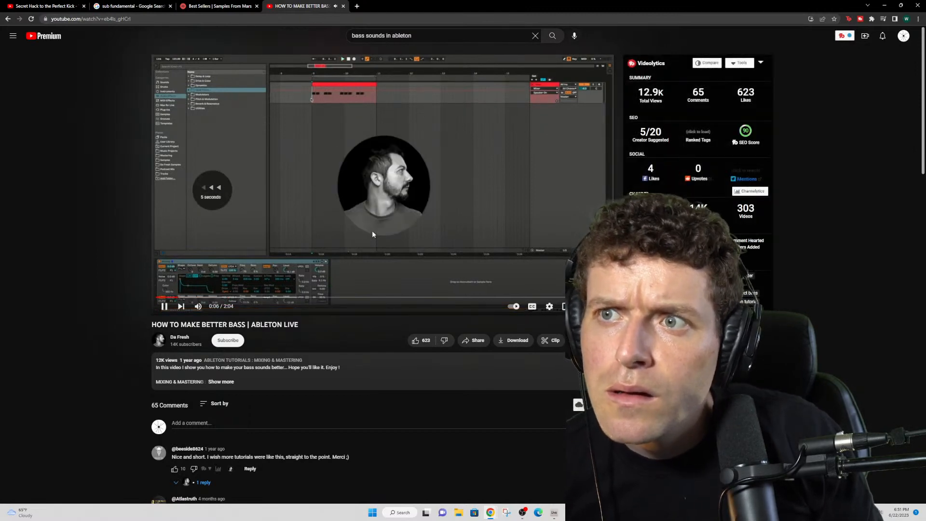
# - Skip forward through the bass tutorial's effects chain to 1:14 and pause the video
pyautogui.press('Right')
pyautogui.press('Right')
pyautogui.press('Right')
pyautogui.press('Right')
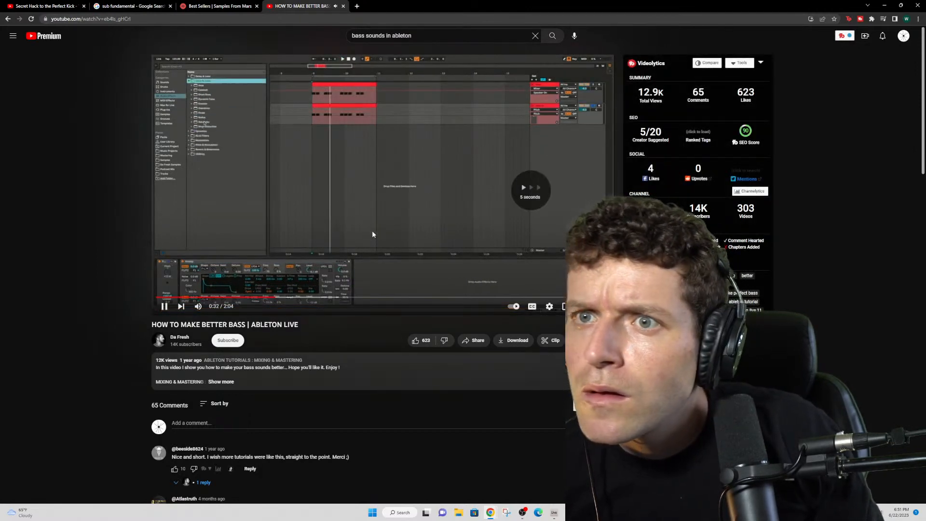
pyautogui.press('Left')
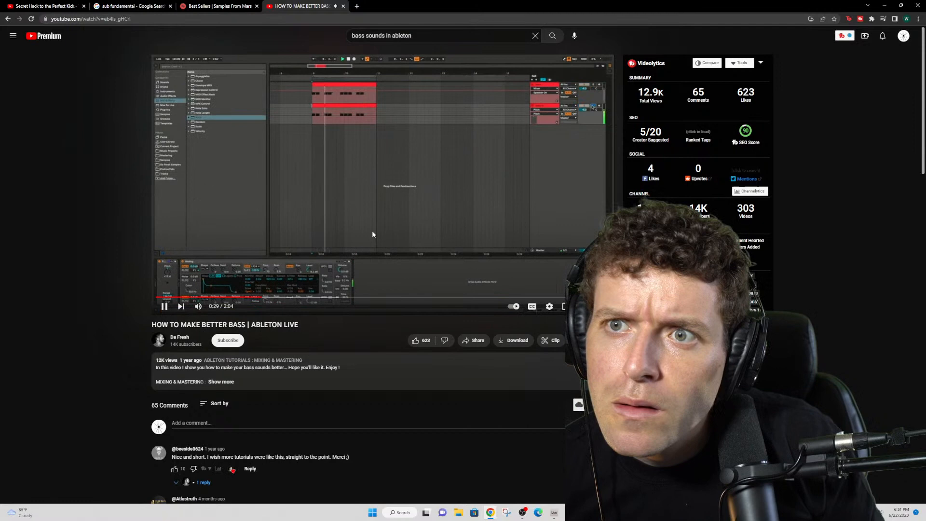
pyautogui.press('Right')
pyautogui.press('Right')
pyautogui.press('Right')
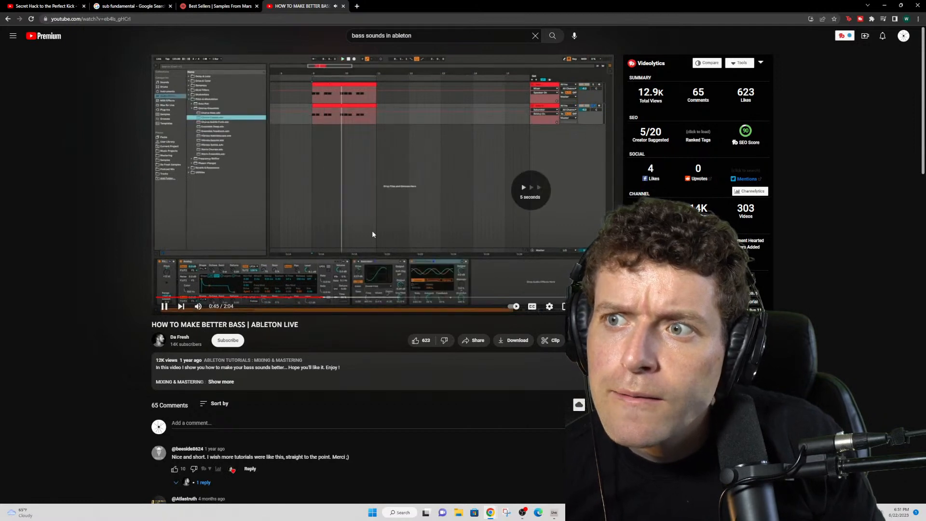
pyautogui.press('Right')
pyautogui.press('Right')
pyautogui.press('Right')
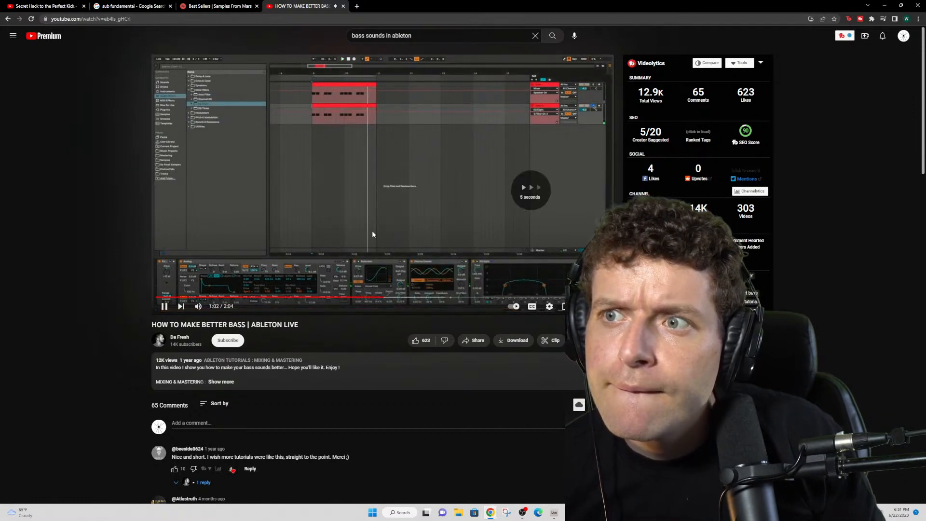
pyautogui.press('Right')
pyautogui.press('Right')
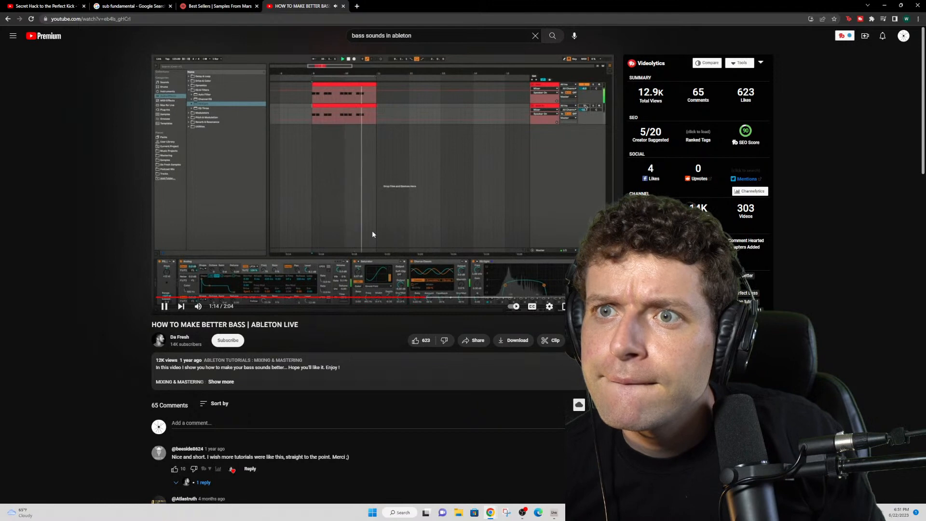
pyautogui.press('space')
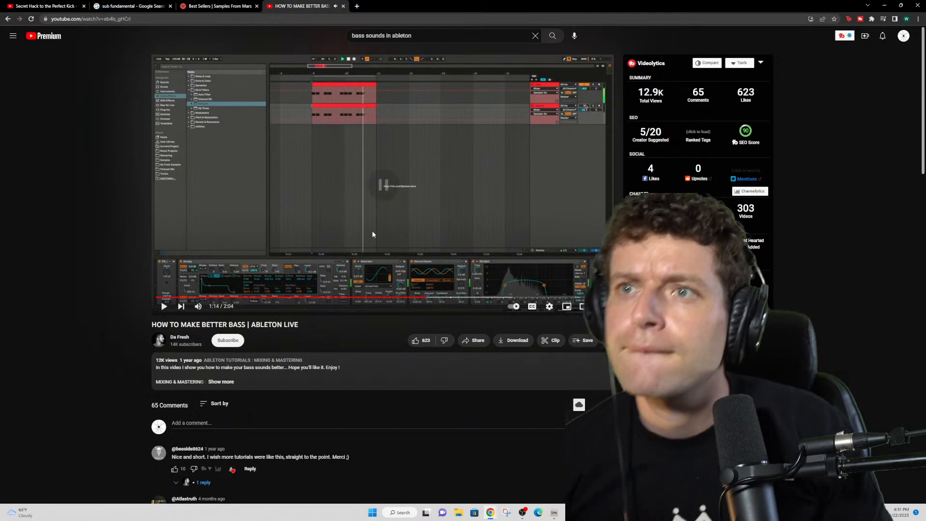
# - Switch back to Ableton Live and open the Project001 Live Set from the Practice Project folder
pyautogui.hotkey('alt', 'Tab')
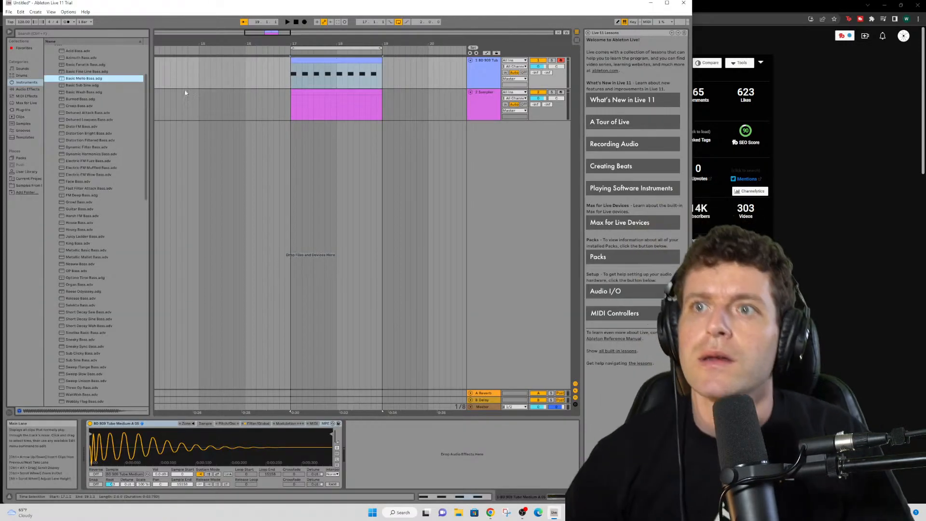
pyautogui.click(9, 12)
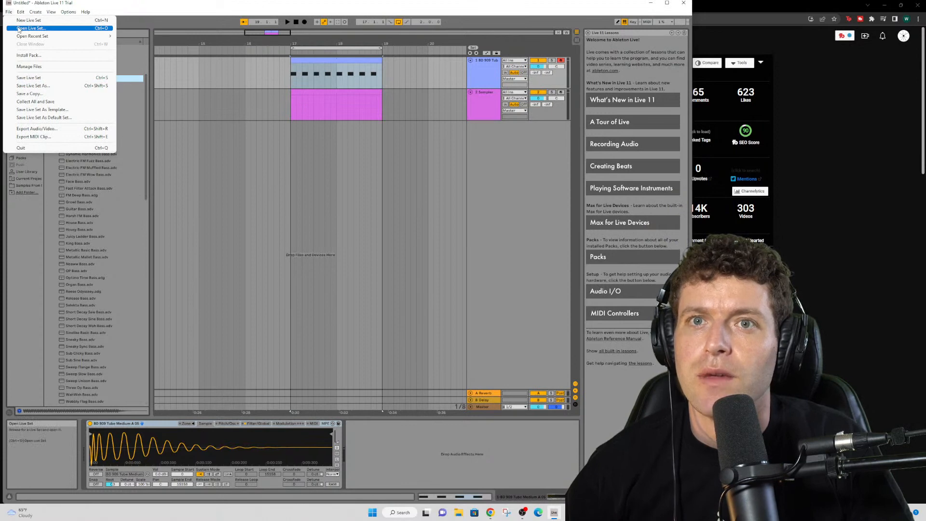
pyautogui.click(19, 29)
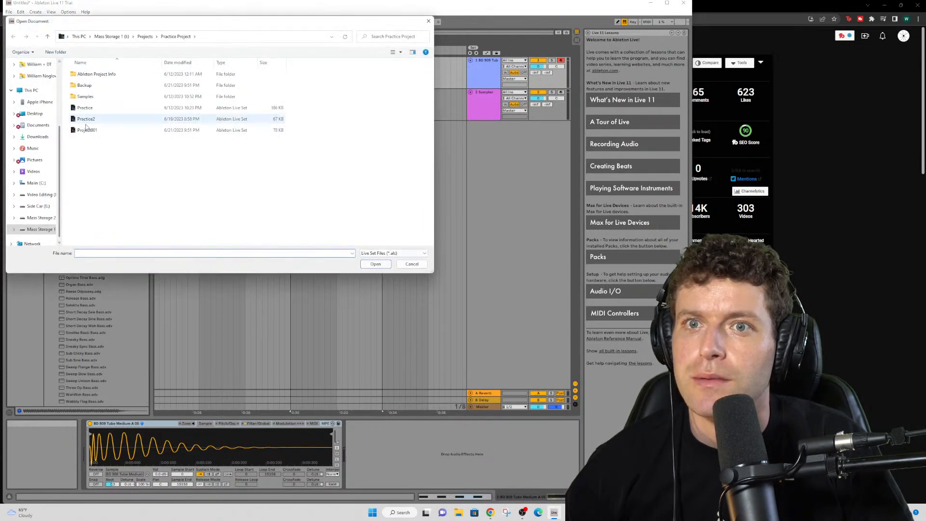
pyautogui.doubleClick(86, 126)
pyautogui.click(342, 266)
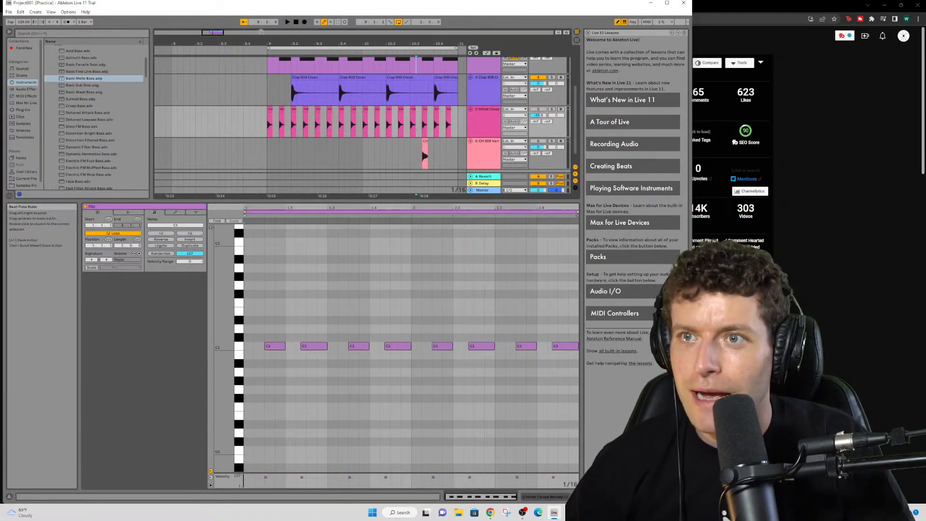
# - Select the Wavetable track, look over the instrument list and mute both kick tracks and the clap track
pyautogui.scroll(4, 354, 99)
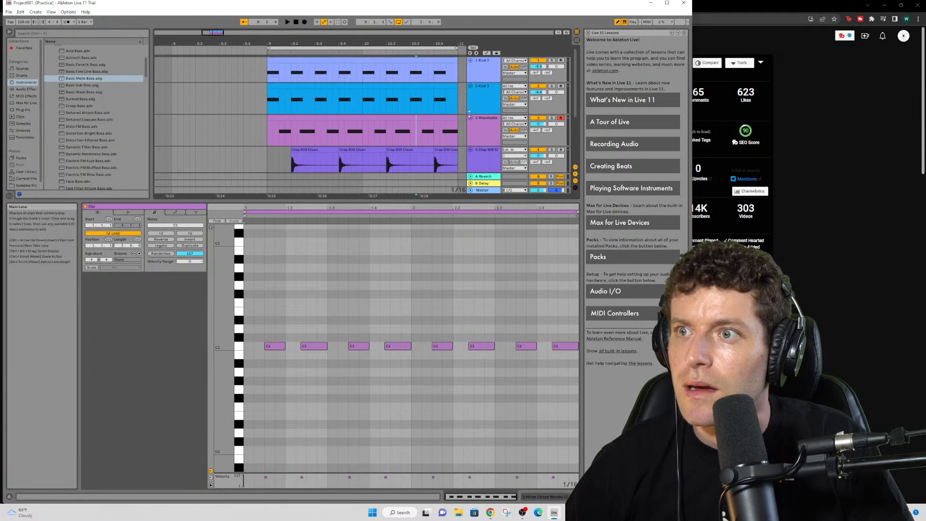
pyautogui.click(485, 120)
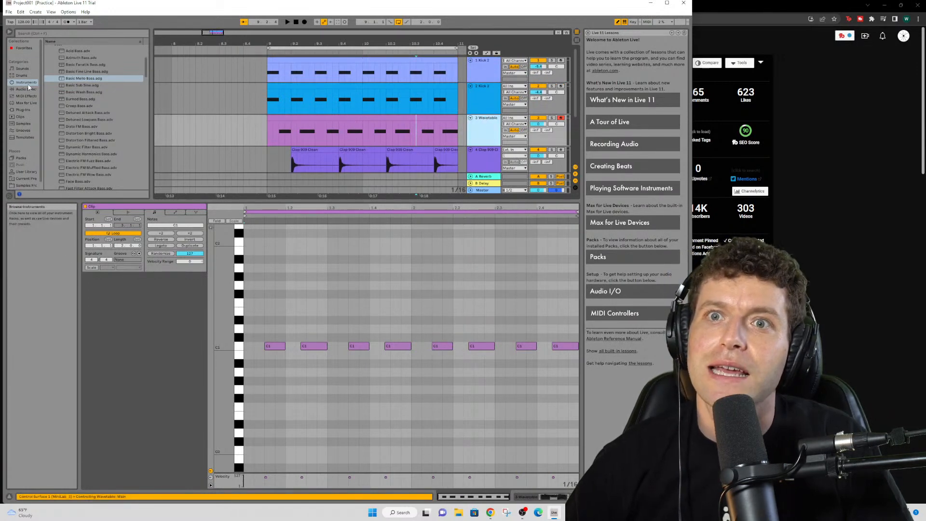
pyautogui.scroll(3, 117, 85)
pyautogui.scroll(3, 115, 83)
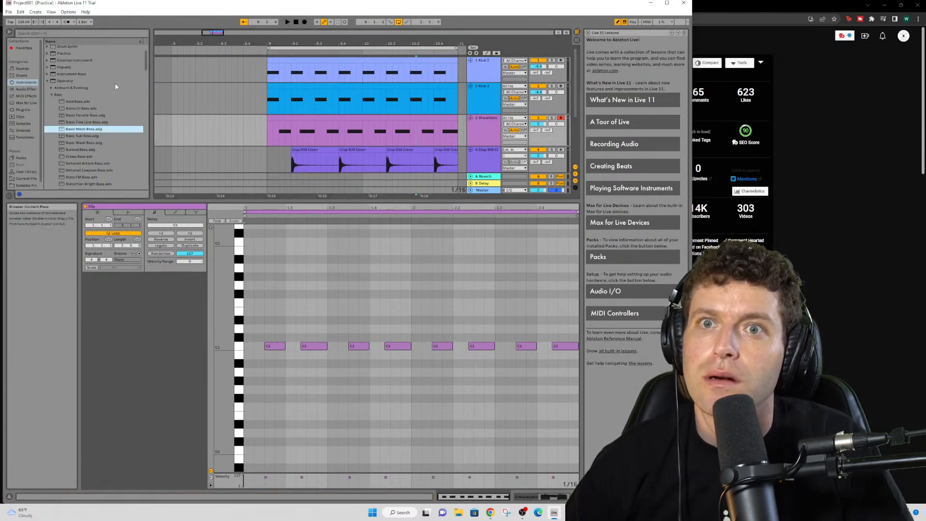
pyautogui.scroll(2, 115, 83)
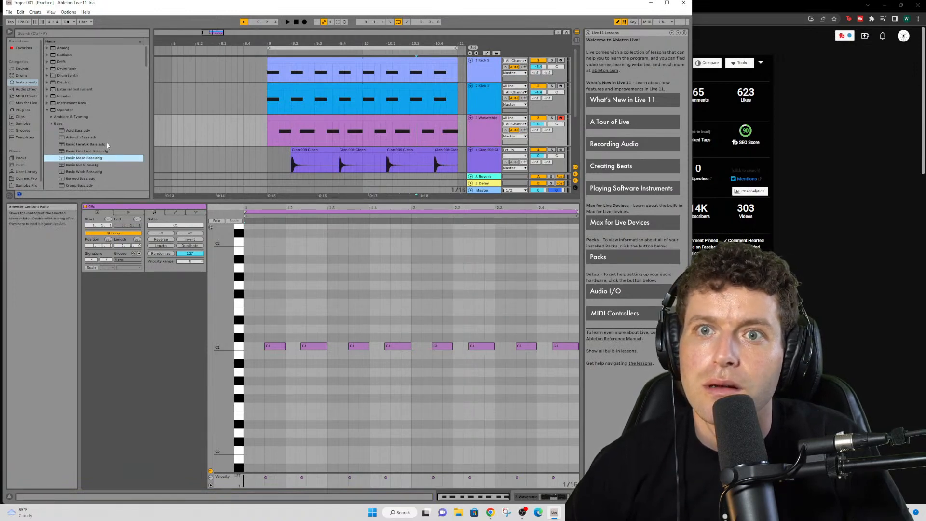
pyautogui.click(538, 61)
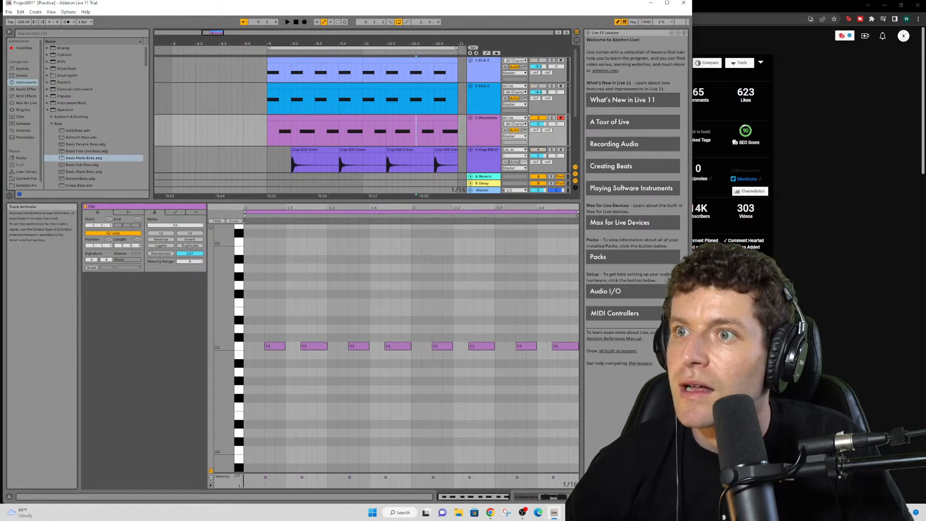
# - Replace the third C1 note in the Wavetable clip with two shorter C1 notes and play the pattern from the clip's start
pyautogui.press('space')
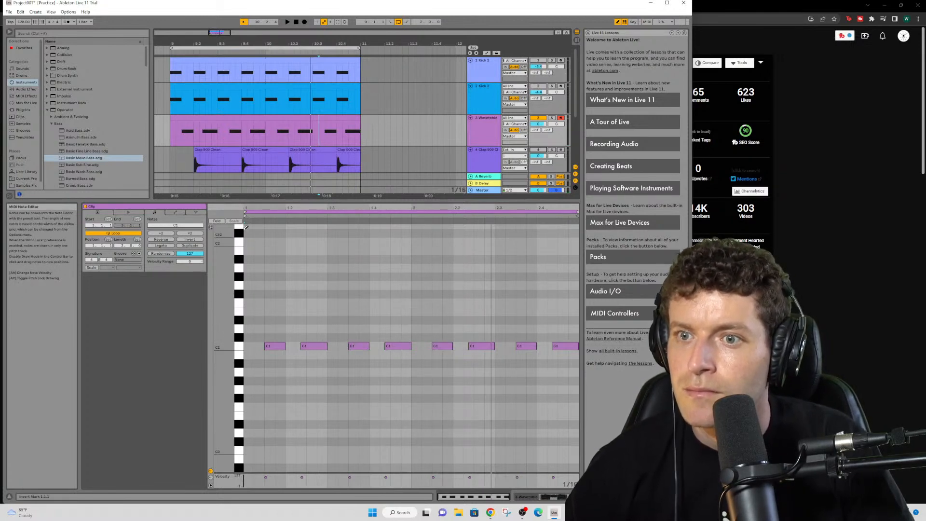
pyautogui.click(354, 345)
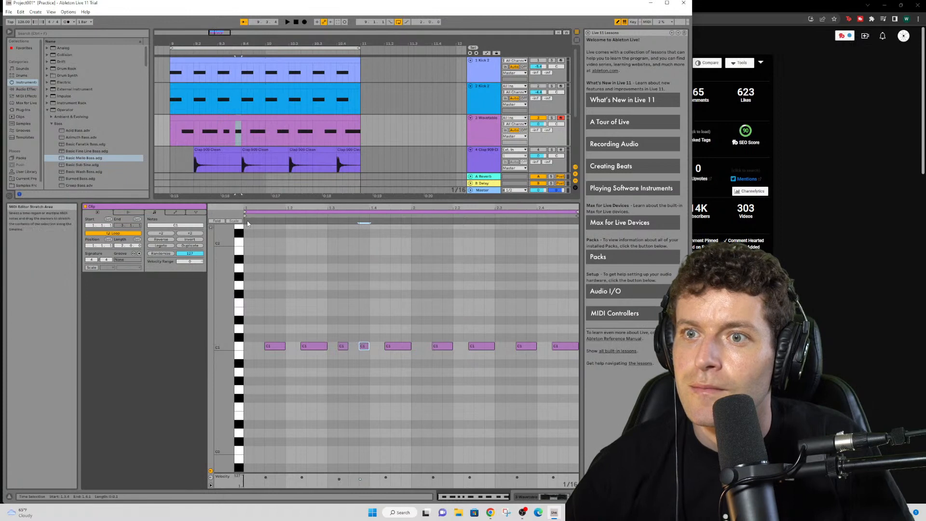
pyautogui.click(246, 221)
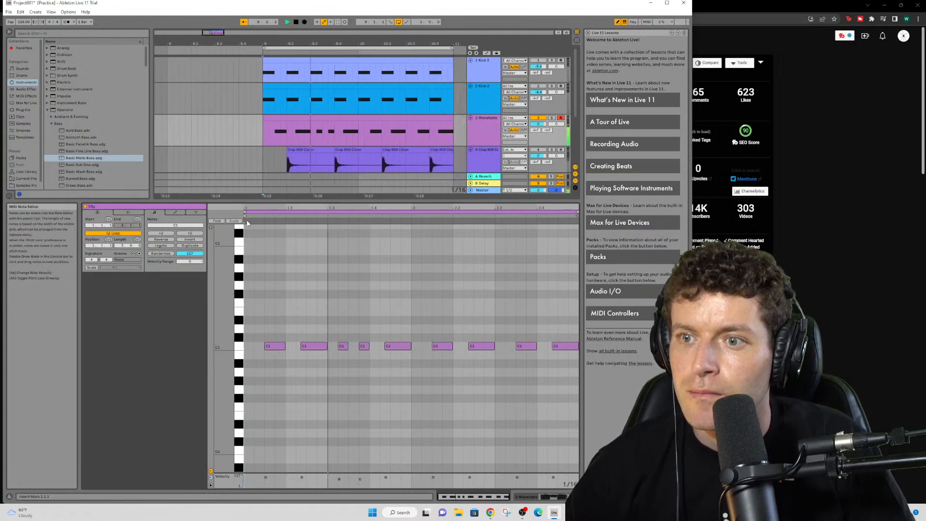
# - Delete the second short C1 note, lengthen the remaining one to about an eighth note and play the loop from its start
pyautogui.click(342, 346)
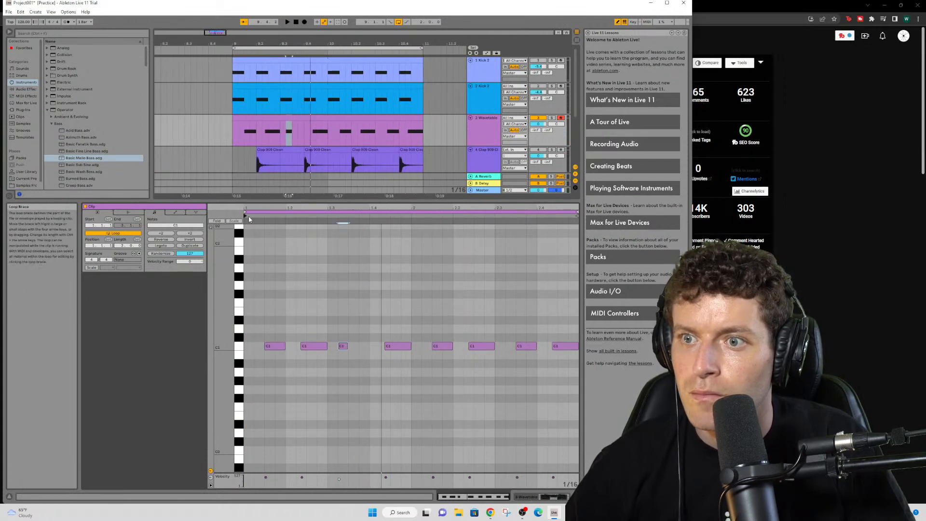
pyautogui.press('space')
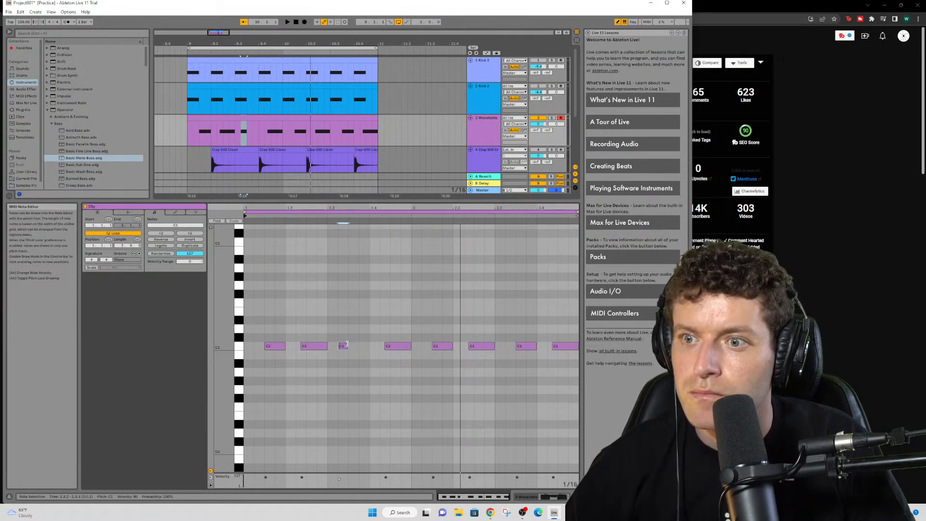
pyautogui.moveTo(347, 344); pyautogui.dragTo(357, 347)
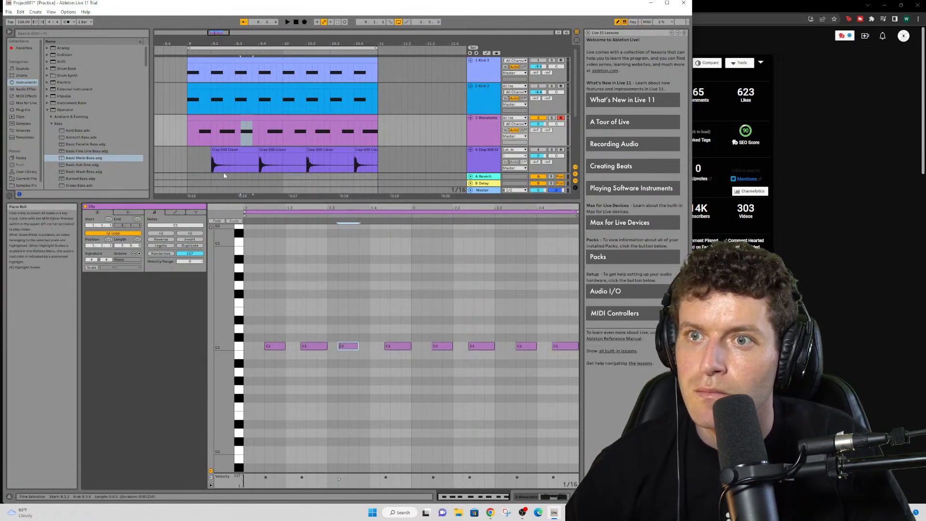
pyautogui.click(188, 130)
pyautogui.press('space')
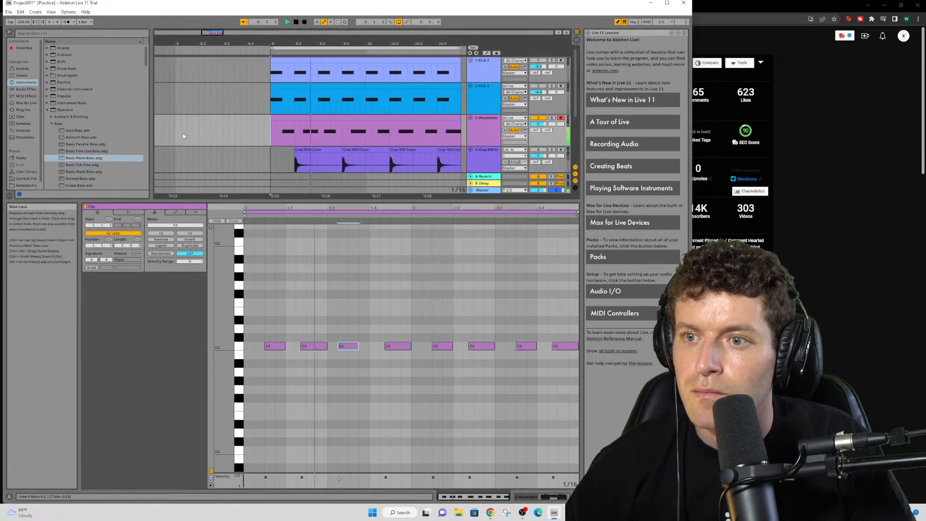
# - Shift the second Wavetable note slightly earlier, audition it at D1 and return it to C1
pyautogui.click(315, 343)
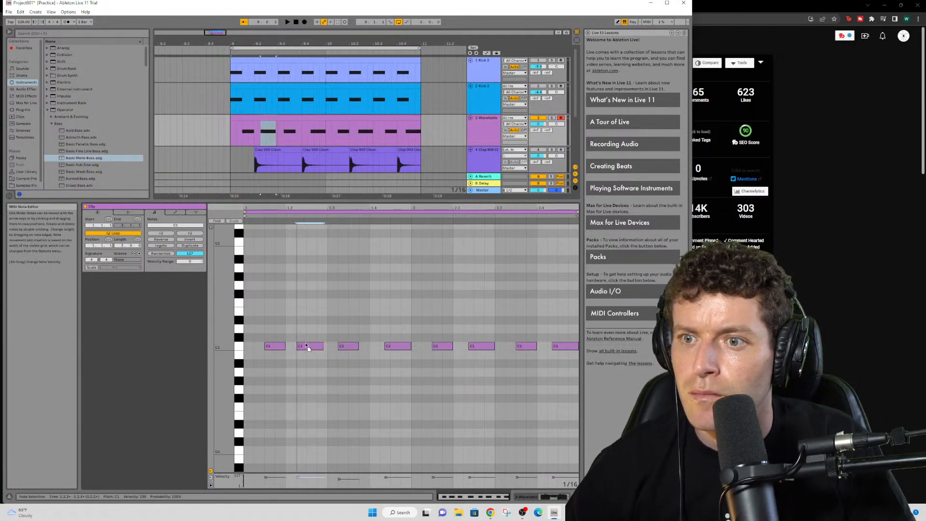
pyautogui.moveTo(306, 344); pyautogui.dragTo(306, 340)
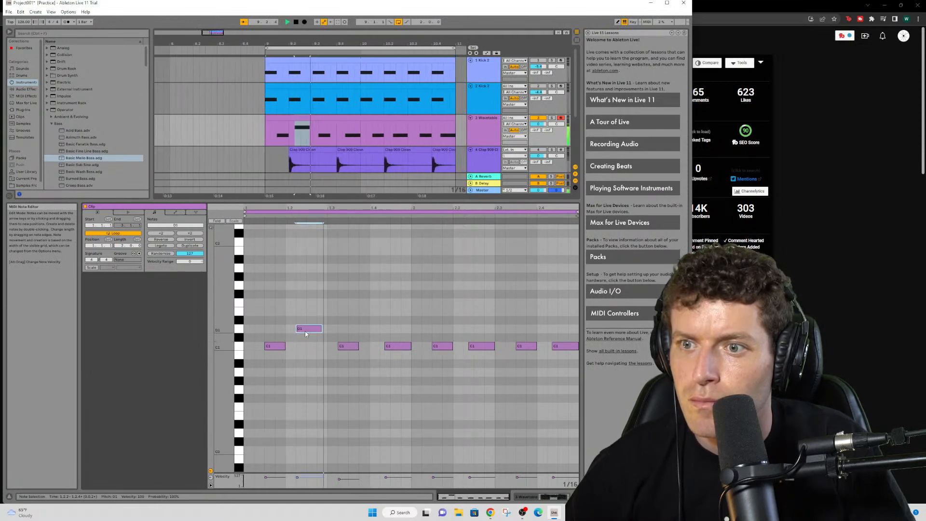
pyautogui.moveTo(305, 331); pyautogui.dragTo(305, 348)
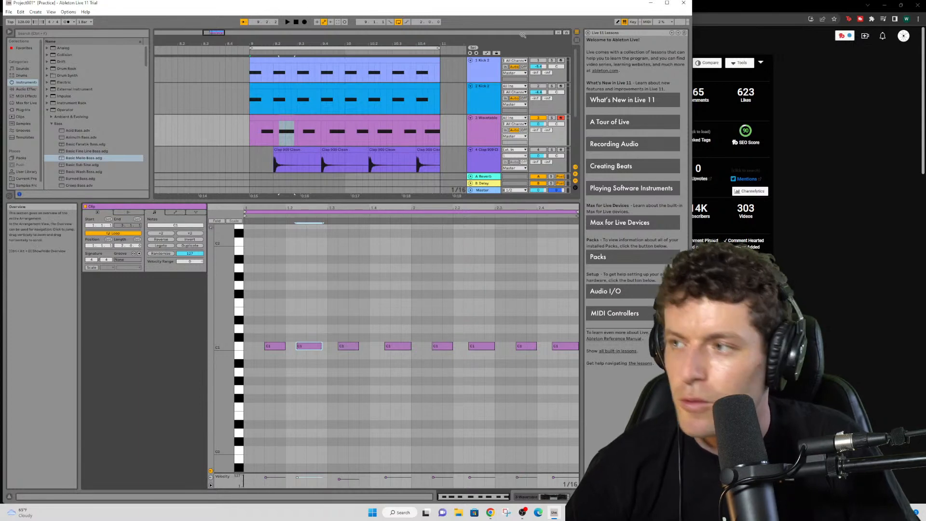
# - Switch to the browser showing the YouTube video "HOW TO MAKE BETTER BASS | ABLETON LIVE"
pyautogui.click(832, 126)
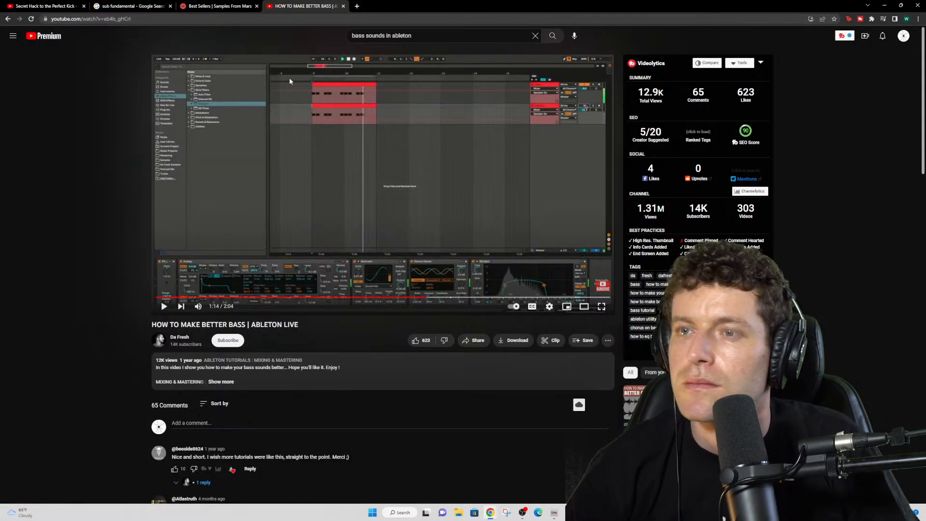